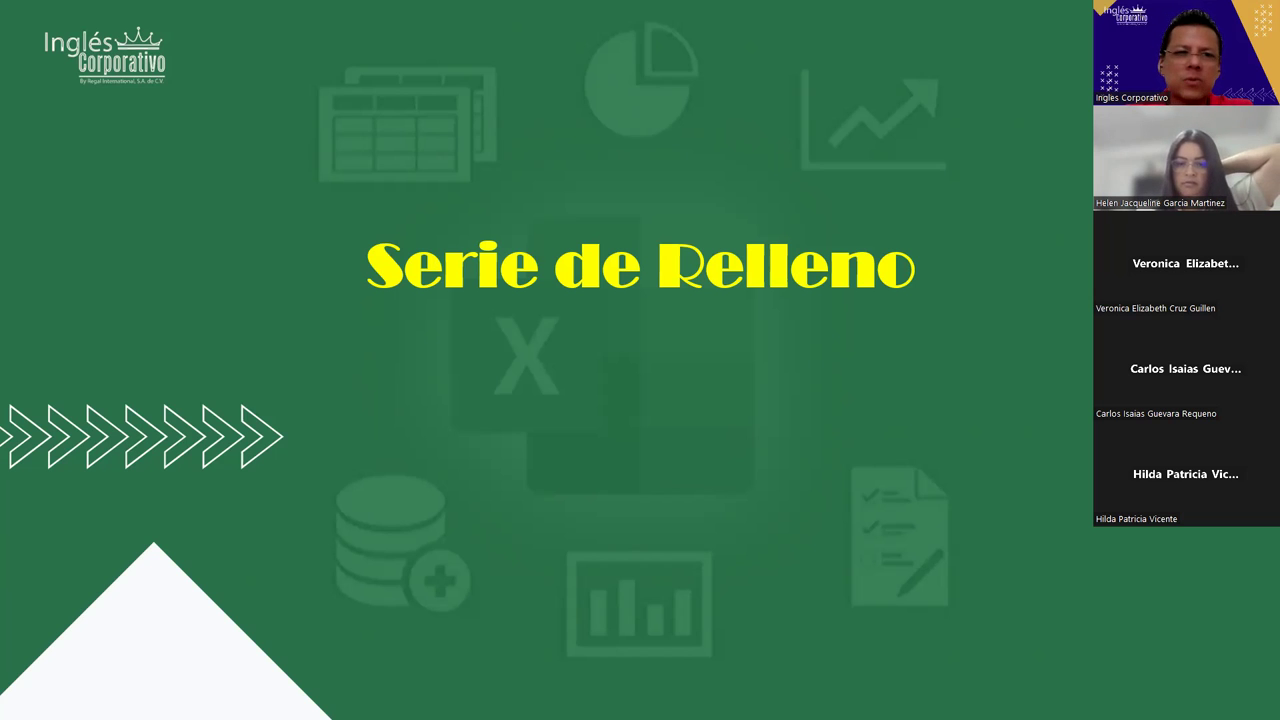
- Advance the presentation to the Objetivo slide
{"action": "key", "text": "Right"}
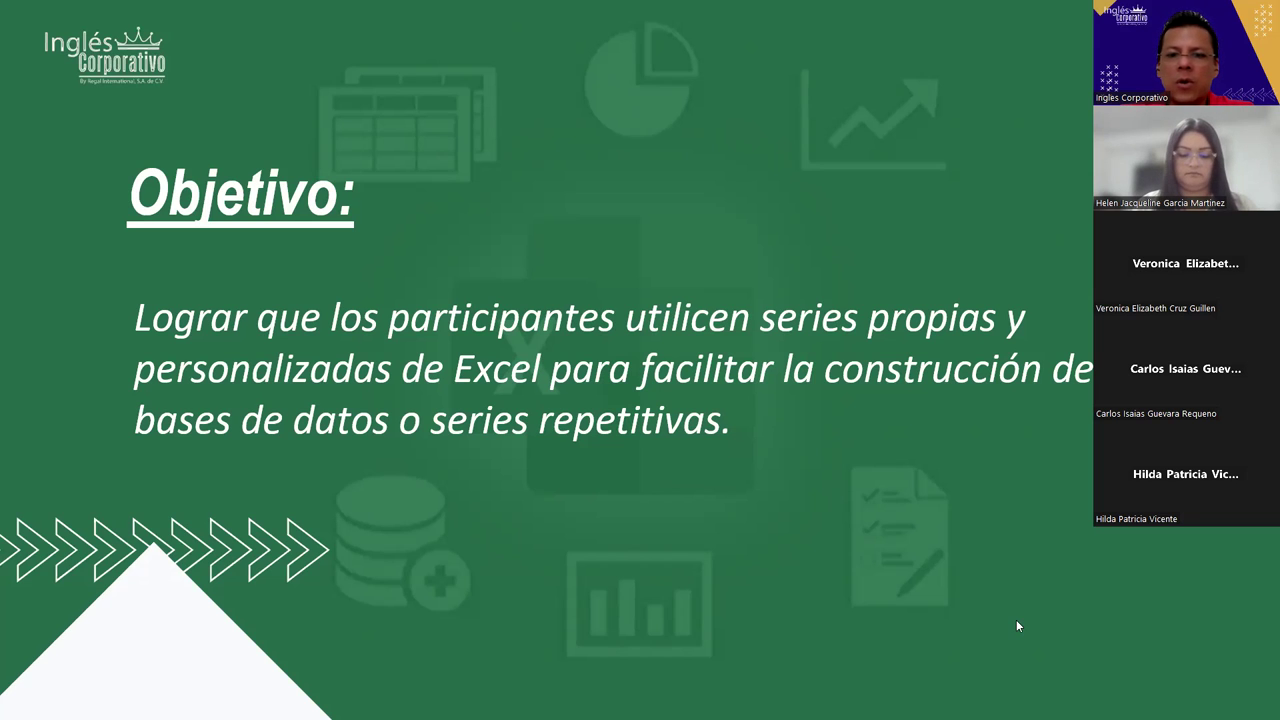
- Switch to the Excel workbook Series de relleno
{"action": "key", "text": "alt+Tab"}
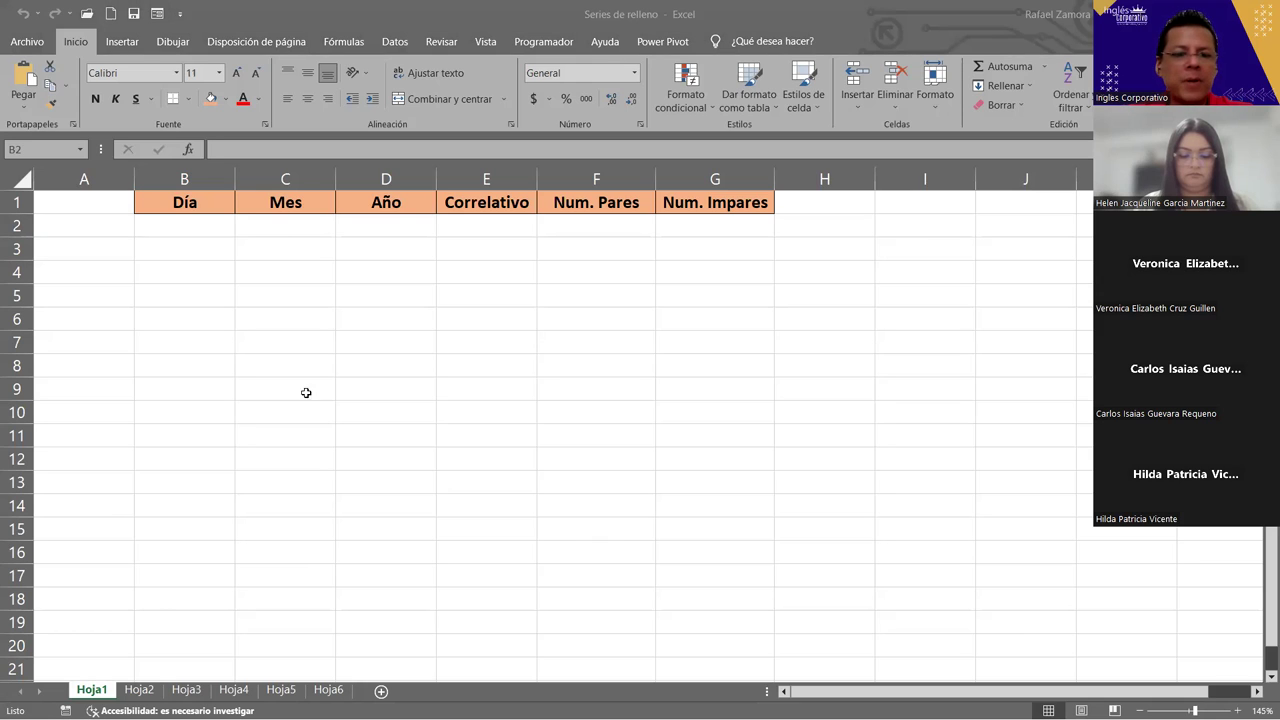
- Enter Lunes in cell B2 under the Día heading
{"action": "left_click", "coordinate": [197, 192]}
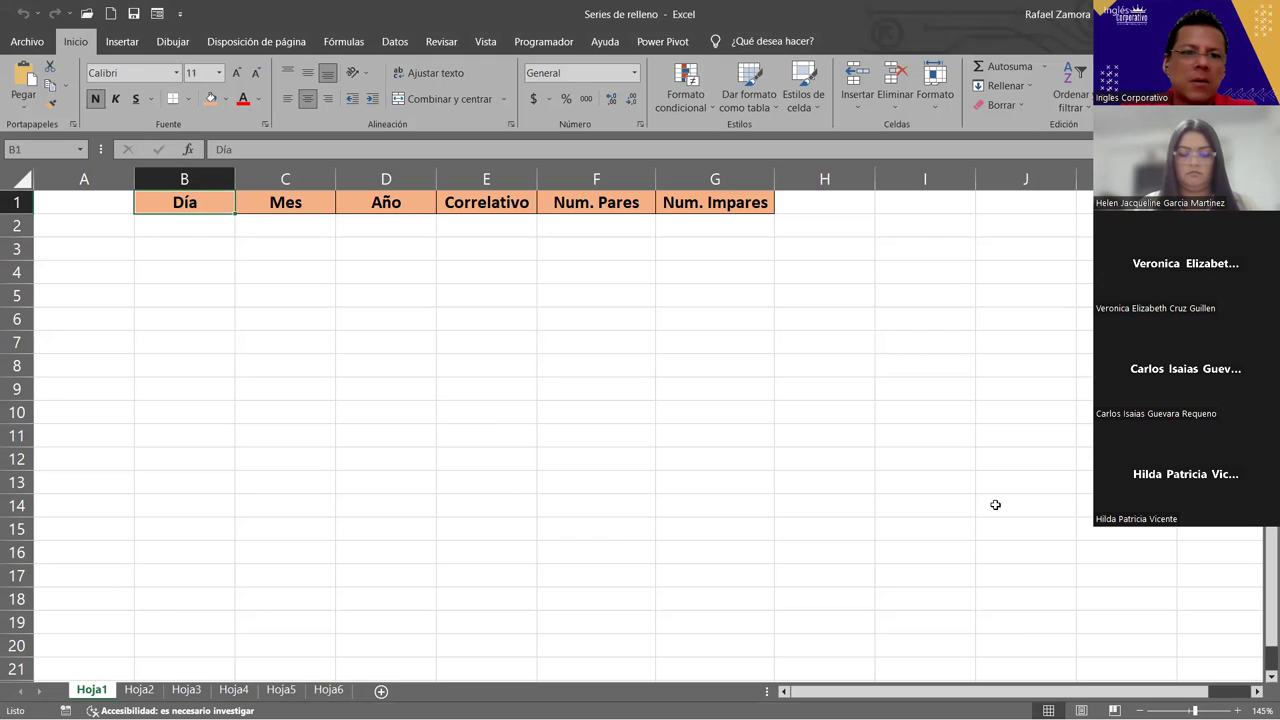
{"action": "left_click", "coordinate": [203, 225]}
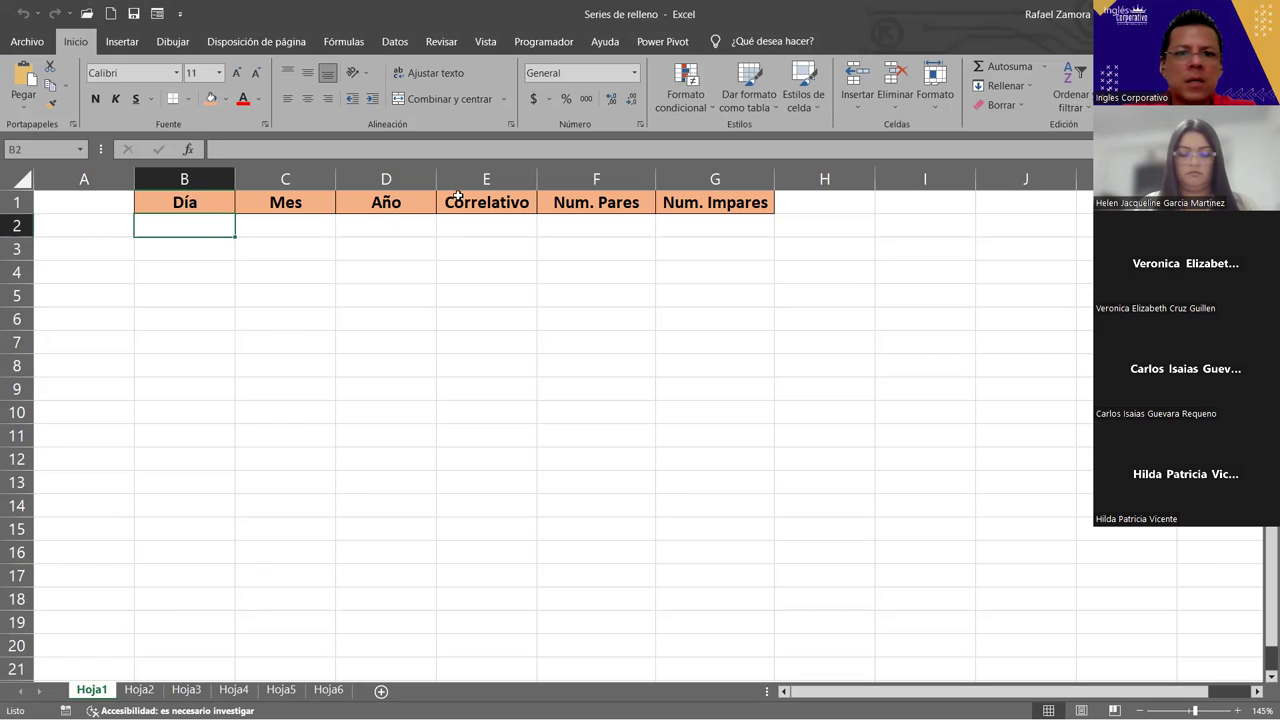
{"action": "left_click", "coordinate": [486, 202]}
{"action": "left_click", "coordinate": [210, 229]}
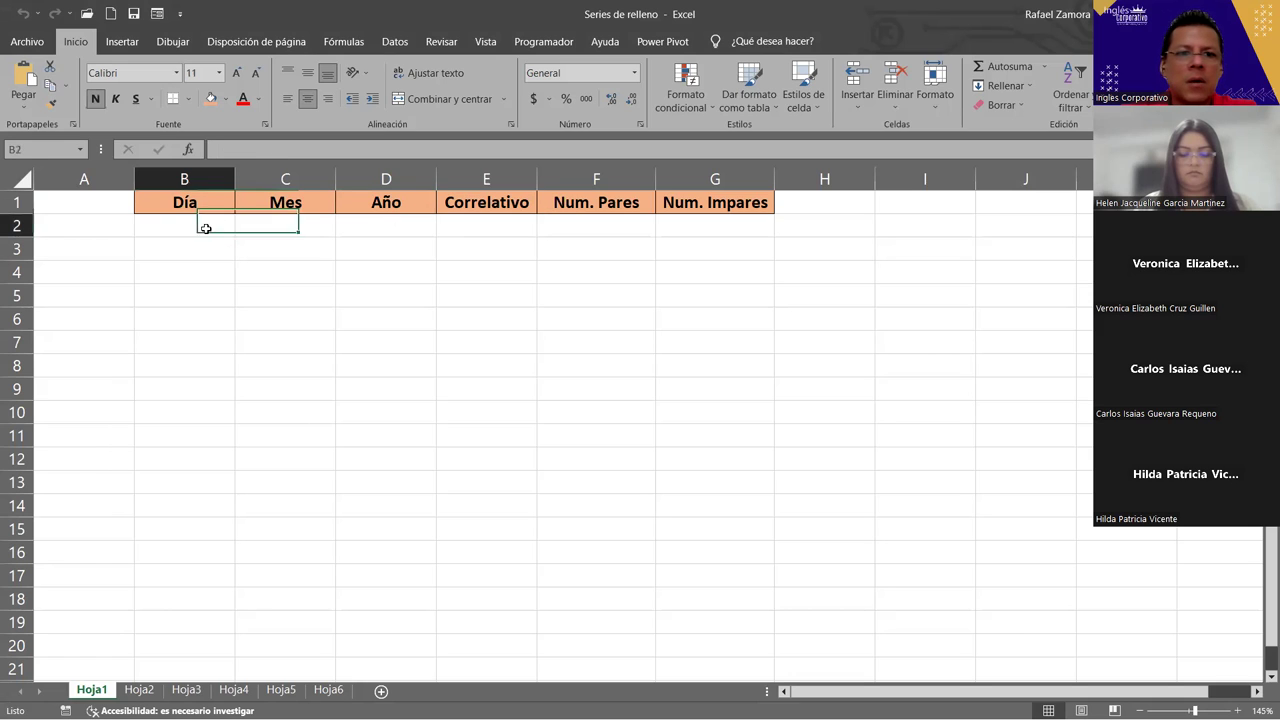
{"action": "type", "text": "Lunes"}
{"action": "key", "text": "Return"}
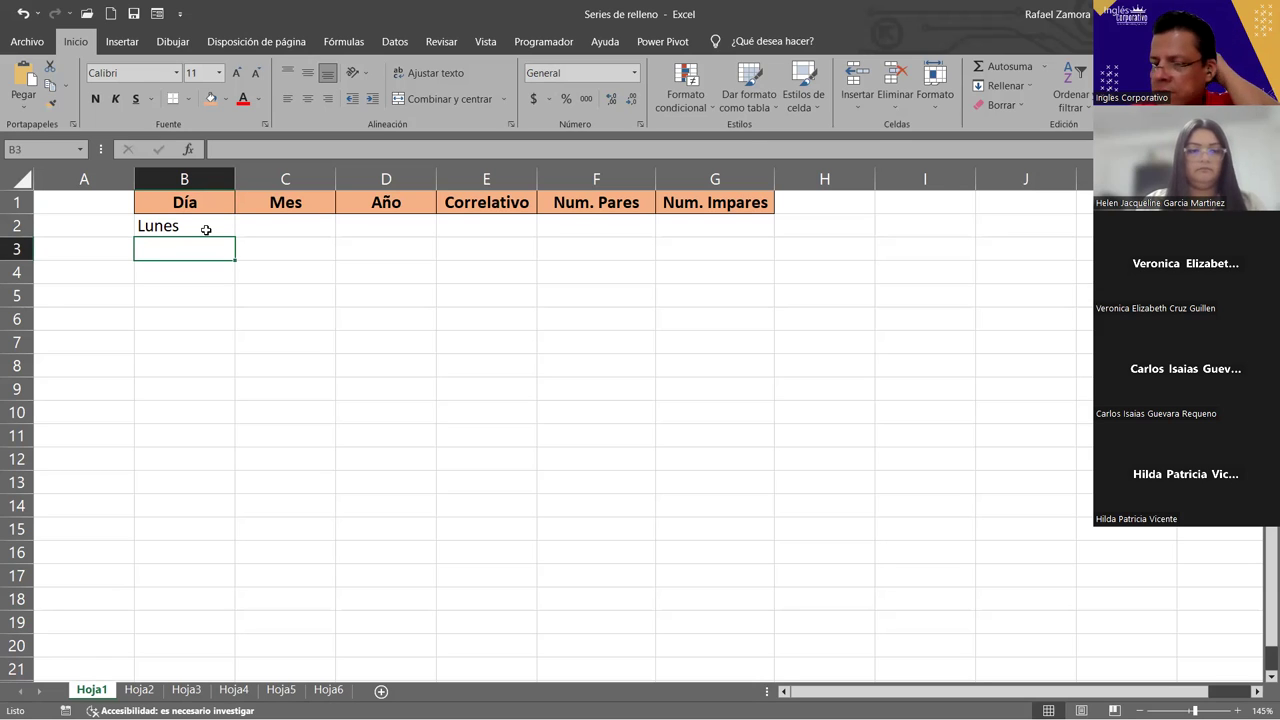
- Autofill B2:B15 with the weekdays Lunes through Domingo, repeated for two weeks
{"action": "left_click", "coordinate": [206, 230]}
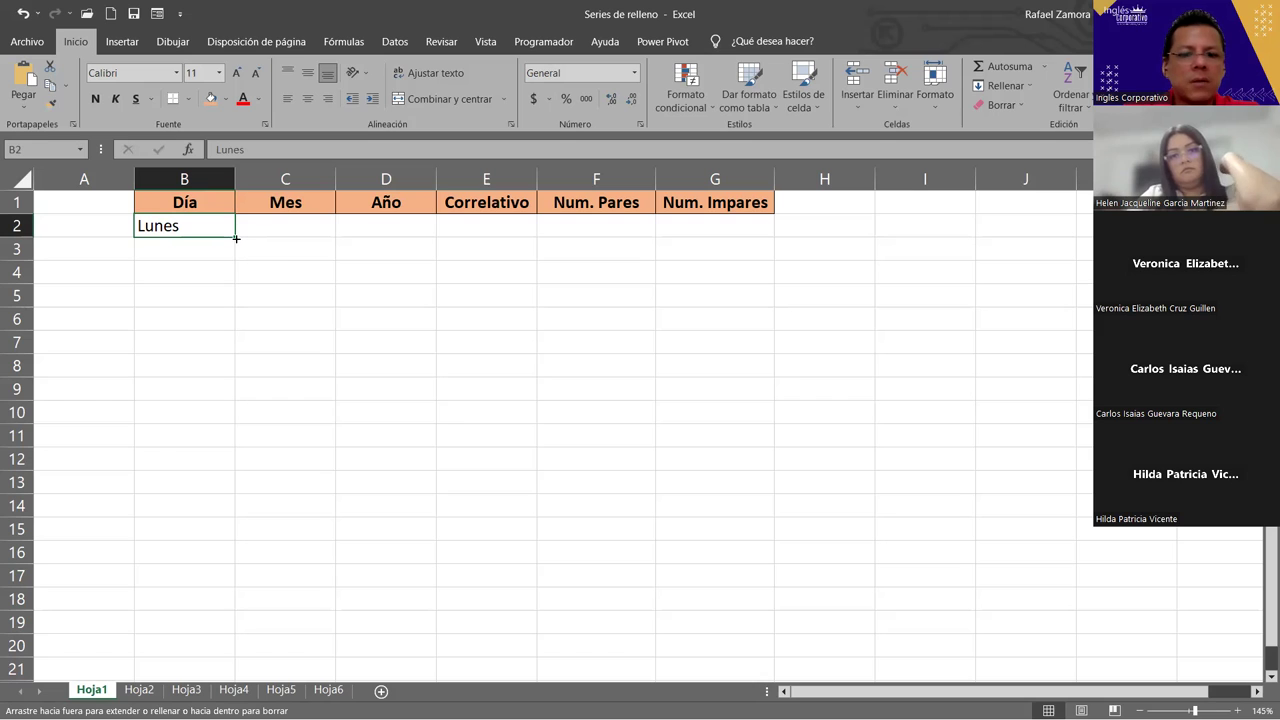
{"action": "left_click_drag", "start_coordinate": [238, 234], "coordinate": [200, 475]}
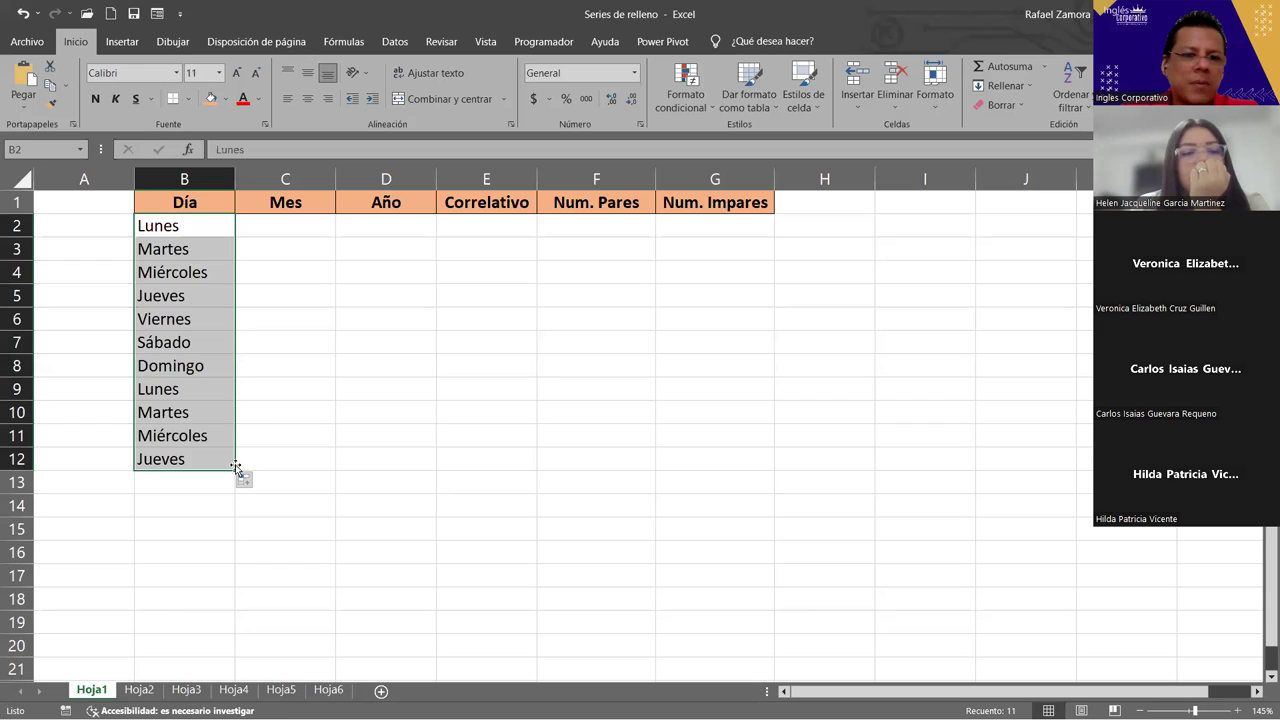
{"action": "left_click_drag", "start_coordinate": [231, 480], "coordinate": [225, 512]}
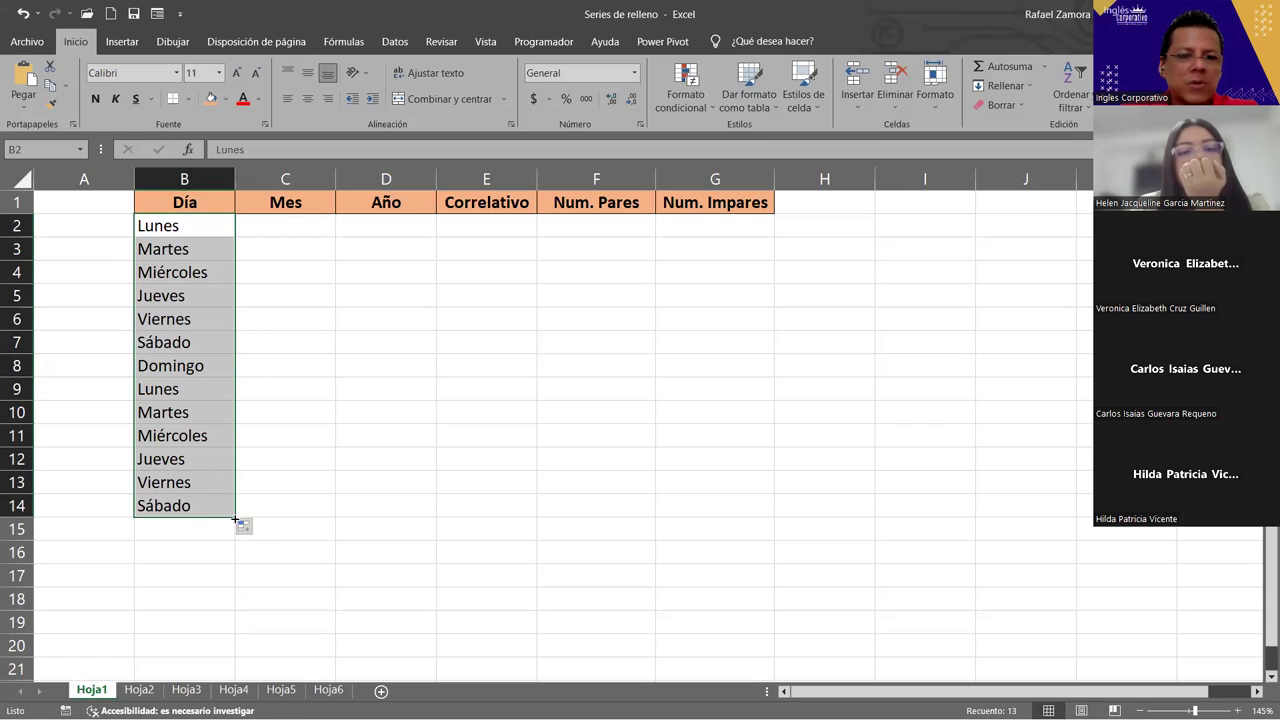
{"action": "left_click_drag", "start_coordinate": [236, 516], "coordinate": [232, 562]}
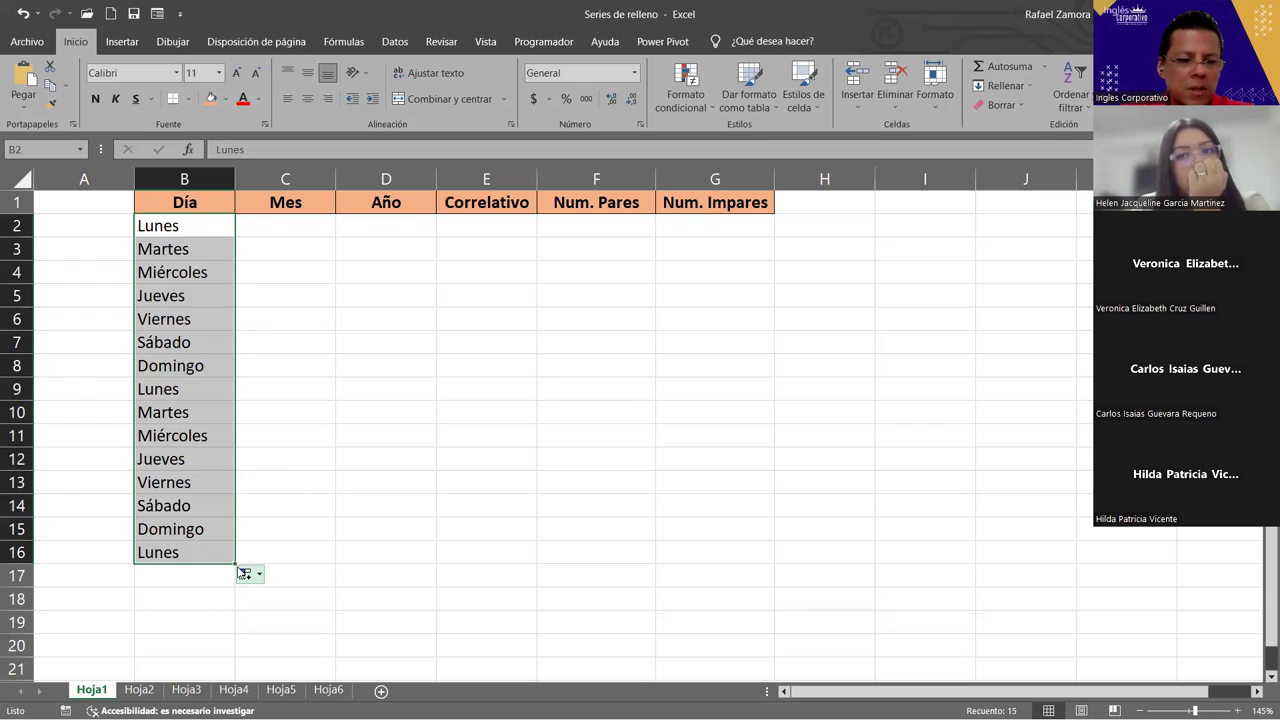
{"action": "left_click_drag", "start_coordinate": [240, 544], "coordinate": [240, 540]}
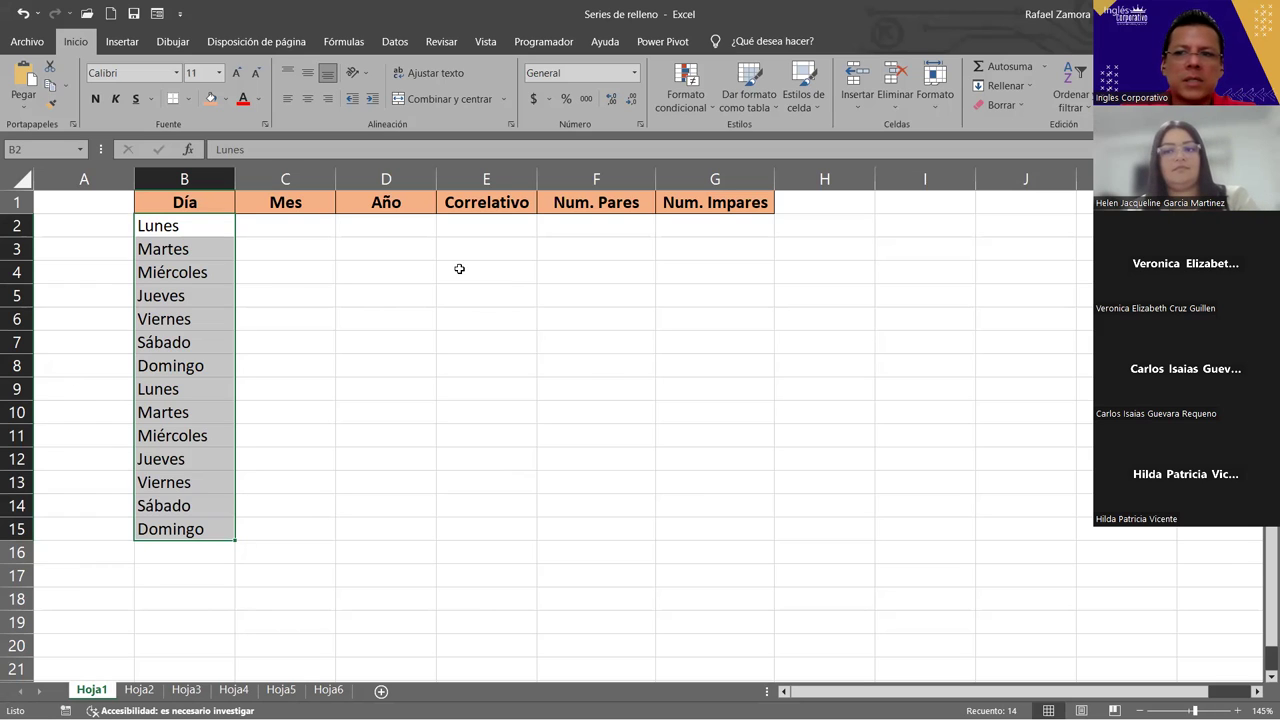
- Enter Jan in C2 and autofill C2:C15 with Jan–Dec, then Jan and Feb
{"action": "left_click", "coordinate": [338, 230]}
{"action": "left_click", "coordinate": [304, 226]}
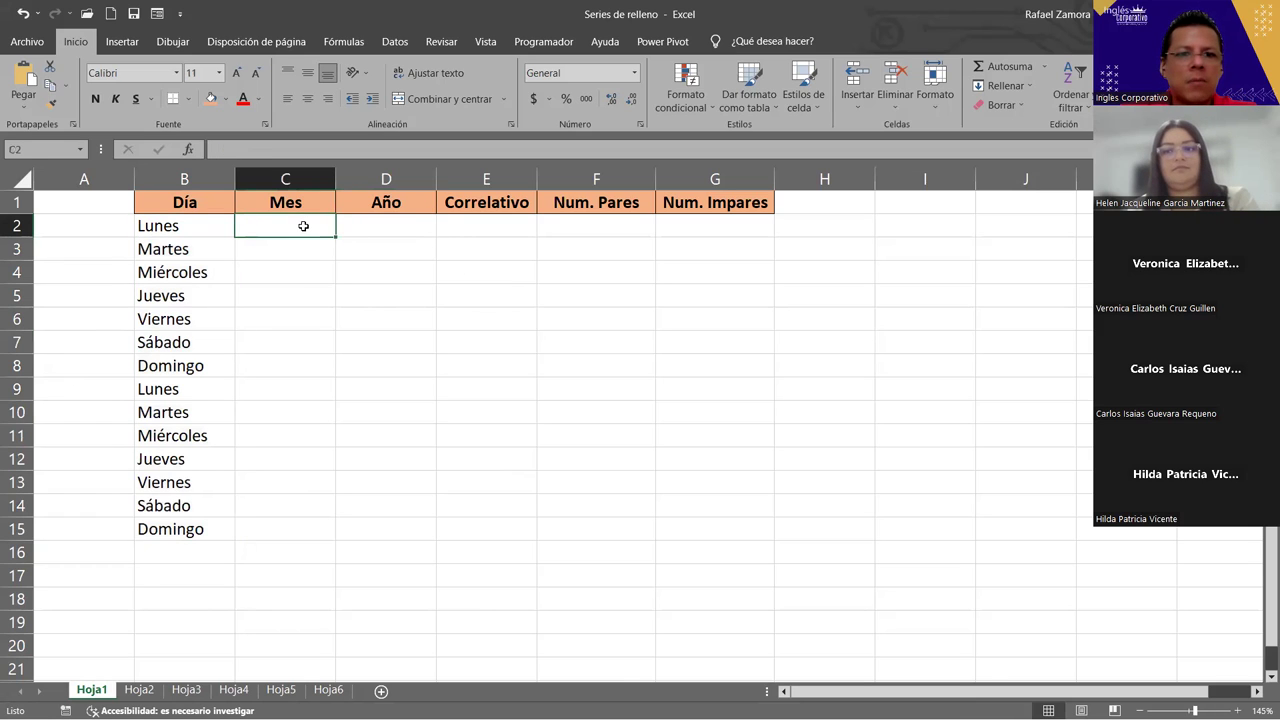
{"action": "type", "text": "Jan"}
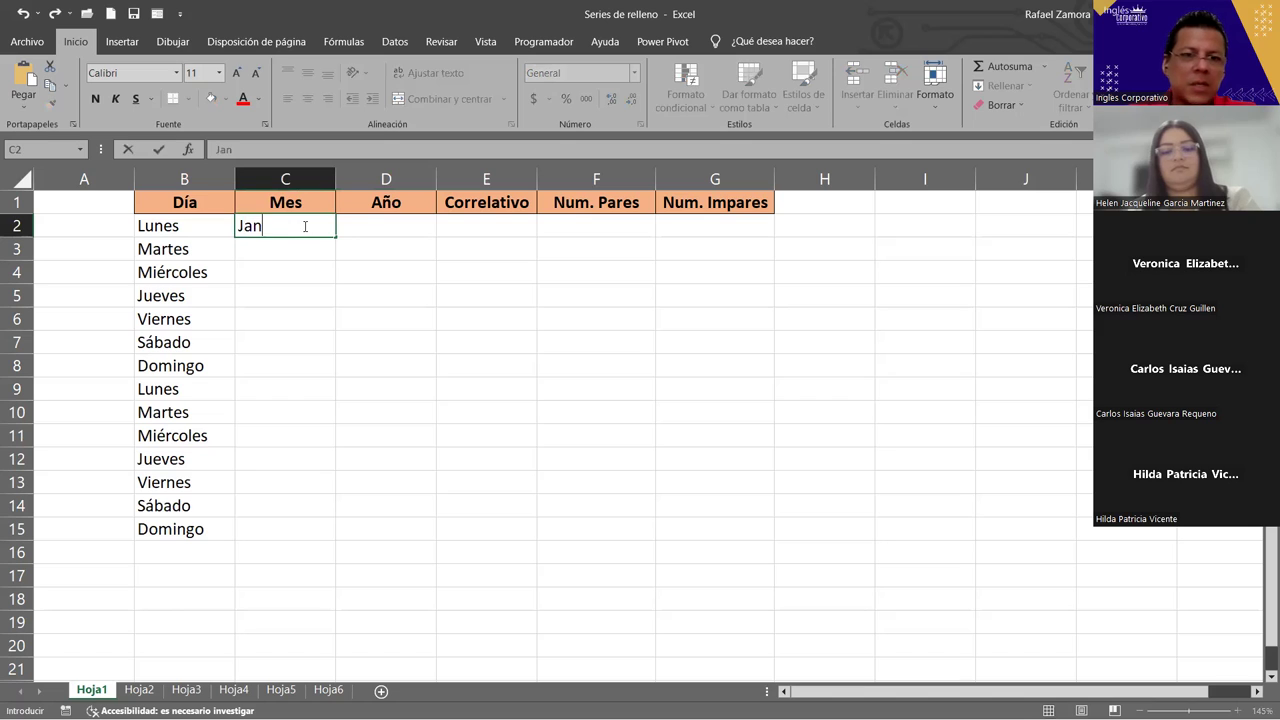
{"action": "key", "text": "Return"}
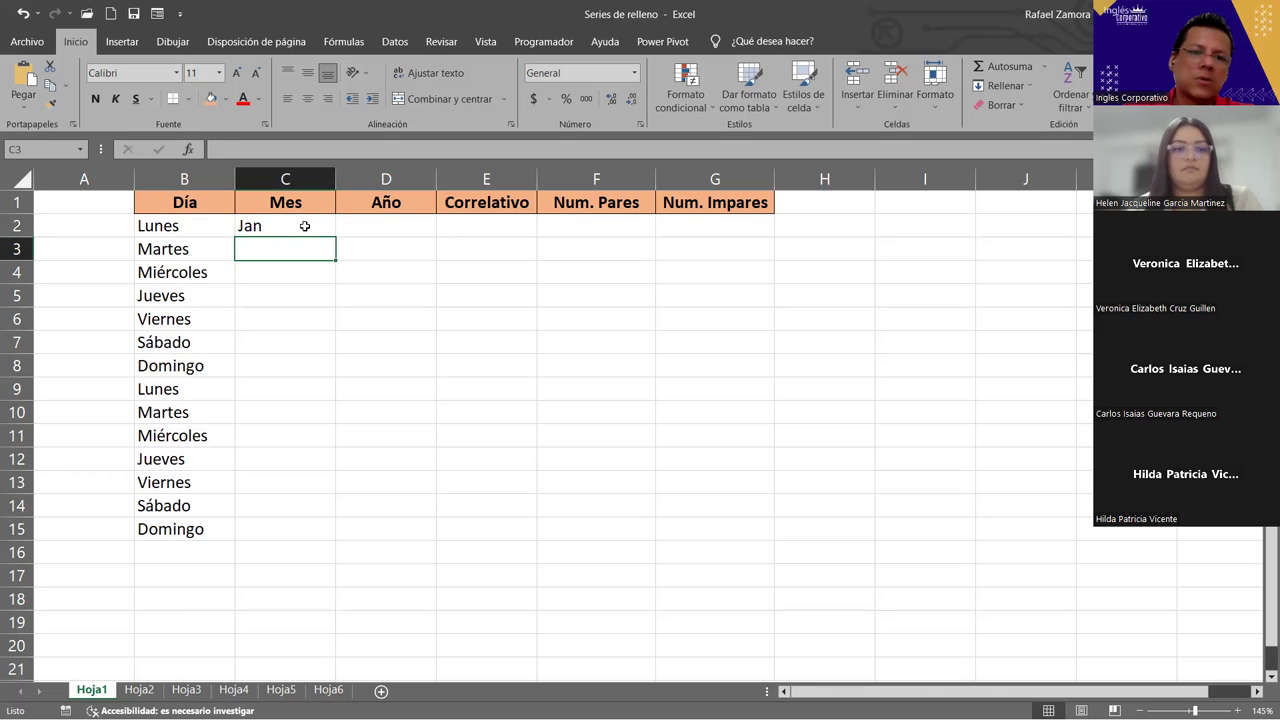
{"action": "left_click", "coordinate": [304, 226]}
{"action": "left_click_drag", "start_coordinate": [340, 246], "coordinate": [334, 540]}
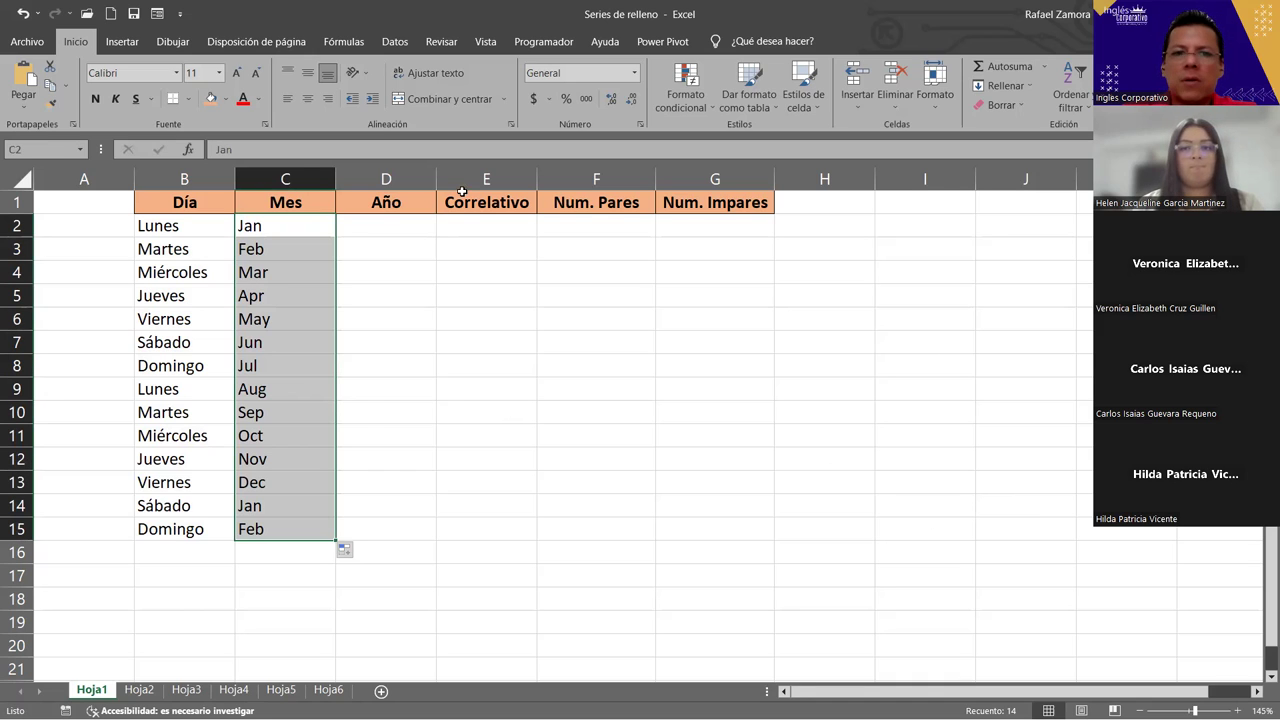
- Enter 2015 in D2 and fill D2:D15 as a year series through 2028
{"action": "left_click", "coordinate": [420, 227]}
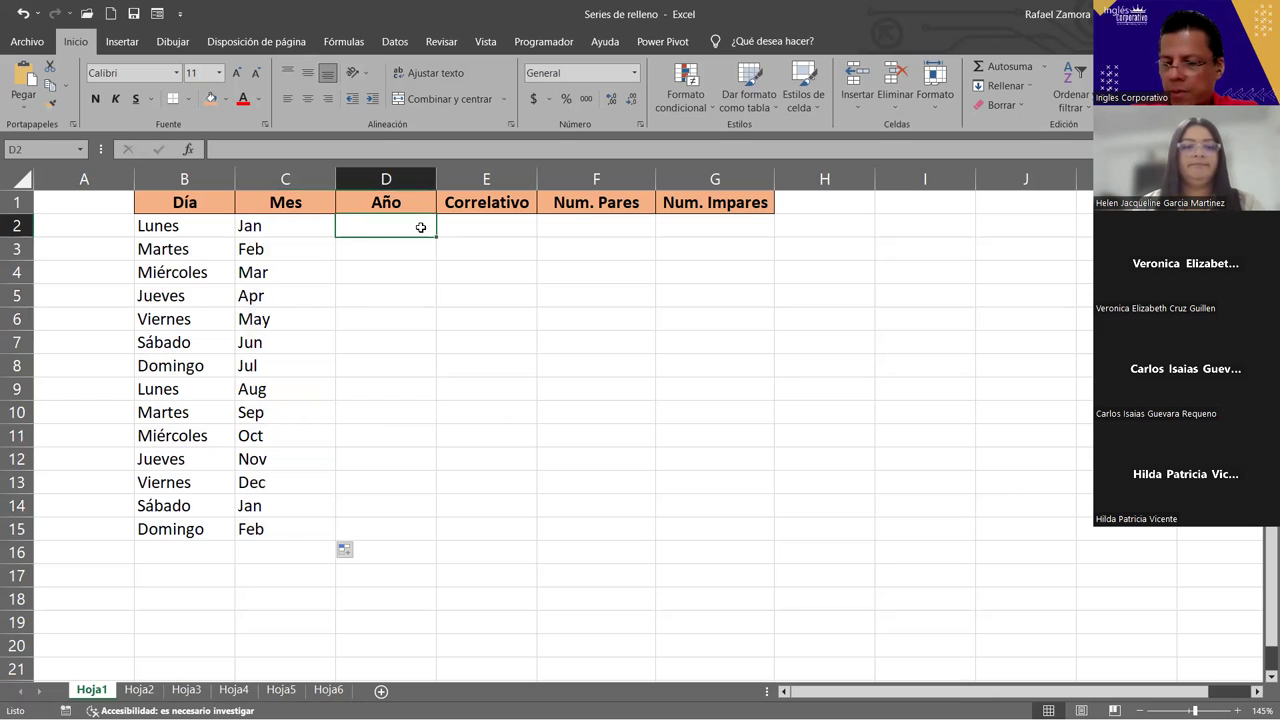
{"action": "type", "text": "2015"}
{"action": "key", "text": "Return"}
{"action": "double_click", "coordinate": [425, 226]}
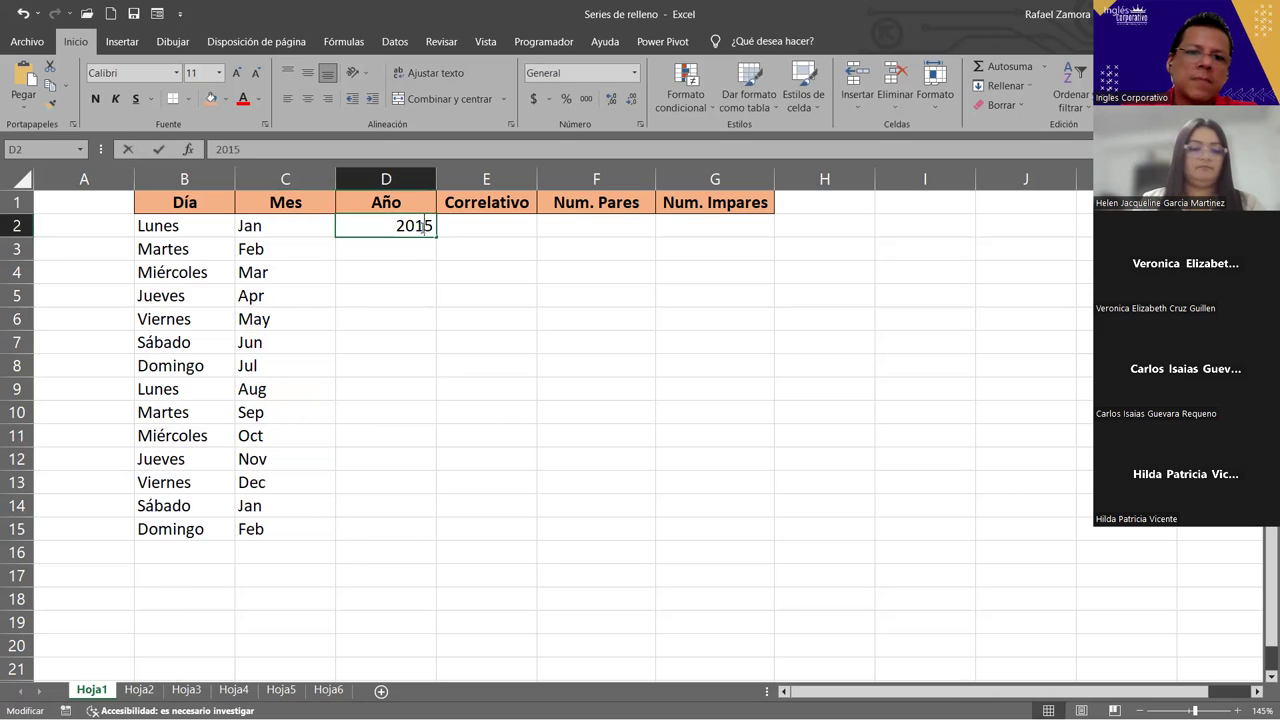
{"action": "key", "text": "Escape"}
{"action": "mouse_move", "coordinate": [436, 237]}
{"action": "left_mouse_down"}
{"action": "mouse_move", "coordinate": [410, 559]}
{"action": "mouse_move", "coordinate": [430, 545]}
{"action": "left_mouse_up"}
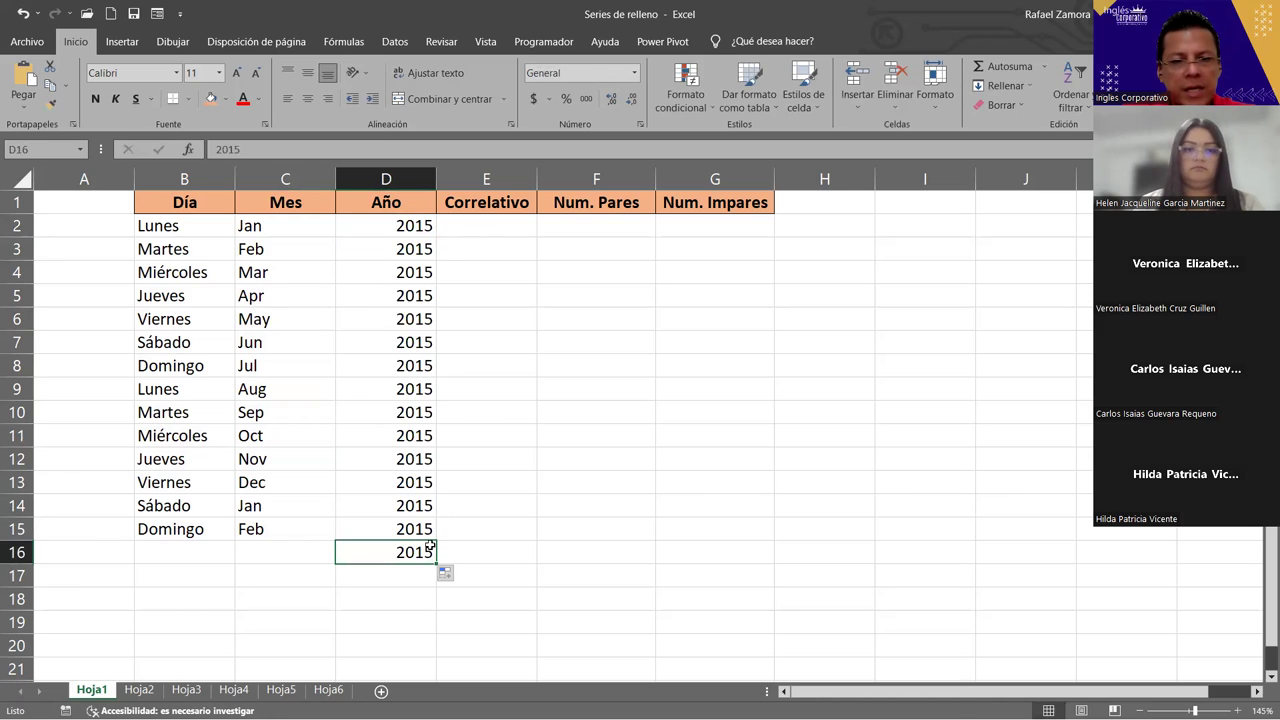
{"action": "key", "text": "ctrl+z"}
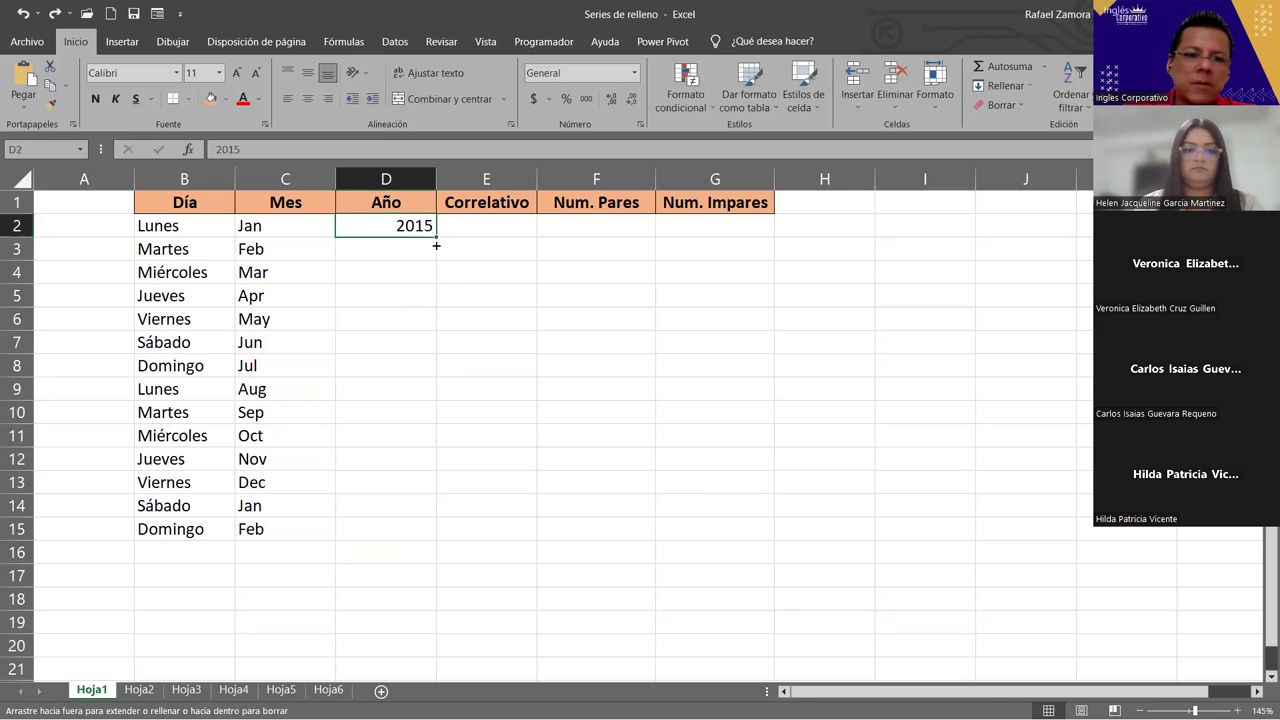
{"action": "left_click_drag", "start_coordinate": [422, 551], "coordinate": [422, 550]}
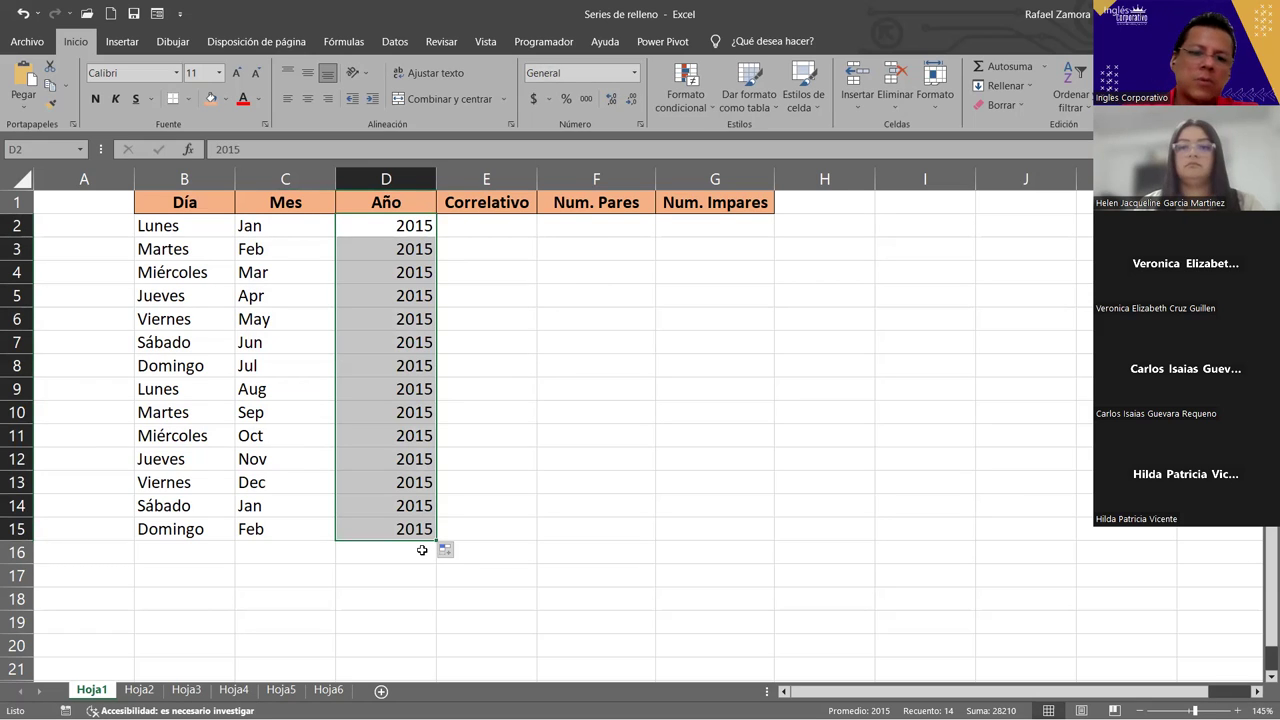
{"action": "left_click", "coordinate": [446, 551]}
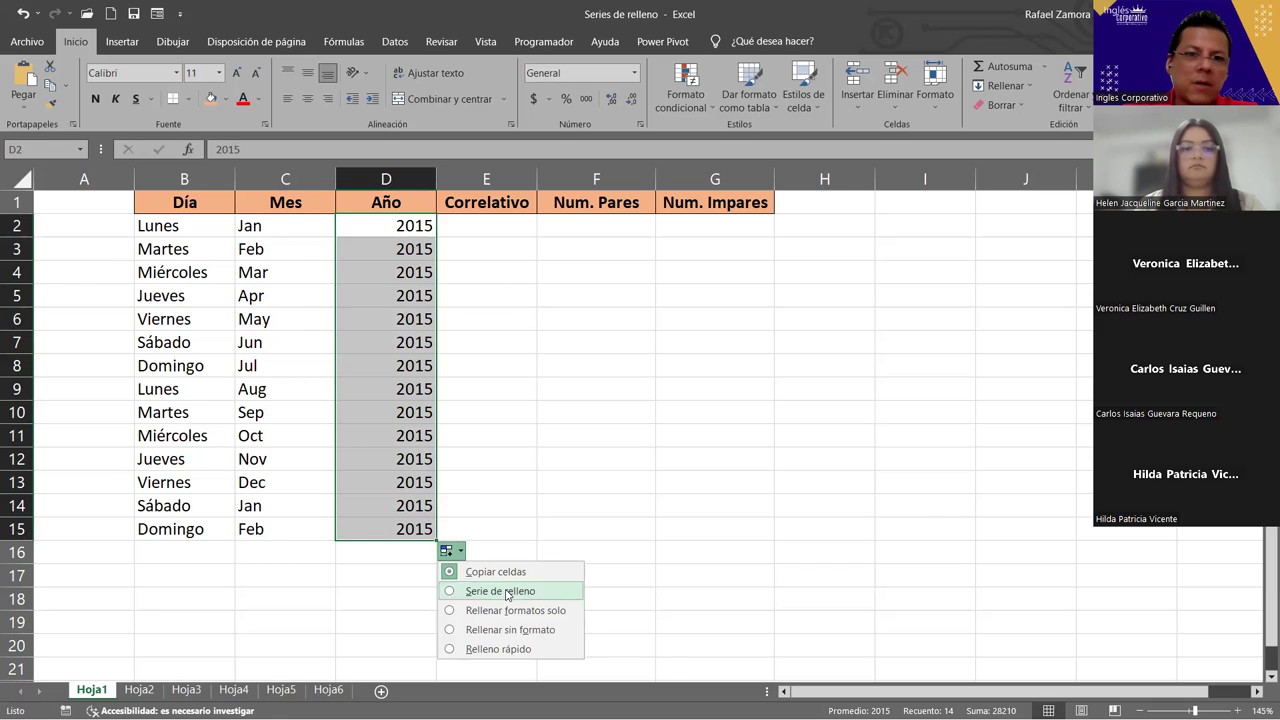
{"action": "left_click", "coordinate": [506, 592]}
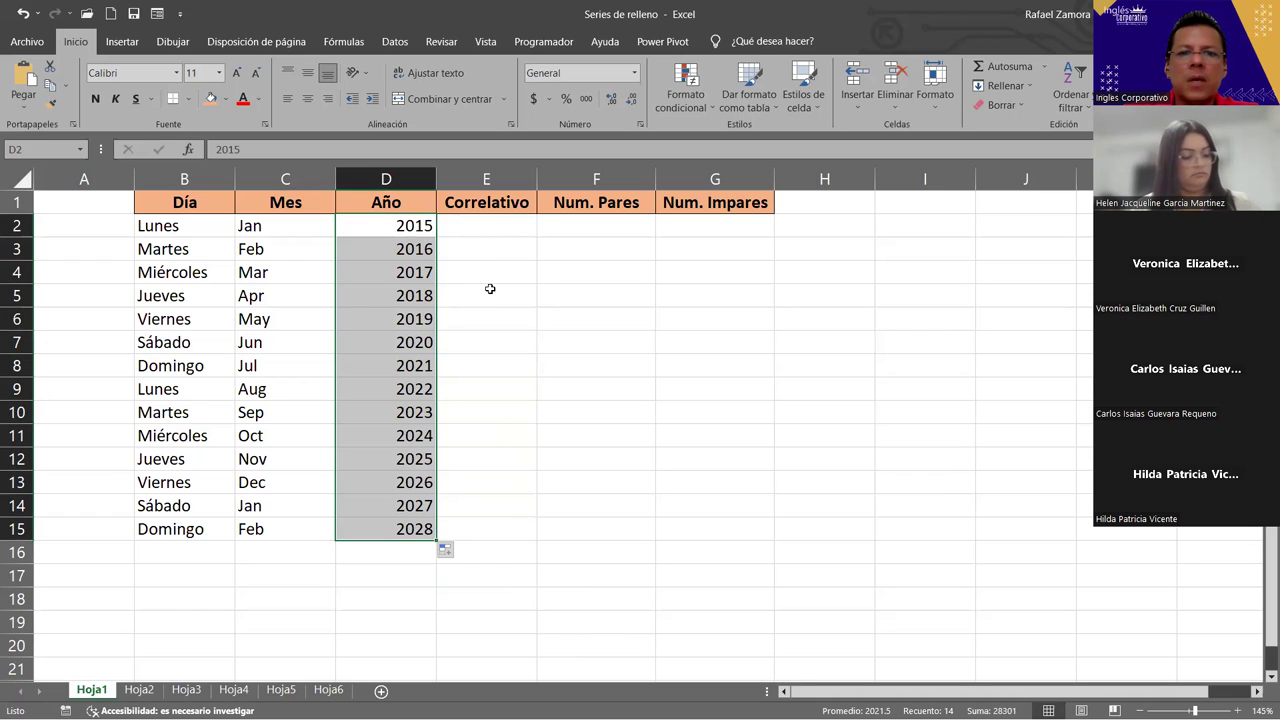
{"action": "left_click", "coordinate": [510, 226]}
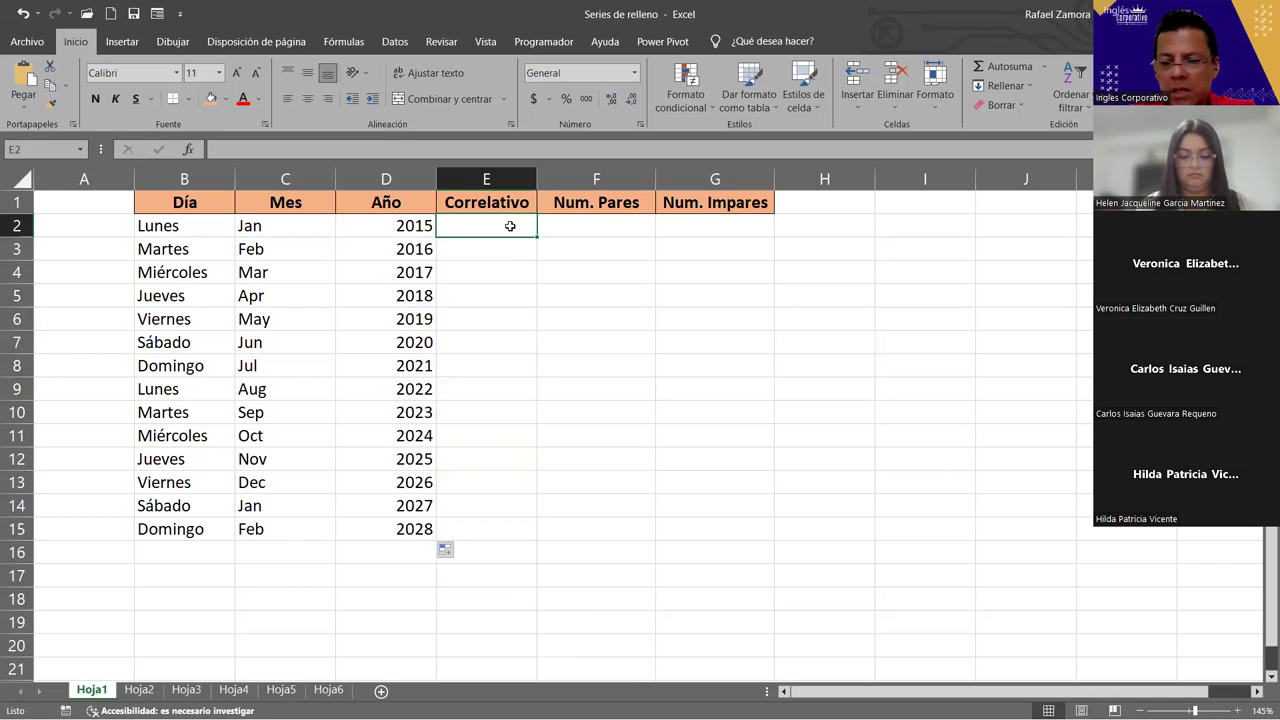
- Enter 1 in E2 and fill E2:E15 as a series numbered 1 to 14
{"action": "type", "text": "1"}
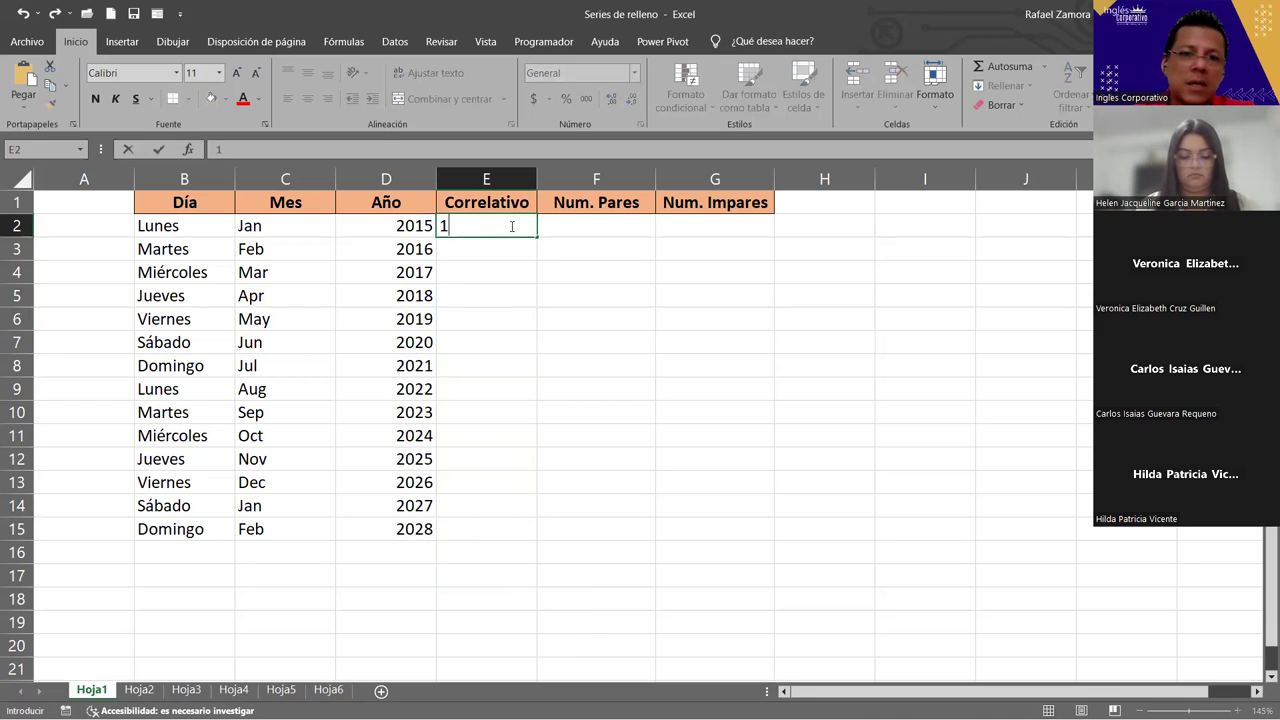
{"action": "key", "text": "Return"}
{"action": "double_click", "coordinate": [529, 226]}
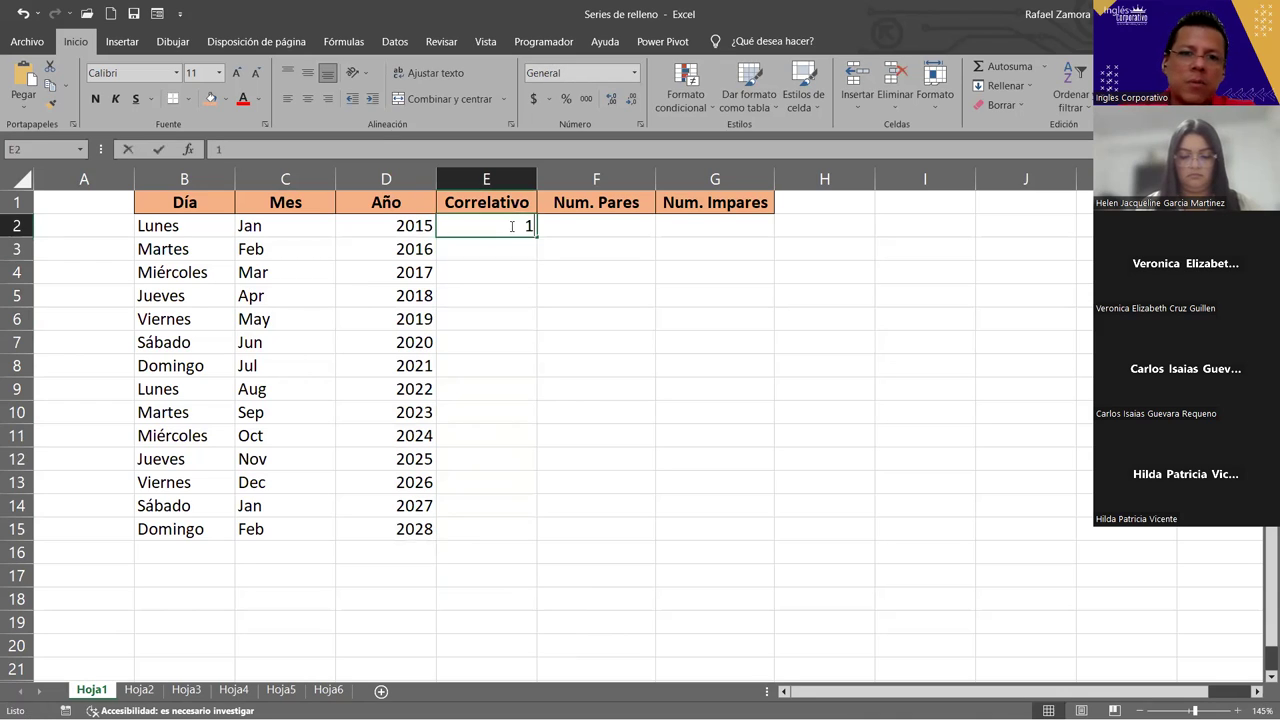
{"action": "key", "text": "Tab"}
{"action": "left_click", "coordinate": [514, 274]}
{"action": "left_click", "coordinate": [508, 228]}
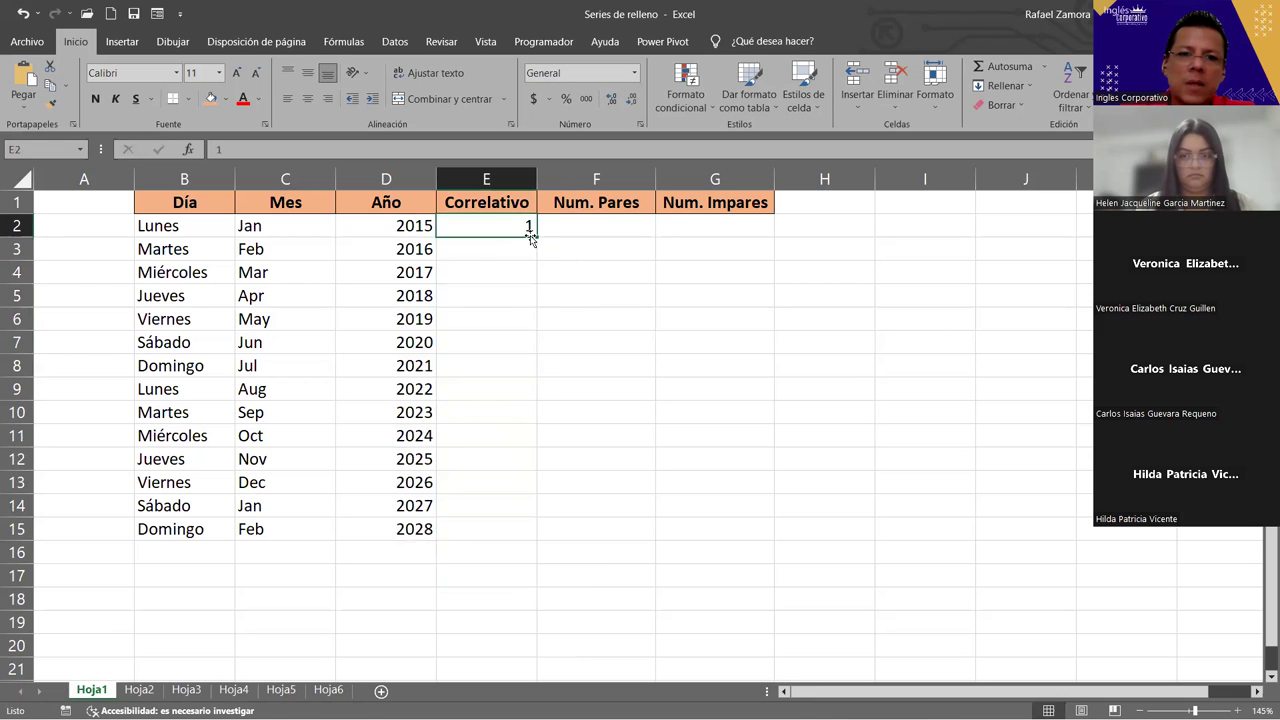
{"action": "left_click_drag", "start_coordinate": [535, 236], "coordinate": [532, 532]}
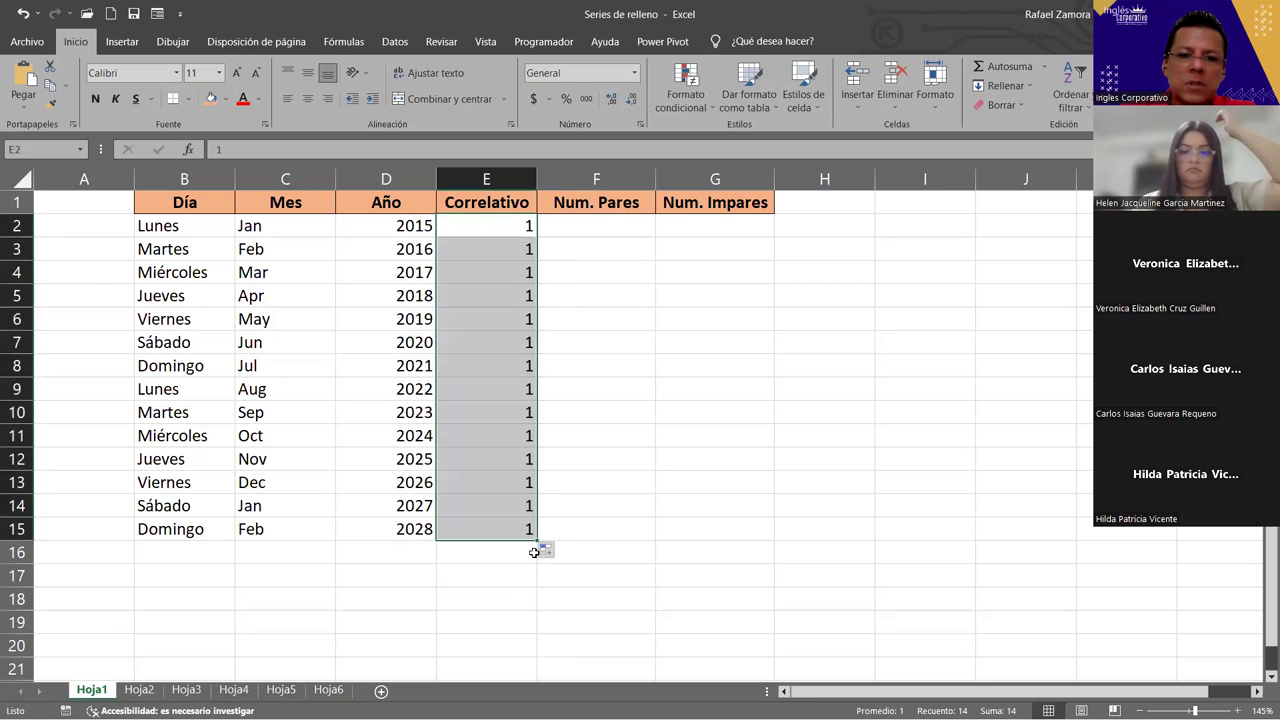
{"action": "left_click", "coordinate": [533, 550]}
{"action": "left_click", "coordinate": [533, 538]}
{"action": "left_click", "coordinate": [547, 551]}
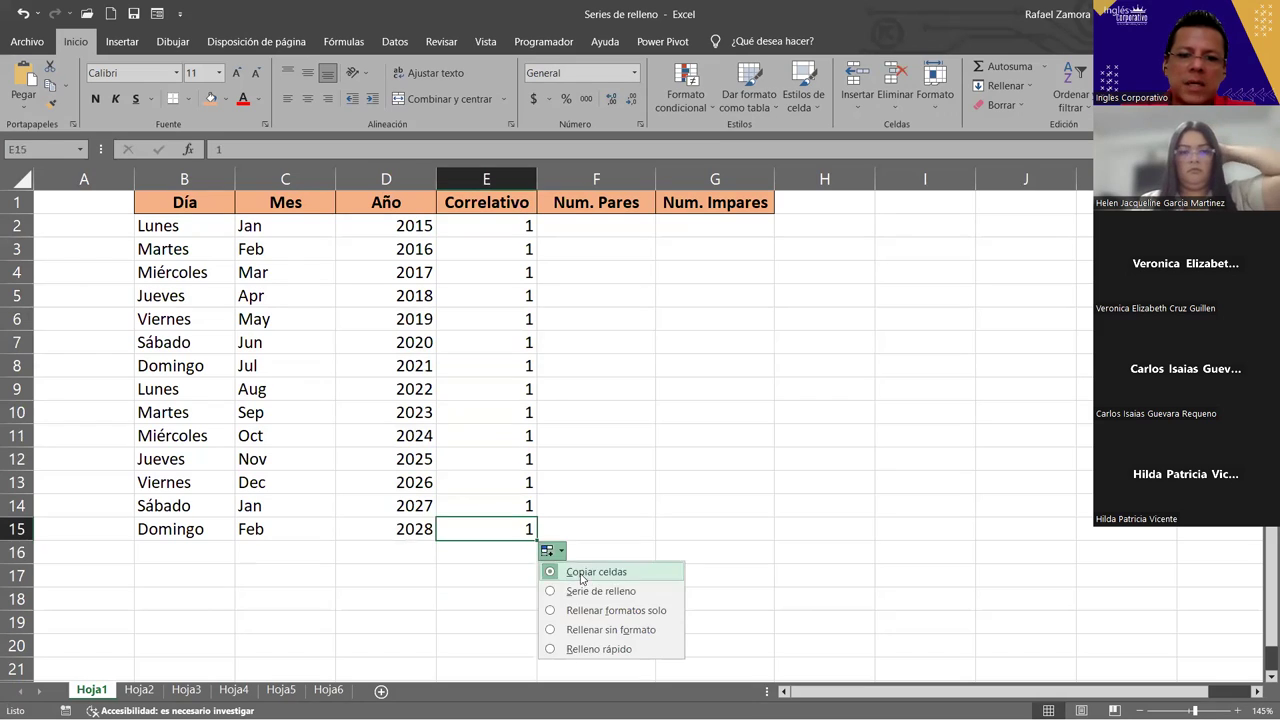
{"action": "left_click", "coordinate": [601, 591]}
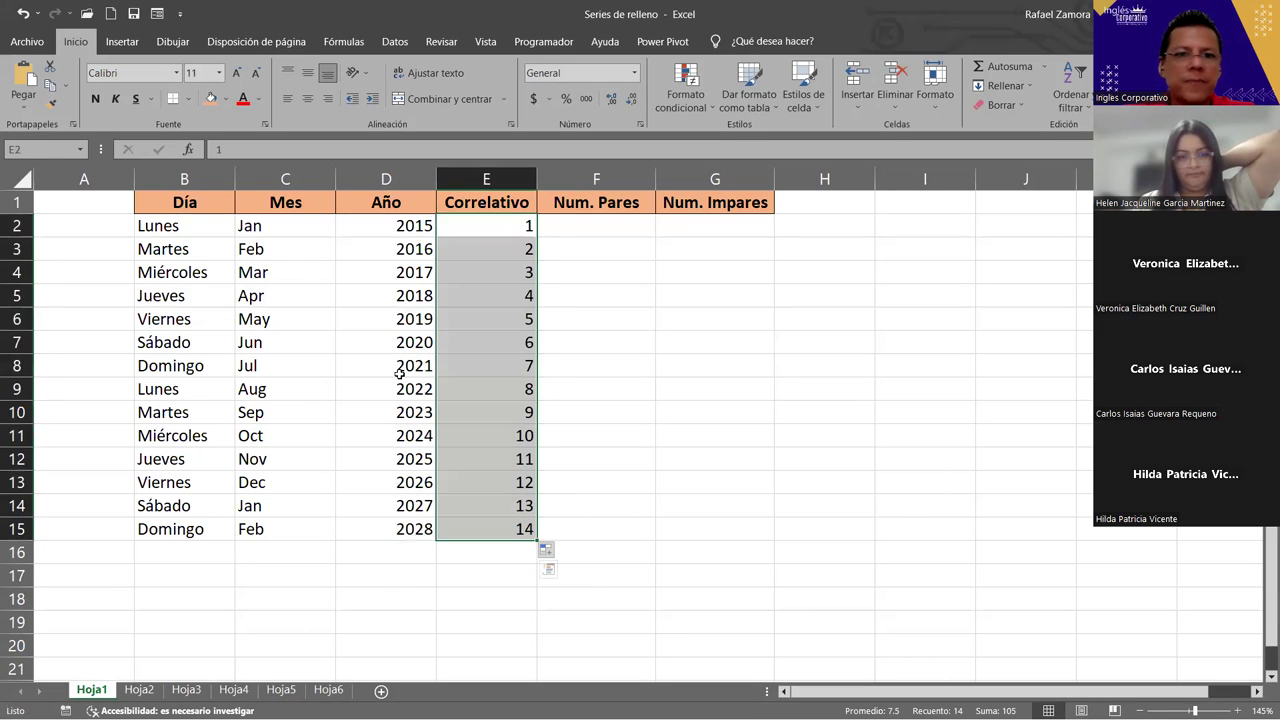
{"action": "left_click", "coordinate": [614, 225]}
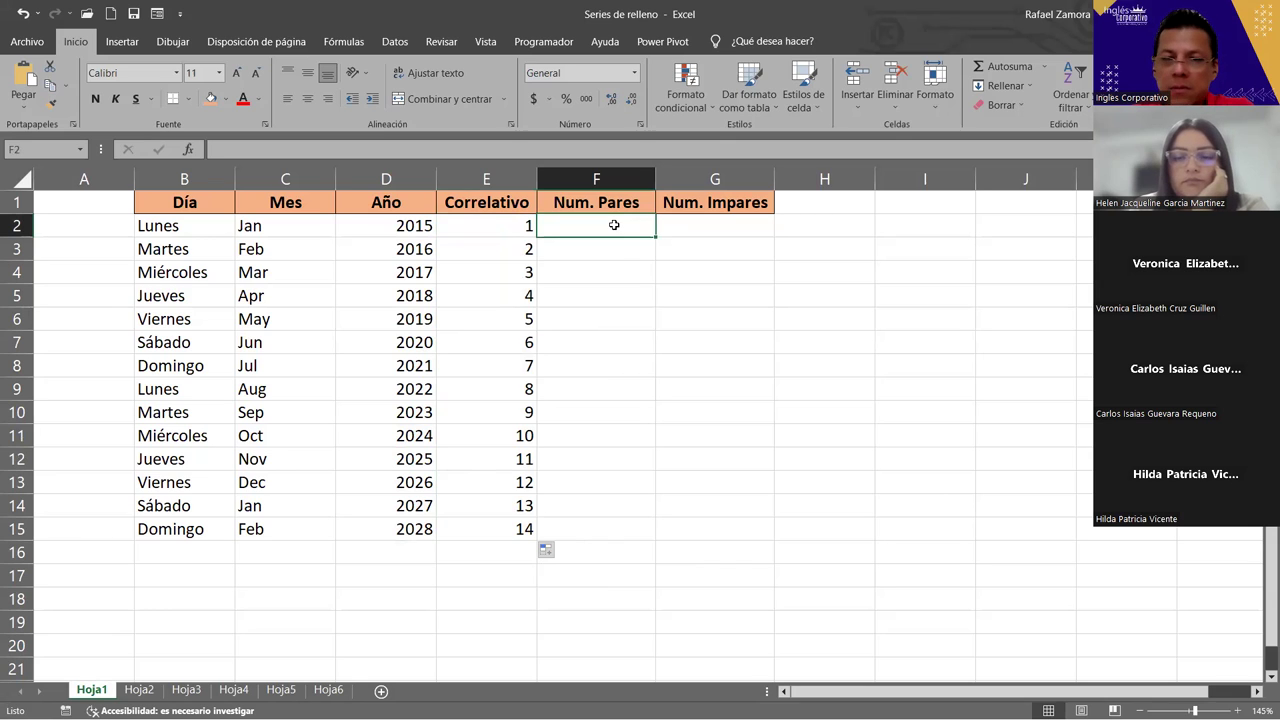
- Enter 2 and 4 in F2:F3 and extend the even numbers to 28 in F15
{"action": "type", "text": "2"}
{"action": "key", "text": "Return"}
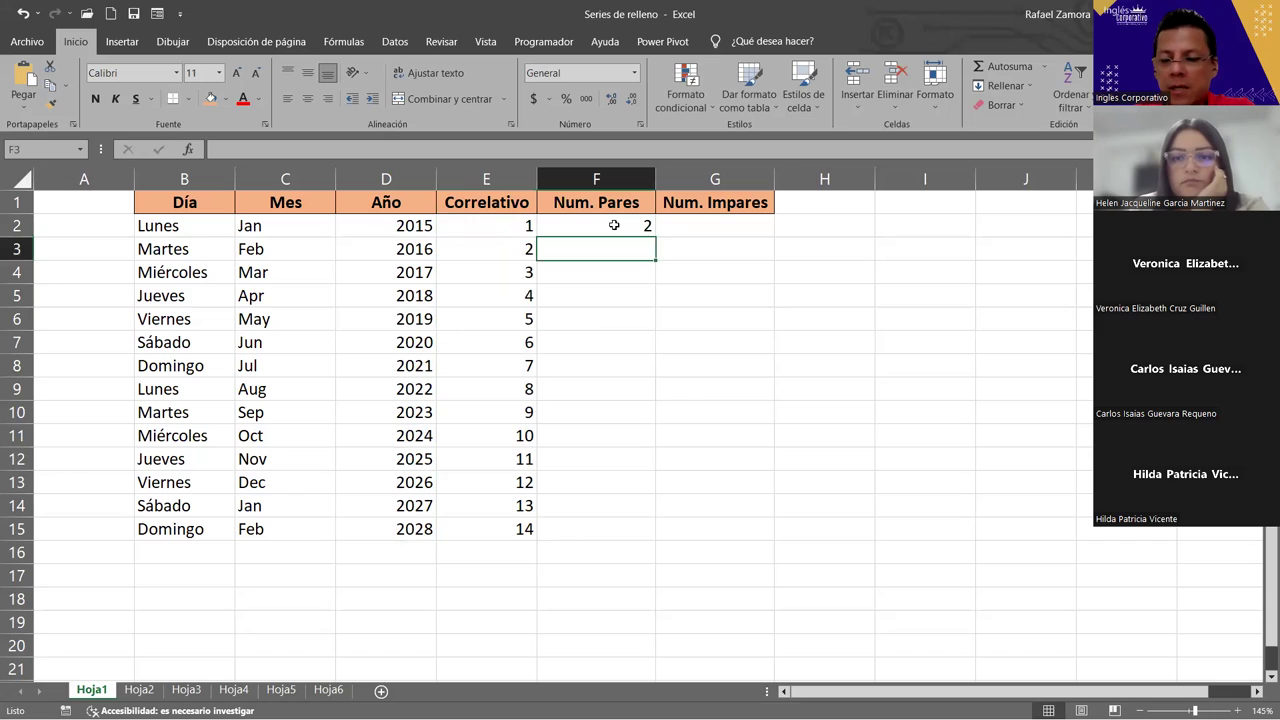
{"action": "type", "text": "4"}
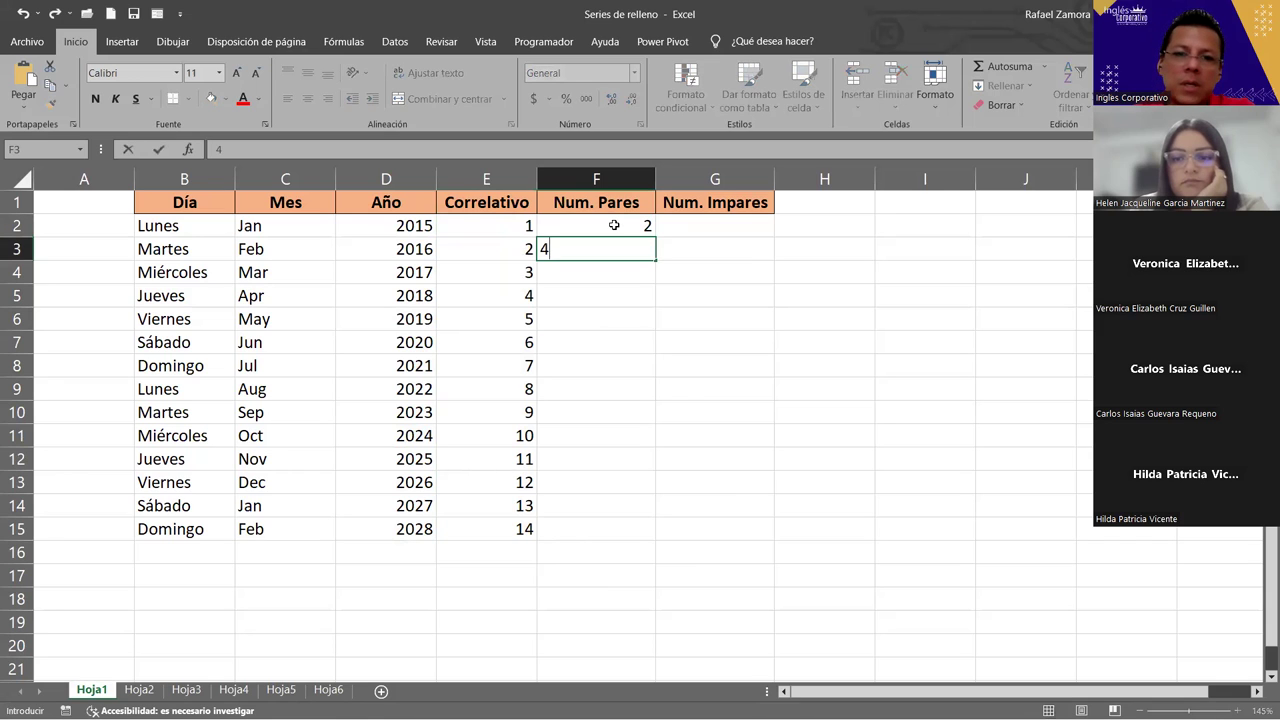
{"action": "key", "text": "Return"}
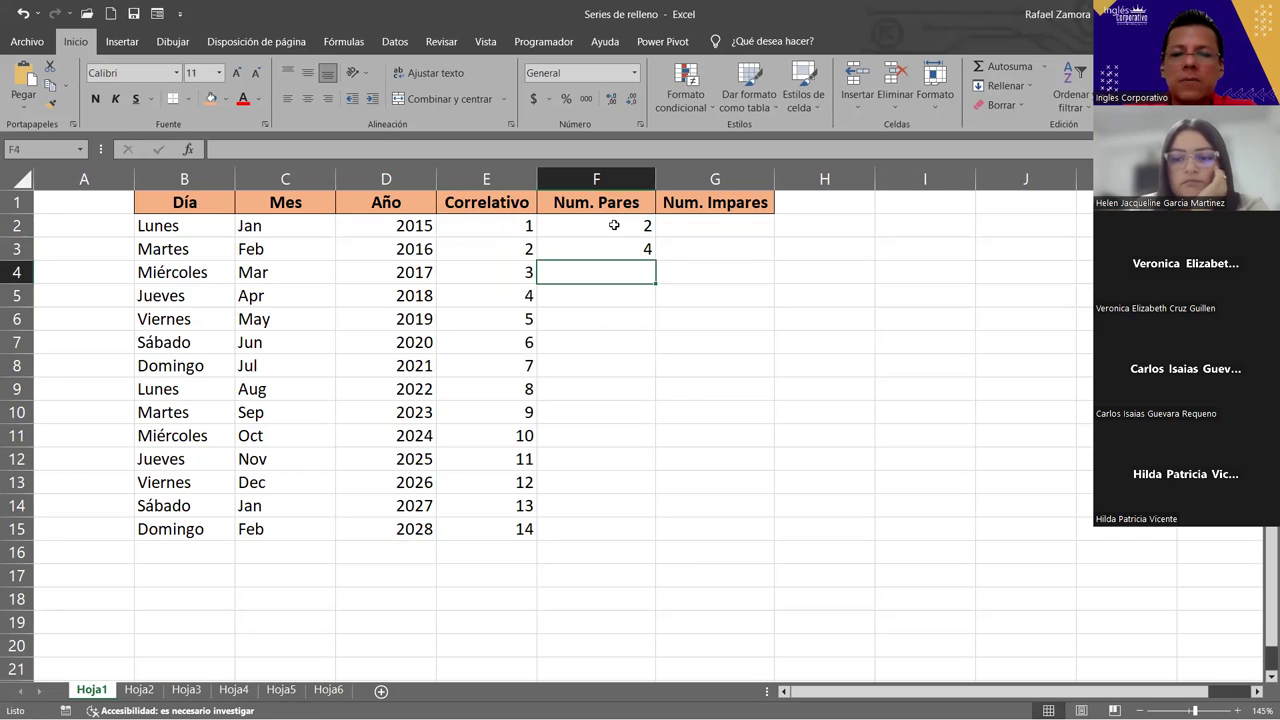
{"action": "left_click_drag", "start_coordinate": [614, 225], "coordinate": [614, 245]}
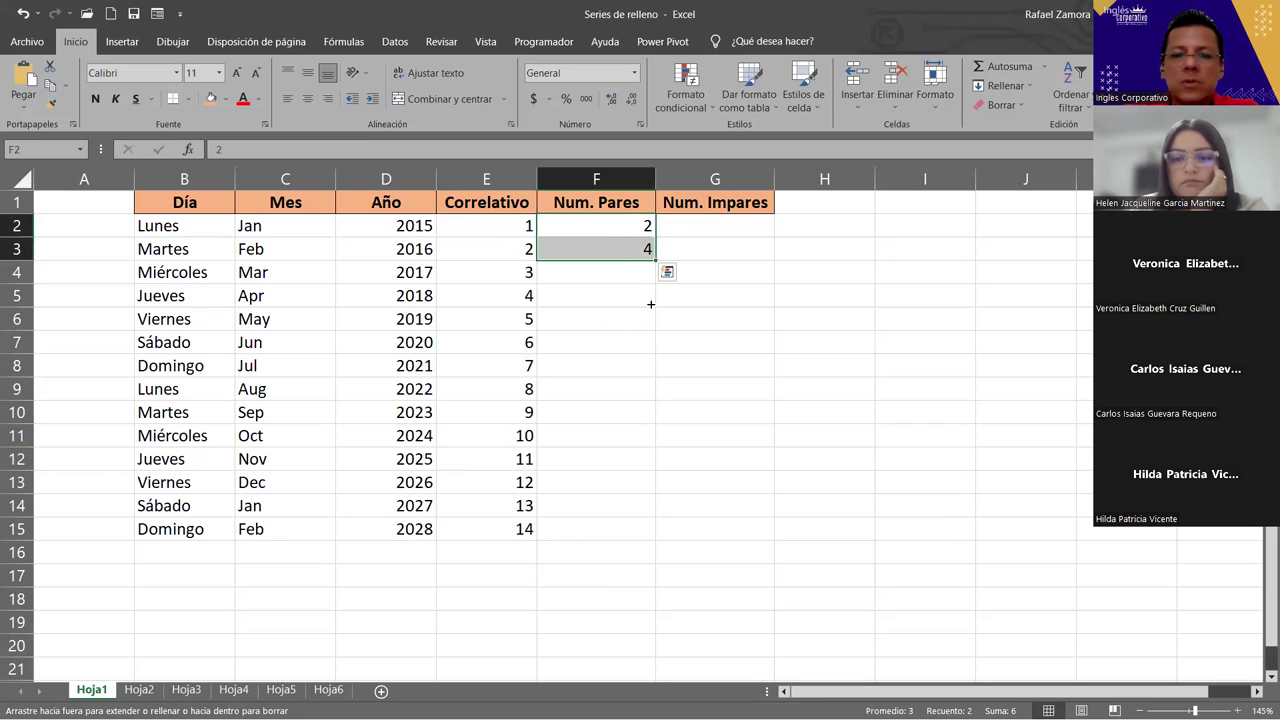
{"action": "left_click_drag", "start_coordinate": [638, 532], "coordinate": [638, 532]}
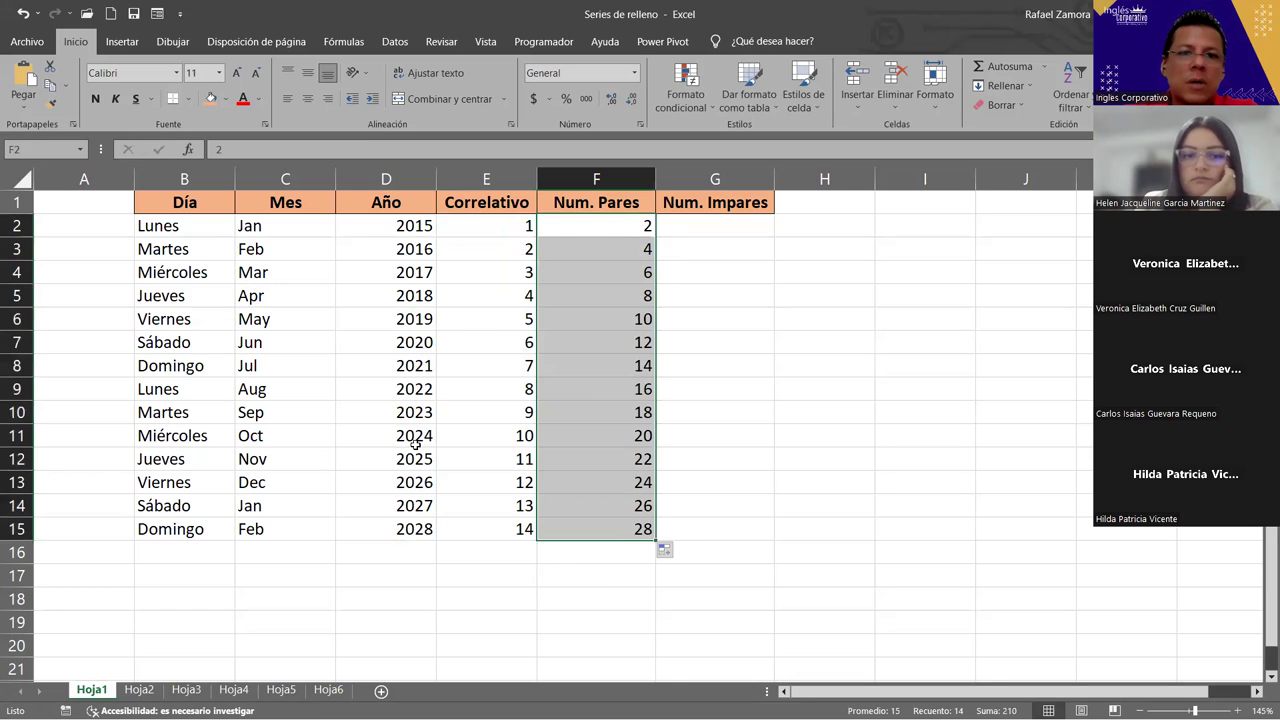
- Centre the values in the range E2:G15
{"action": "left_click_drag", "start_coordinate": [500, 228], "coordinate": [720, 535]}
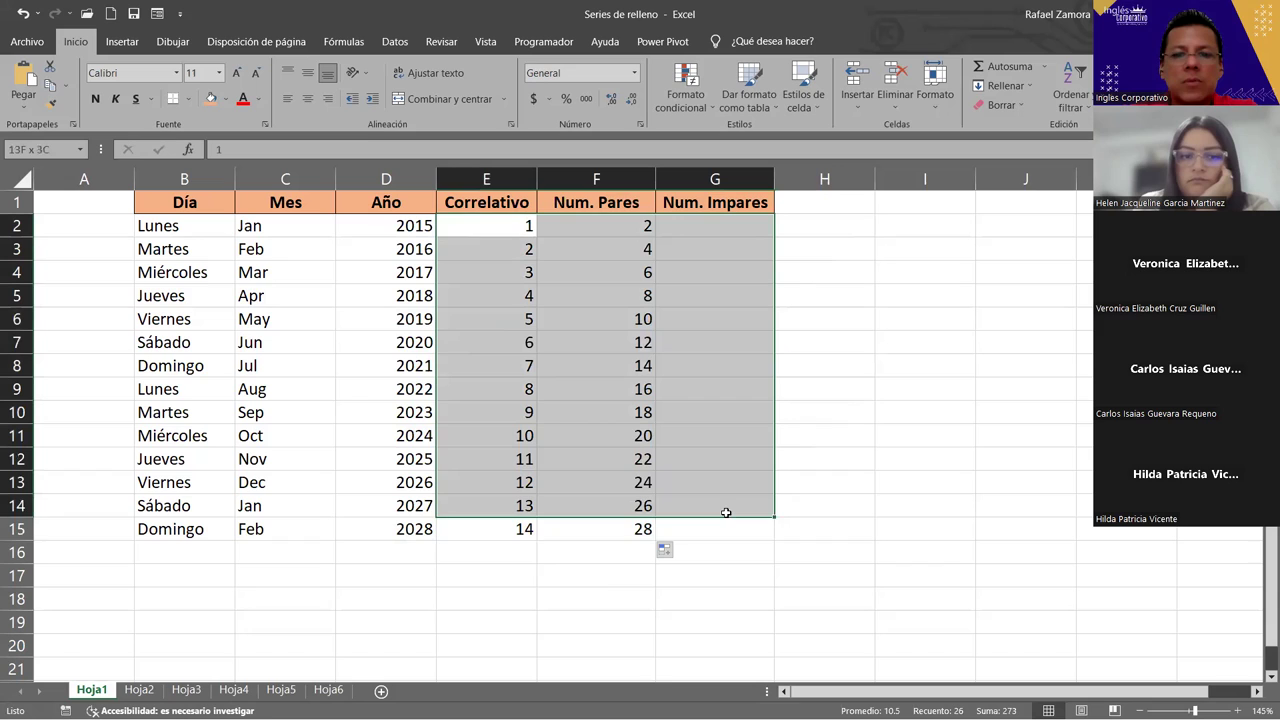
{"action": "left_click", "coordinate": [307, 98]}
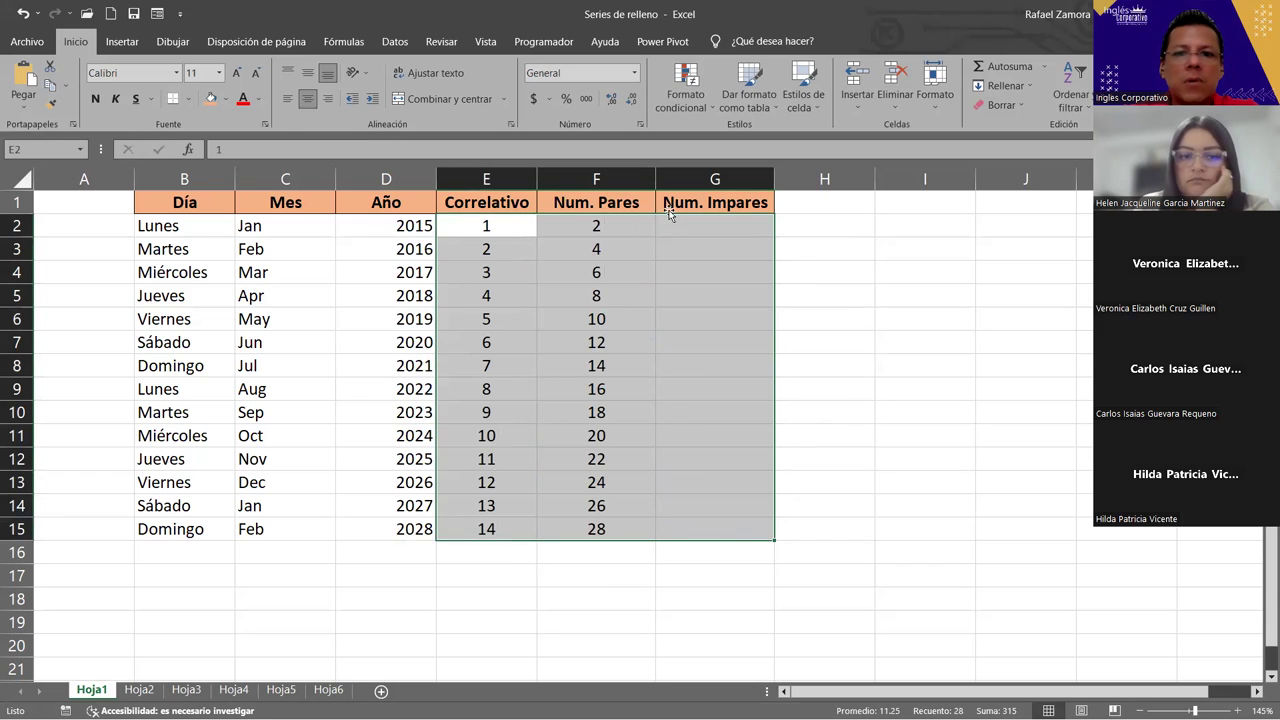
{"action": "left_click", "coordinate": [747, 231]}
- Enter 1 and 3 in G2:G3 and extend the odd-number pattern down to G15
{"action": "type", "text": "1"}
{"action": "key", "text": "Return"}
{"action": "type", "text": "3"}
{"action": "key", "text": "Return"}
{"action": "mouse_move", "coordinate": [746, 229]}
{"action": "left_mouse_down"}
{"action": "mouse_move", "coordinate": [738, 259]}
{"action": "mouse_move", "coordinate": [746, 250]}
{"action": "left_mouse_up"}
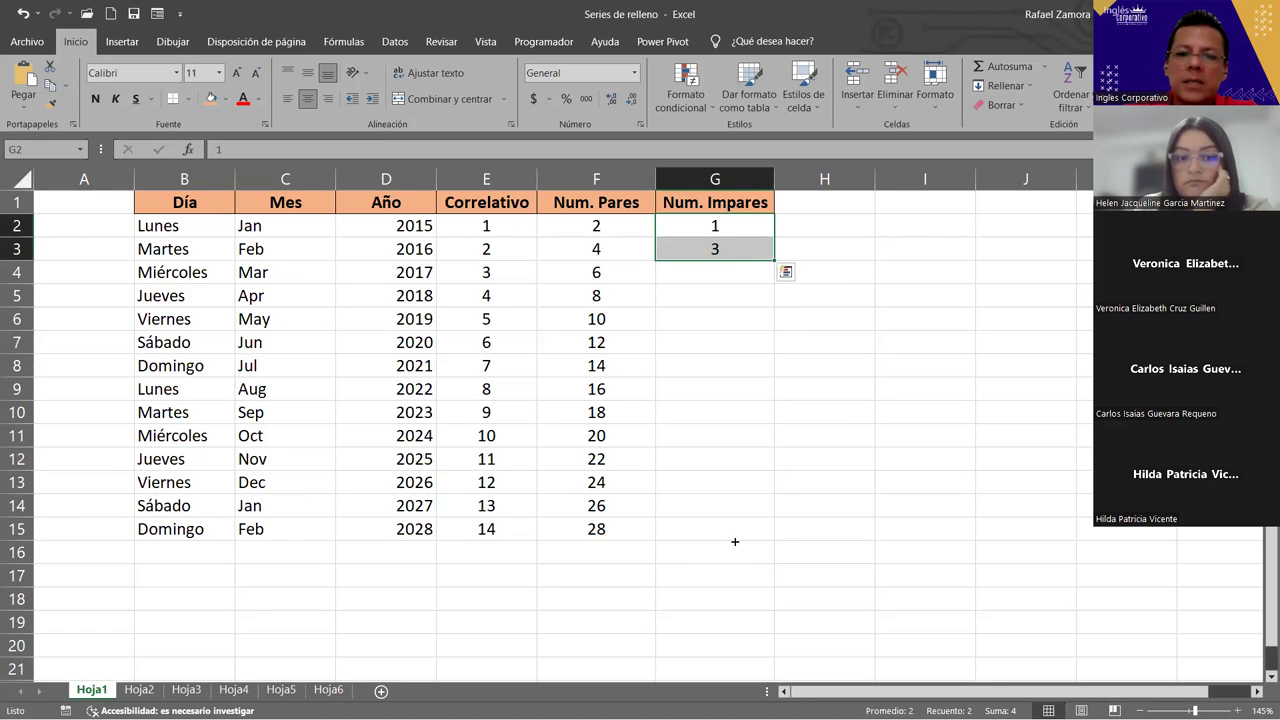
{"action": "left_click_drag", "start_coordinate": [734, 541], "coordinate": [733, 543]}
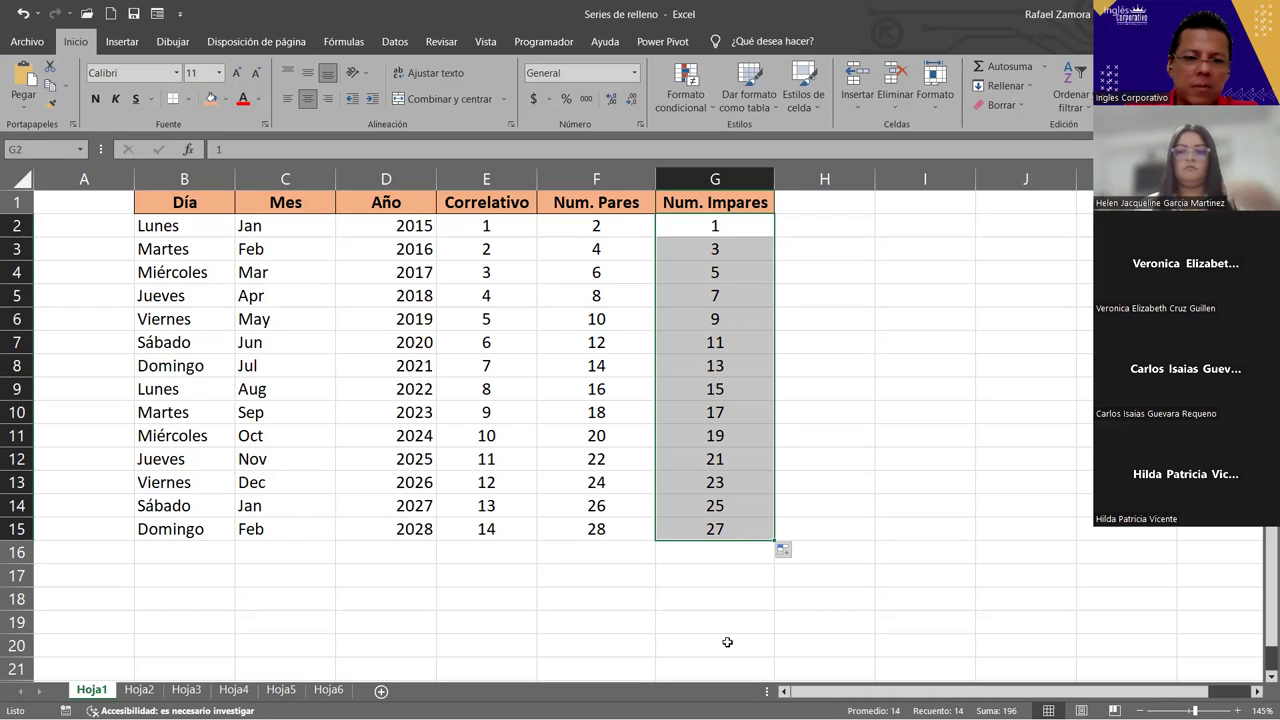
- Clear the odd-number selection and switch to the Hoja2 sheet
{"action": "left_click", "coordinate": [640, 358]}
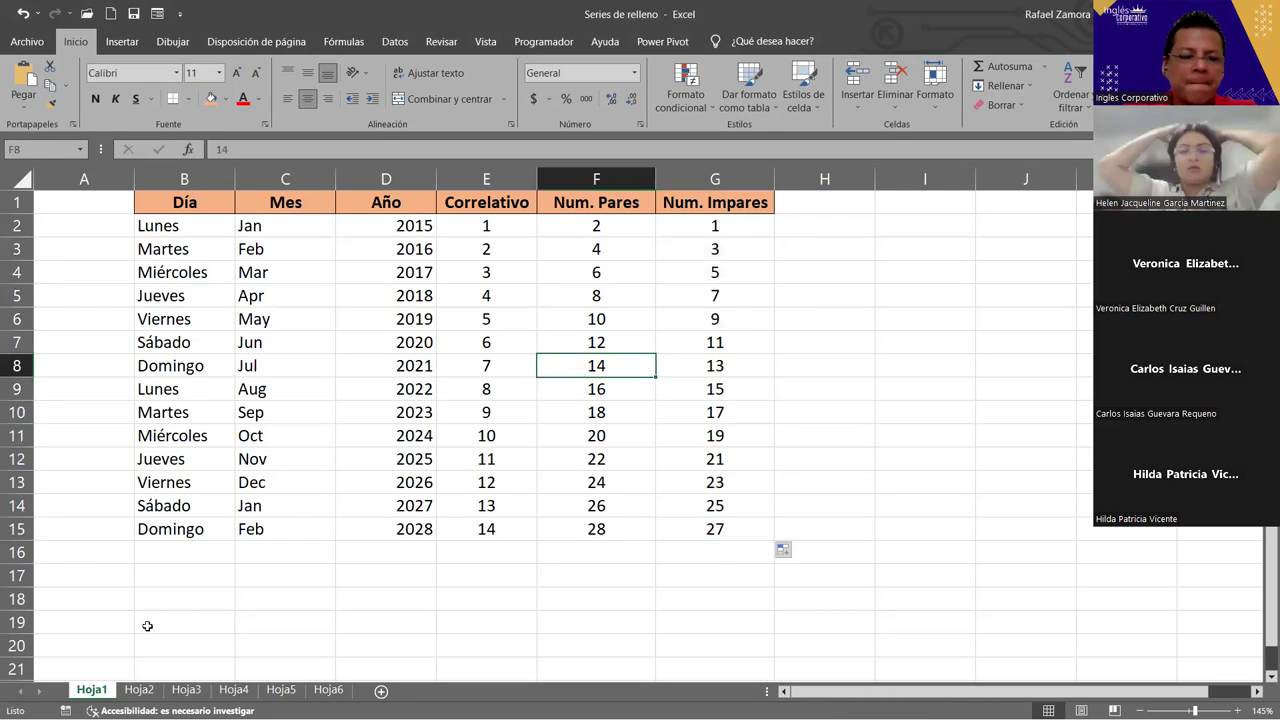
{"action": "left_click", "coordinate": [139, 690]}
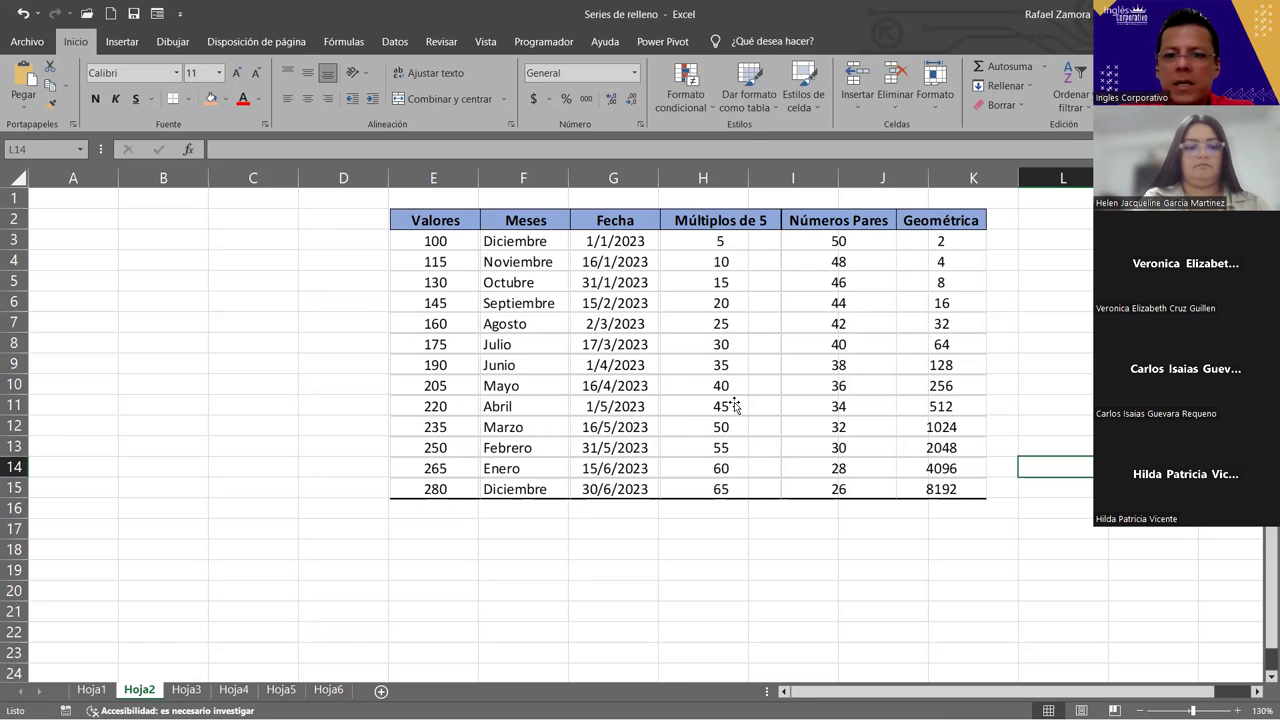
- Move the table picture aside and enter headers Valores, Meses, Fecha, Múltiplo de 5 in B1:E1
{"action": "mouse_move", "coordinate": [939, 320]}
{"action": "left_mouse_down"}
{"action": "mouse_move", "coordinate": [776, 352]}
{"action": "mouse_move", "coordinate": [791, 362]}
{"action": "left_mouse_up"}
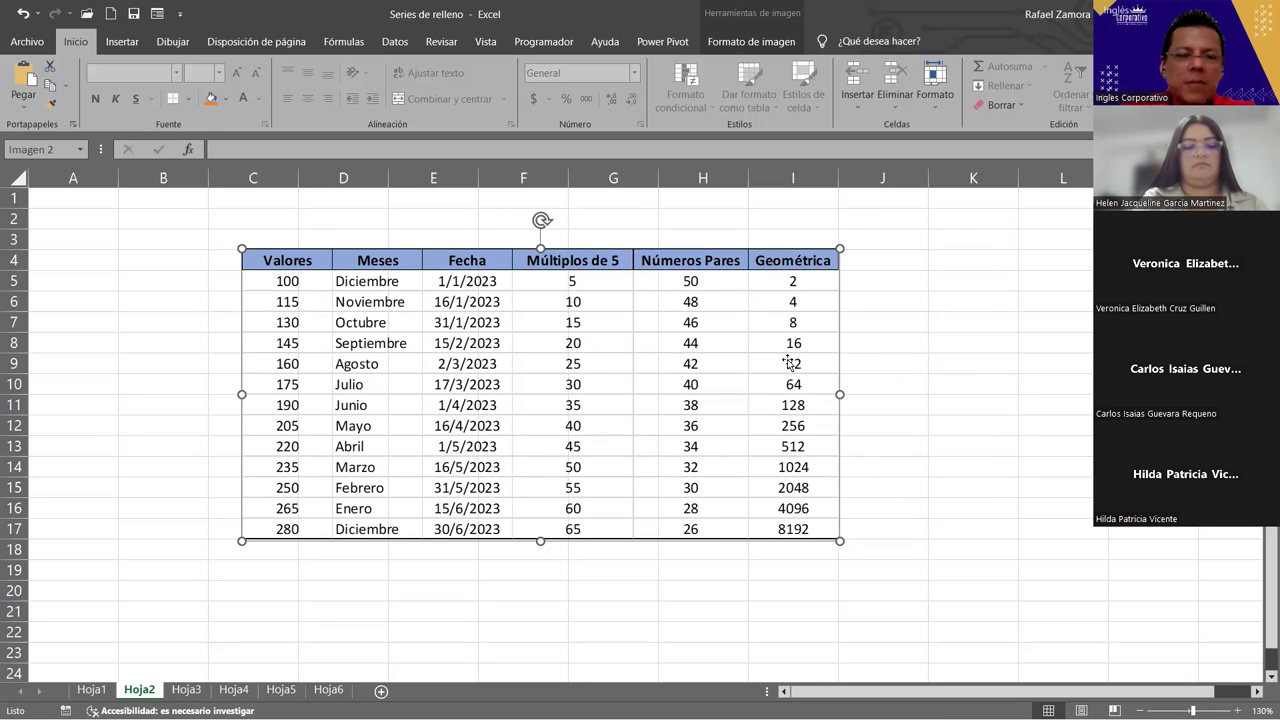
{"action": "left_click", "coordinate": [182, 198]}
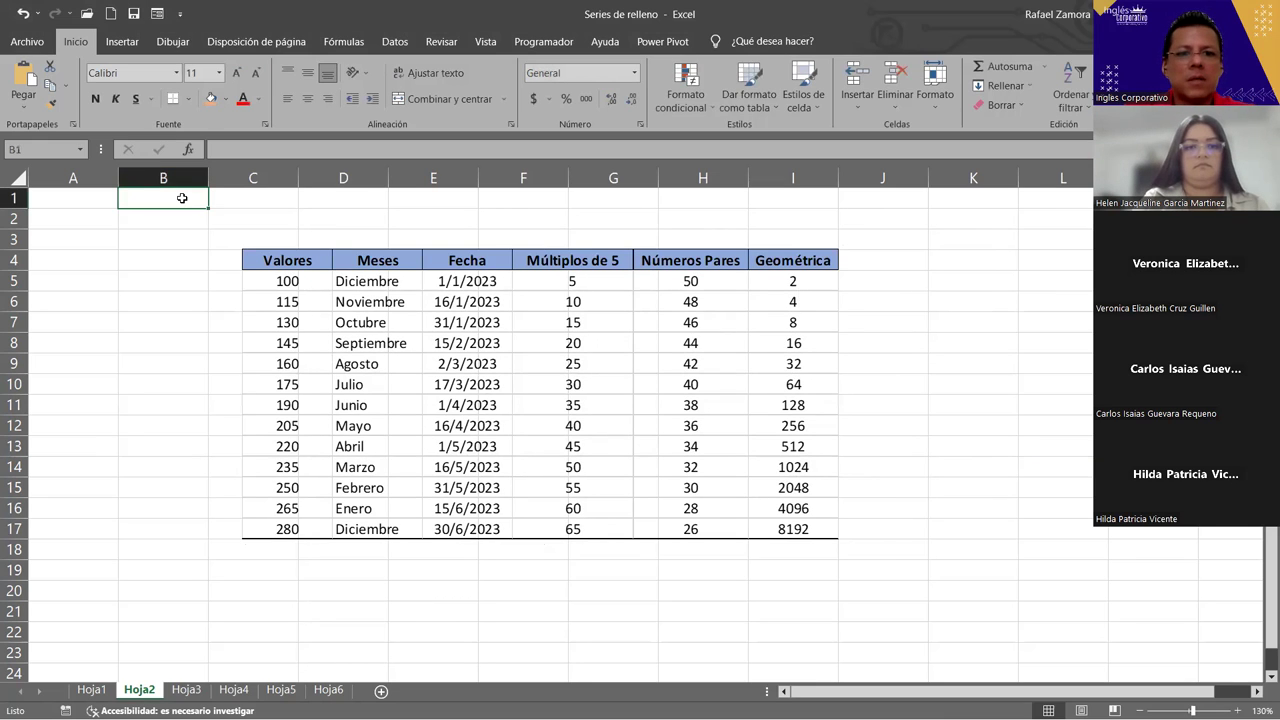
{"action": "type", "text": "Valores"}
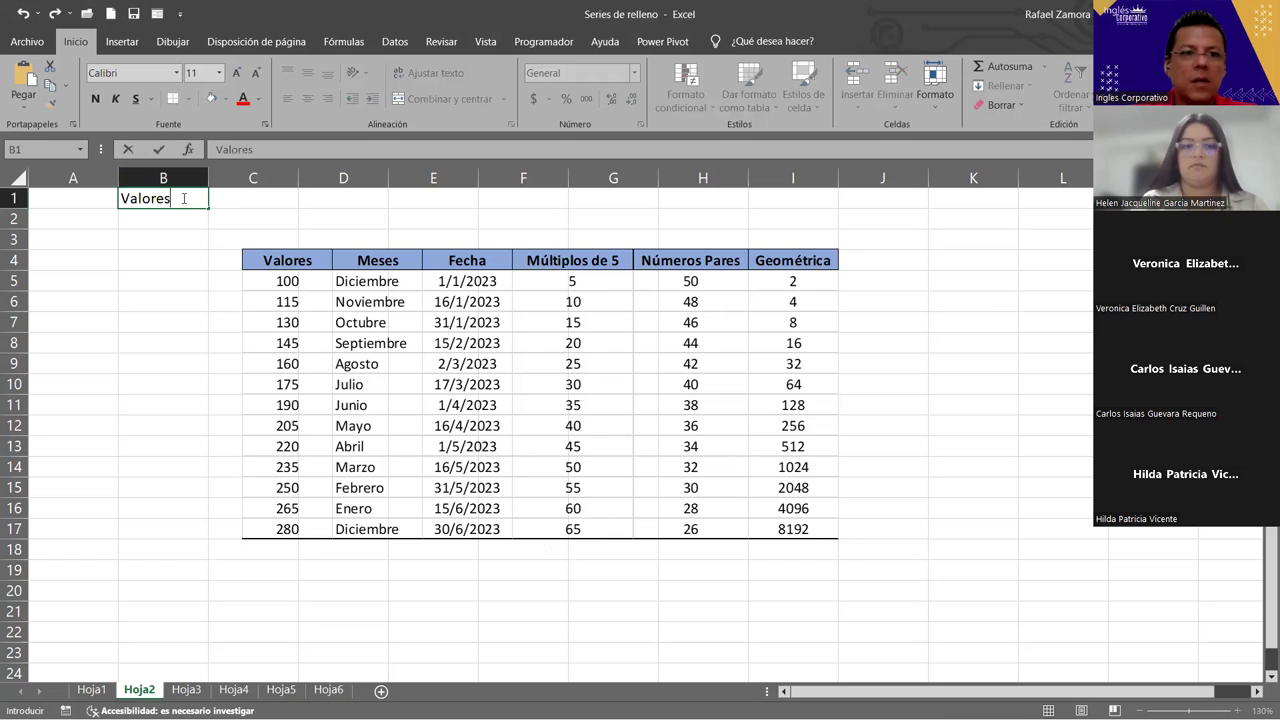
{"action": "key", "text": "Tab"}
{"action": "type", "text": "Meses"}
{"action": "key", "text": "Tab"}
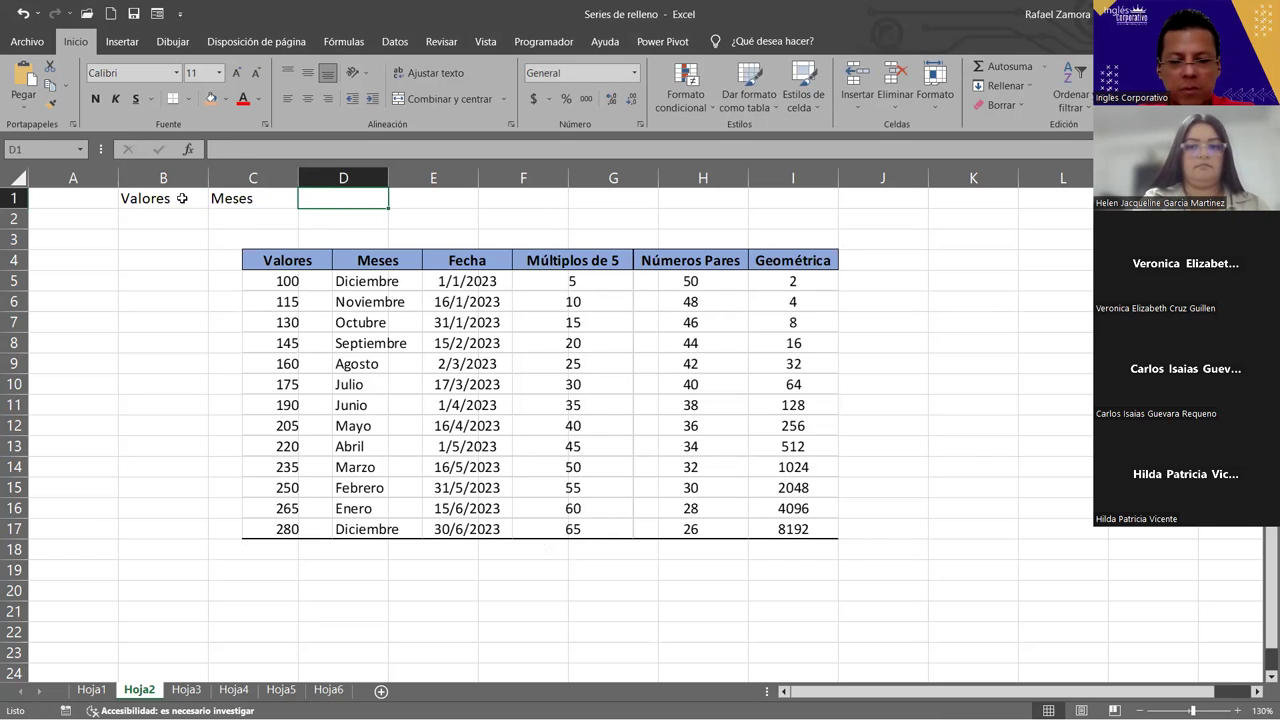
{"action": "type", "text": "Fecha"}
{"action": "key", "text": "Tab"}
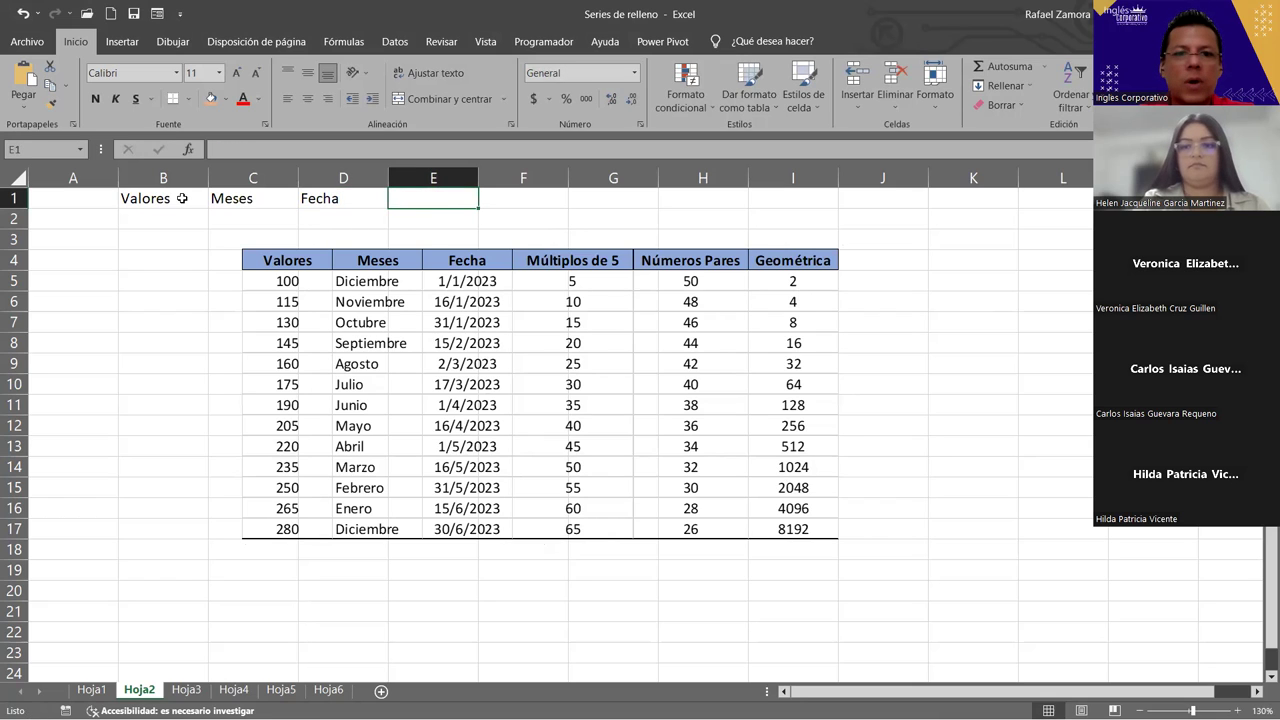
{"action": "type", "text": "M"}
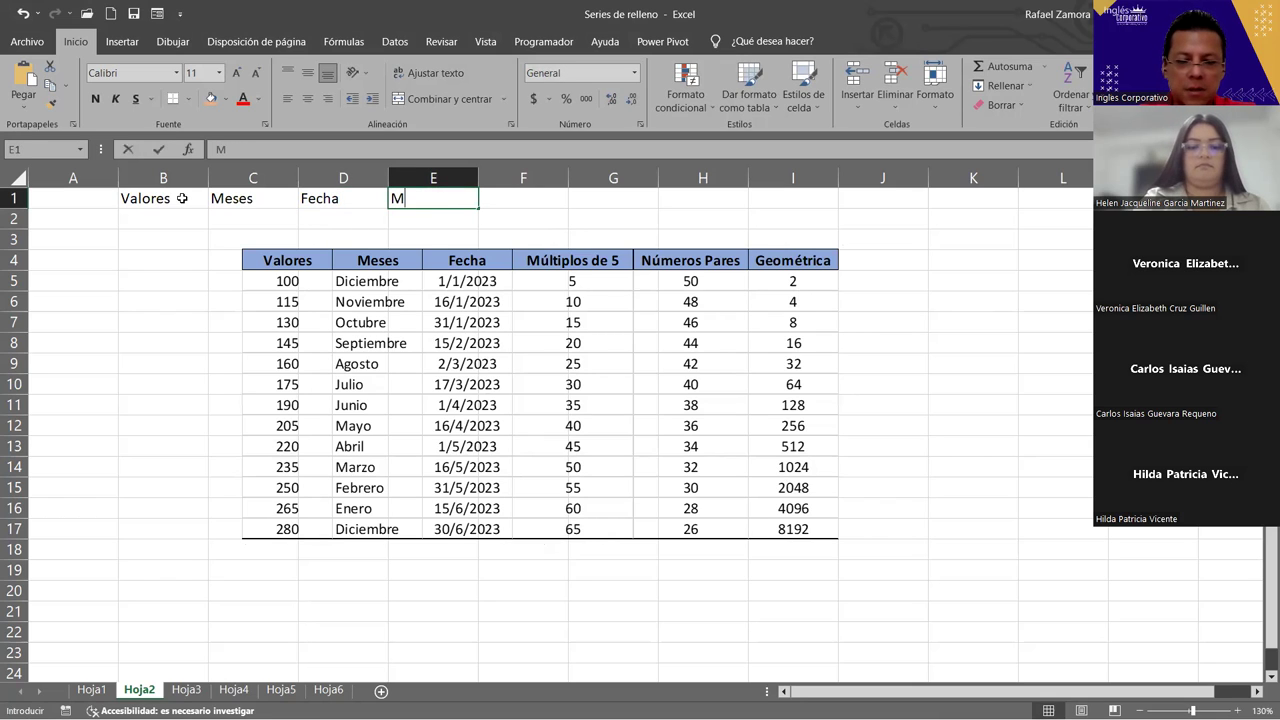
{"action": "type", "text": "últiplo de 5"}
{"action": "key", "text": "Tab"}
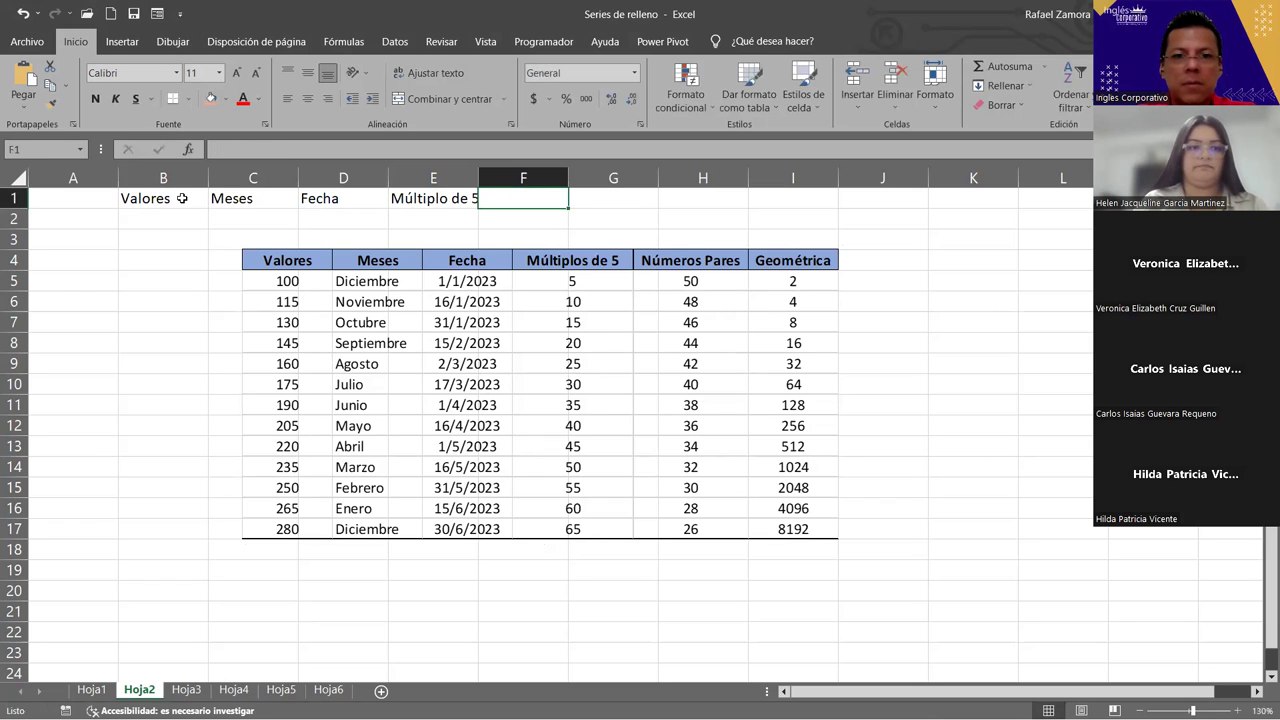
- Add the headers Números Pares in F1 and Geometrica in G1, fixing typing slips
{"action": "type", "text": "N"}
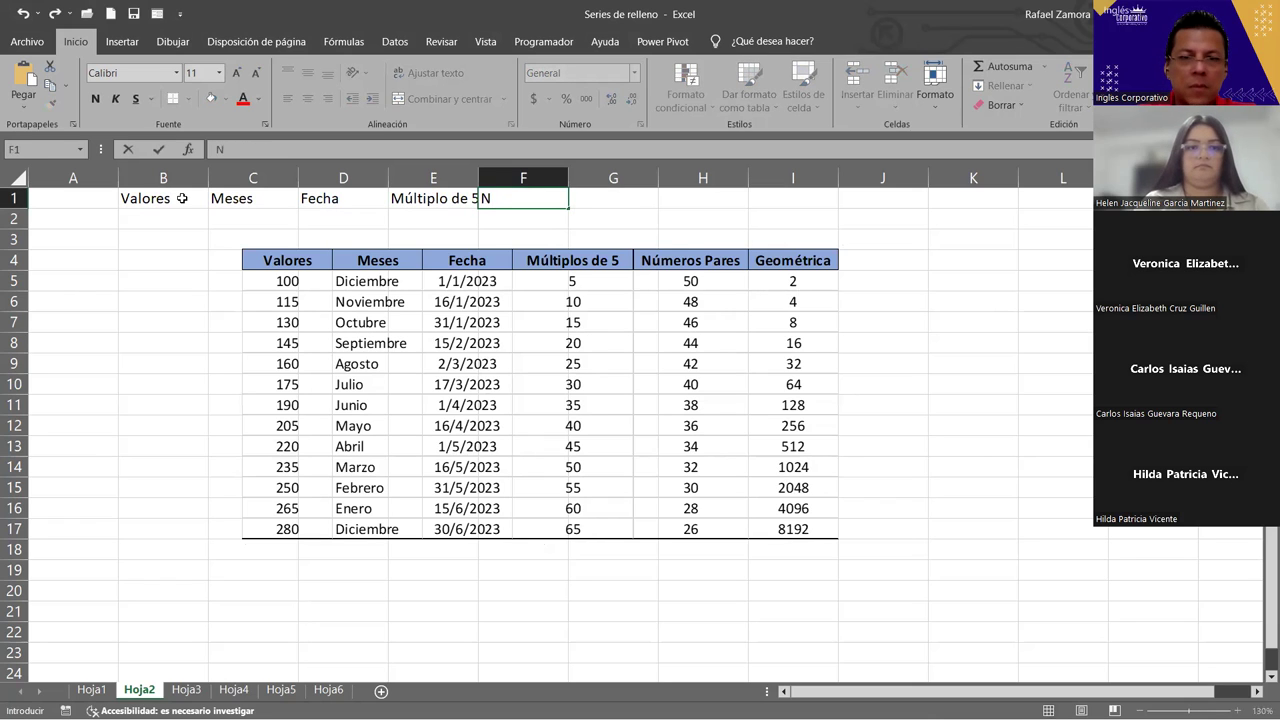
{"action": "type", "text": "umer"}
{"action": "key", "text": "BackSpace"}
{"action": "key", "text": "BackSpace"}
{"action": "key", "text": "BackSpace"}
{"action": "key", "text": "BackSpace"}
{"action": "key", "text": "BackSpace"}
{"action": "key", "text": "BackSpace"}
{"action": "type", "text": "úmeros"}
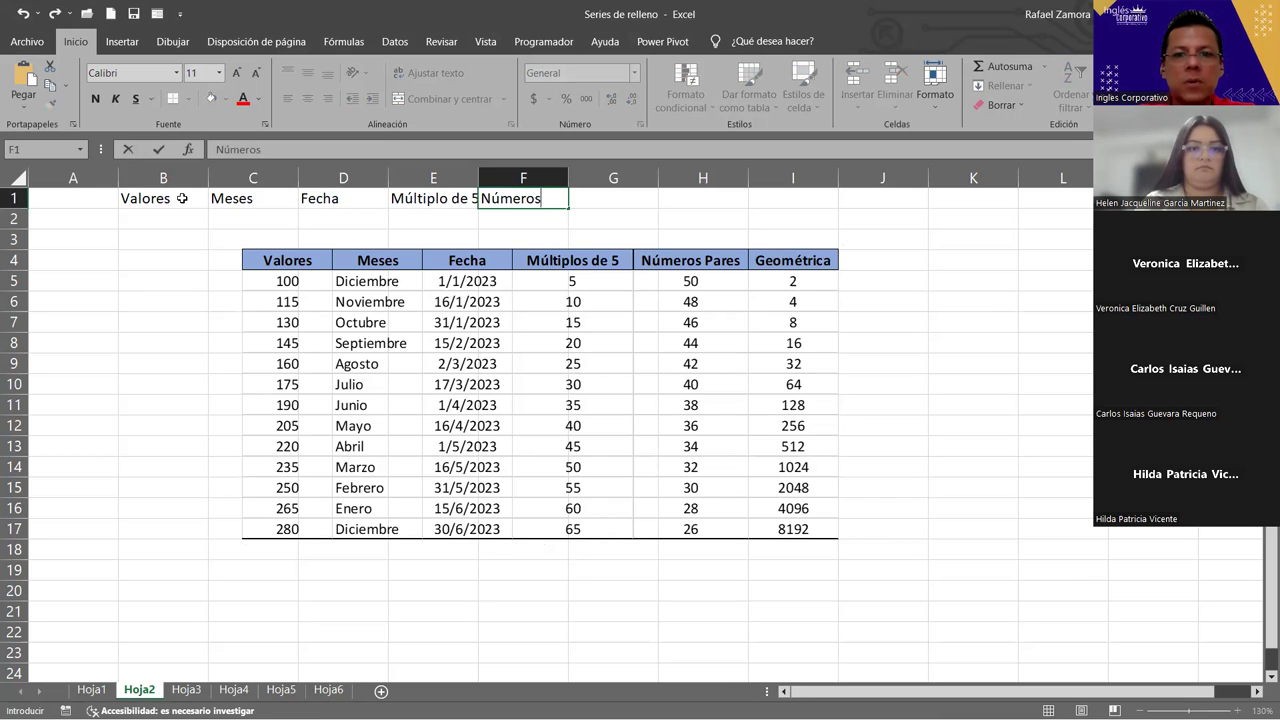
{"action": "type", "text": " PAr"}
{"action": "key", "text": "BackSpace"}
{"action": "key", "text": "BackSpace"}
{"action": "type", "text": "ares"}
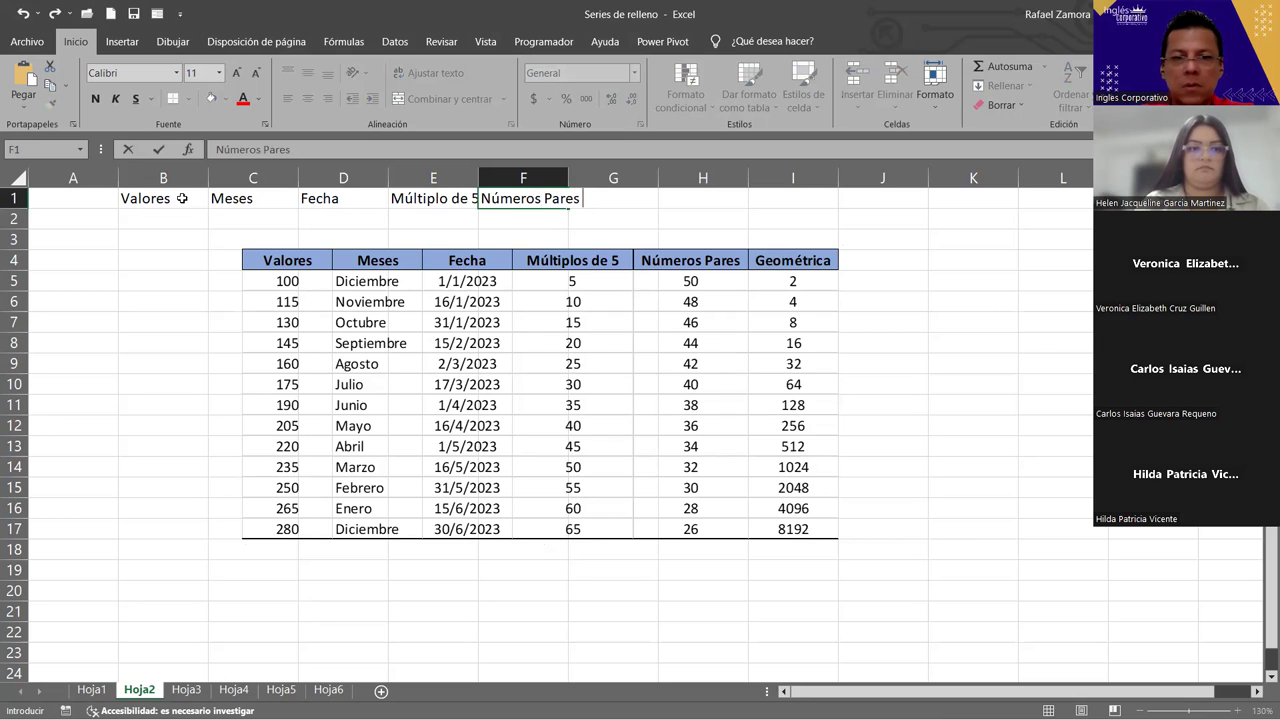
{"action": "key", "text": "Tab"}
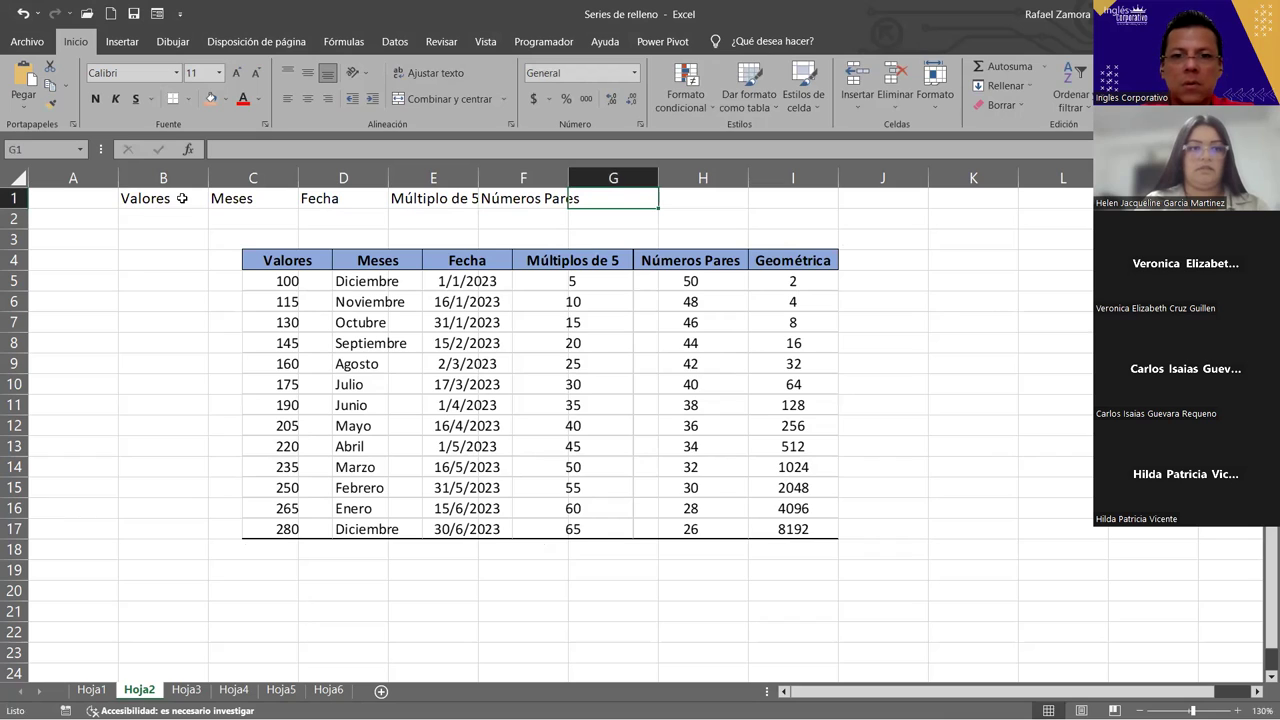
{"action": "type", "text": "Geom"}
{"action": "key", "text": "dead_acute"}
{"action": "type", "text": "´´e"}
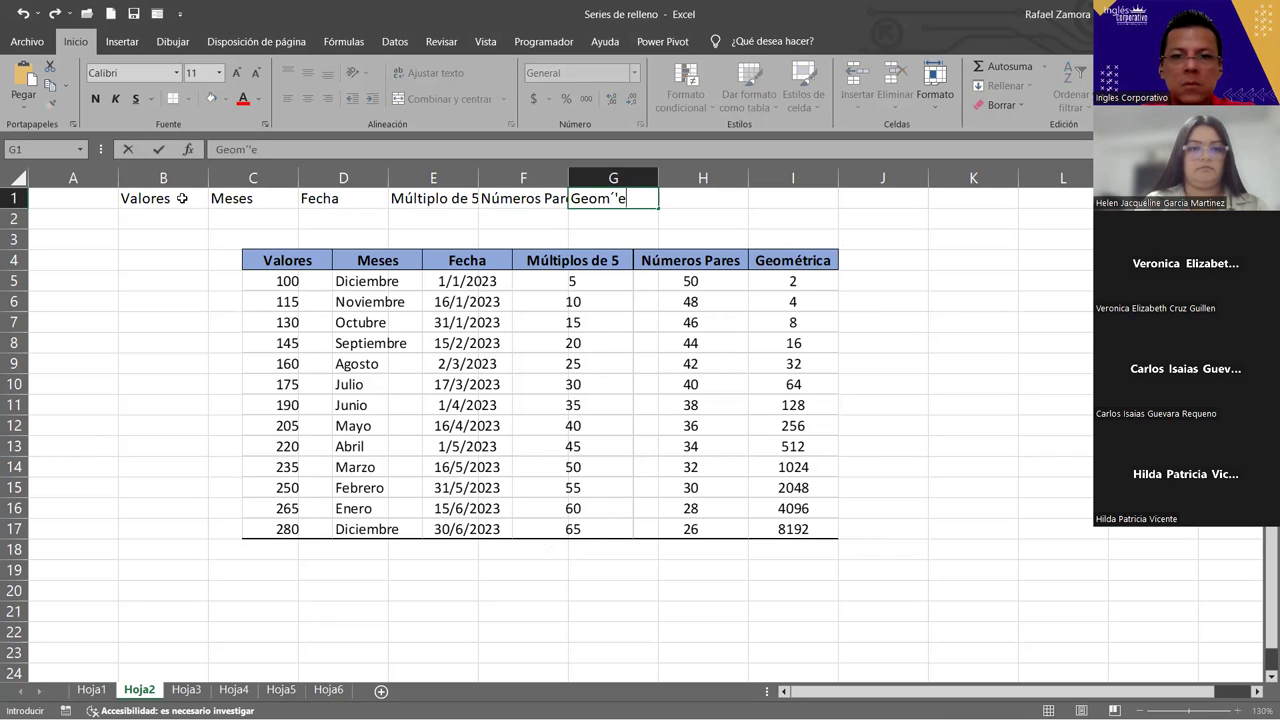
{"action": "key", "text": "BackSpace"}
{"action": "key", "text": "BackSpace"}
{"action": "key", "text": "BackSpace"}
{"action": "type", "text": "etrica"}
{"action": "key", "text": "Return"}
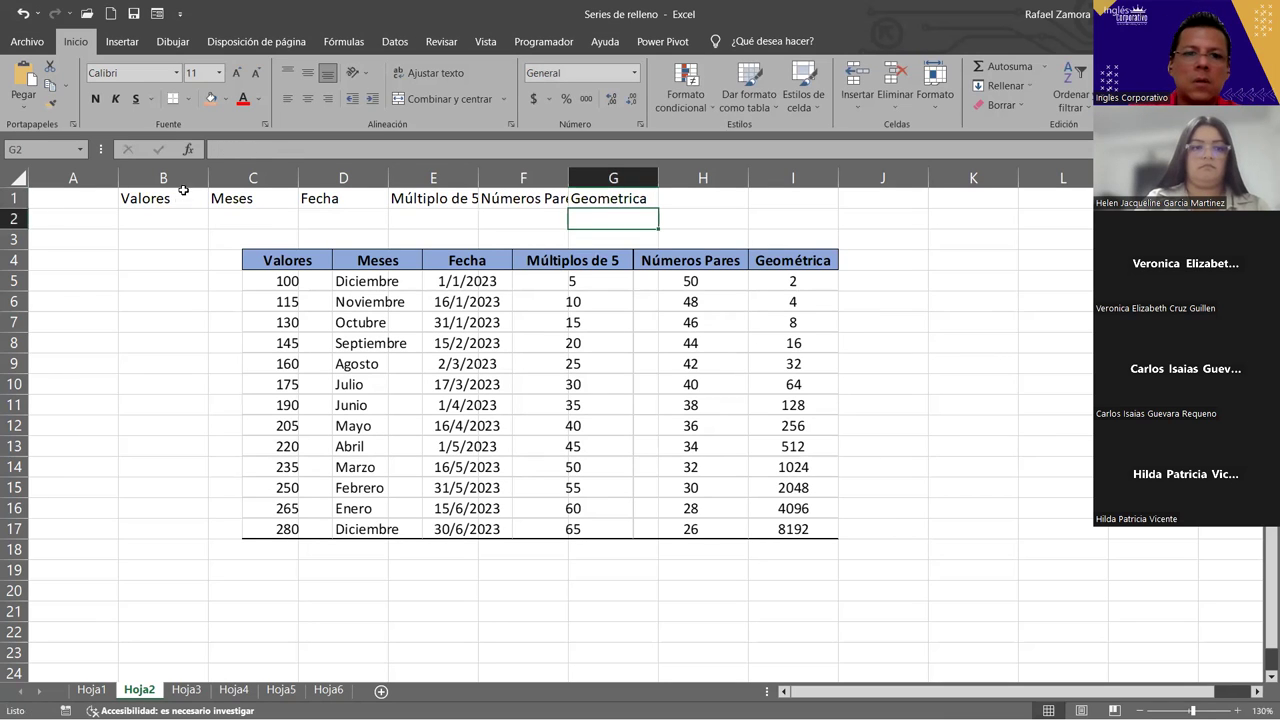
- Make the B1:G1 headers bold and autofit columns E to G to their headers
{"action": "left_click_drag", "start_coordinate": [343, 339], "coordinate": [229, 412]}
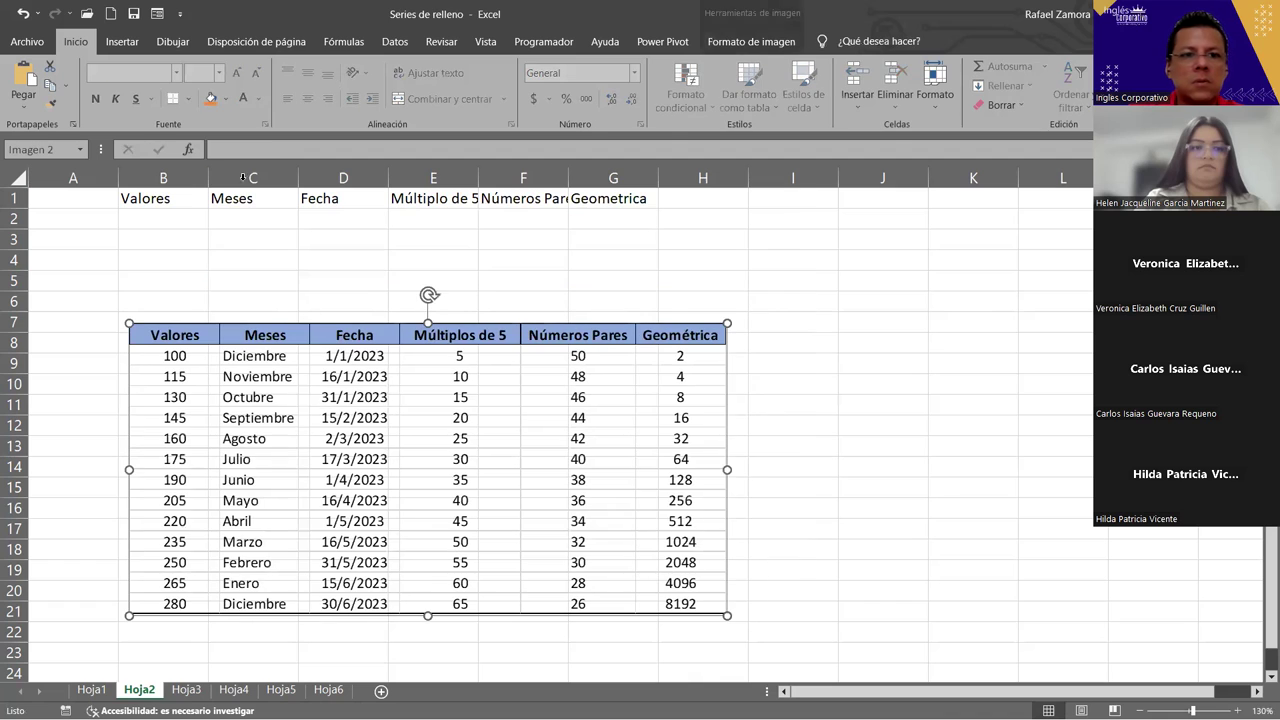
{"action": "left_click_drag", "start_coordinate": [150, 198], "coordinate": [591, 204]}
{"action": "key", "text": "ctrl+n"}
{"action": "left_click", "coordinate": [703, 260]}
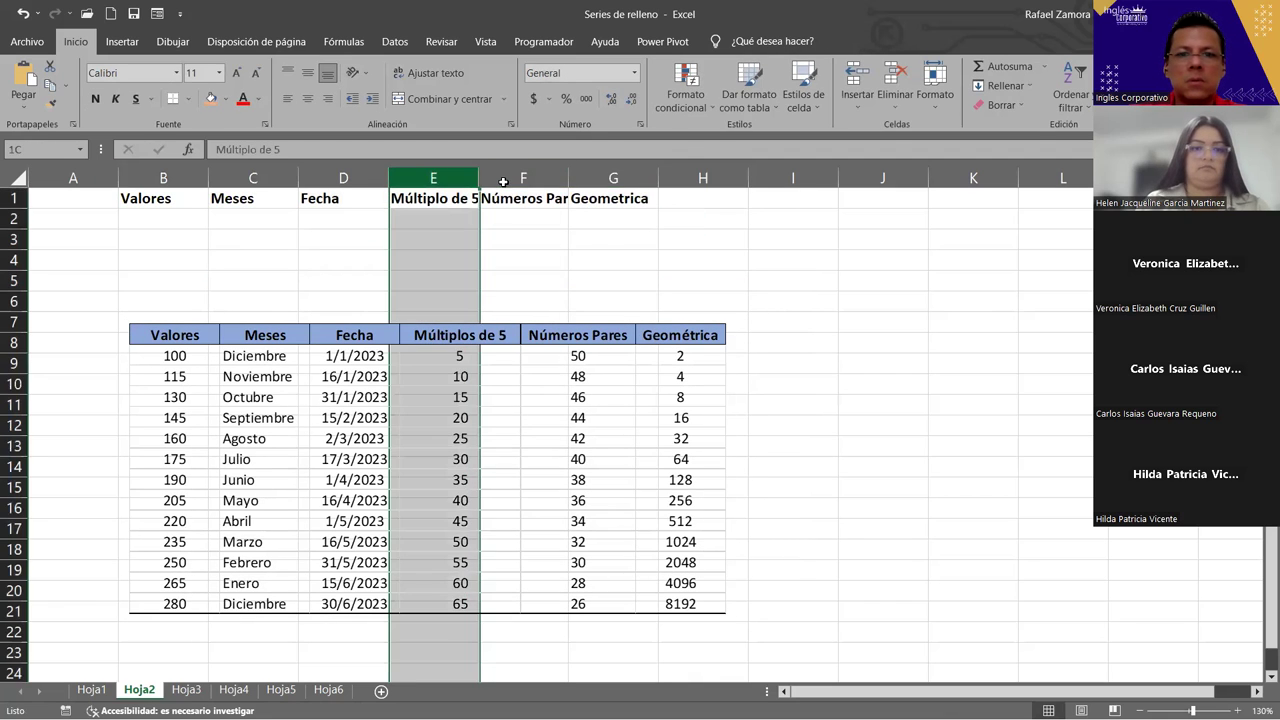
{"action": "left_click_drag", "start_coordinate": [453, 180], "coordinate": [655, 178]}
{"action": "double_click", "coordinate": [658, 178]}
- Remove borders from the B1:G1 header cells and fill them light blue
{"action": "left_click", "coordinate": [690, 262]}
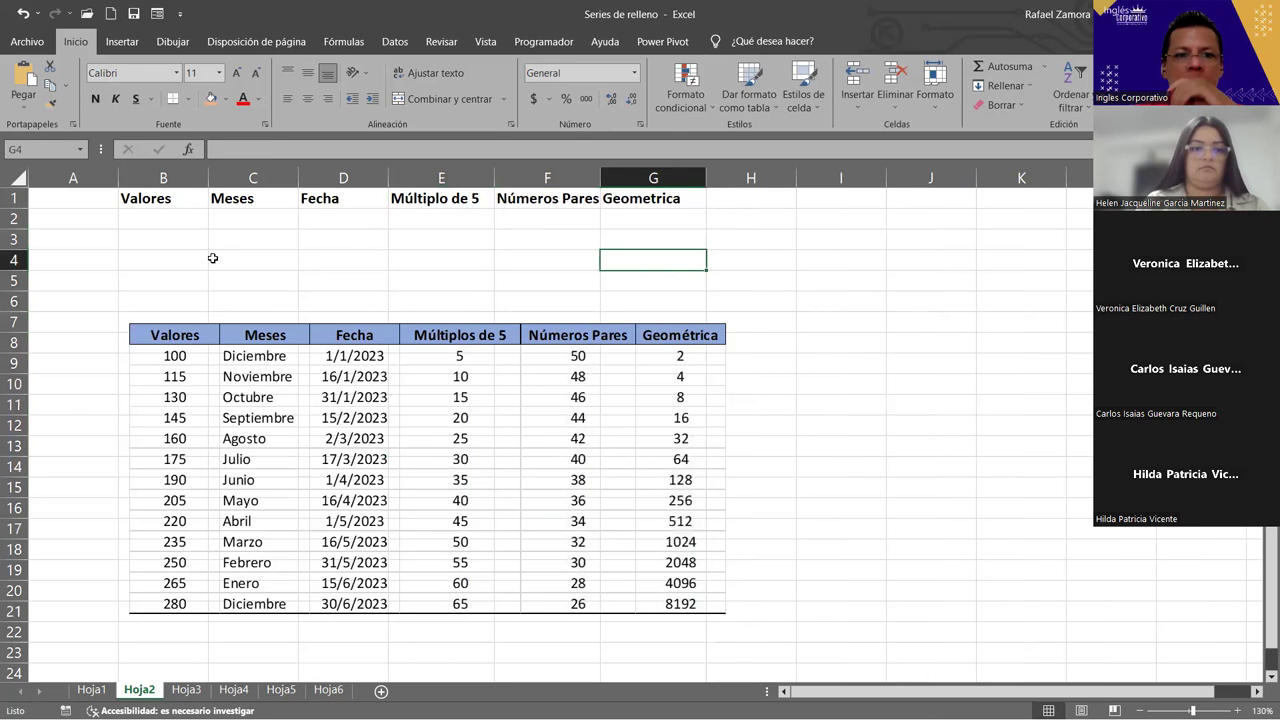
{"action": "left_click_drag", "start_coordinate": [428, 351], "coordinate": [731, 371]}
{"action": "left_click_drag", "start_coordinate": [150, 198], "coordinate": [650, 198]}
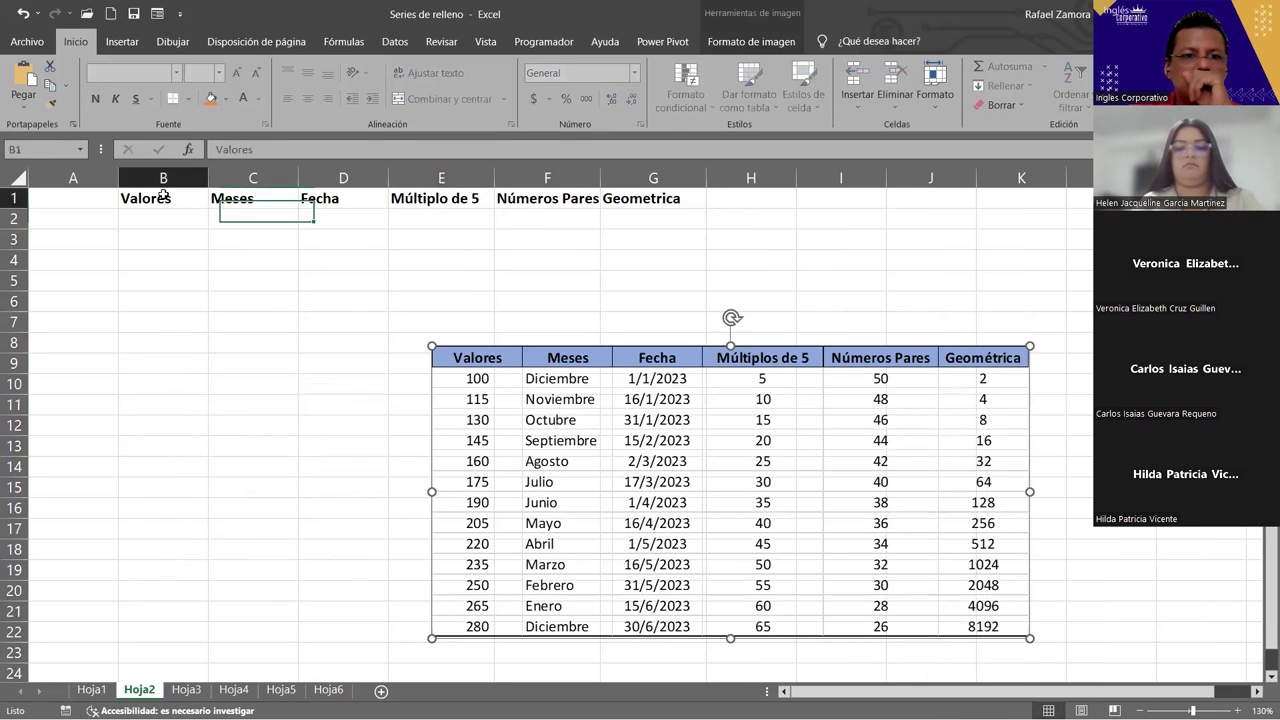
{"action": "left_click", "coordinate": [188, 98]}
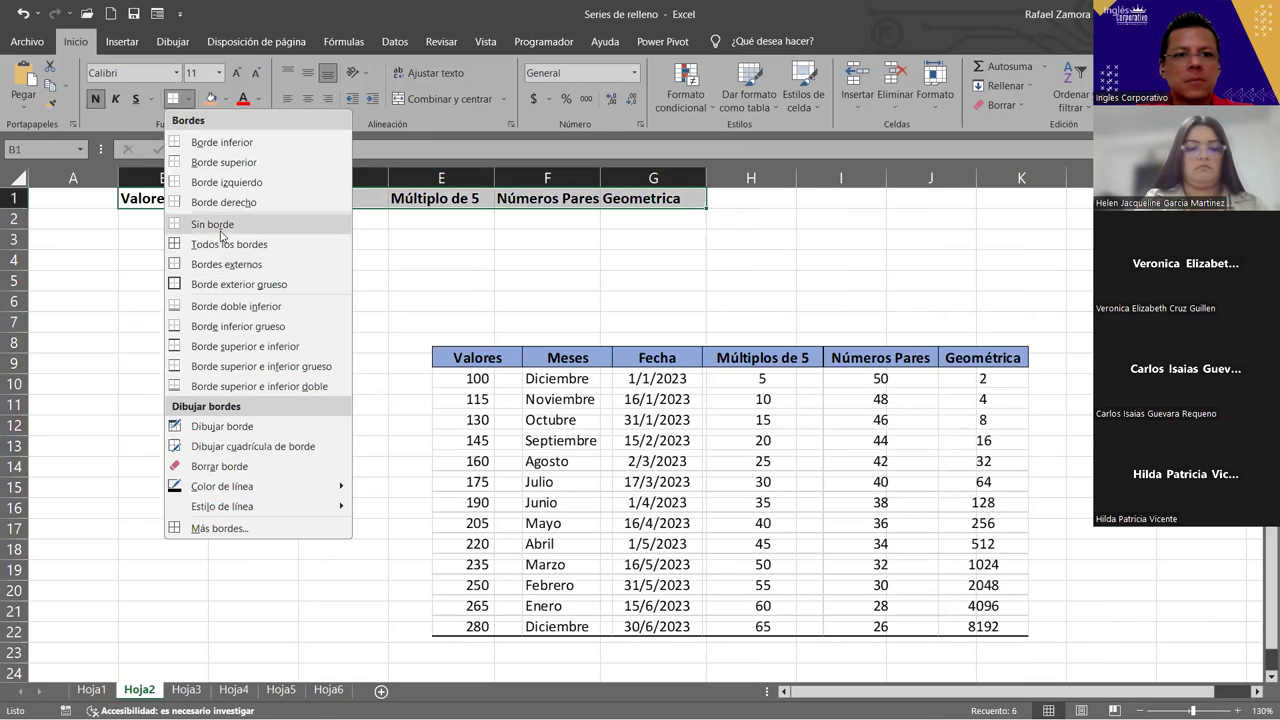
{"action": "left_click", "coordinate": [221, 232]}
{"action": "left_click", "coordinate": [228, 99]}
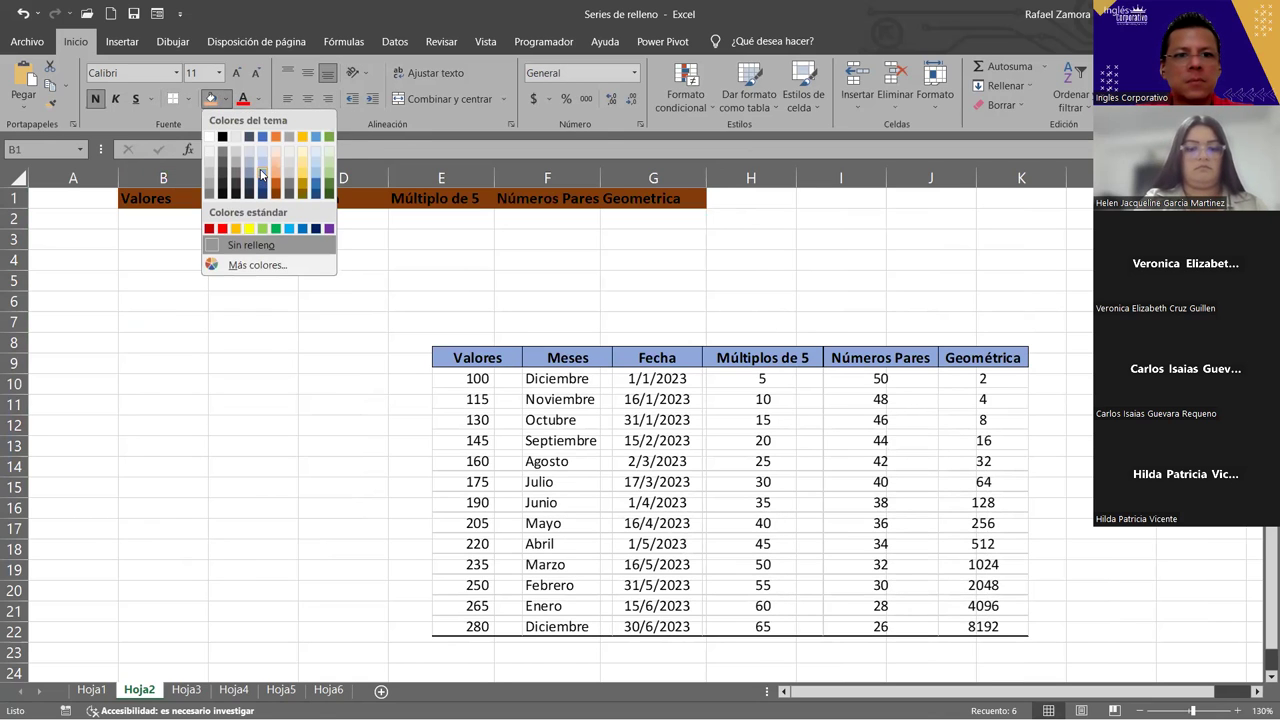
{"action": "left_click", "coordinate": [261, 175]}
- Move the table picture up-left and check the header border options without changing them
{"action": "left_click_drag", "start_coordinate": [490, 360], "coordinate": [294, 299]}
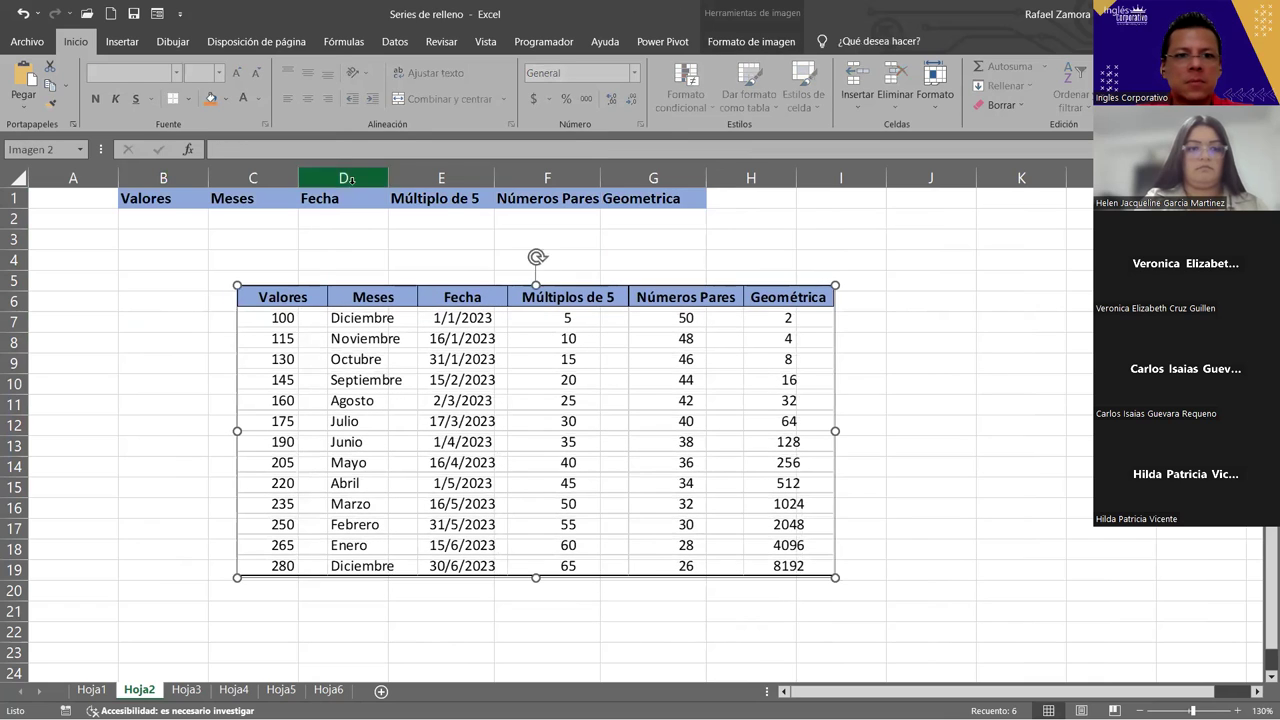
{"action": "left_click_drag", "start_coordinate": [194, 203], "coordinate": [700, 198]}
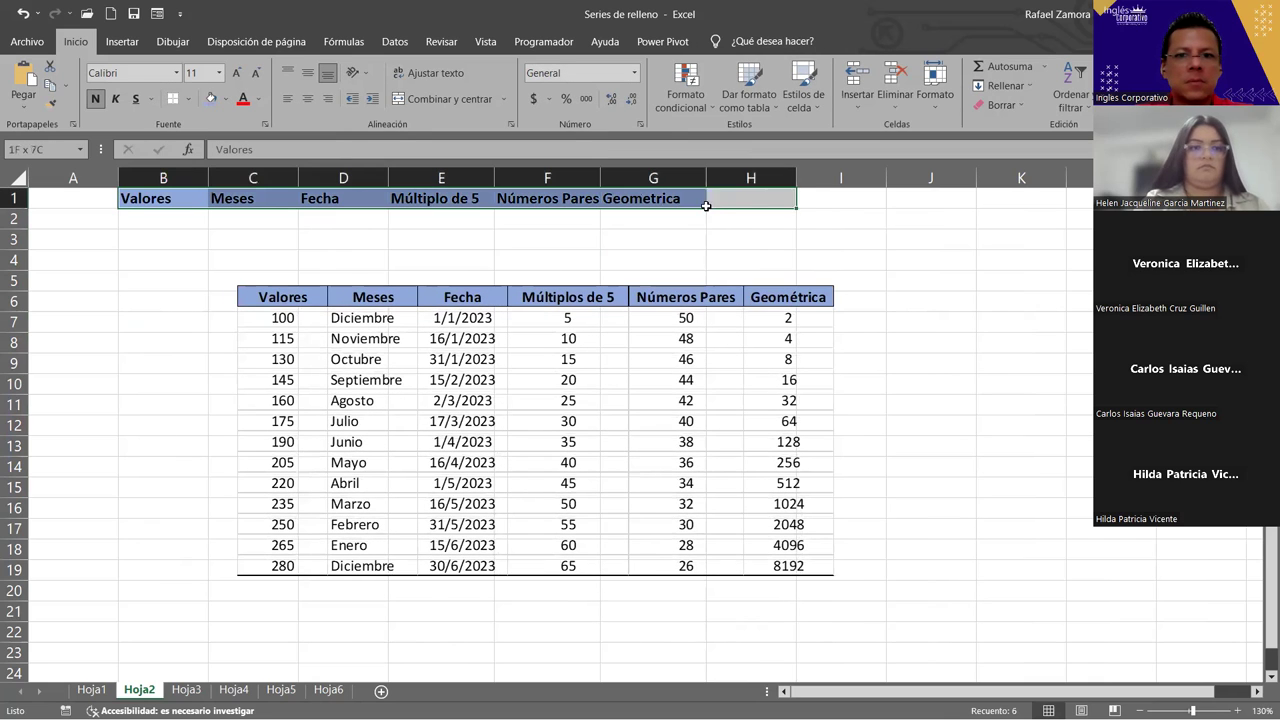
{"action": "left_click", "coordinate": [188, 99]}
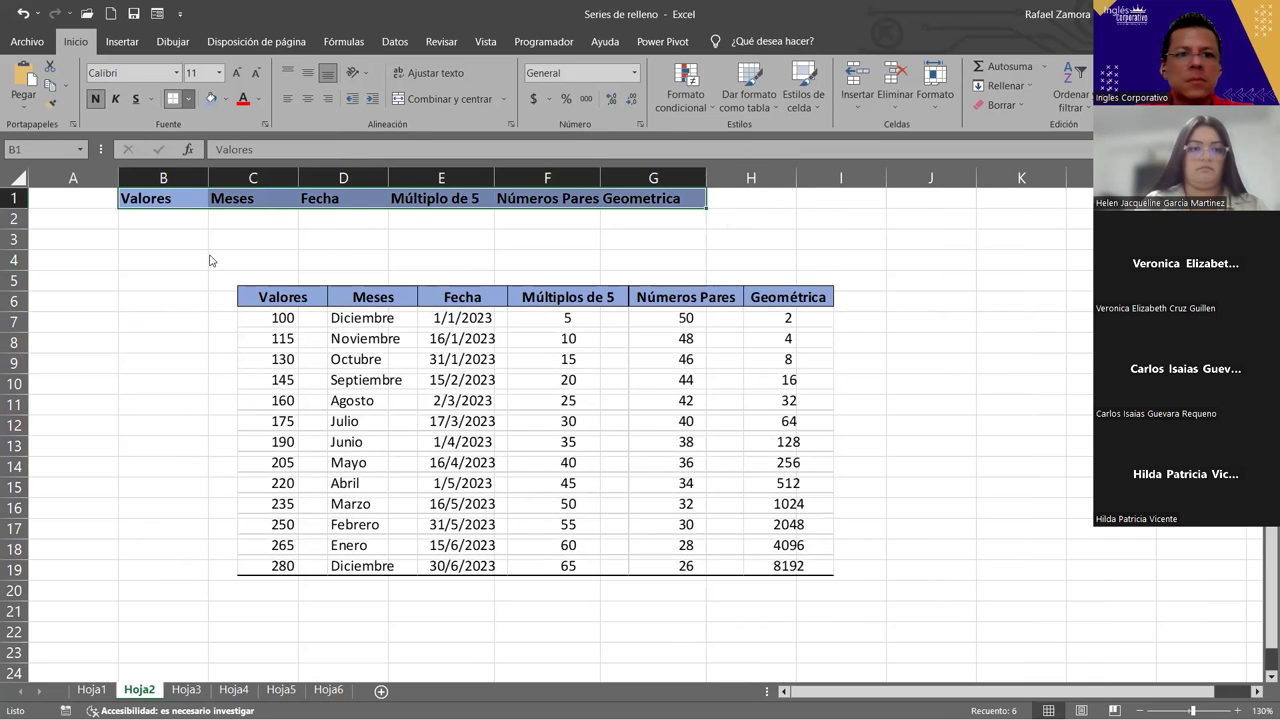
{"action": "left_click", "coordinate": [646, 236]}
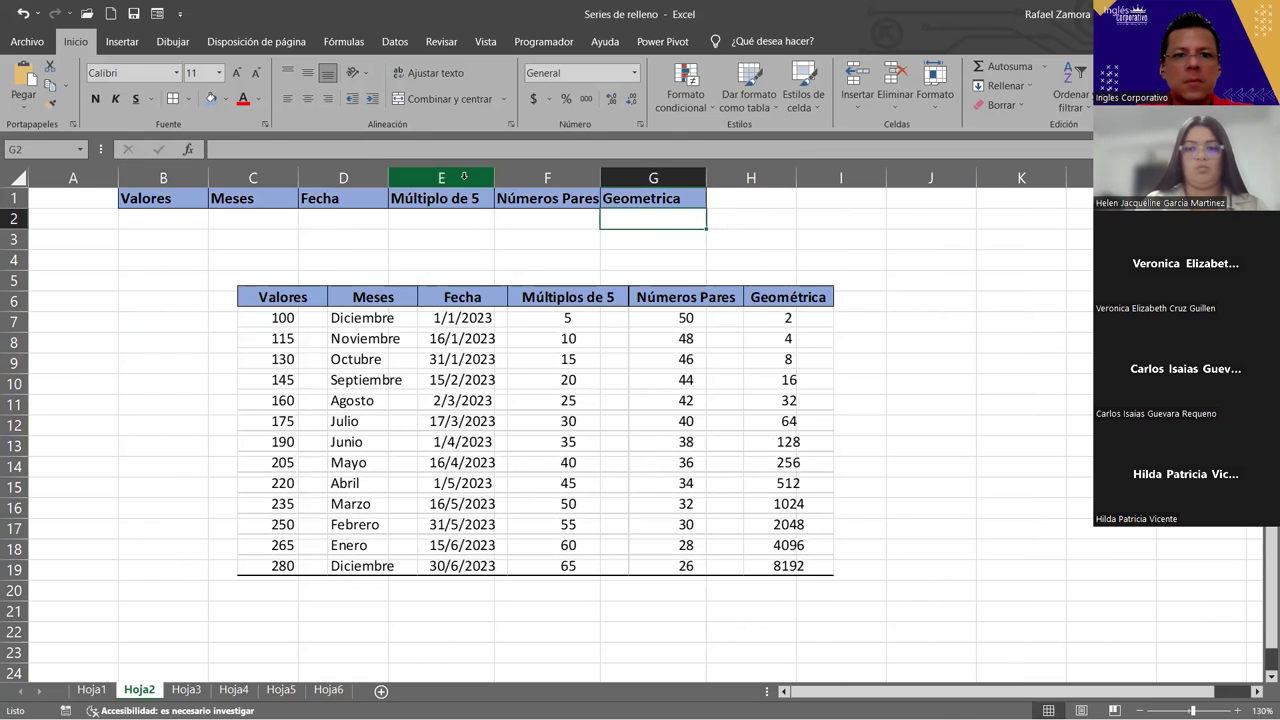
- Center the headers in columns B to G, then left-align the Meses header
{"action": "left_click_drag", "start_coordinate": [160, 205], "coordinate": [650, 218]}
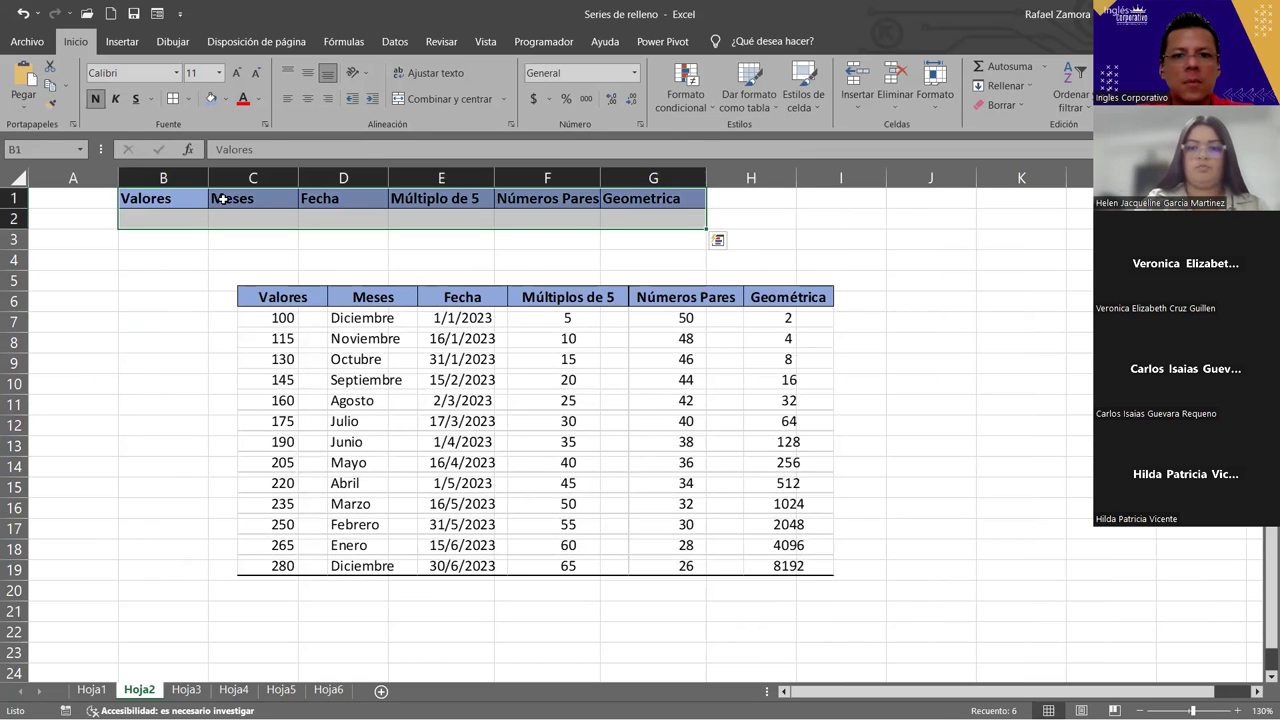
{"action": "left_click_drag", "start_coordinate": [168, 180], "coordinate": [650, 178]}
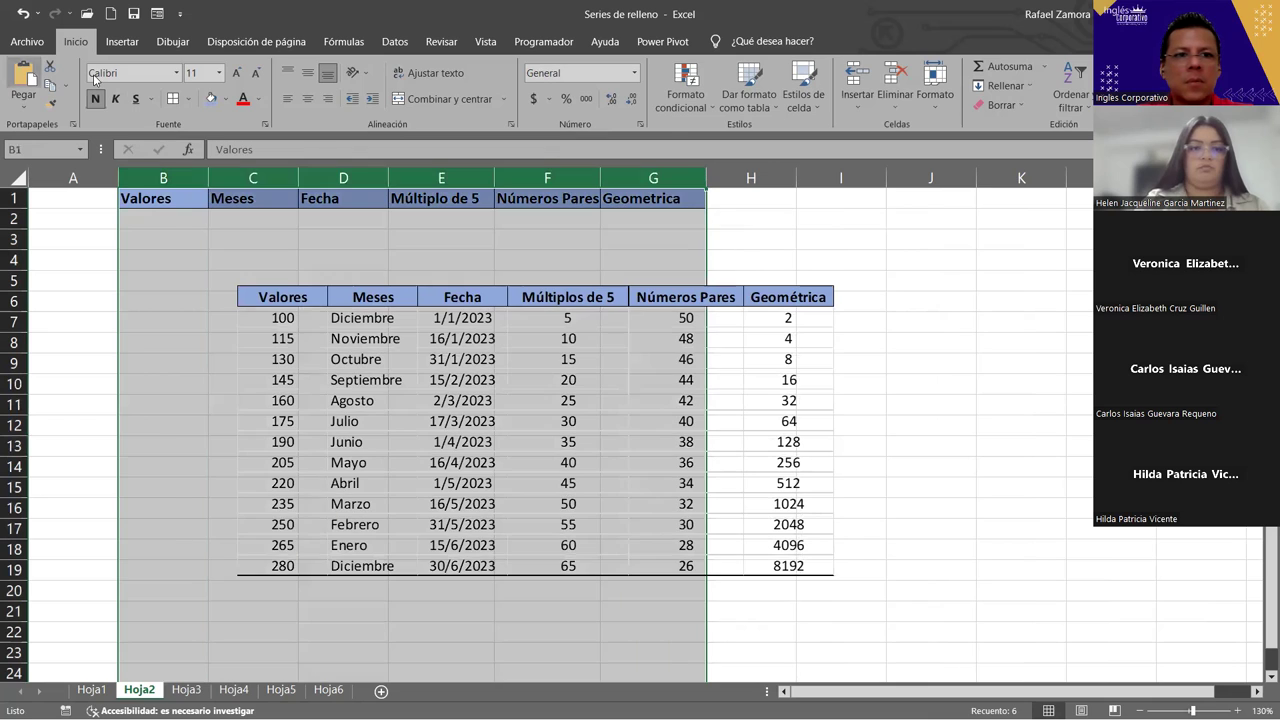
{"action": "left_click", "coordinate": [308, 99]}
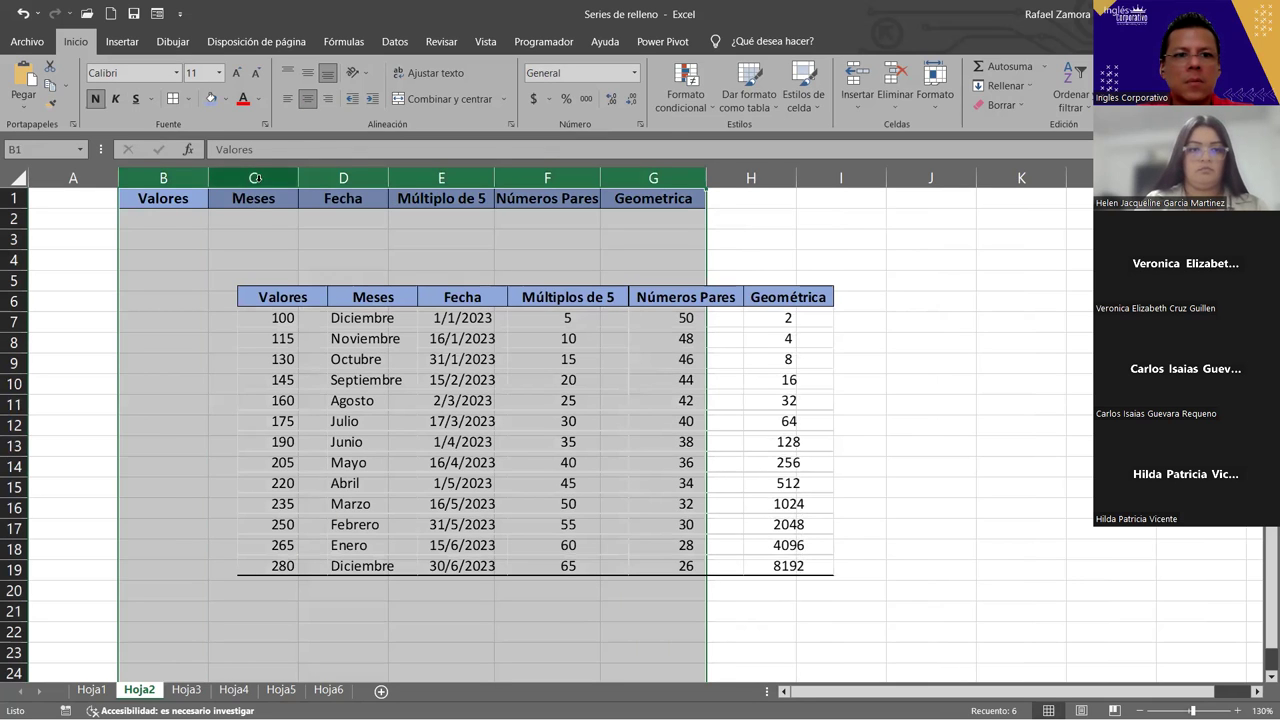
{"action": "left_click", "coordinate": [252, 178]}
{"action": "left_click", "coordinate": [313, 100]}
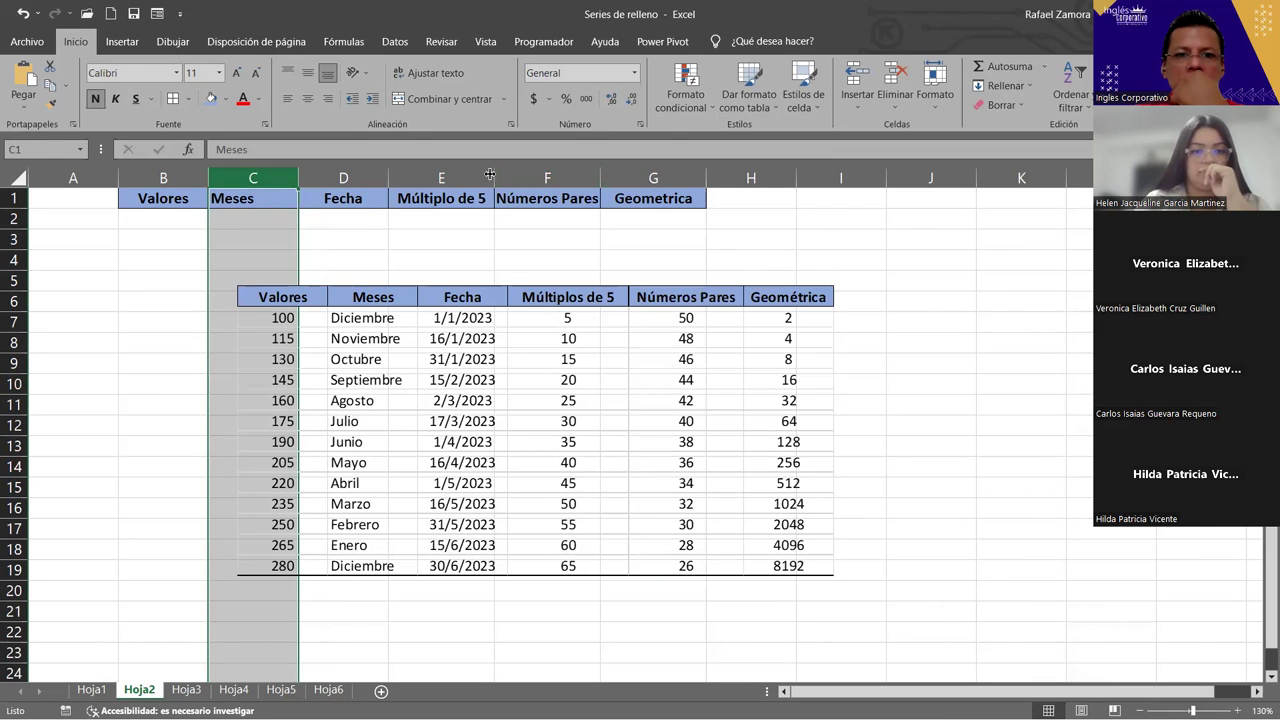
- Give columns E to G the same wider width and line the table picture up under the headers
{"action": "left_click", "coordinate": [481, 177]}
{"action": "left_click_drag", "start_coordinate": [481, 177], "coordinate": [746, 178]}
{"action": "left_click", "coordinate": [900, 300]}
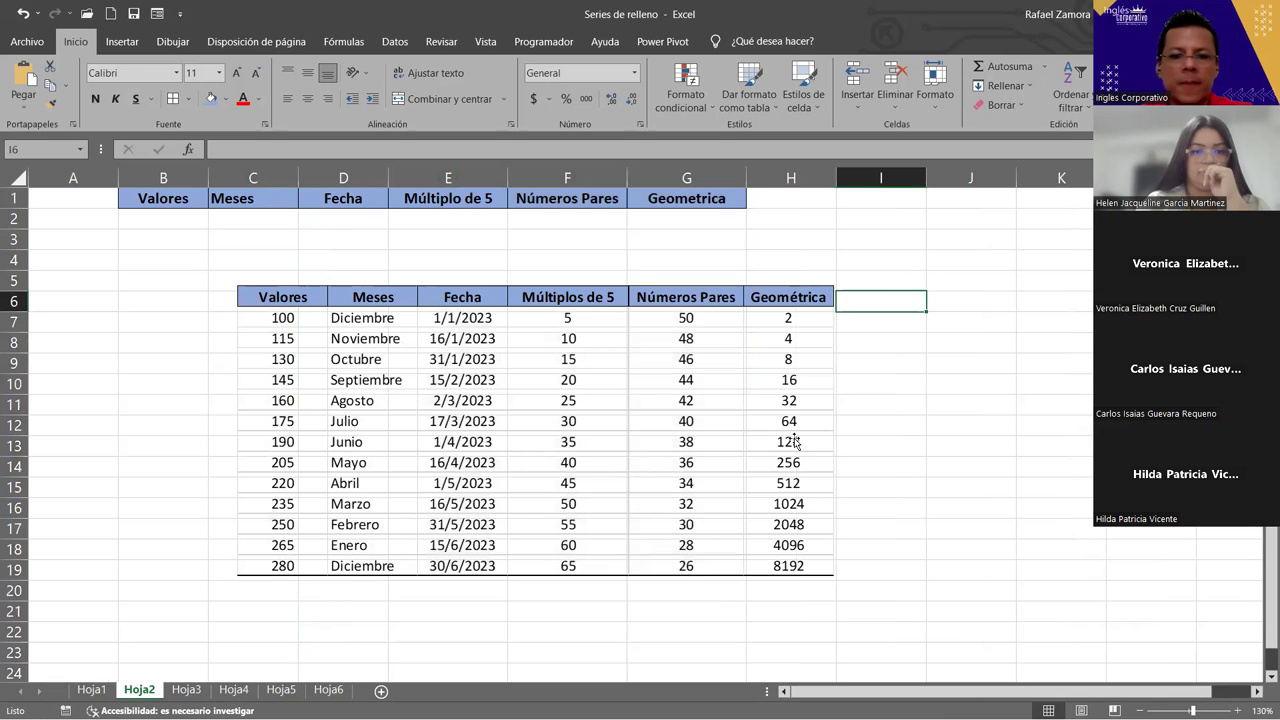
{"action": "left_click_drag", "start_coordinate": [700, 306], "coordinate": [585, 312]}
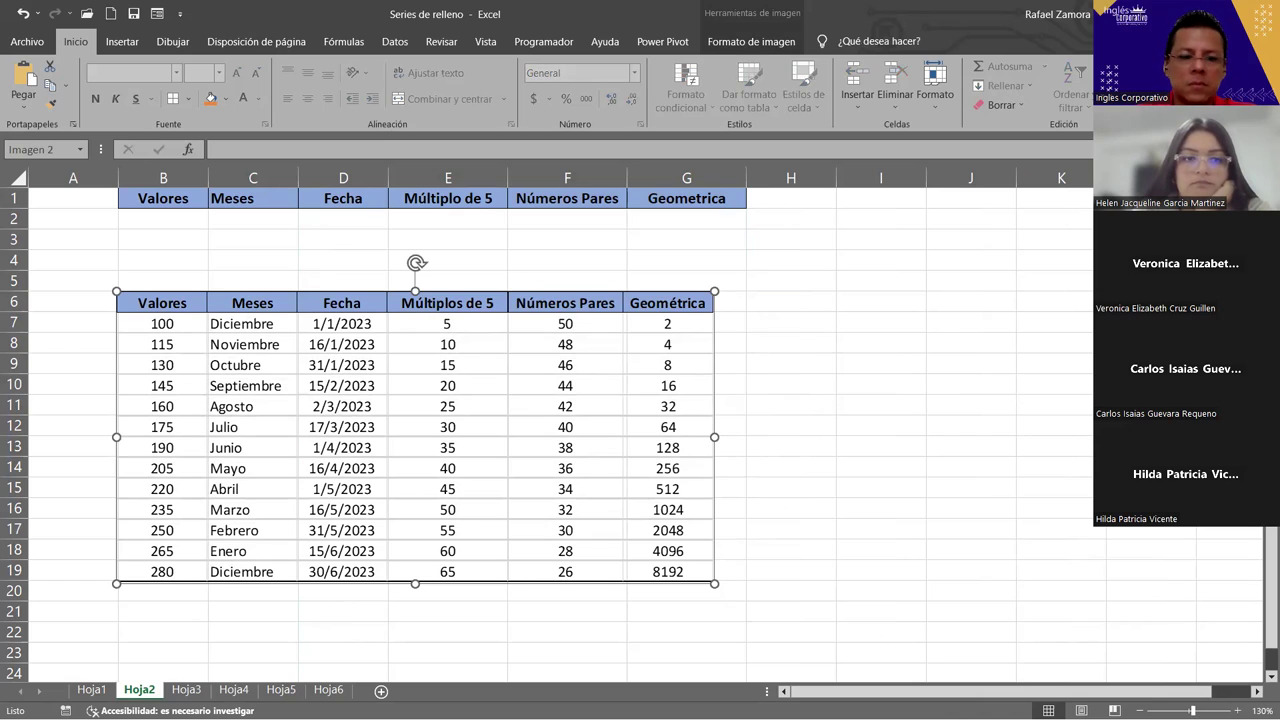
{"action": "left_click", "coordinate": [966, 382]}
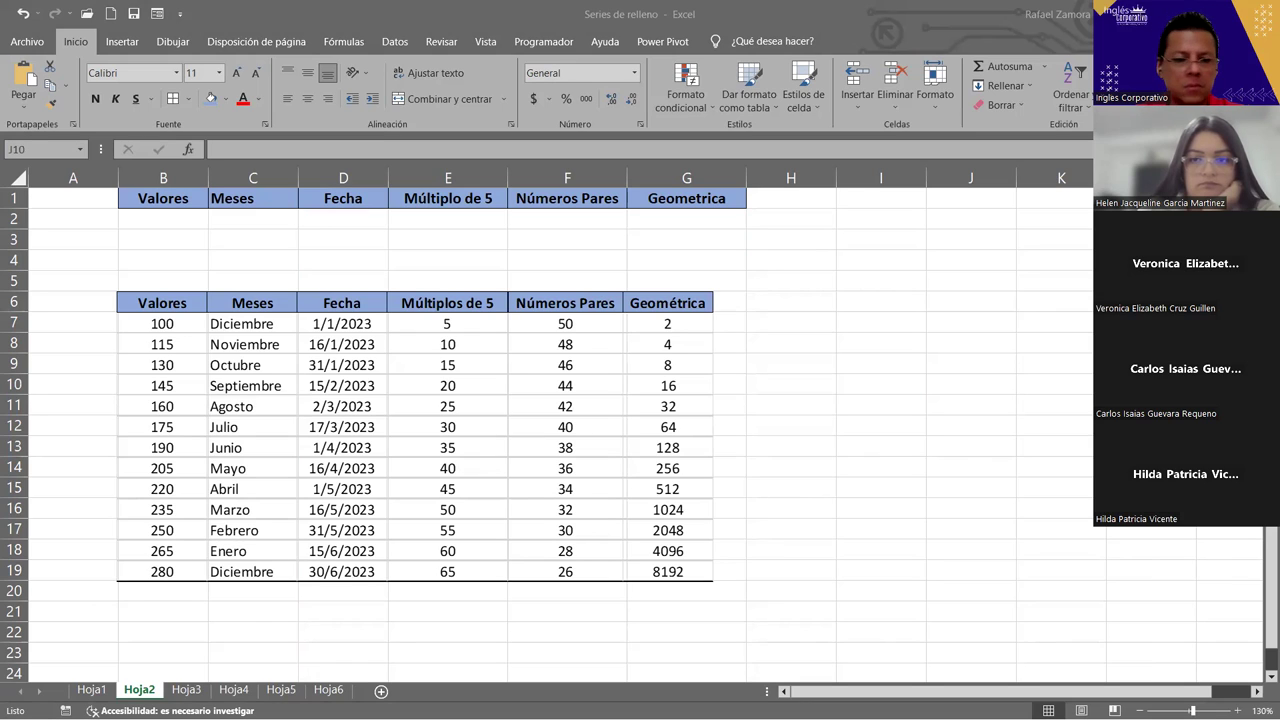
{"action": "key", "text": "alt+Tab"}
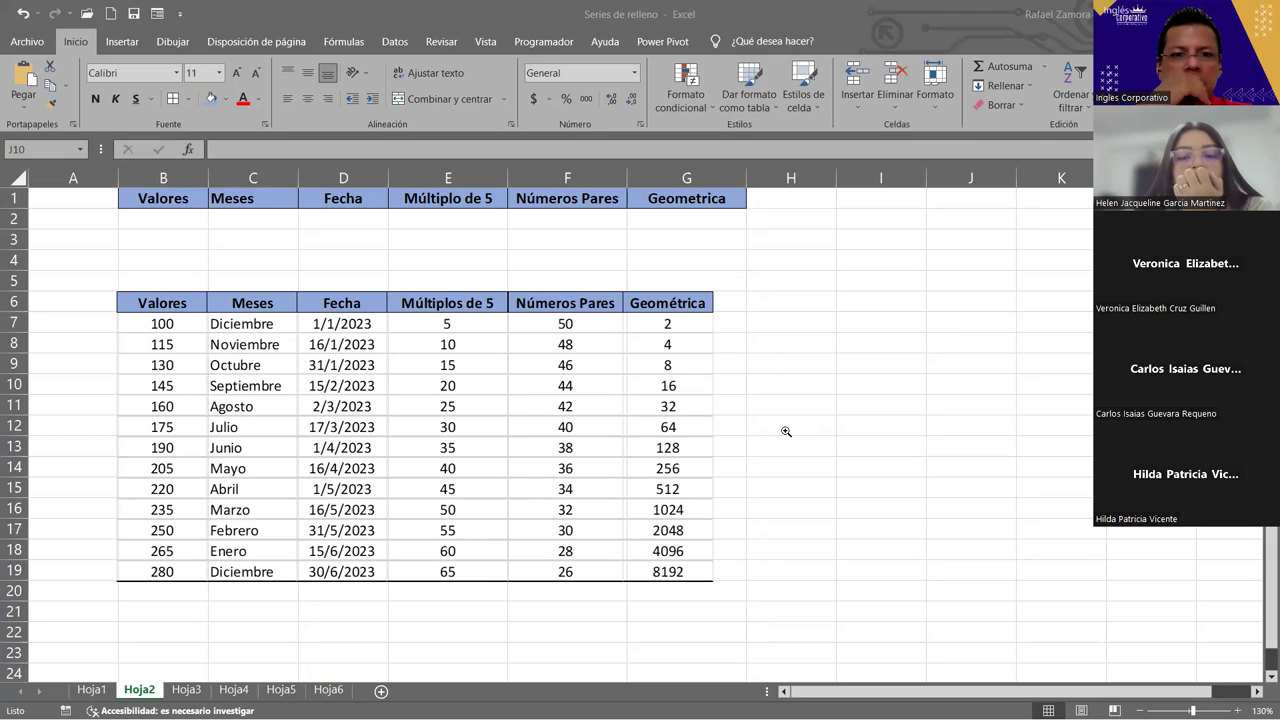
{"action": "key", "text": "alt+Tab"}
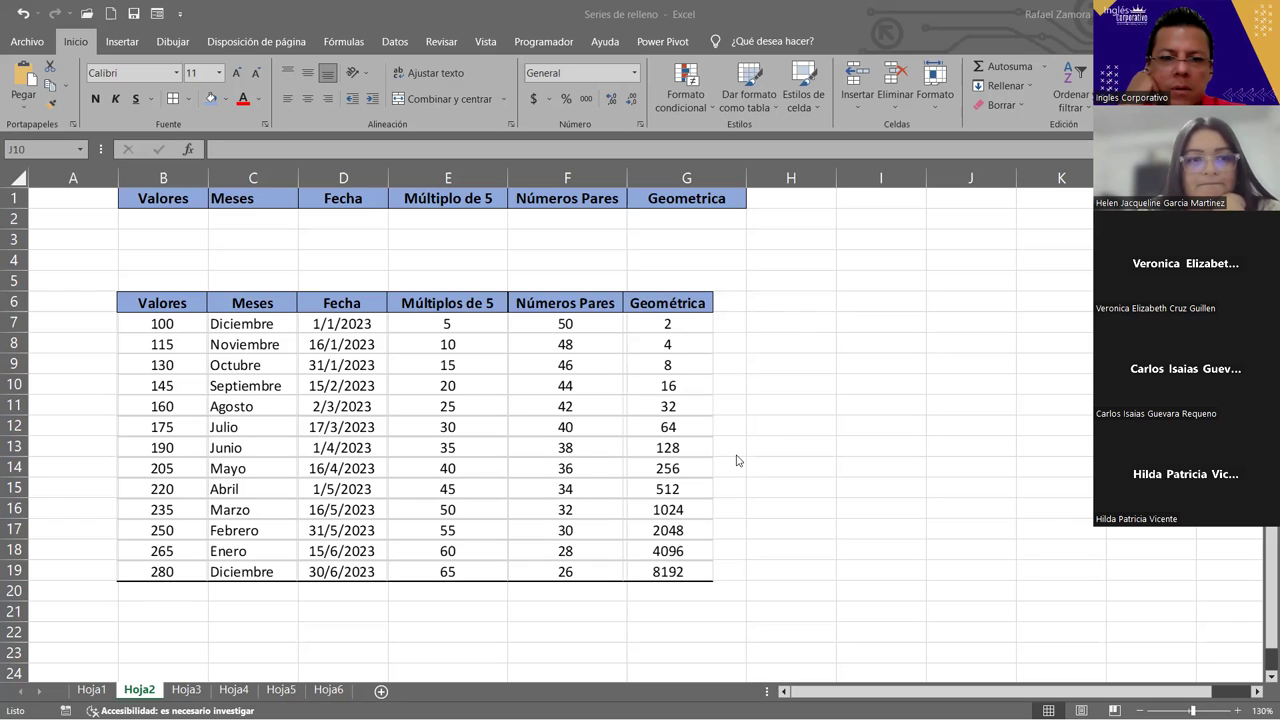
{"action": "key", "text": "alt+Tab"}
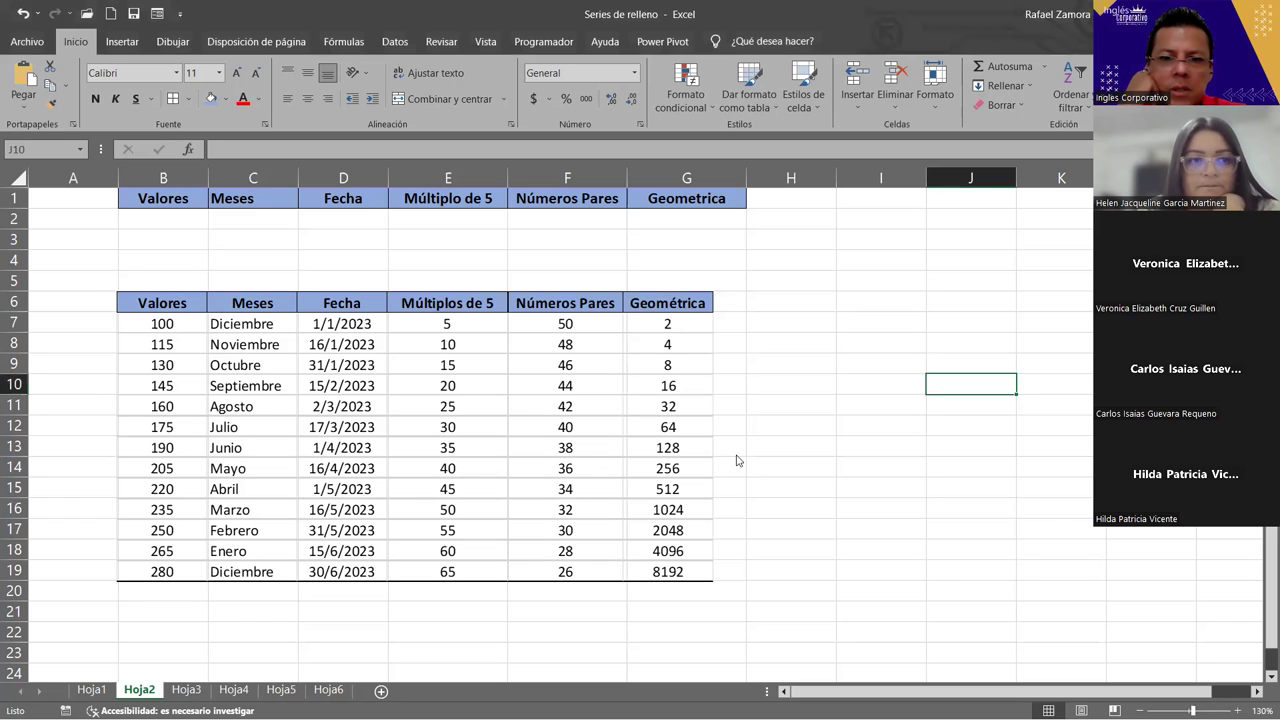
{"action": "key", "text": "alt+Tab"}
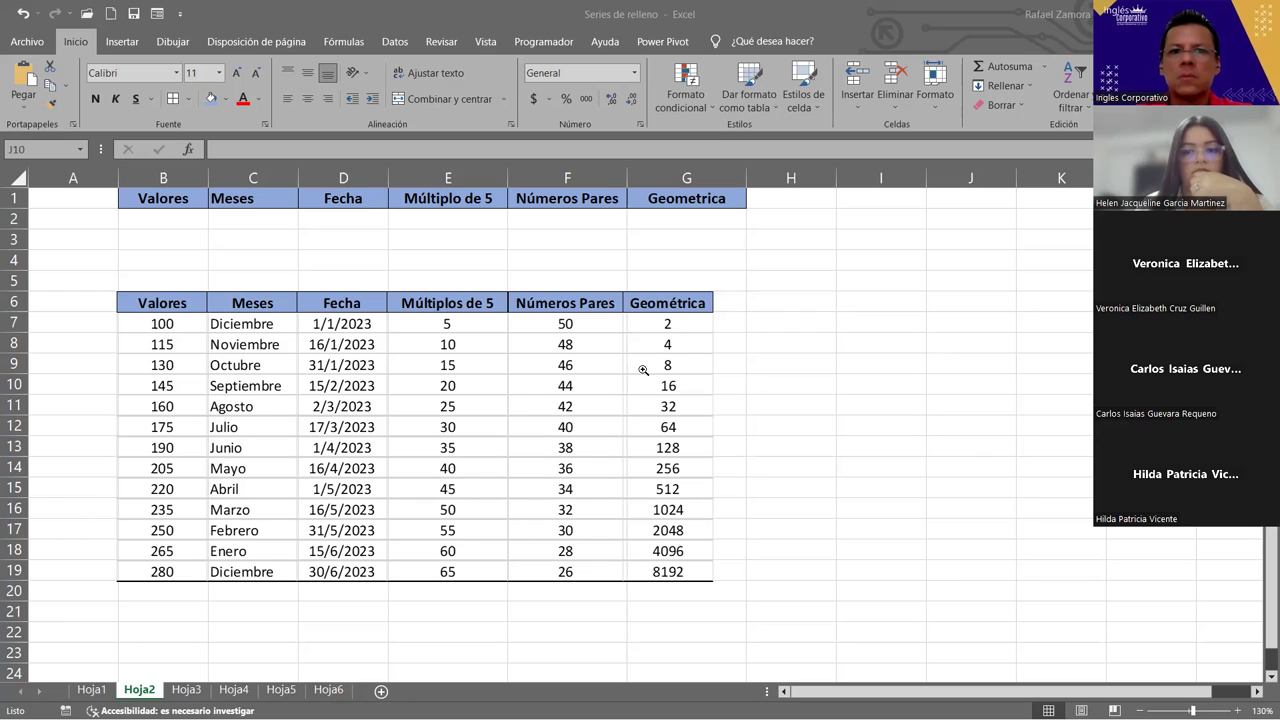
{"action": "key", "text": "alt+Tab"}
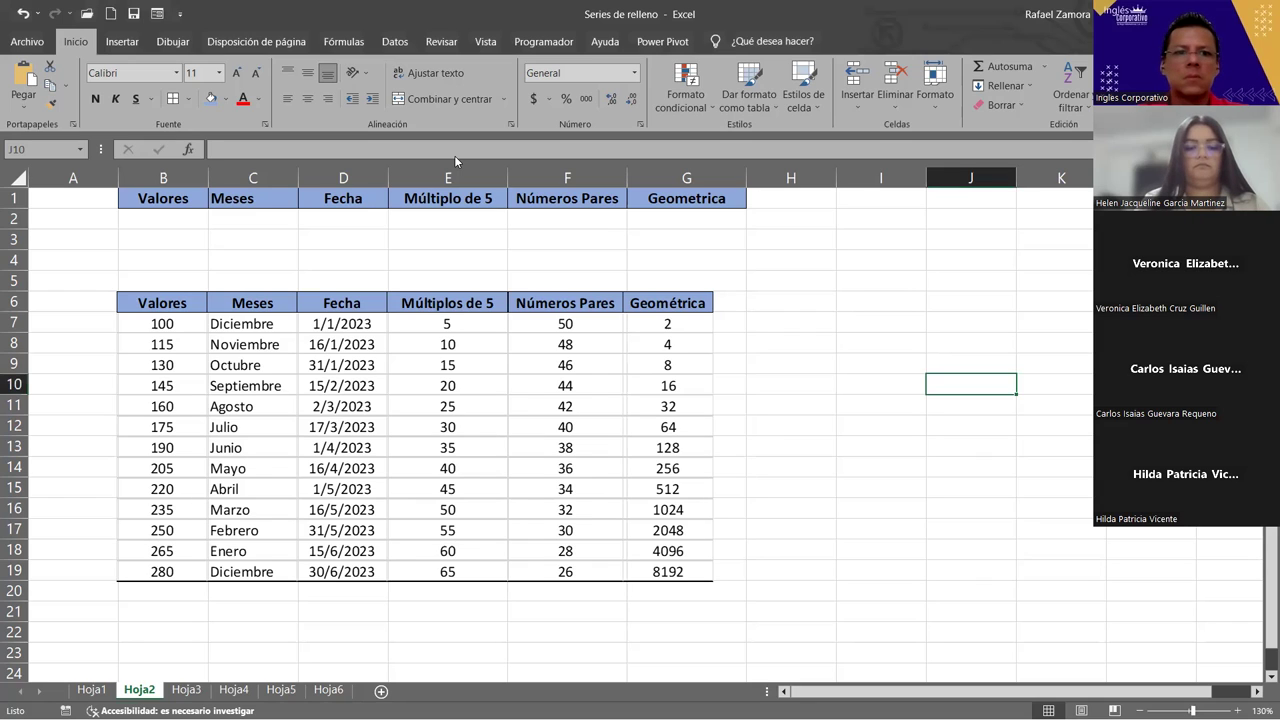
{"action": "key", "text": "alt+Tab"}
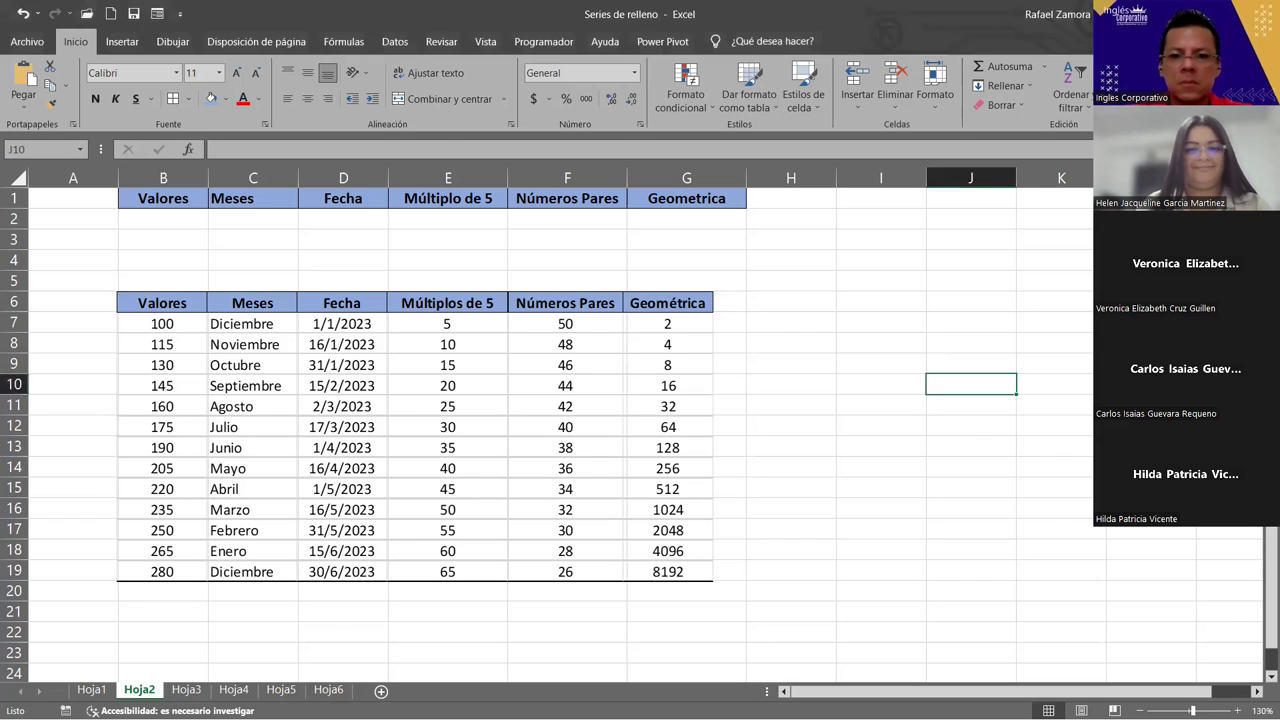
{"action": "left_click", "coordinate": [791, 447]}
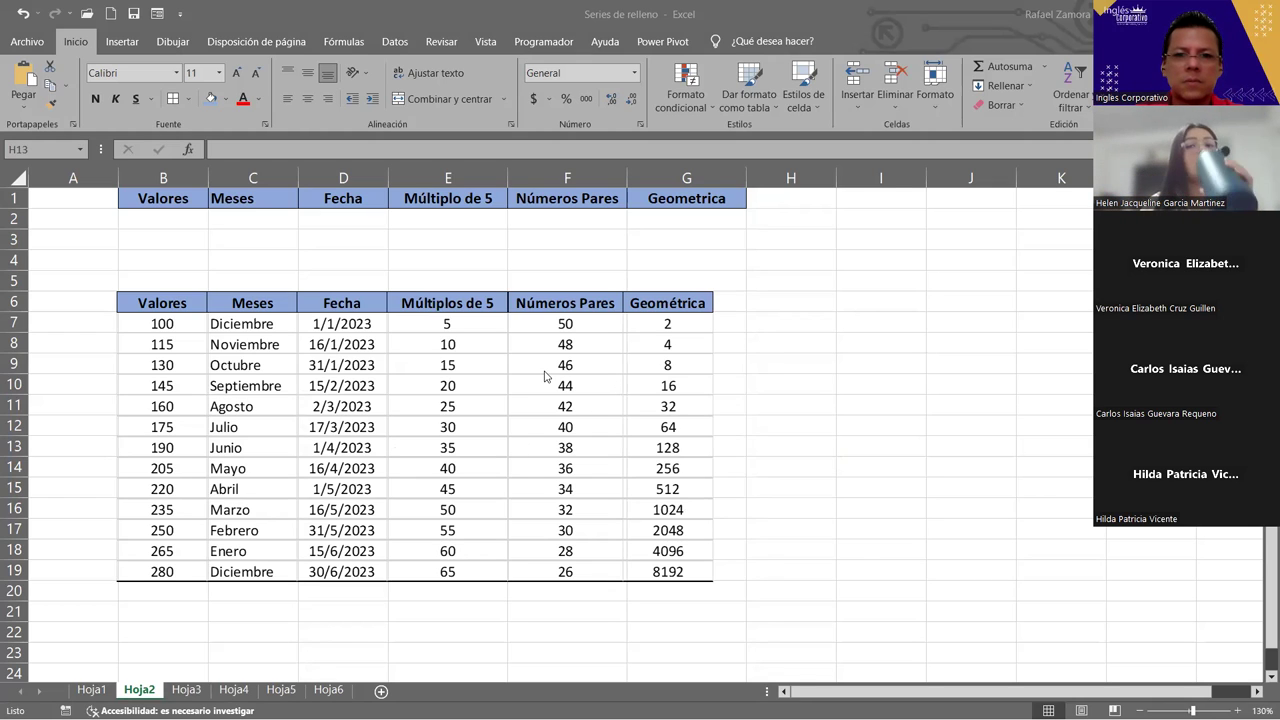
- Drag the reference table picture below row 13 and right so it starts at column F
{"action": "mouse_move", "coordinate": [460, 347]}
{"action": "left_mouse_down"}
{"action": "mouse_move", "coordinate": [448, 513]}
{"action": "mouse_move", "coordinate": [460, 535]}
{"action": "left_mouse_up"}
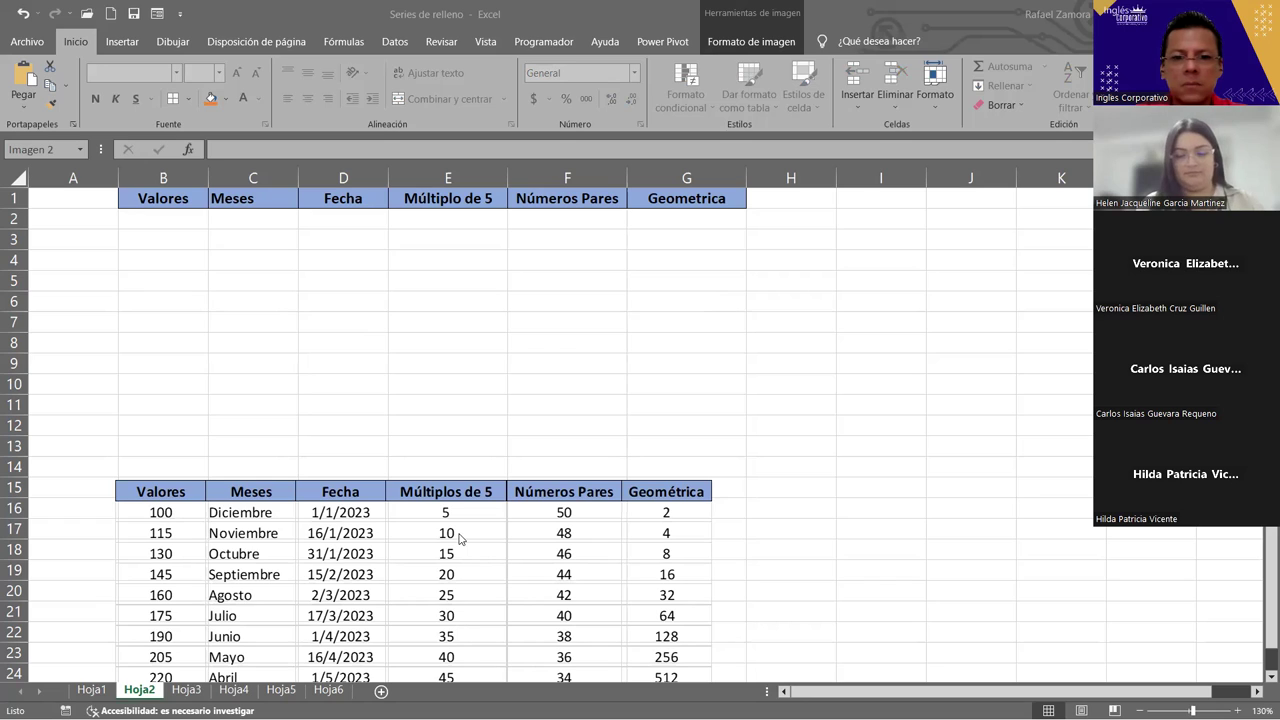
{"action": "left_click", "coordinate": [460, 538]}
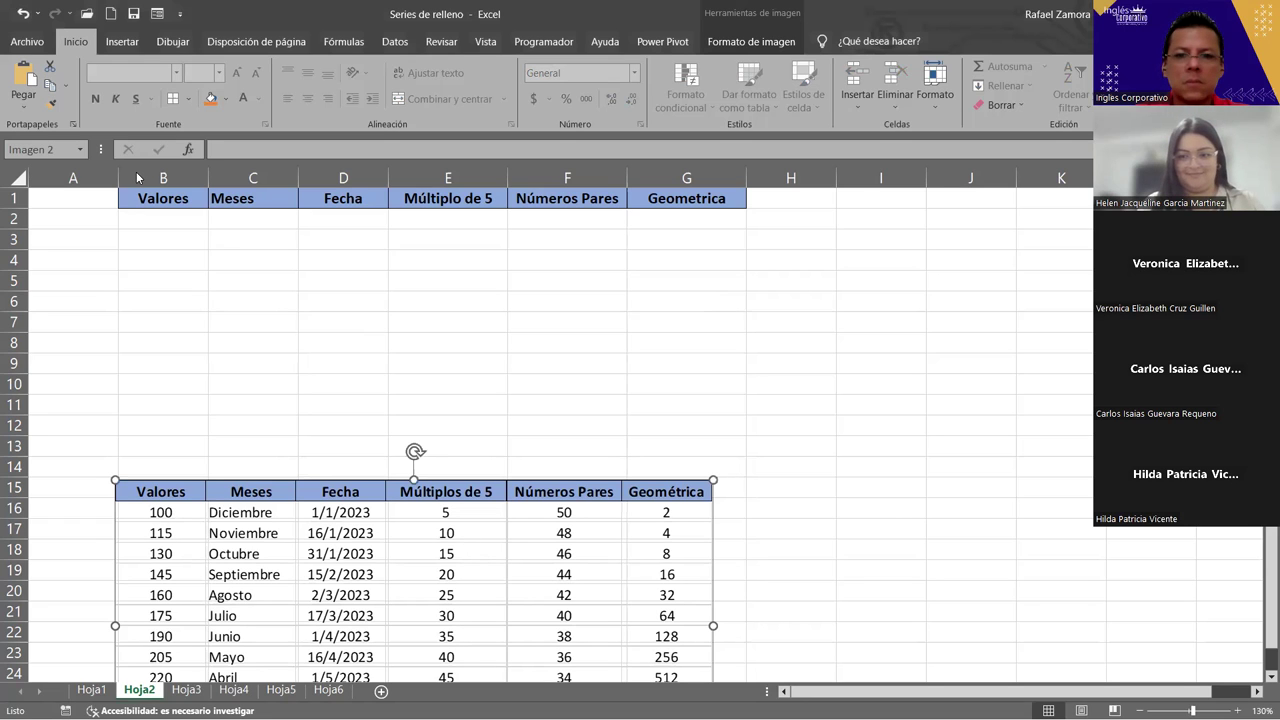
{"action": "key", "text": "alt+Tab"}
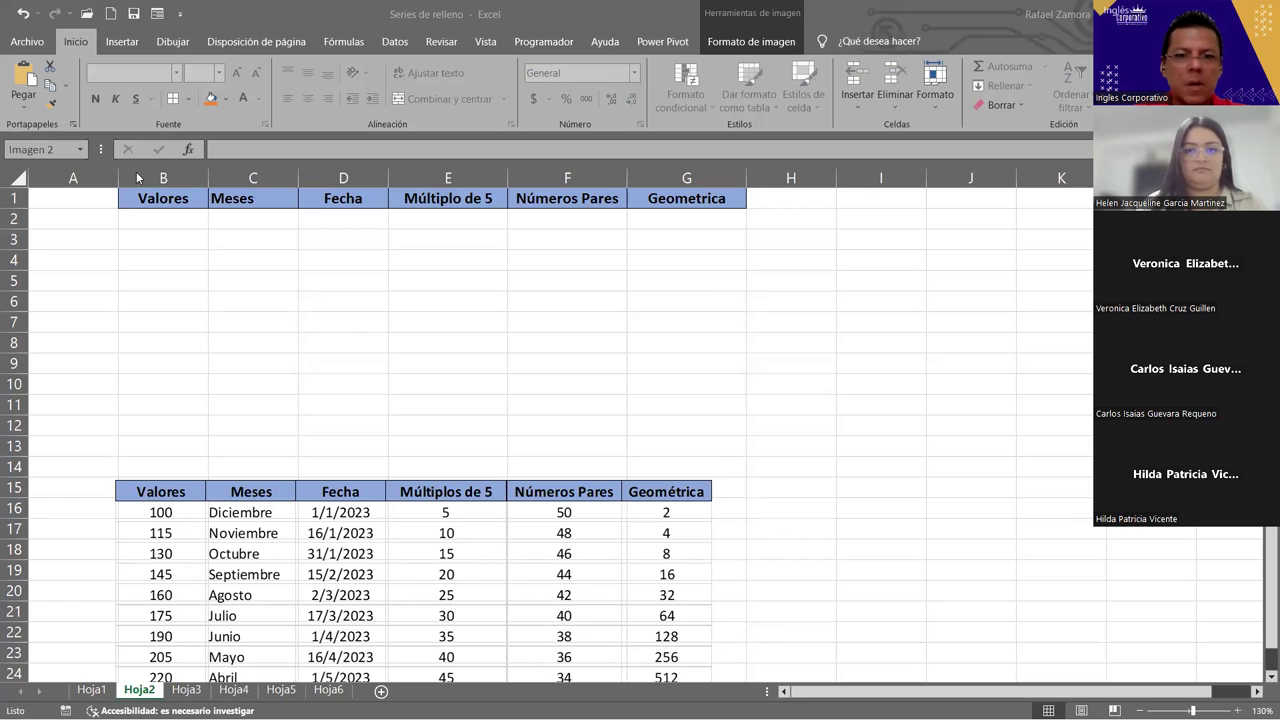
{"action": "left_click", "coordinate": [592, 425]}
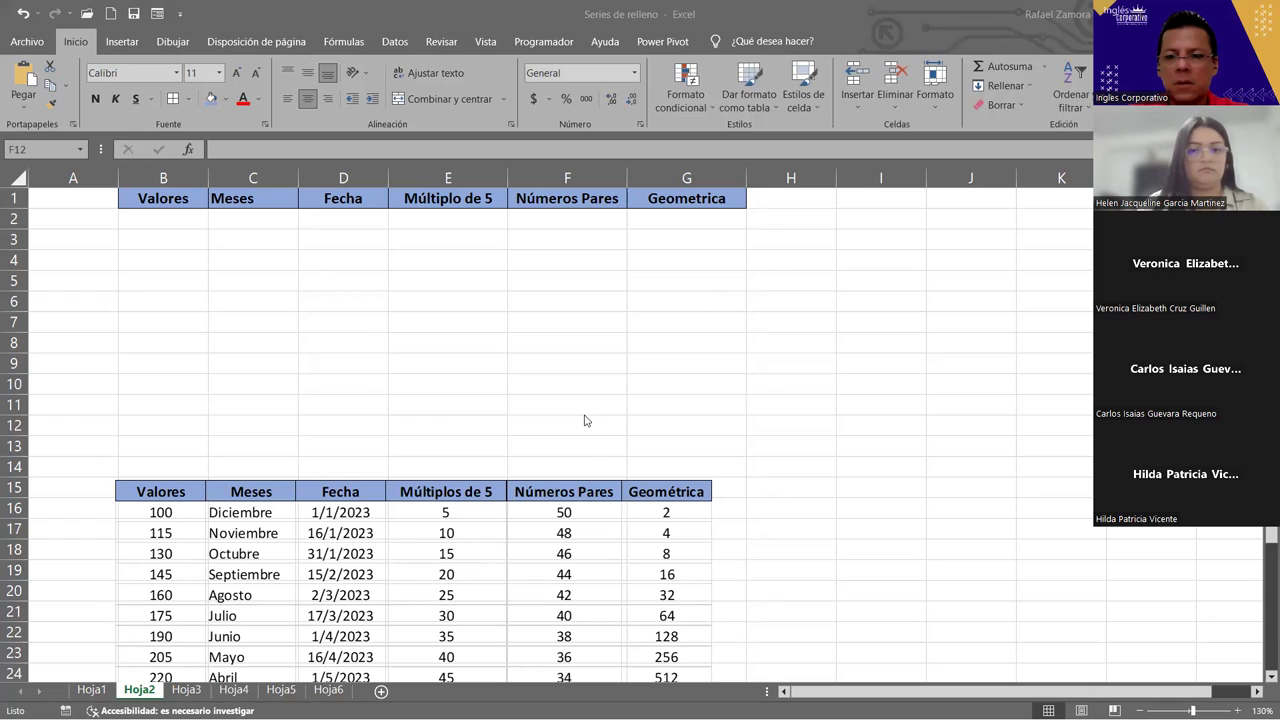
{"action": "left_click_drag", "start_coordinate": [604, 289], "coordinate": [598, 305]}
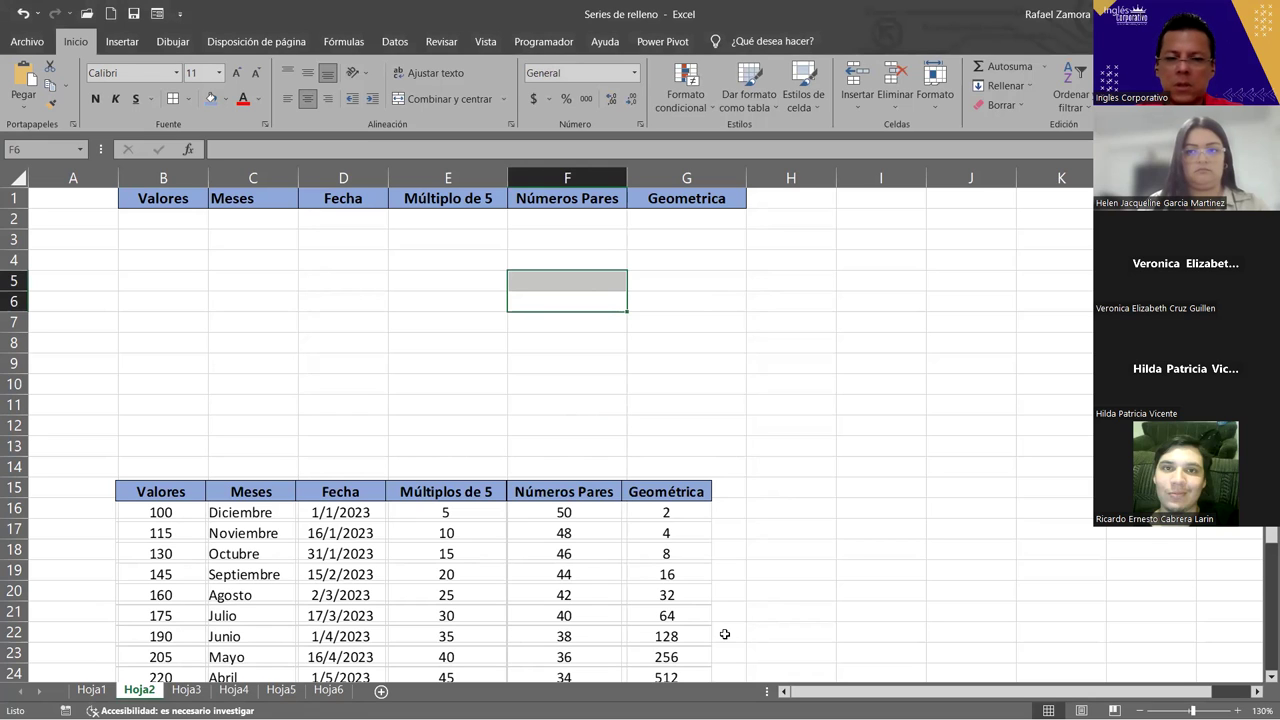
{"action": "left_click_drag", "start_coordinate": [590, 524], "coordinate": [585, 602]}
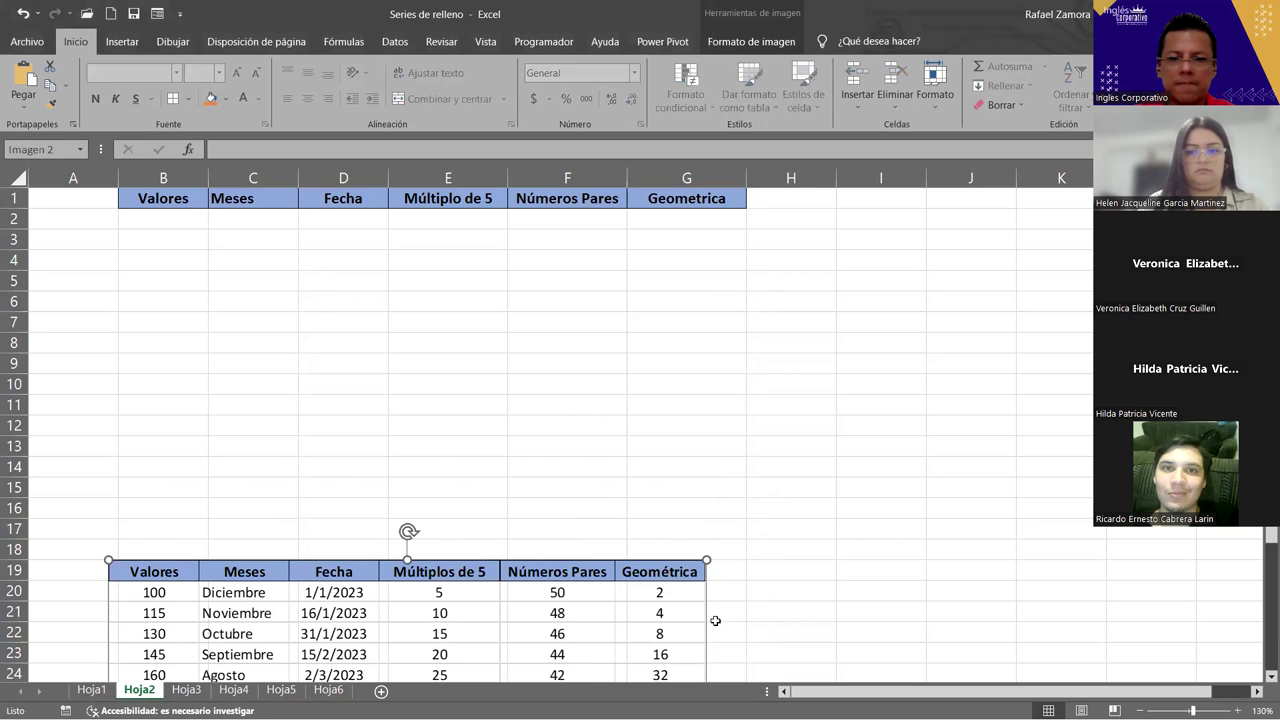
{"action": "left_click_drag", "start_coordinate": [811, 528], "coordinate": [987, 607]}
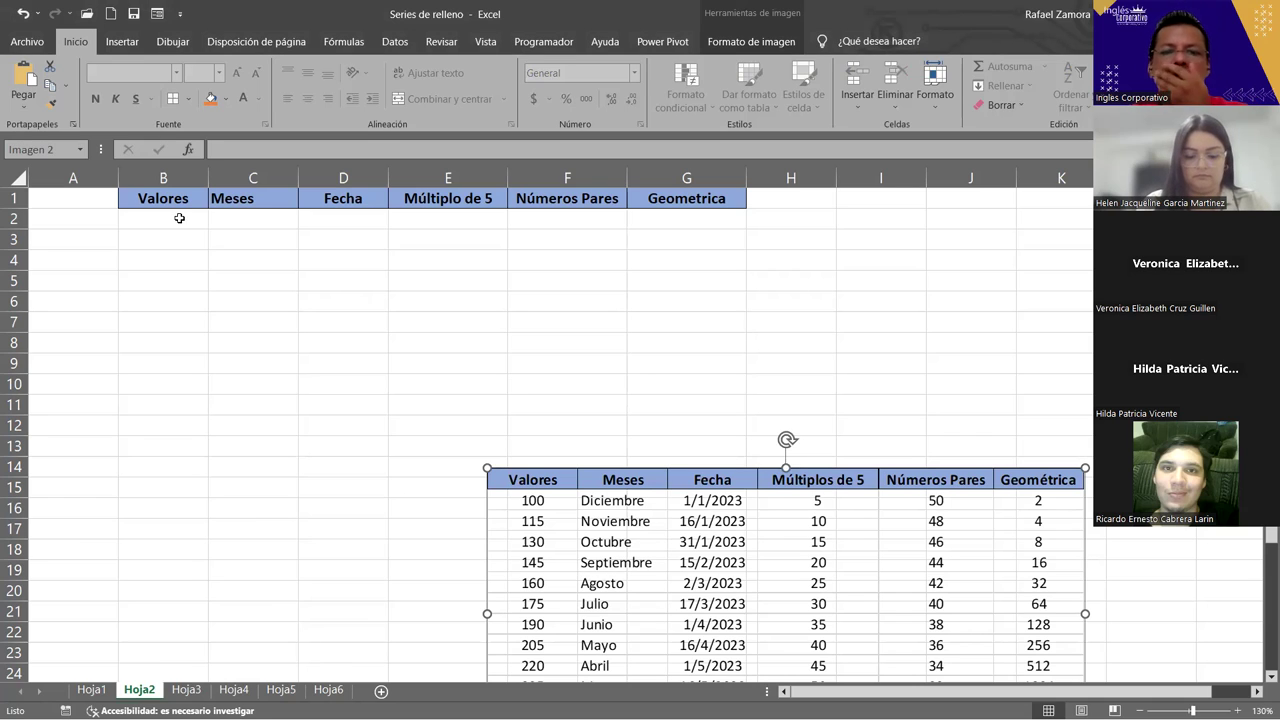
- Enter 100, 115 and 130 in B2:B4 to start the Valores series
{"action": "left_click", "coordinate": [177, 218]}
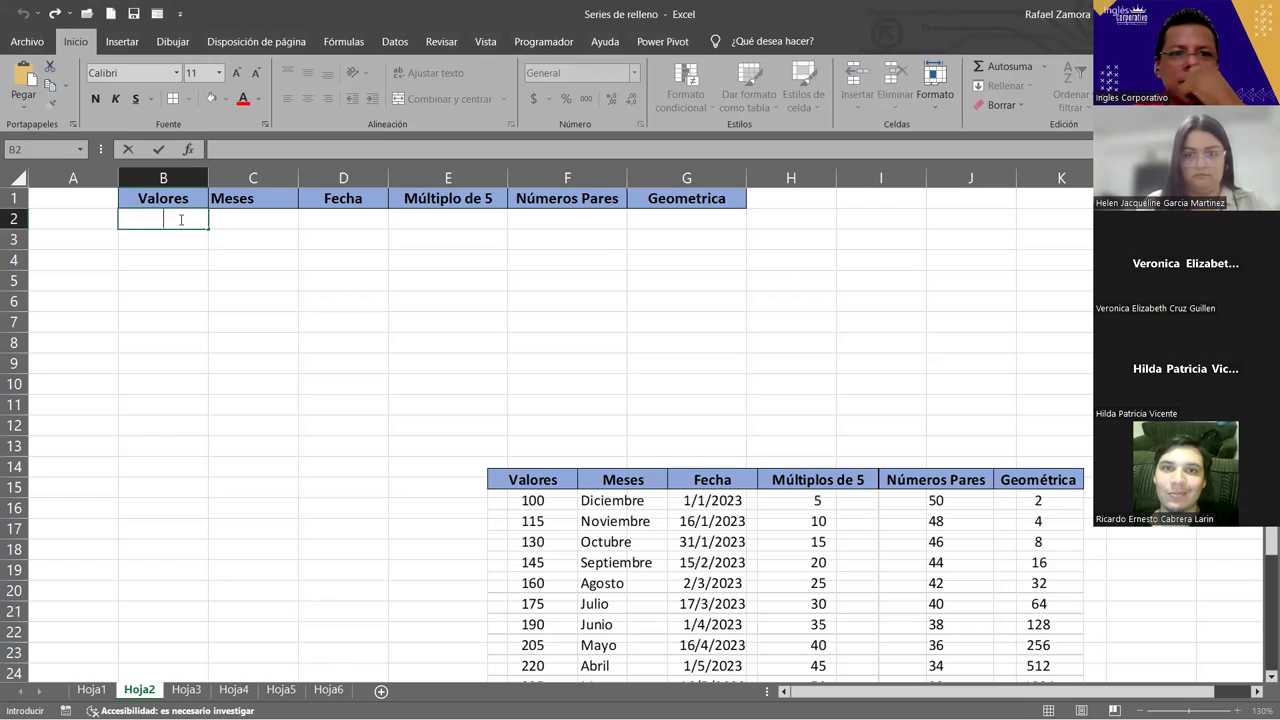
{"action": "type", "text": "100"}
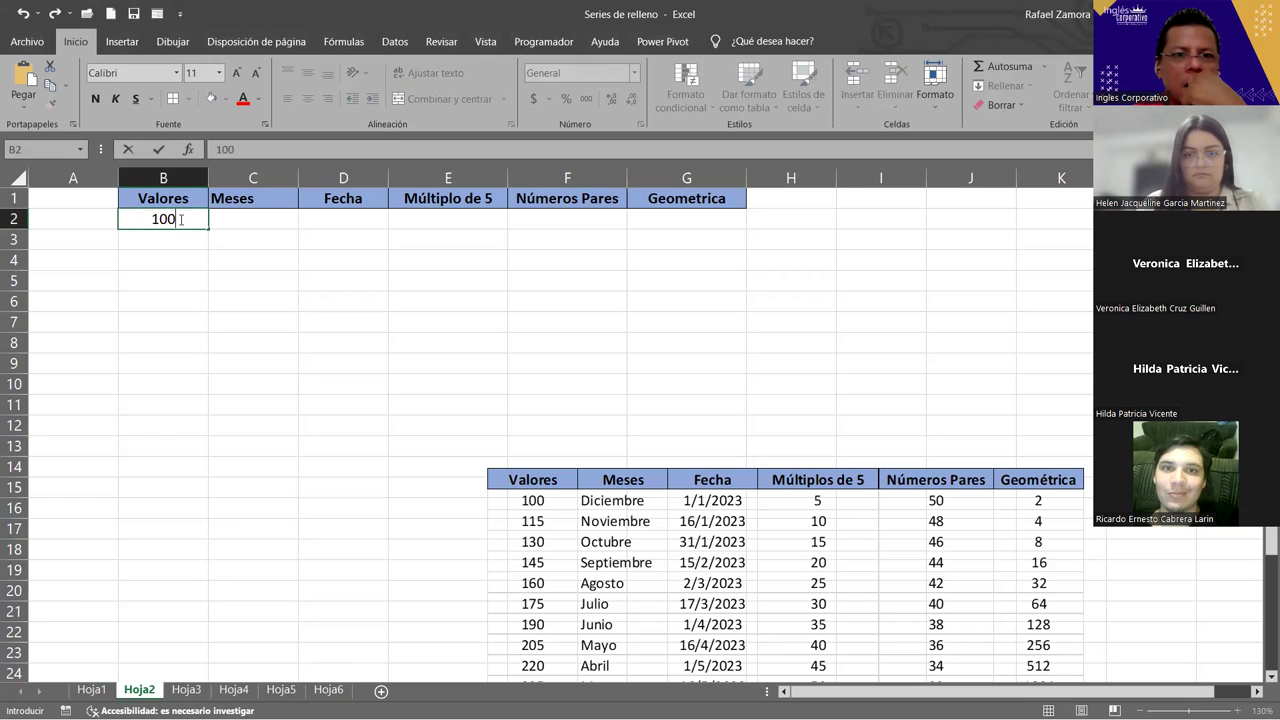
{"action": "key", "text": "Return"}
{"action": "type", "text": "1"}
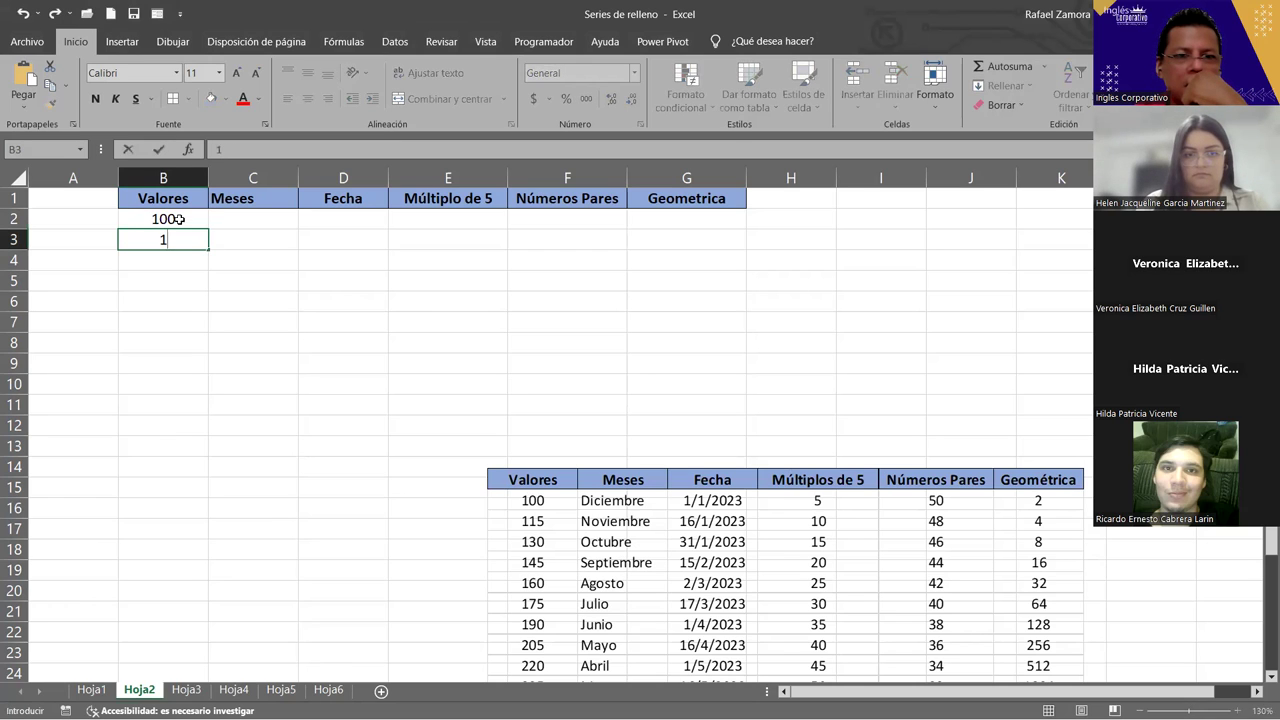
{"action": "type", "text": "15"}
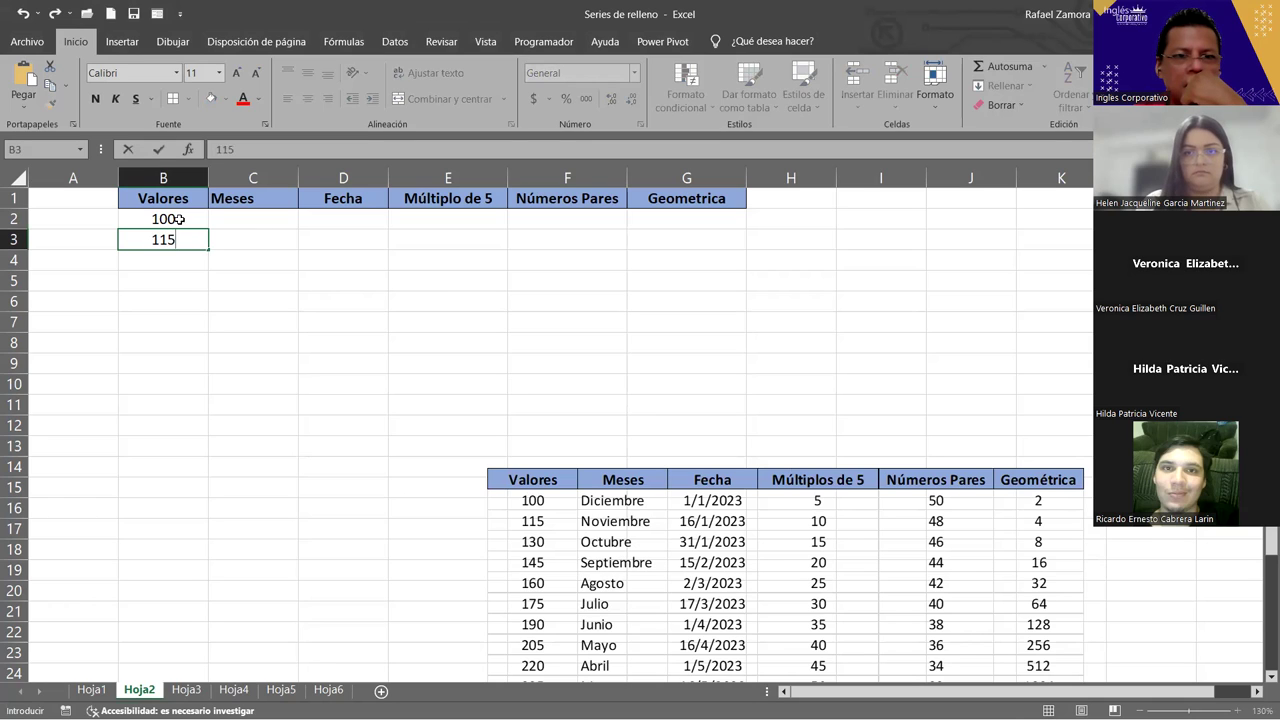
{"action": "key", "text": "Return"}
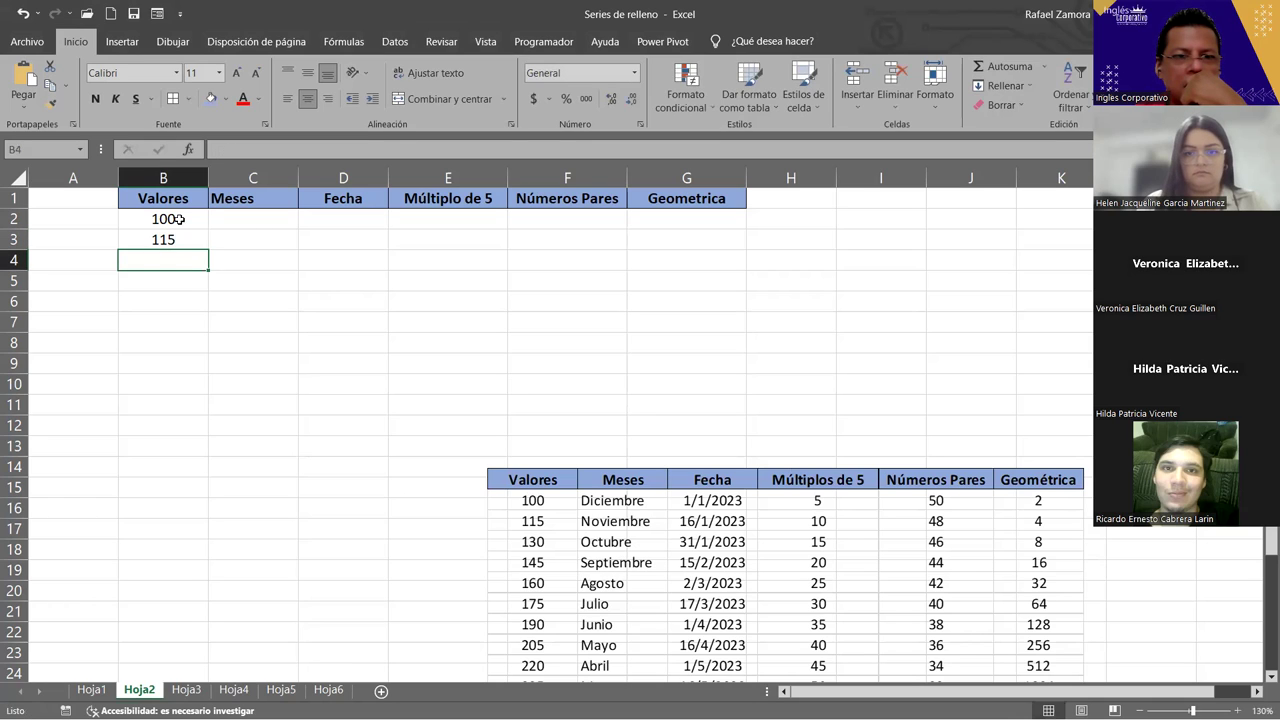
{"action": "type", "text": "130"}
{"action": "key", "text": "Up"}
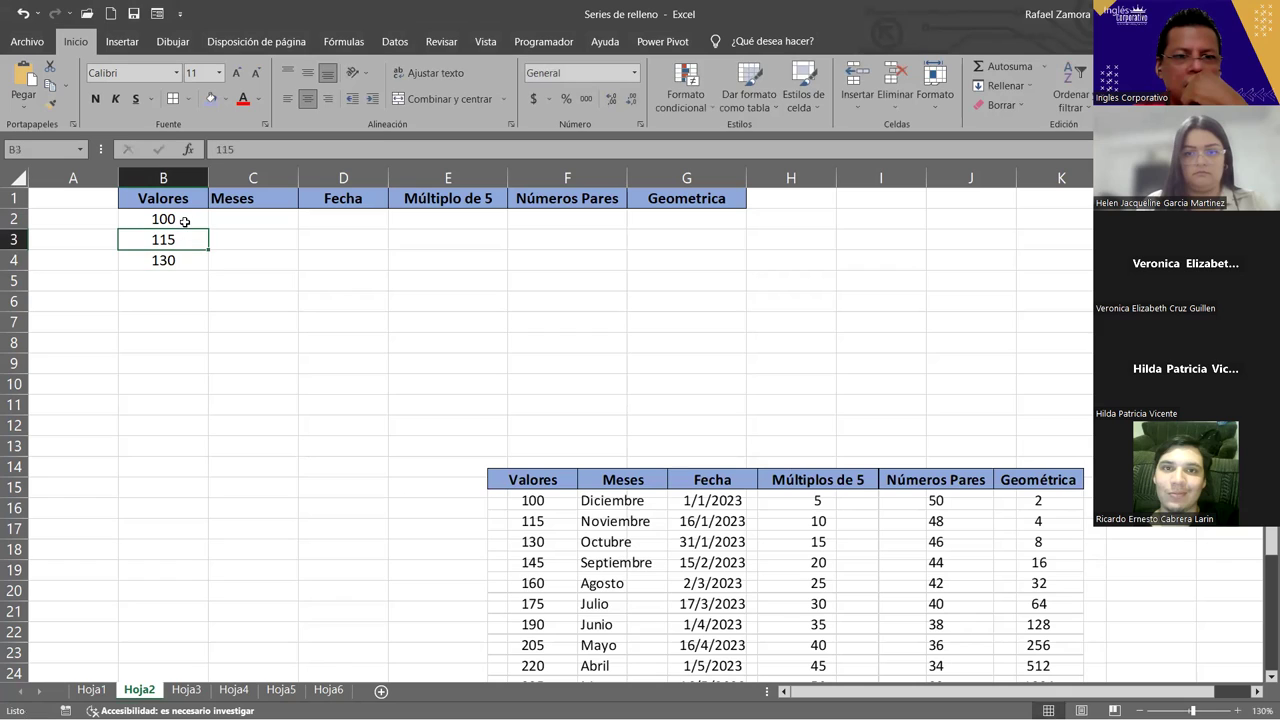
- Extend the Valores series from the three values down to B14, ending at 280
{"action": "mouse_move", "coordinate": [186, 216]}
{"action": "left_mouse_down"}
{"action": "mouse_move", "coordinate": [185, 265]}
{"action": "mouse_move", "coordinate": [208, 286]}
{"action": "left_mouse_up"}
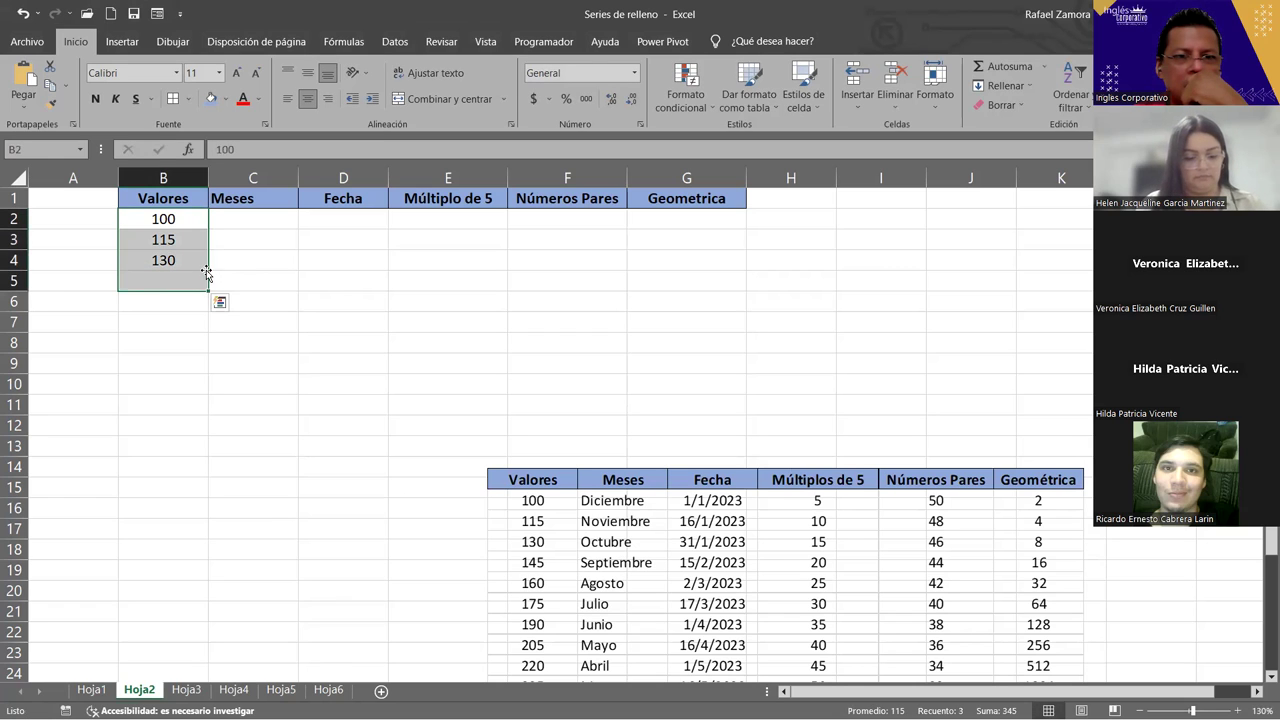
{"action": "left_click", "coordinate": [180, 259]}
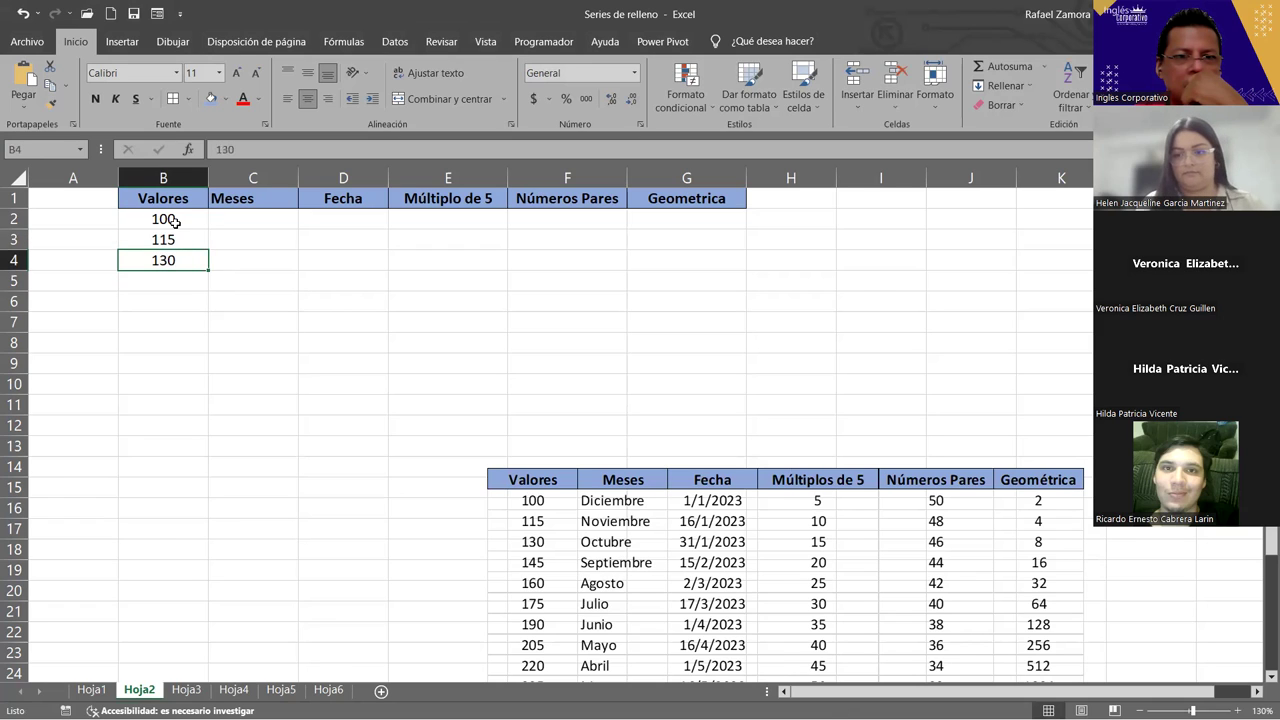
{"action": "left_click_drag", "start_coordinate": [171, 217], "coordinate": [178, 261]}
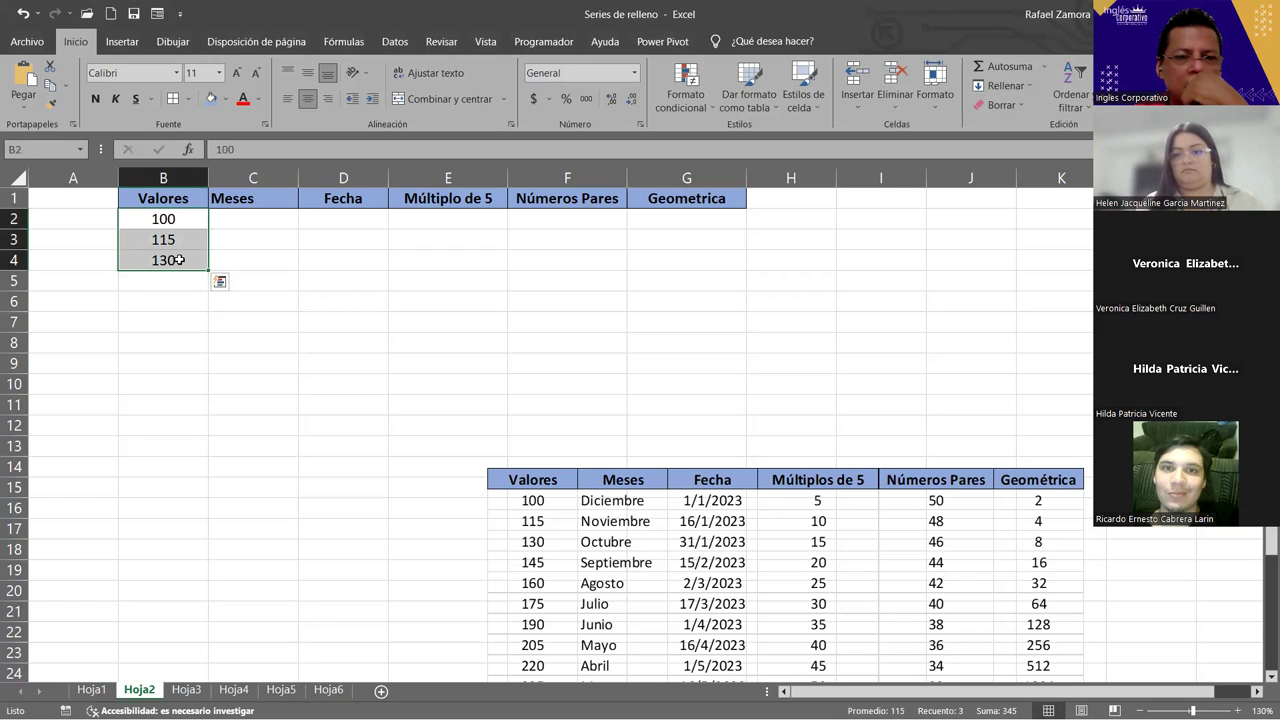
{"action": "left_click_drag", "start_coordinate": [208, 272], "coordinate": [197, 407]}
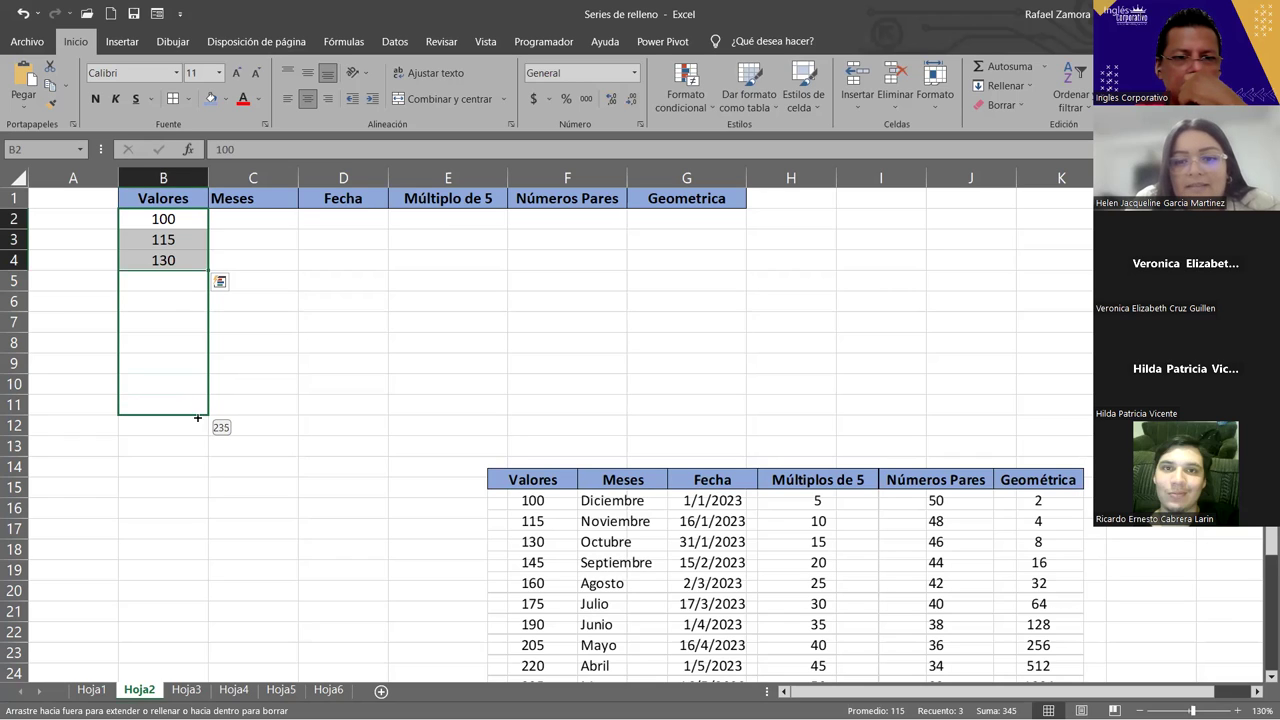
{"action": "left_click_drag", "start_coordinate": [197, 428], "coordinate": [197, 472]}
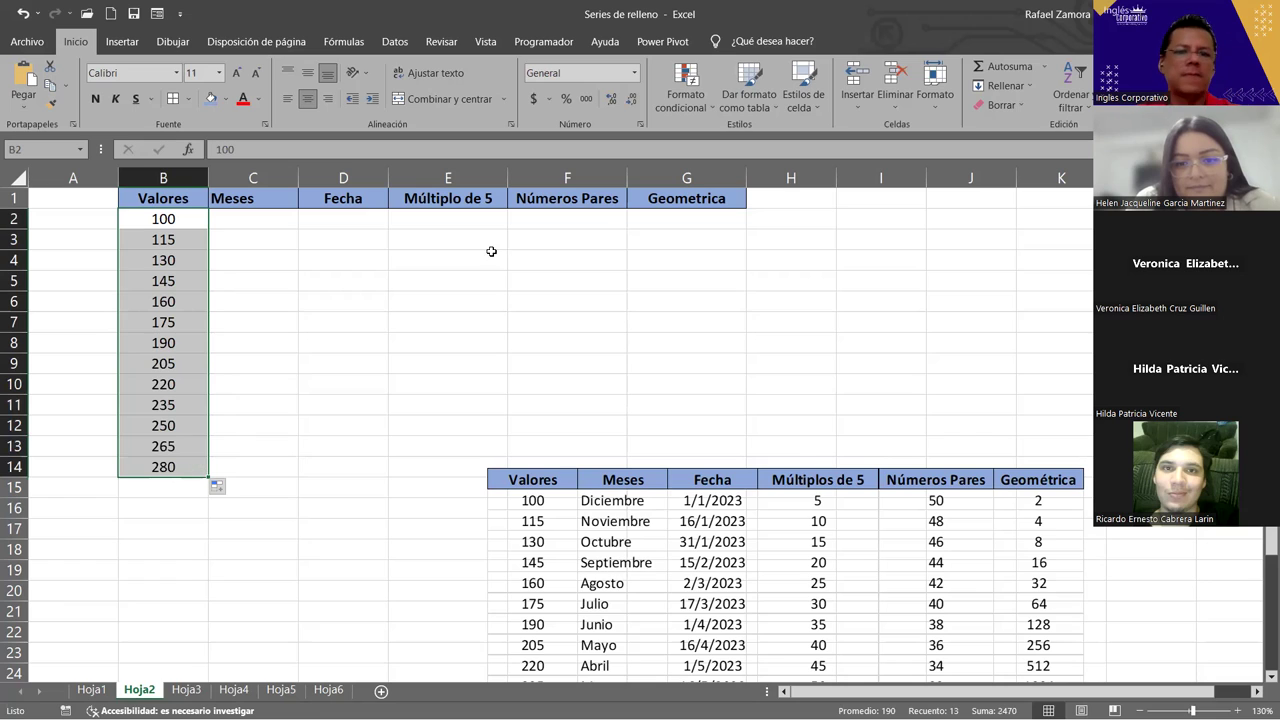
{"action": "left_click", "coordinate": [266, 226]}
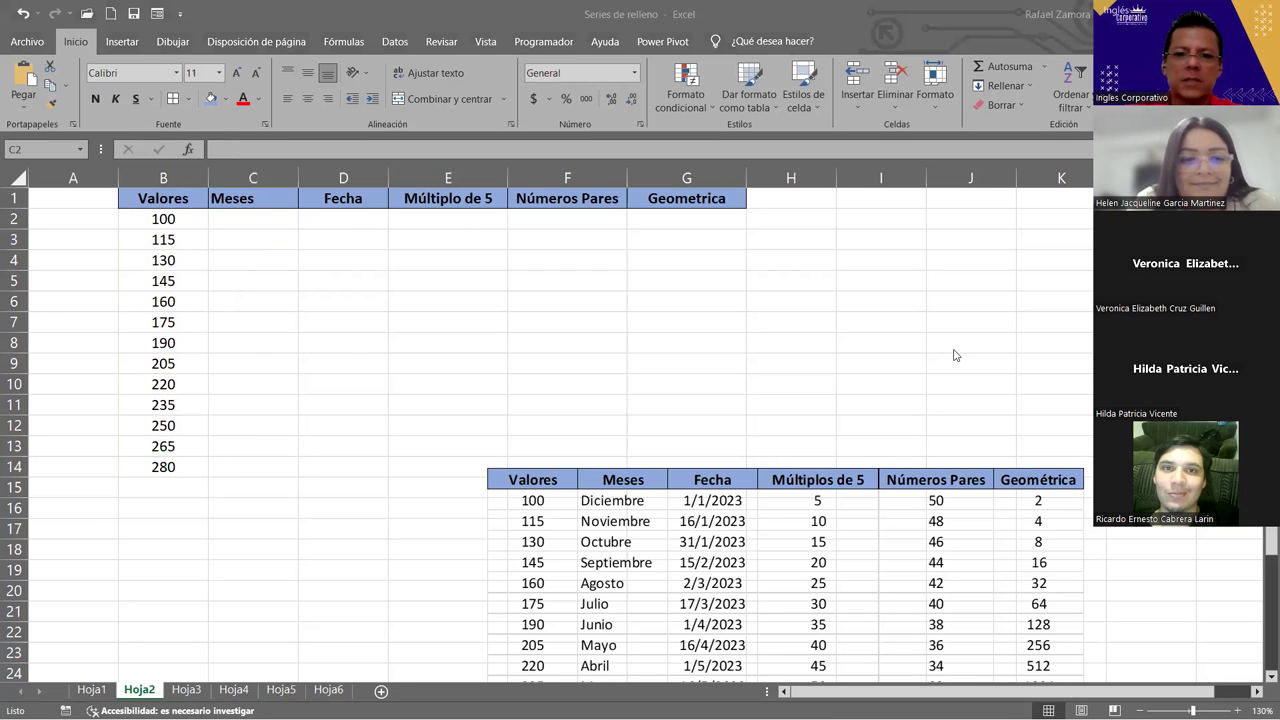
- Resize the reference table picture smaller and move it to the lower right of the sheet
{"action": "left_click", "coordinate": [490, 470]}
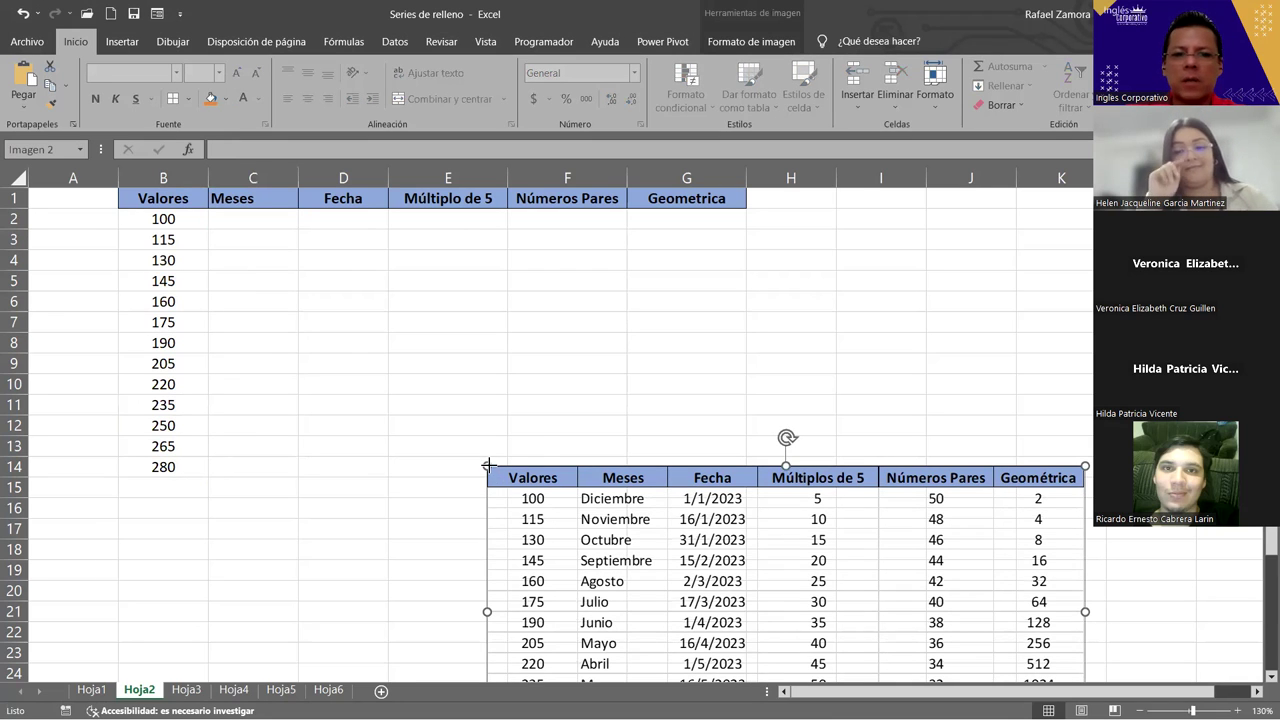
{"action": "left_click_drag", "start_coordinate": [488, 466], "coordinate": [651, 543]}
{"action": "left_click_drag", "start_coordinate": [779, 587], "coordinate": [698, 464]}
{"action": "left_click", "coordinate": [200, 232]}
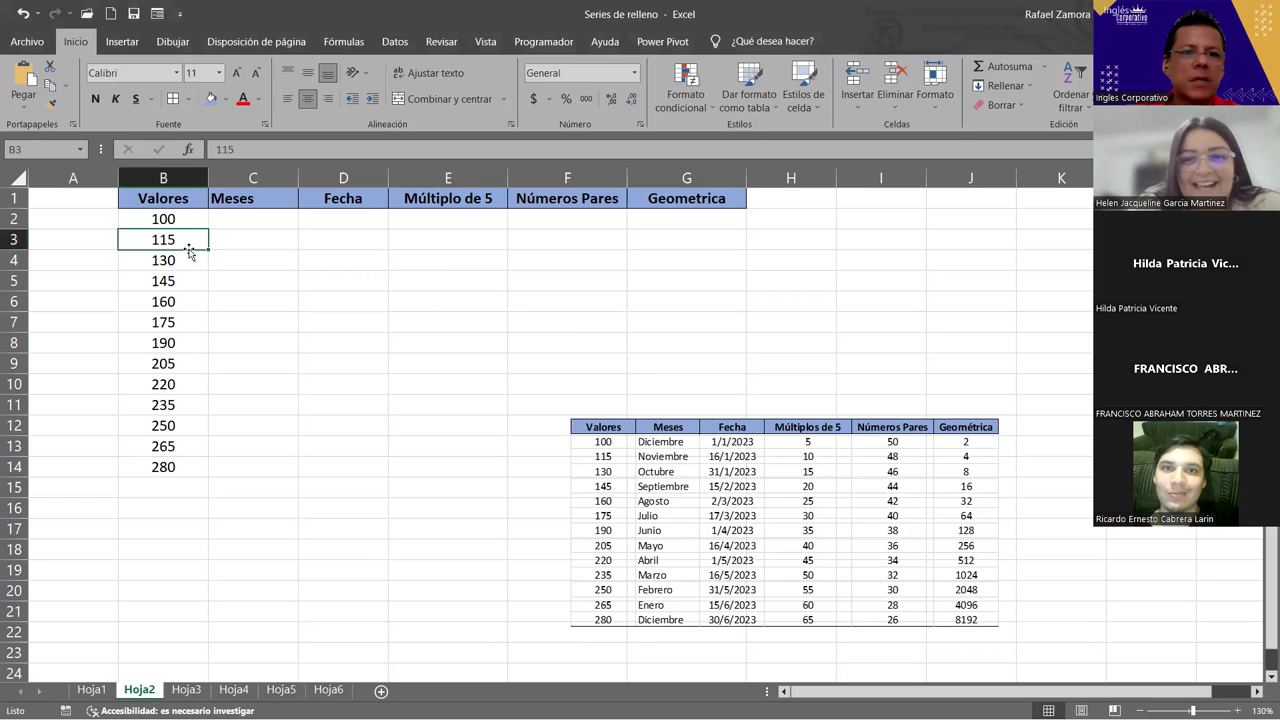
- Clear the Valores numbers below 100 and enter Diciembre in C2
{"action": "left_click_drag", "start_coordinate": [186, 243], "coordinate": [210, 477]}
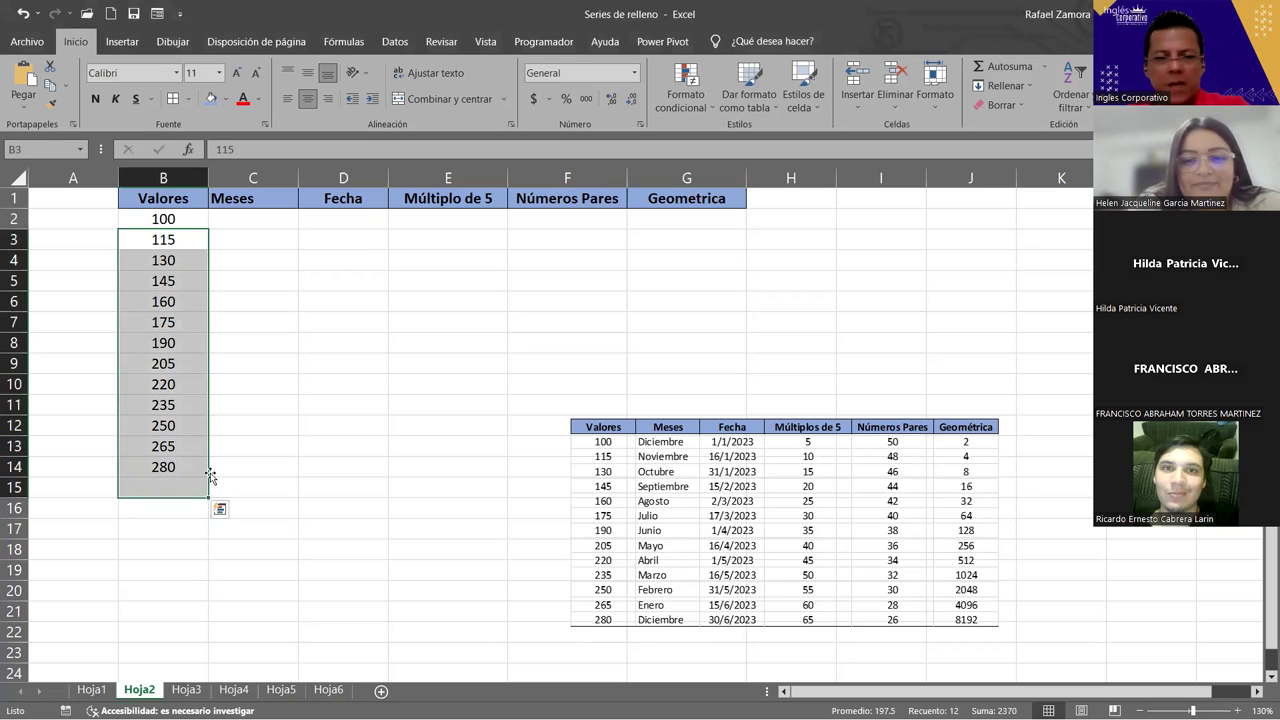
{"action": "key", "text": "Delete"}
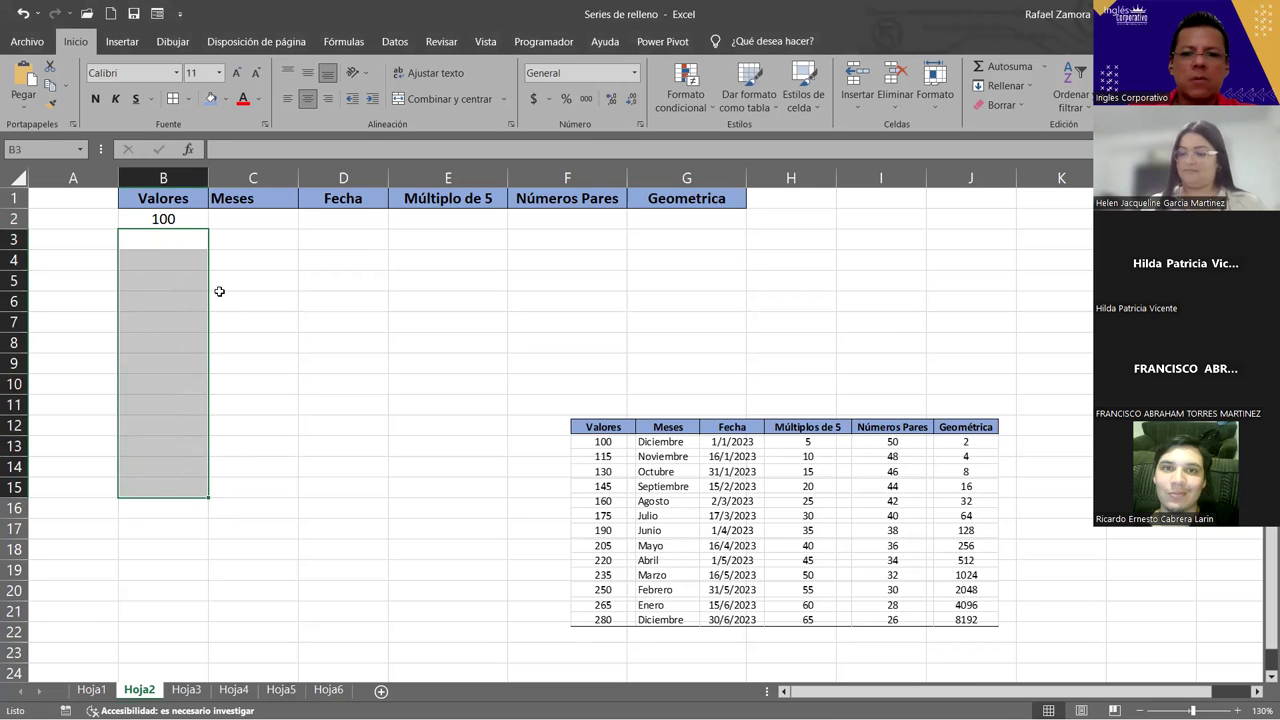
{"action": "left_click", "coordinate": [230, 221]}
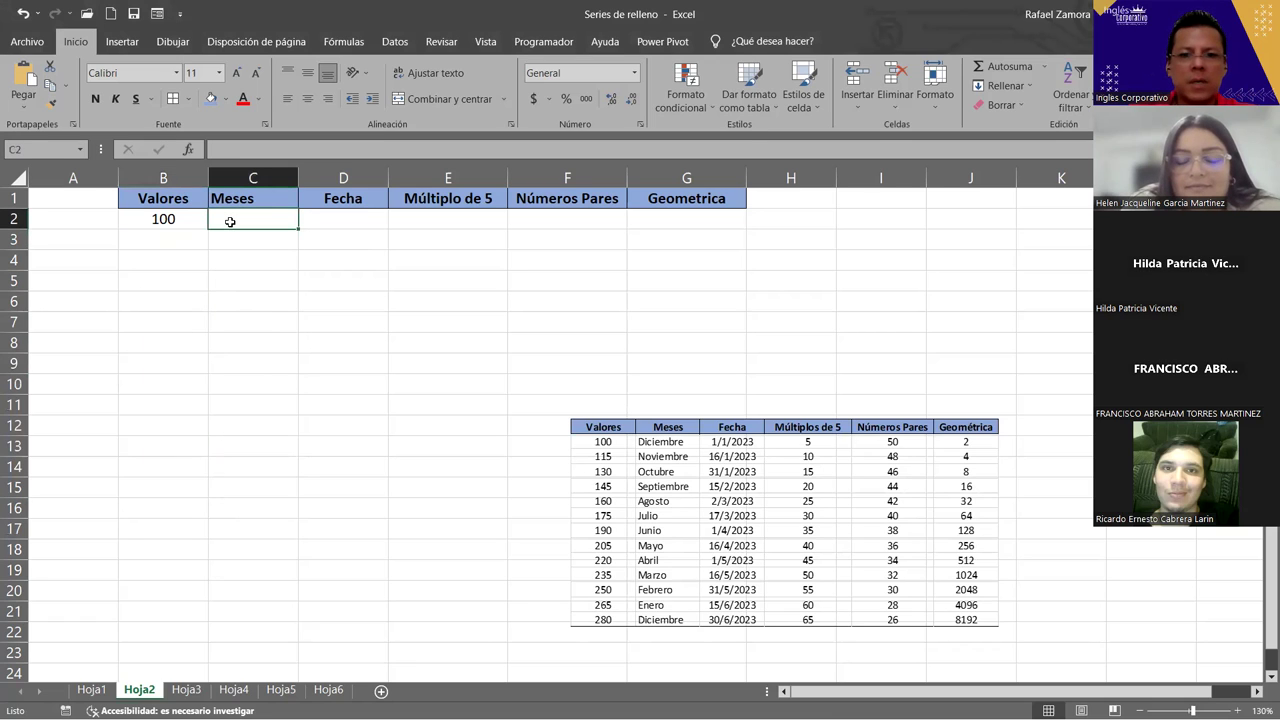
{"action": "type", "text": "Diciembre"}
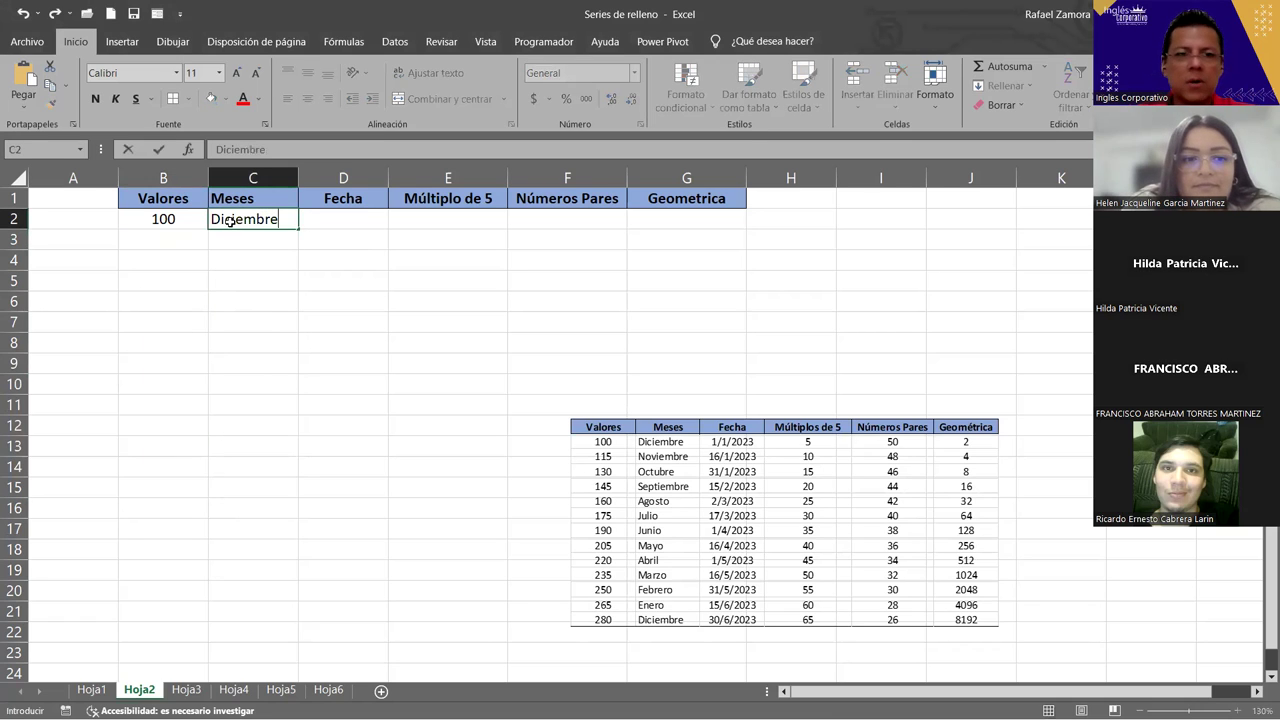
{"action": "key", "text": "Return"}
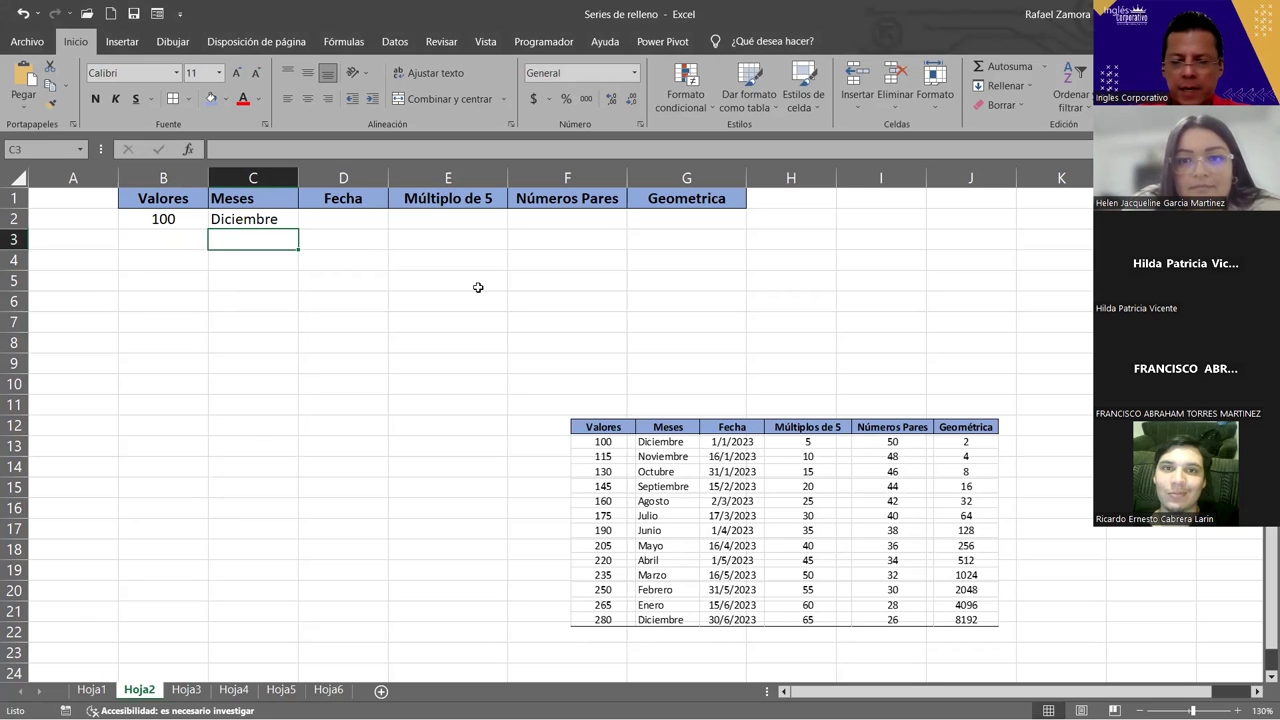
- Enter Noviembre in C3 and fill months backward from Diciembre to Abril down to C22
{"action": "type", "text": "Noviembre"}
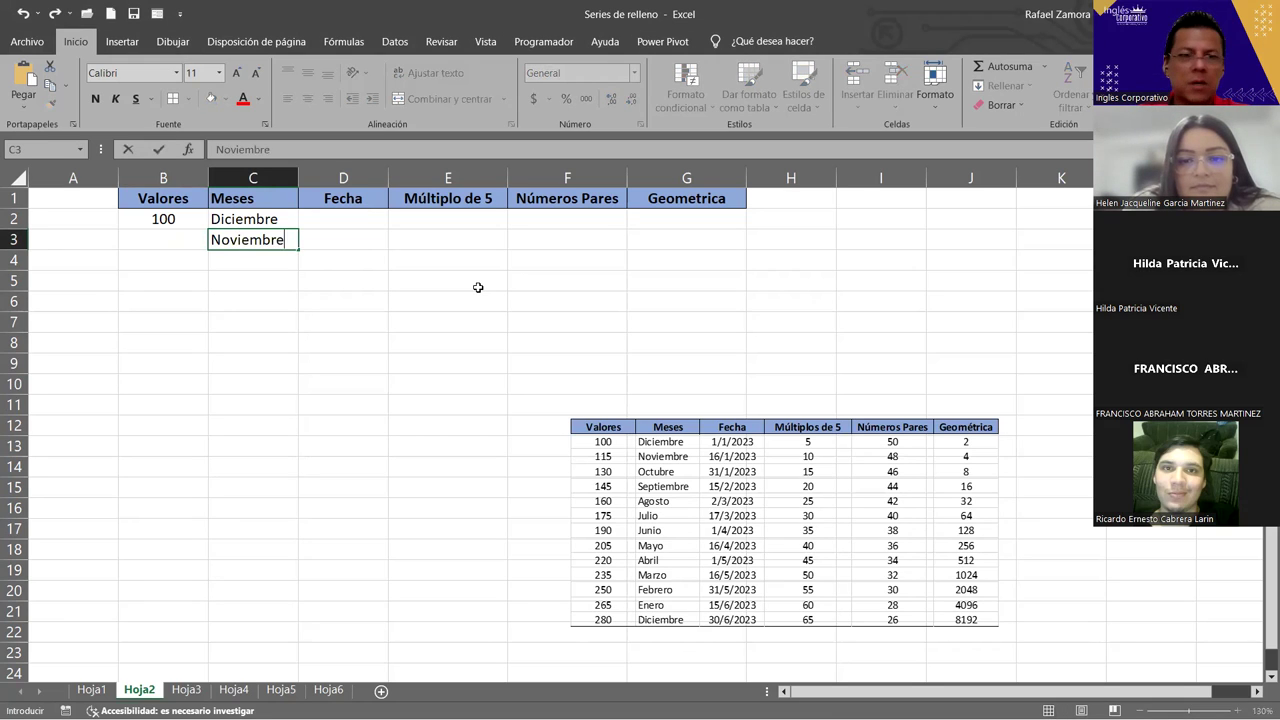
{"action": "key", "text": "Return"}
{"action": "left_click_drag", "start_coordinate": [290, 228], "coordinate": [257, 505]}
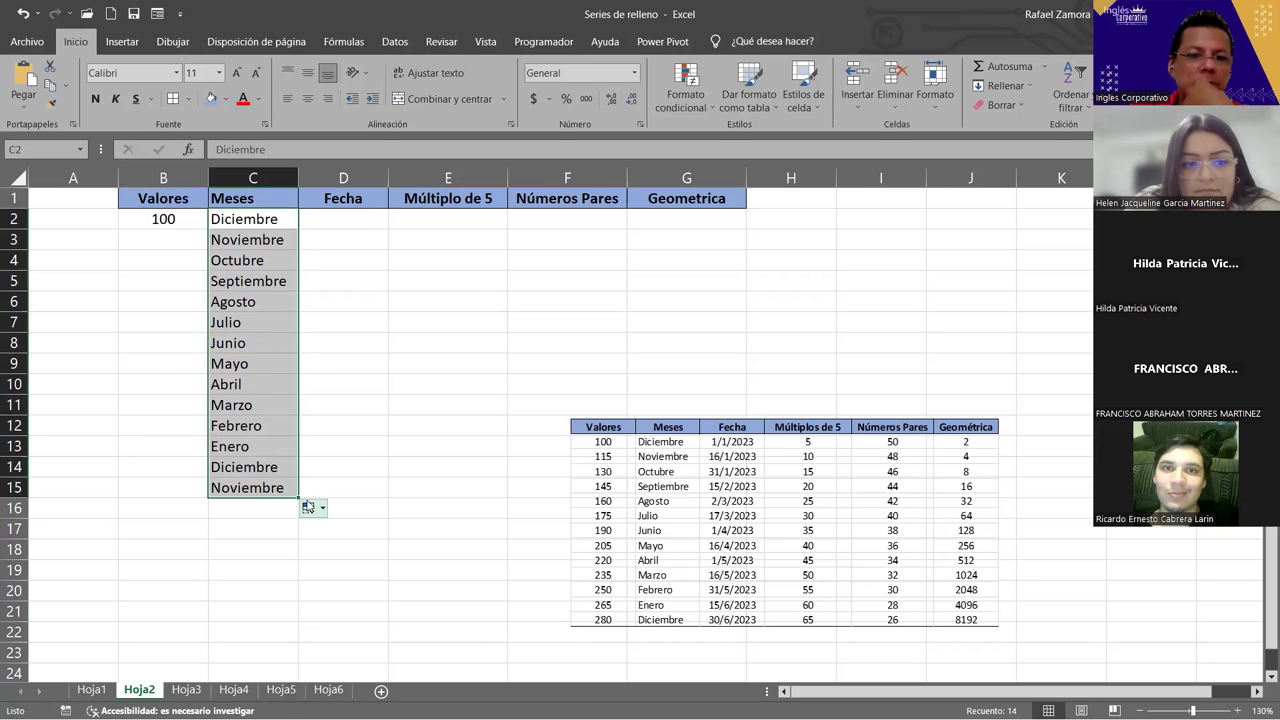
{"action": "left_click_drag", "start_coordinate": [298, 496], "coordinate": [292, 518]}
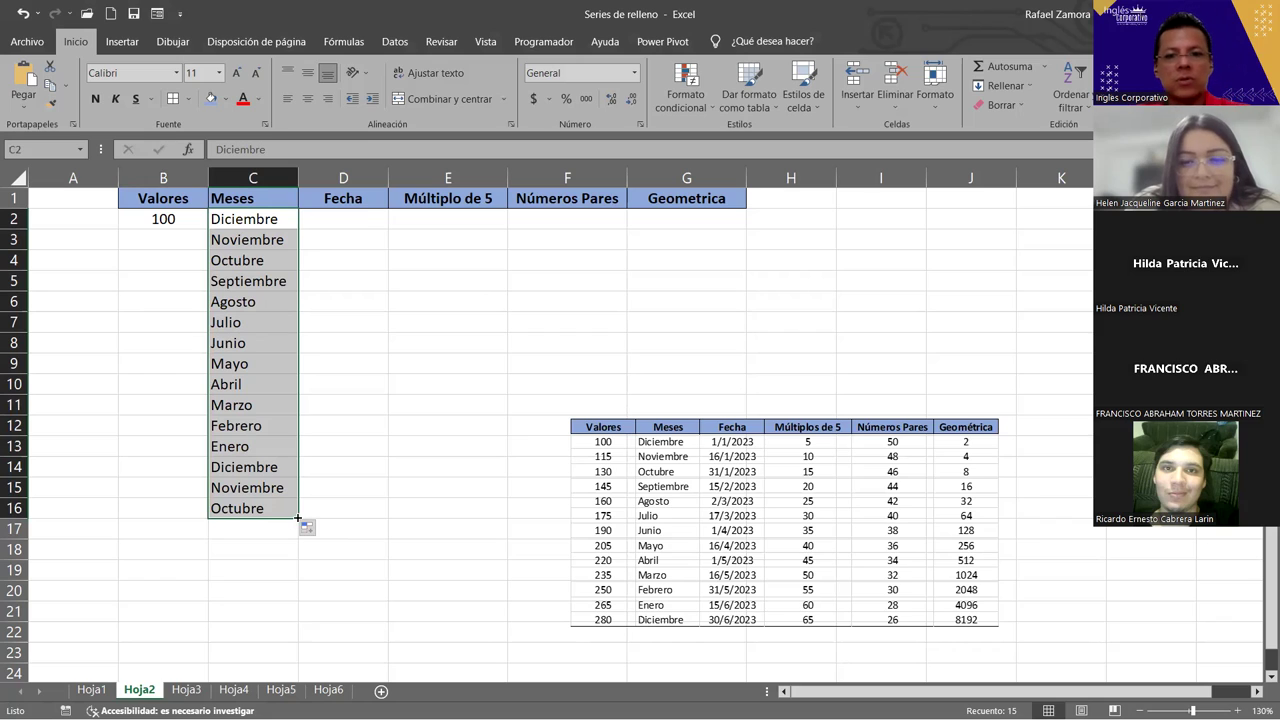
{"action": "left_click_drag", "start_coordinate": [296, 518], "coordinate": [292, 549]}
{"action": "left_click_drag", "start_coordinate": [286, 603], "coordinate": [285, 638]}
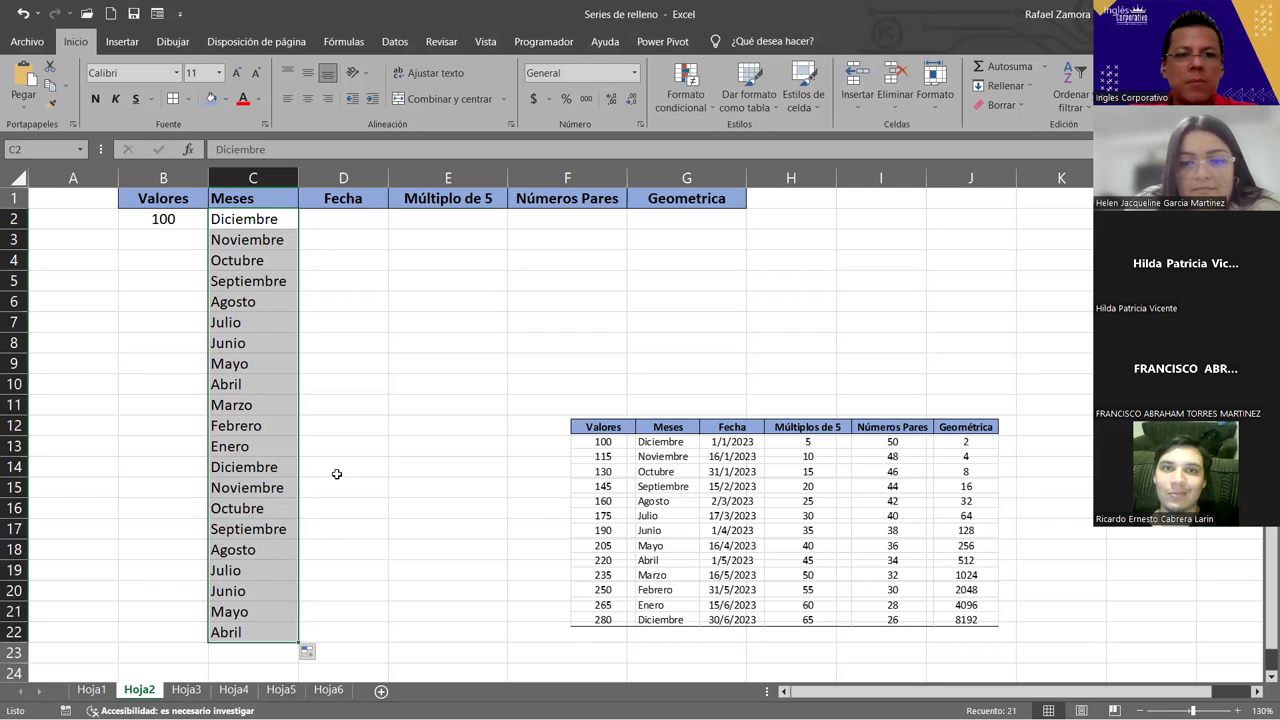
{"action": "left_click", "coordinate": [360, 361]}
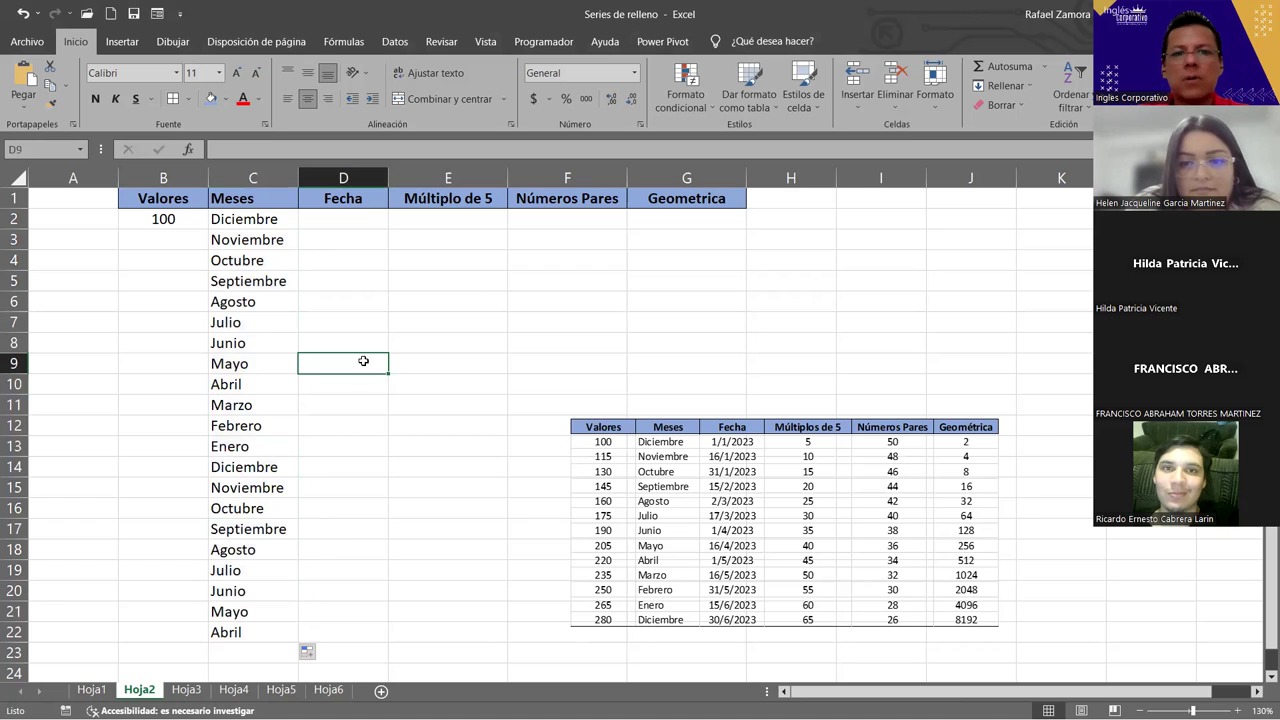
- Widen Meses slightly and fill Múltiplo de 5 with 5, 10… up to 105 in E22
{"action": "left_click_drag", "start_coordinate": [303, 176], "coordinate": [313, 176]}
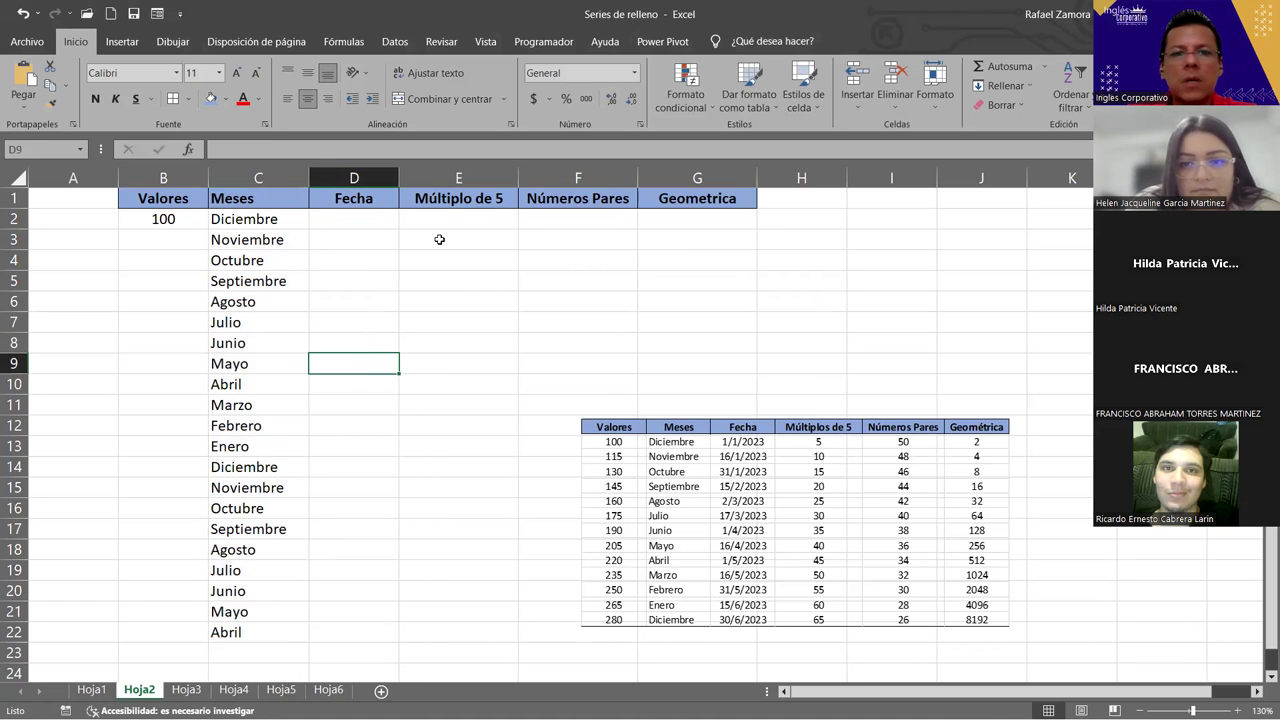
{"action": "left_click", "coordinate": [472, 220]}
{"action": "type", "text": "5"}
{"action": "key", "text": "Return"}
{"action": "type", "text": "10"}
{"action": "key", "text": "Return"}
{"action": "left_click", "coordinate": [472, 220]}
{"action": "mouse_move", "coordinate": [492, 217]}
{"action": "left_mouse_down"}
{"action": "mouse_move", "coordinate": [510, 281]}
{"action": "mouse_move", "coordinate": [470, 632]}
{"action": "left_mouse_up"}
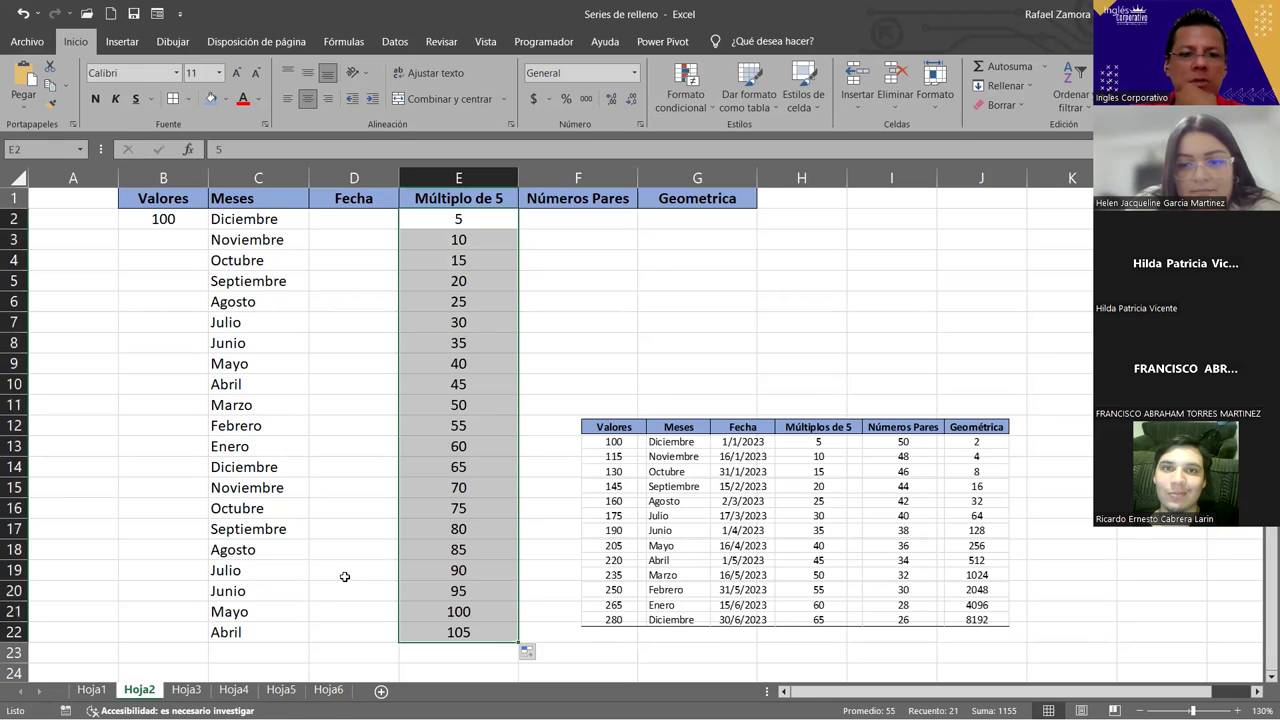
- Move the reference image higher and try 2 and 4 as the first Números Pares values
{"action": "left_click", "coordinate": [346, 408]}
{"action": "mouse_move", "coordinate": [645, 490]}
{"action": "left_mouse_down"}
{"action": "mouse_move", "coordinate": [775, 386]}
{"action": "mouse_move", "coordinate": [759, 332]}
{"action": "left_mouse_up"}
{"action": "left_click", "coordinate": [578, 220]}
{"action": "type", "text": "2"}
{"action": "key", "text": "Return"}
{"action": "type", "text": "4"}
{"action": "left_click_drag", "start_coordinate": [578, 219], "coordinate": [580, 238]}
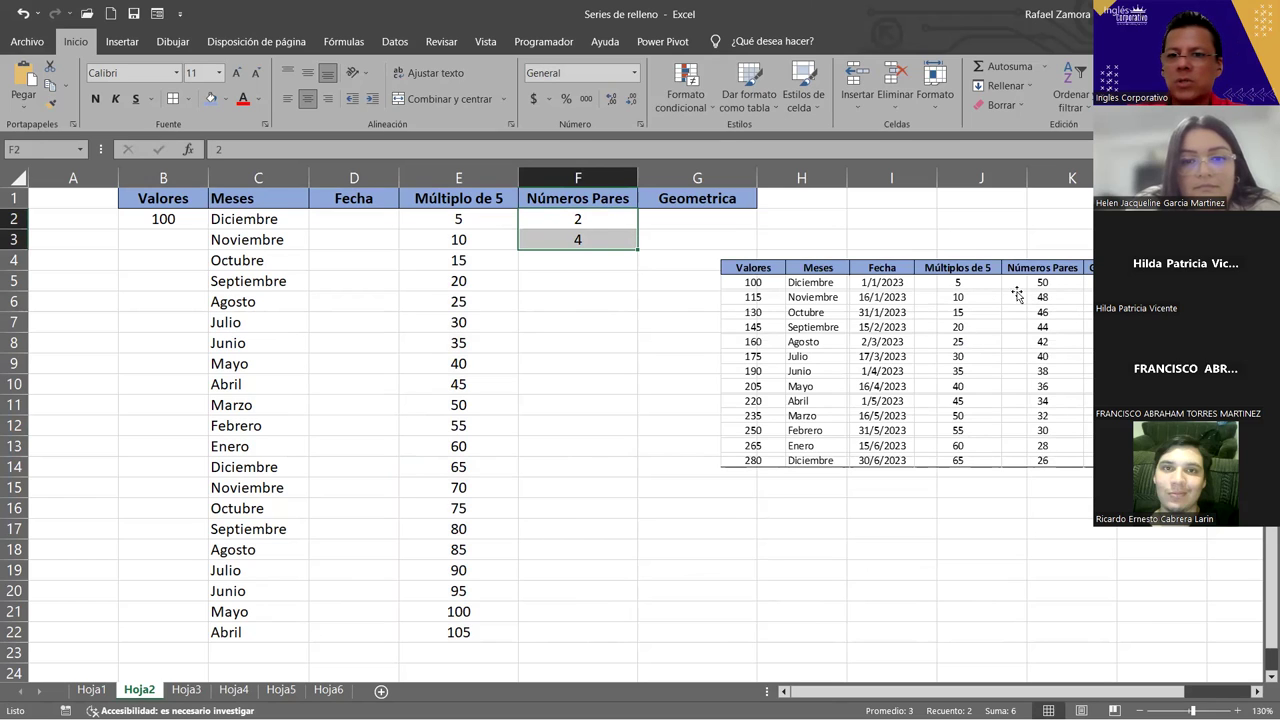
- Replace them with 50 and 48 and fill Números Pares down to 10 in F22
{"action": "left_click", "coordinate": [574, 218]}
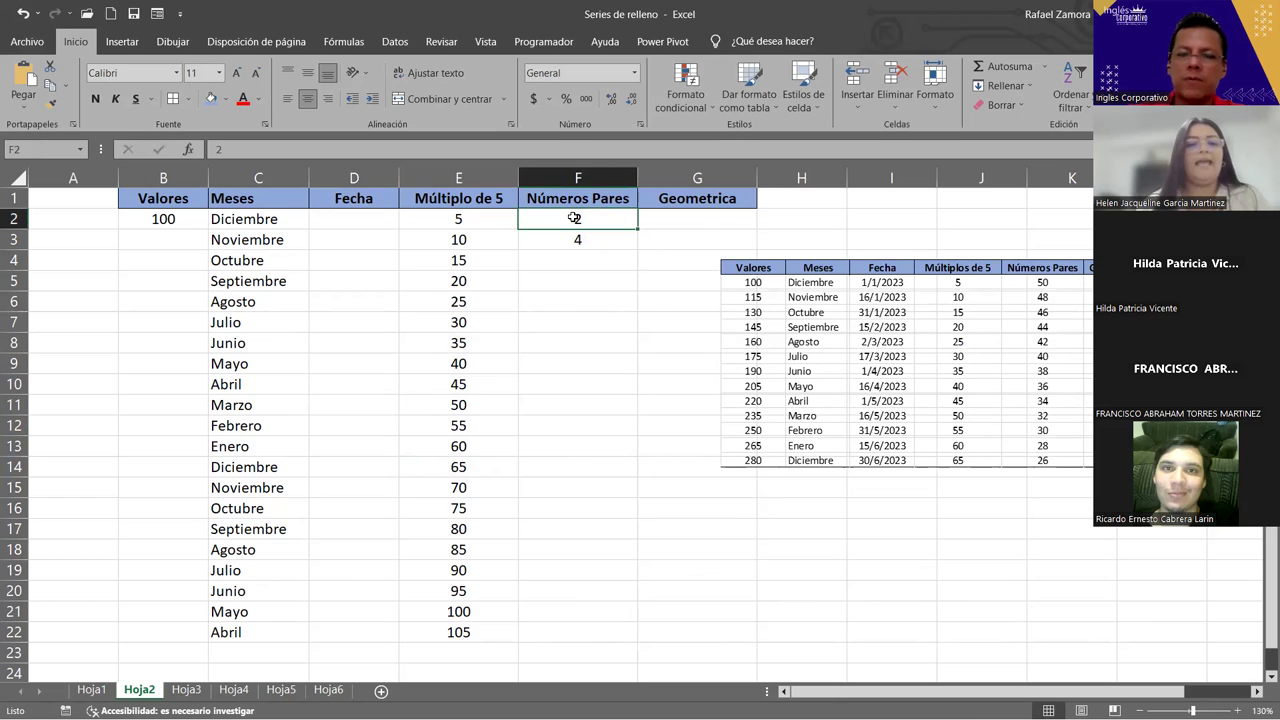
{"action": "type", "text": "50"}
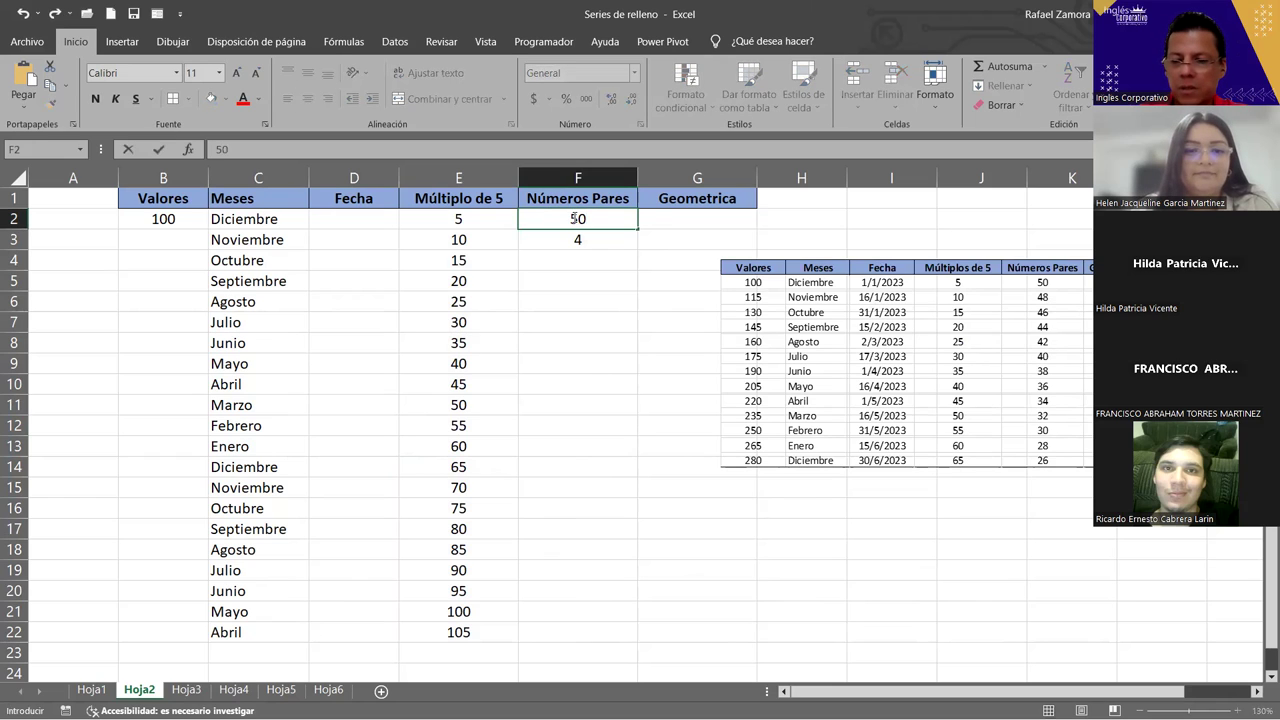
{"action": "key", "text": "Return"}
{"action": "type", "text": "48"}
{"action": "key", "text": "Return"}
{"action": "left_click", "coordinate": [575, 222]}
{"action": "mouse_move", "coordinate": [575, 226]}
{"action": "left_mouse_down"}
{"action": "mouse_move", "coordinate": [636, 288]}
{"action": "mouse_move", "coordinate": [645, 642]}
{"action": "left_mouse_up"}
{"action": "scroll", "coordinate": [781, 561], "scroll_direction": "down", "scroll_amount": 1}
{"action": "scroll", "coordinate": [781, 561], "scroll_direction": "down", "scroll_amount": 2}
{"action": "scroll", "coordinate": [781, 558], "scroll_direction": "up", "scroll_amount": 3}
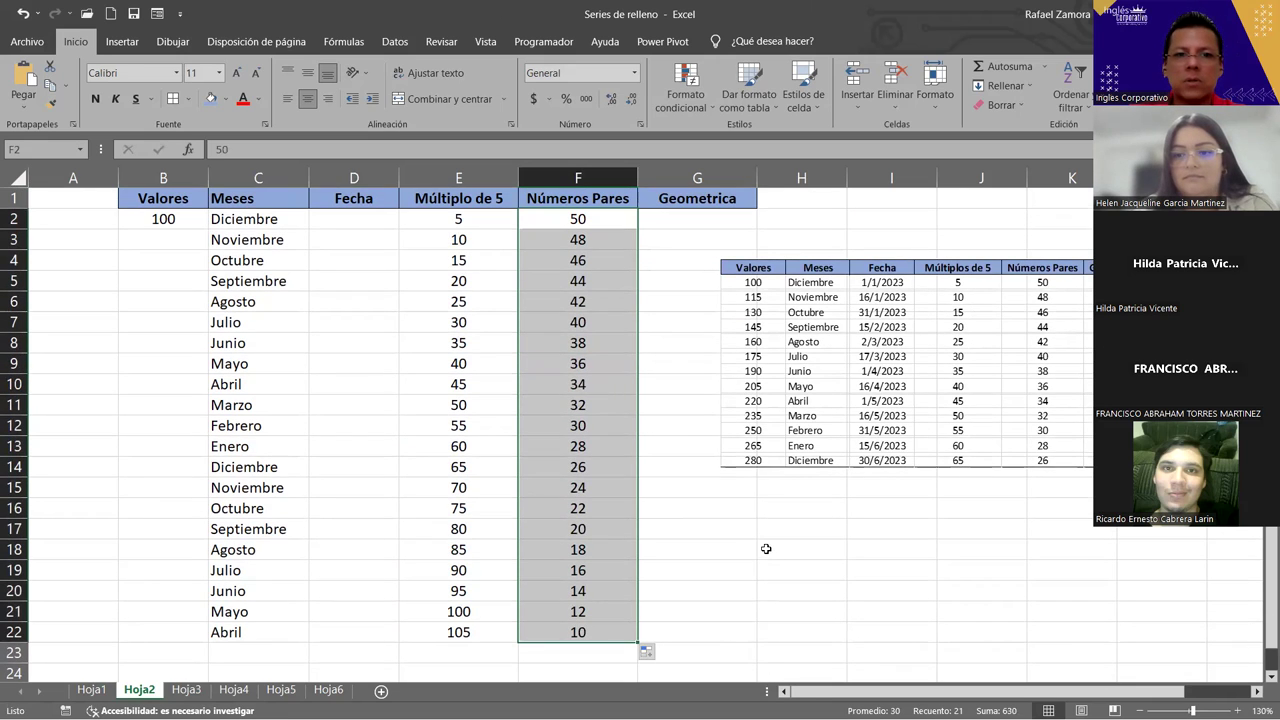
{"action": "left_click_drag", "start_coordinate": [880, 410], "coordinate": [858, 540]}
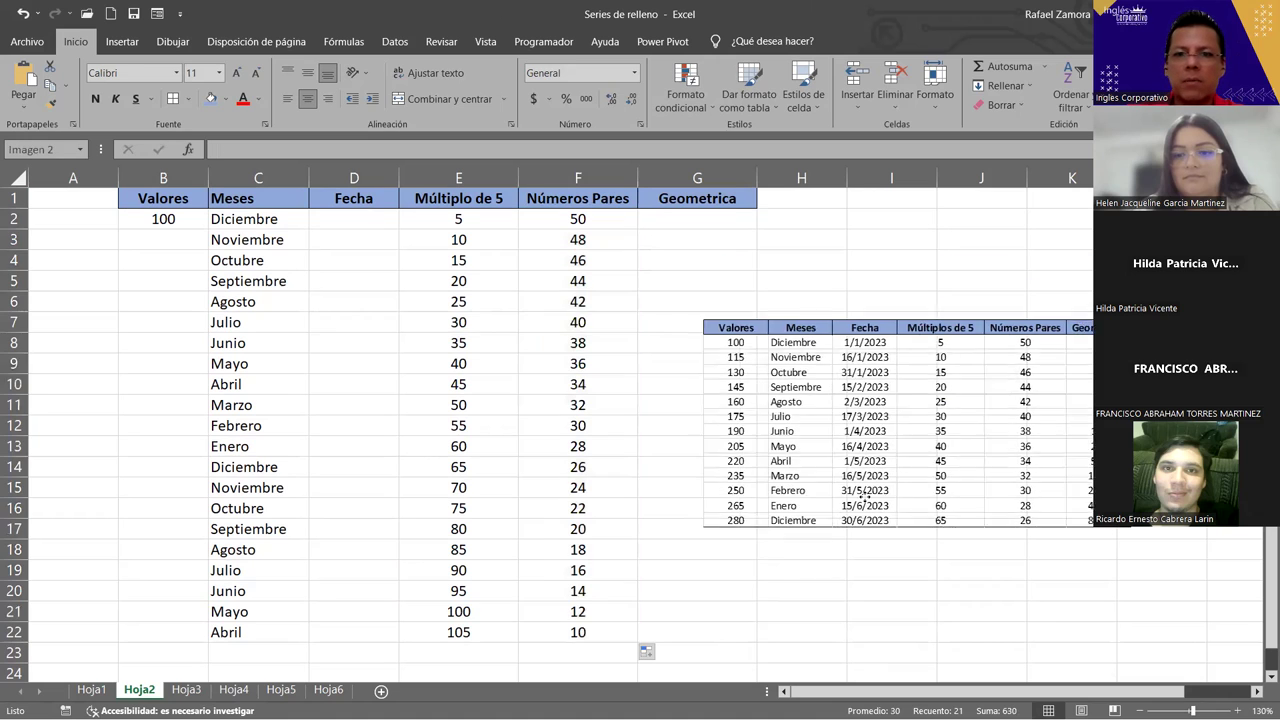
- Enter 1-1-2023 as the start date in D2 and select D2 through D22
{"action": "left_click", "coordinate": [367, 214]}
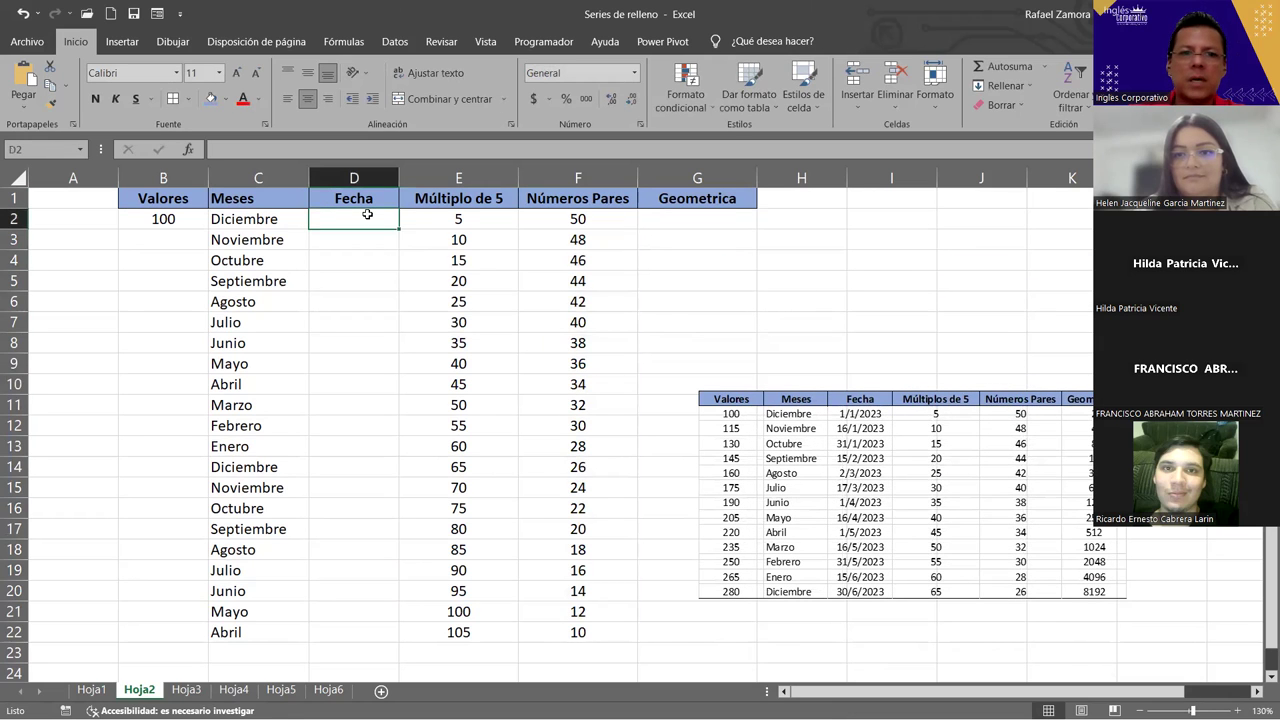
{"action": "type", "text": "1-1-2023"}
{"action": "key", "text": "Return"}
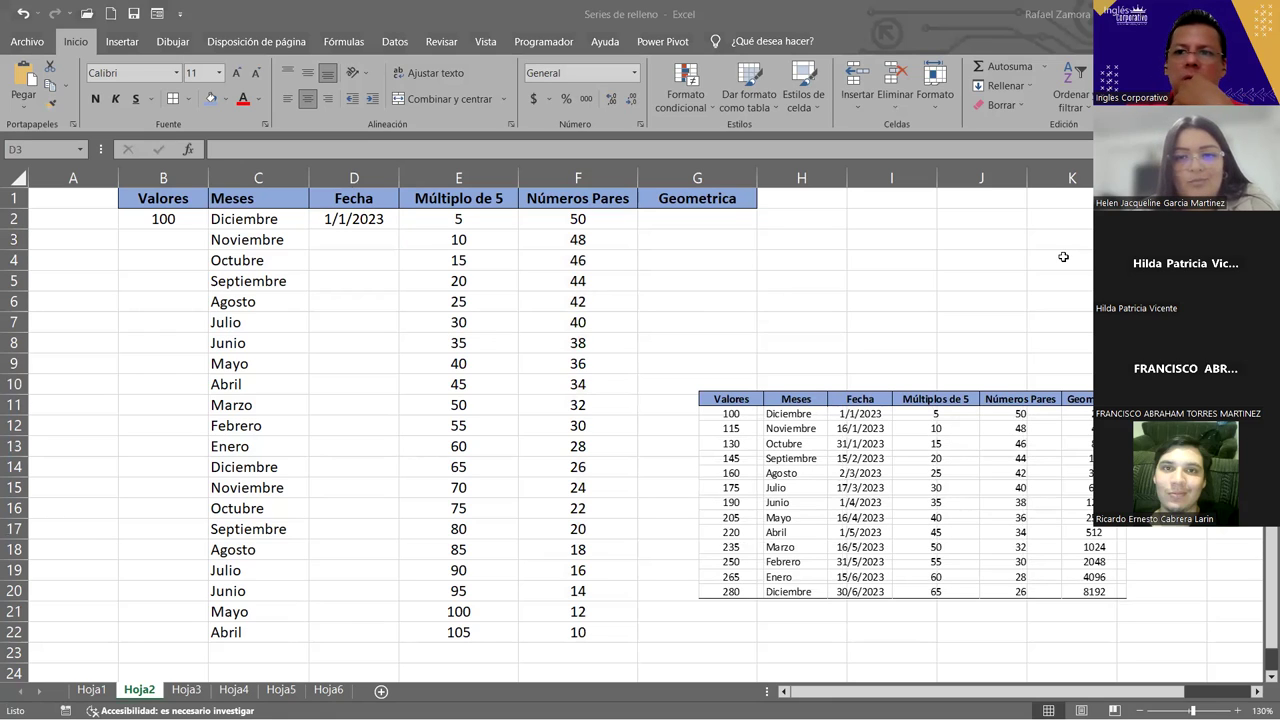
{"action": "left_click_drag", "start_coordinate": [352, 219], "coordinate": [334, 621]}
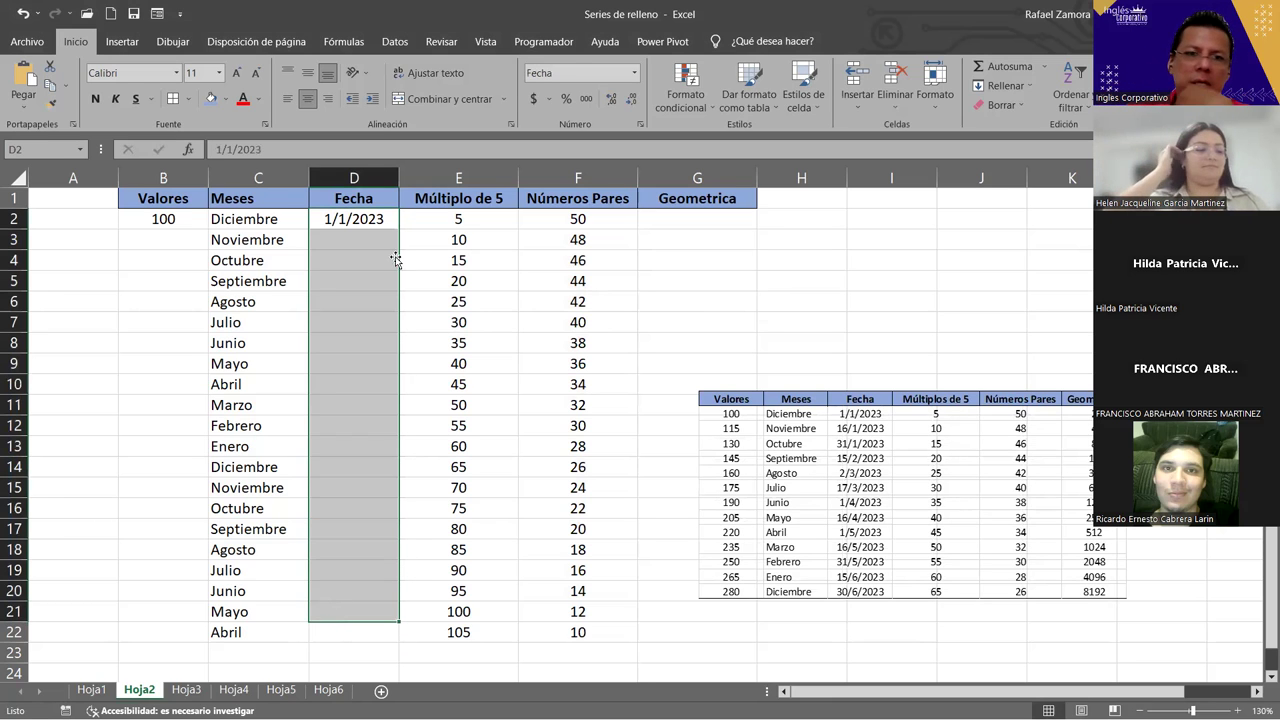
{"action": "left_click", "coordinate": [370, 221]}
{"action": "left_click_drag", "start_coordinate": [370, 221], "coordinate": [359, 632]}
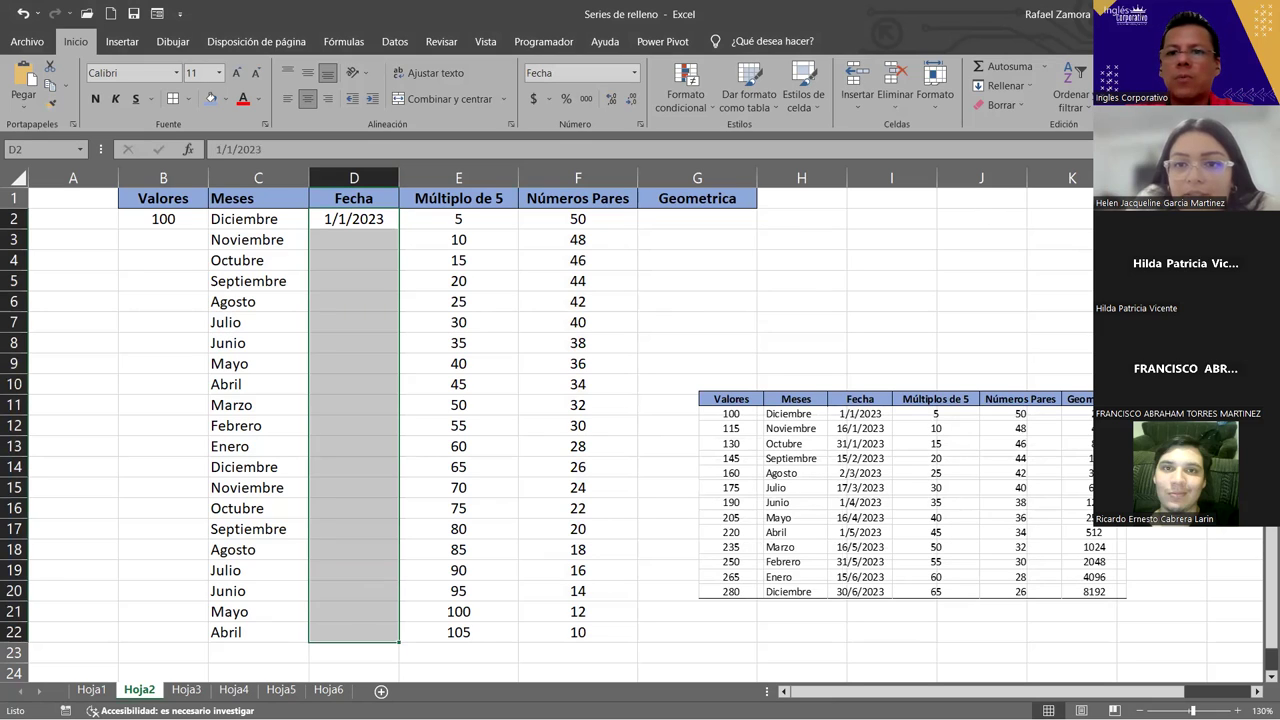
- Fill D2:D22 with a Series of dates stepping 15 days from 1/1/2023
{"action": "left_click", "coordinate": [1038, 85]}
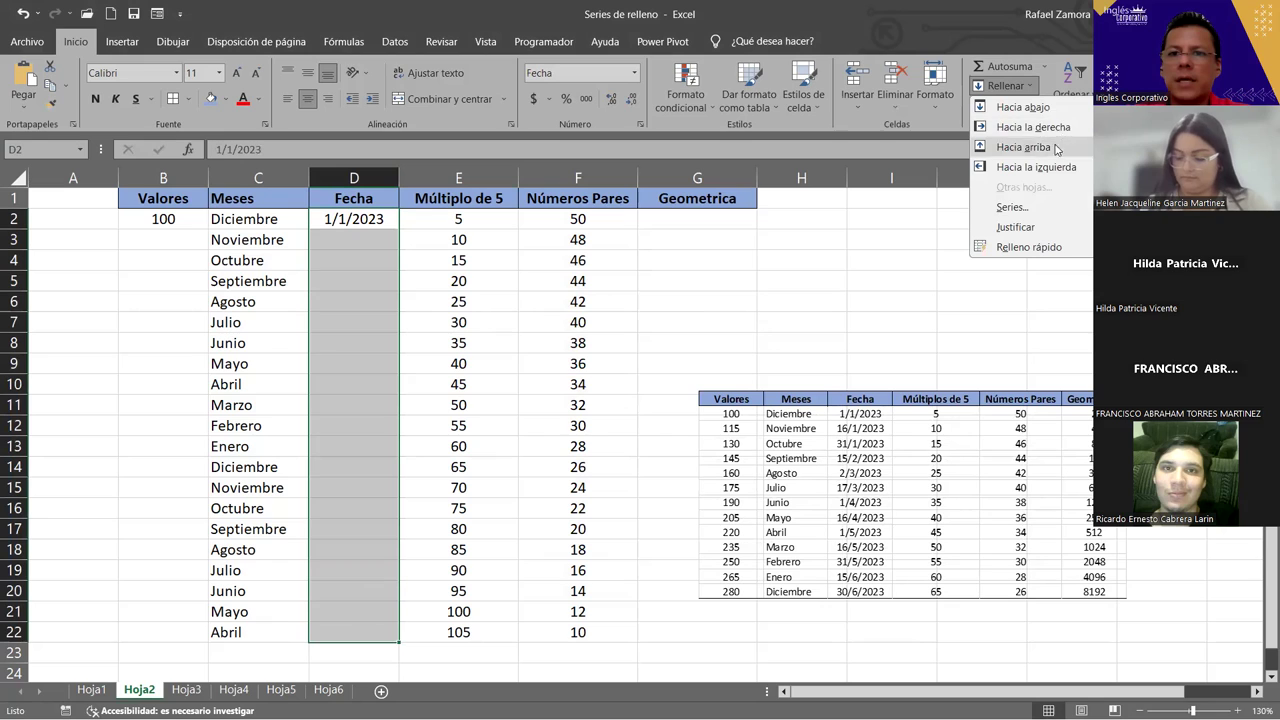
{"action": "left_click", "coordinate": [1012, 207]}
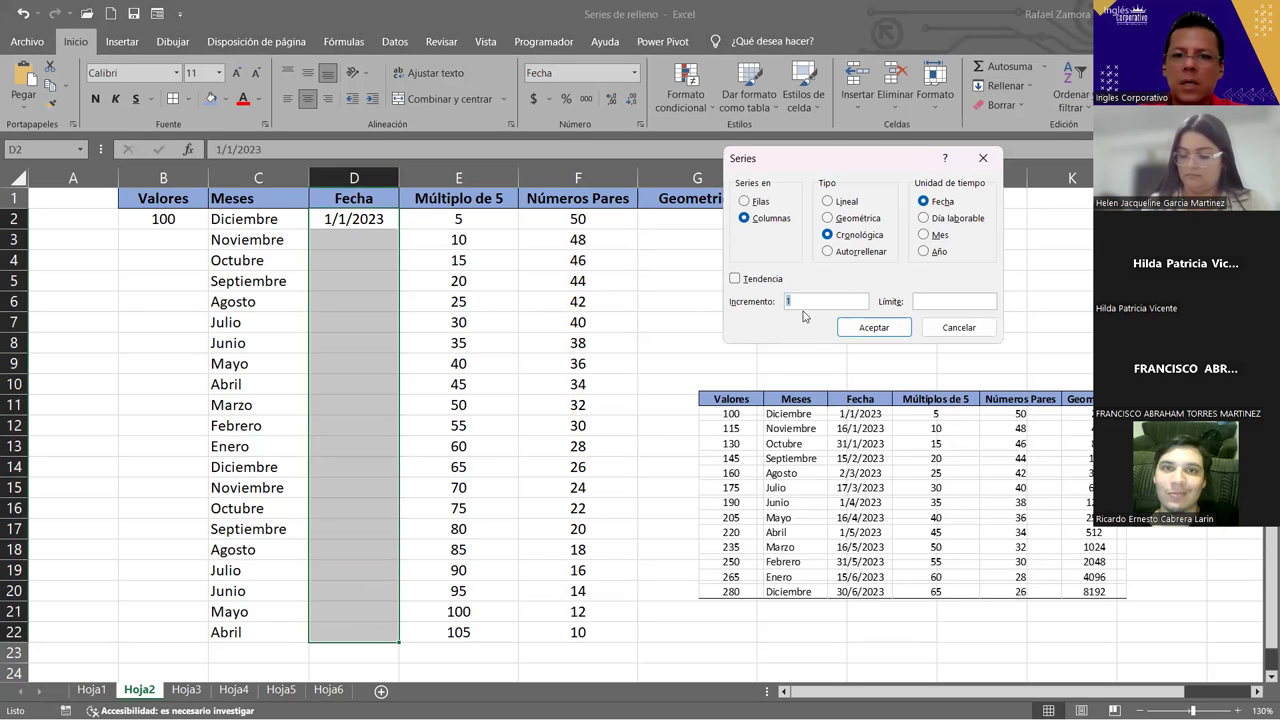
{"action": "type", "text": "15"}
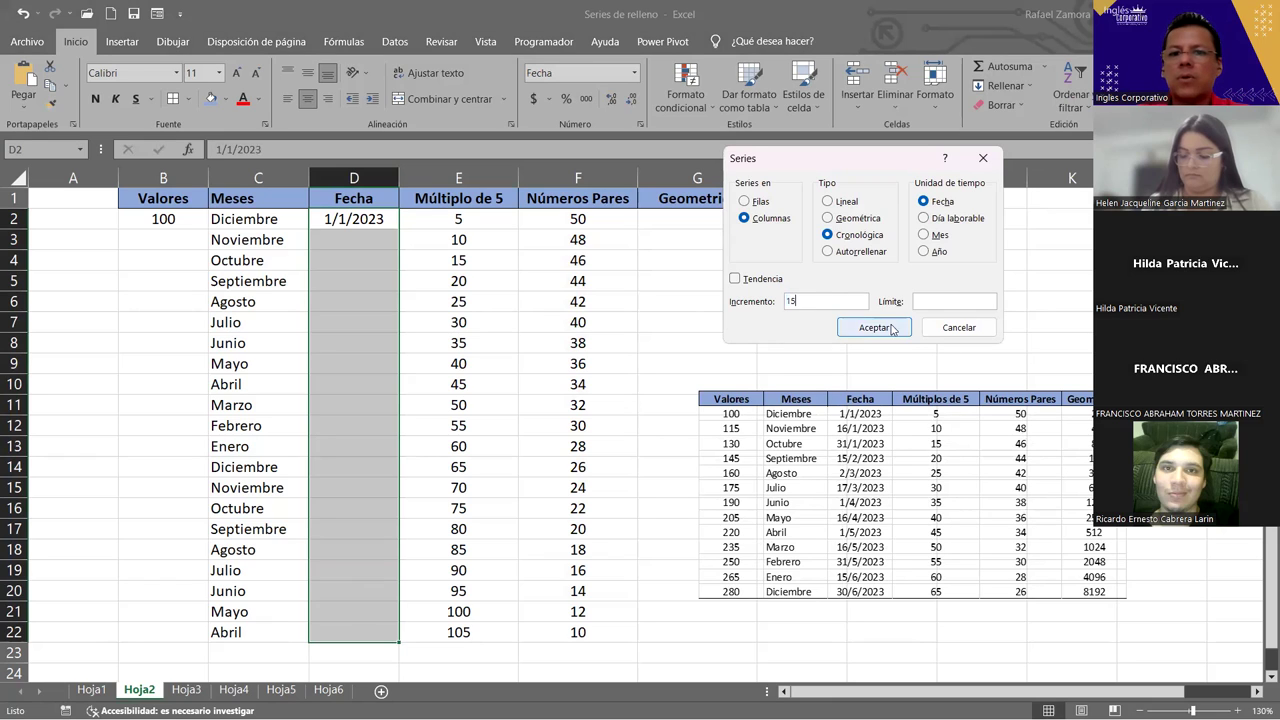
{"action": "left_click", "coordinate": [874, 327]}
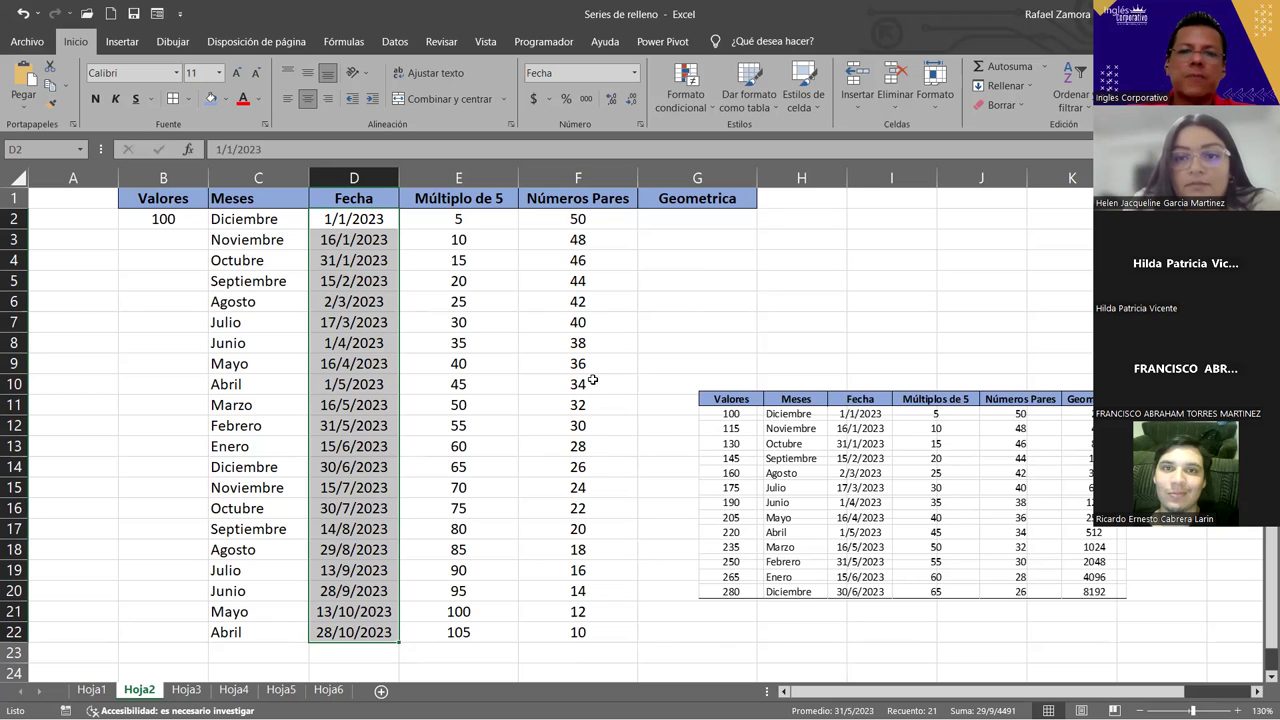
- Select B2:B22 and fill it as a linear series with increment 15, reaching 400
{"action": "left_click", "coordinate": [180, 220]}
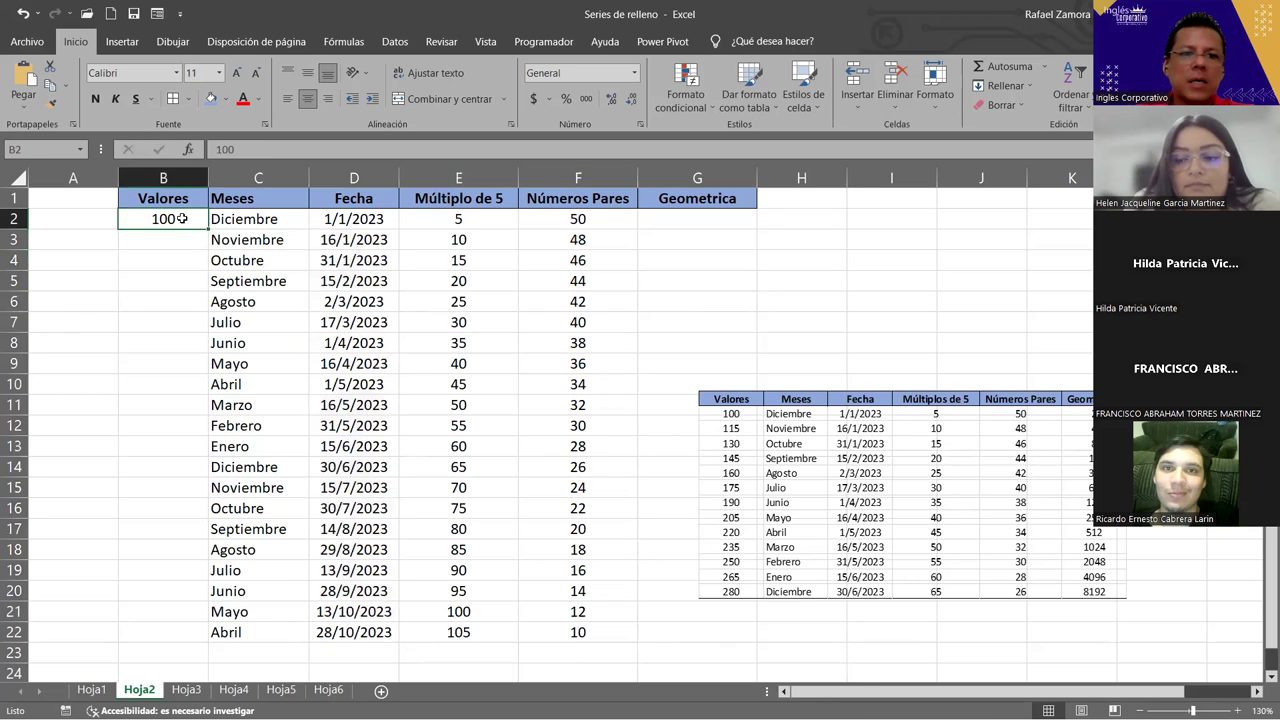
{"action": "left_click_drag", "start_coordinate": [181, 218], "coordinate": [201, 639]}
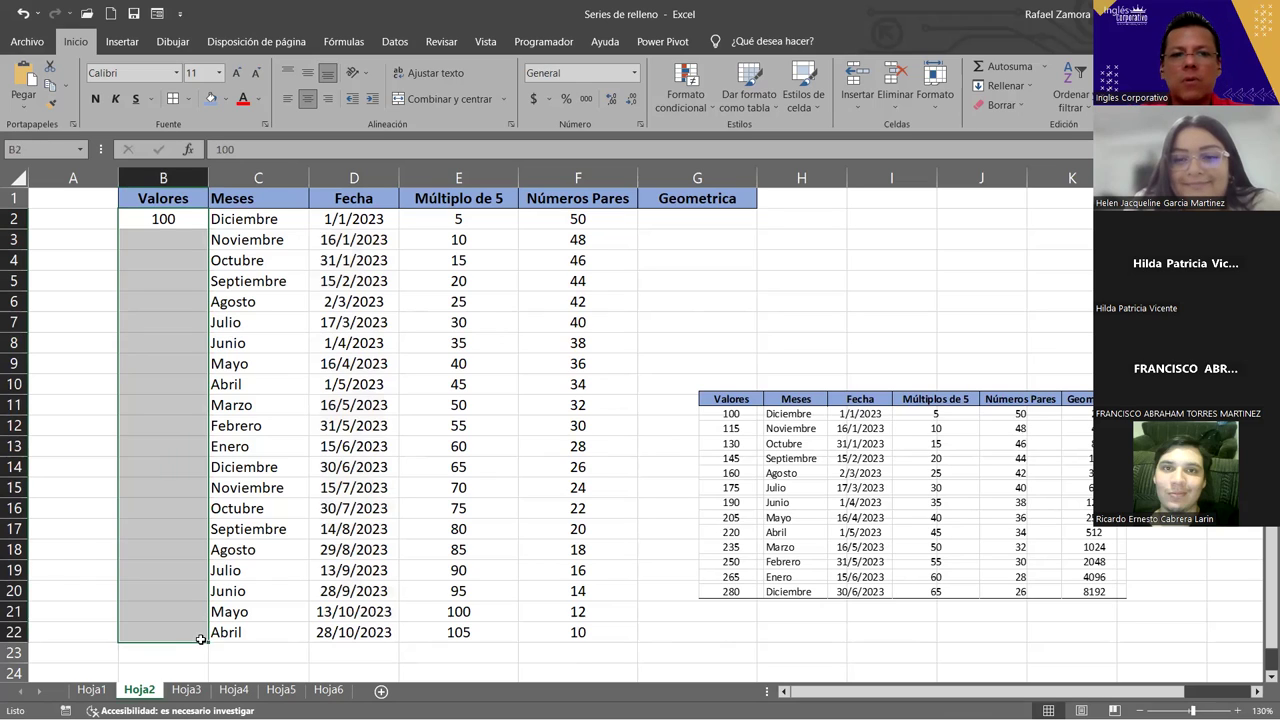
{"action": "left_click", "coordinate": [1033, 87]}
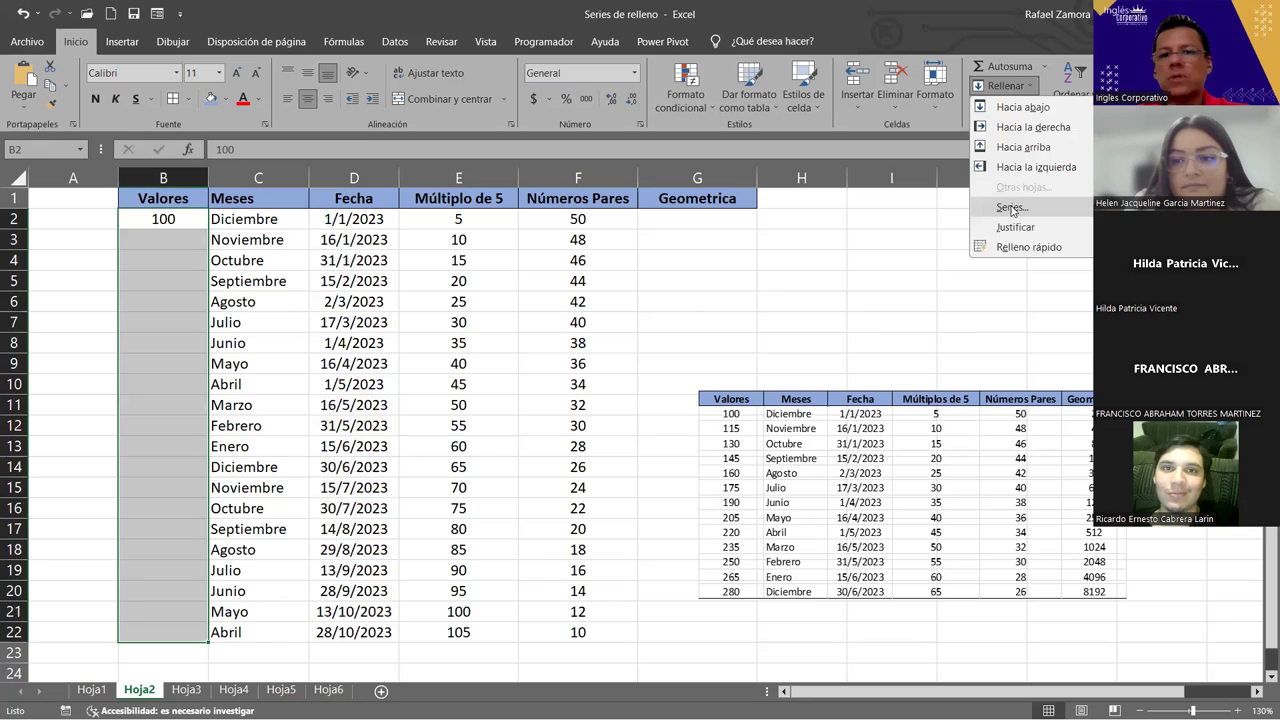
{"action": "left_click", "coordinate": [1011, 208]}
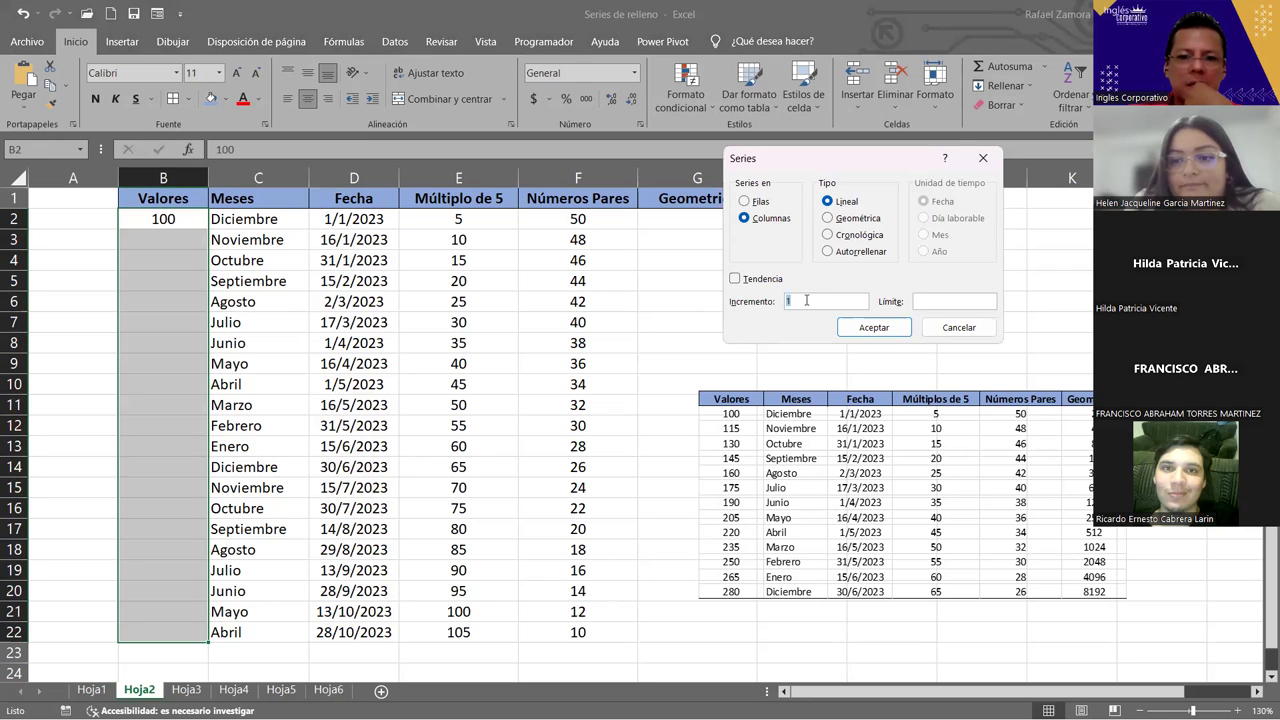
{"action": "type", "text": "15"}
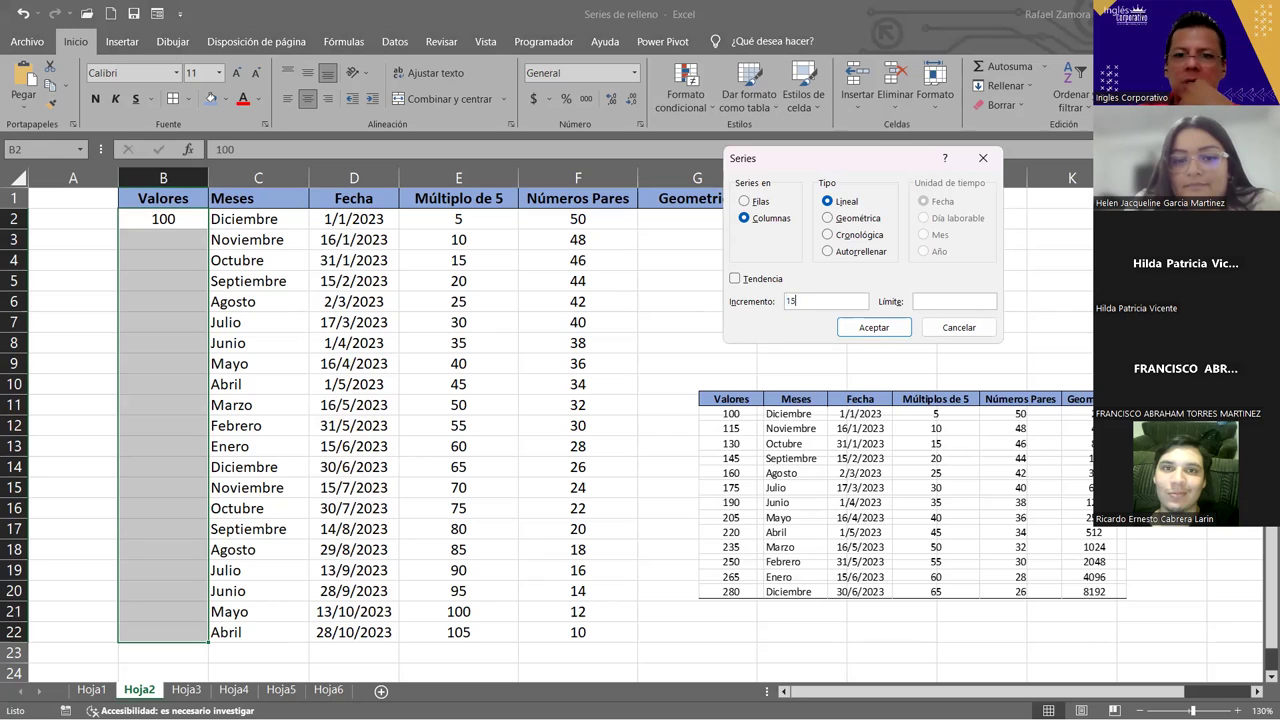
{"action": "left_click", "coordinate": [874, 328]}
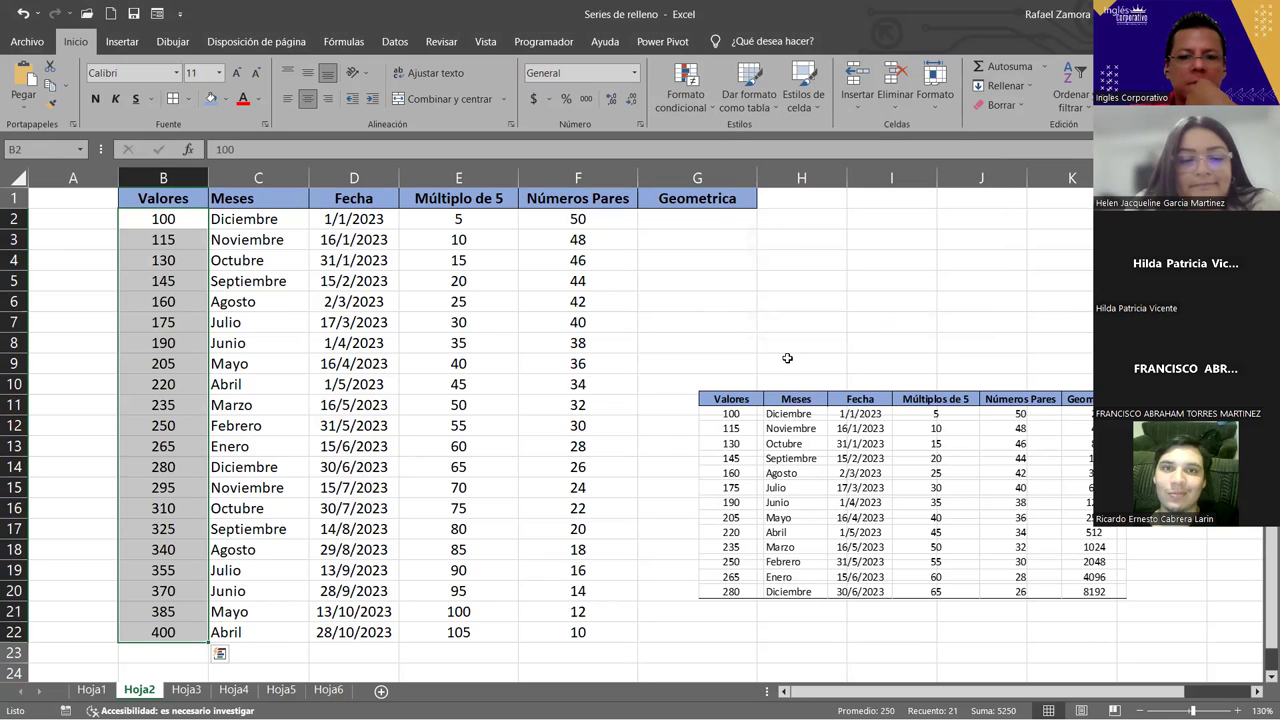
{"action": "left_click", "coordinate": [381, 402]}
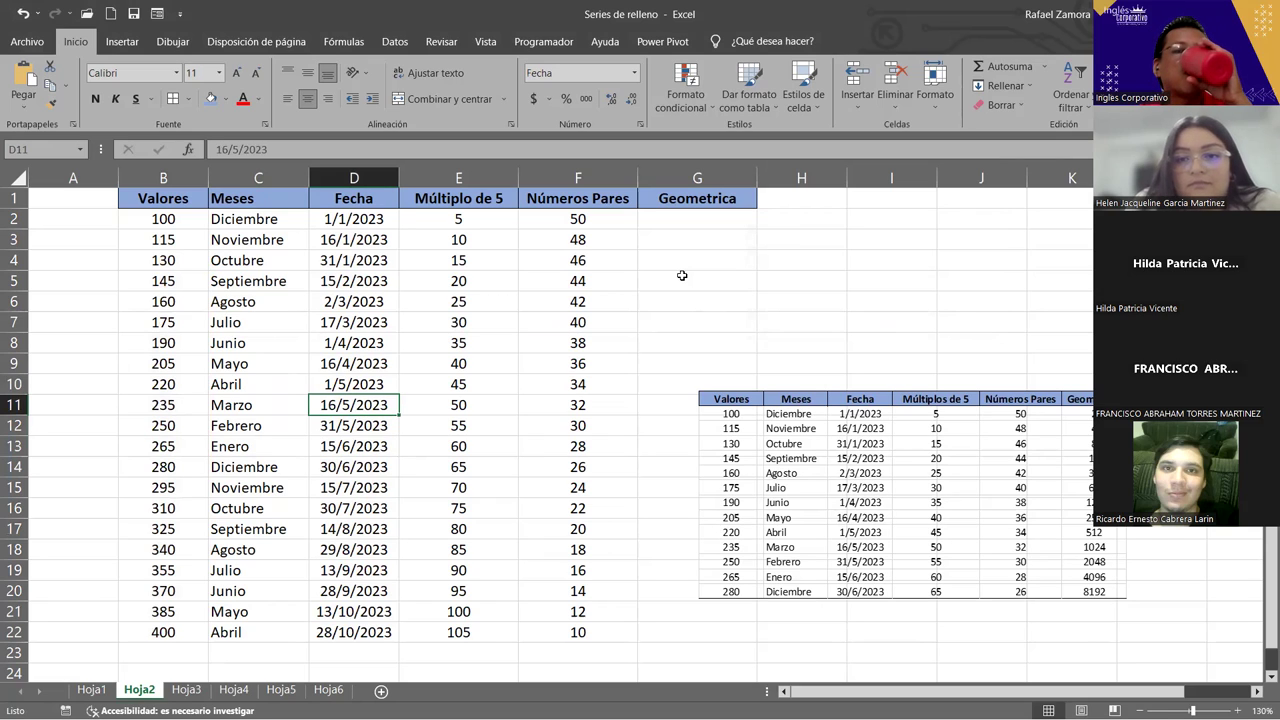
- Undo the step-15 fill in Valores and reselect B2:B22 for a new series
{"action": "left_click", "coordinate": [700, 220]}
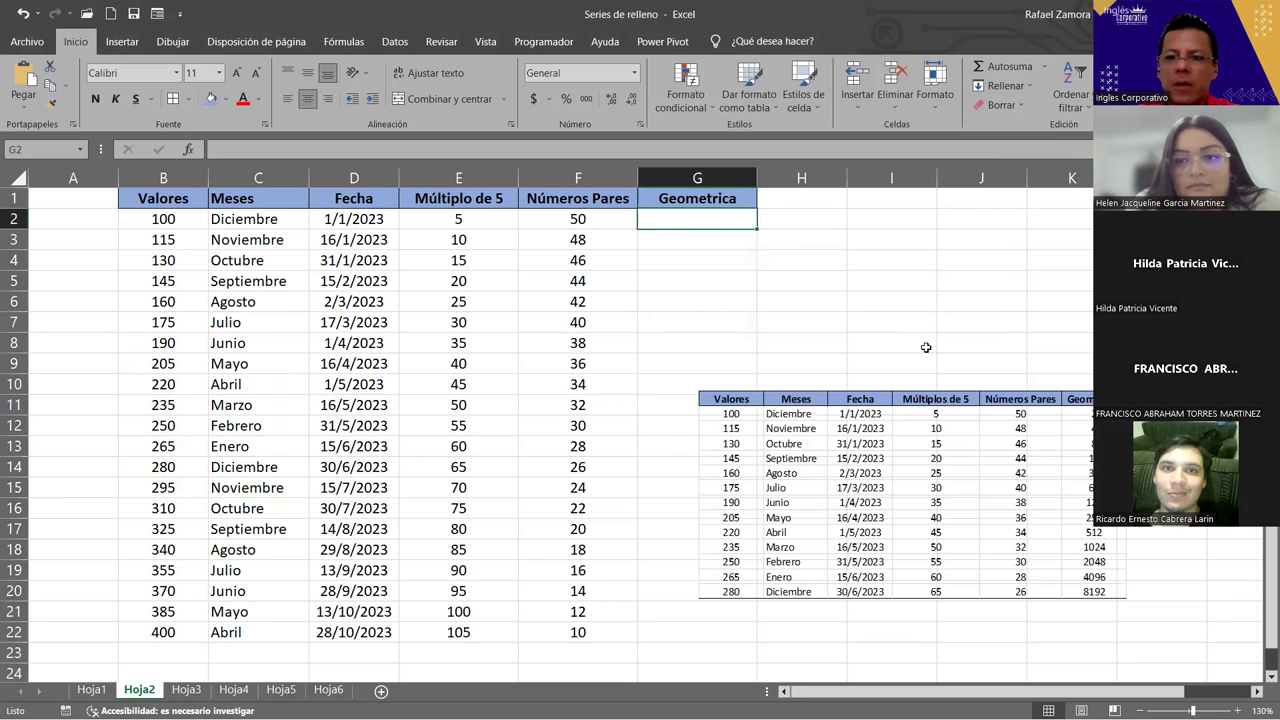
{"action": "key", "text": "ctrl+z"}
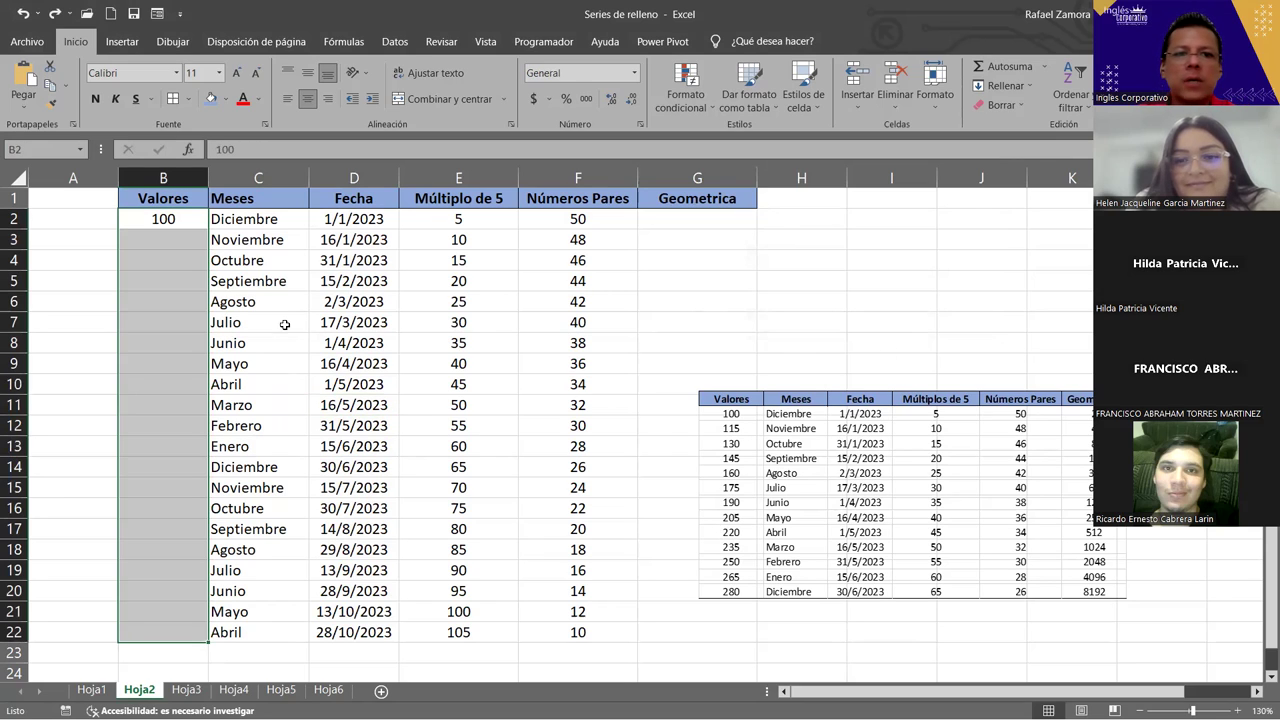
{"action": "left_click", "coordinate": [175, 316]}
{"action": "left_click", "coordinate": [194, 222]}
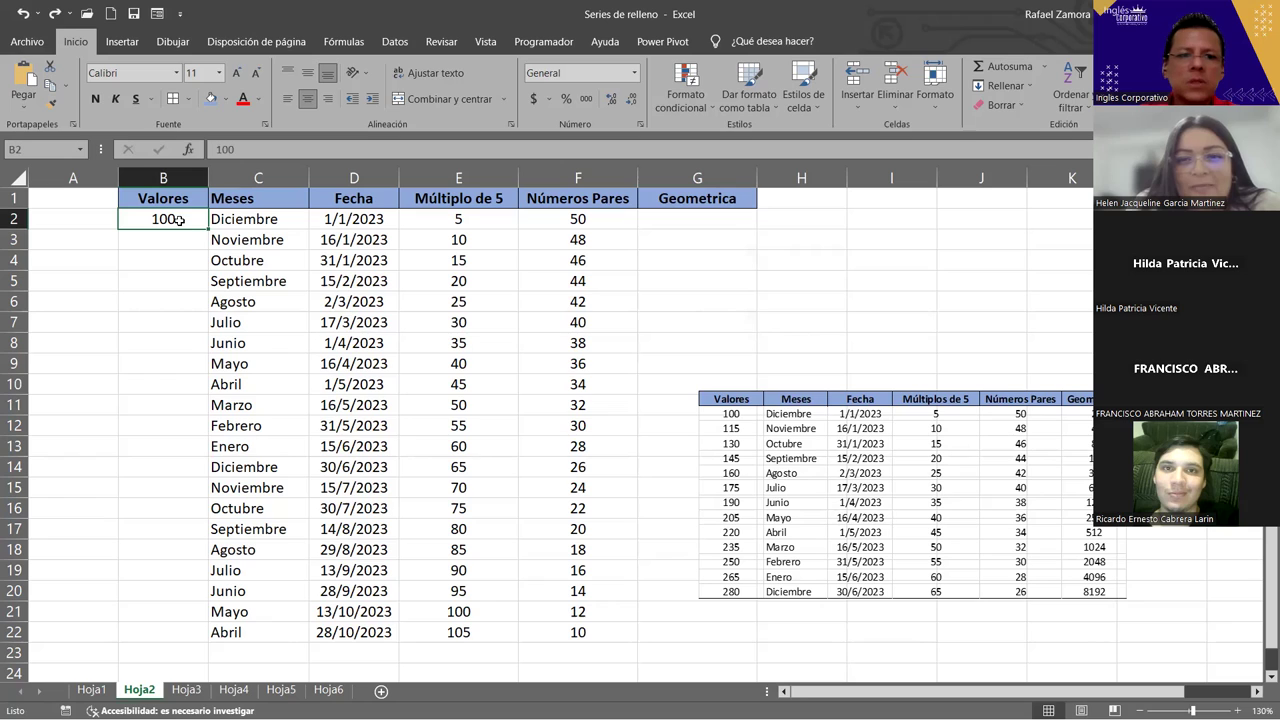
{"action": "left_click_drag", "start_coordinate": [176, 220], "coordinate": [166, 616]}
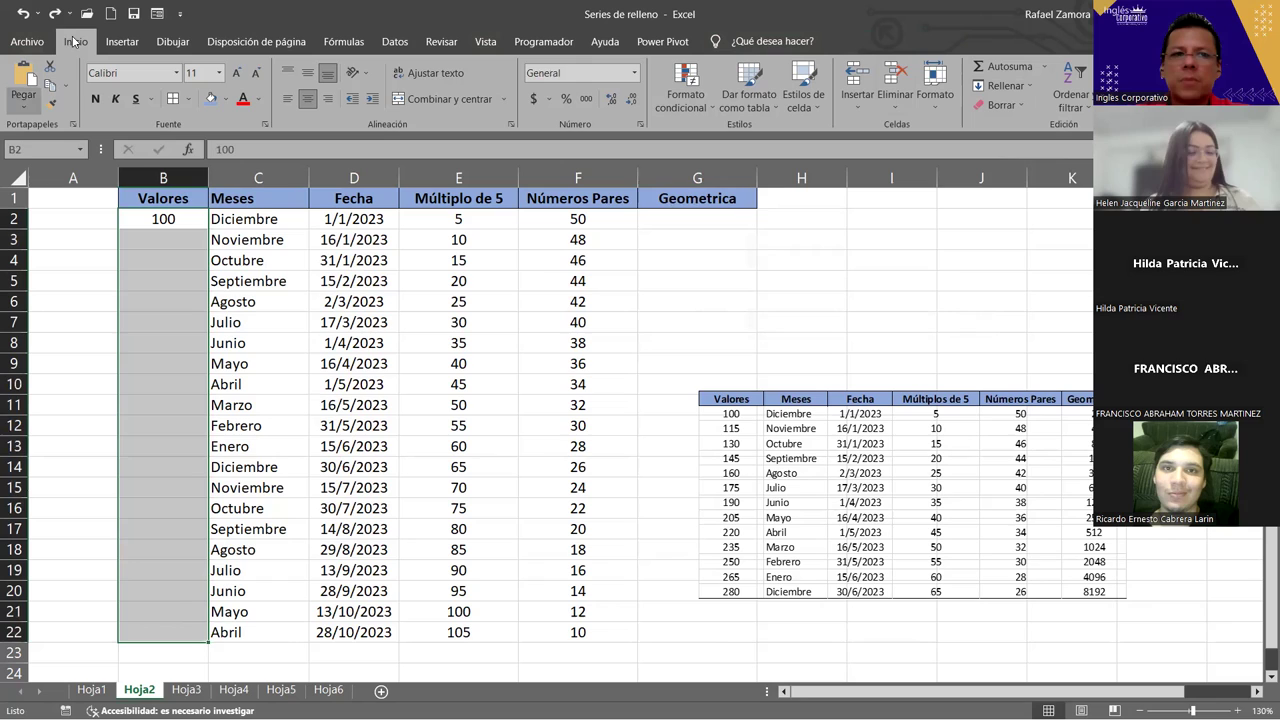
- Fill B2:B22 as a series with increment 15, giving 100 through 400
{"action": "left_click", "coordinate": [1033, 88]}
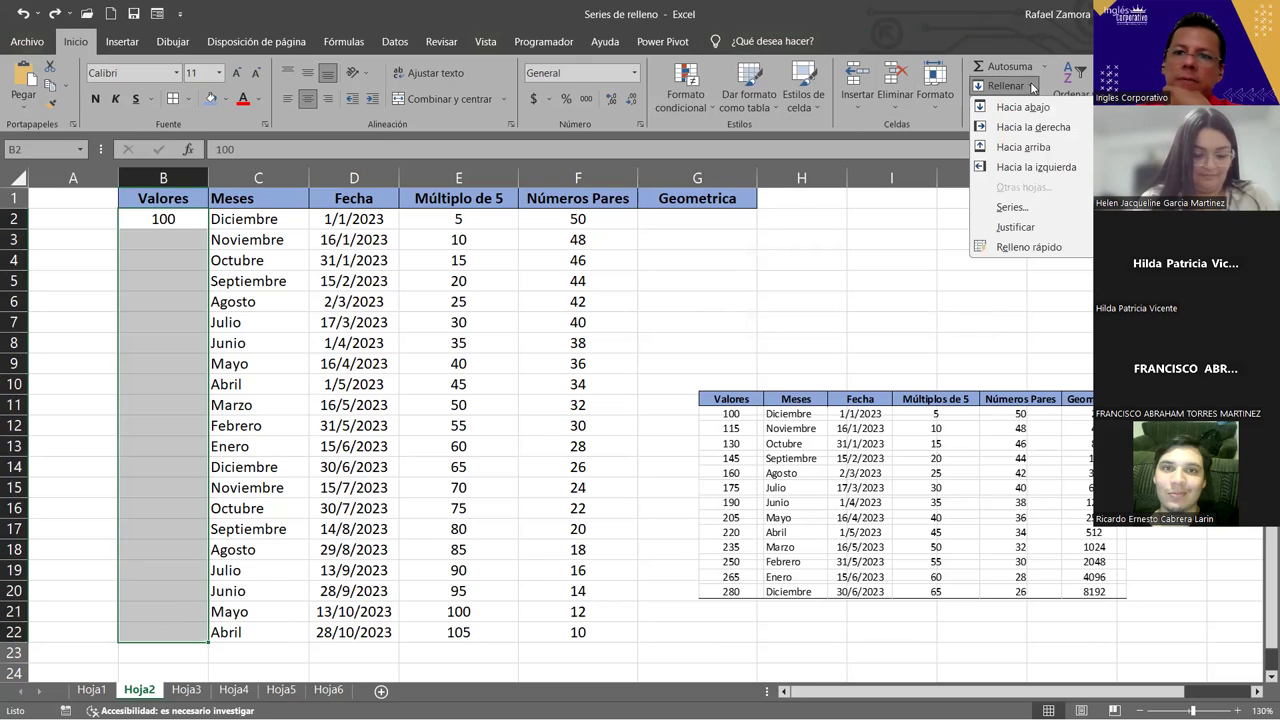
{"action": "left_click", "coordinate": [1012, 207]}
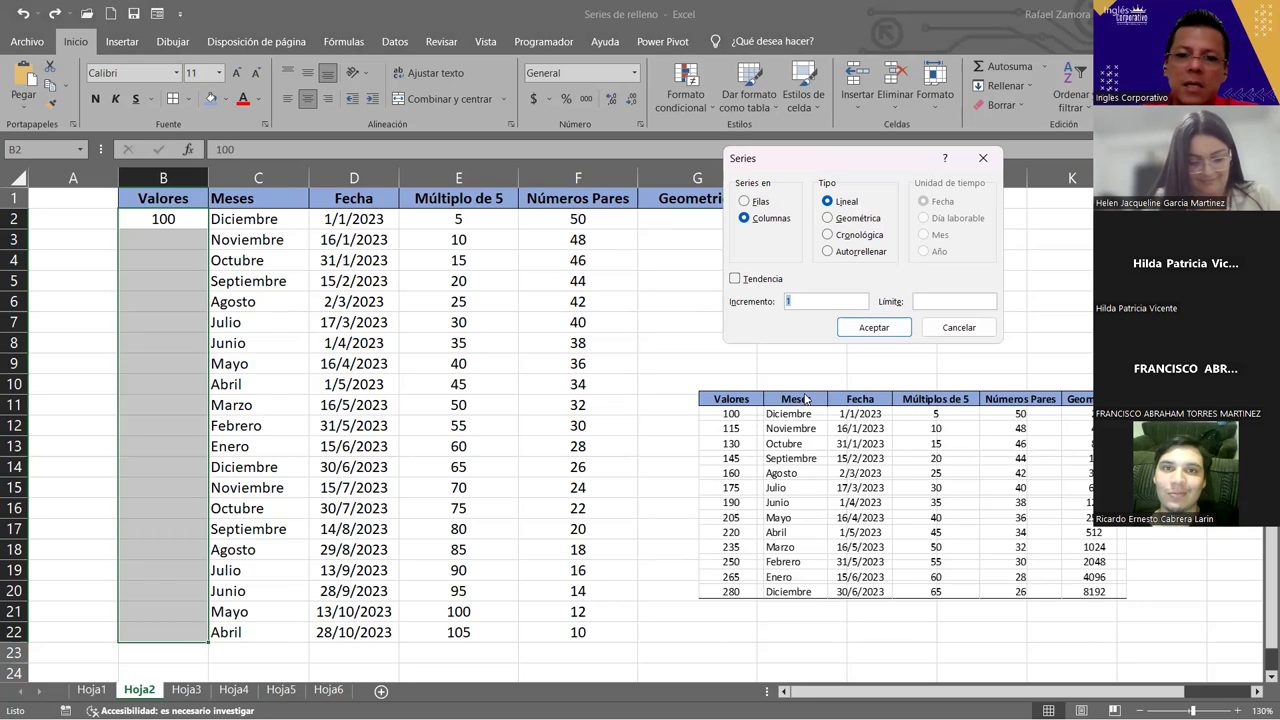
{"action": "type", "text": "15"}
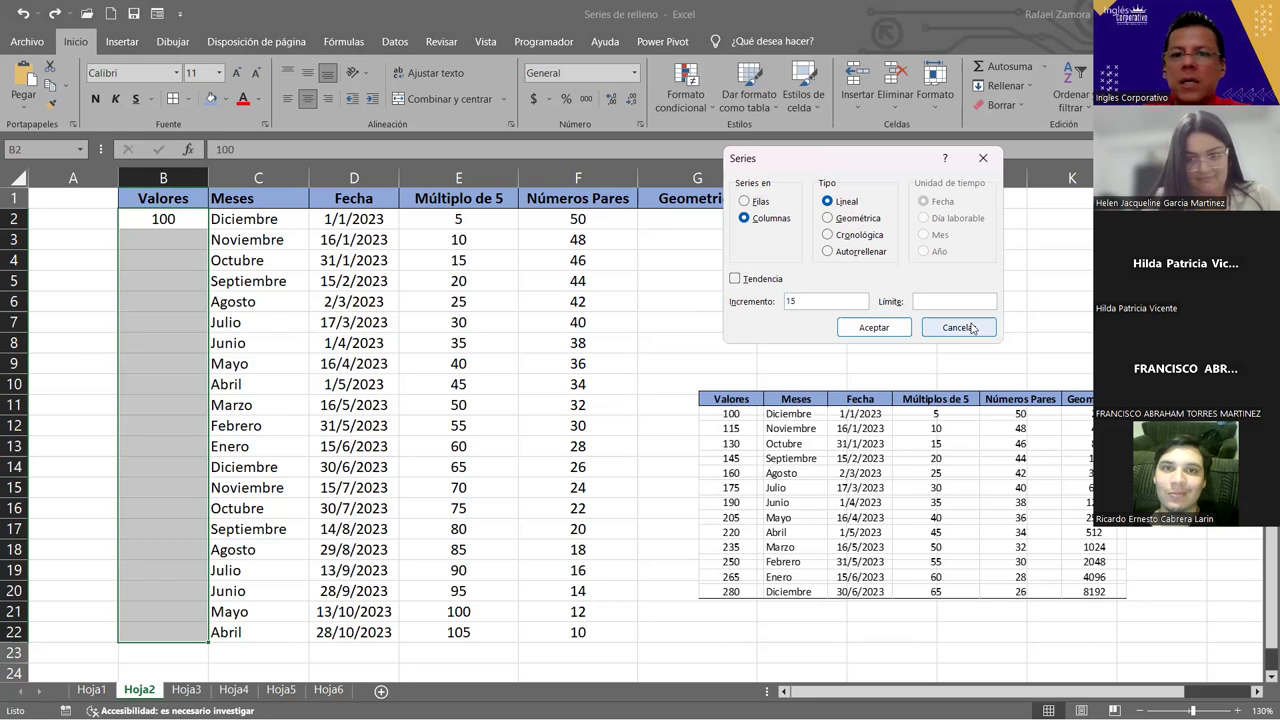
{"action": "left_click", "coordinate": [874, 328]}
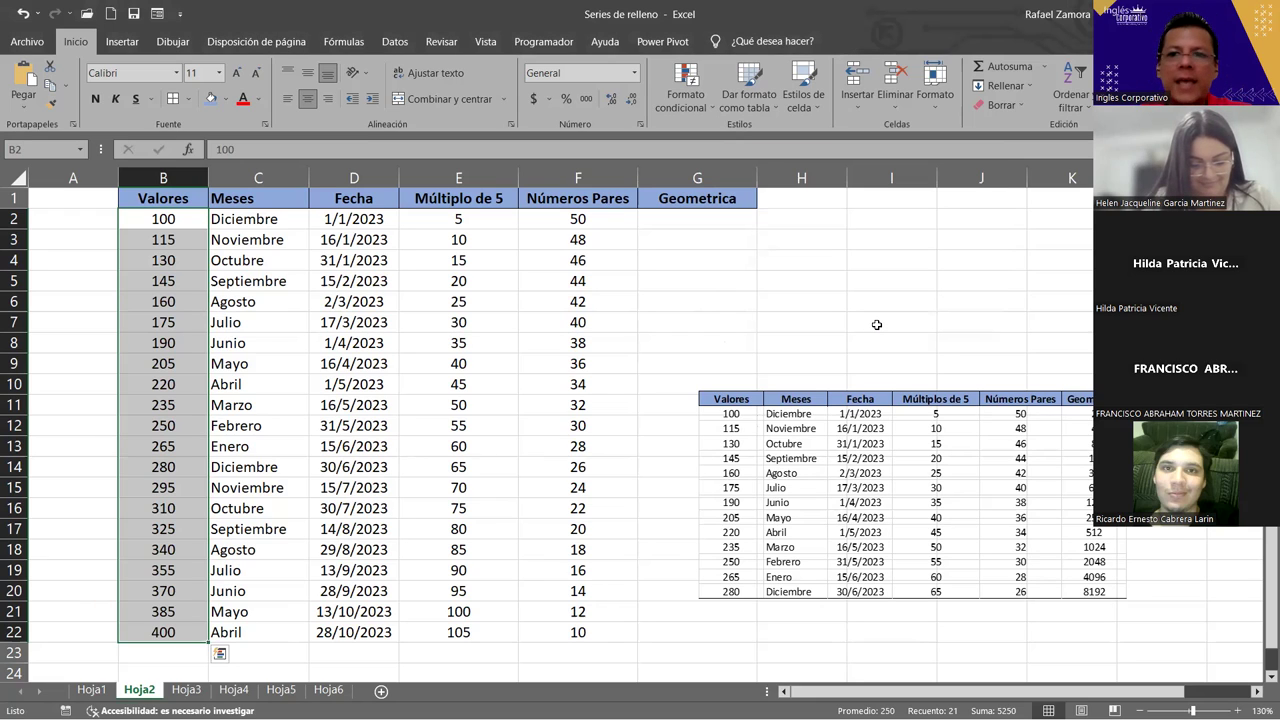
- Reopen the Series dialog, cancel it without changes, and select cell D2
{"action": "left_click", "coordinate": [1030, 92]}
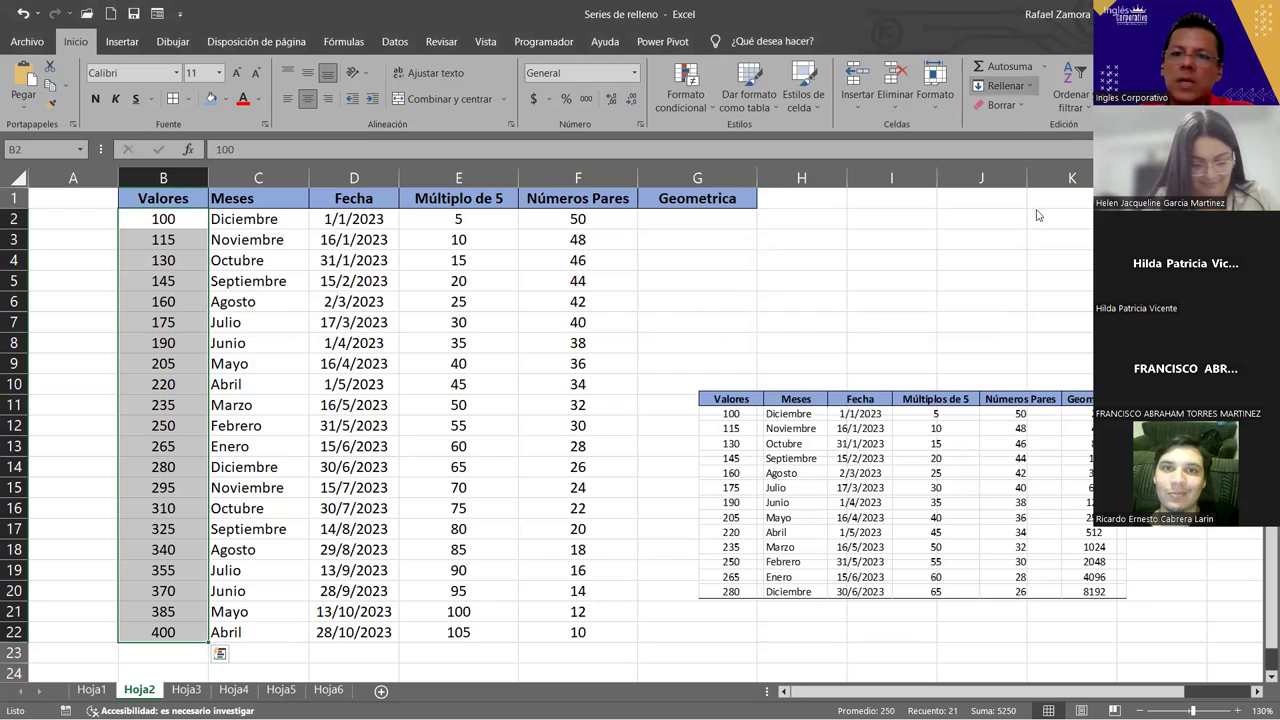
{"action": "left_click", "coordinate": [1012, 207]}
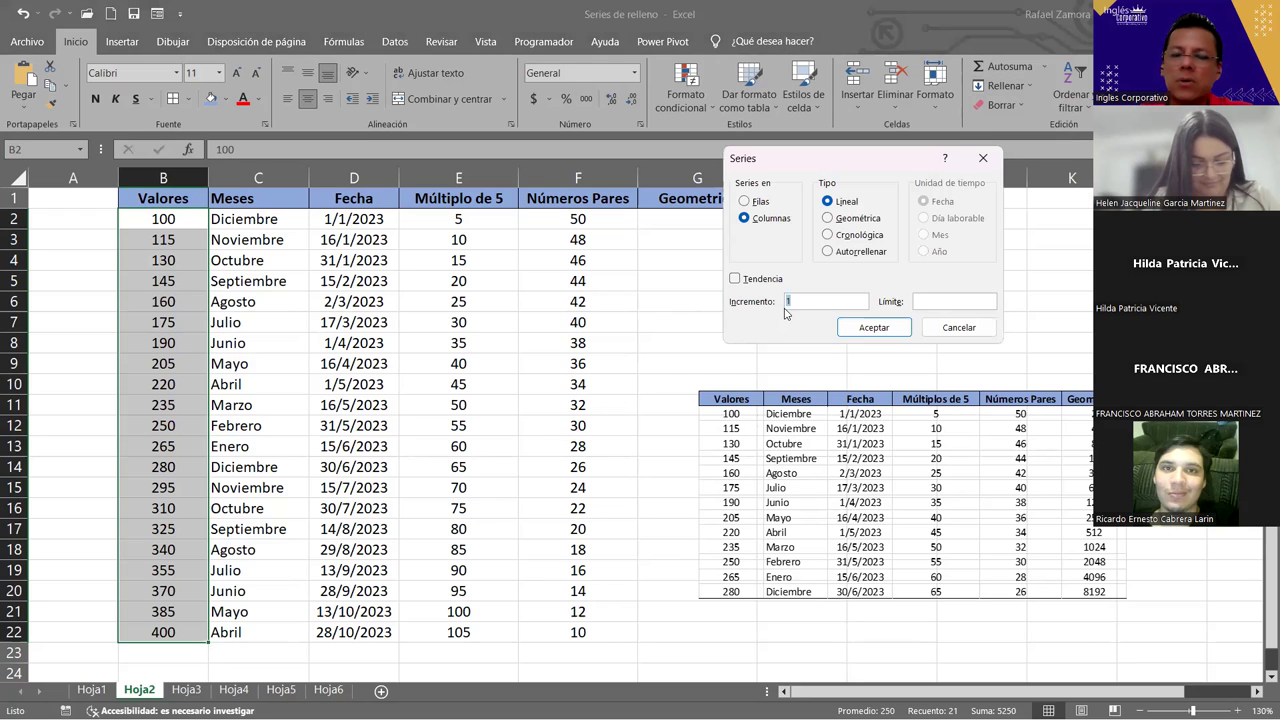
{"action": "left_click", "coordinate": [958, 327]}
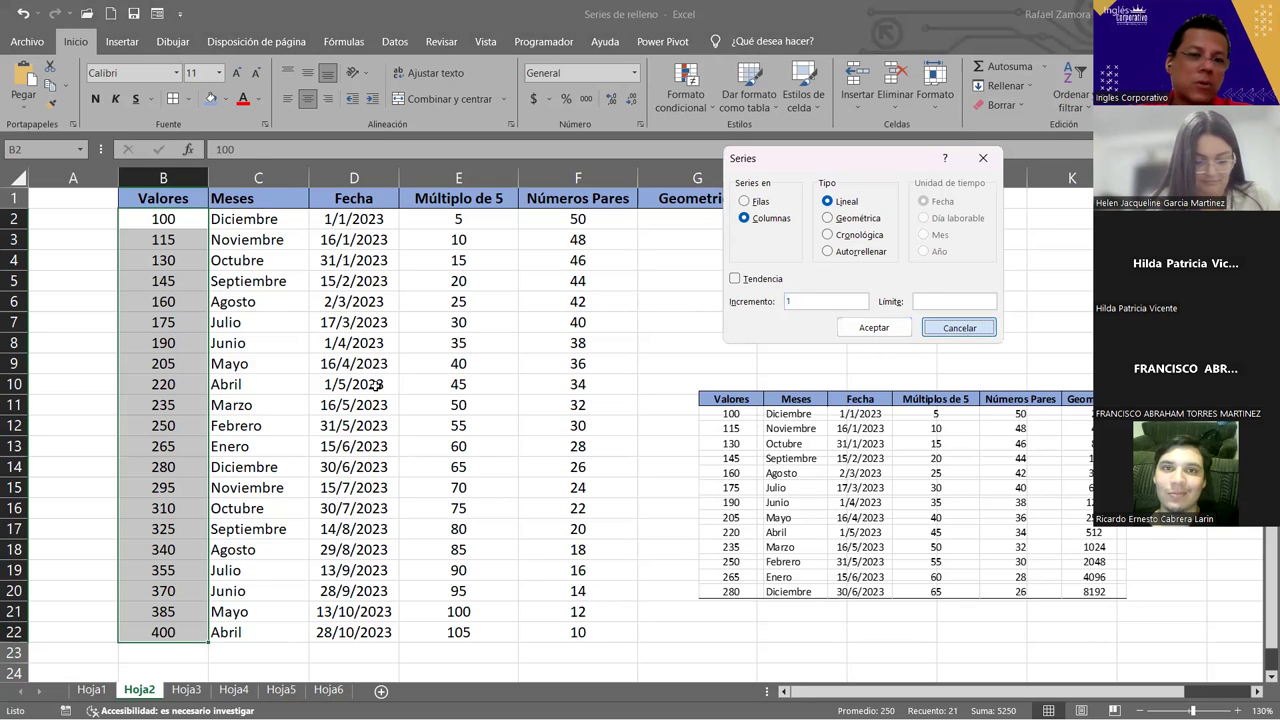
{"action": "left_click", "coordinate": [376, 386]}
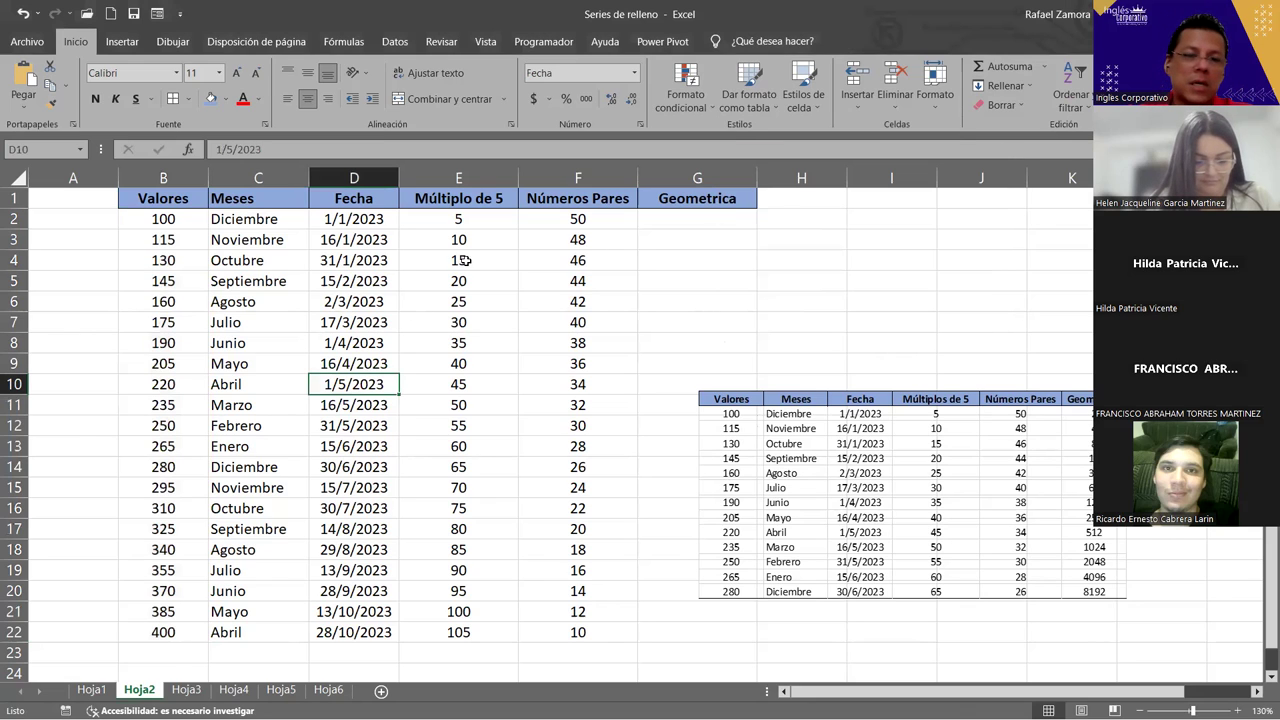
{"action": "left_click", "coordinate": [376, 221]}
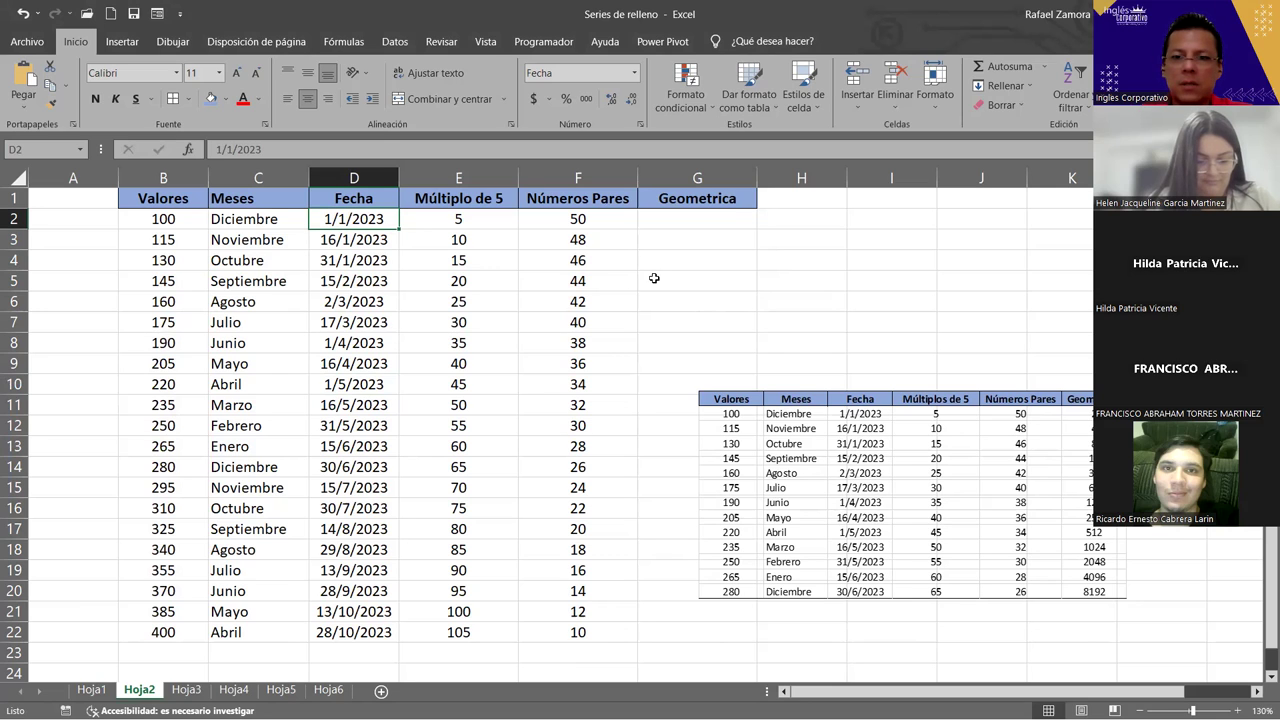
- Move the reference table picture over columns B–F
{"action": "left_click_drag", "start_coordinate": [758, 392], "coordinate": [852, 383]}
{"action": "left_click", "coordinate": [711, 213]}
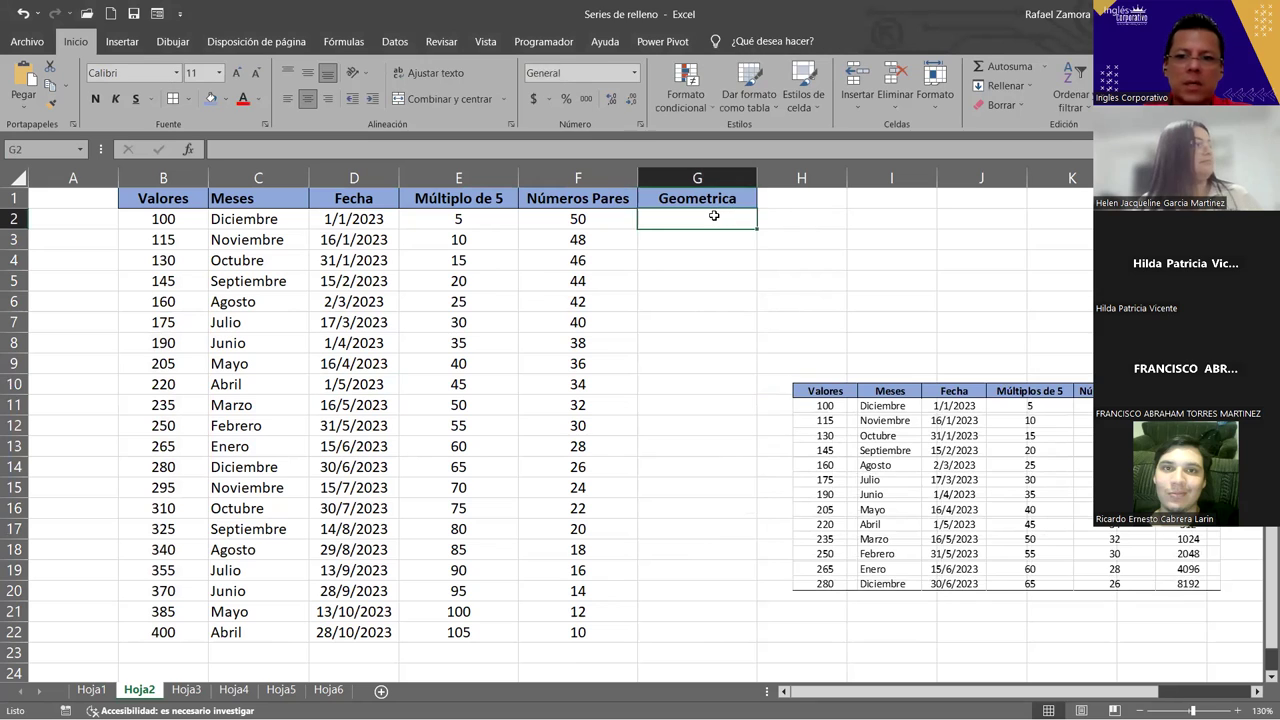
{"action": "left_click", "coordinate": [966, 440]}
{"action": "left_click_drag", "start_coordinate": [966, 440], "coordinate": [354, 422]}
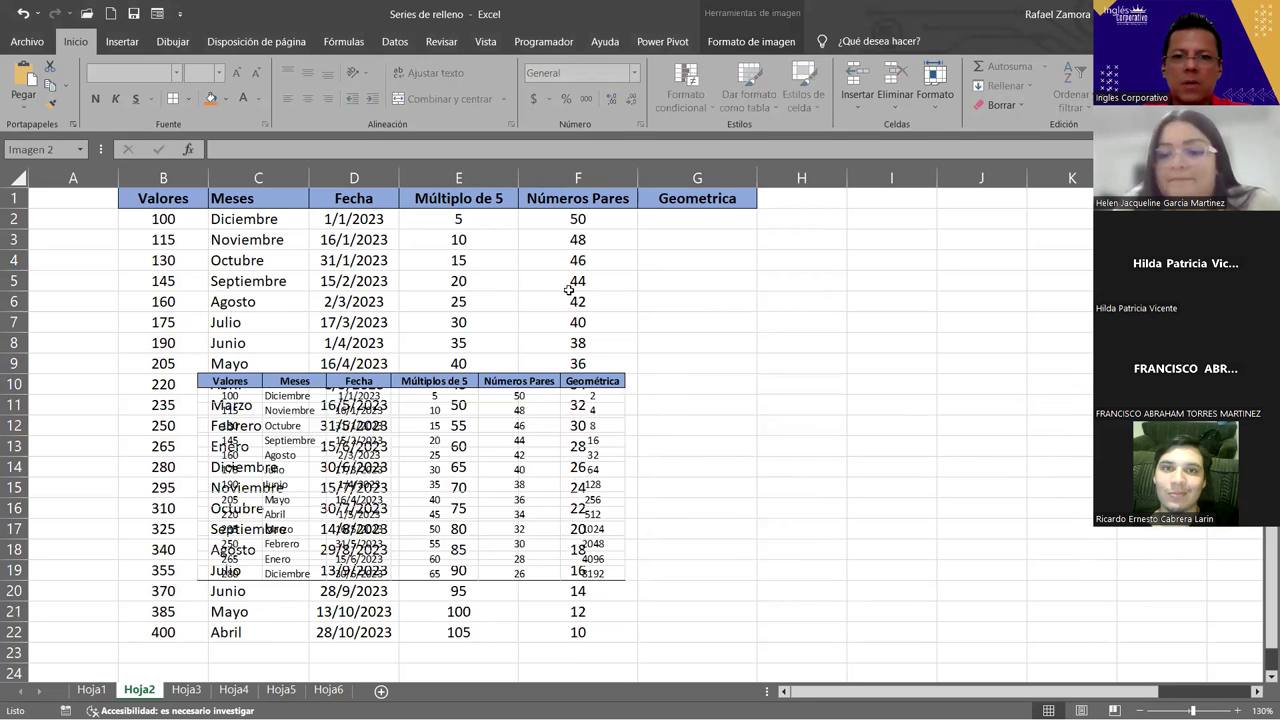
- Enter 2 in G2 and select G2:G22 for the series
{"action": "left_click", "coordinate": [697, 222]}
{"action": "type", "text": "2"}
{"action": "key", "text": "Return"}
{"action": "left_click", "coordinate": [697, 220]}
{"action": "left_click_drag", "start_coordinate": [697, 220], "coordinate": [667, 628]}
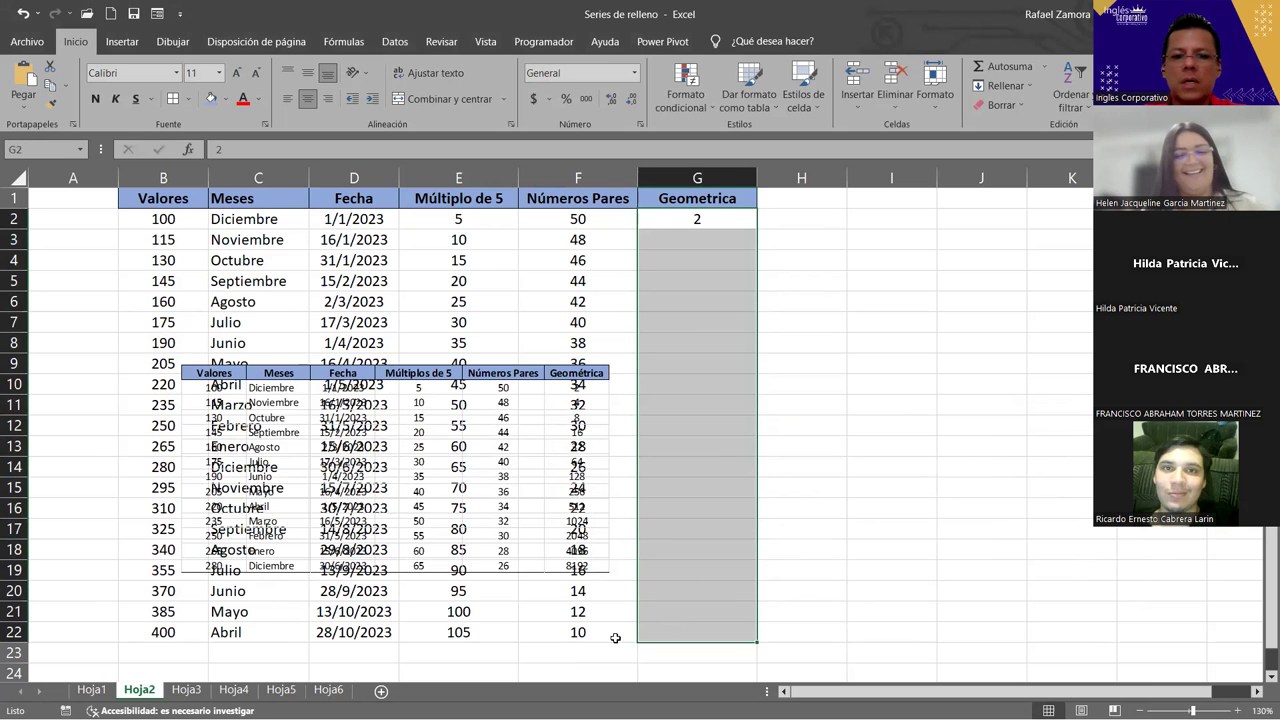
{"action": "scroll", "coordinate": [886, 505], "scroll_direction": "down", "scroll_amount": 3}
{"action": "scroll", "coordinate": [886, 505], "scroll_direction": "up", "scroll_amount": 3}
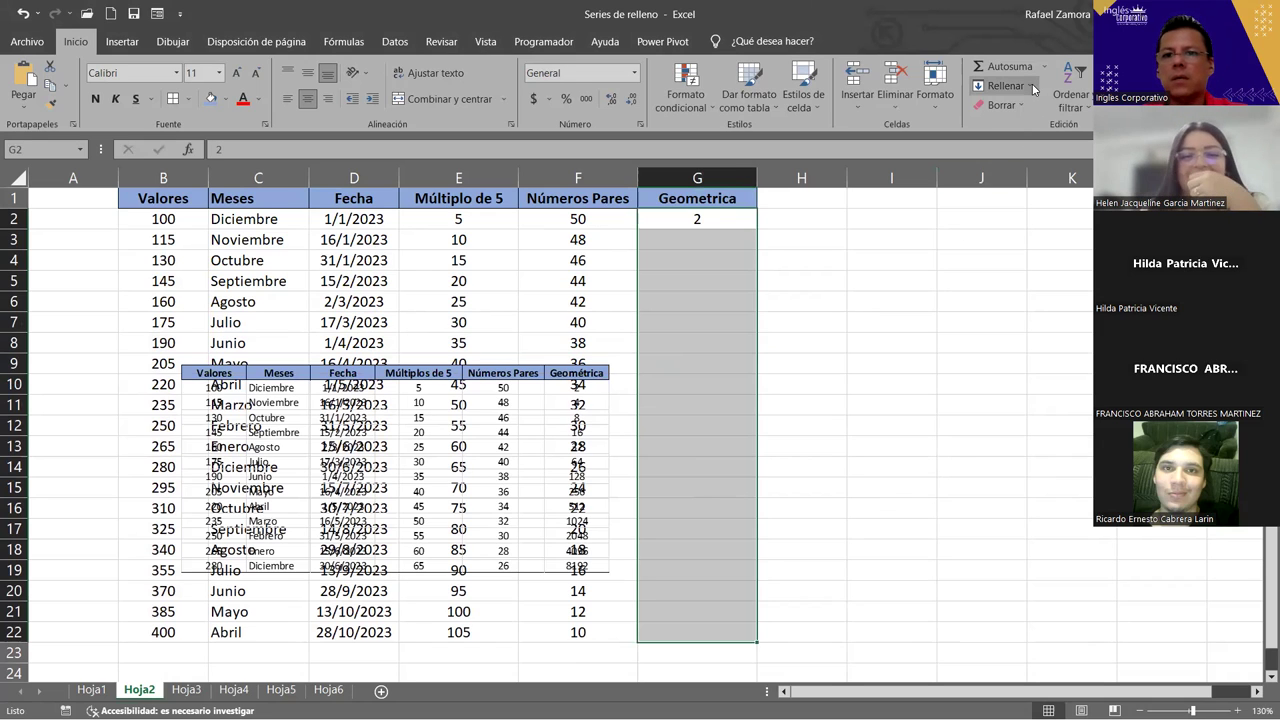
- Fill G2:G22 as a geometric series with increment 2, then delete the reference picture
{"action": "left_click", "coordinate": [1005, 85]}
{"action": "left_click", "coordinate": [1012, 207]}
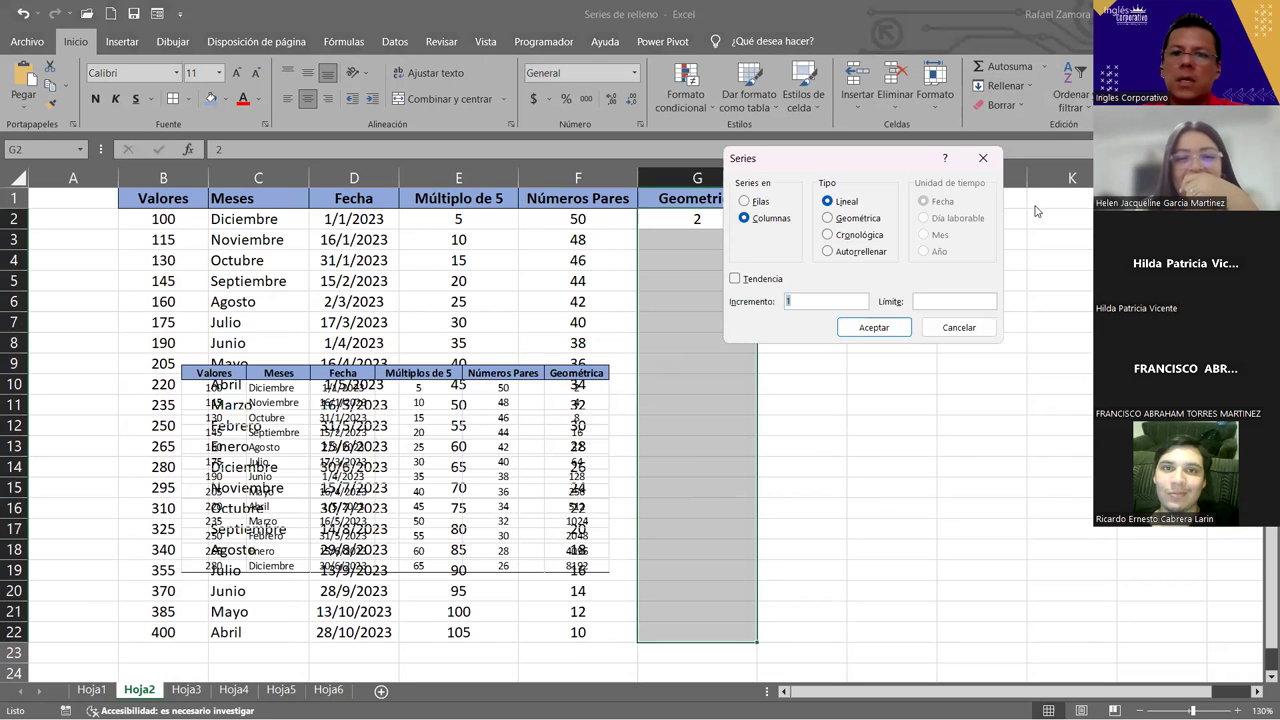
{"action": "left_click", "coordinate": [870, 220]}
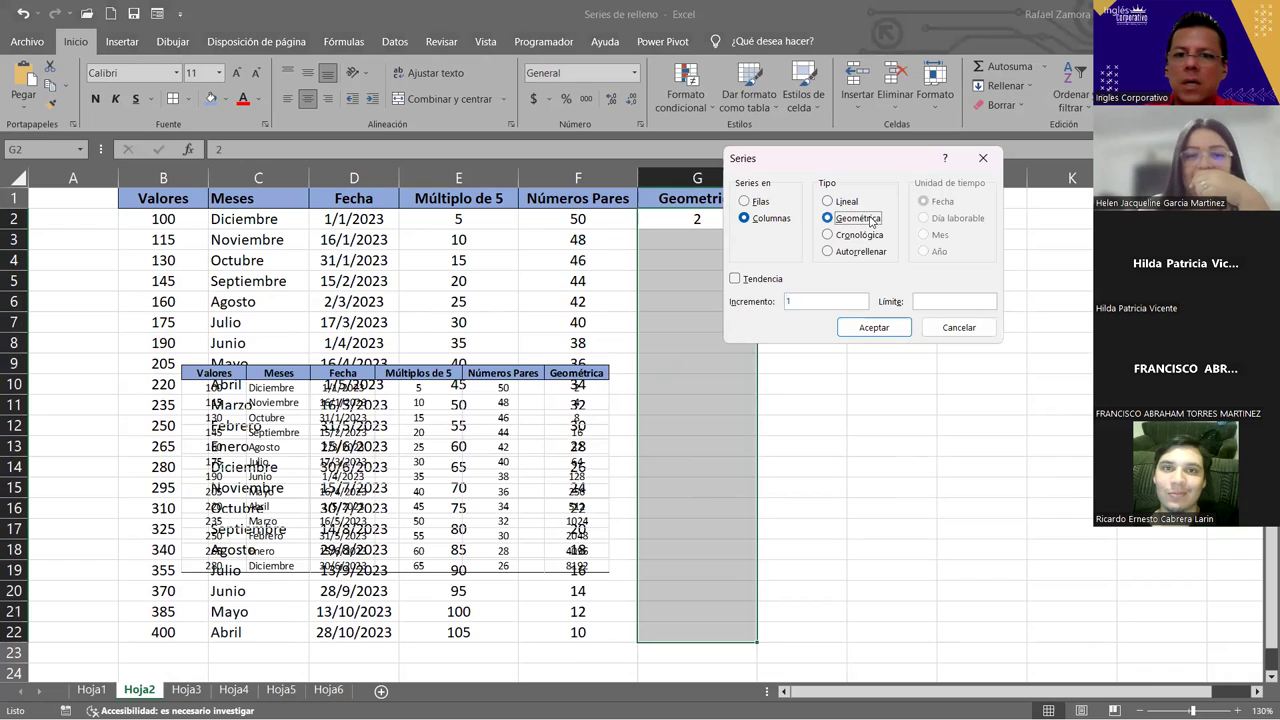
{"action": "left_click_drag", "start_coordinate": [809, 306], "coordinate": [751, 307]}
{"action": "type", "text": "2"}
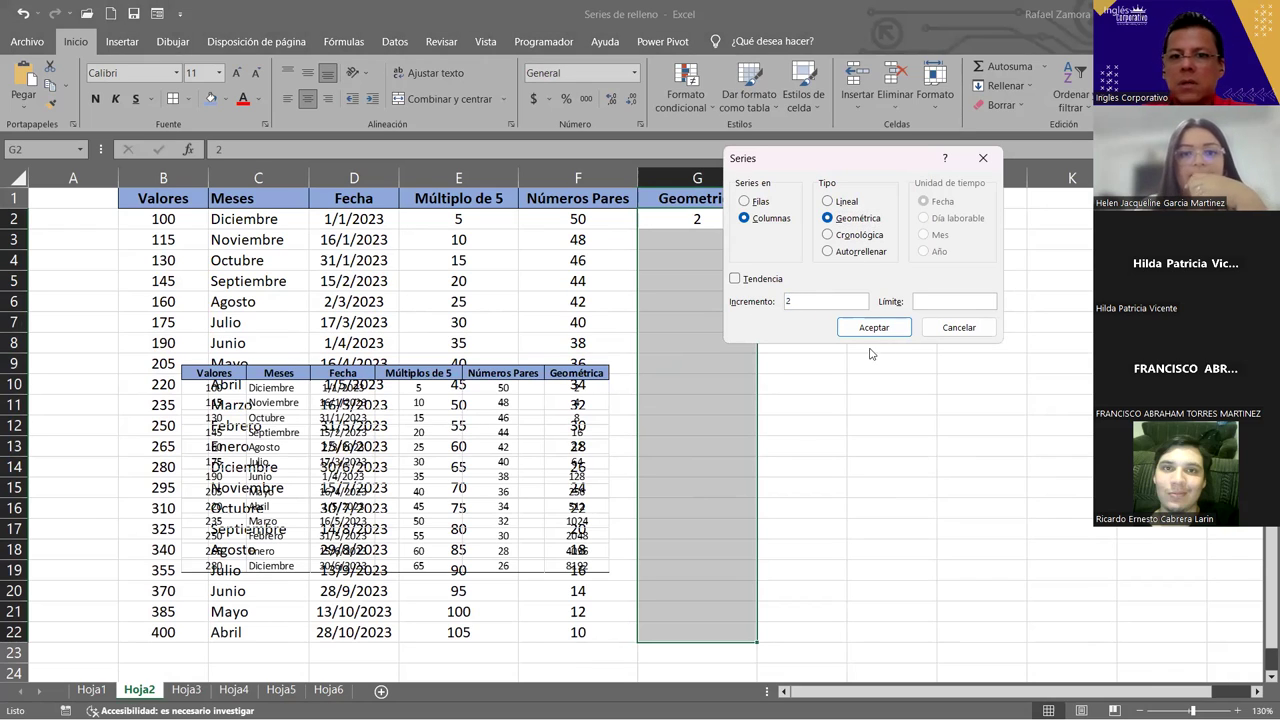
{"action": "left_click", "coordinate": [874, 328]}
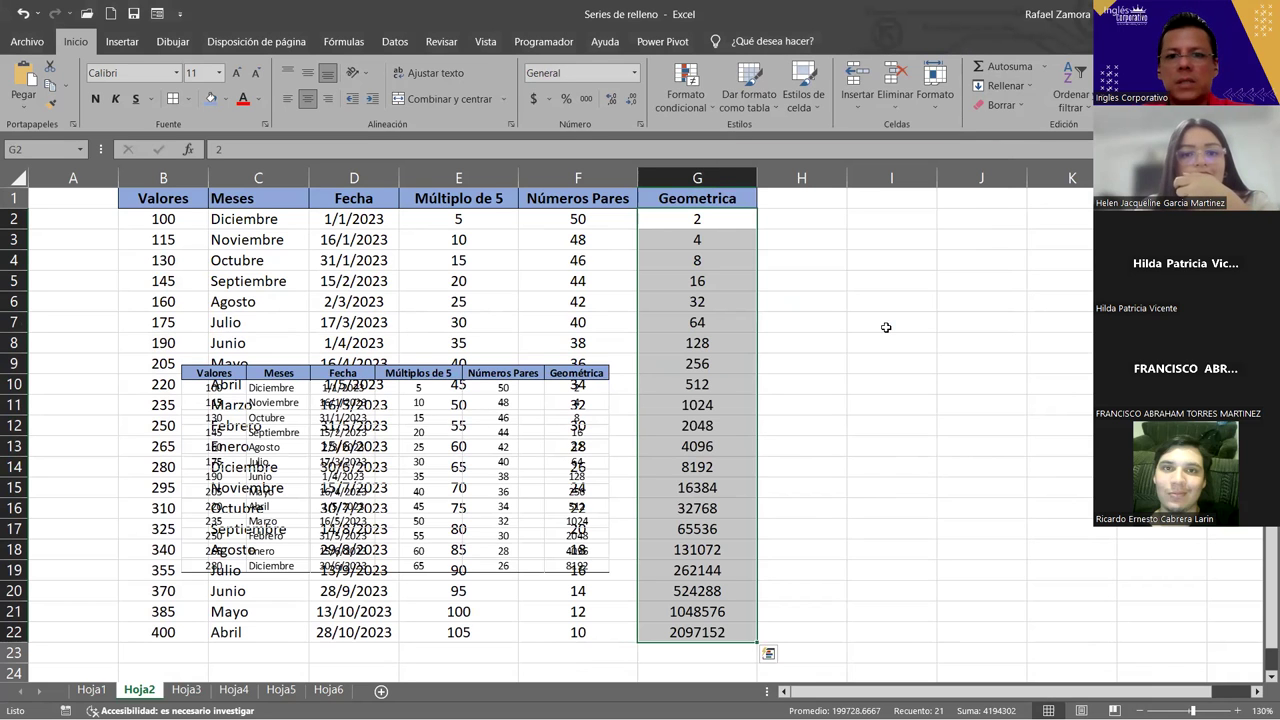
{"action": "left_click_drag", "start_coordinate": [530, 440], "coordinate": [941, 316]}
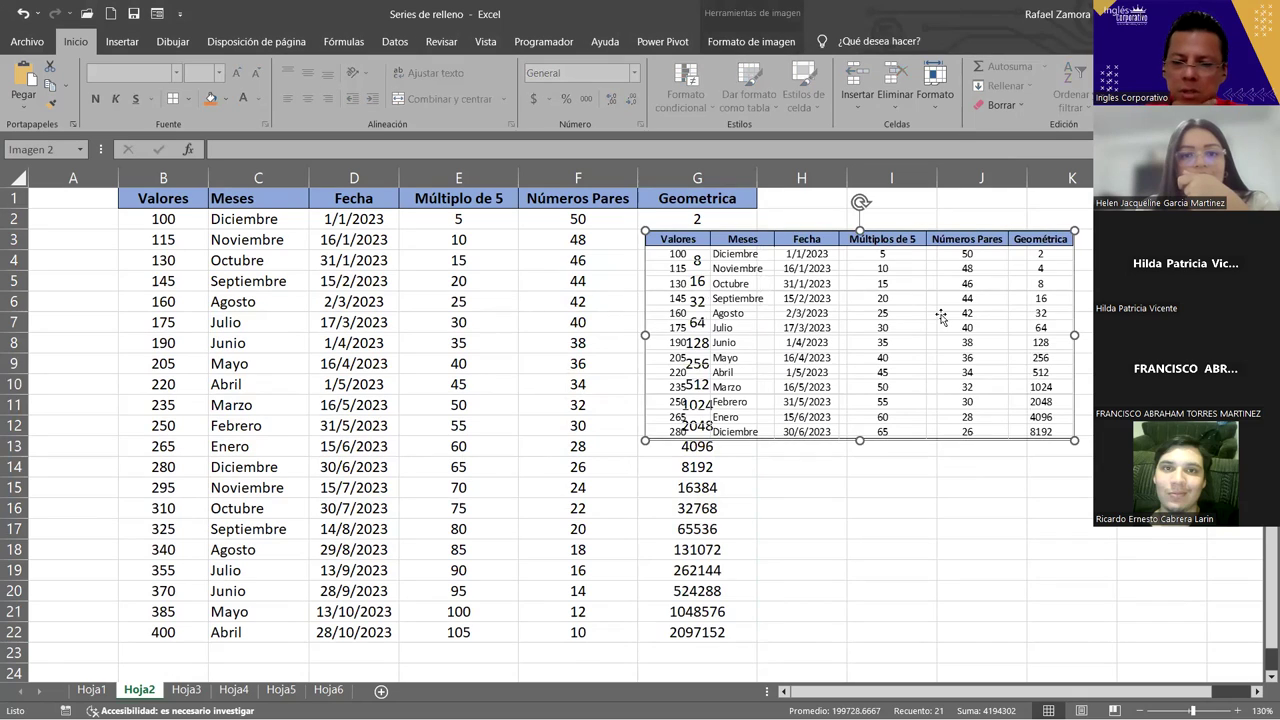
{"action": "key", "text": "Delete"}
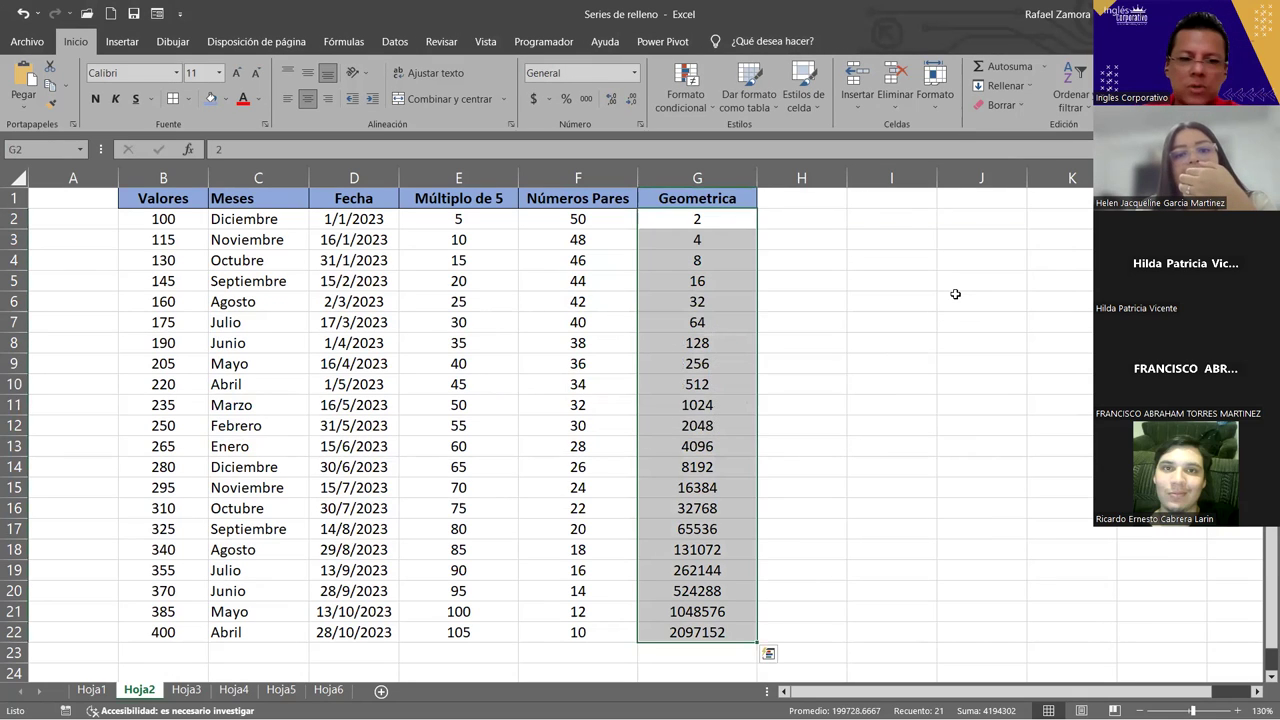
{"action": "scroll", "coordinate": [892, 376], "scroll_direction": "down", "scroll_amount": 1}
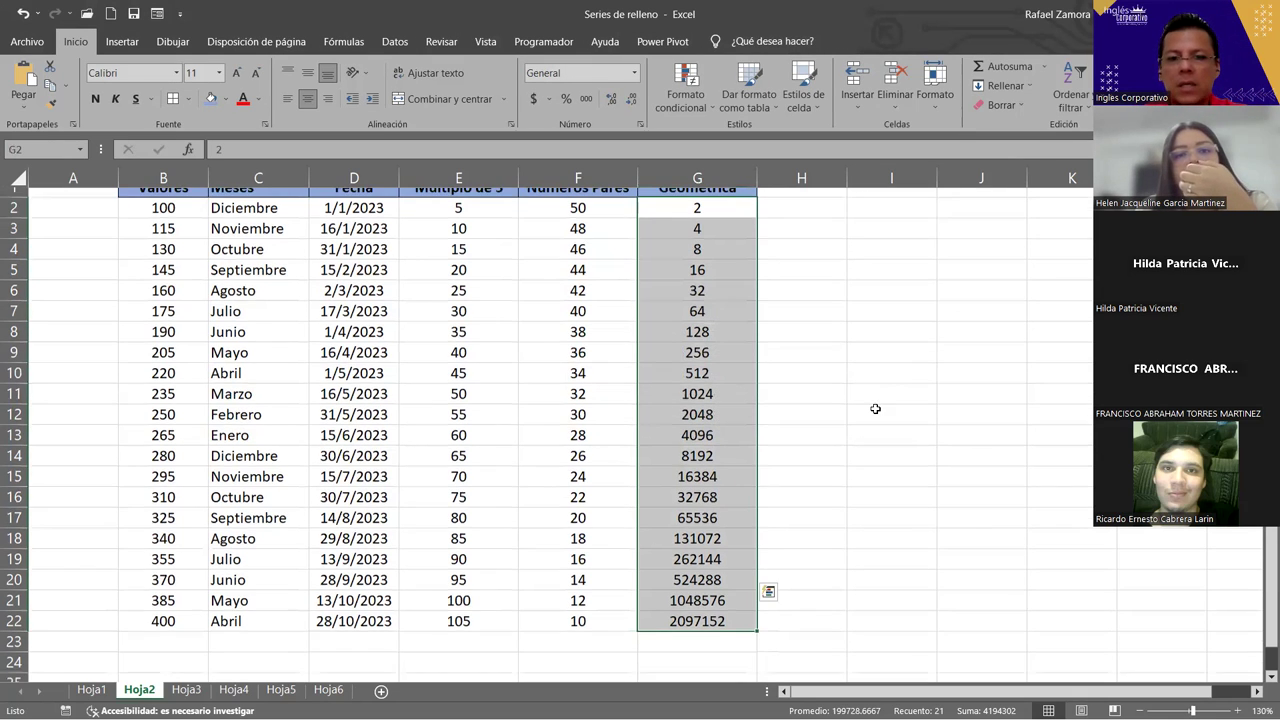
{"action": "scroll", "coordinate": [875, 409], "scroll_direction": "down", "scroll_amount": 2}
{"action": "scroll", "coordinate": [874, 406], "scroll_direction": "up", "scroll_amount": 3}
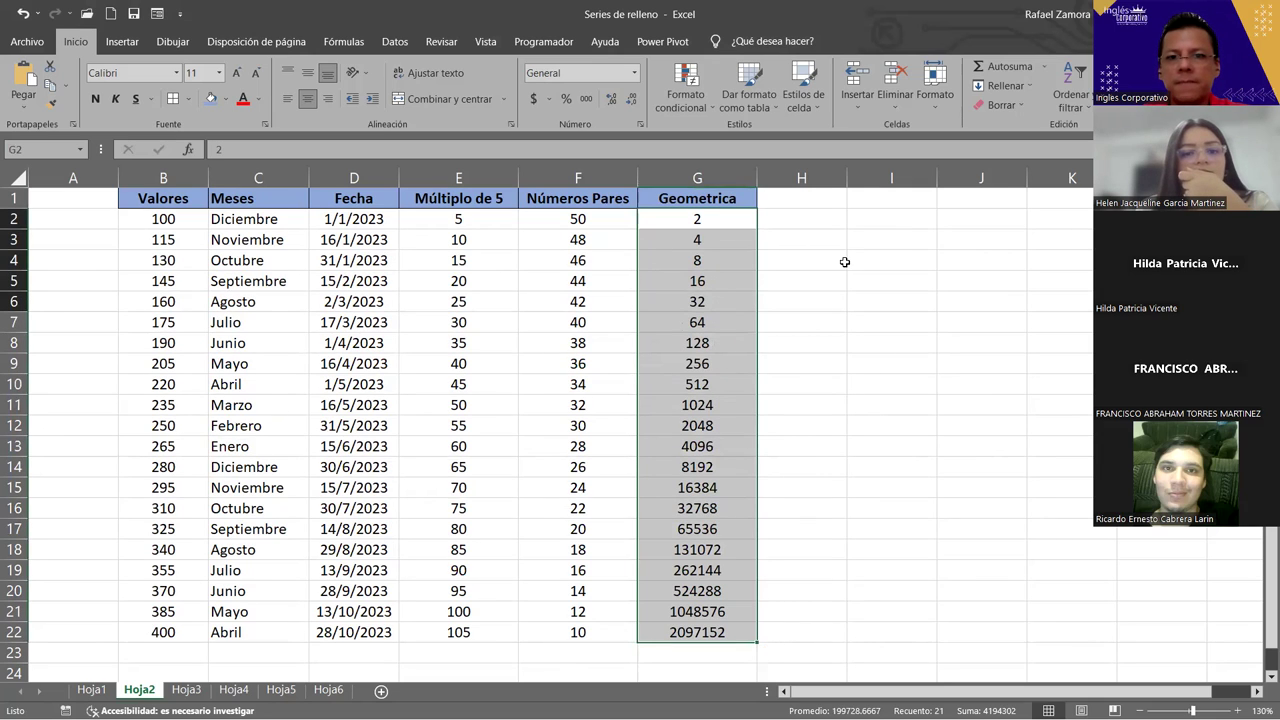
{"action": "left_click", "coordinate": [740, 295]}
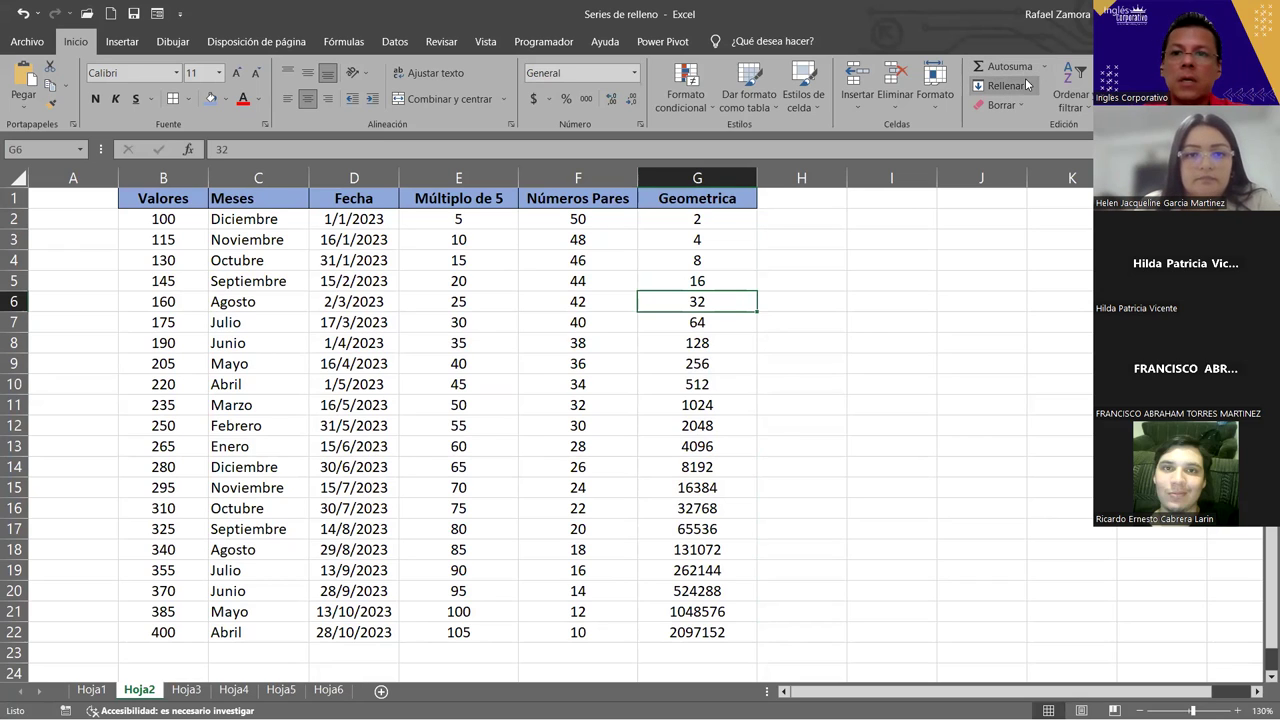
{"action": "left_click", "coordinate": [907, 282]}
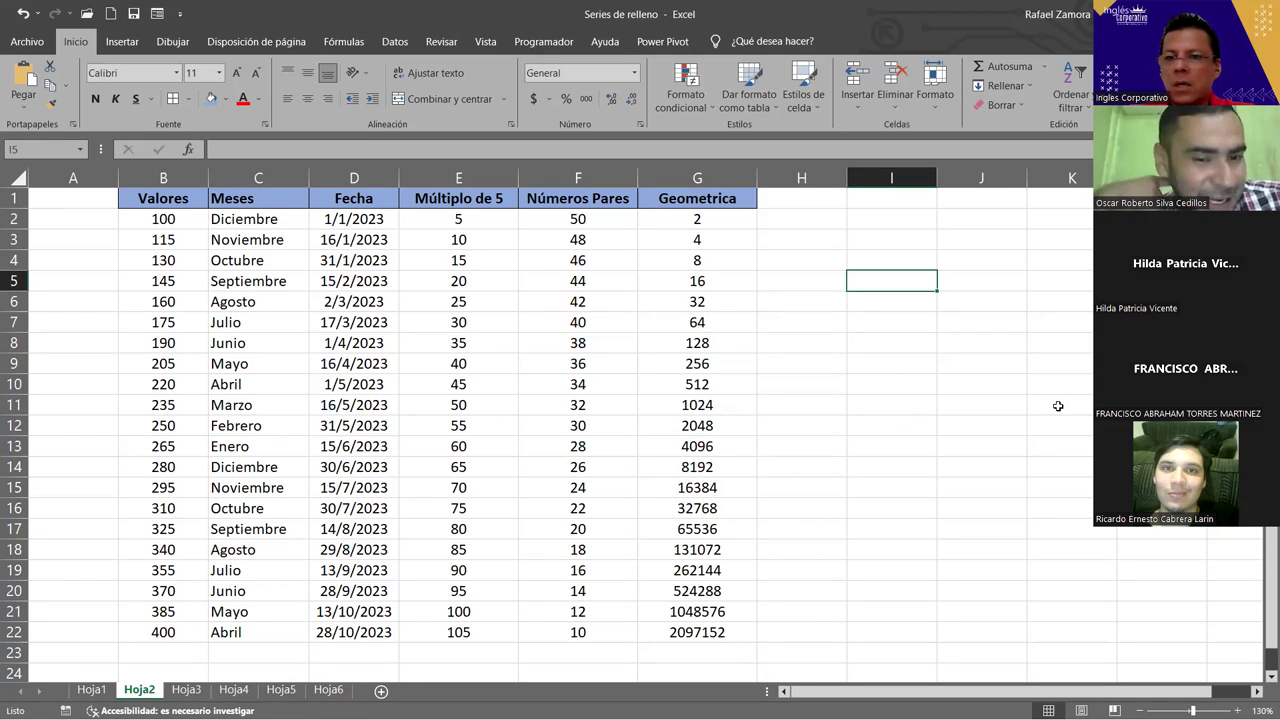
- Paste the reference table picture back and place it over columns B–F
{"action": "left_click", "coordinate": [834, 382]}
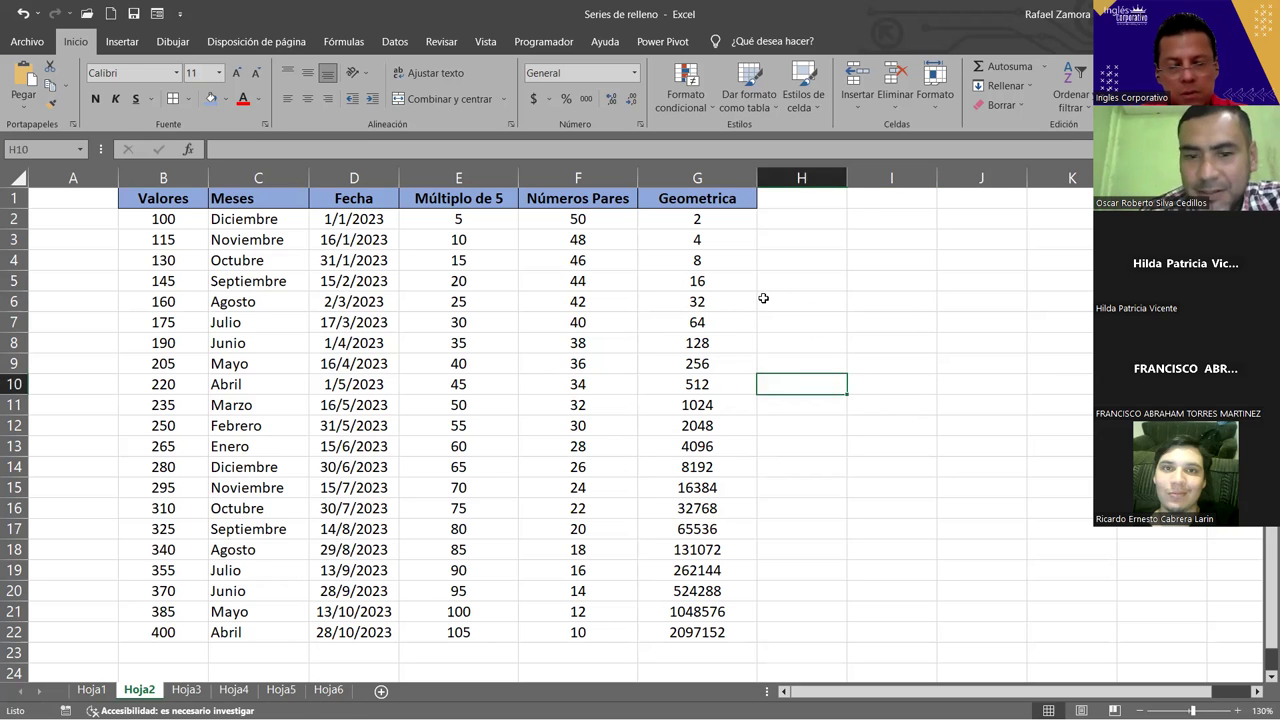
{"action": "key", "text": "ctrl+v"}
{"action": "left_click_drag", "start_coordinate": [790, 305], "coordinate": [302, 418]}
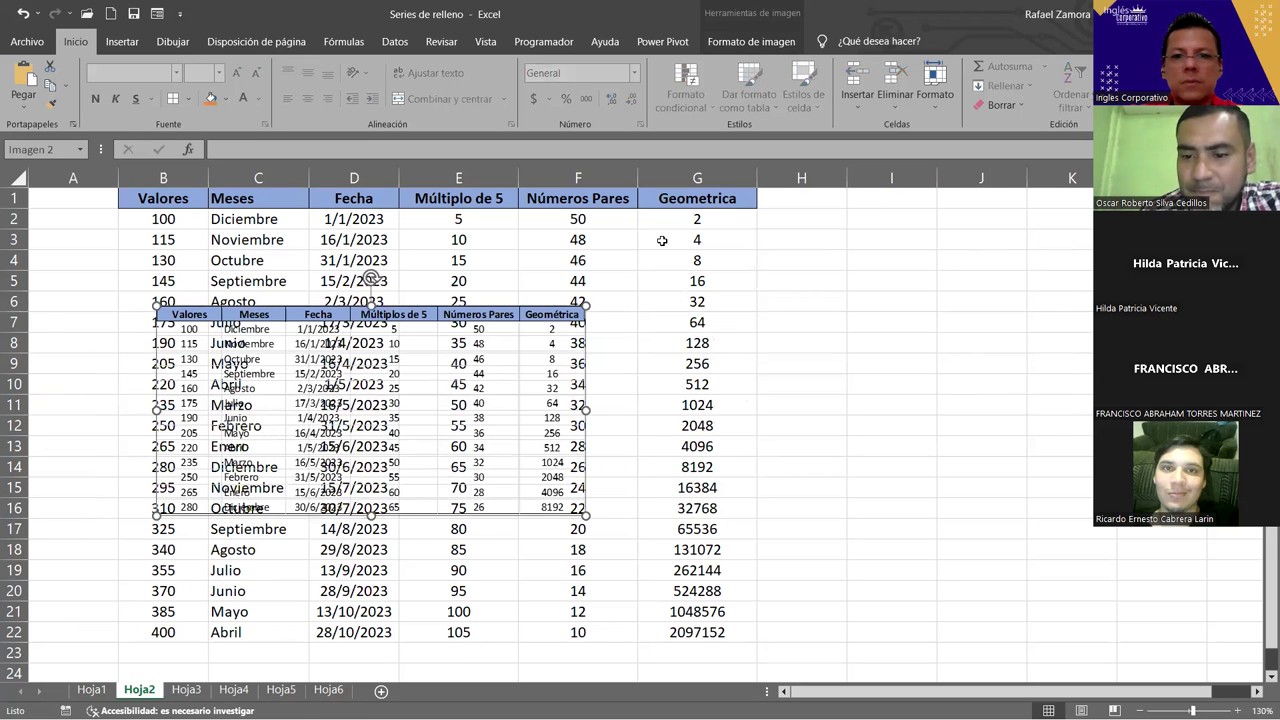
- Clear G3:G22, keeping 2 in G2, and select G2:G22
{"action": "left_click", "coordinate": [697, 281]}
{"action": "left_click", "coordinate": [676, 239]}
{"action": "key", "text": "ctrl+shift+Down"}
{"action": "key", "text": "Delete"}
{"action": "left_click", "coordinate": [690, 219]}
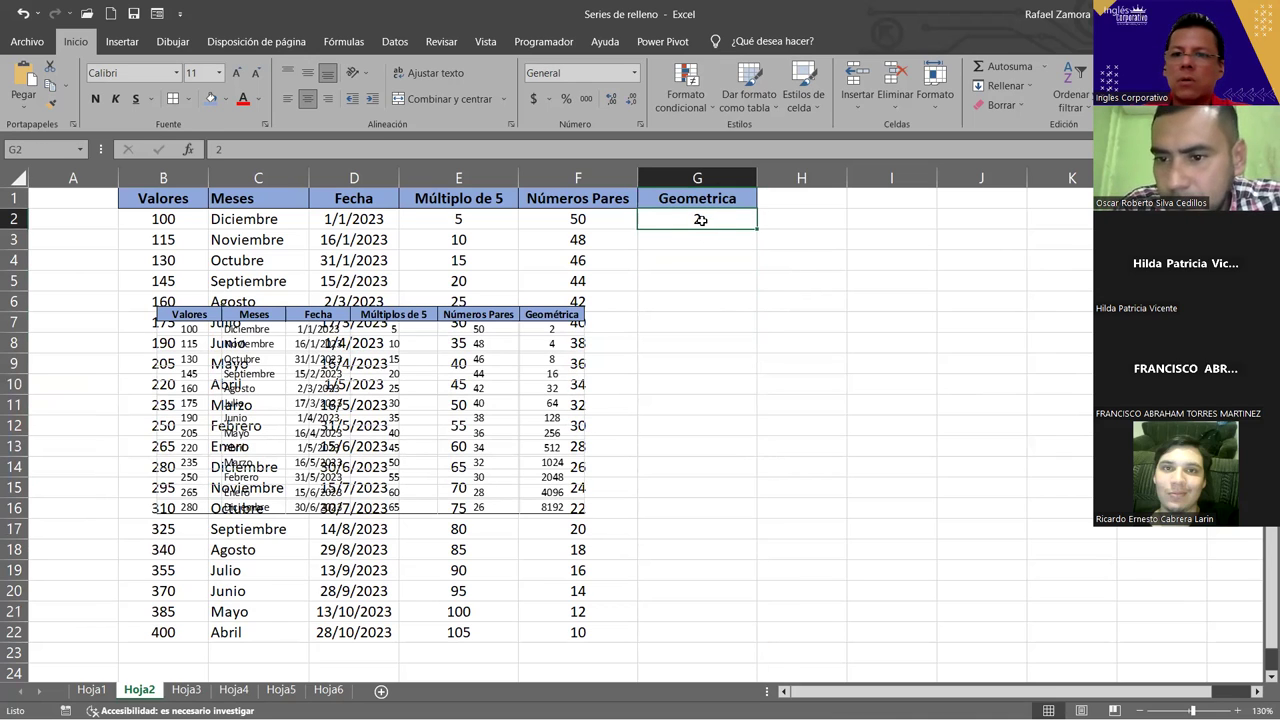
{"action": "left_click_drag", "start_coordinate": [700, 220], "coordinate": [707, 589]}
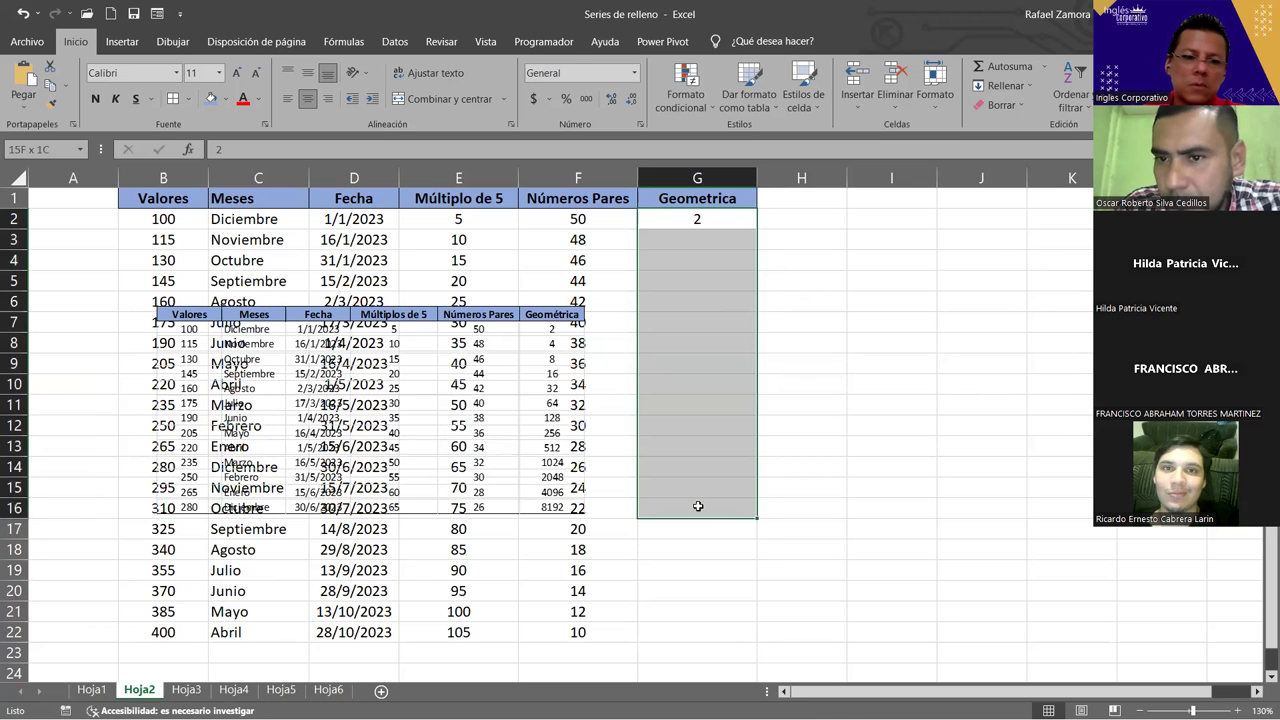
{"action": "scroll", "coordinate": [748, 463], "scroll_direction": "down", "scroll_amount": 3}
{"action": "scroll", "coordinate": [771, 463], "scroll_direction": "up", "scroll_amount": 3}
{"action": "scroll", "coordinate": [771, 463], "scroll_direction": "down", "scroll_amount": 1, "text": "ctrl"}
{"action": "left_click", "coordinate": [771, 463]}
{"action": "left_click_drag", "start_coordinate": [648, 214], "coordinate": [622, 585]}
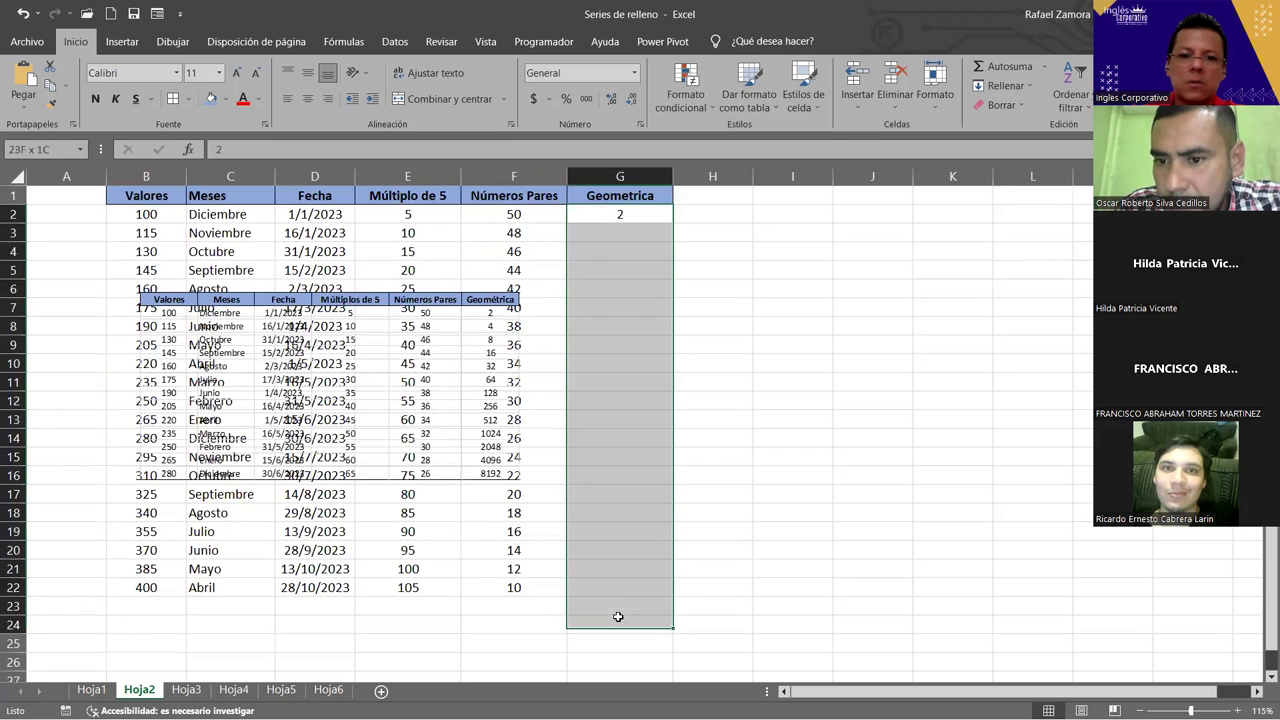
{"action": "scroll", "coordinate": [766, 511], "scroll_direction": "up", "scroll_amount": 1, "text": "ctrl"}
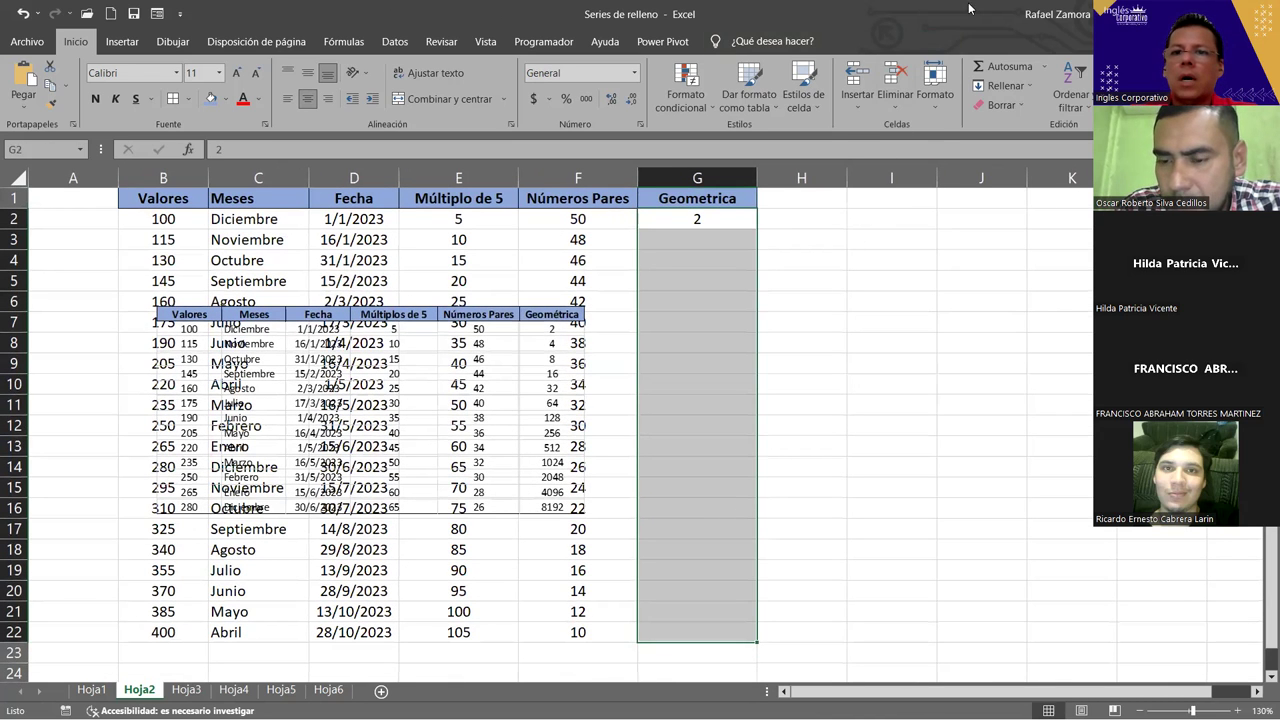
- Fill G2:G22 as a geometric series with increment 2, doubling up to 2097152
{"action": "left_click", "coordinate": [1029, 88]}
{"action": "left_click", "coordinate": [1050, 207]}
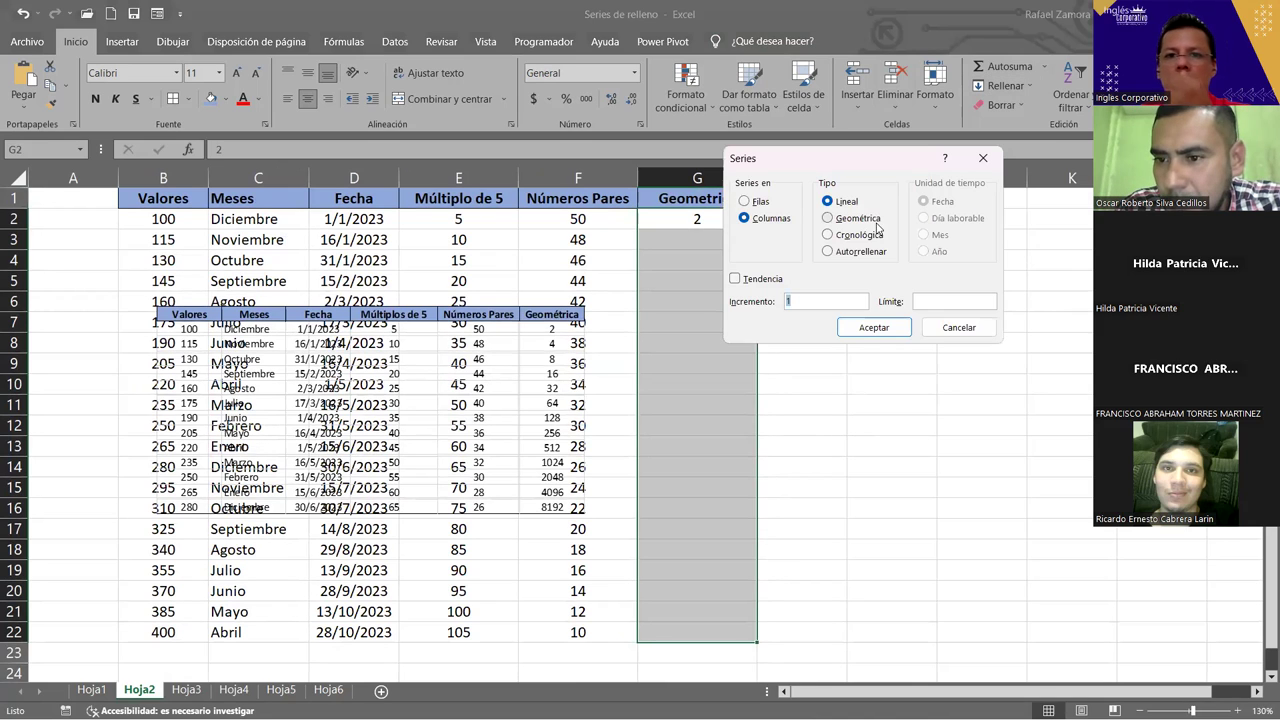
{"action": "left_click", "coordinate": [870, 219]}
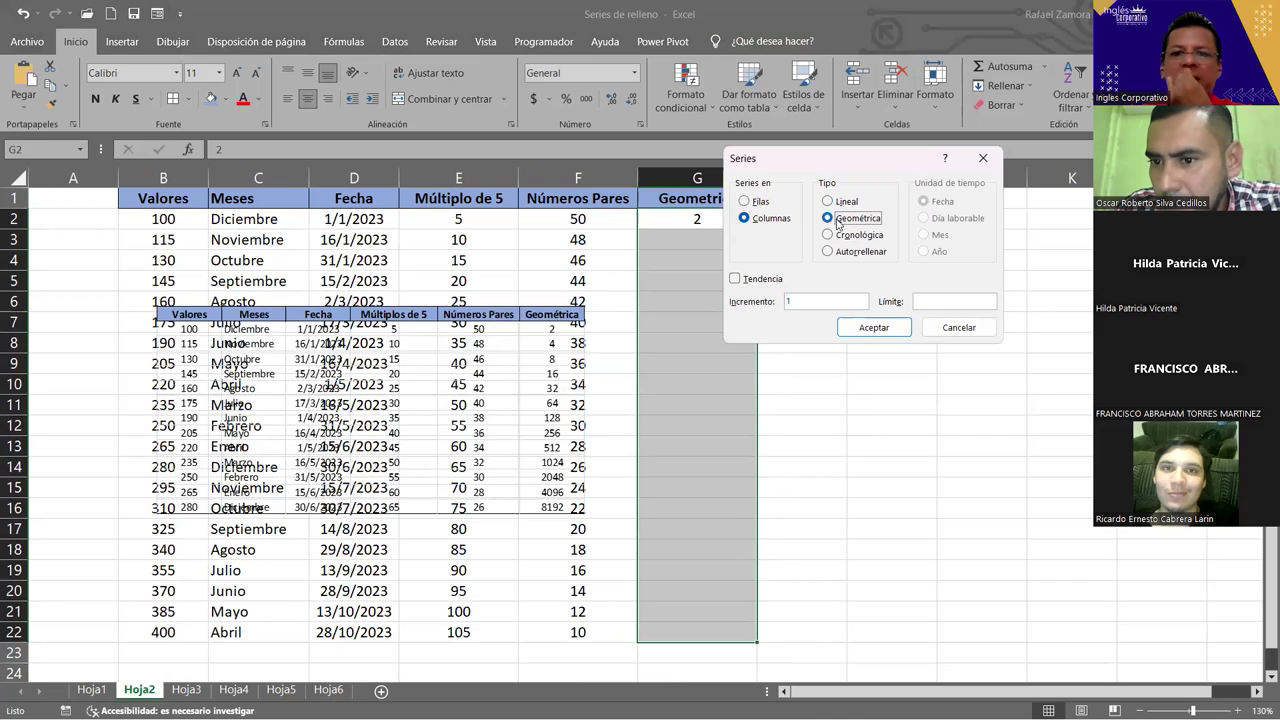
{"action": "left_click_drag", "start_coordinate": [800, 299], "coordinate": [777, 303]}
{"action": "type", "text": "2"}
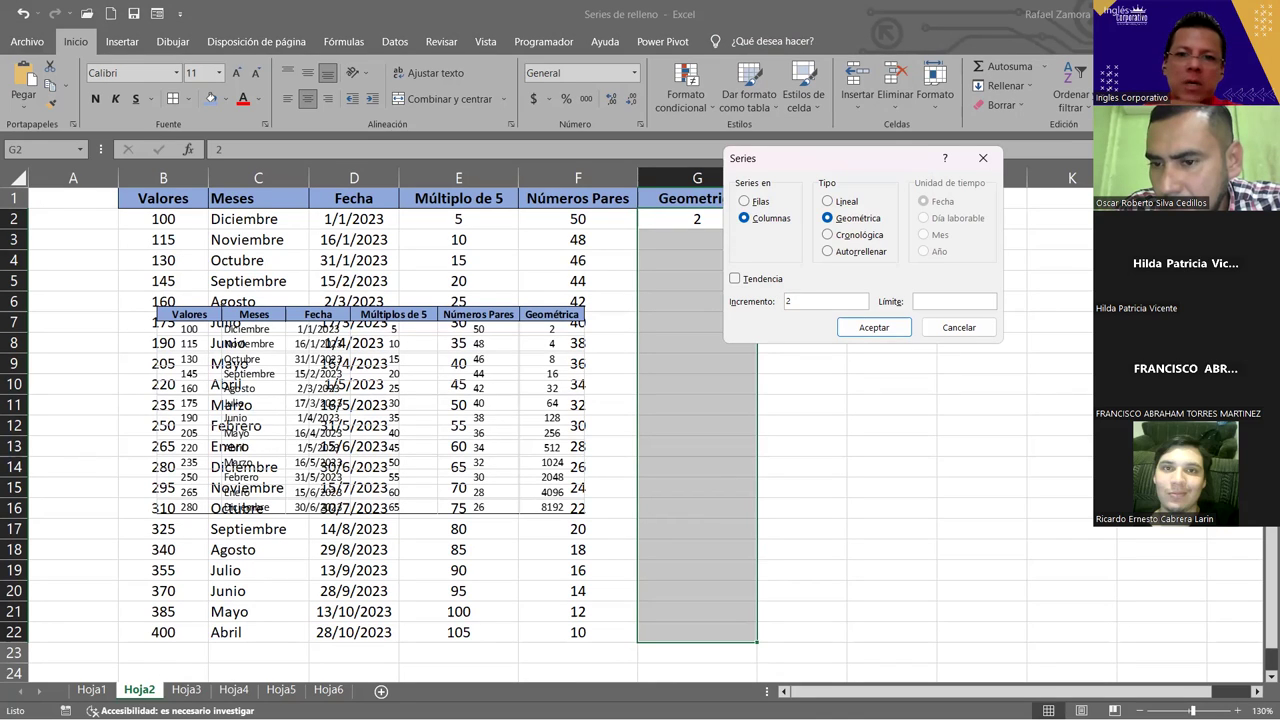
{"action": "left_click", "coordinate": [898, 330]}
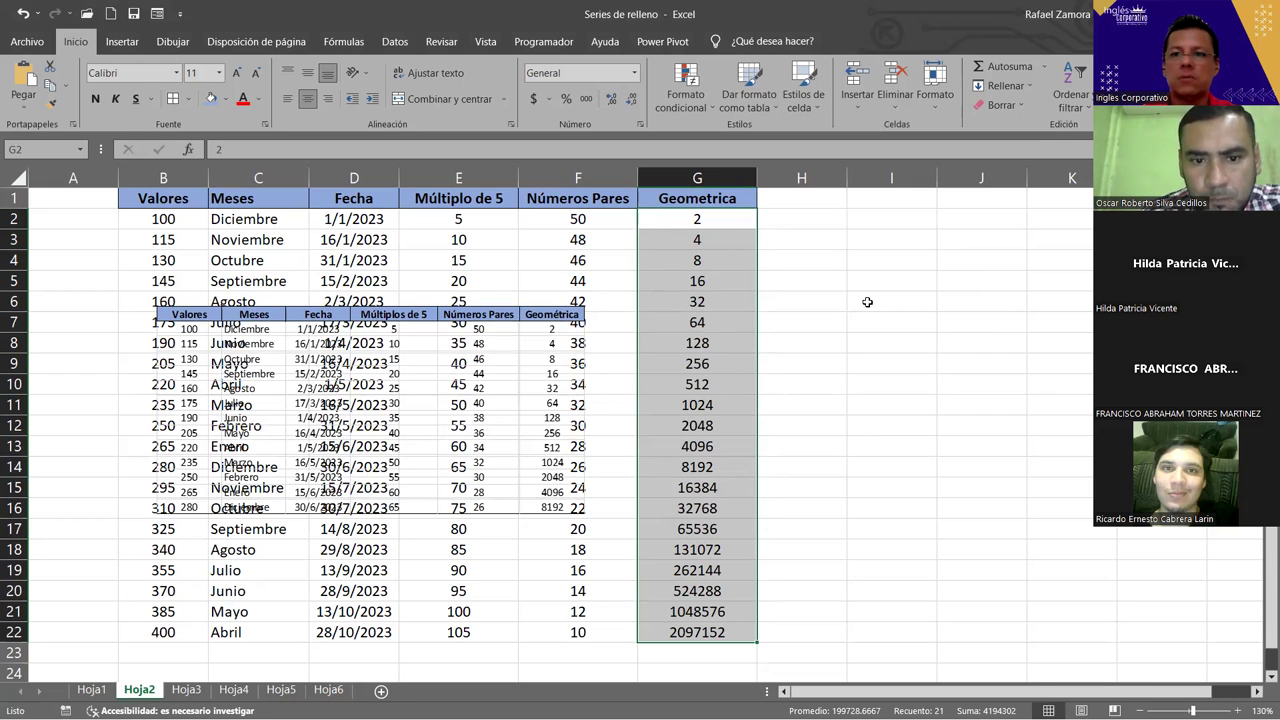
- Drag the reference table picture right over columns H–K, clear of the data
{"action": "left_click_drag", "start_coordinate": [455, 422], "coordinate": [919, 396]}
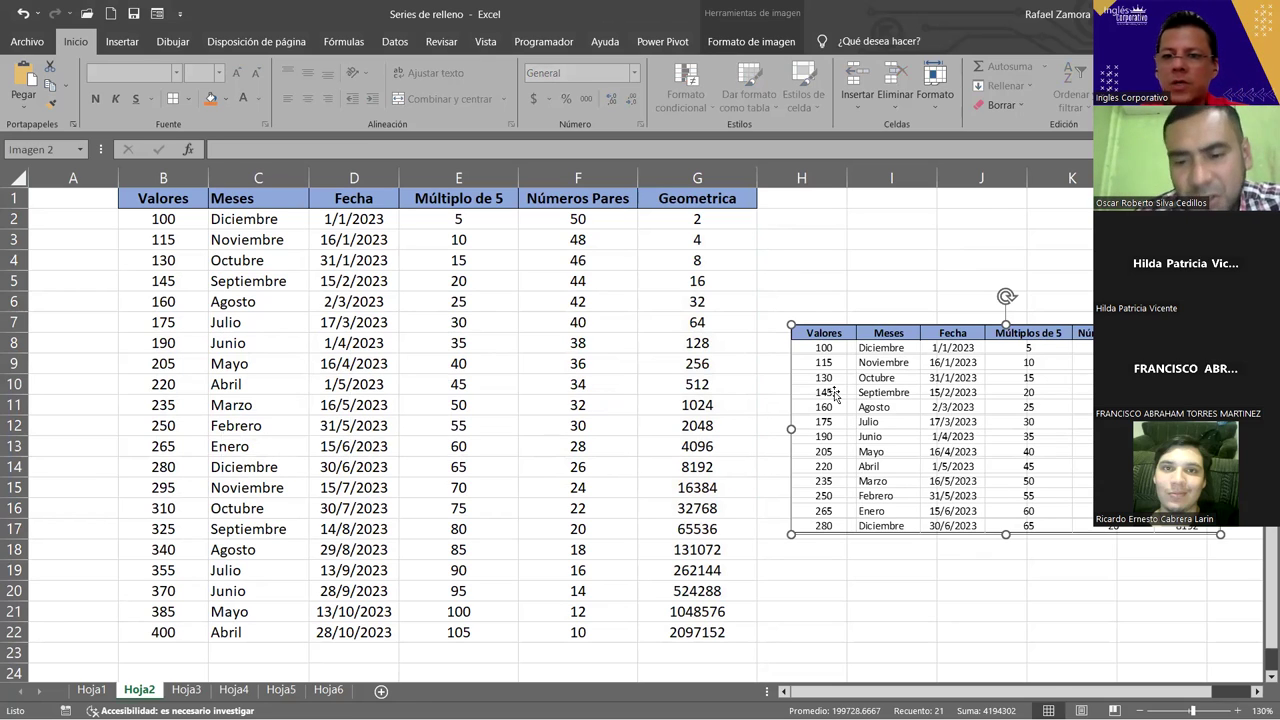
{"action": "left_click", "coordinate": [824, 281]}
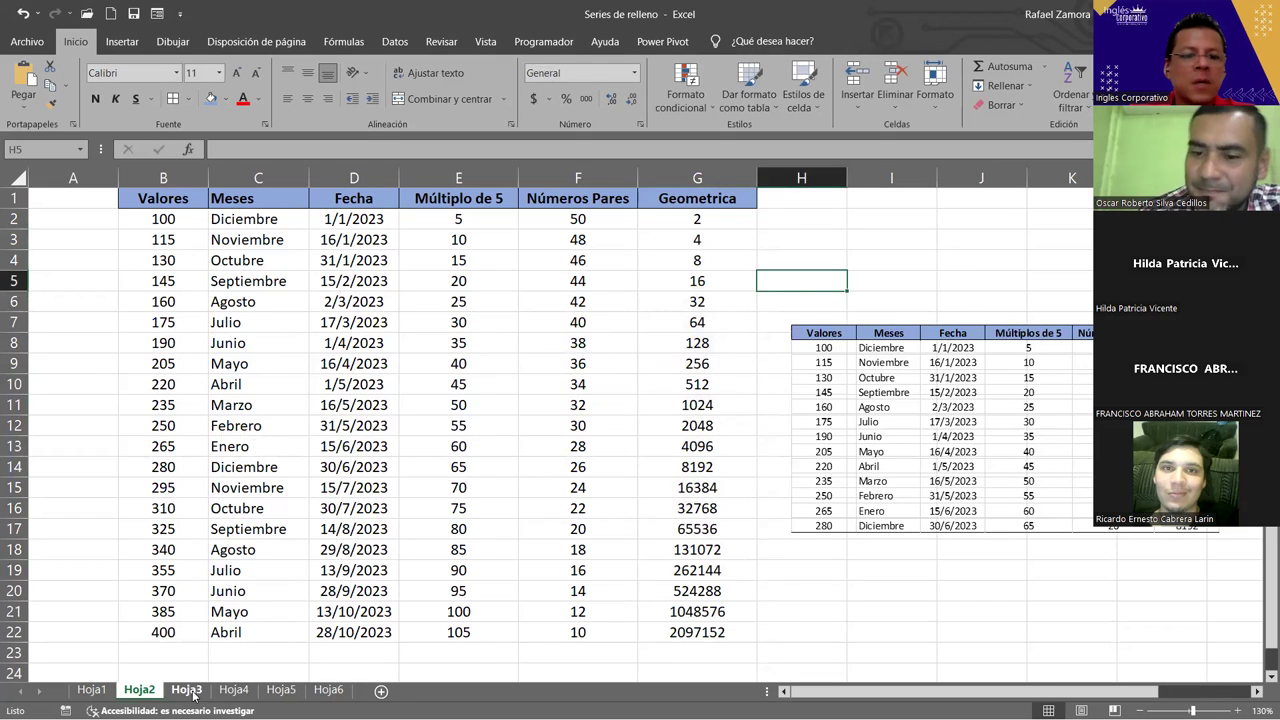
- Go to Hoja3 and nudge its product table picture a little to the right
{"action": "left_click", "coordinate": [187, 690]}
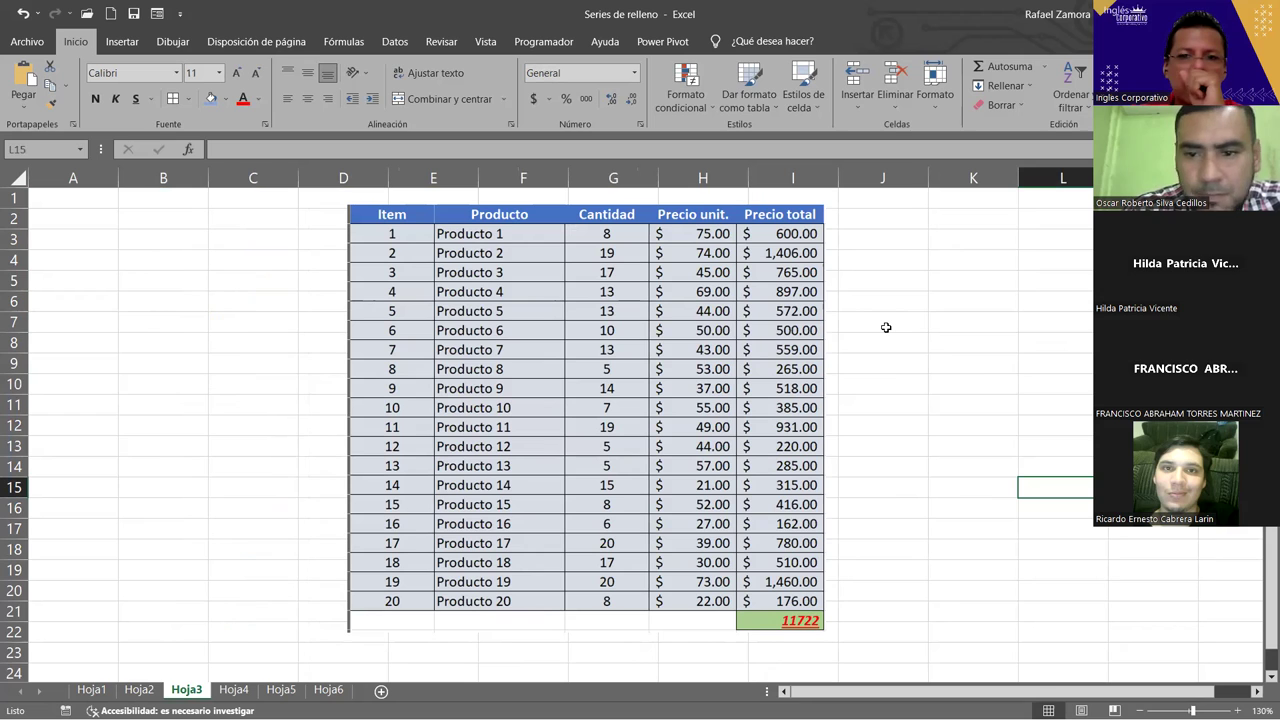
{"action": "mouse_move", "coordinate": [762, 337]}
{"action": "left_mouse_down"}
{"action": "mouse_move", "coordinate": [805, 341]}
{"action": "mouse_move", "coordinate": [793, 347]}
{"action": "left_mouse_up"}
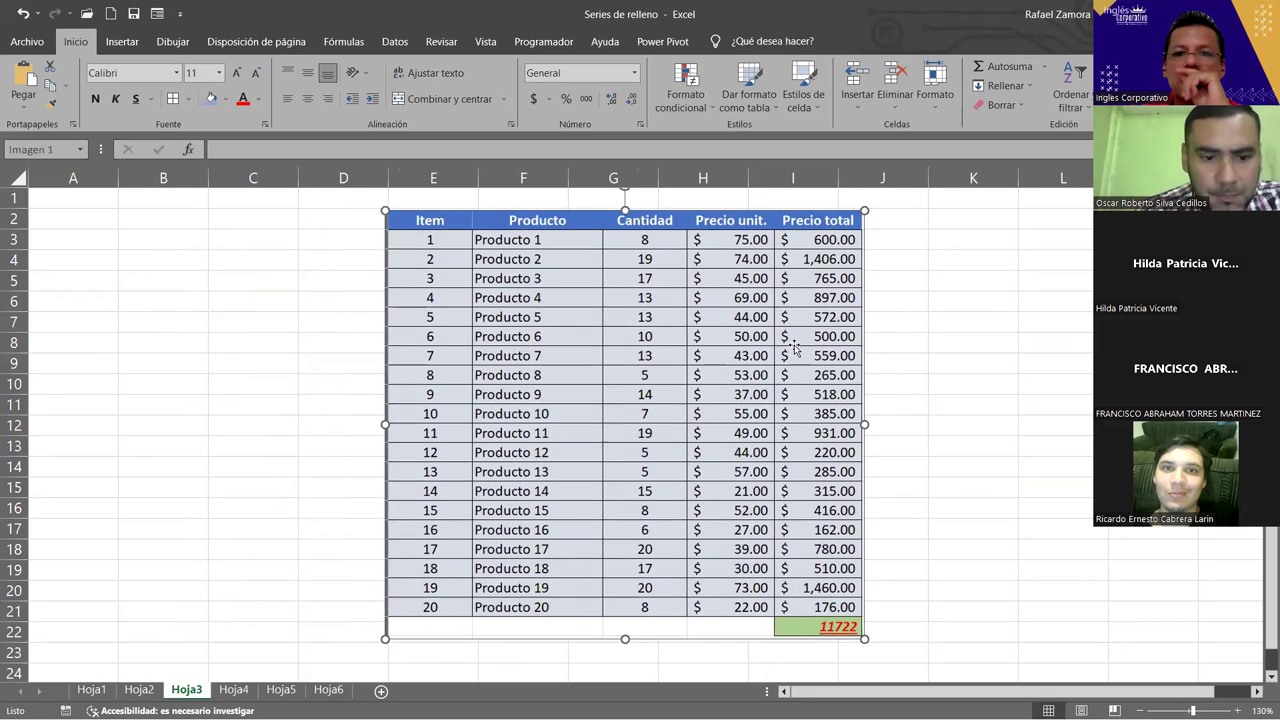
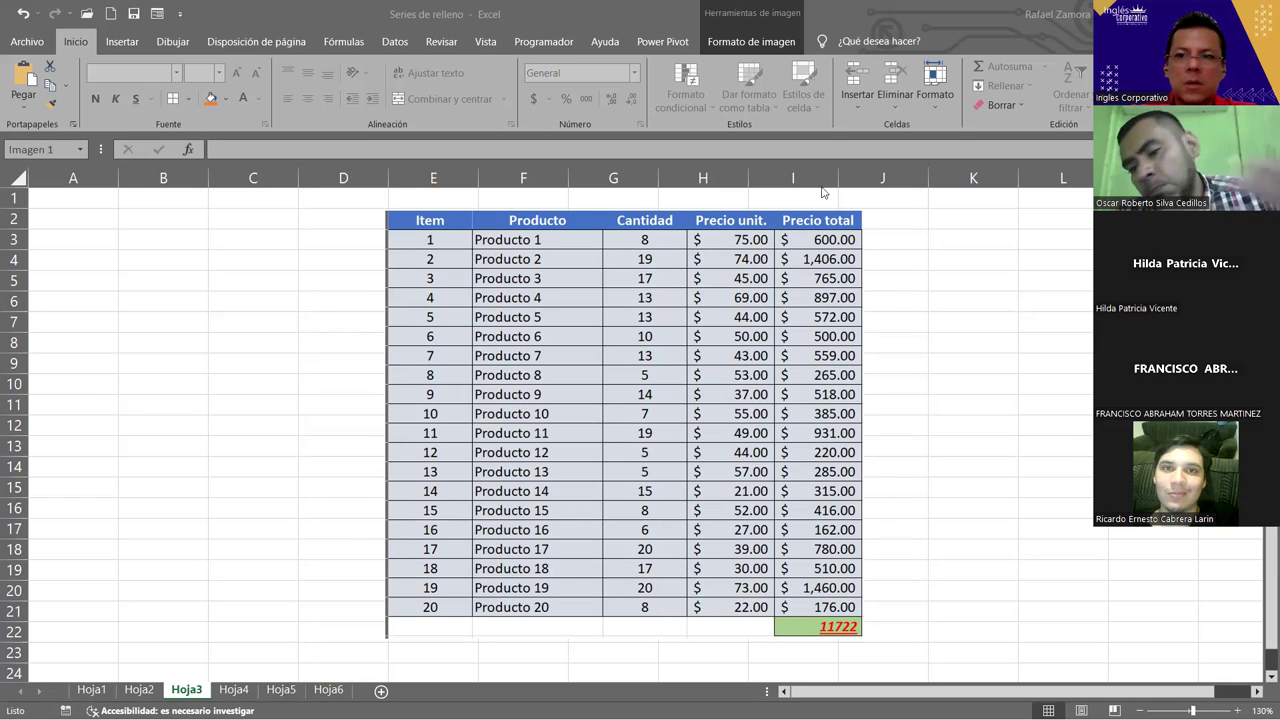
- Nudge the table picture aside and enter the headers Item and Producto in A1:B1
{"action": "left_click_drag", "start_coordinate": [550, 284], "coordinate": [613, 266]}
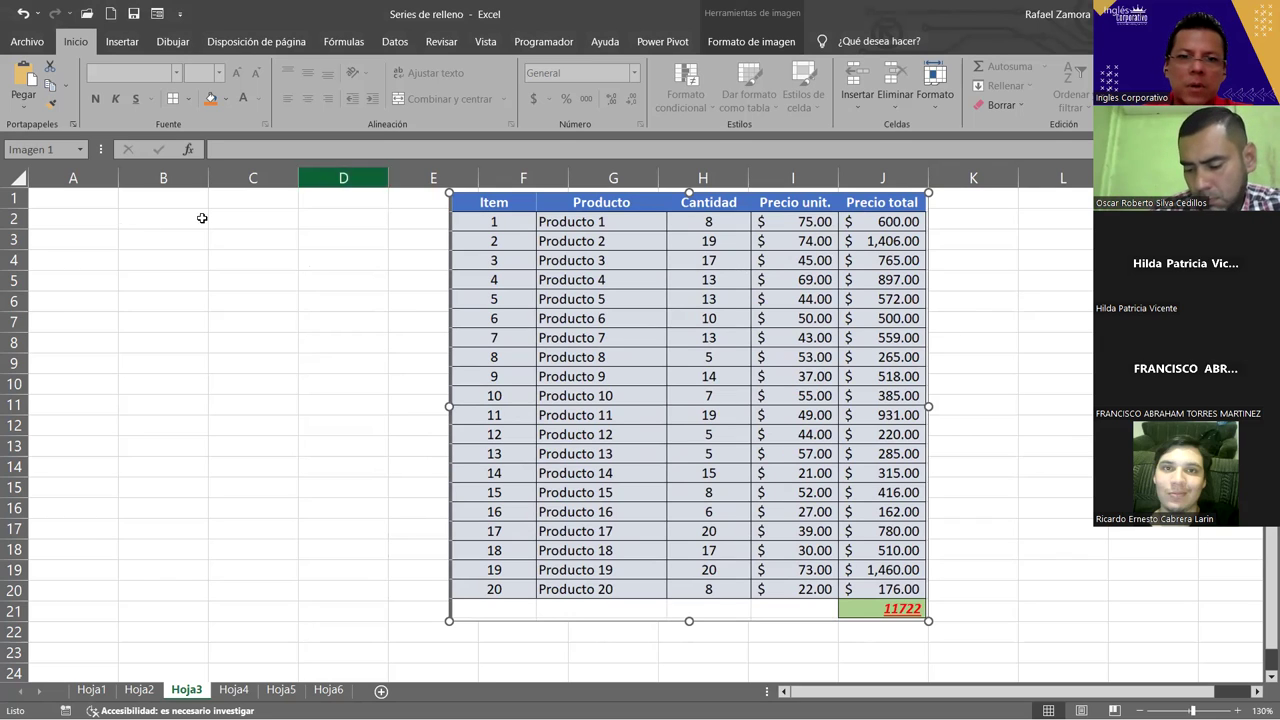
{"action": "left_click", "coordinate": [101, 213]}
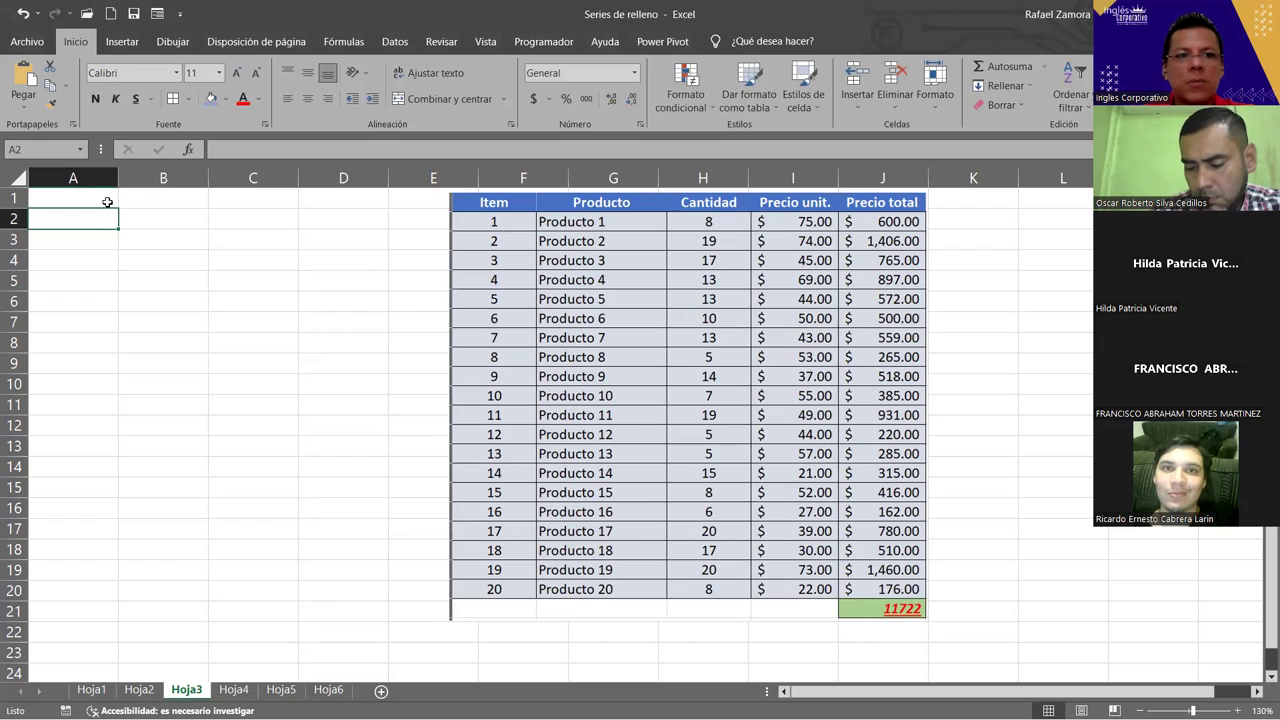
{"action": "left_click", "coordinate": [107, 199]}
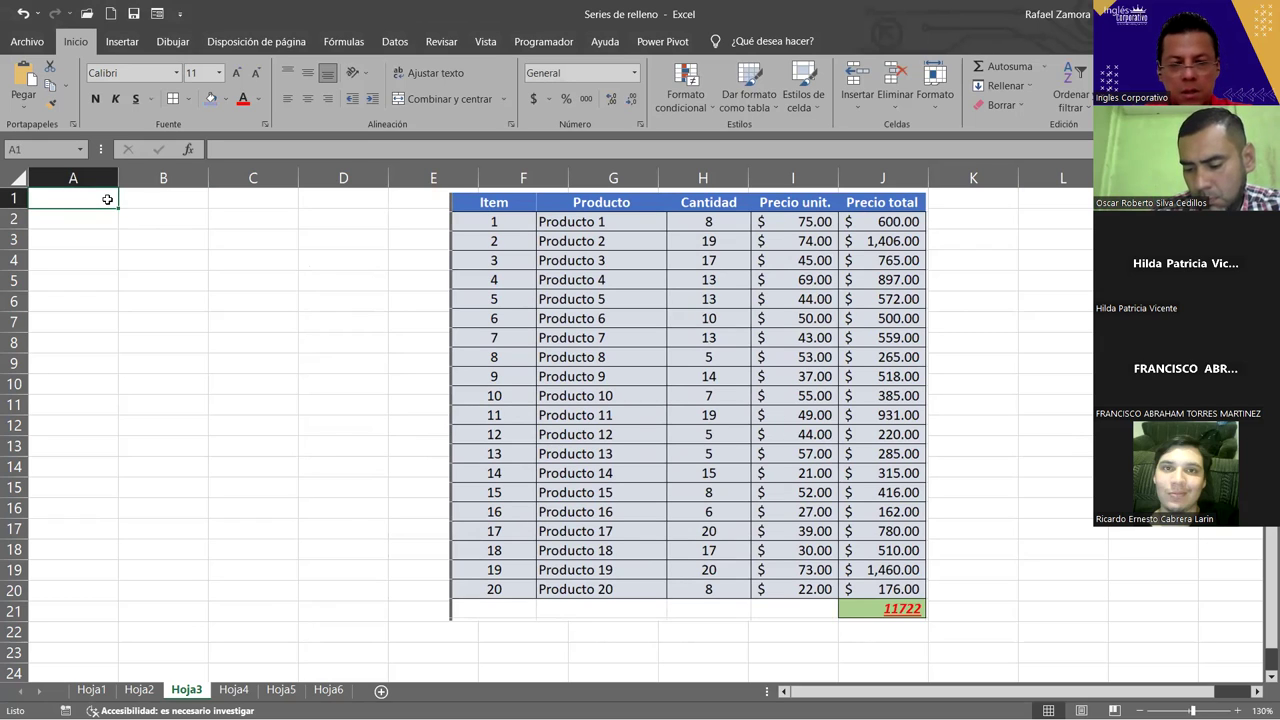
{"action": "type", "text": "Item"}
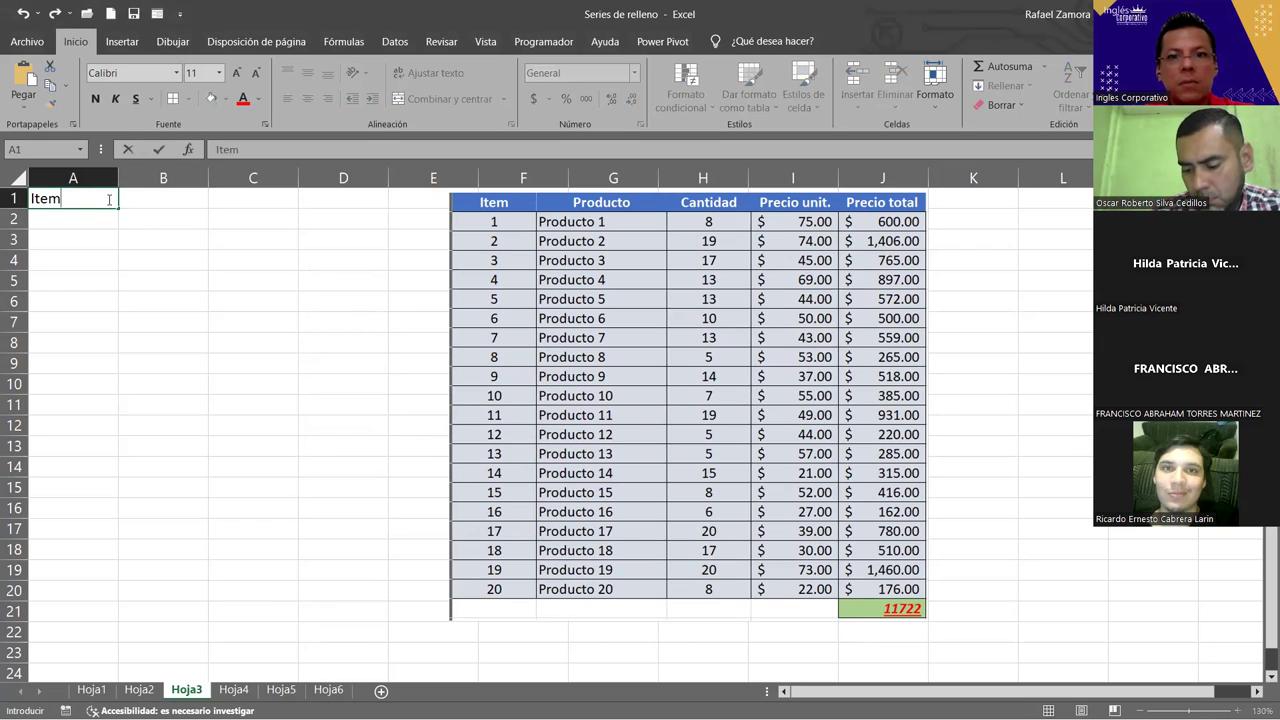
{"action": "key", "text": "Tab"}
{"action": "type", "text": "Produc"}
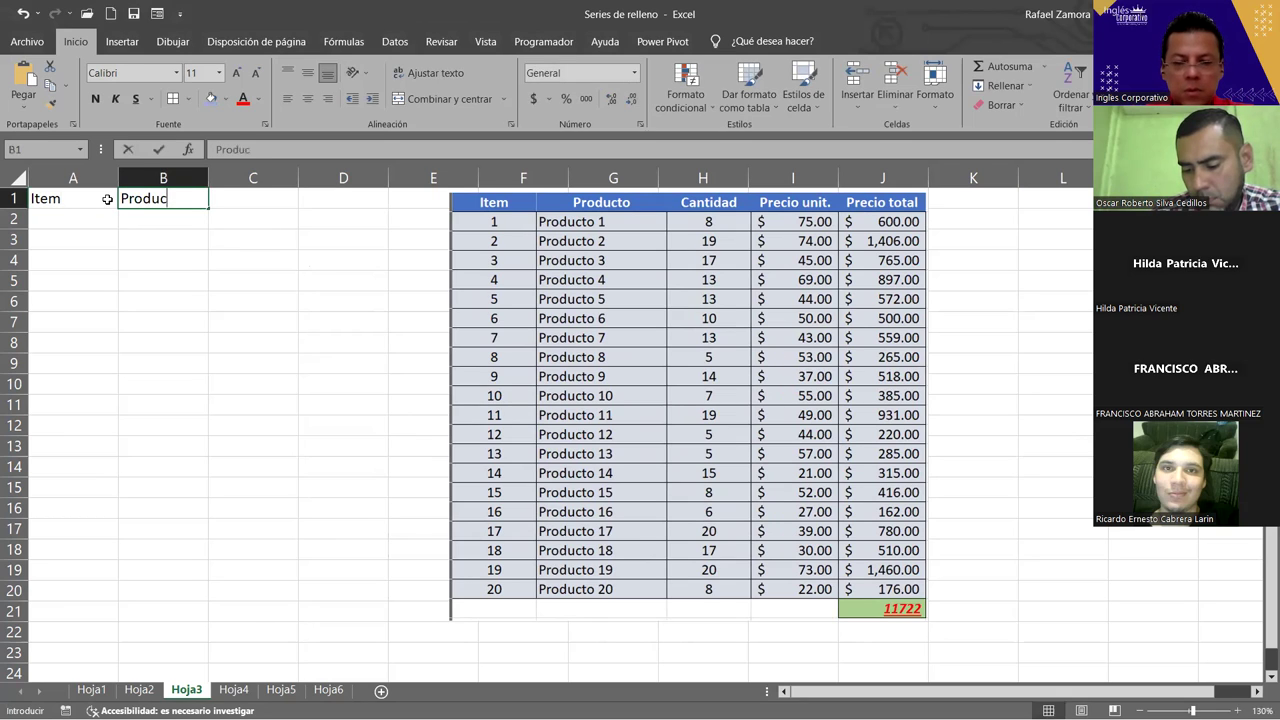
{"action": "type", "text": "to"}
{"action": "key", "text": "Tab"}
- Add the headers Cant., Precio unit. and Precio total in C1:E1, moving the picture right, clear of them
{"action": "type", "text": "Ca"}
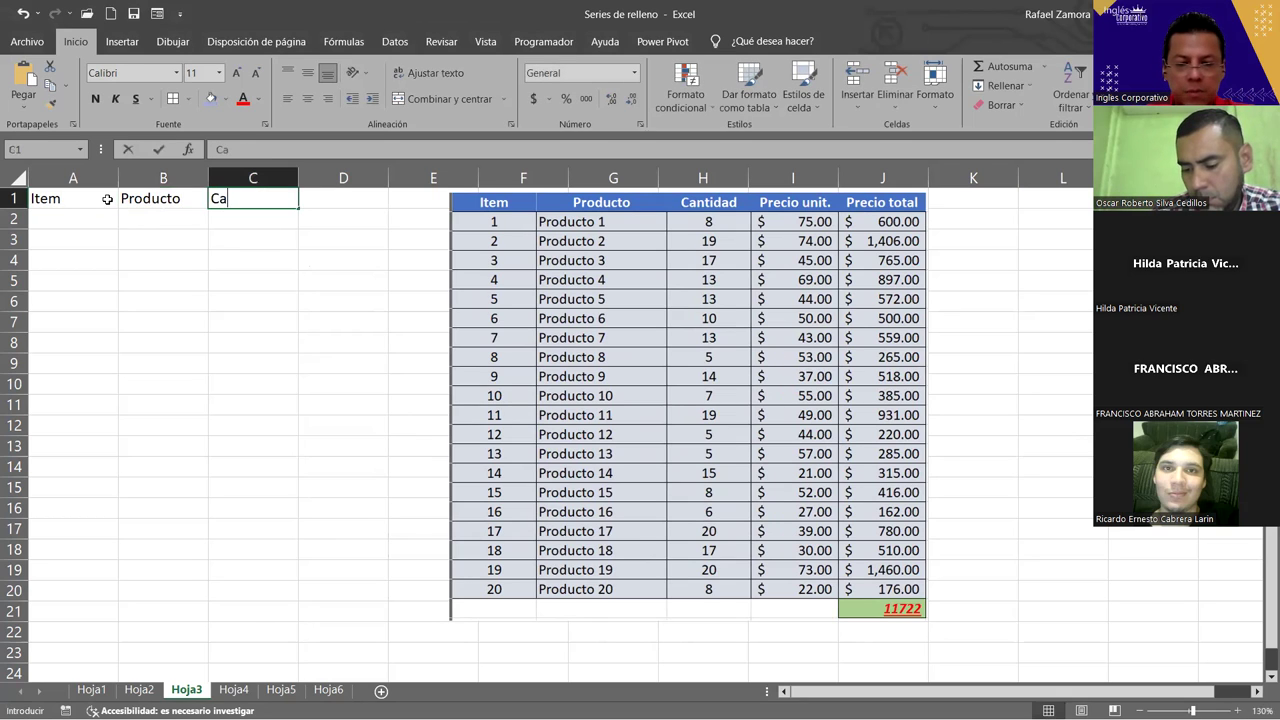
{"action": "type", "text": "nt."}
{"action": "key", "text": "Tab"}
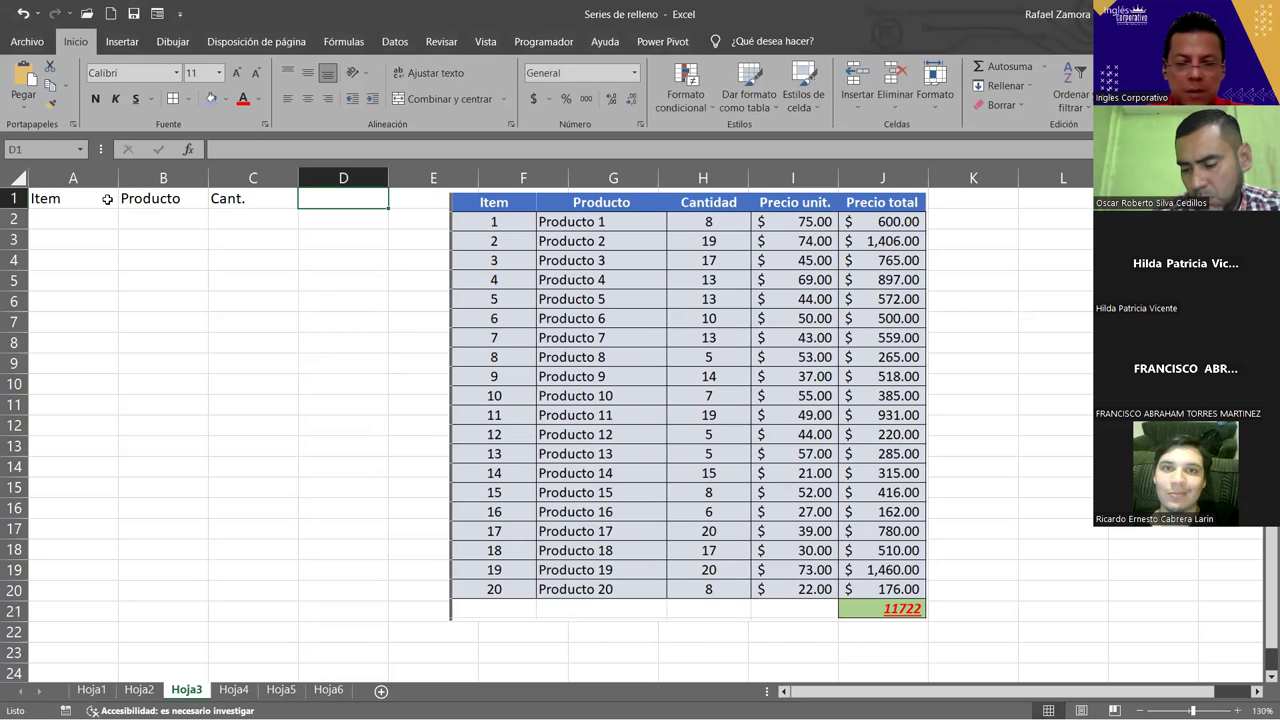
{"action": "type", "text": "Precio unit."}
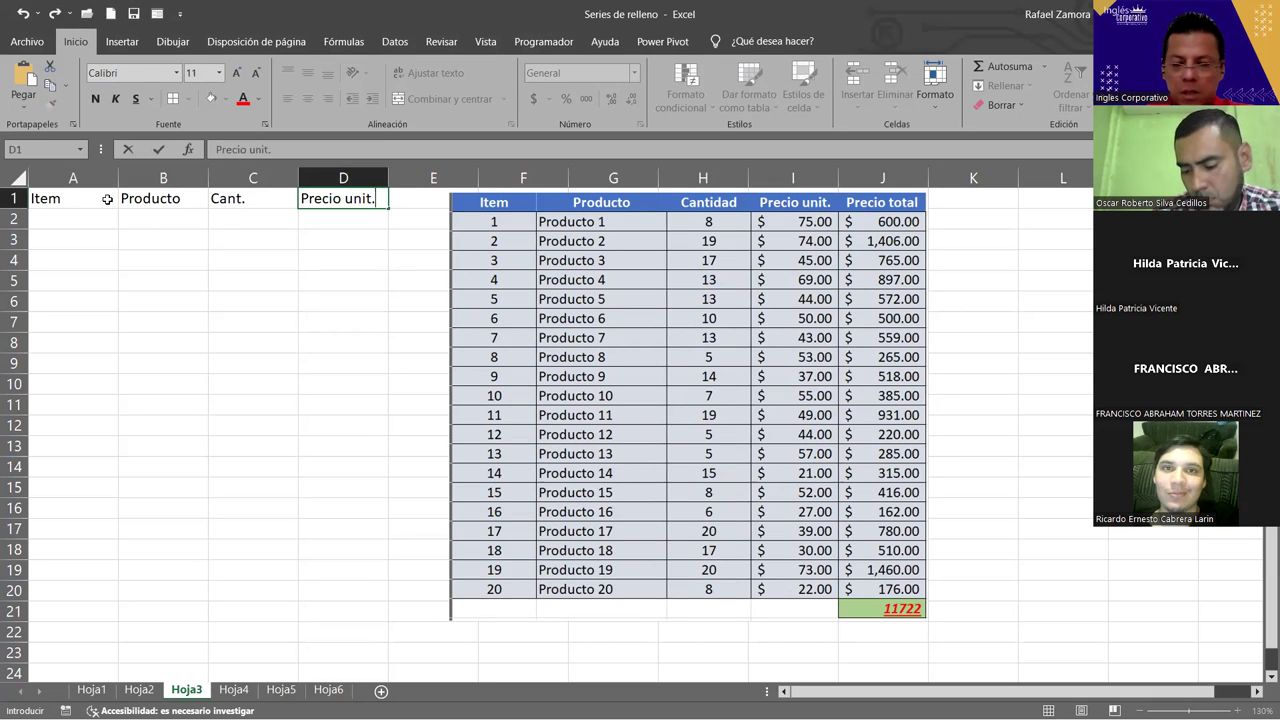
{"action": "key", "text": "Tab"}
{"action": "type", "text": "Precio total"}
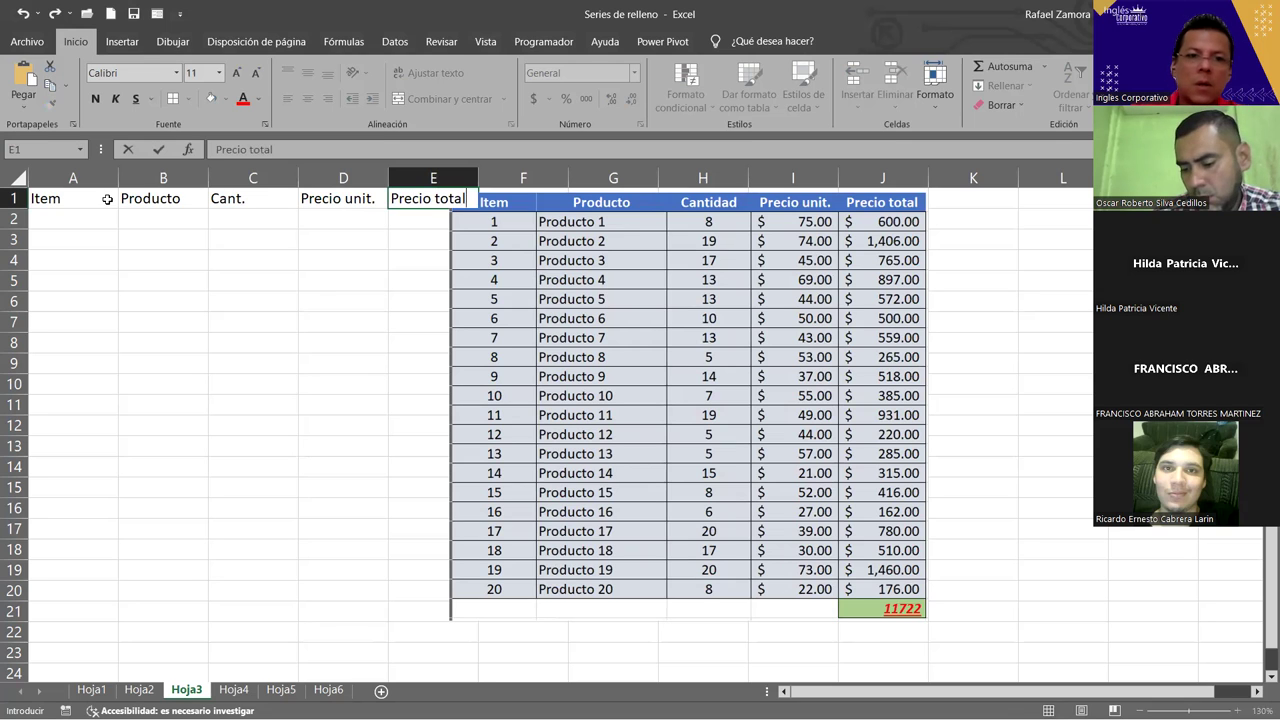
{"action": "left_click_drag", "start_coordinate": [503, 372], "coordinate": [668, 383]}
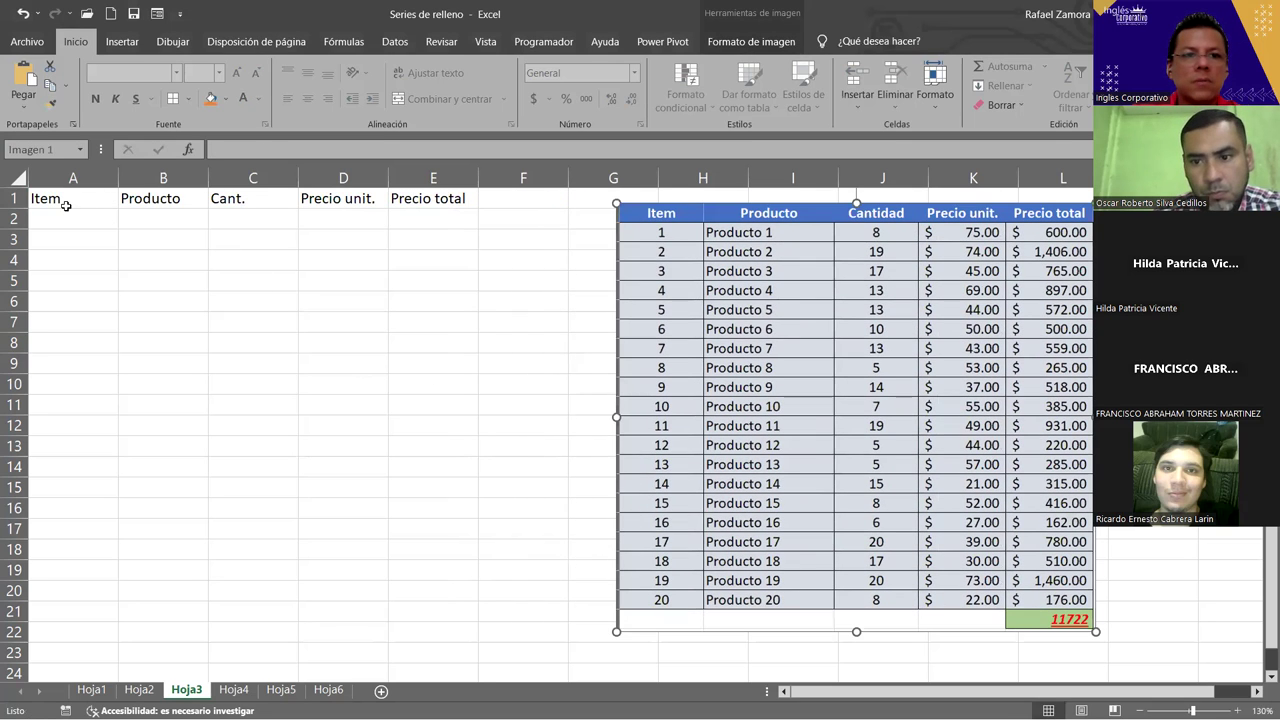
- Give the A1:E1 headers a blue fill, bold text and centre alignment
{"action": "left_click", "coordinate": [70, 203]}
{"action": "left_click_drag", "start_coordinate": [70, 203], "coordinate": [430, 199]}
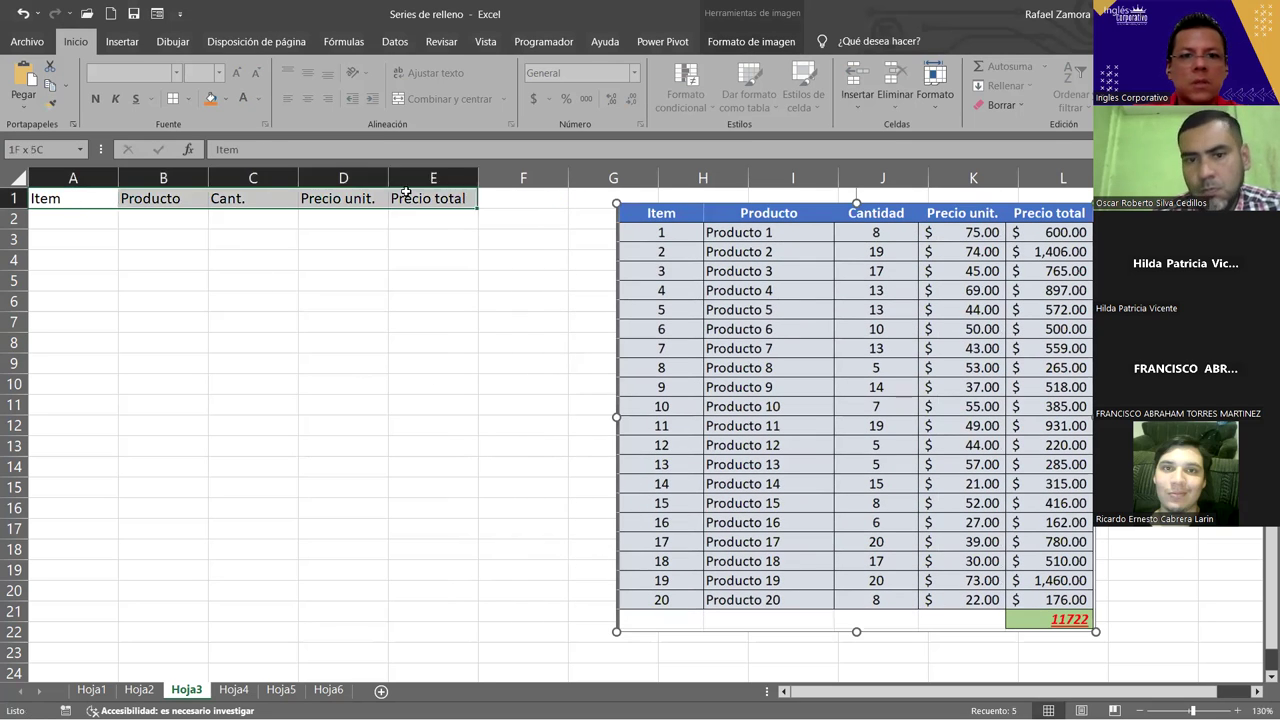
{"action": "left_click", "coordinate": [211, 98]}
{"action": "key", "text": "ctrl+n"}
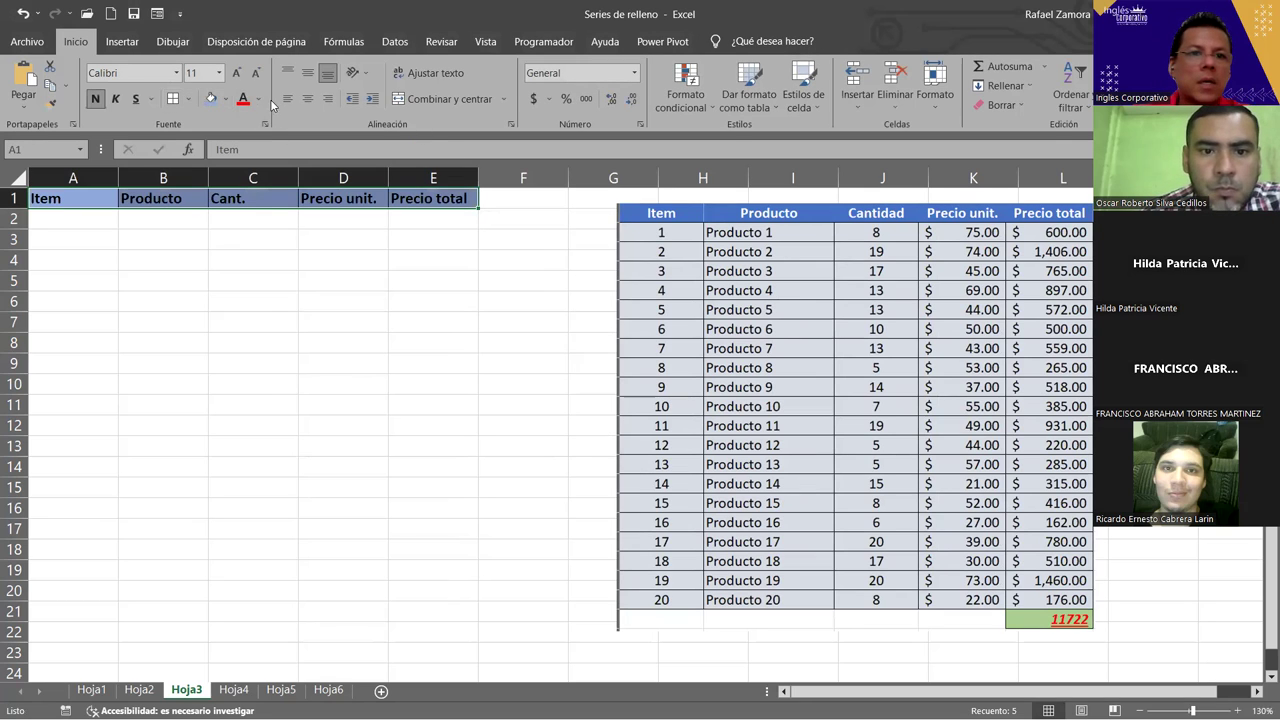
{"action": "left_click", "coordinate": [308, 98]}
- Number the items 1 to 20 in A2:A21, centred, with column A autofitted
{"action": "left_click", "coordinate": [106, 222]}
{"action": "type", "text": "1"}
{"action": "key", "text": "Return"}
{"action": "left_click", "coordinate": [106, 218]}
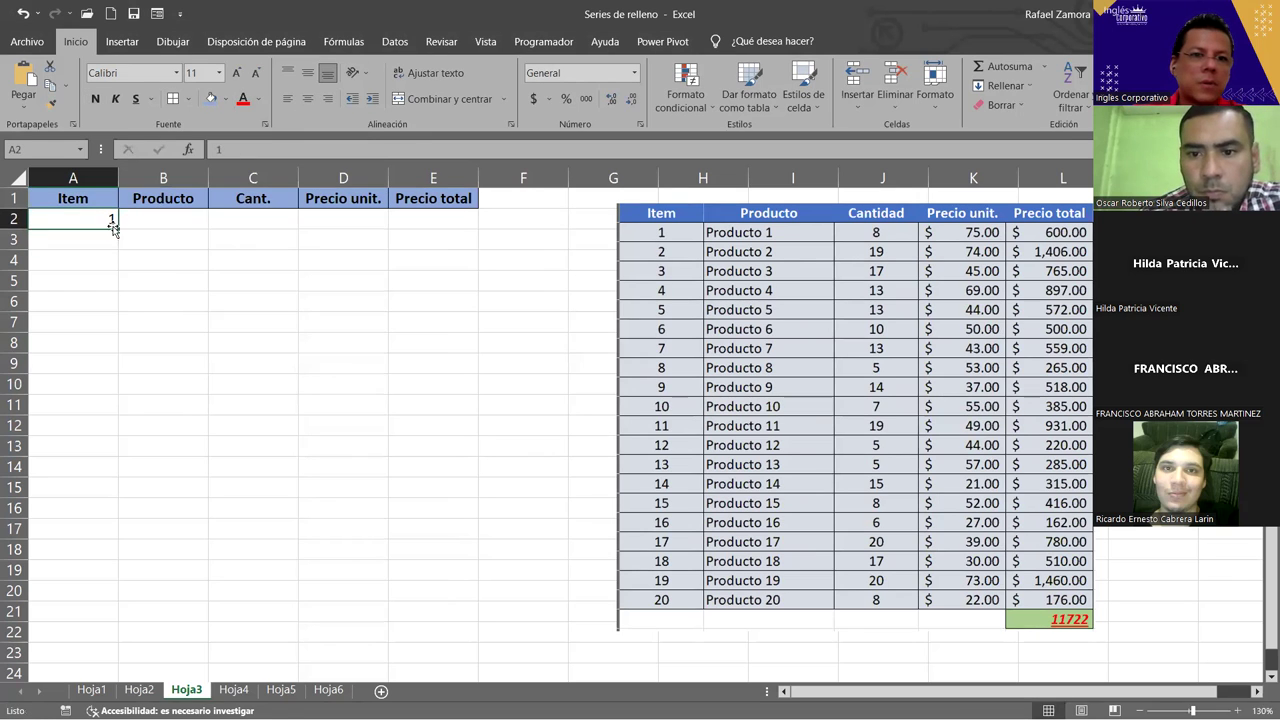
{"action": "left_click_drag", "start_coordinate": [84, 581], "coordinate": [115, 578]}
{"action": "left_click", "coordinate": [127, 590]}
{"action": "left_click", "coordinate": [162, 620]}
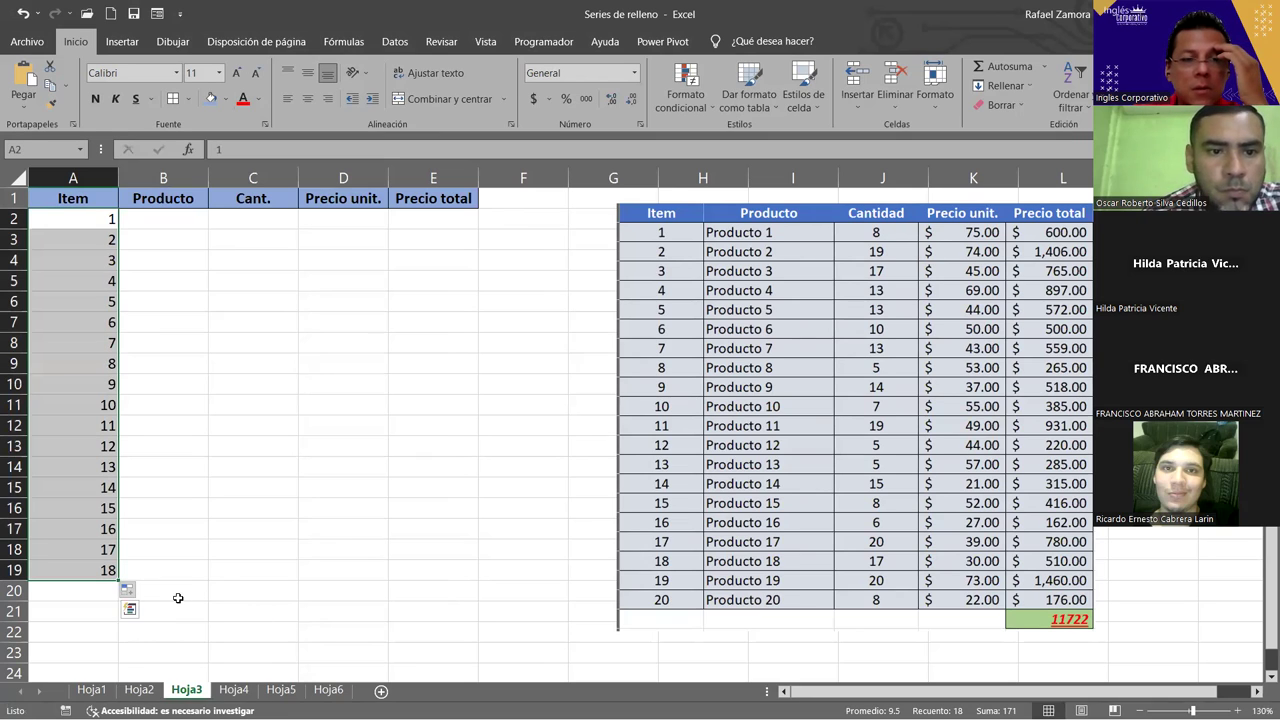
{"action": "left_click_drag", "start_coordinate": [115, 604], "coordinate": [115, 608]}
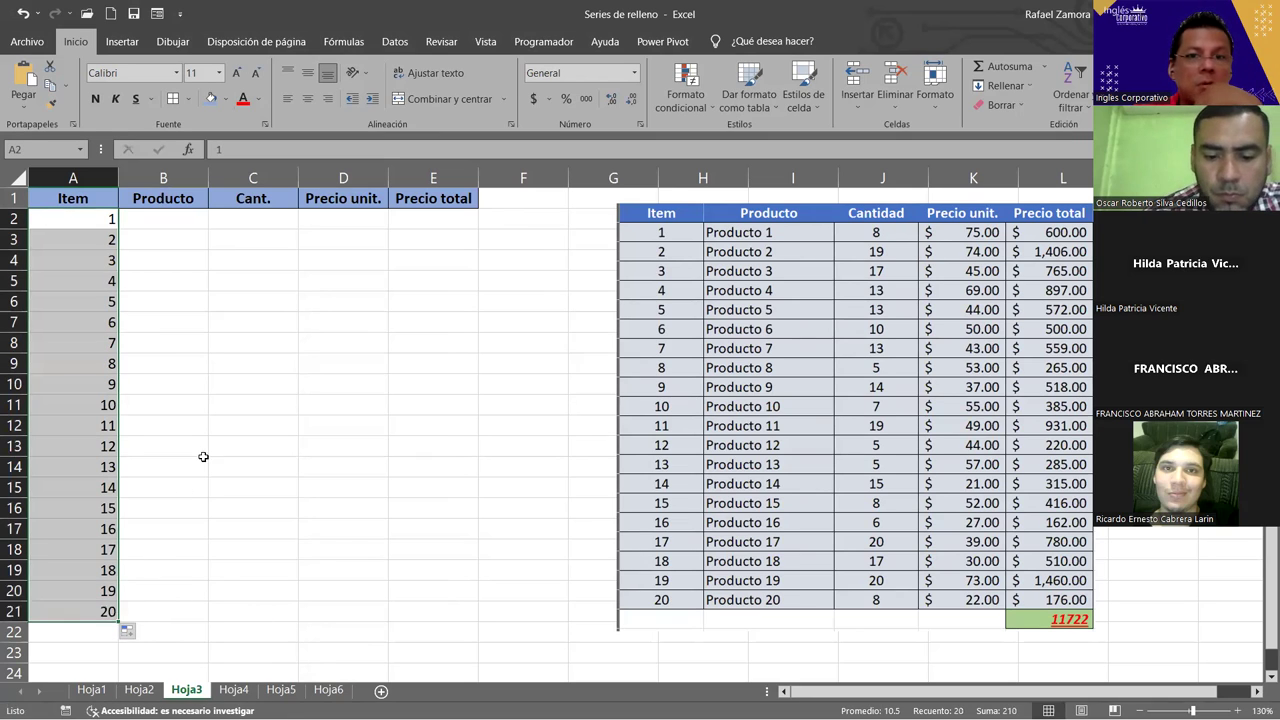
{"action": "left_click", "coordinate": [301, 103]}
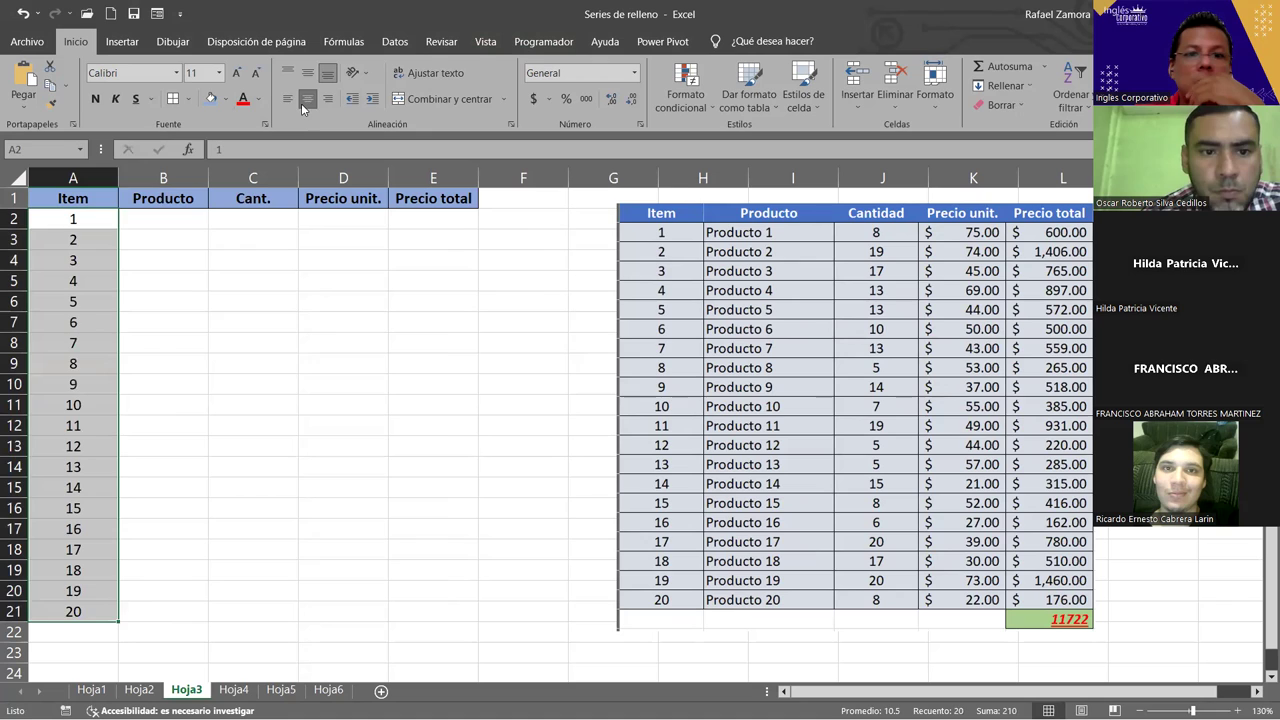
{"action": "left_click", "coordinate": [202, 302]}
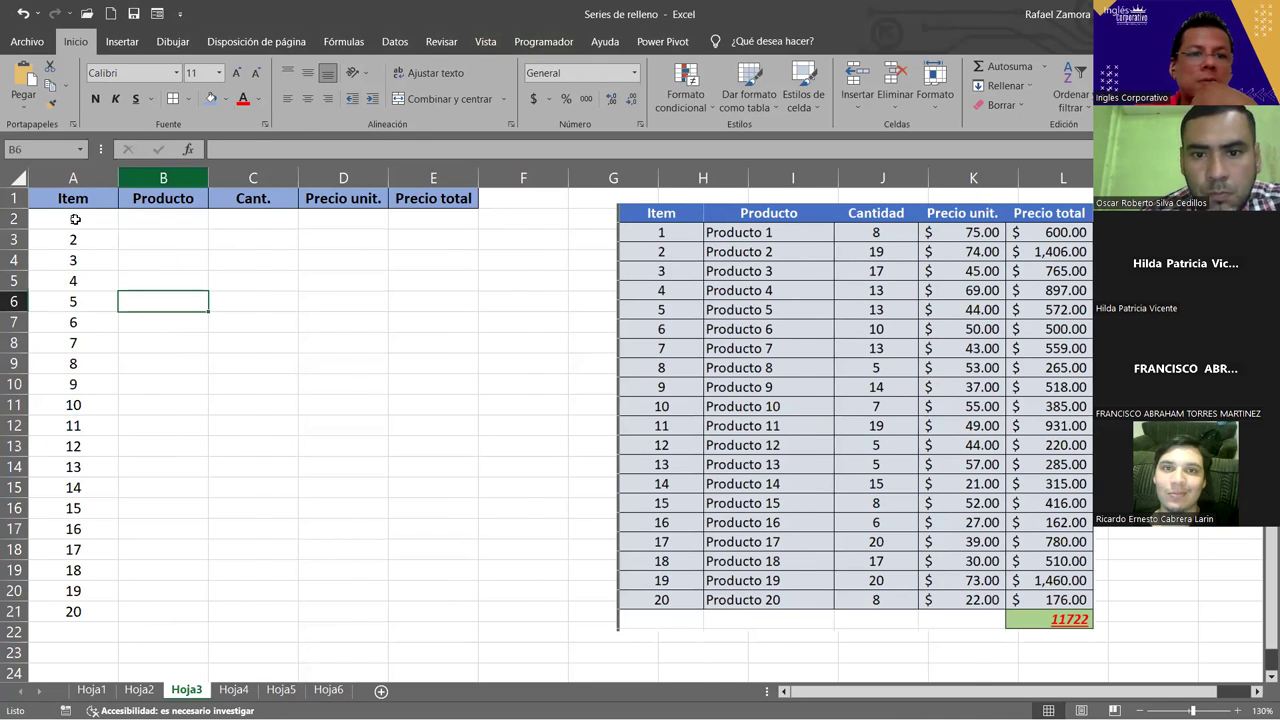
{"action": "double_click", "coordinate": [117, 183]}
{"action": "left_click", "coordinate": [128, 215]}
- Enter 'Producto 1' in B2 and fill down to 'Producto 20'
{"action": "type", "text": "Producto"}
{"action": "key", "text": "Return"}
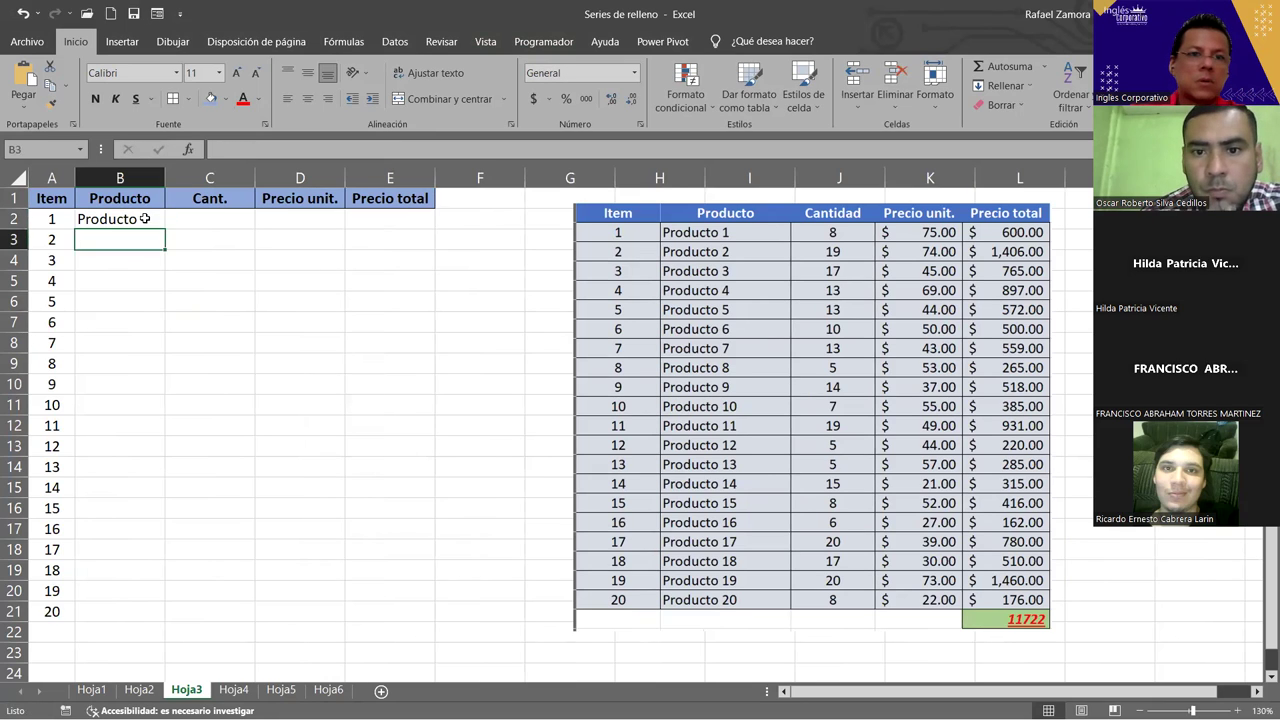
{"action": "left_click", "coordinate": [150, 222]}
{"action": "double_click", "coordinate": [150, 224]}
{"action": "type", "text": "1"}
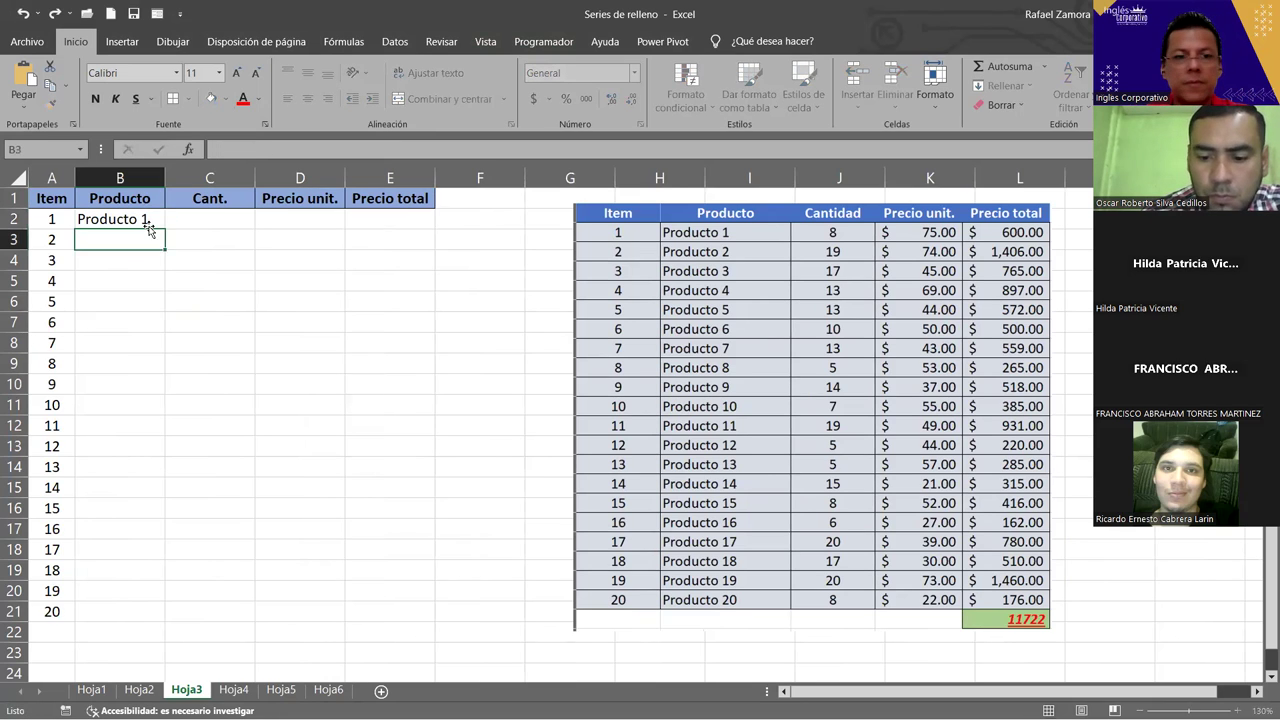
{"action": "key", "text": "ctrl+Return"}
{"action": "double_click", "coordinate": [164, 228]}
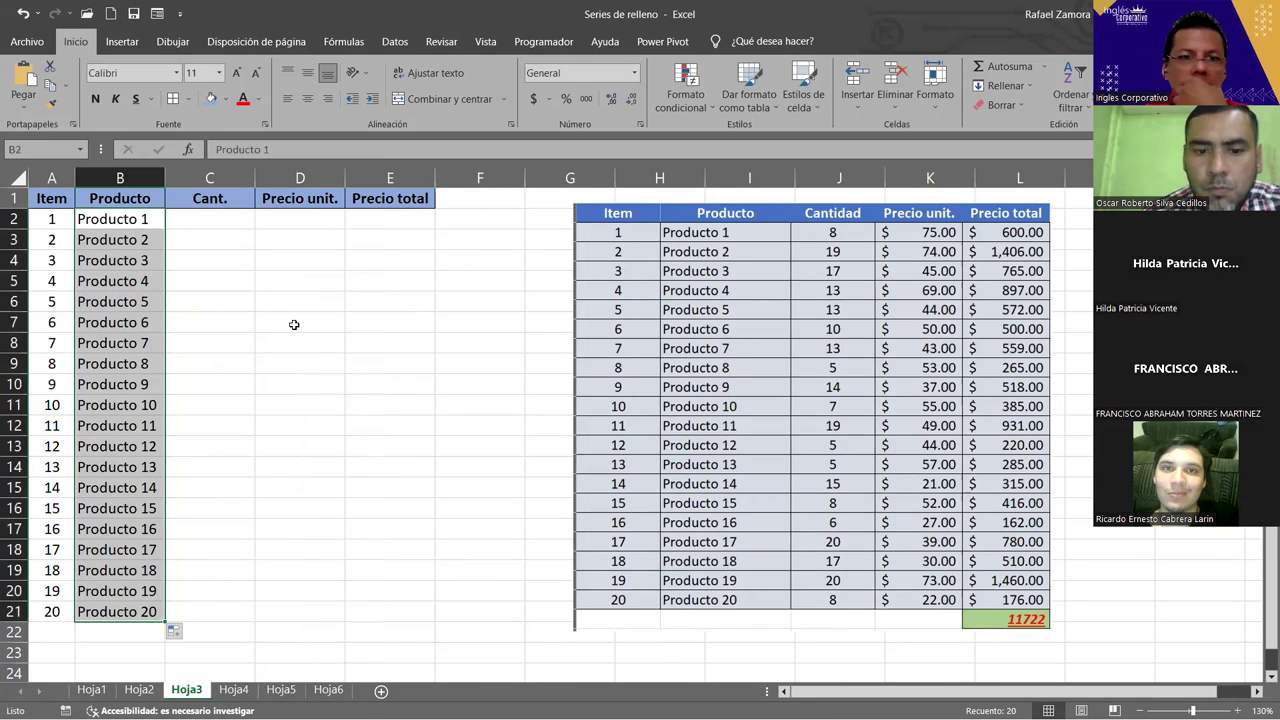
{"action": "left_click", "coordinate": [296, 275]}
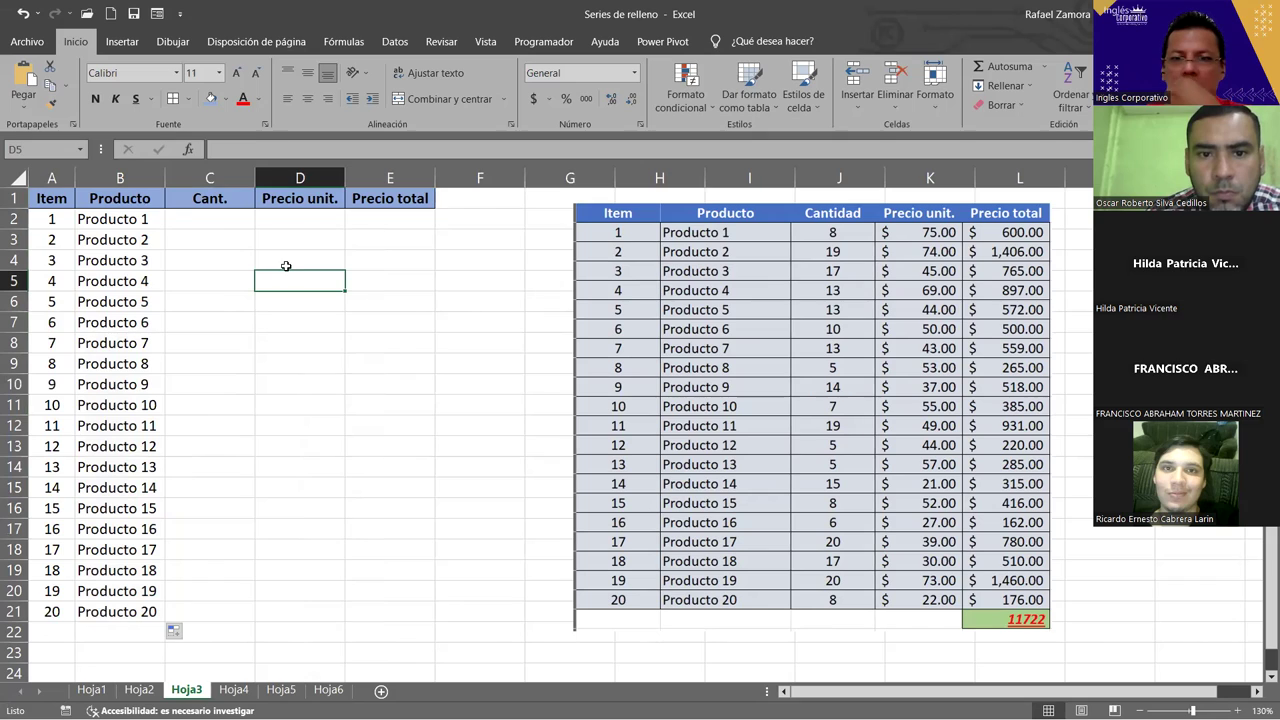
{"action": "left_click", "coordinate": [320, 216]}
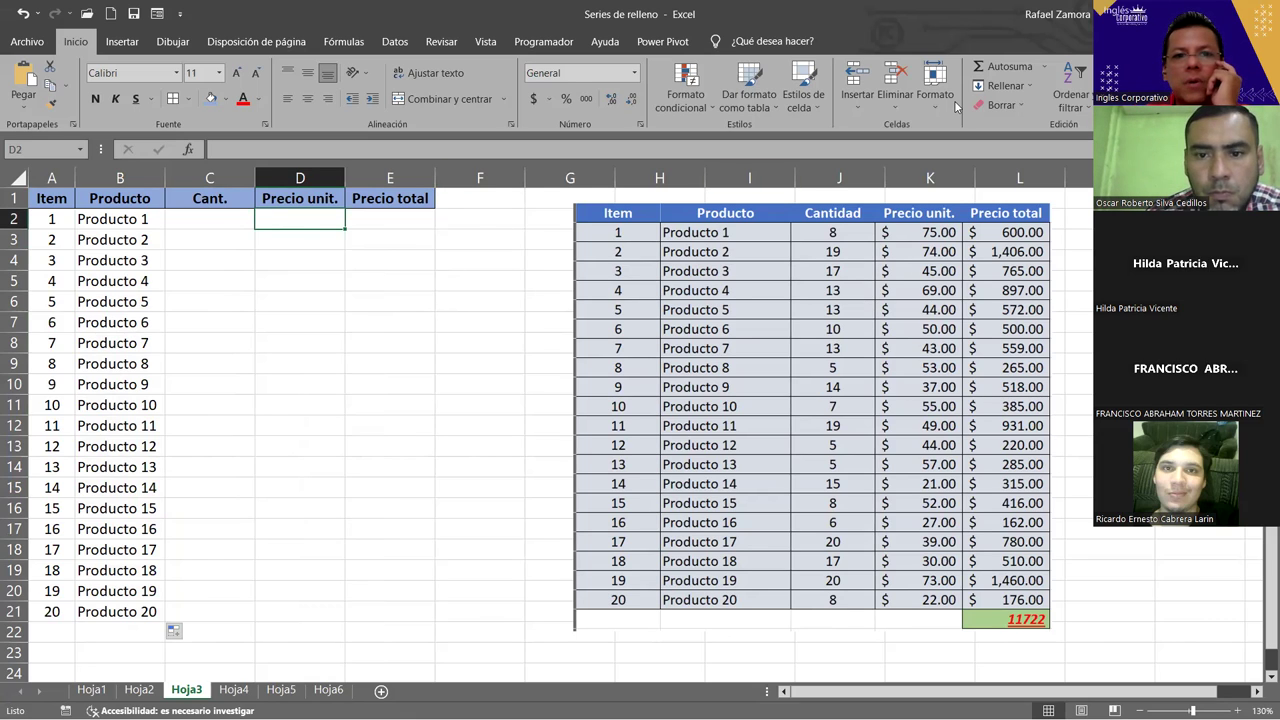
{"action": "left_click", "coordinate": [394, 224]}
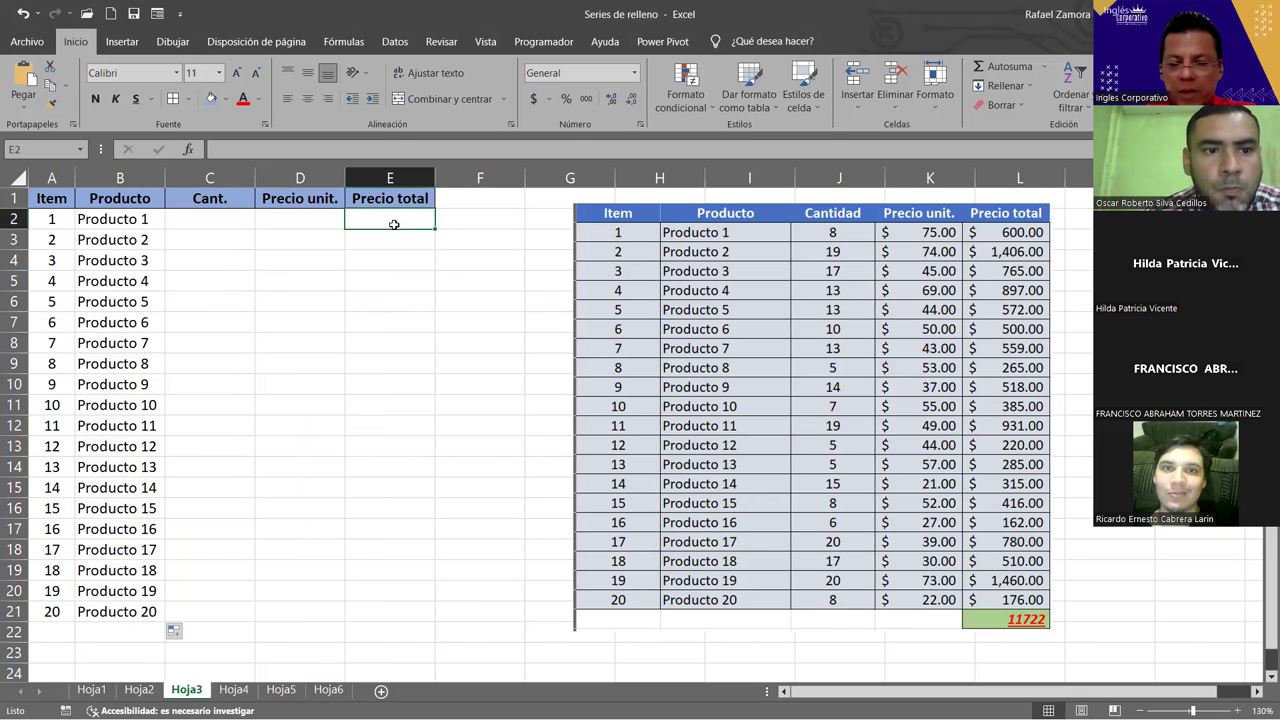
{"action": "type", "text": "="}
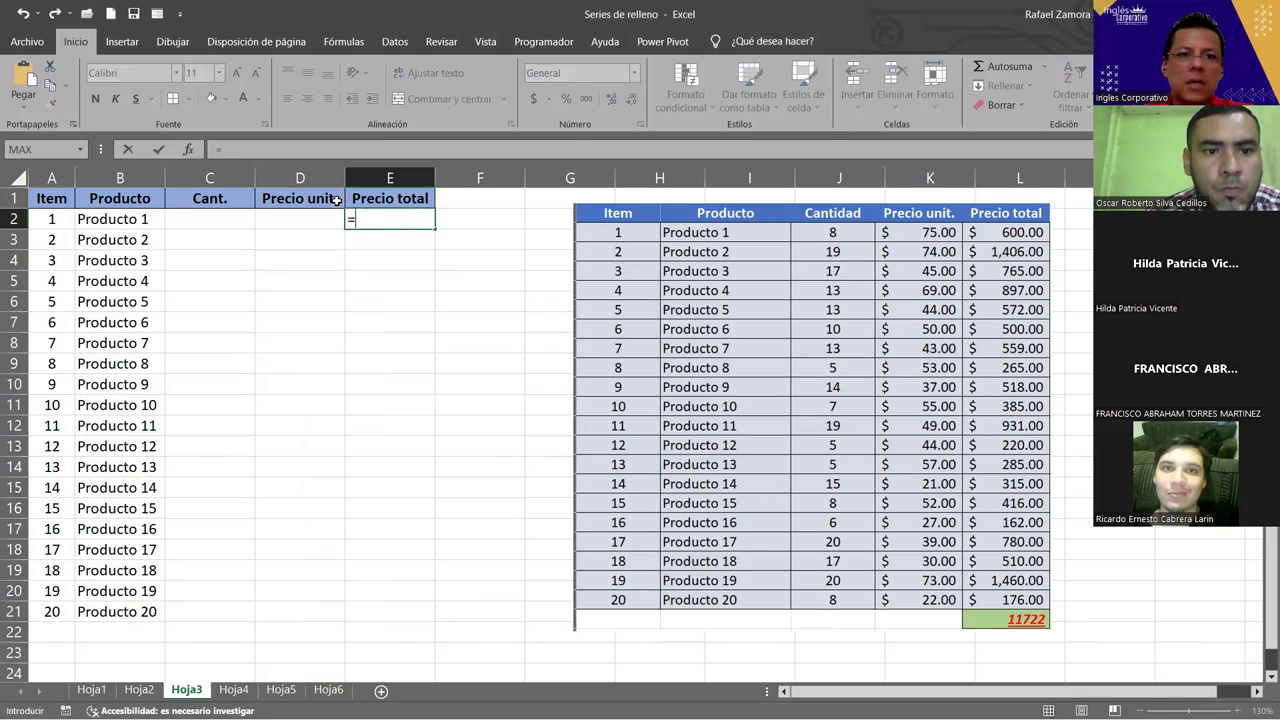
{"action": "left_click", "coordinate": [230, 219]}
{"action": "type", "text": "*"}
{"action": "left_click", "coordinate": [272, 220]}
{"action": "key", "text": "F8"}
{"action": "key", "text": "BackSpace"}
{"action": "key", "text": "BackSpace"}
{"action": "key", "text": "BackSpace"}
{"action": "key", "text": "Return"}
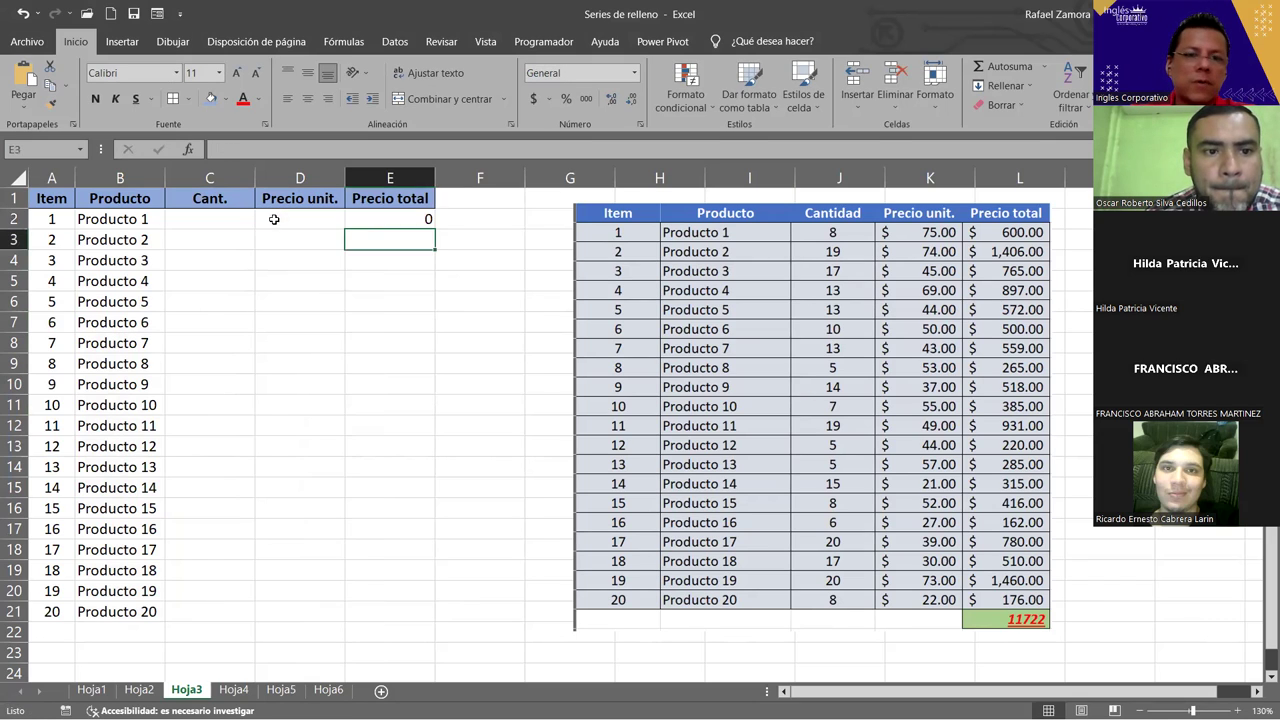
{"action": "left_click", "coordinate": [426, 217]}
{"action": "left_click", "coordinate": [533, 98]}
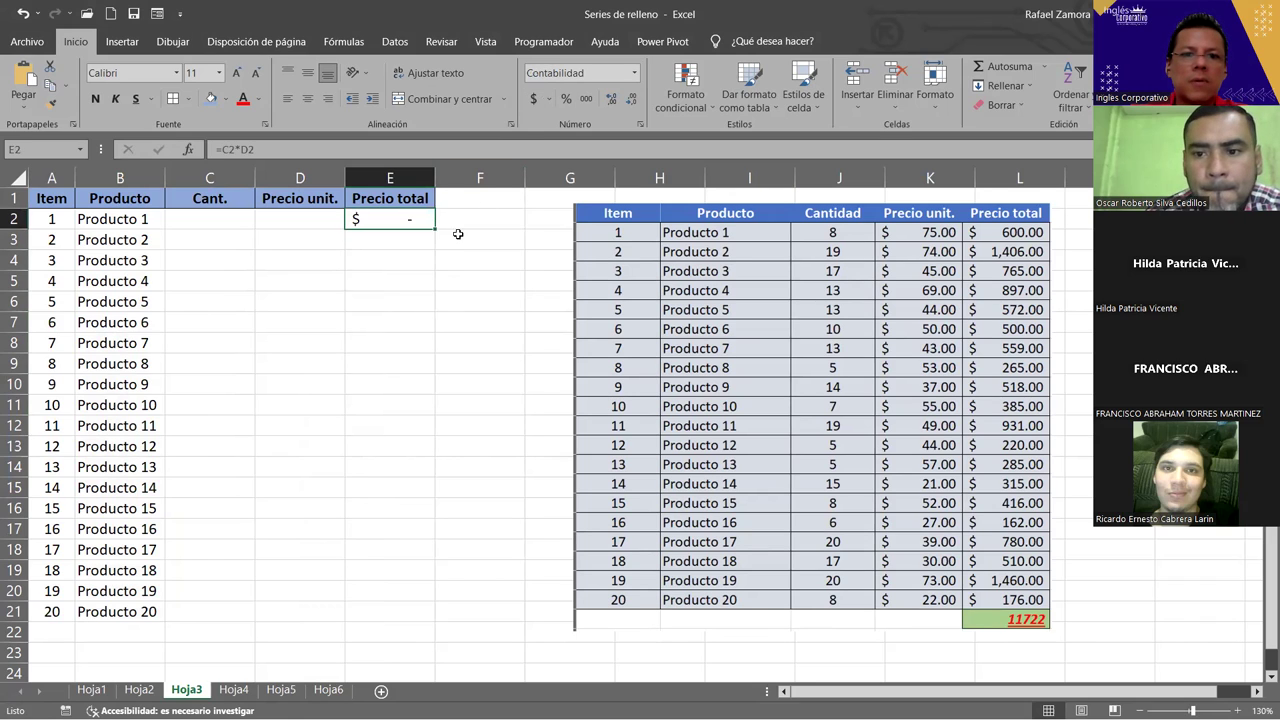
{"action": "left_click_drag", "start_coordinate": [433, 230], "coordinate": [404, 616]}
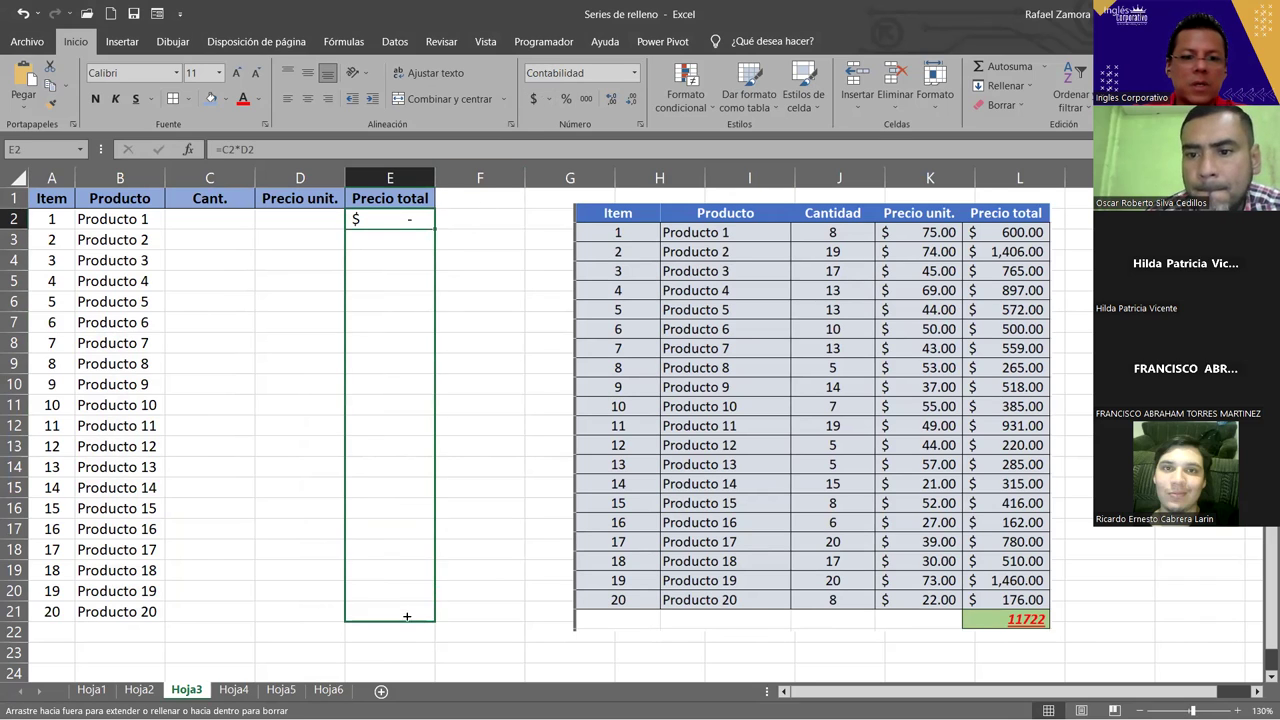
{"action": "left_click", "coordinate": [237, 218]}
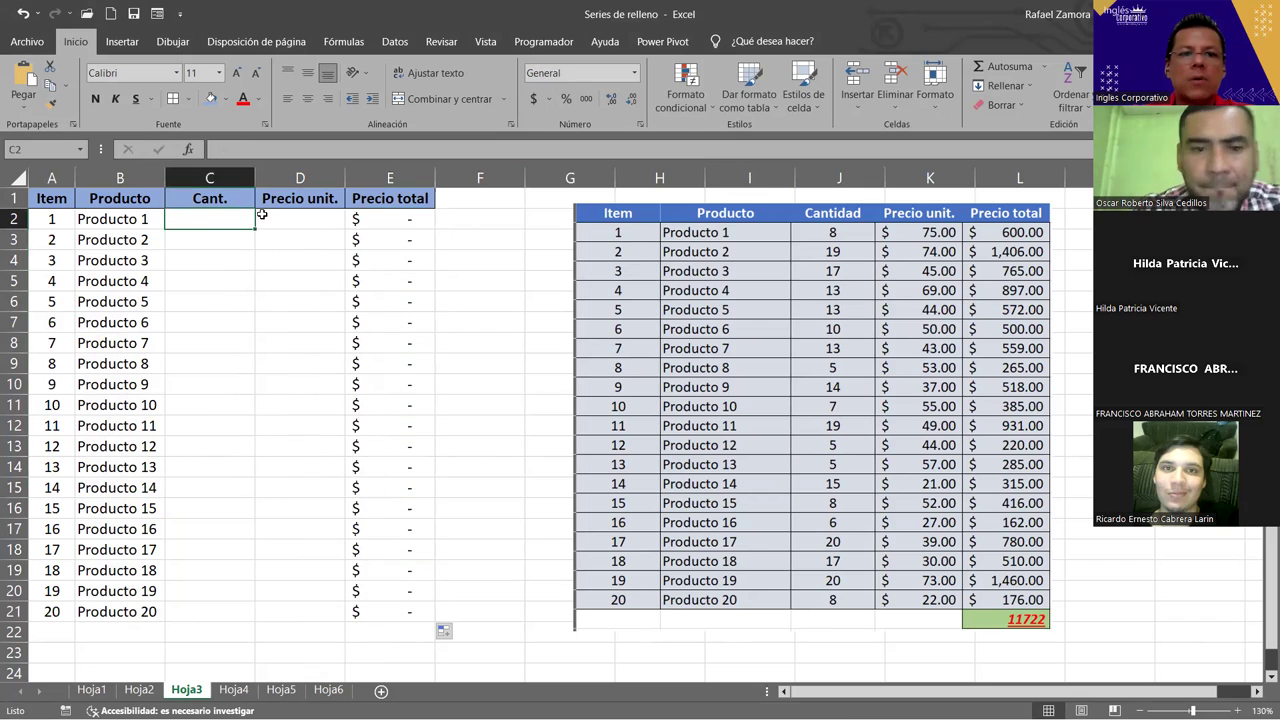
{"action": "left_click", "coordinate": [305, 218]}
{"action": "left_click", "coordinate": [264, 279]}
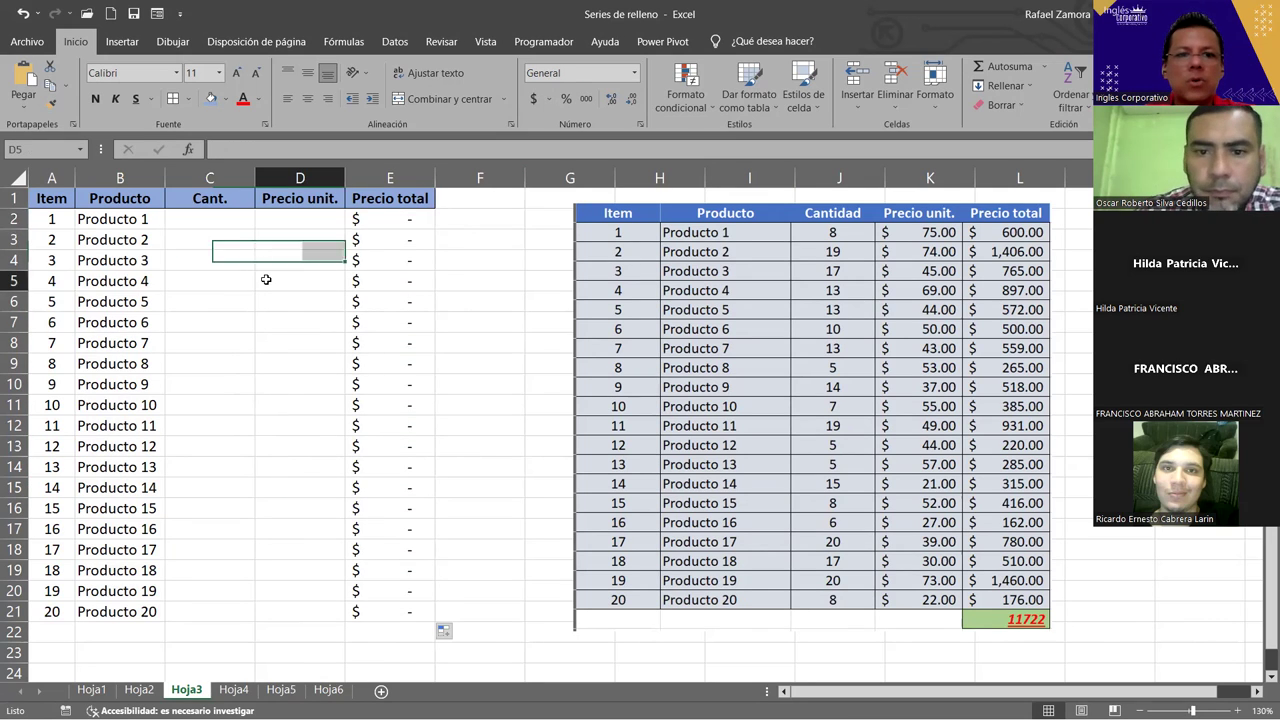
{"action": "left_click", "coordinate": [262, 218]}
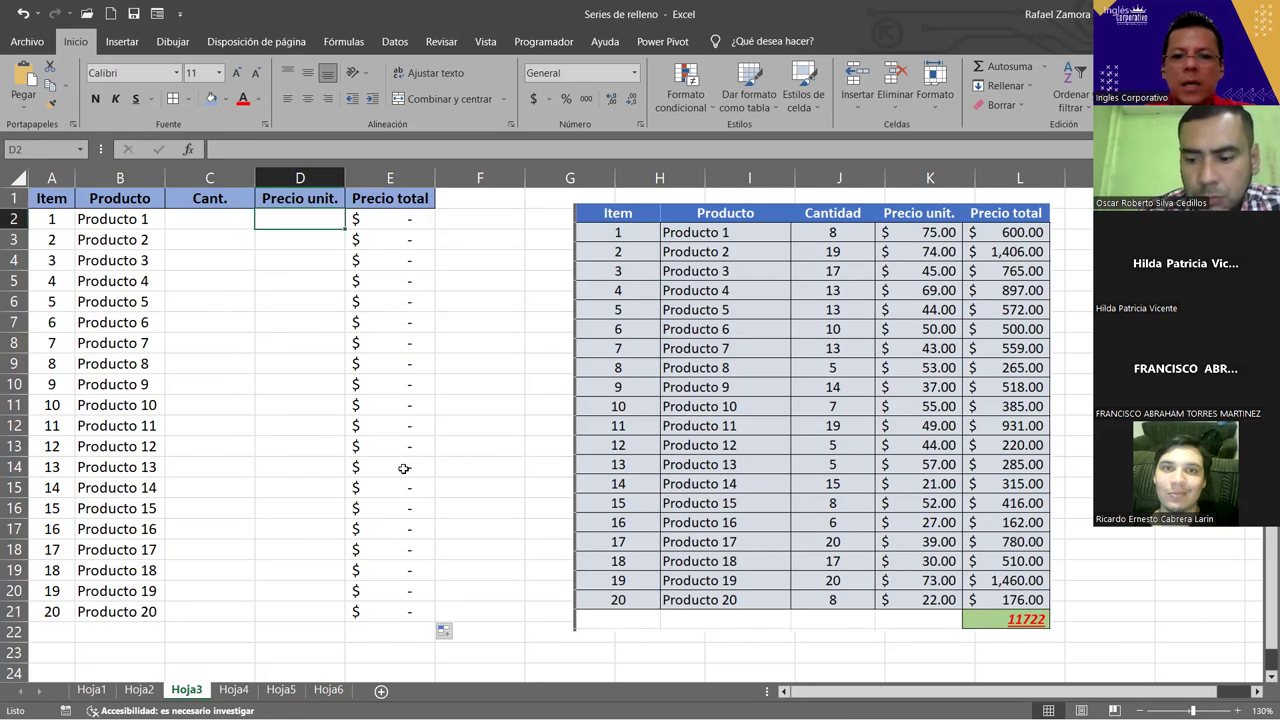
{"action": "left_click_drag", "start_coordinate": [225, 222], "coordinate": [299, 613]}
{"action": "left_click", "coordinate": [288, 238]}
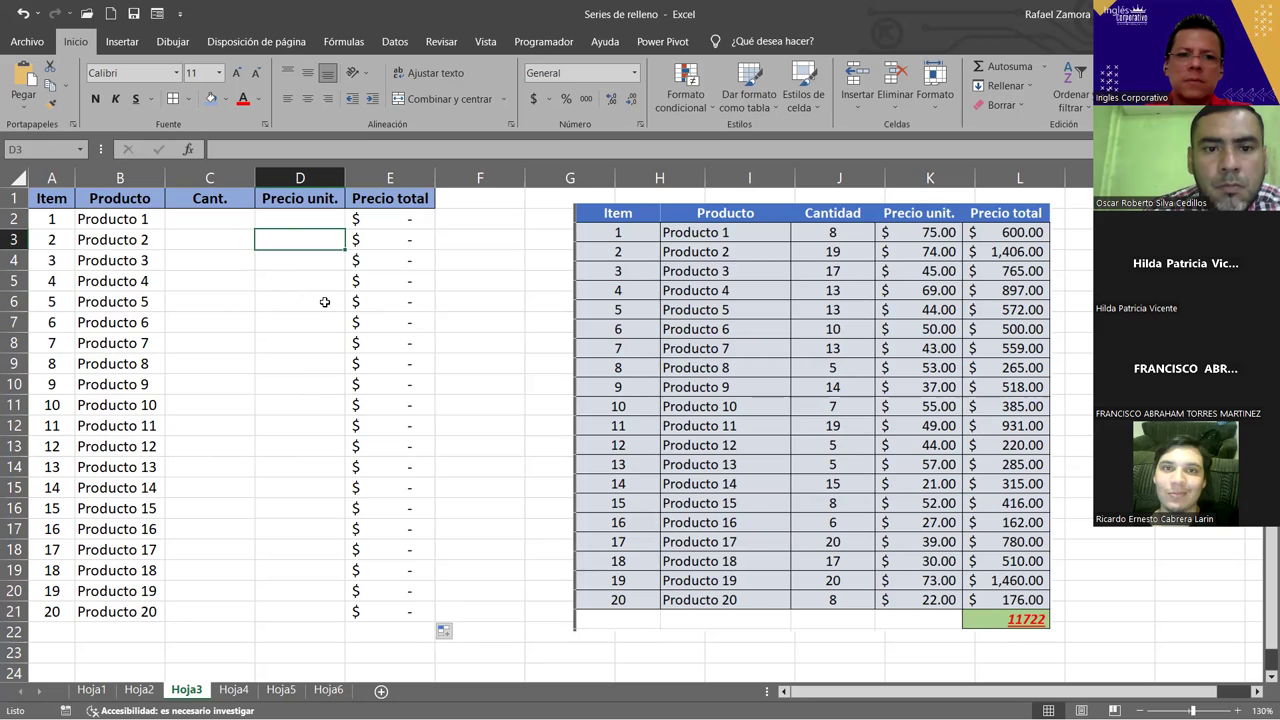
- Fill C2:C21 with a centred =ALEATORIO.ENTRE(5,15) random quantity
{"action": "left_click", "coordinate": [223, 229]}
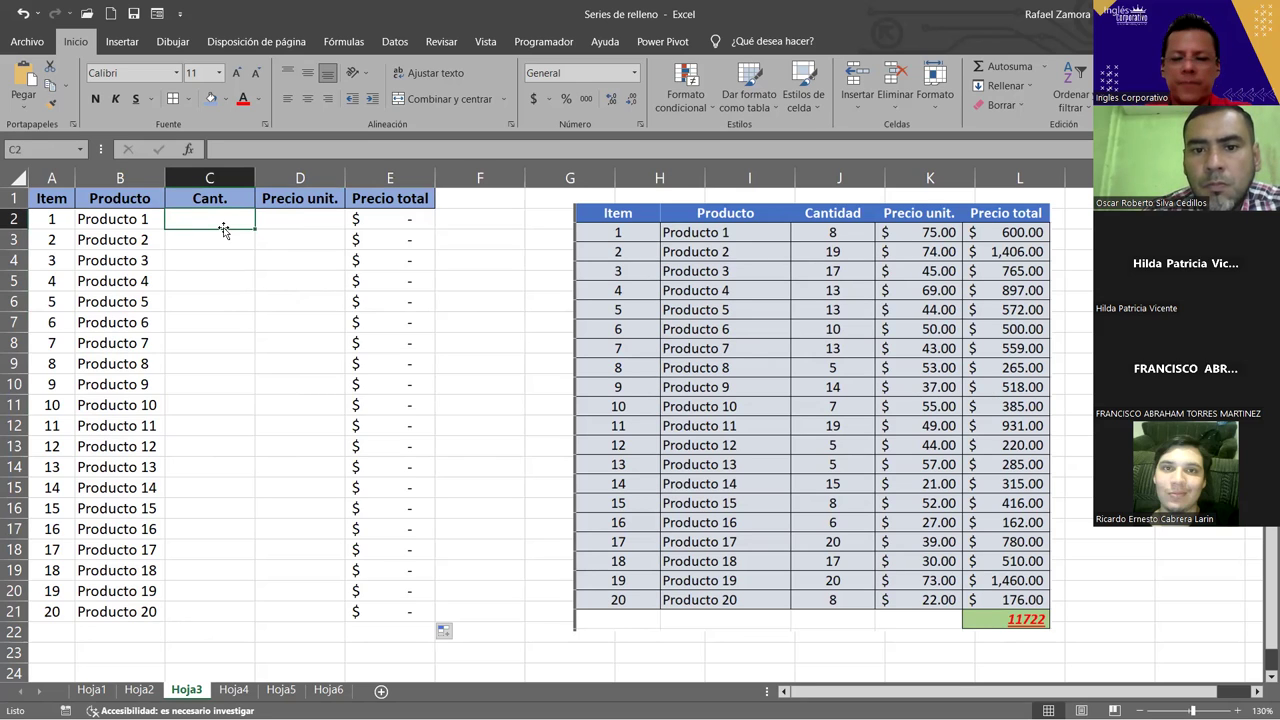
{"action": "type", "text": "="}
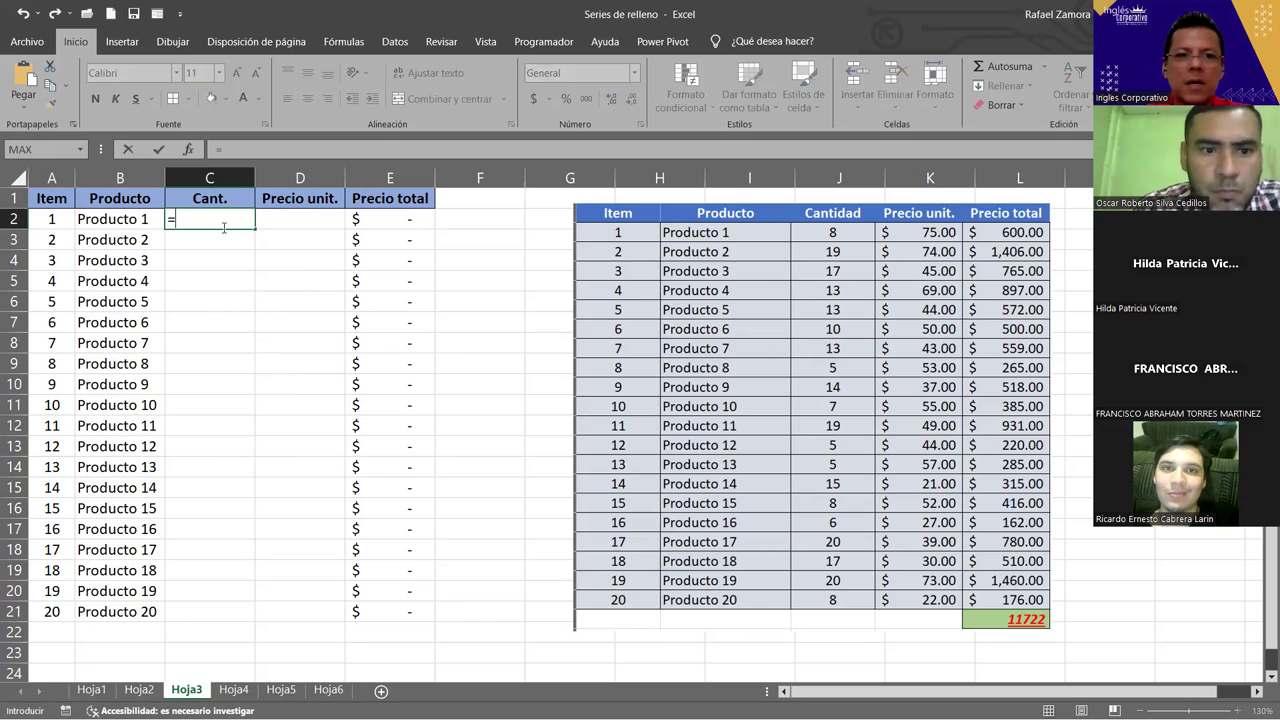
{"action": "type", "text": "ALEATORIO.ENTRE("}
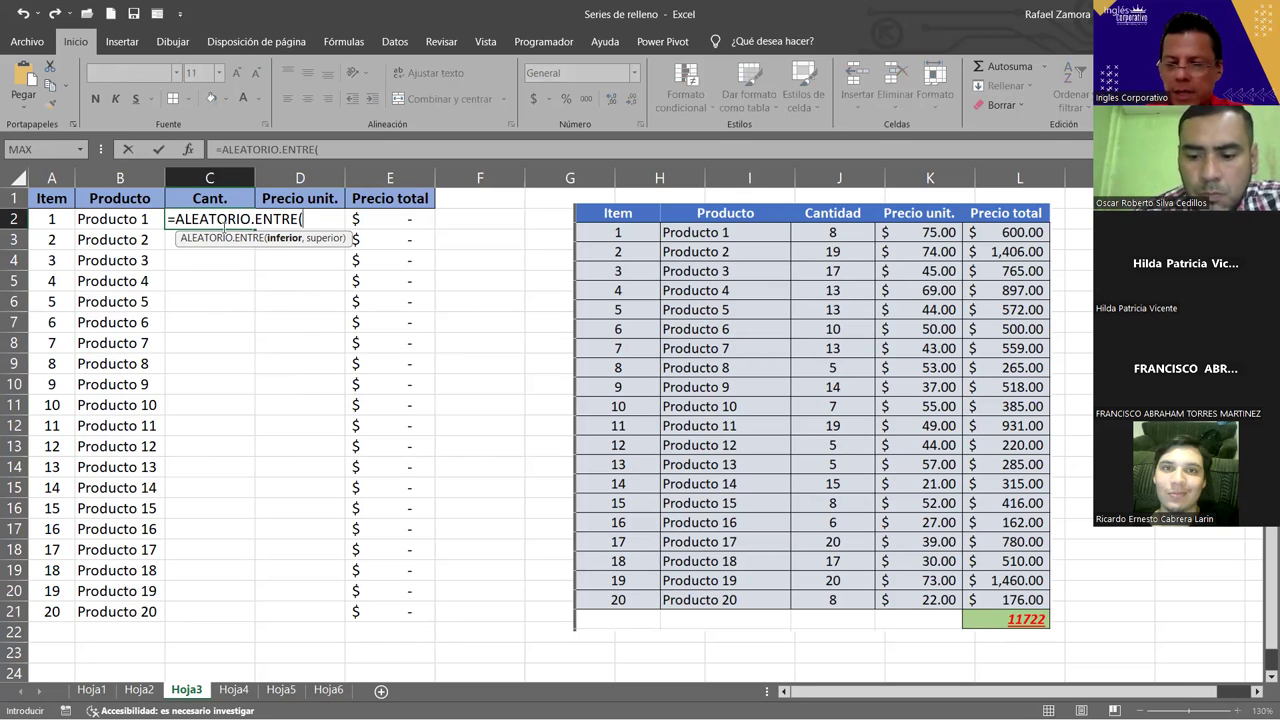
{"action": "type", "text": "5,15"}
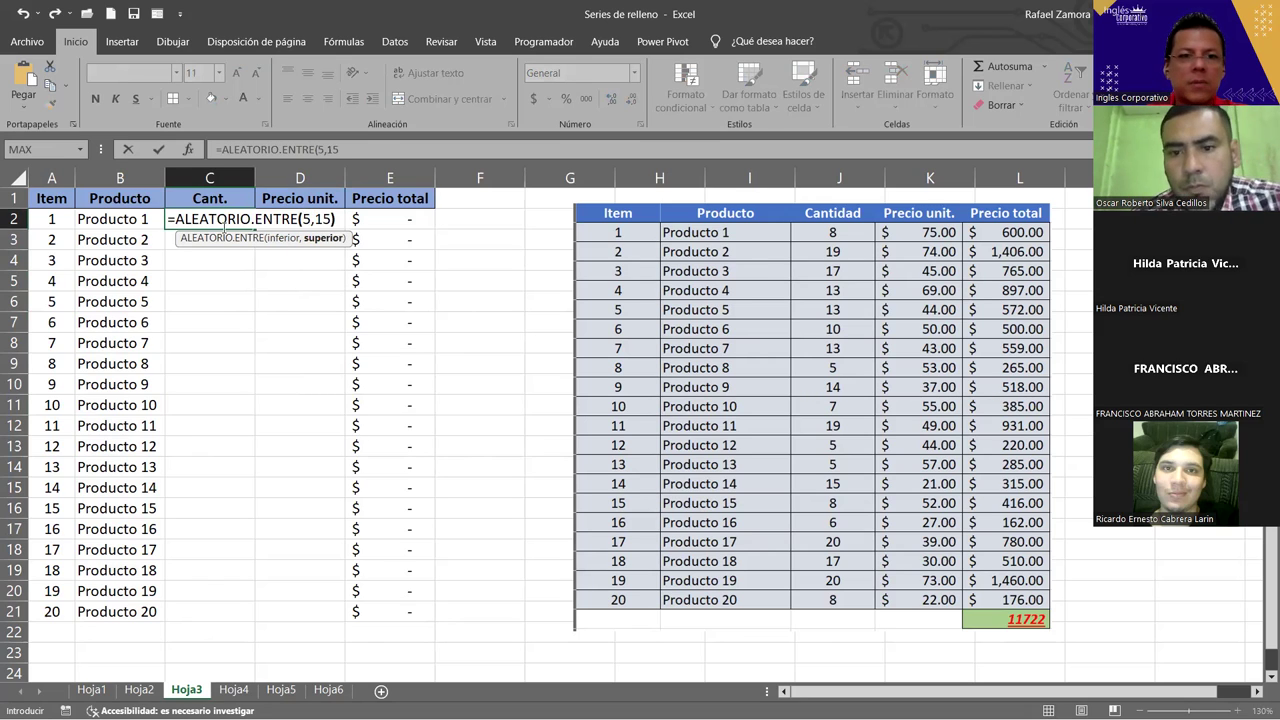
{"action": "key", "text": "Return"}
{"action": "left_click", "coordinate": [230, 220]}
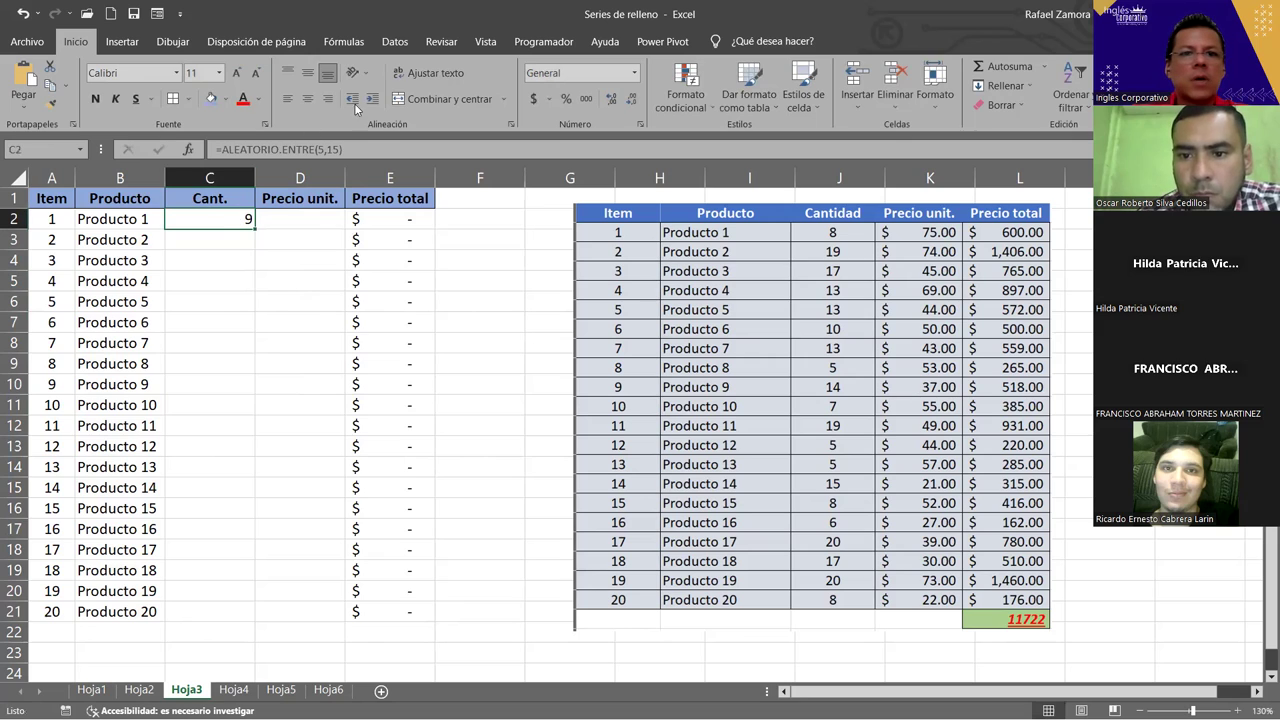
{"action": "left_click", "coordinate": [308, 99]}
{"action": "left_click_drag", "start_coordinate": [255, 229], "coordinate": [255, 622]}
- Fill D2:D21 with =ALEATORIO.ENTRE(35,80) prices in currency format
{"action": "left_click", "coordinate": [311, 222]}
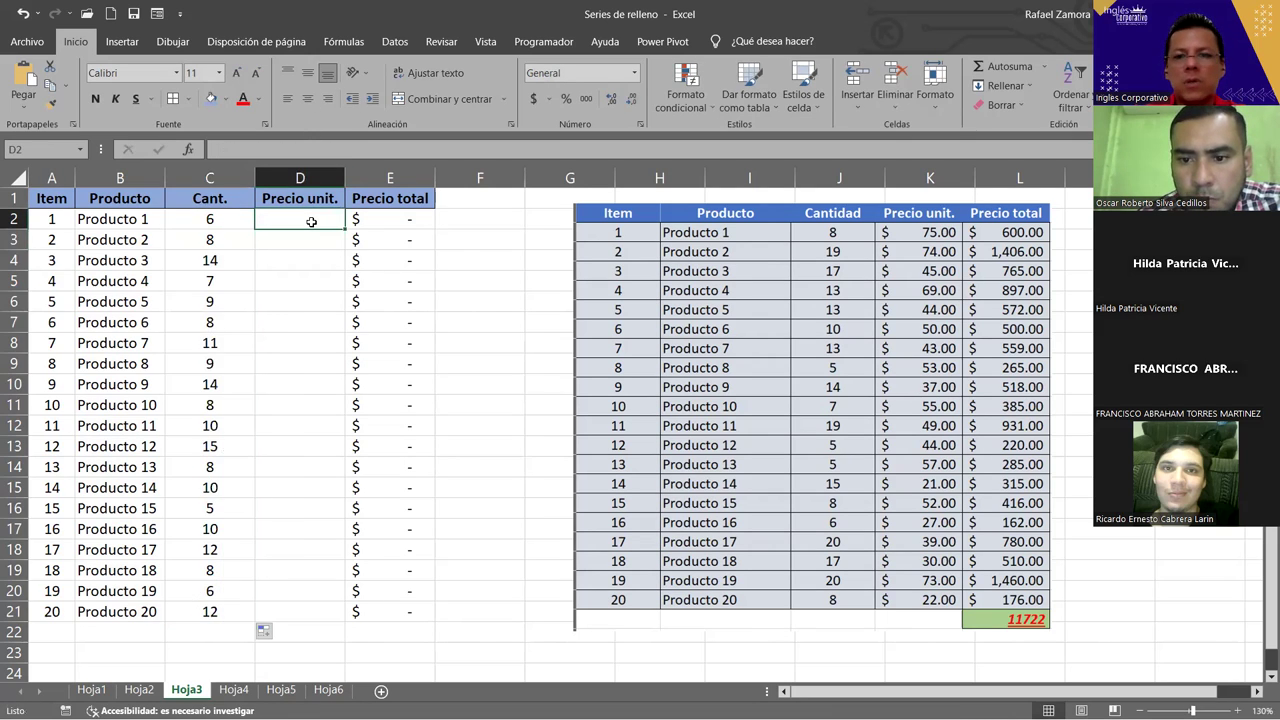
{"action": "type", "text": "="}
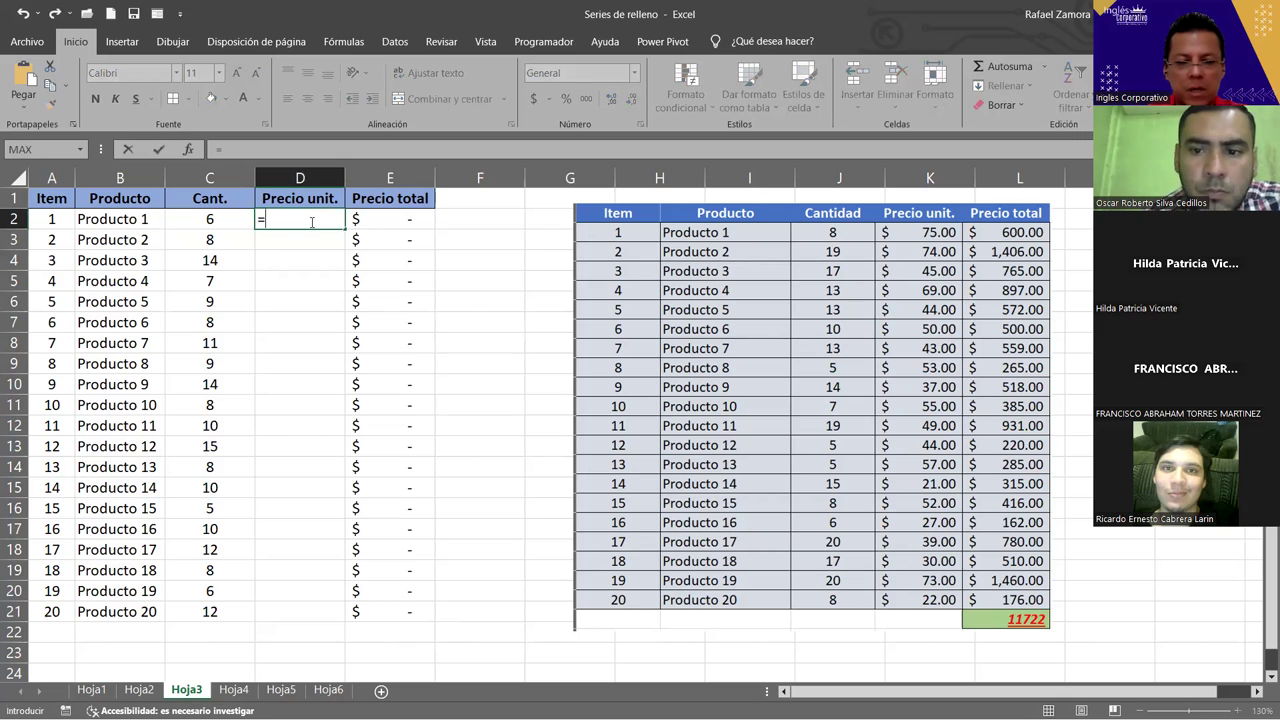
{"action": "type", "text": "ale"}
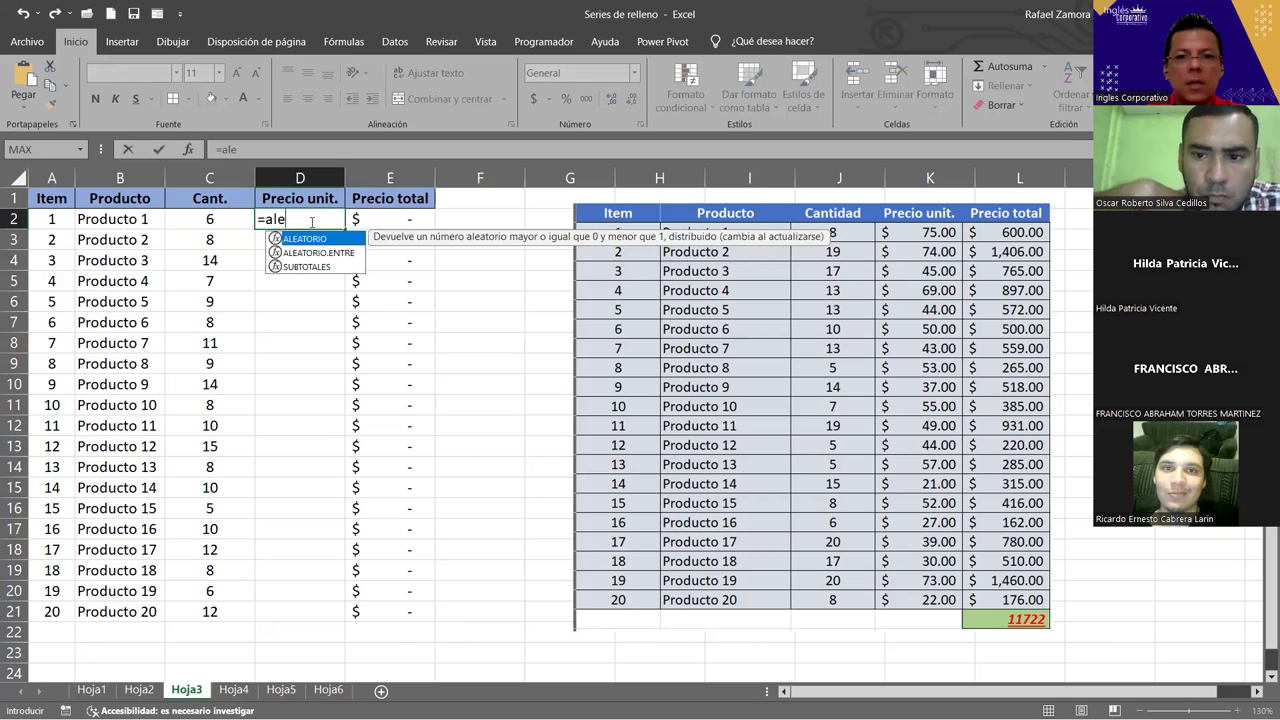
{"action": "key", "text": "Down"}
{"action": "key", "text": "Tab"}
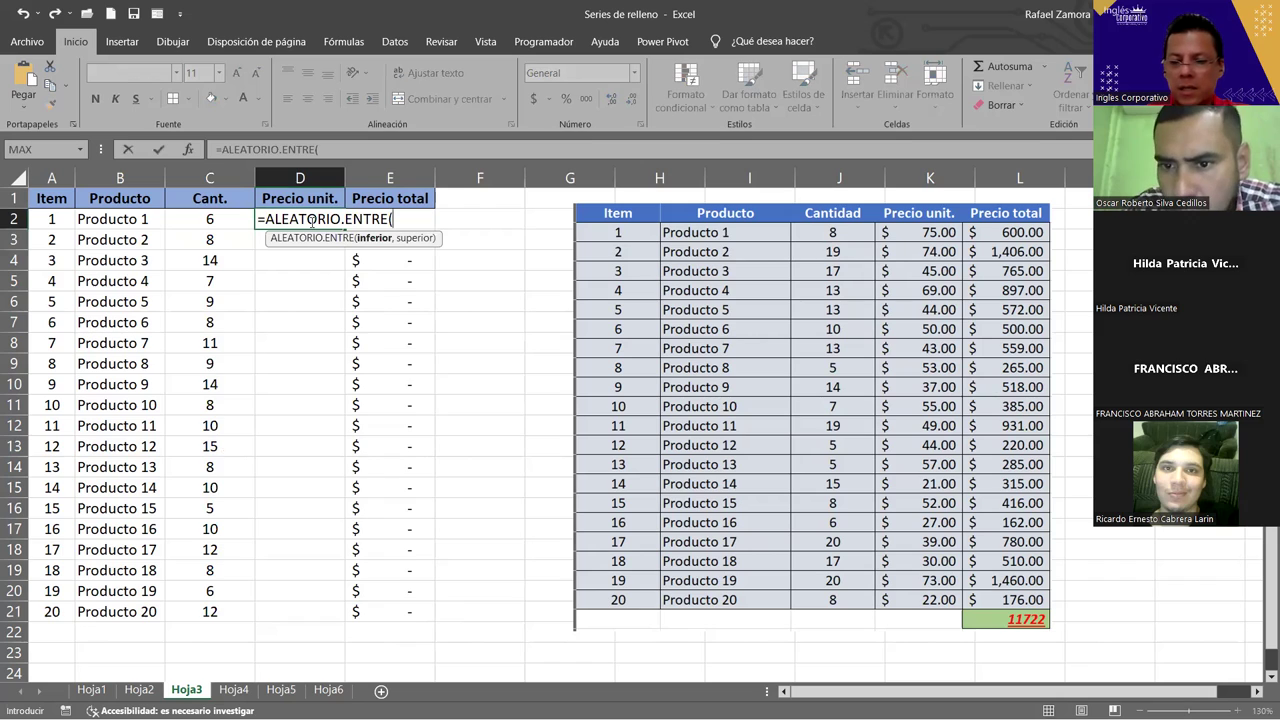
{"action": "type", "text": "35,80"}
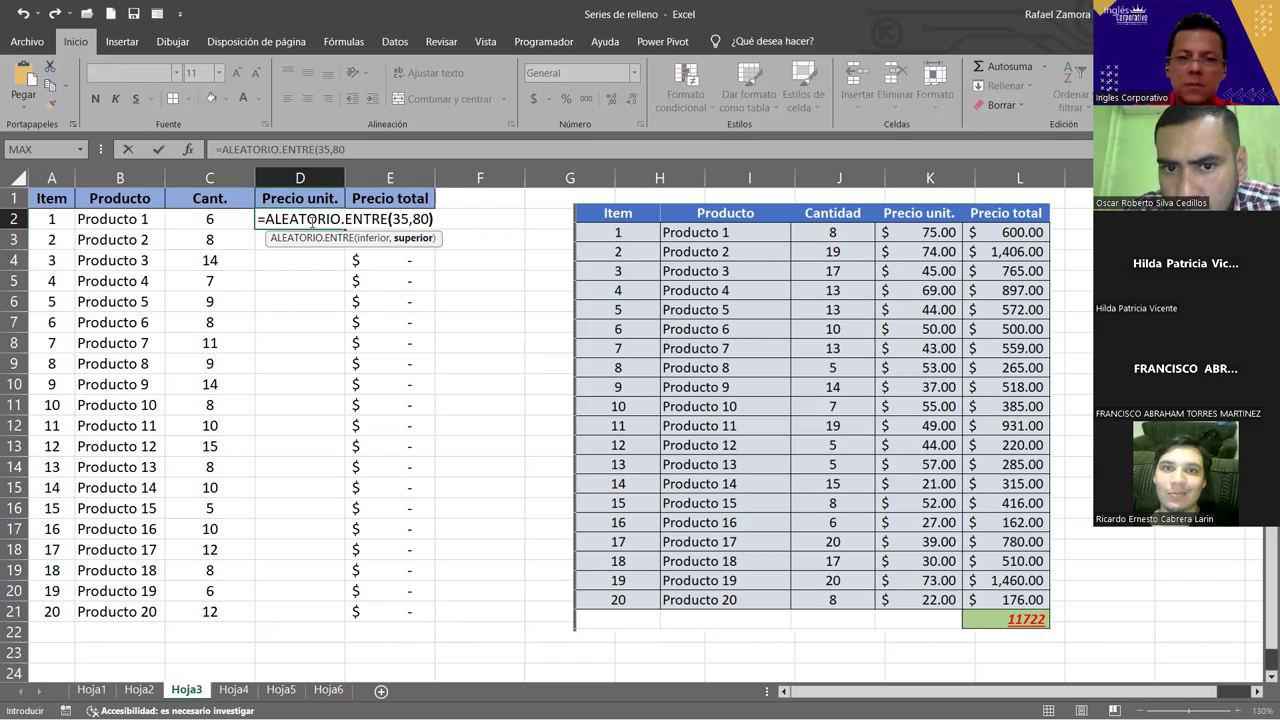
{"action": "key", "text": "ctrl+Return"}
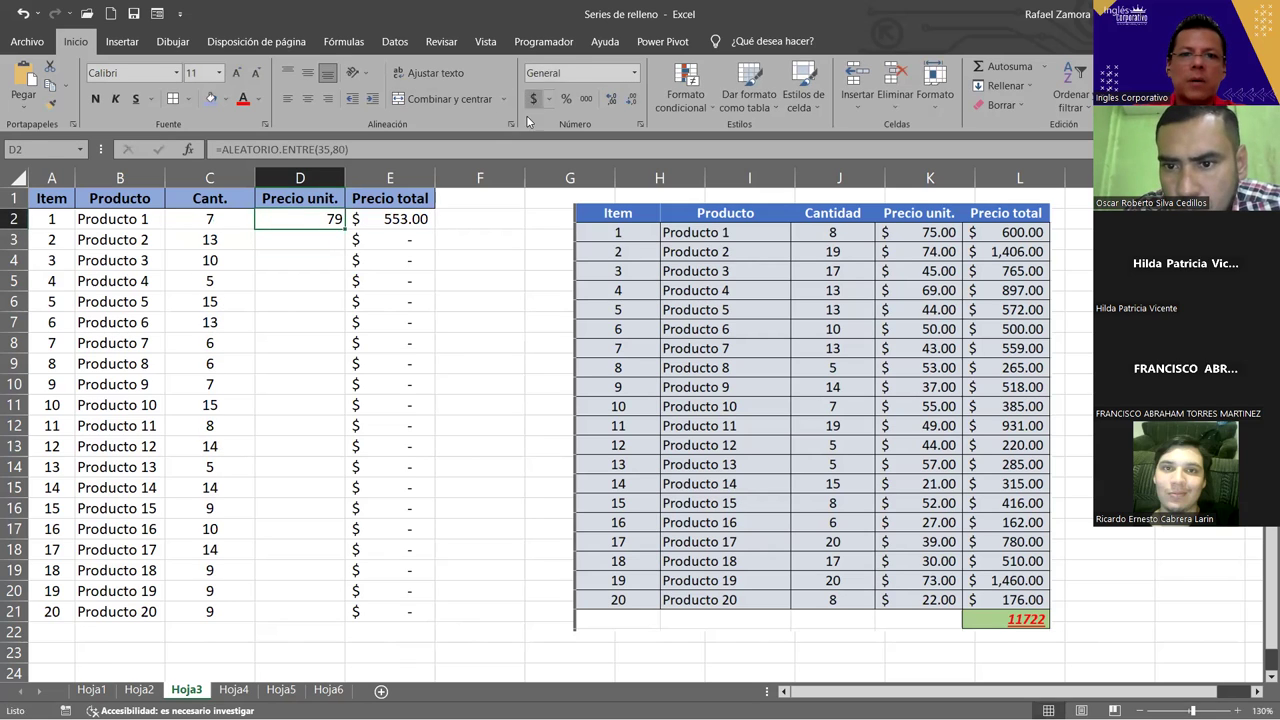
{"action": "left_click", "coordinate": [533, 98]}
{"action": "left_click_drag", "start_coordinate": [345, 231], "coordinate": [345, 614]}
{"action": "left_click", "coordinate": [513, 421]}
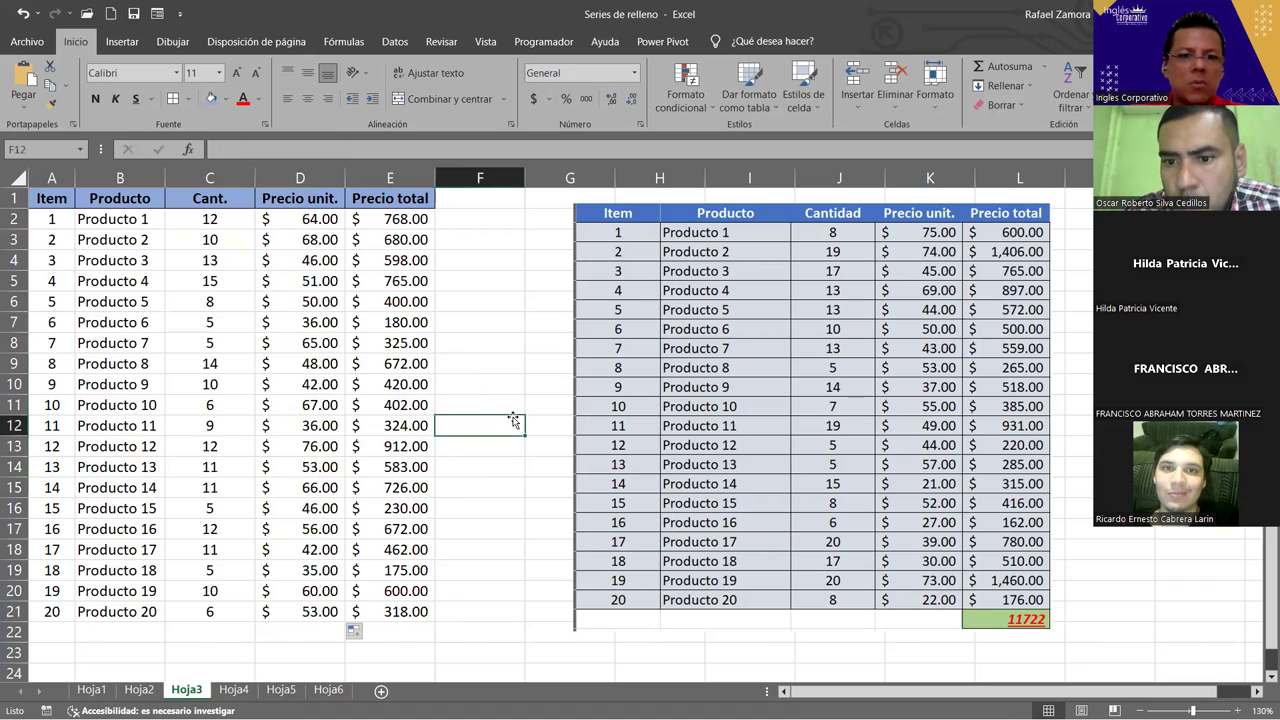
{"action": "left_click", "coordinate": [403, 218]}
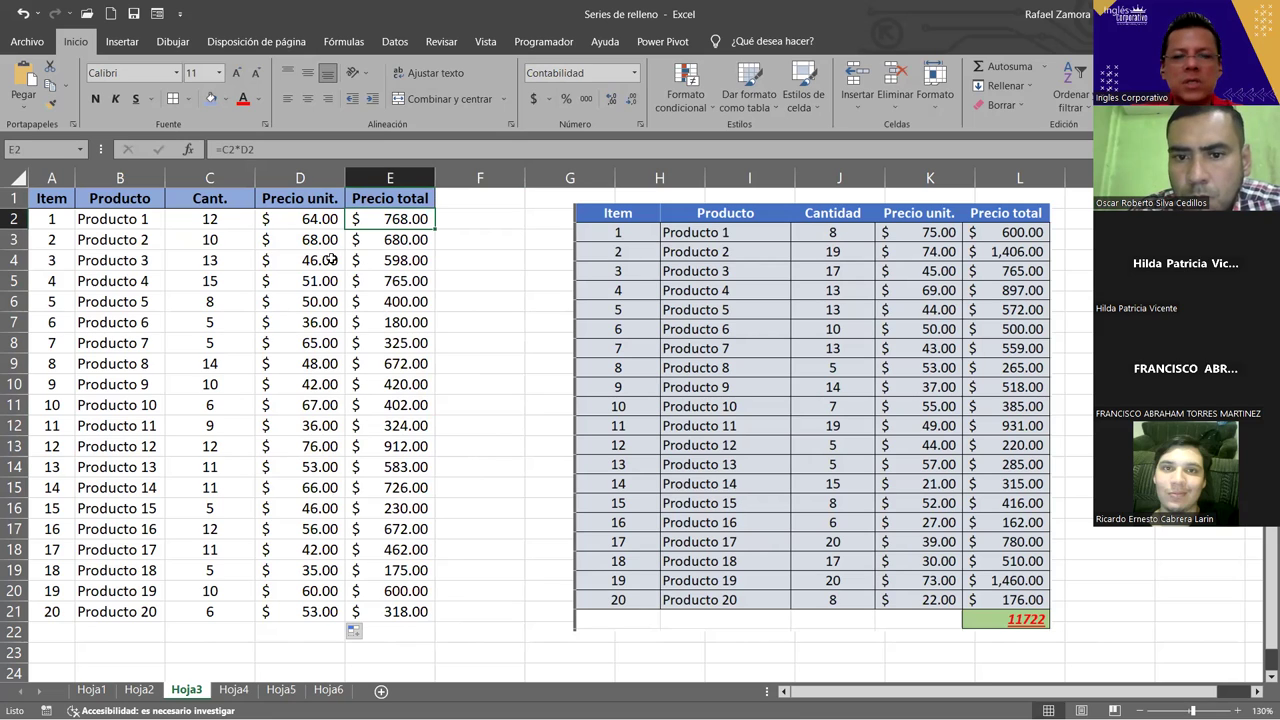
- Copy C2:D21 and paste it back as values to freeze the quantities and prices
{"action": "left_click", "coordinate": [247, 221]}
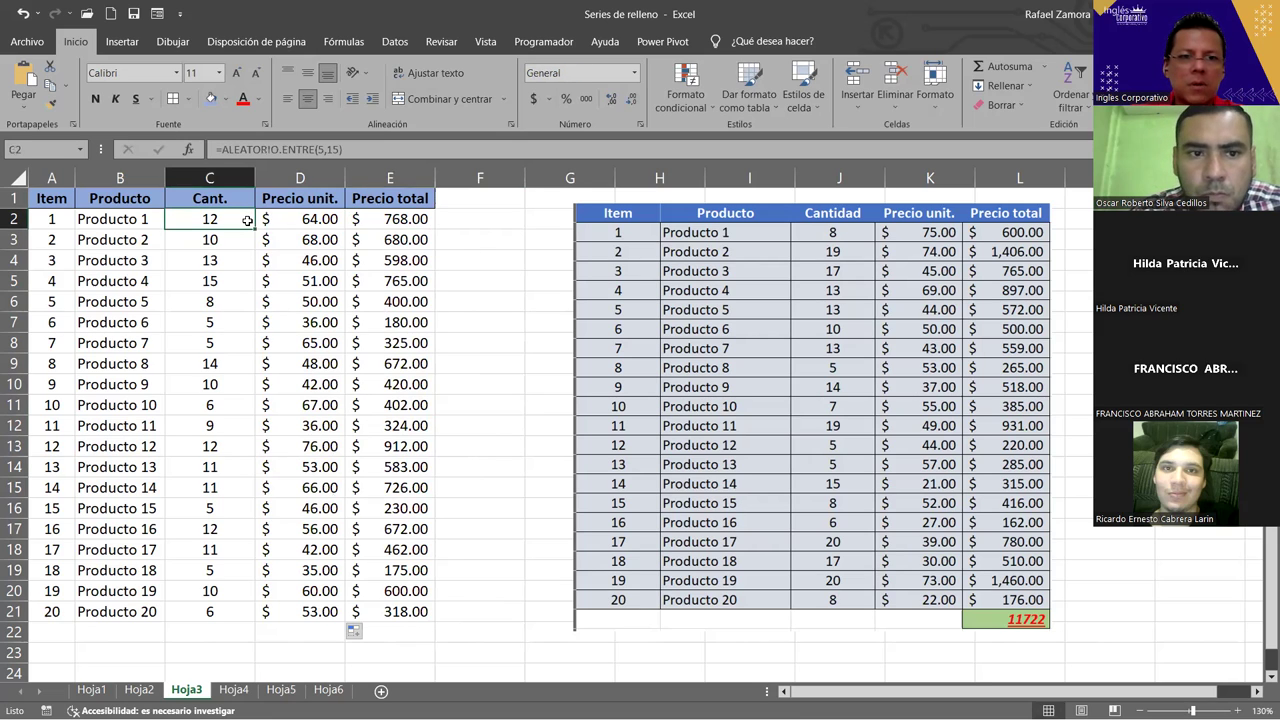
{"action": "key", "text": "ctrl+shift+Right"}
{"action": "key", "text": "ctrl+shift+Down"}
{"action": "key", "text": "shift+Left"}
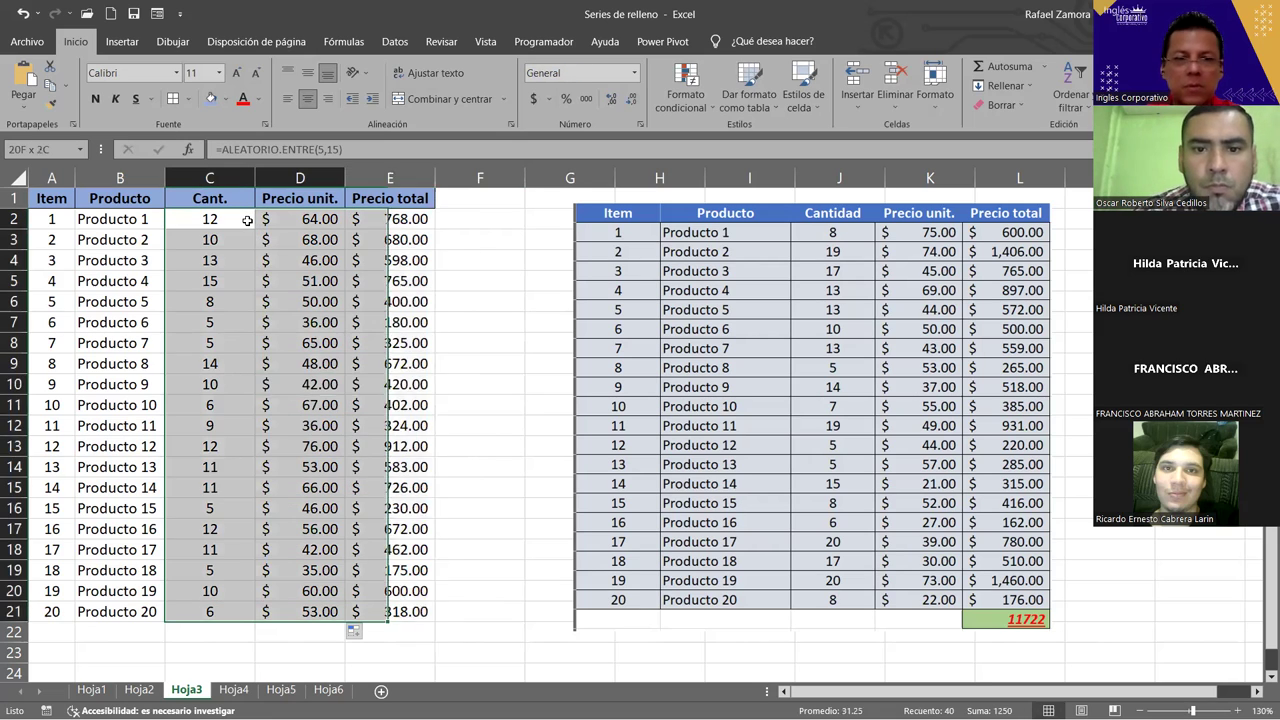
{"action": "key", "text": "ctrl+c"}
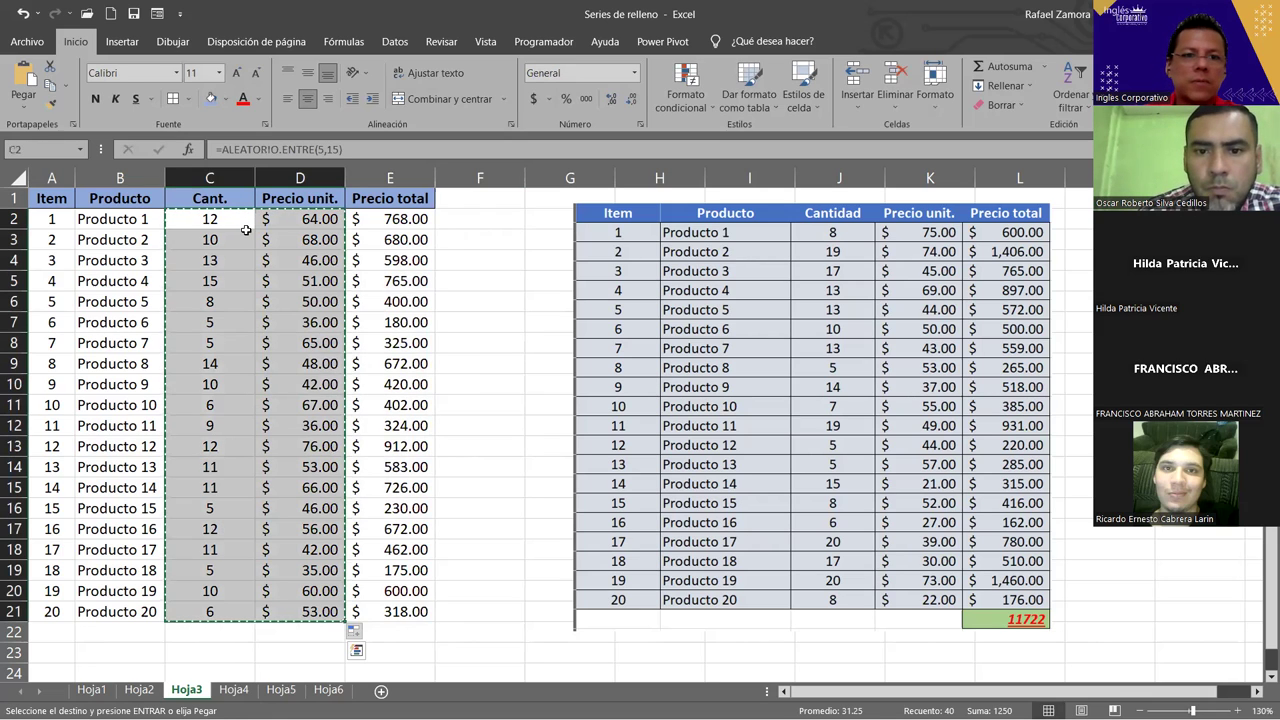
{"action": "right_click", "coordinate": [247, 230]}
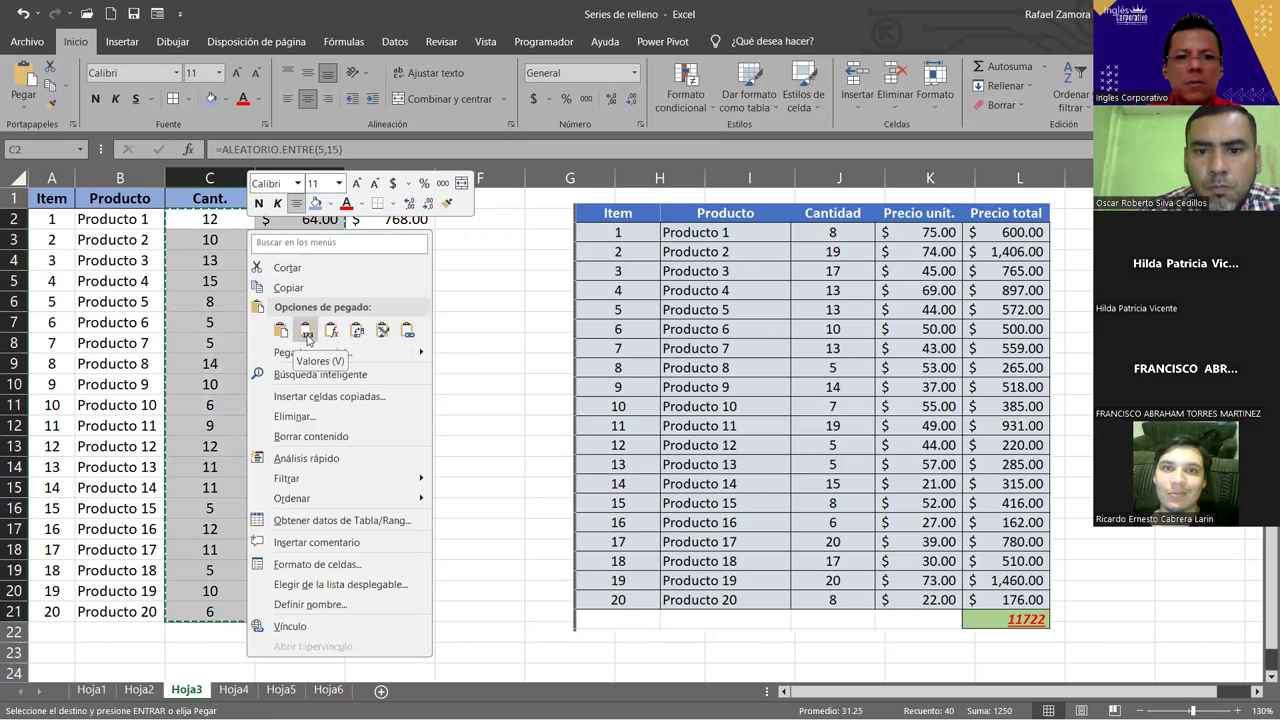
{"action": "left_click", "coordinate": [510, 356]}
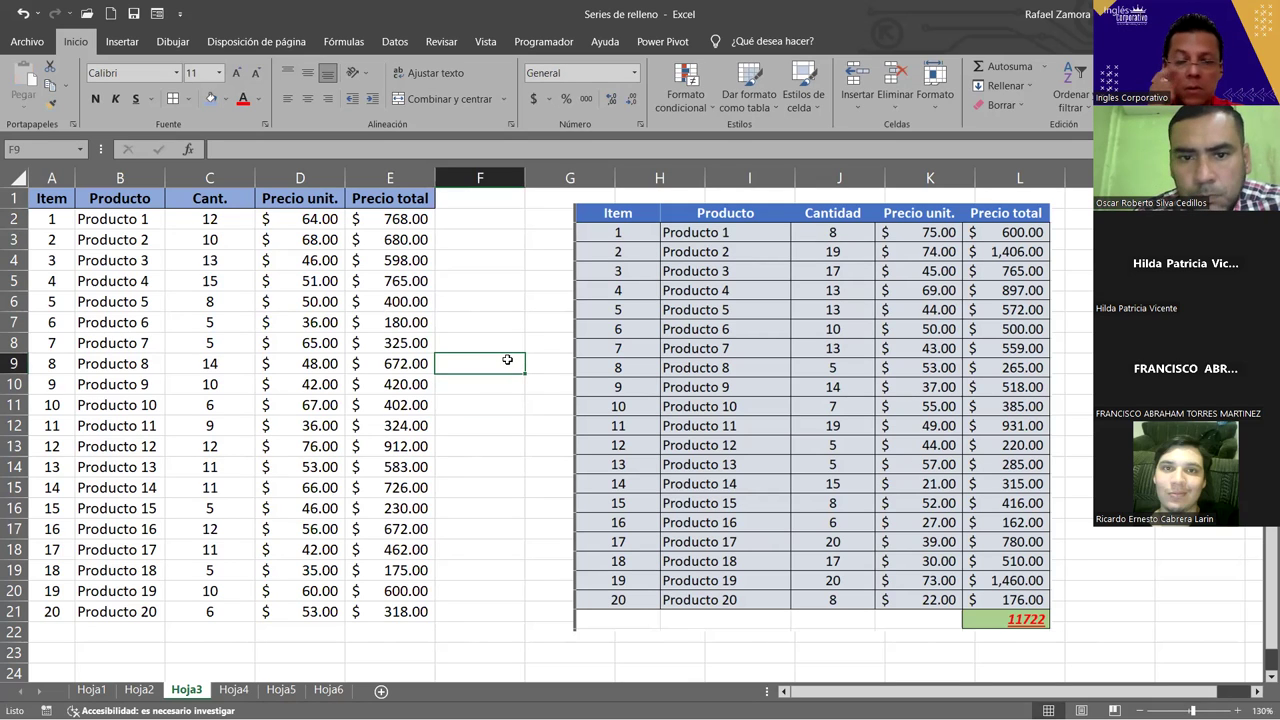
- Total E2:E21 in E22 with =SUMA, giving $10,212.00
{"action": "scroll", "coordinate": [510, 410], "scroll_direction": "down", "scroll_amount": 1}
{"action": "left_click", "coordinate": [411, 568]}
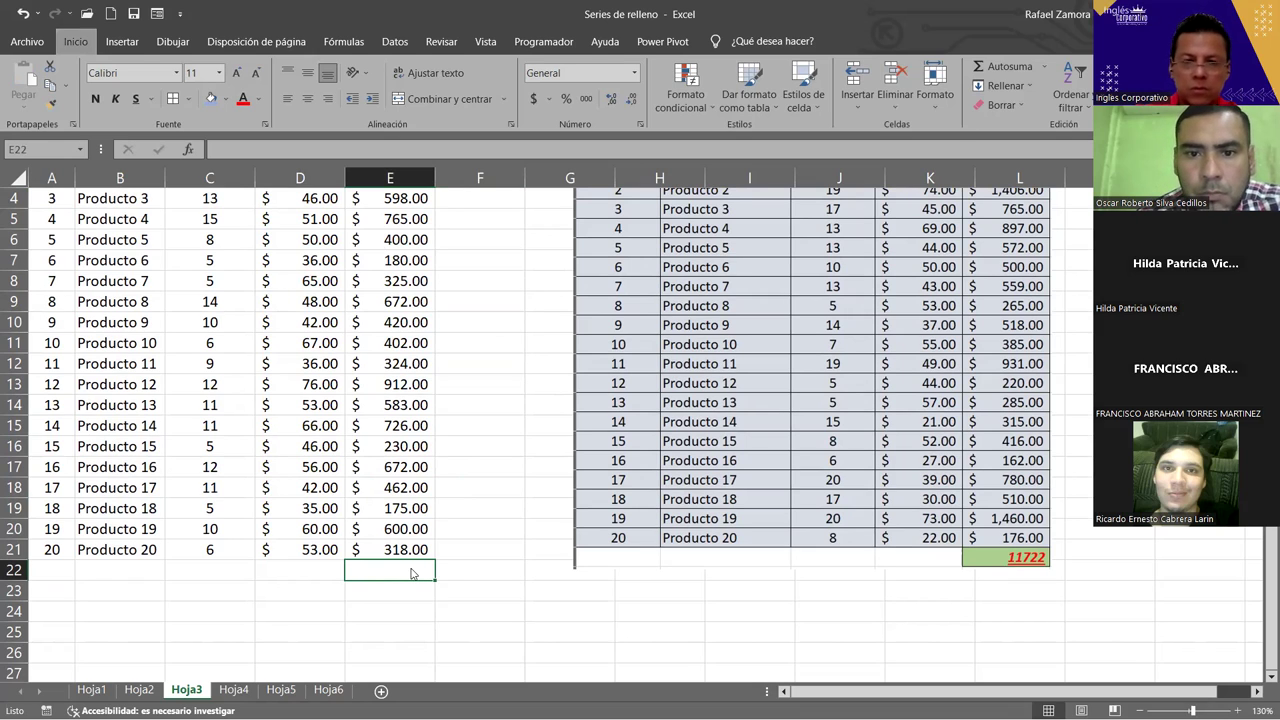
{"action": "key", "text": "alt"}
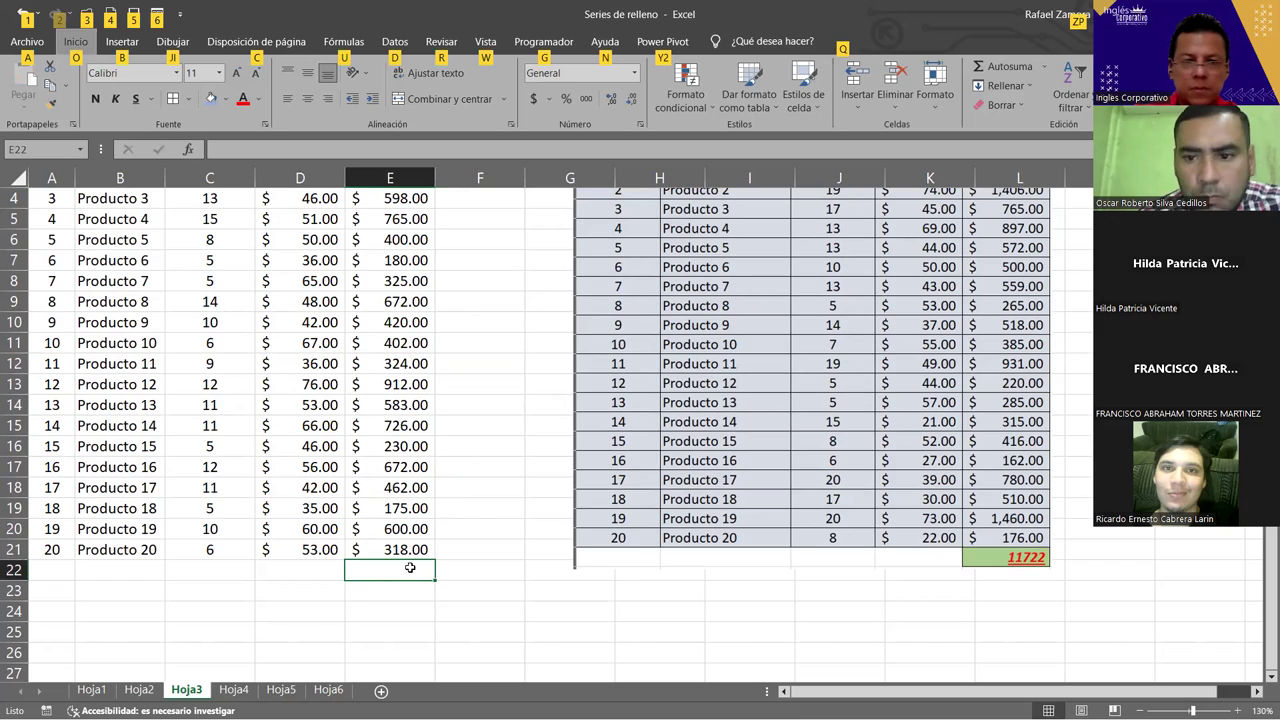
{"action": "key", "text": "alt"}
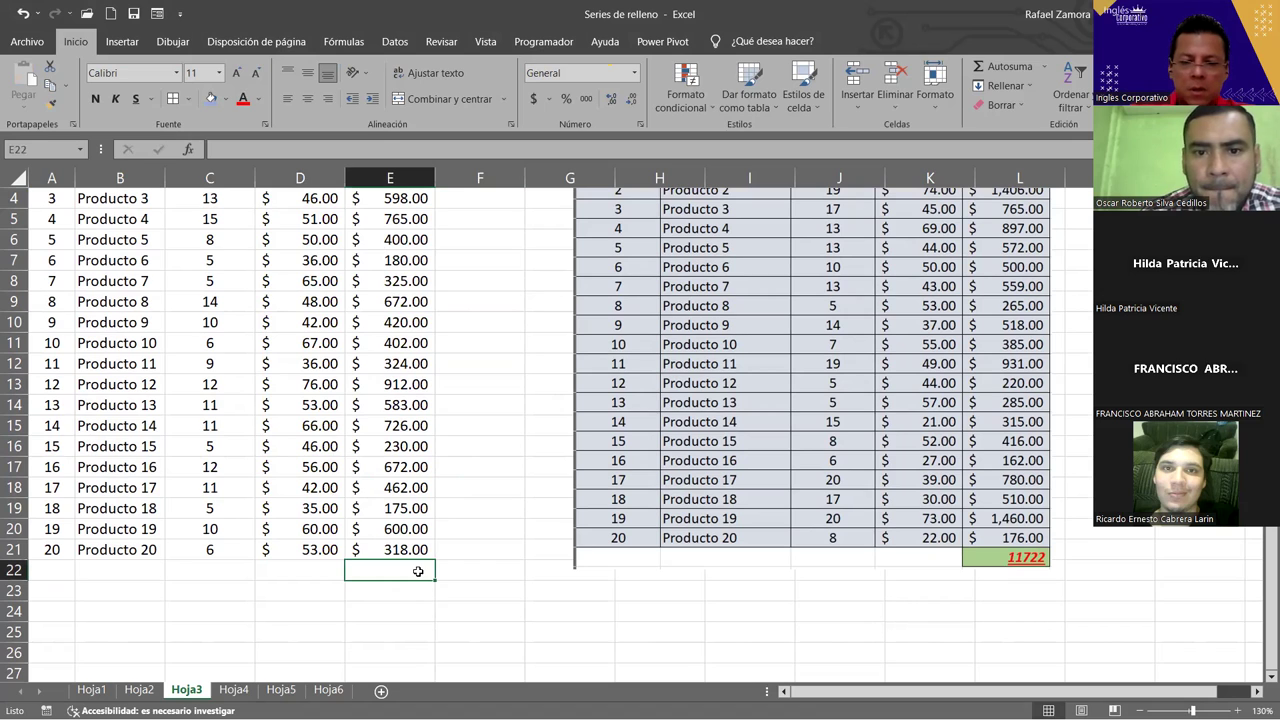
{"action": "double_click", "coordinate": [418, 571]}
{"action": "key", "text": "alt+equal"}
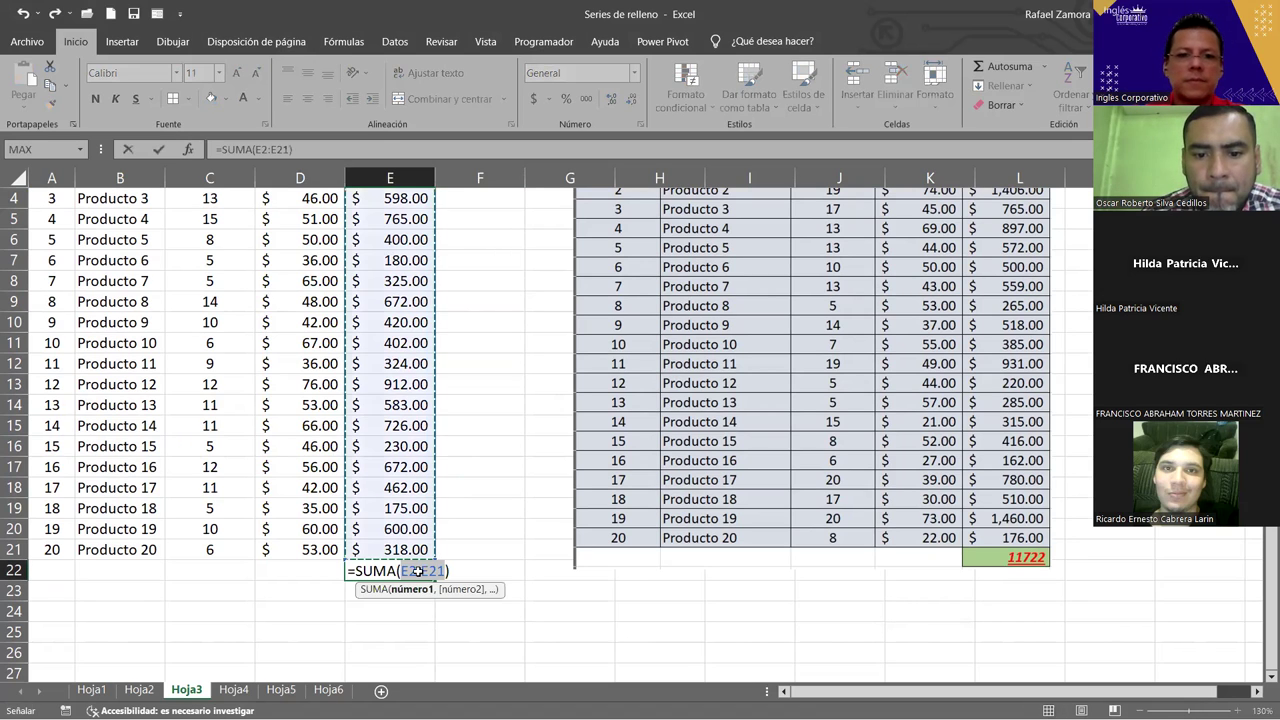
{"action": "key", "text": "Return"}
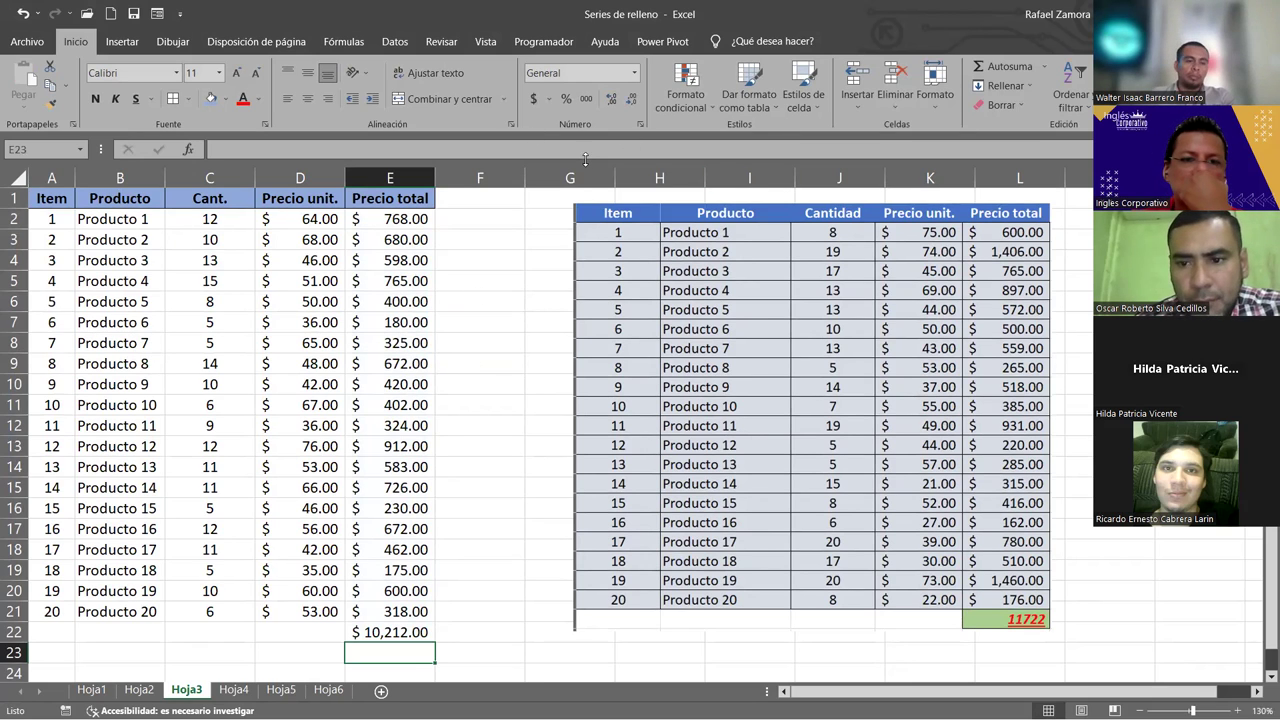
{"action": "left_click_drag", "start_coordinate": [240, 219], "coordinate": [300, 611]}
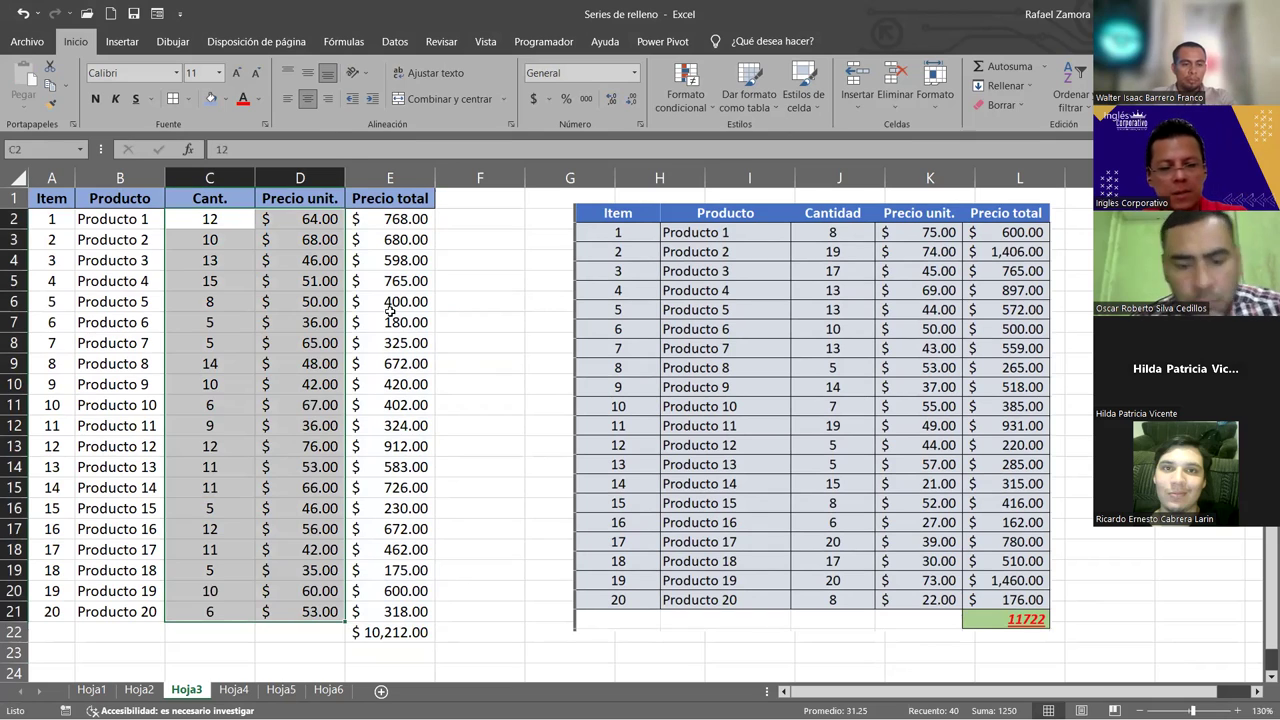
- Undo the E22 total and the quantity and price fills, leaving only C2's random formula
{"action": "key", "text": "ctrl+z"}
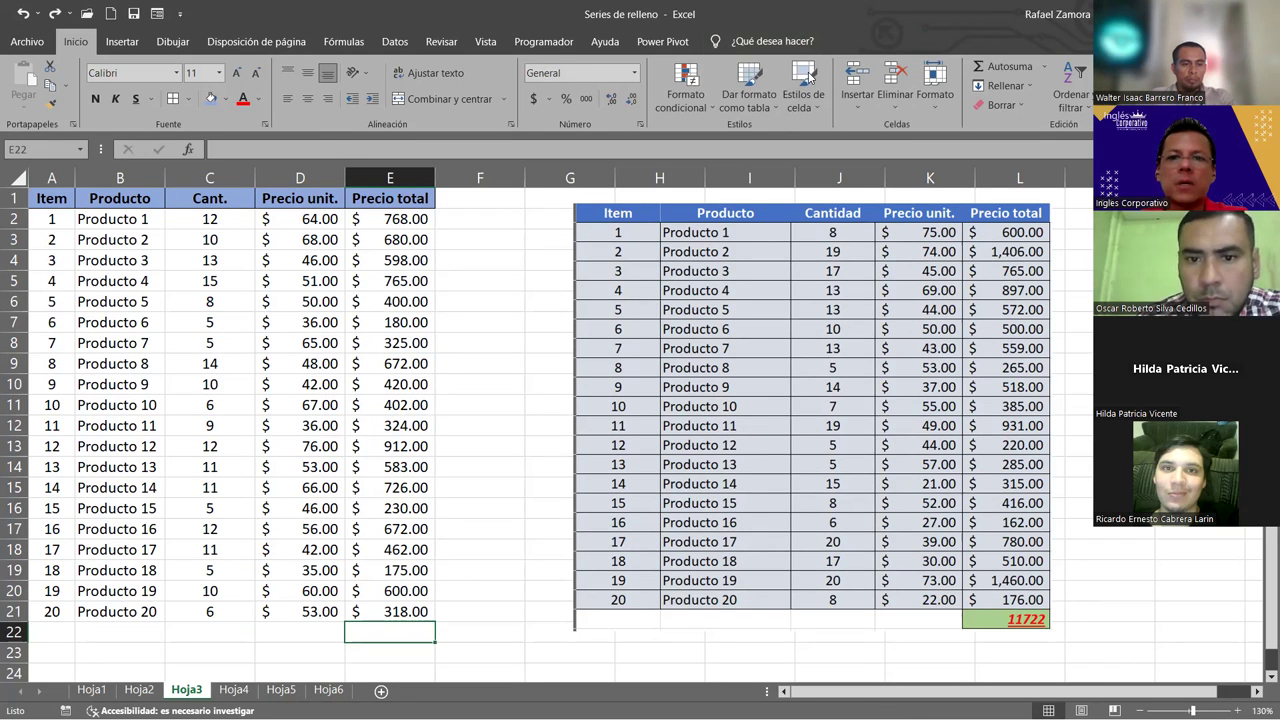
{"action": "left_click", "coordinate": [586, 300]}
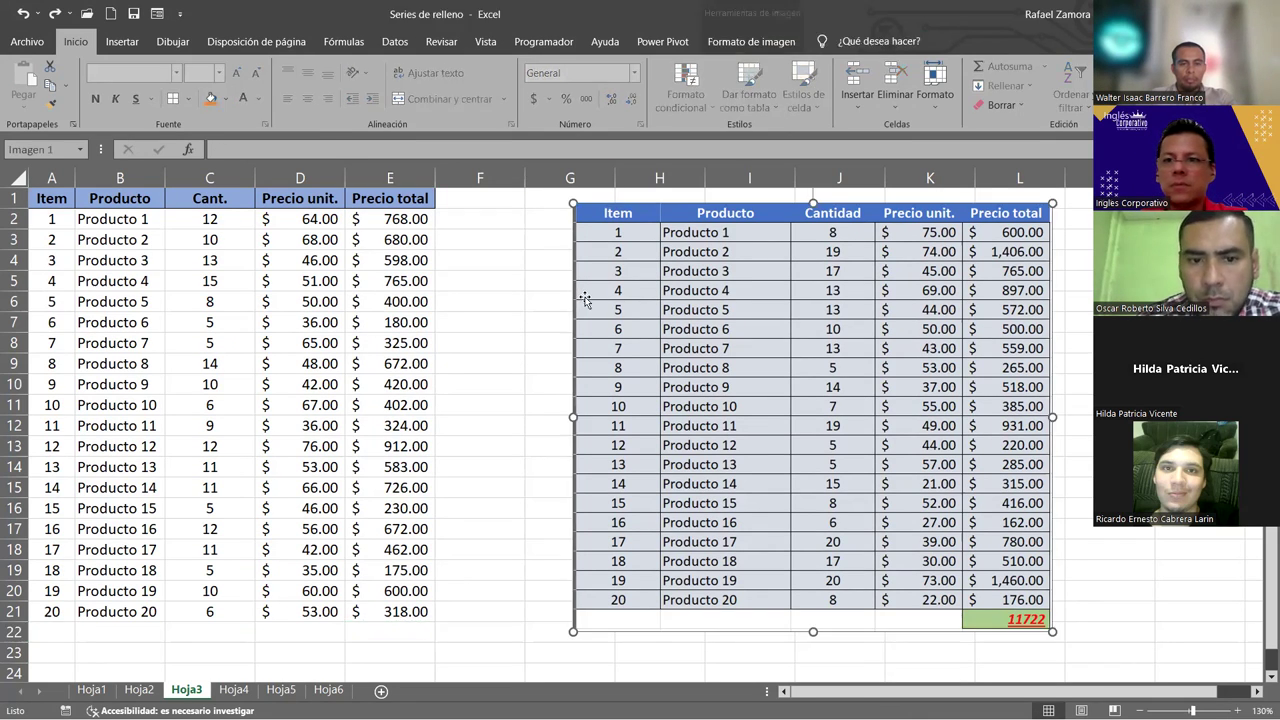
{"action": "key", "text": "ctrl+z"}
{"action": "key", "text": "ctrl+z"}
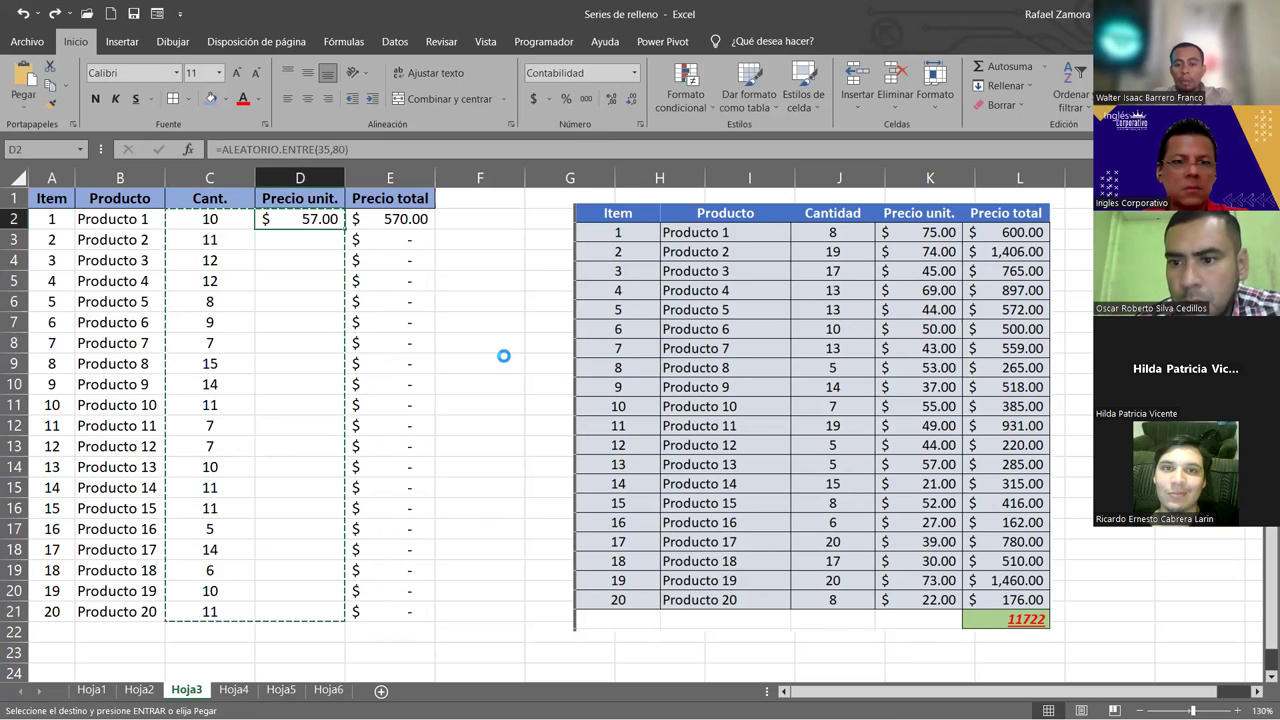
{"action": "key", "text": "ctrl+z"}
{"action": "key", "text": "ctrl+z"}
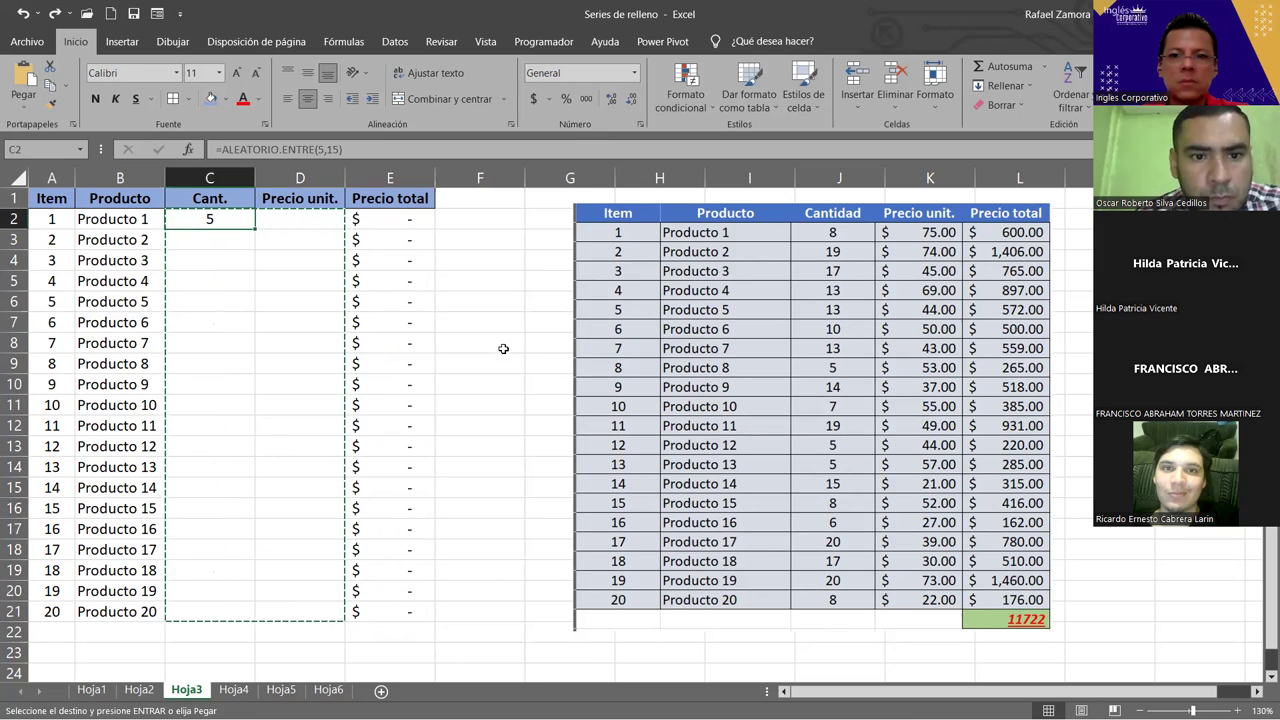
{"action": "key", "text": "ctrl+z"}
{"action": "key", "text": "ctrl+z"}
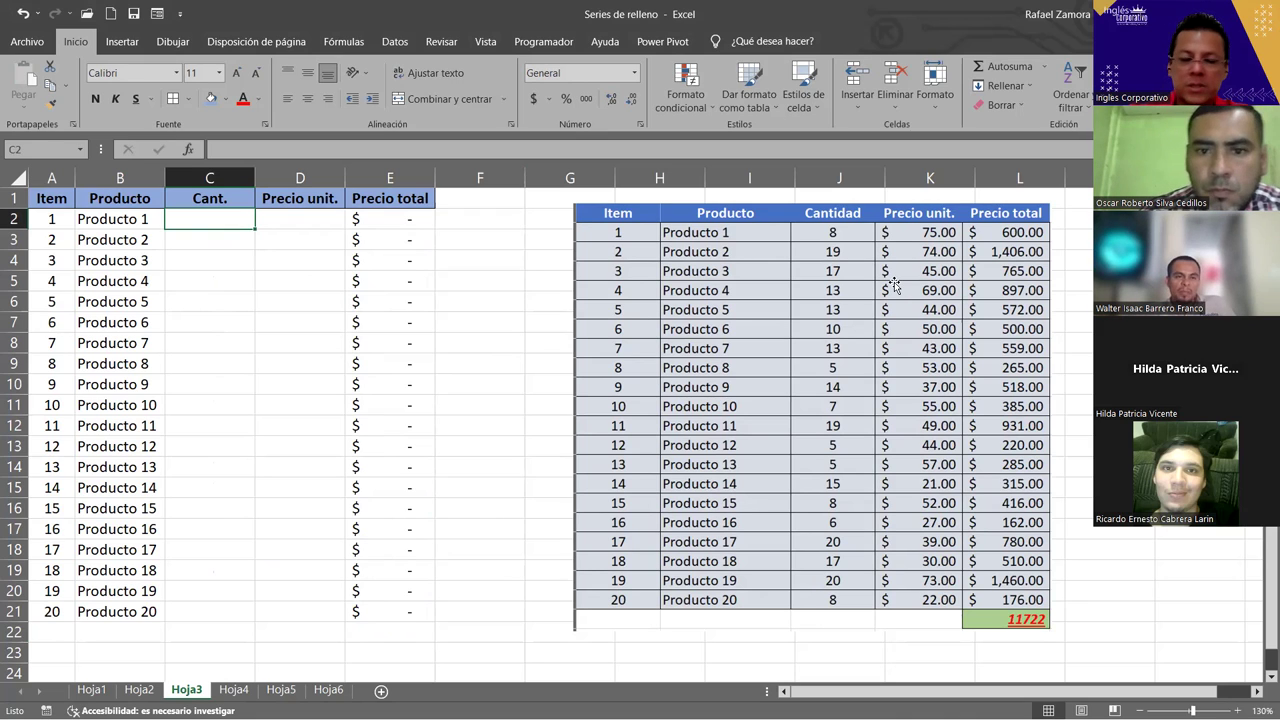
- Fill C2:C21 with a centred =ALEATORIO.ENTRE(5,20) random quantity
{"action": "key", "text": "F2"}
{"action": "type", "text": "="}
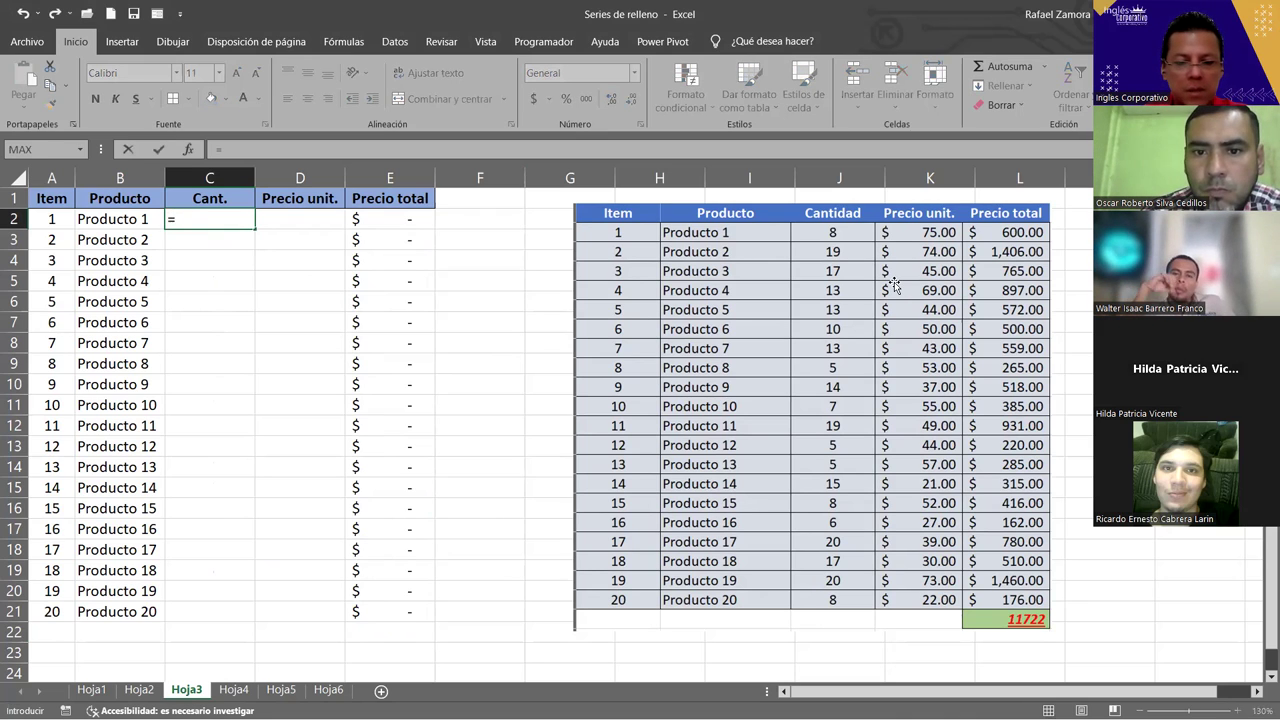
{"action": "type", "text": "ale"}
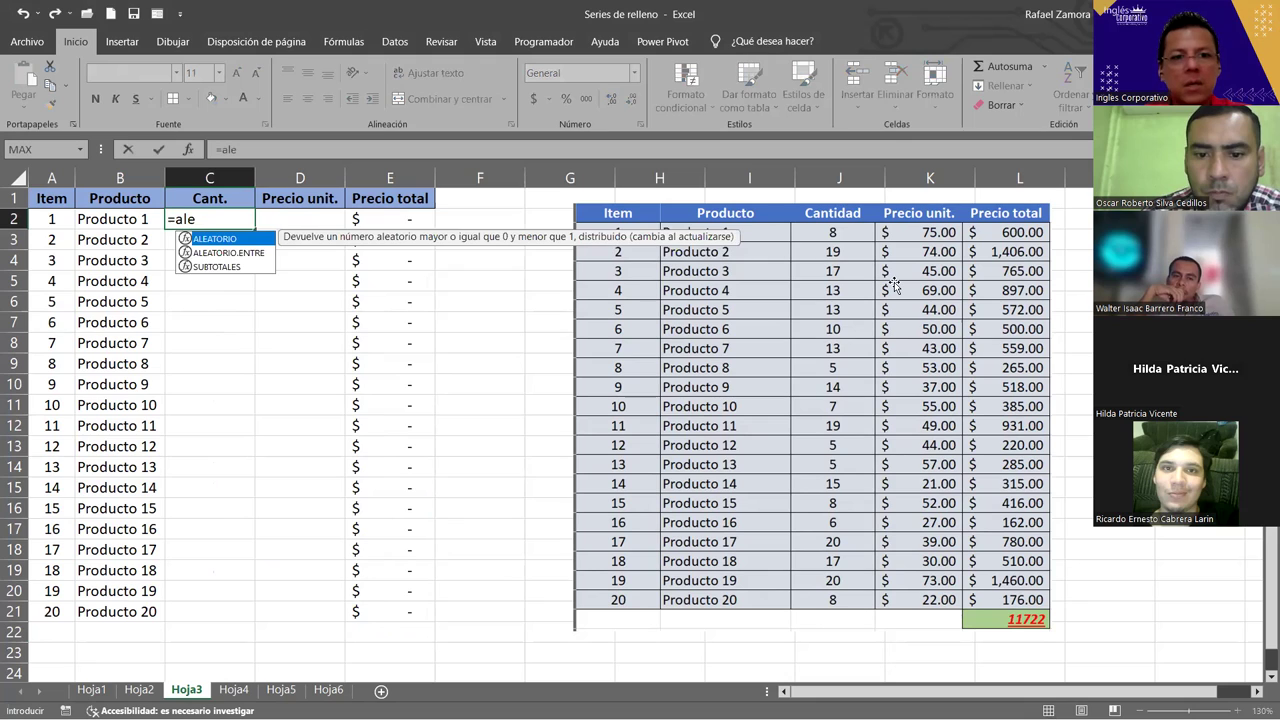
{"action": "key", "text": "Down"}
{"action": "key", "text": "Tab"}
{"action": "type", "text": "5,"}
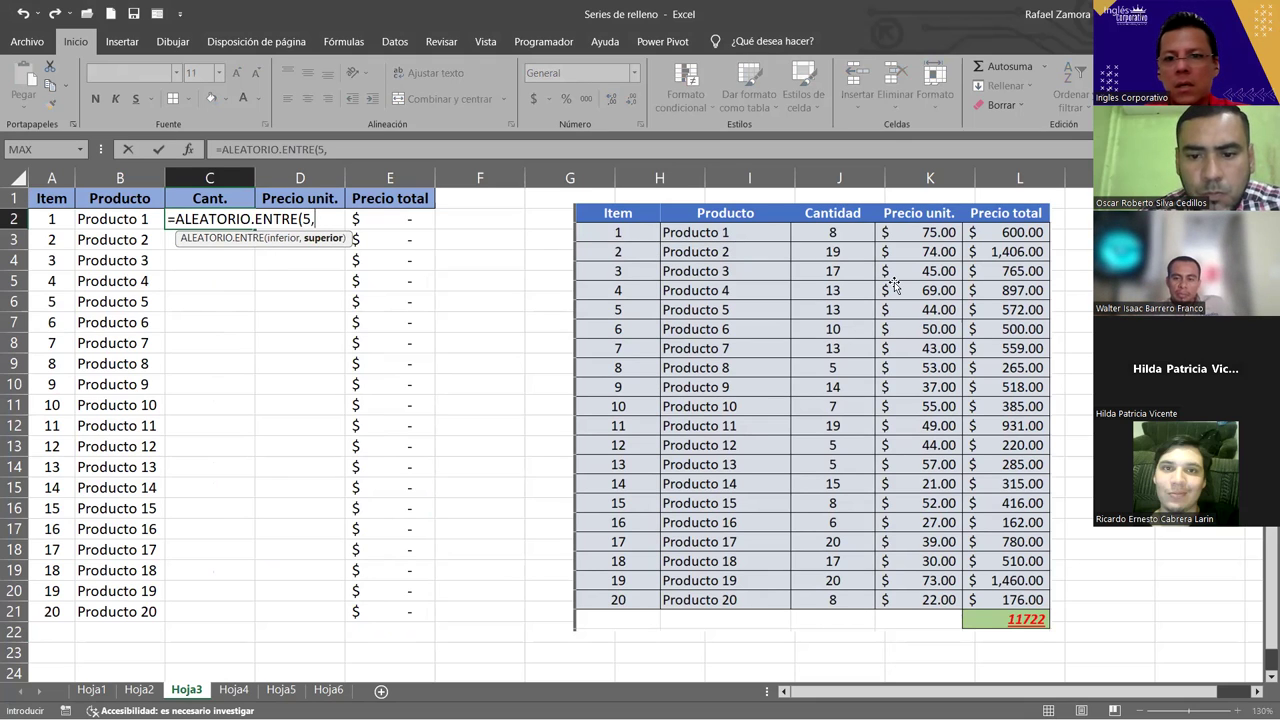
{"action": "type", "text": "20"}
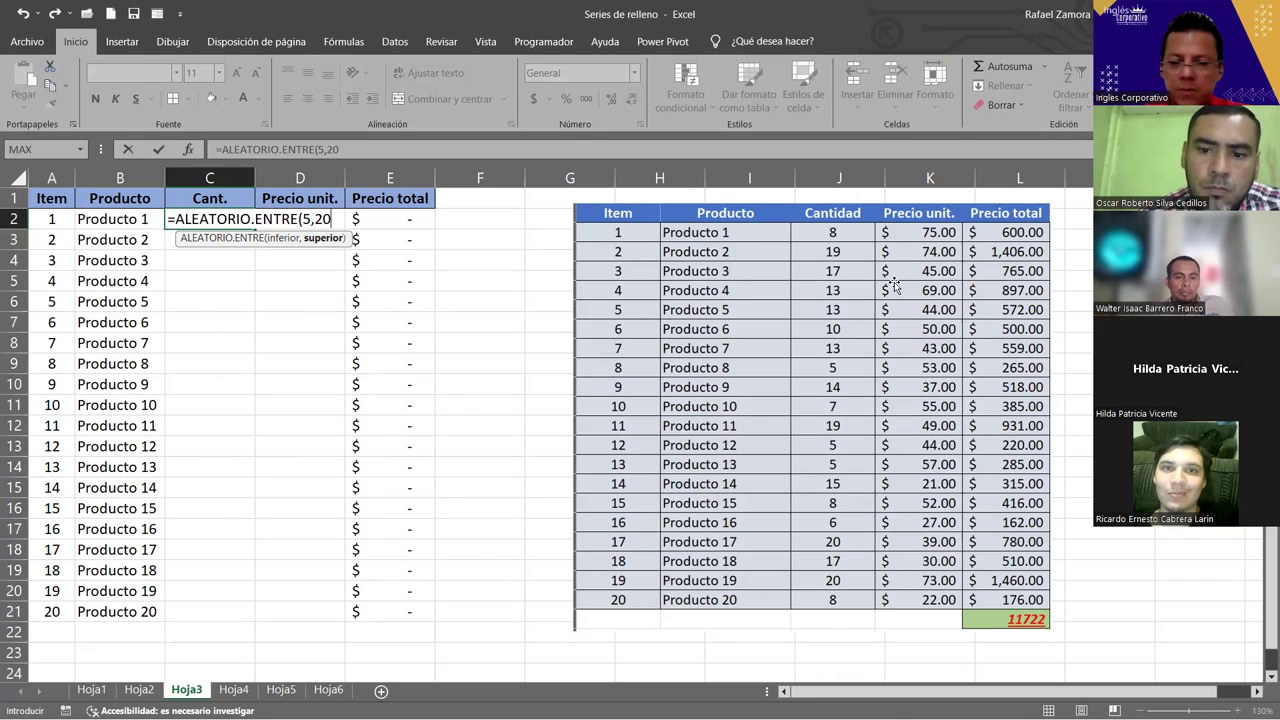
{"action": "type", "text": ")"}
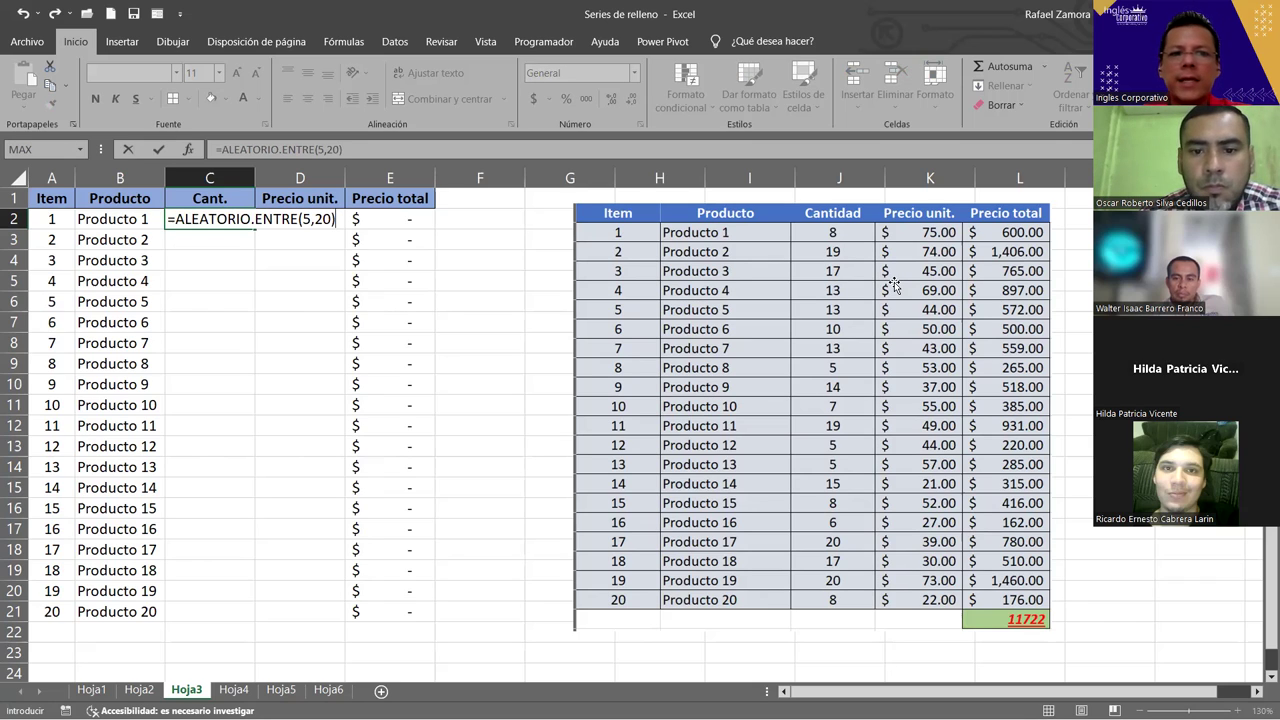
{"action": "key", "text": "Return"}
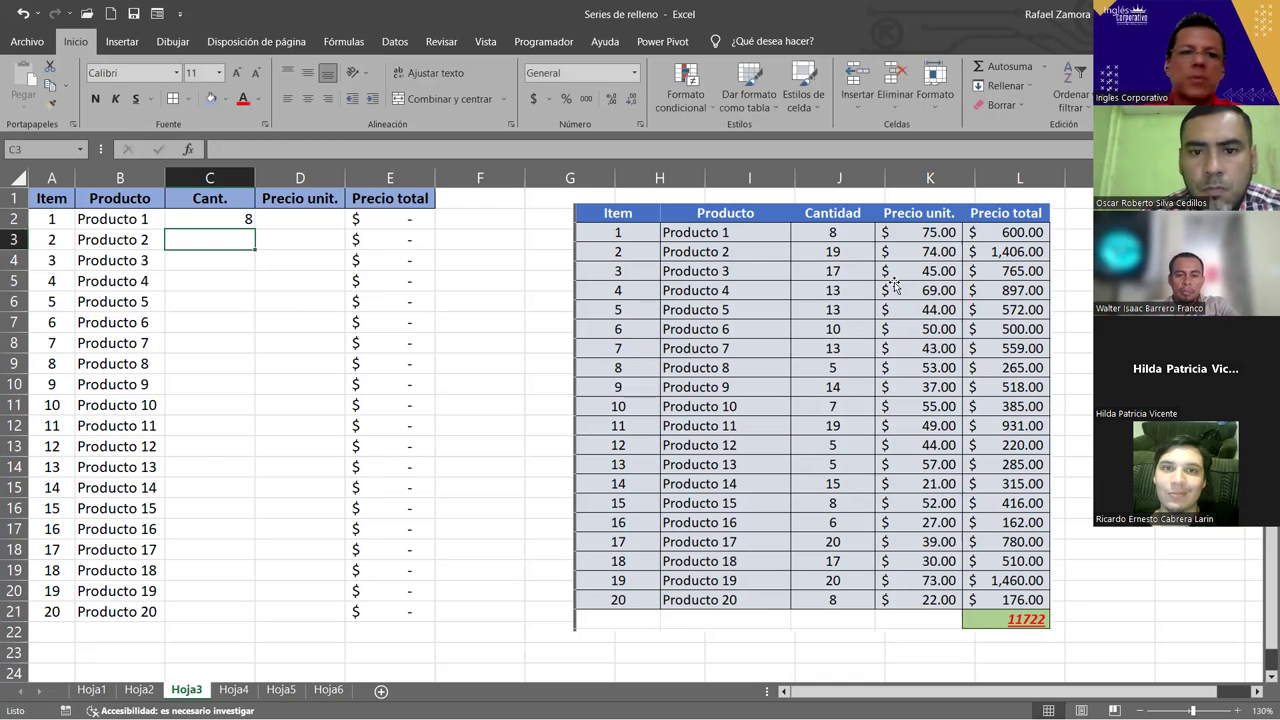
{"action": "left_click", "coordinate": [237, 216]}
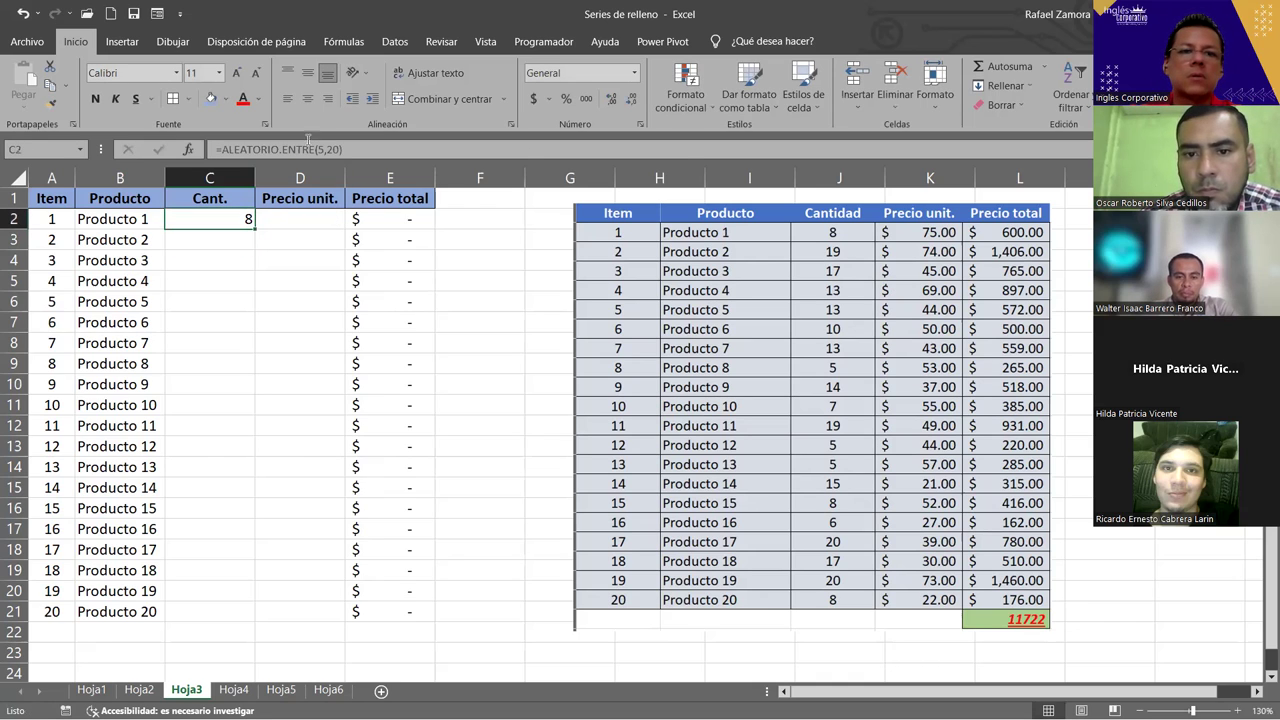
{"action": "left_click", "coordinate": [305, 98]}
{"action": "left_click_drag", "start_coordinate": [257, 230], "coordinate": [255, 618]}
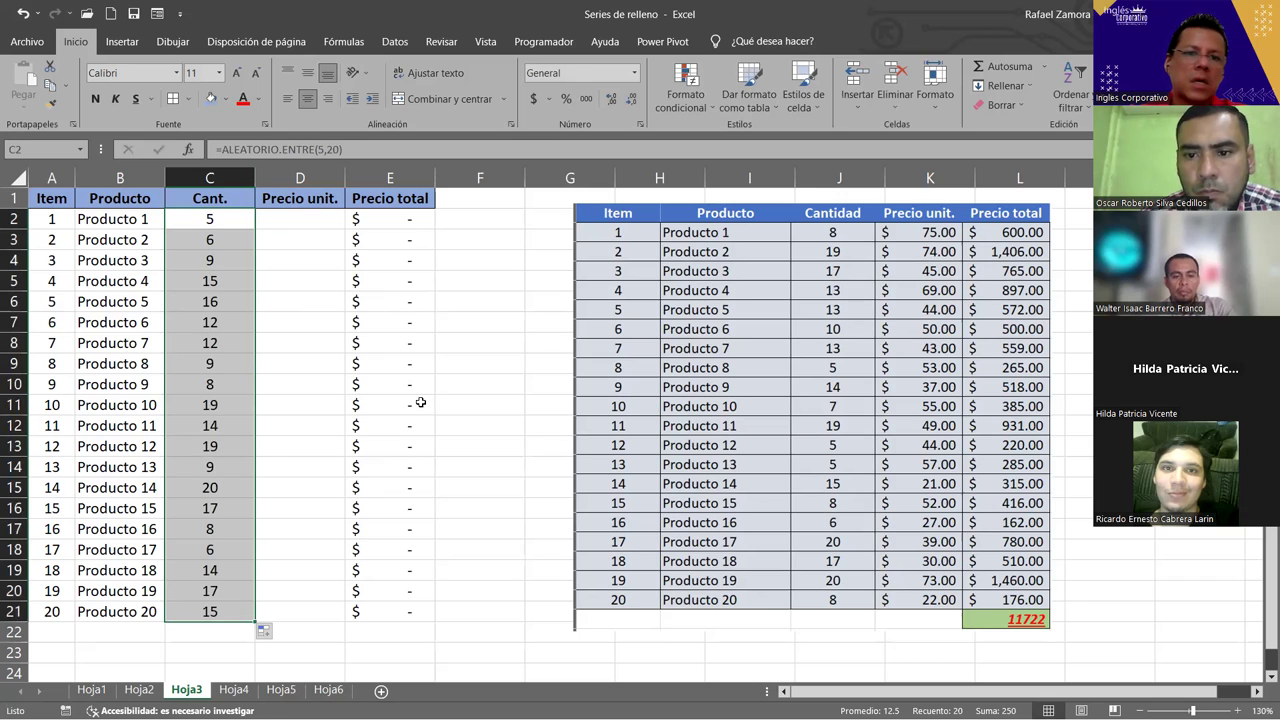
- Fill D2:D21 with =ALEATORIO.ENTRE(35,80) prices in accounting currency format
{"action": "left_click", "coordinate": [320, 221]}
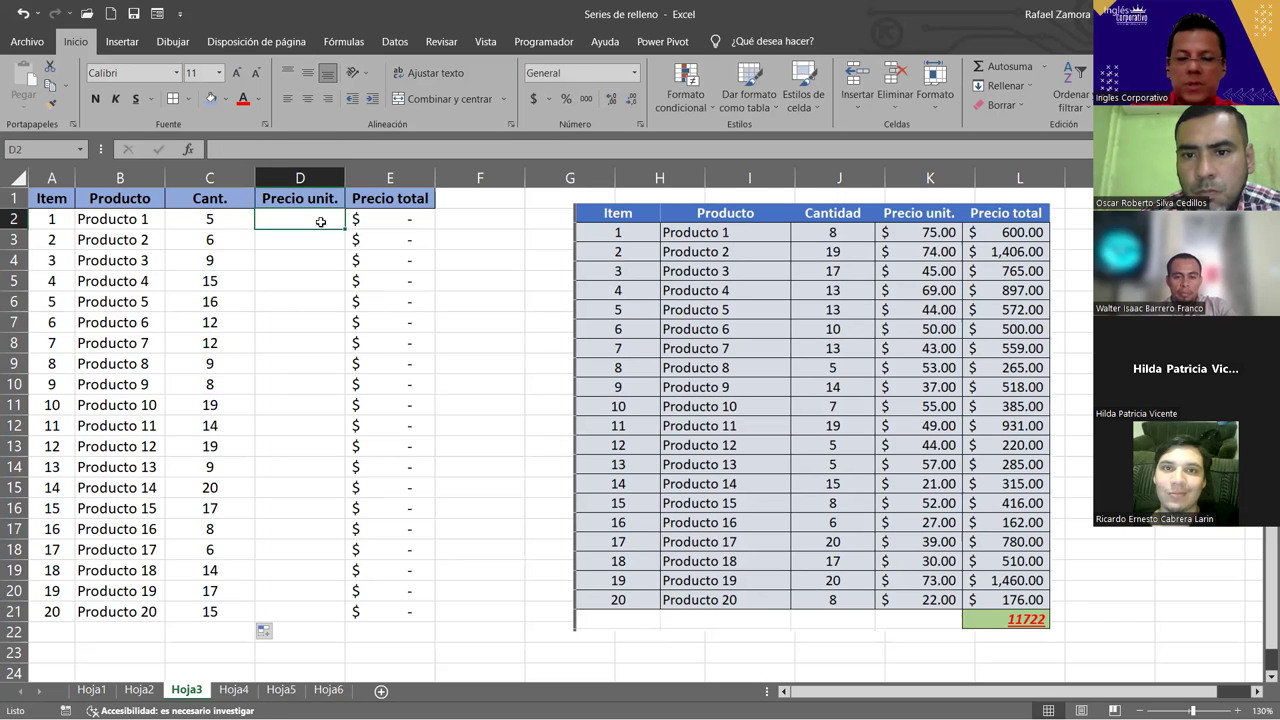
{"action": "type", "text": ")"}
{"action": "type", "text": "="}
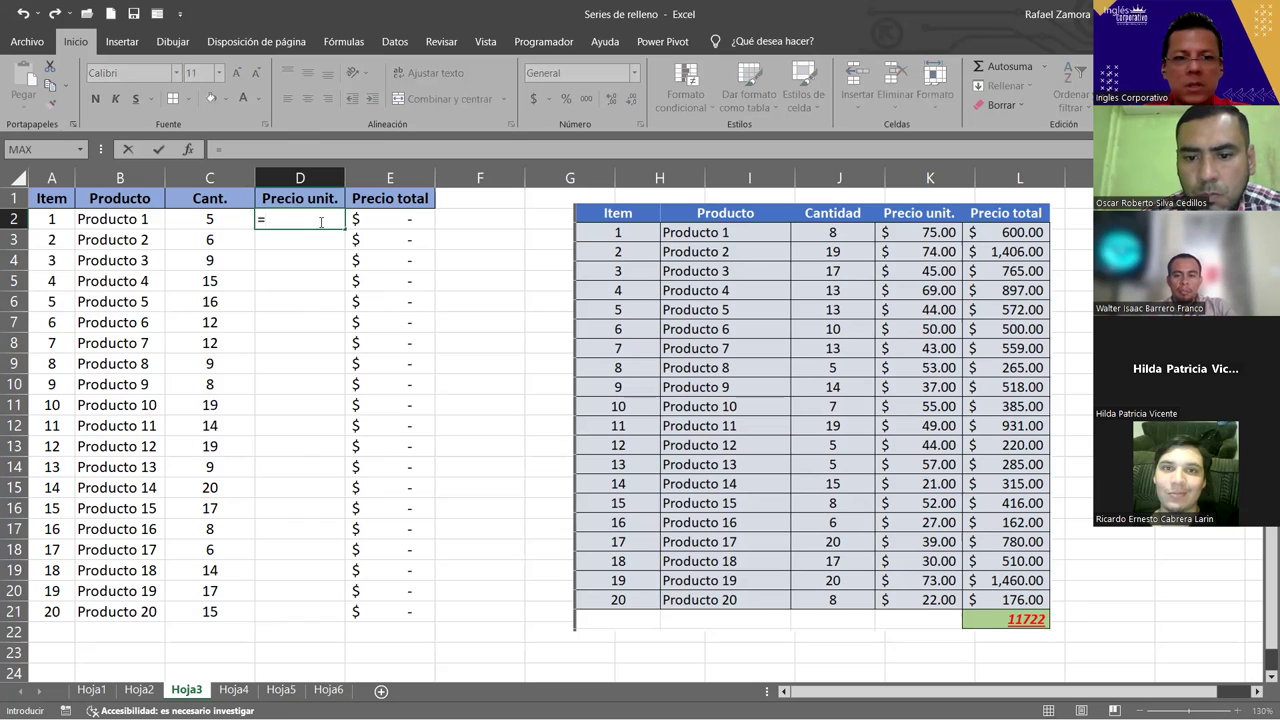
{"action": "type", "text": "a"}
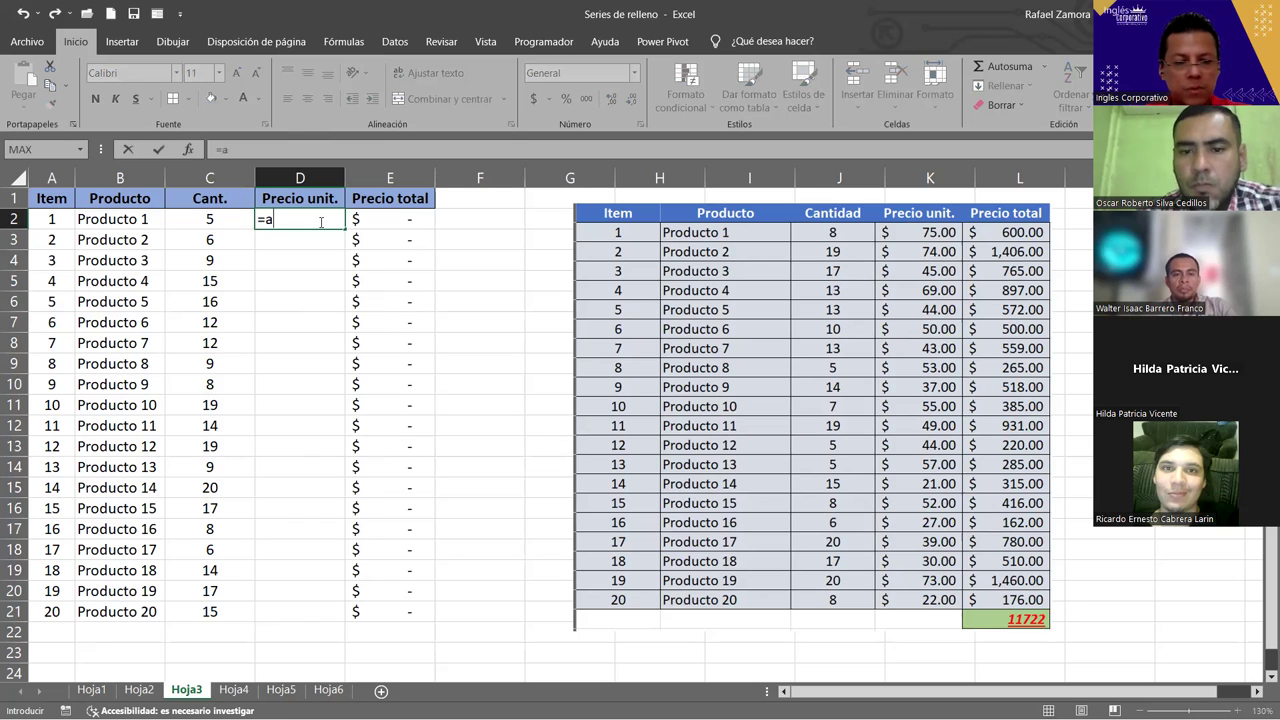
{"action": "type", "text": "le"}
{"action": "key", "text": "Tab"}
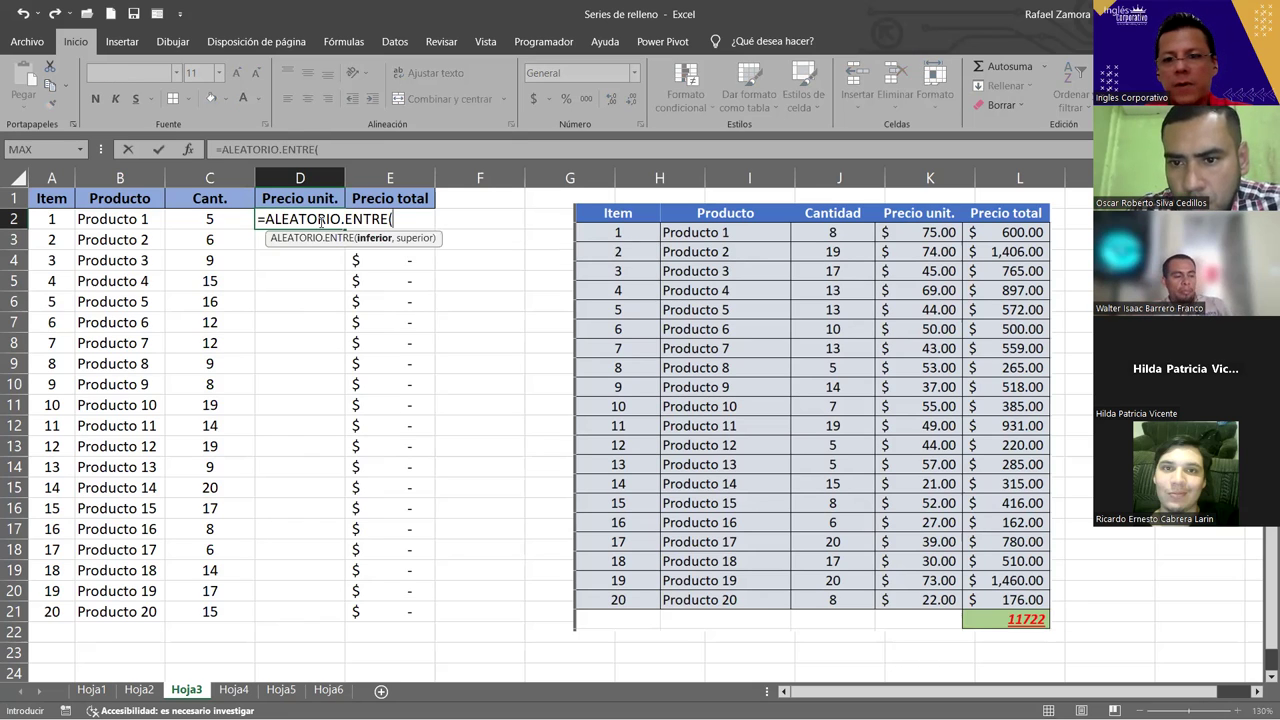
{"action": "type", "text": "35,"}
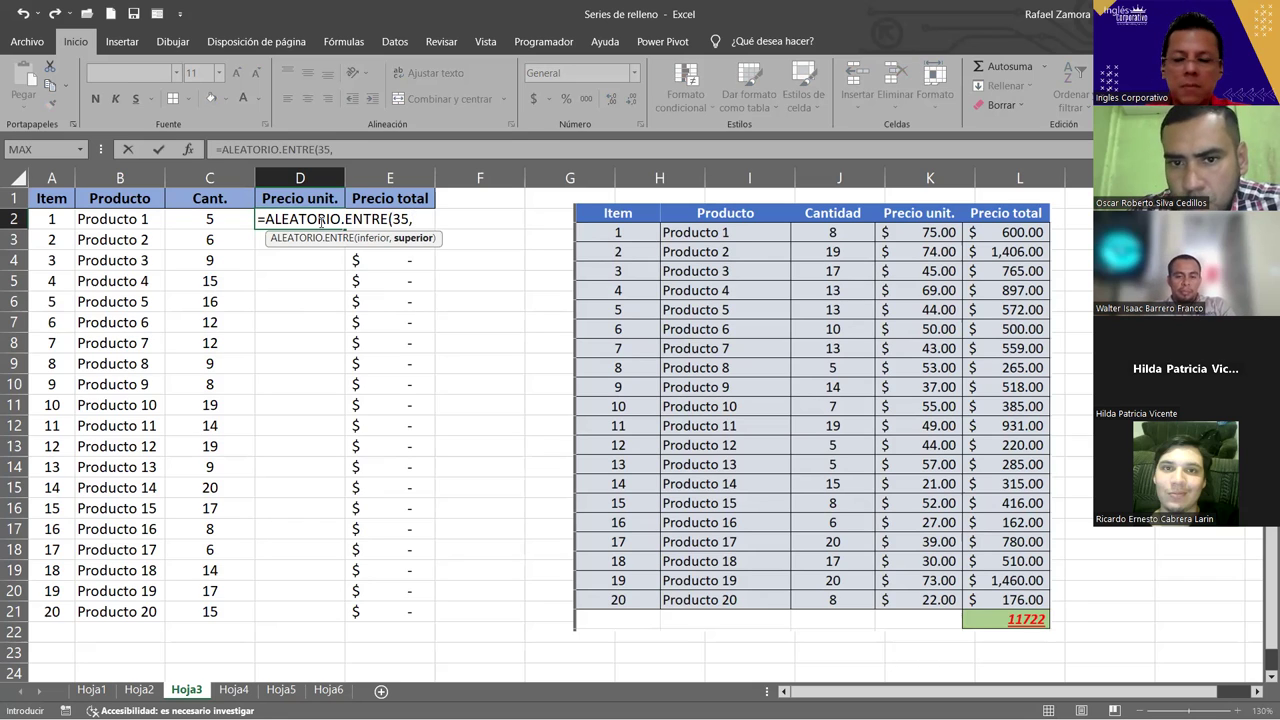
{"action": "type", "text": "80"}
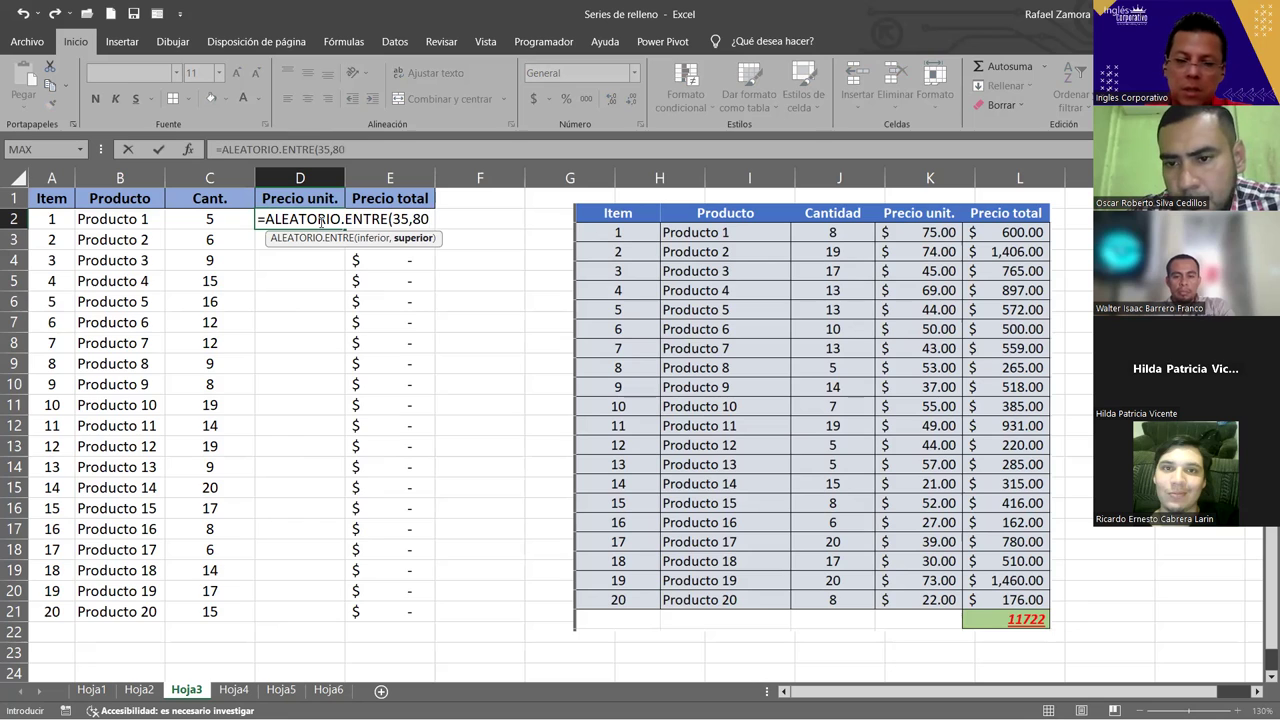
{"action": "type", "text": ")"}
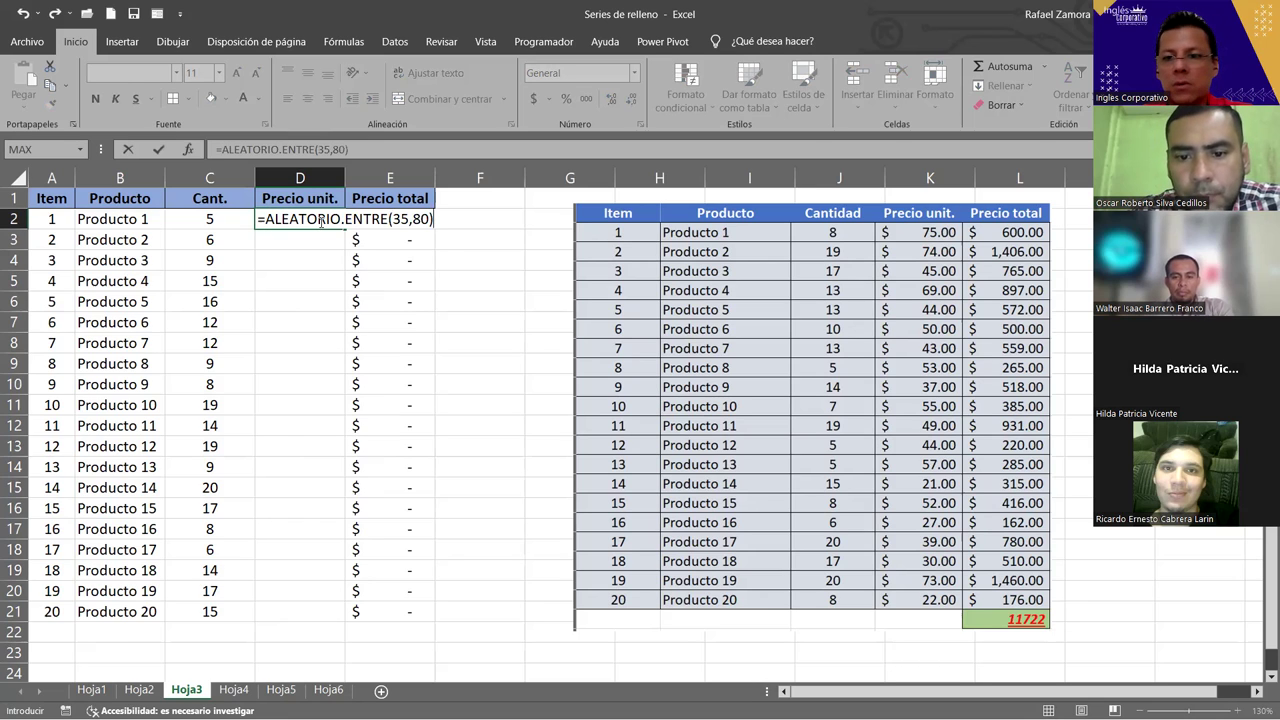
{"action": "key", "text": "Return"}
{"action": "key", "text": "Up"}
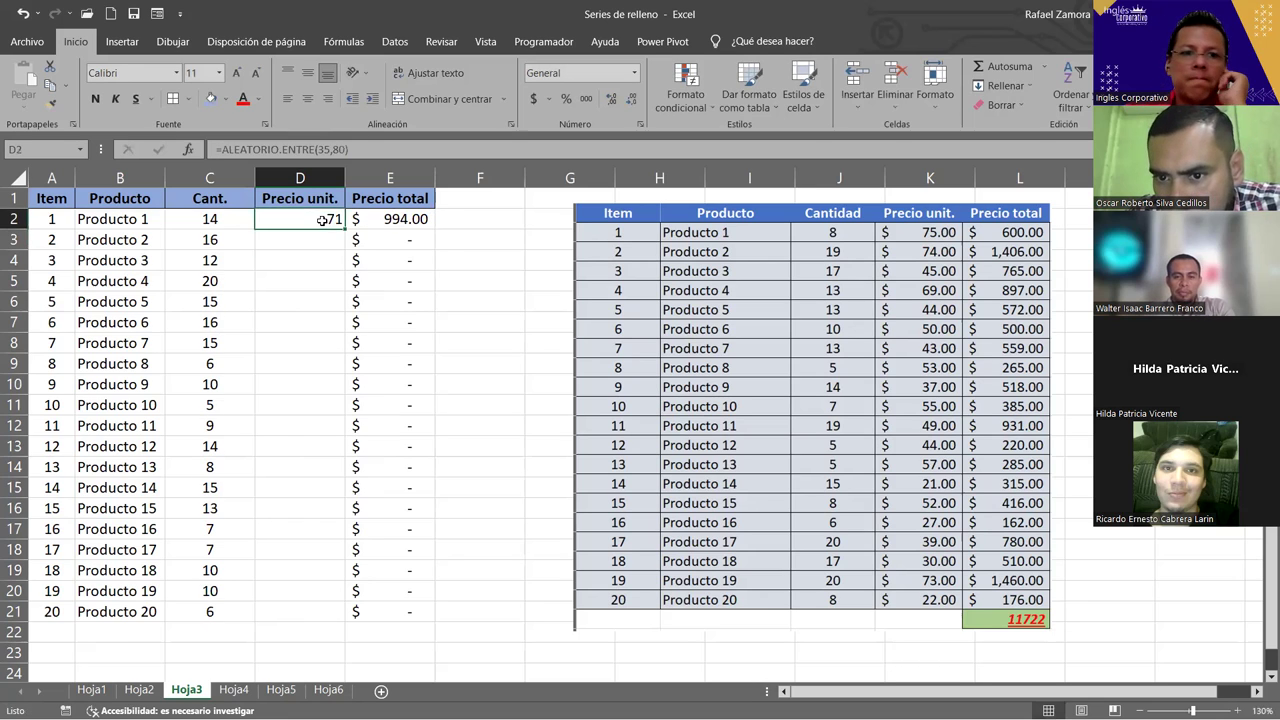
{"action": "left_click", "coordinate": [533, 98]}
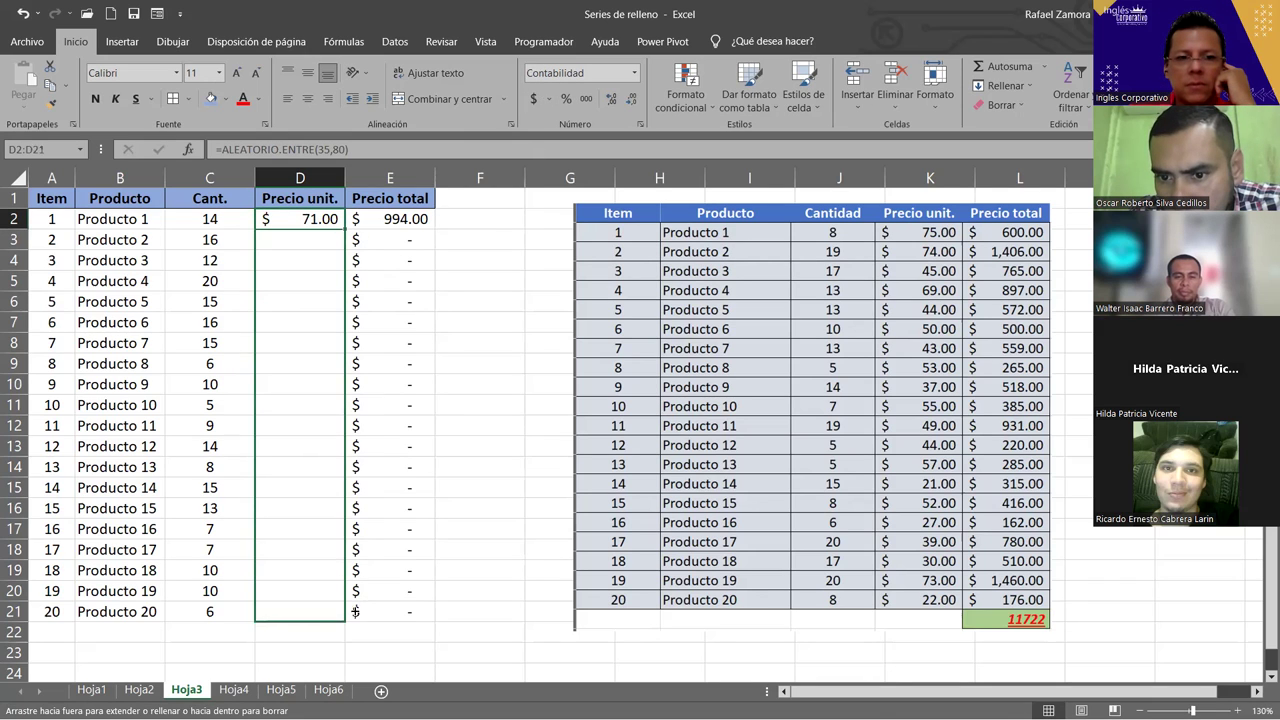
{"action": "left_click_drag", "start_coordinate": [346, 230], "coordinate": [354, 611]}
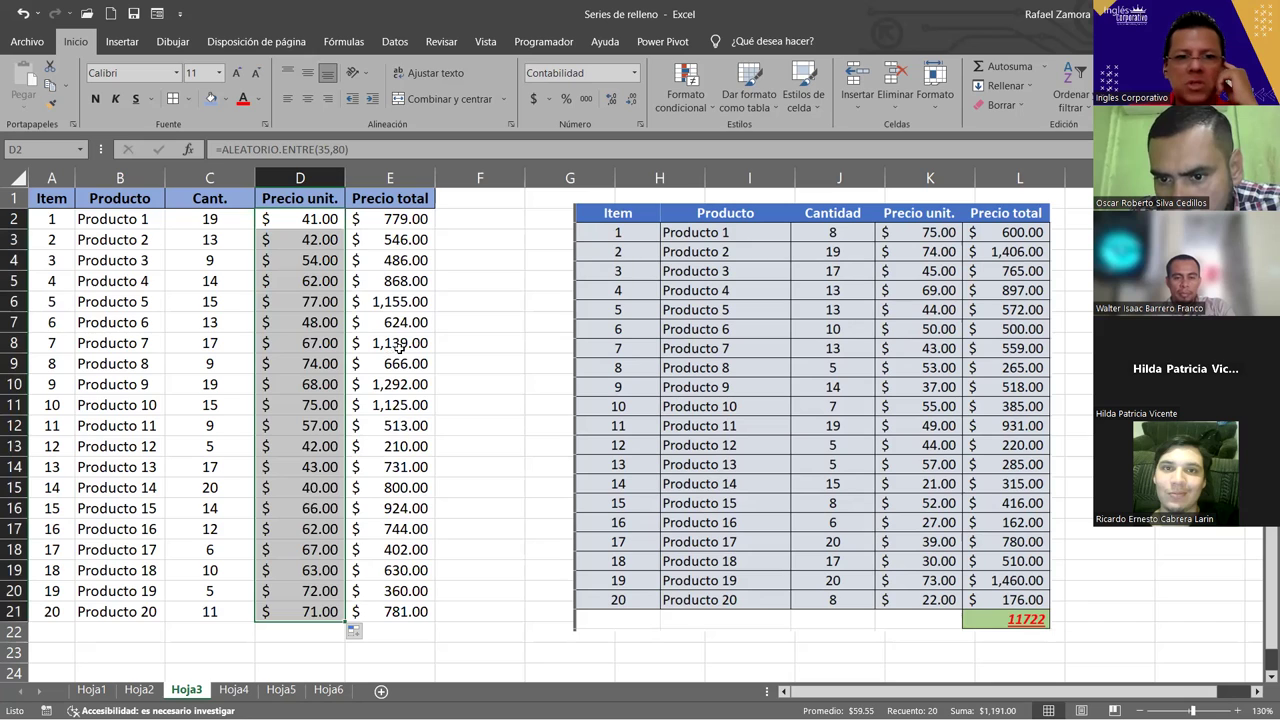
{"action": "left_click", "coordinate": [507, 286]}
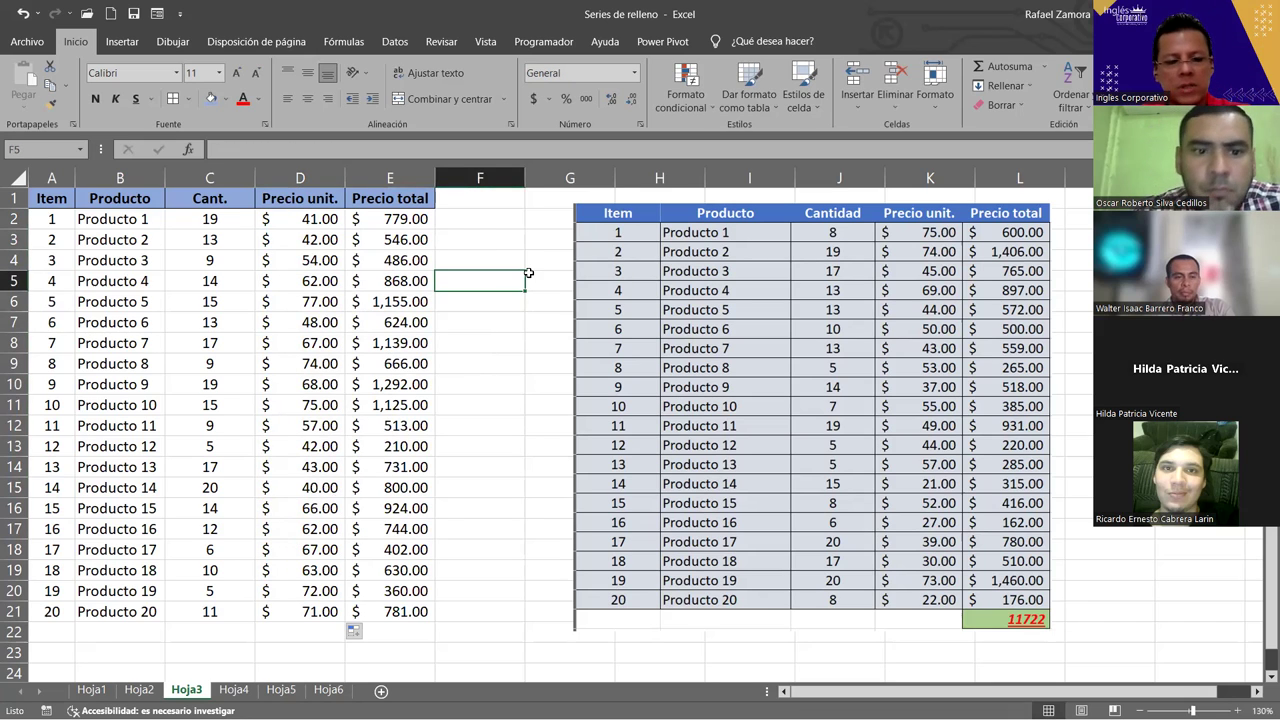
- Recalculate the random values with F9 and select the quantities and prices C2:D21
{"action": "key", "text": "F9"}
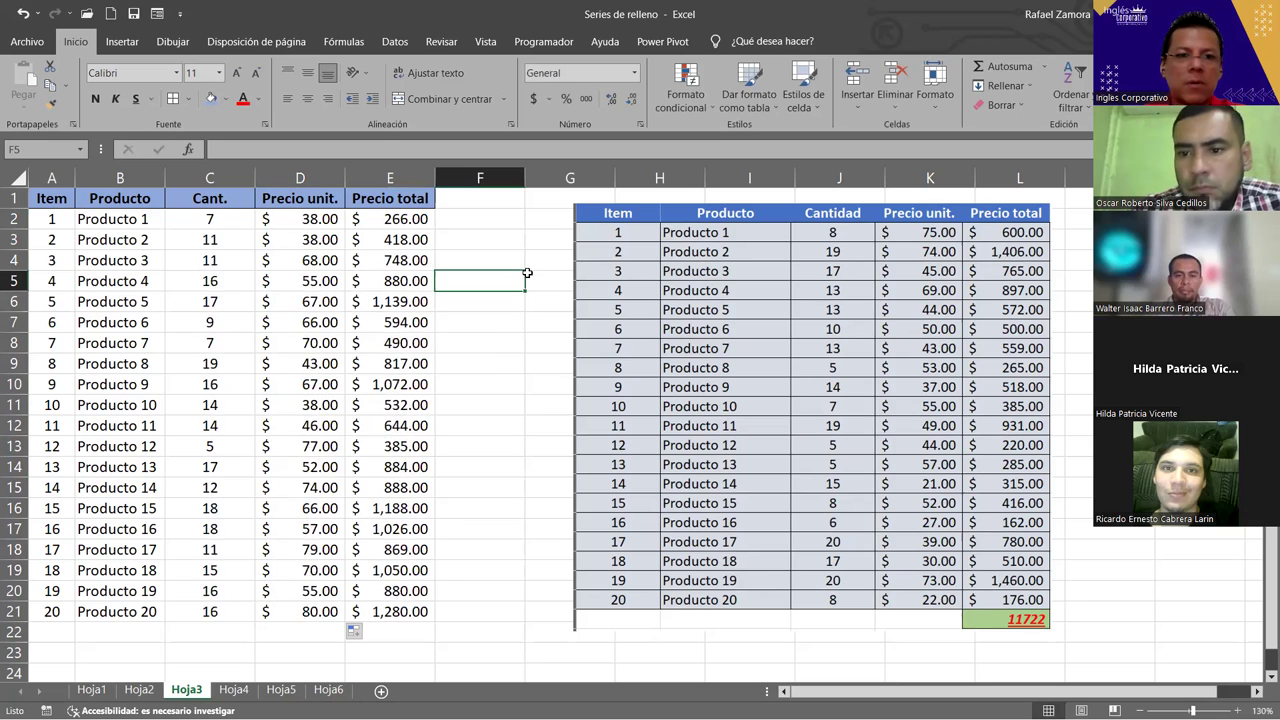
{"action": "key", "text": "F9"}
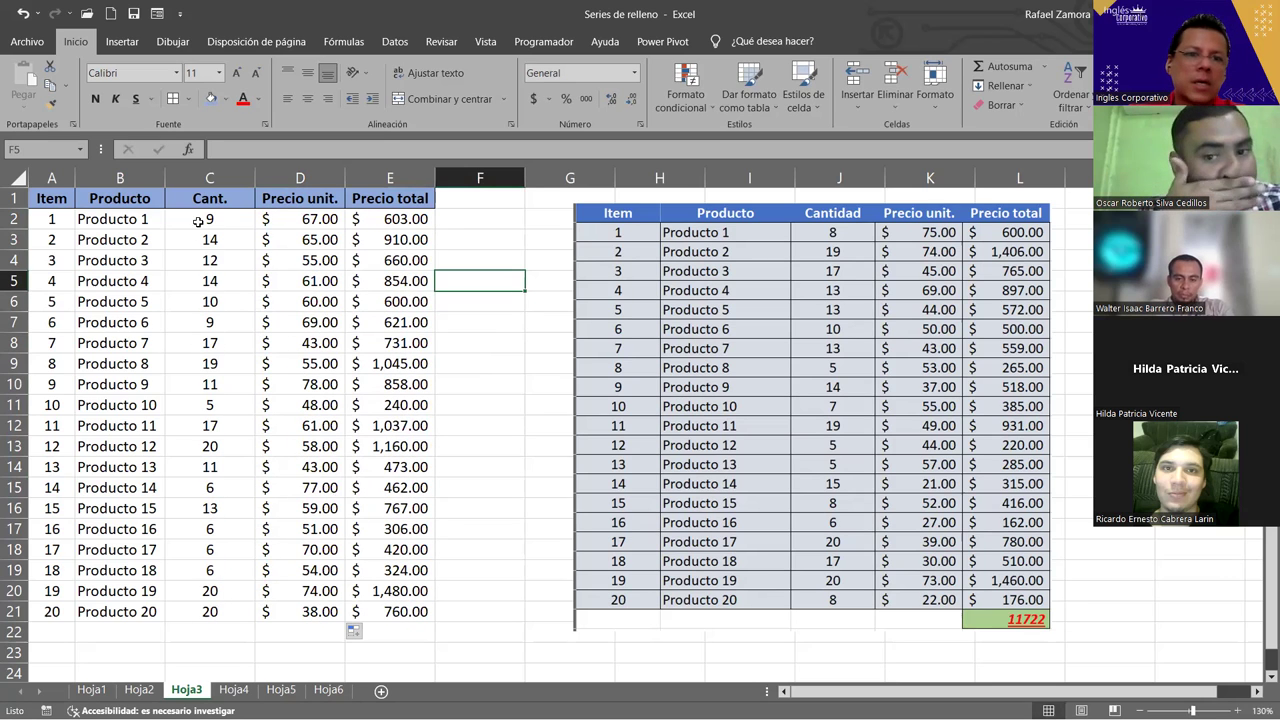
{"action": "left_click", "coordinate": [200, 218]}
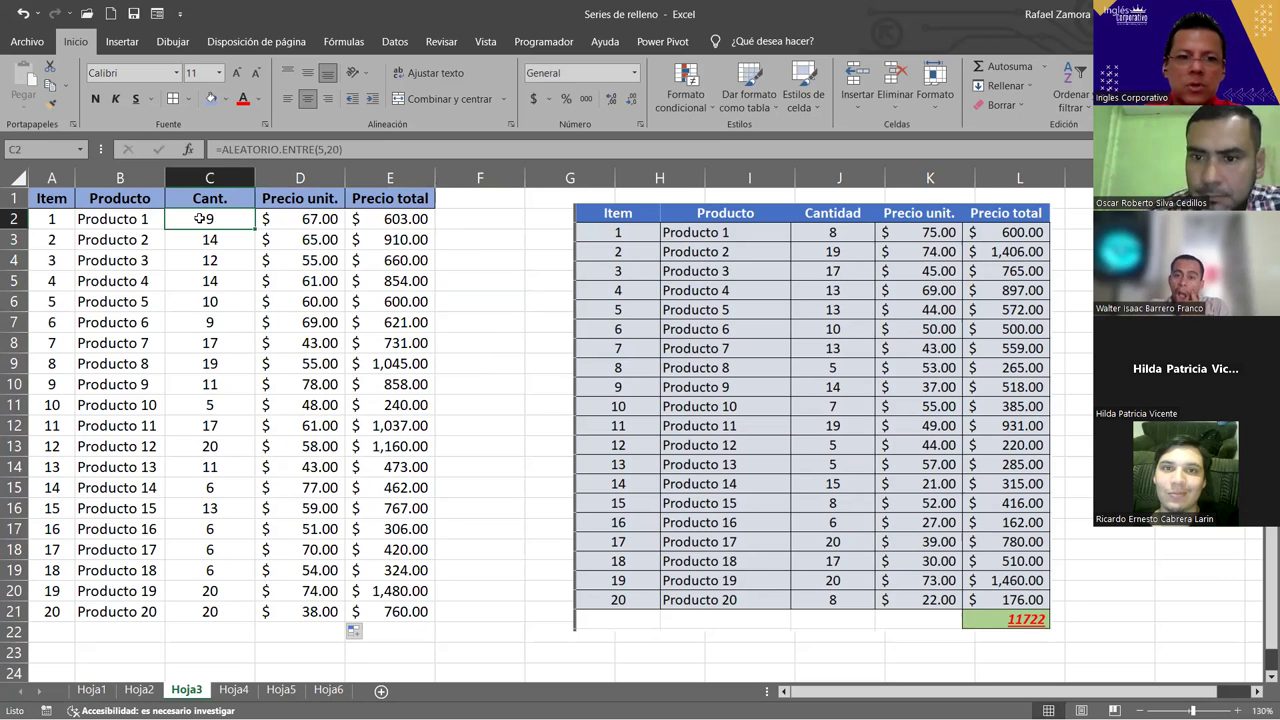
{"action": "key", "text": "ctrl+shift+Right"}
{"action": "key", "text": "shift+Left"}
{"action": "key", "text": "ctrl+shift+Down"}
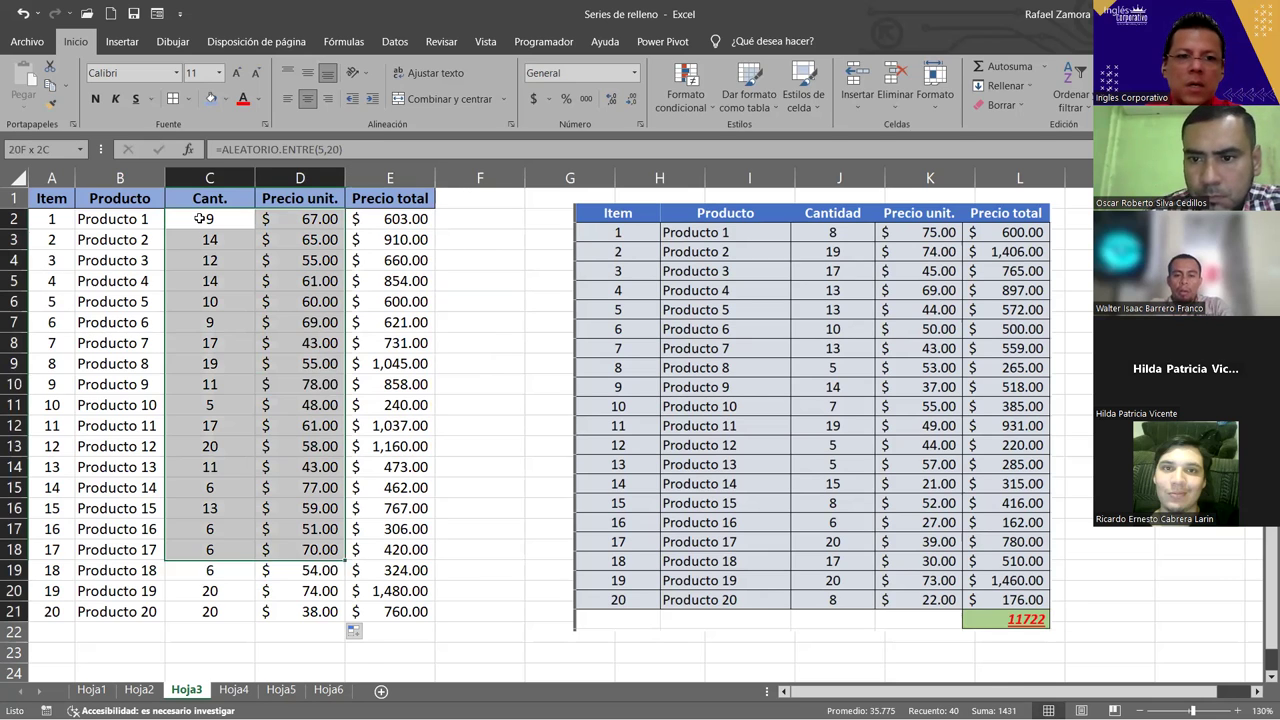
- Paste C2:D21 back as fixed values, leaving C2 at 9 and D2 at $67.00
{"action": "key", "text": "ctrl+c"}
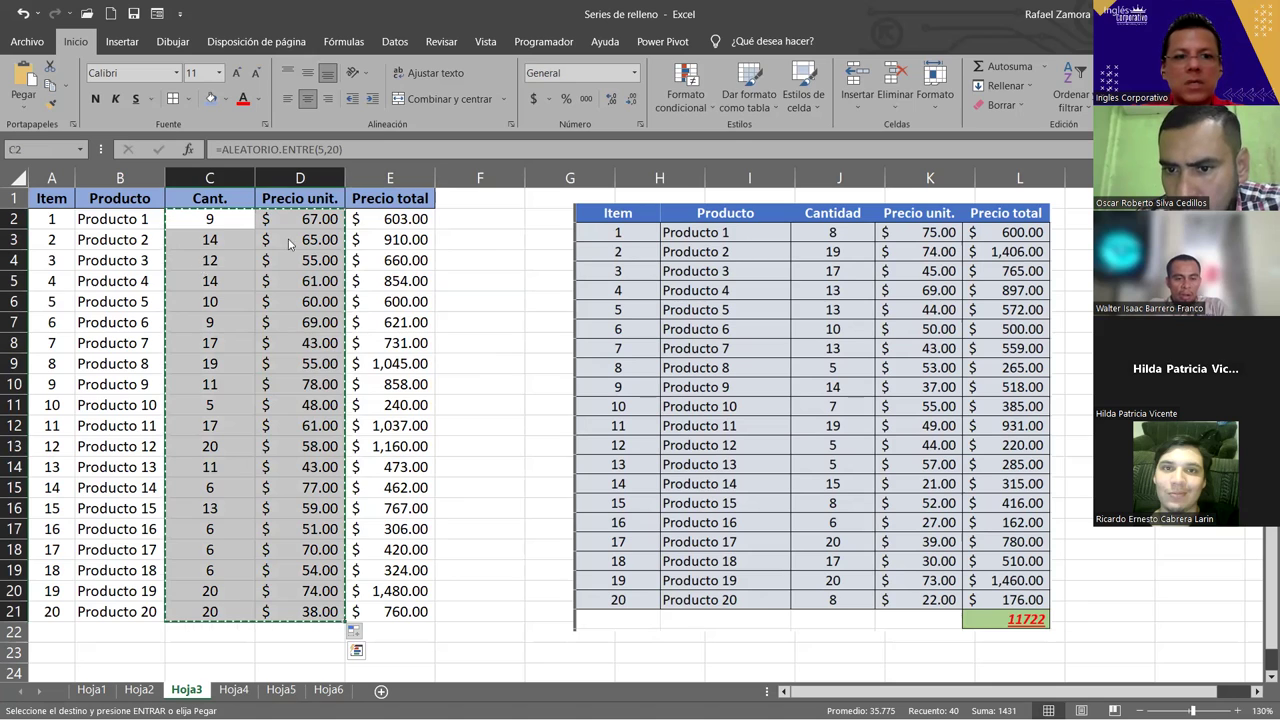
{"action": "right_click", "coordinate": [200, 262]}
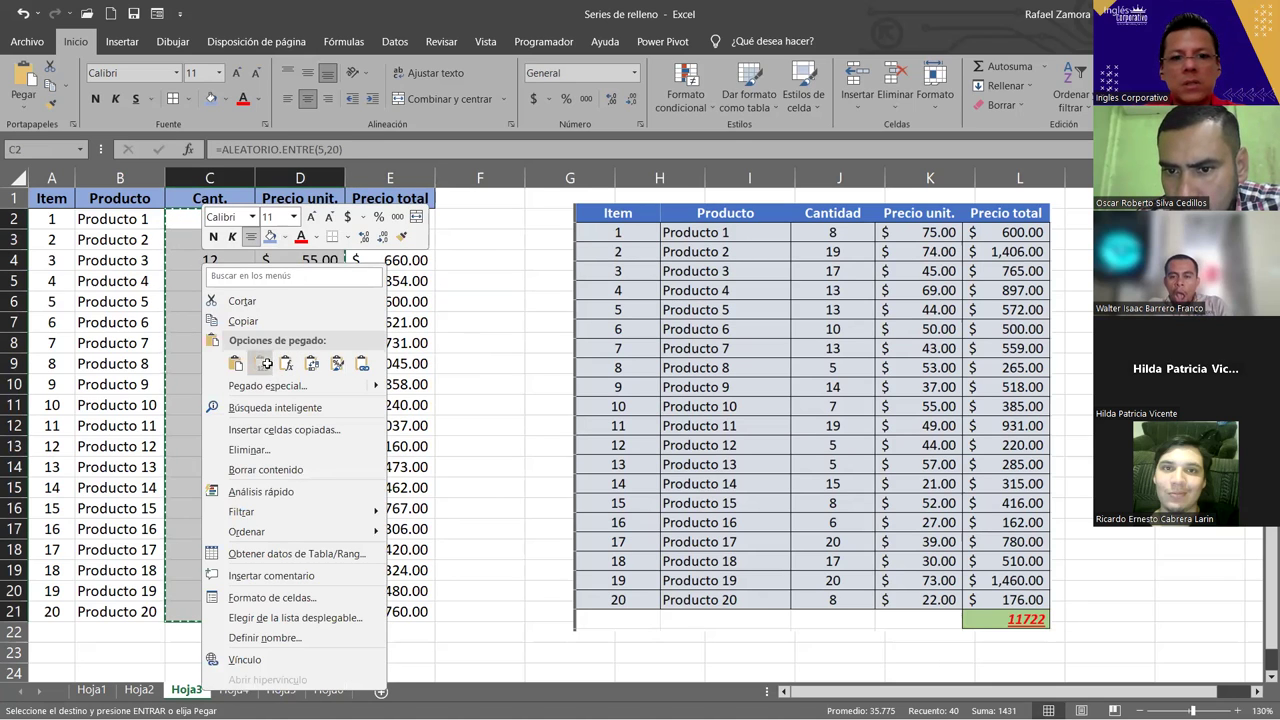
{"action": "left_click", "coordinate": [265, 363]}
{"action": "left_click", "coordinate": [528, 385]}
{"action": "key", "text": "Escape"}
{"action": "left_click", "coordinate": [468, 398]}
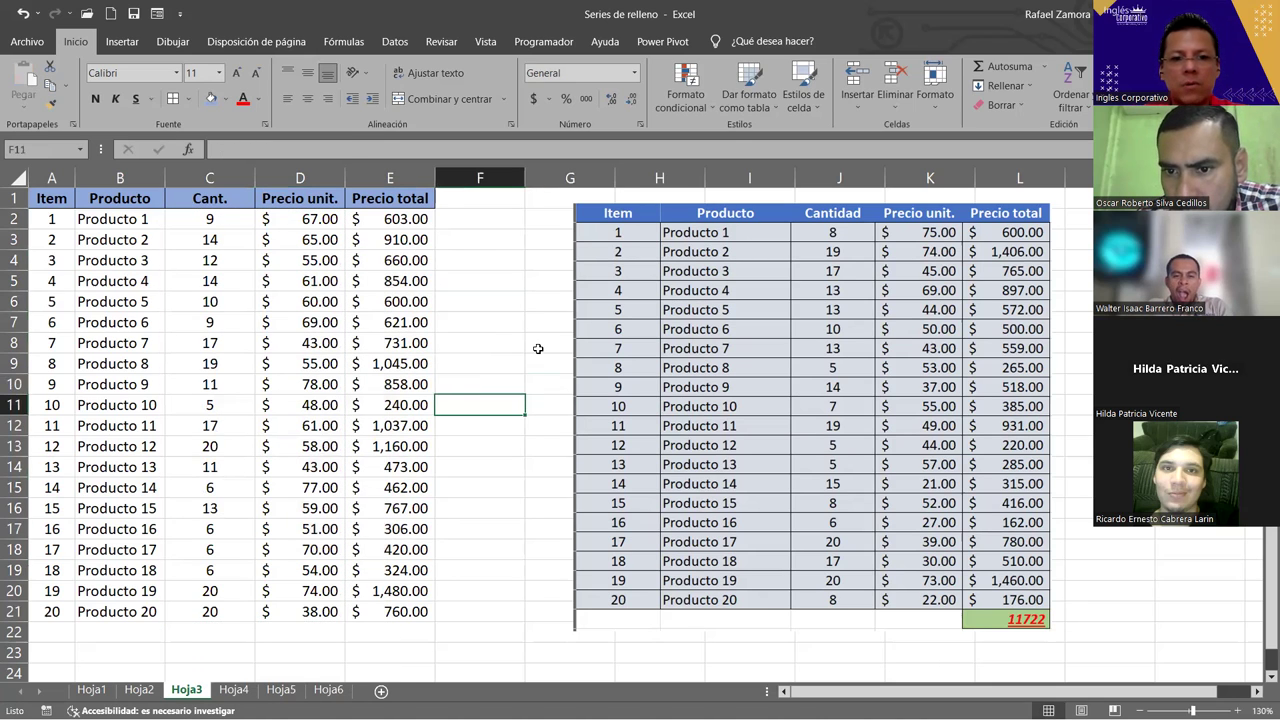
{"action": "left_click", "coordinate": [508, 348]}
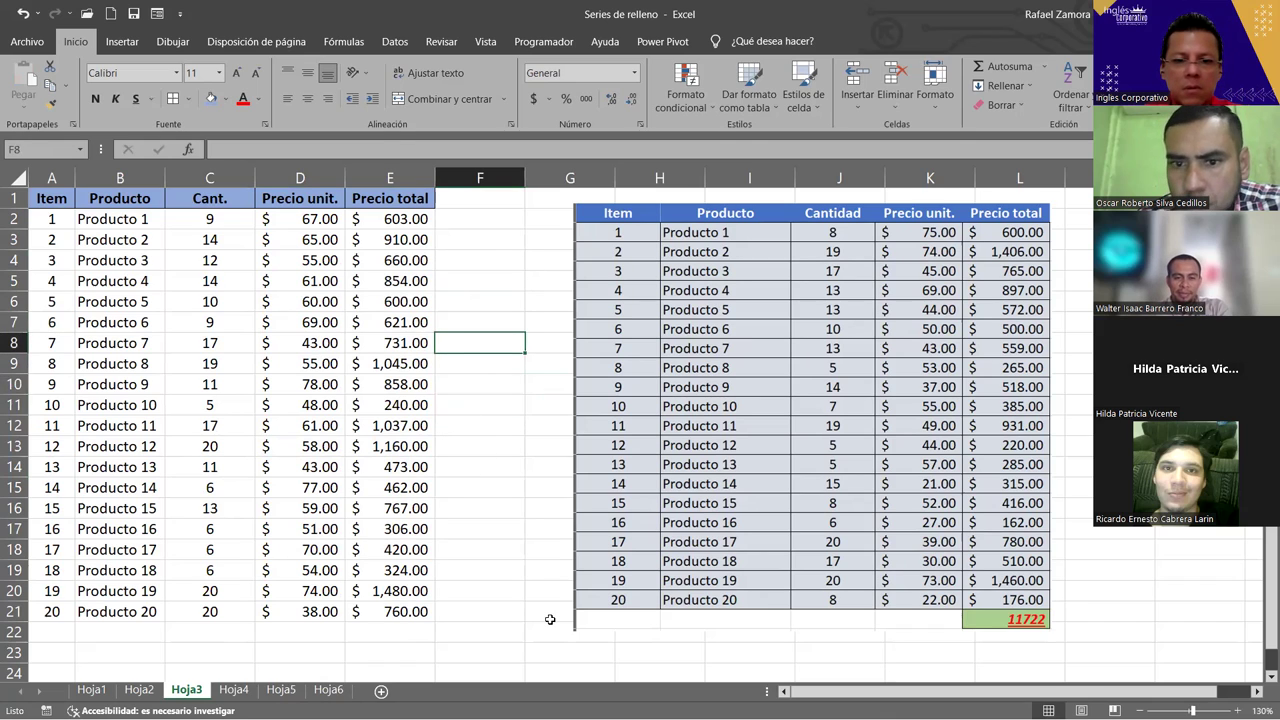
- Sum the Precio total column into E22, giving $14,311.00
{"action": "left_click", "coordinate": [400, 631]}
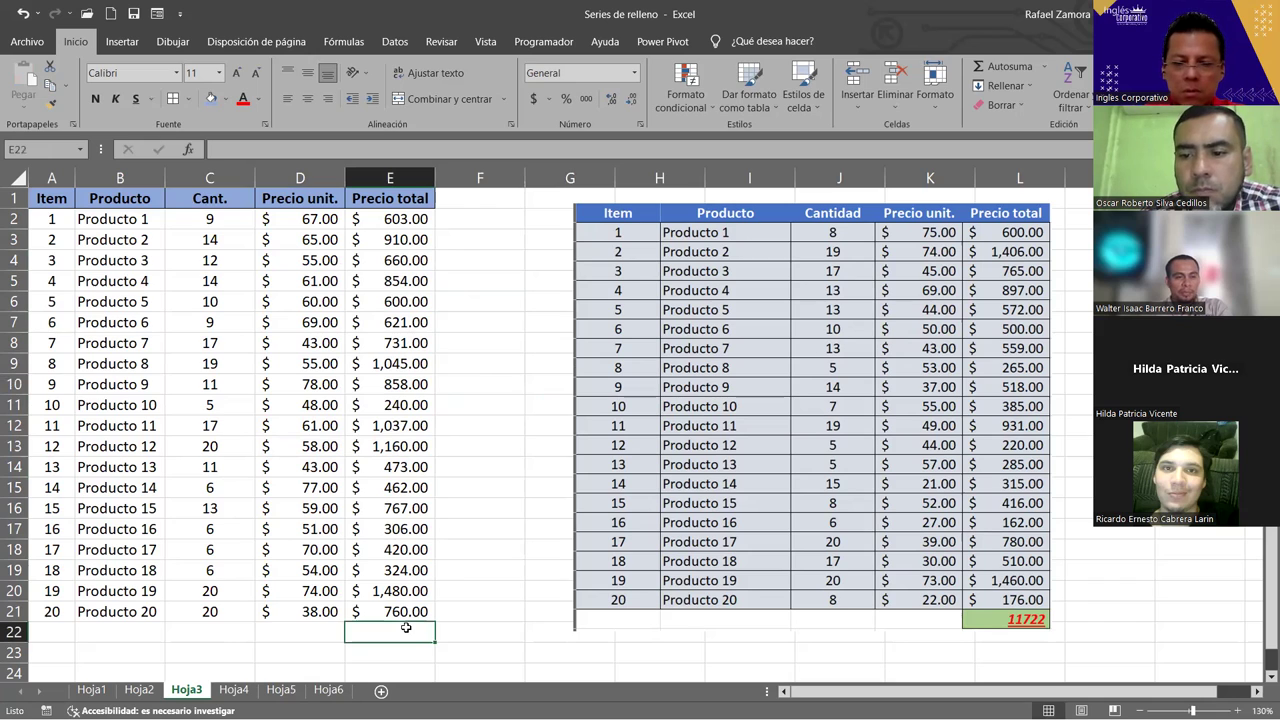
{"action": "key", "text": "alt+equal"}
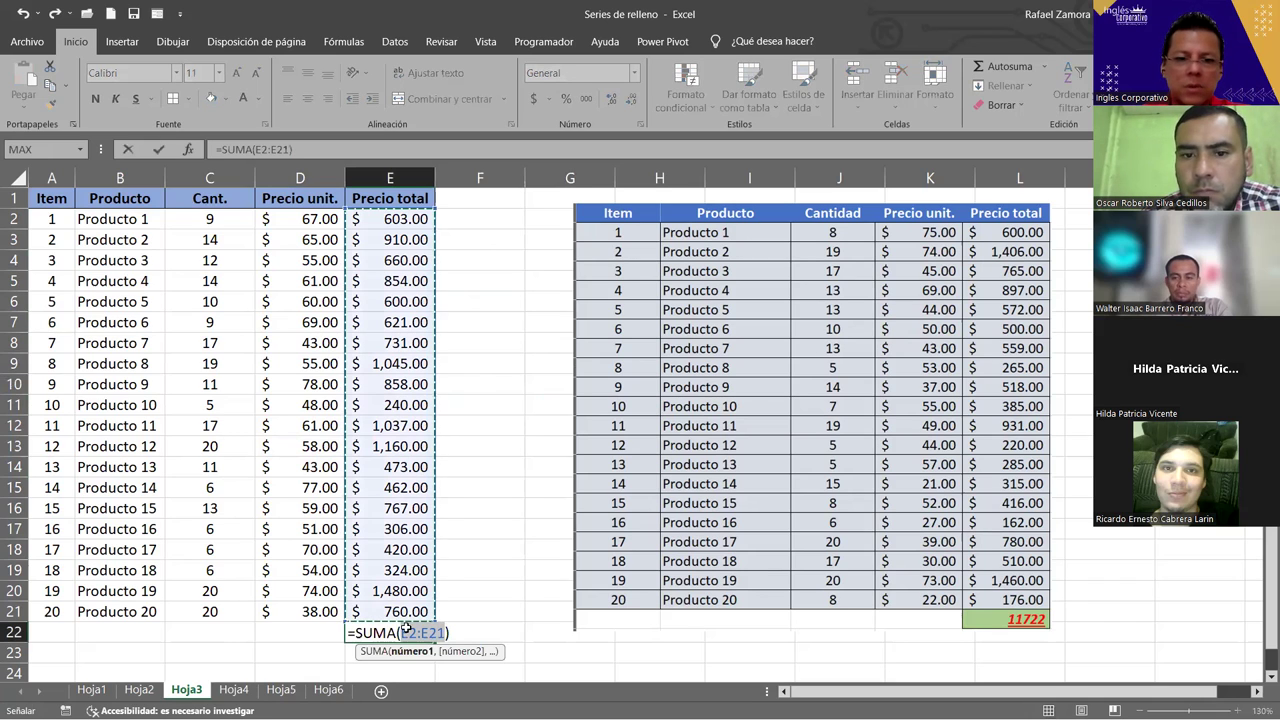
{"action": "key", "text": "Return"}
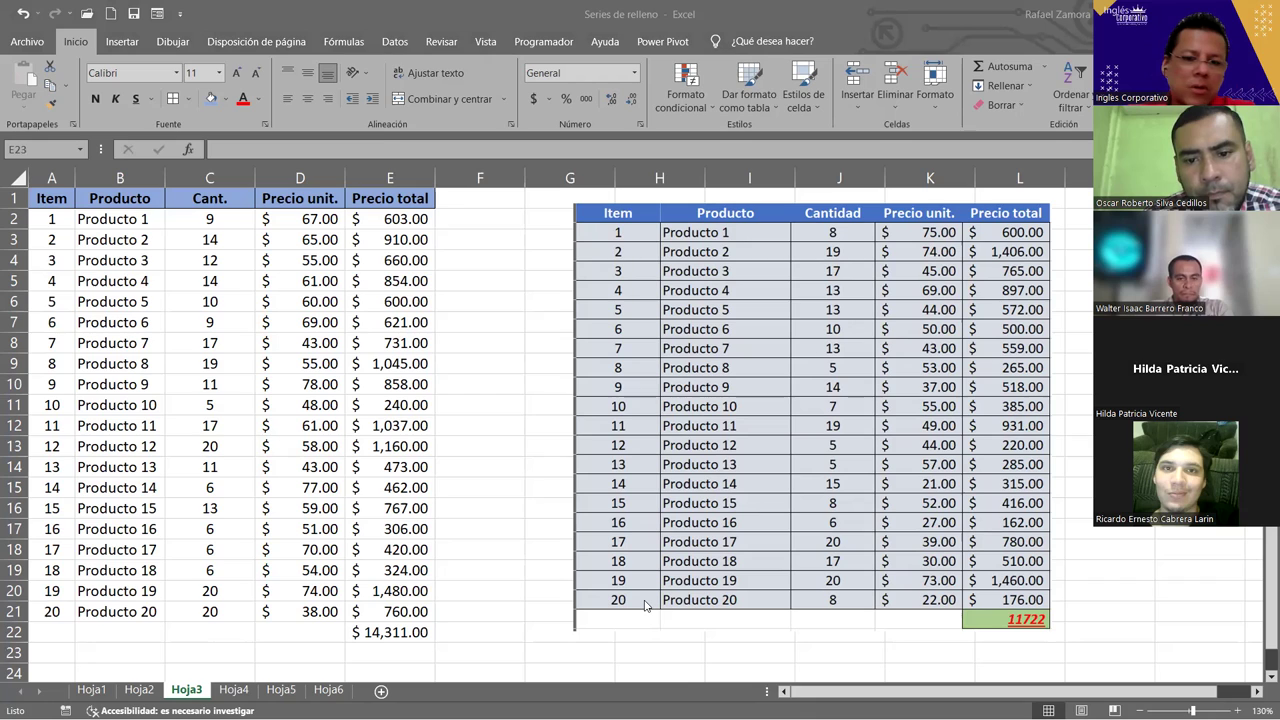
- Colour the E22 total red and shift the right-hand table picture slightly up-left
{"action": "left_click", "coordinate": [390, 630]}
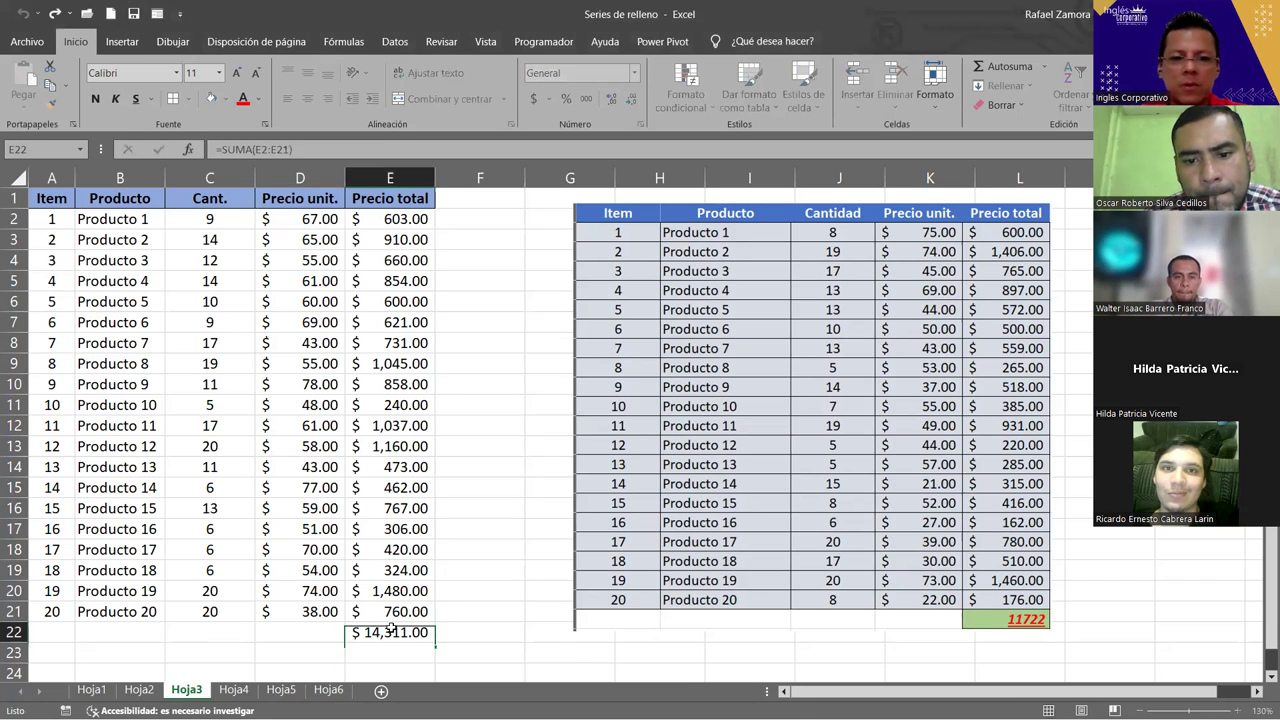
{"action": "left_click", "coordinate": [242, 98]}
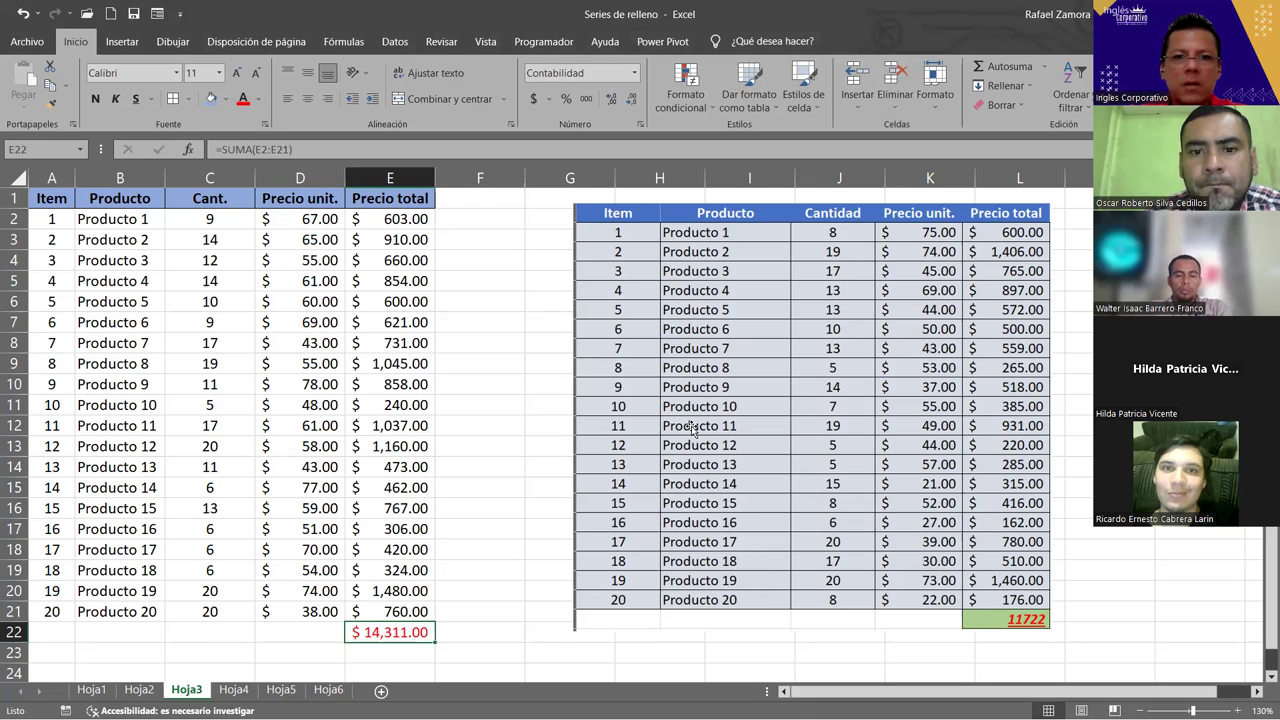
{"action": "left_click_drag", "start_coordinate": [691, 427], "coordinate": [642, 412]}
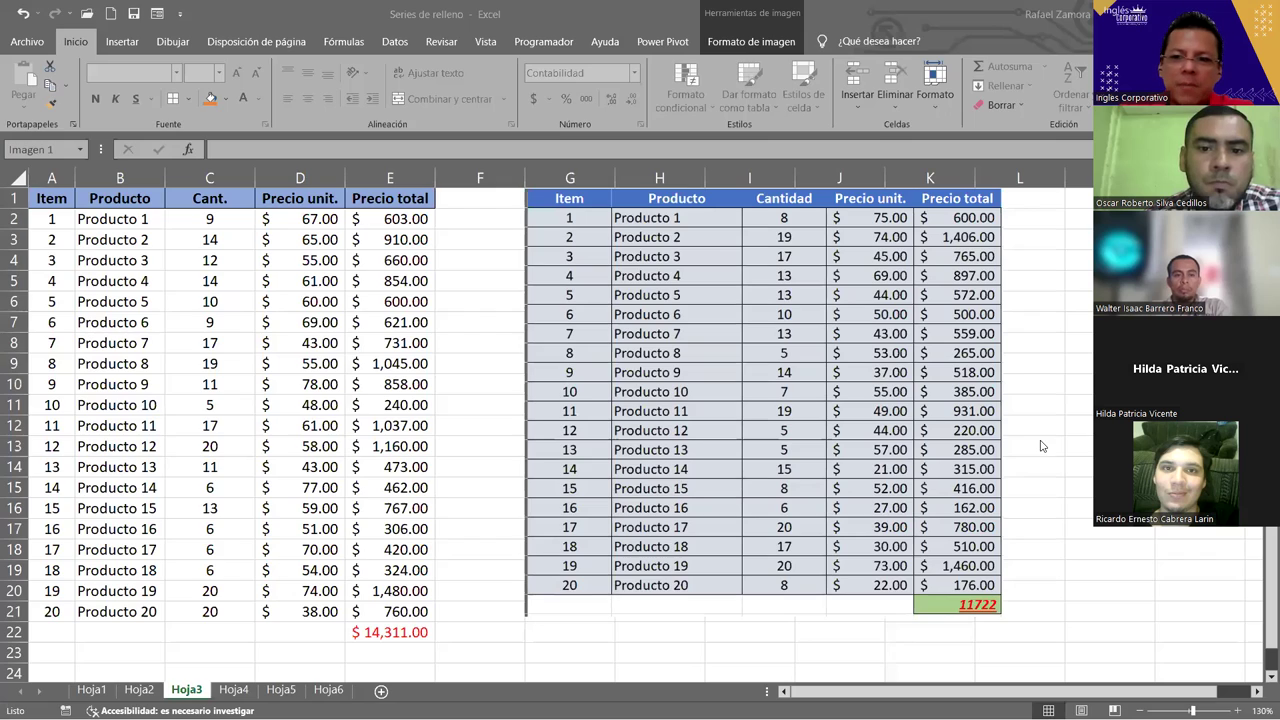
{"action": "left_click", "coordinate": [1040, 446]}
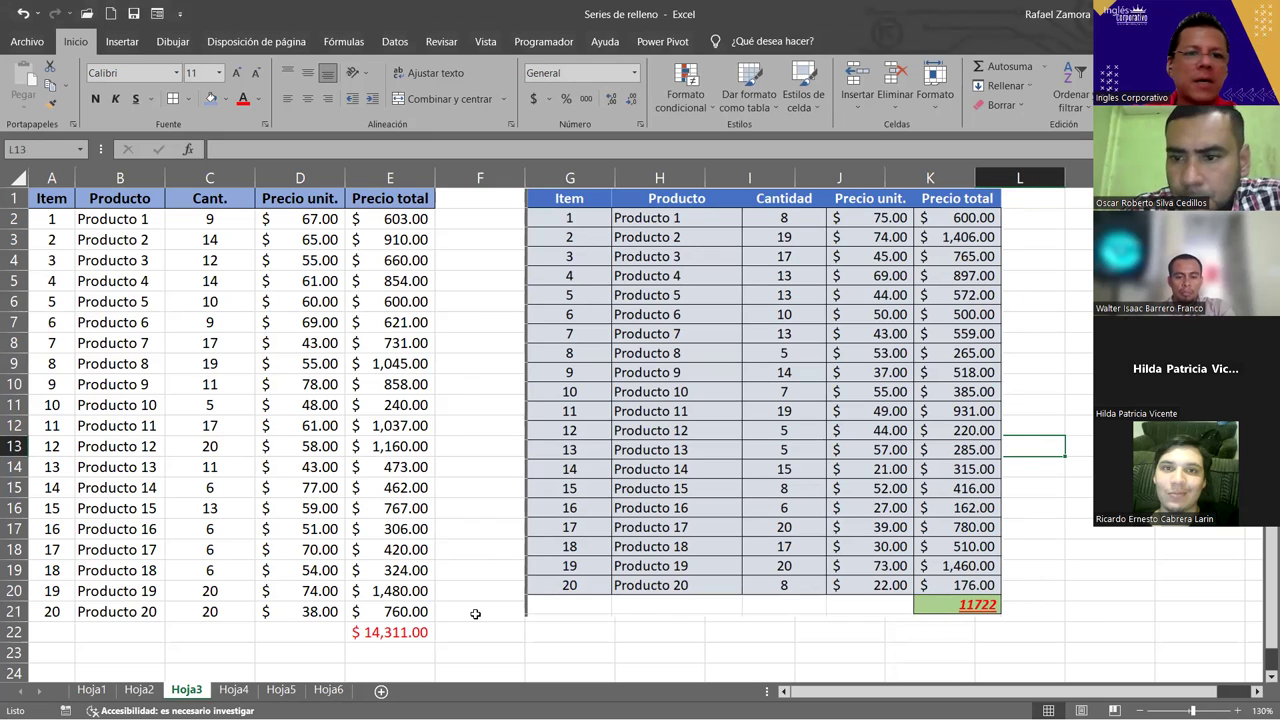
- Insert a column before Cant. headed 'Fecha' and enter 1-1-2023 in C2
{"action": "left_click", "coordinate": [238, 176]}
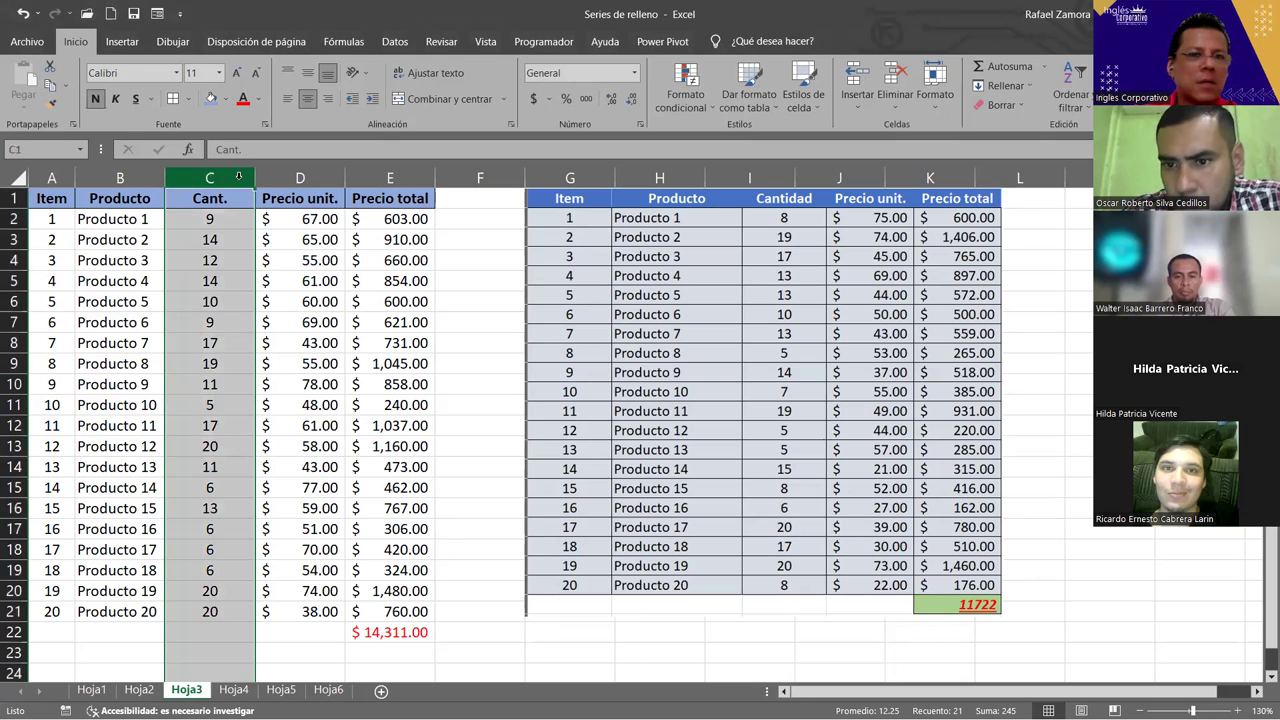
{"action": "key", "text": "ctrl+plus"}
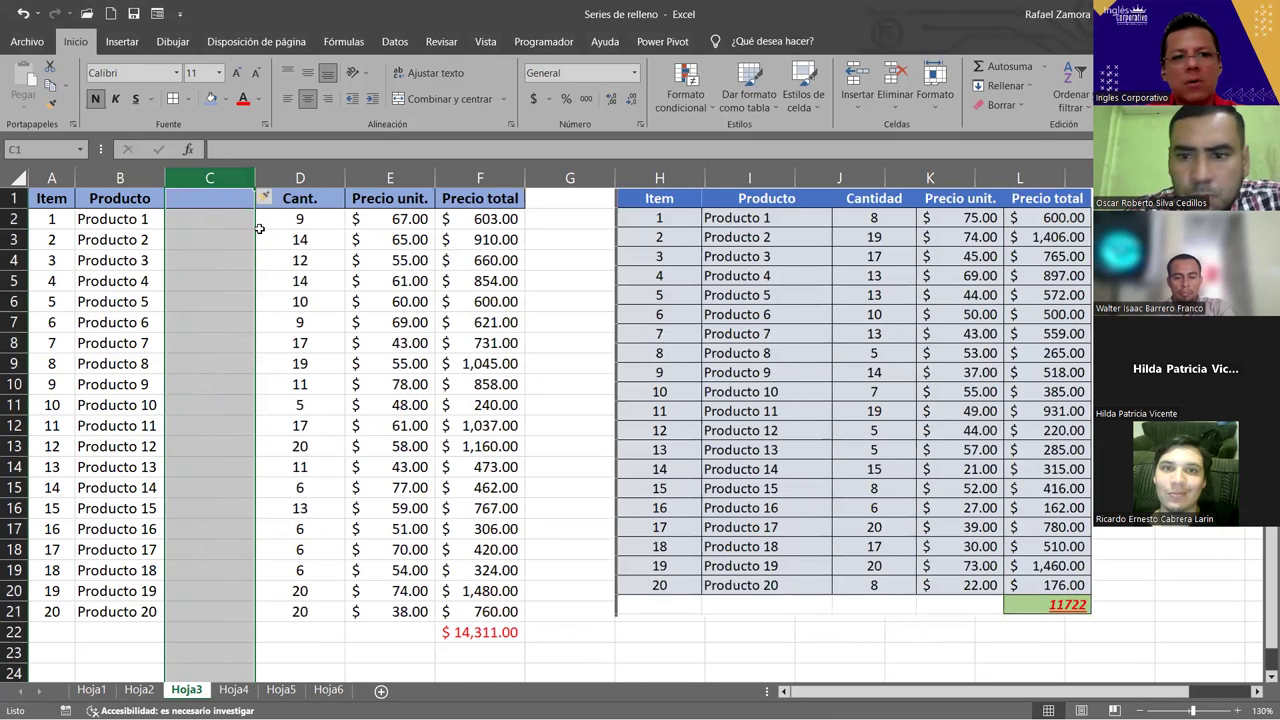
{"action": "left_click", "coordinate": [242, 198]}
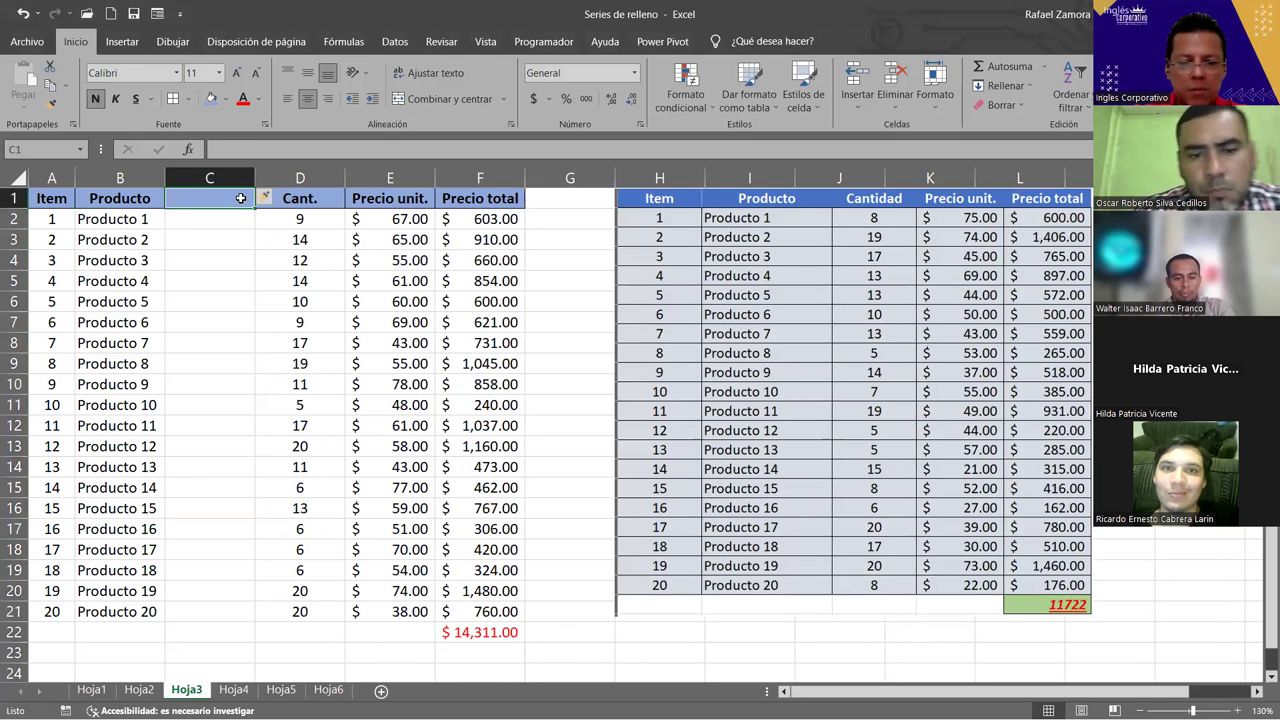
{"action": "type", "text": "Fecha\\"}
{"action": "key", "text": "BackSpace"}
{"action": "key", "text": "Return"}
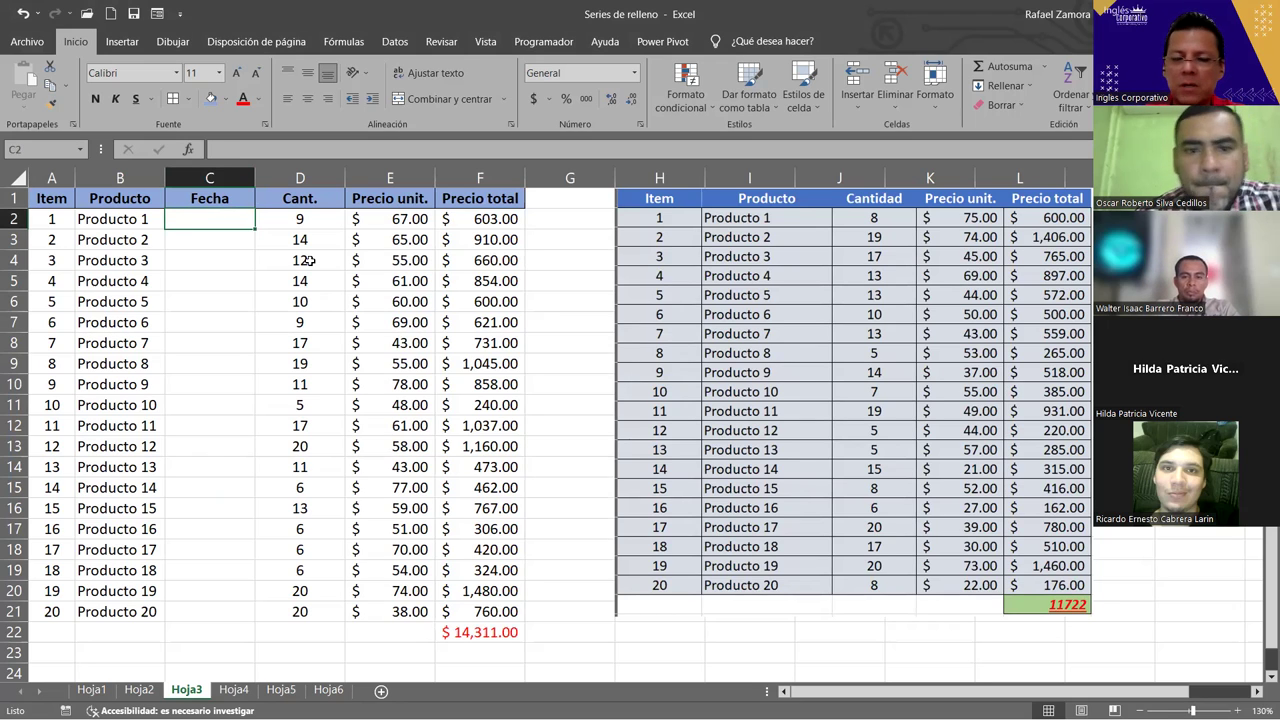
{"action": "type", "text": "1-1-2023"}
{"action": "key", "text": "Return"}
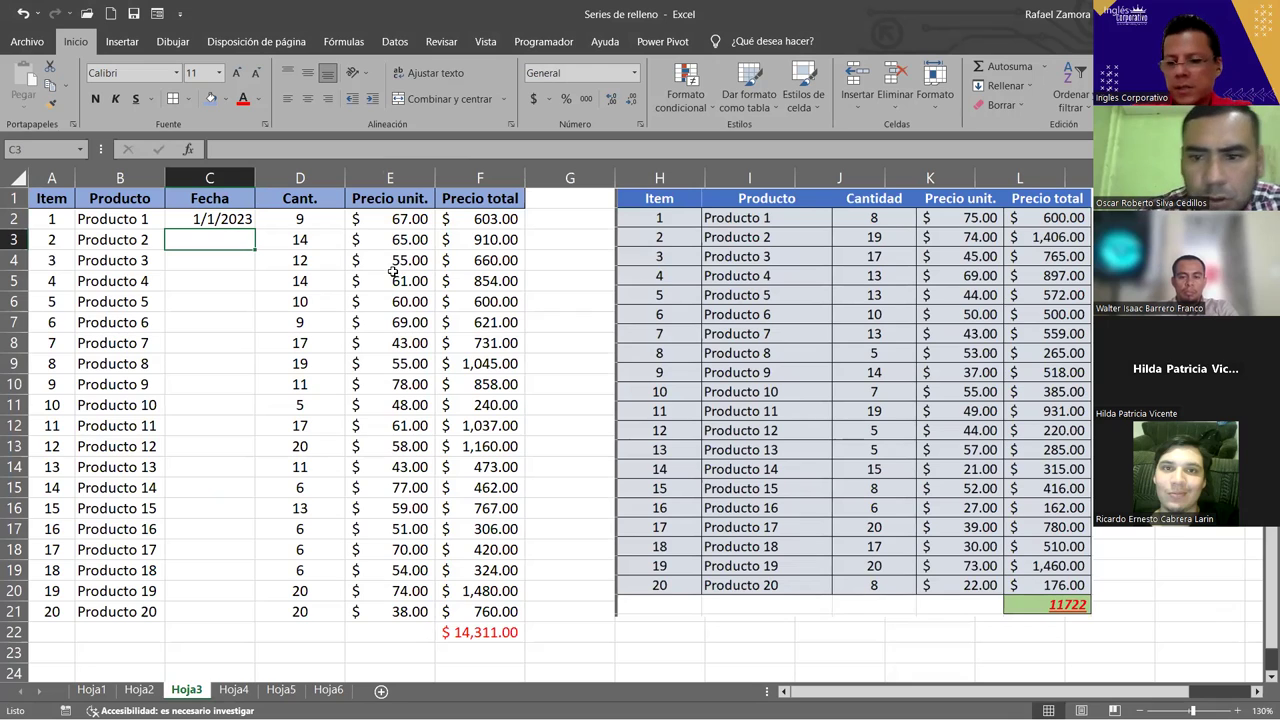
- Enter 30-6-23 as a second date and show both dates as serial numbers
{"action": "type", "text": "30"}
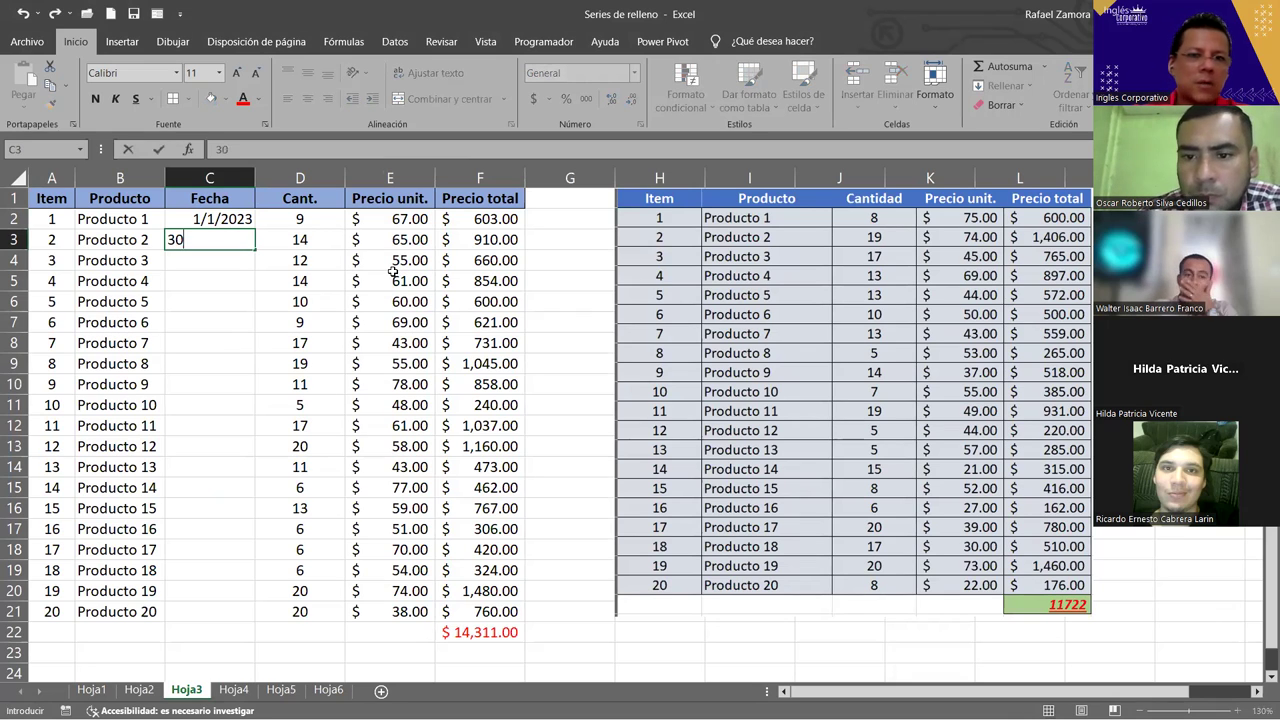
{"action": "type", "text": "-"}
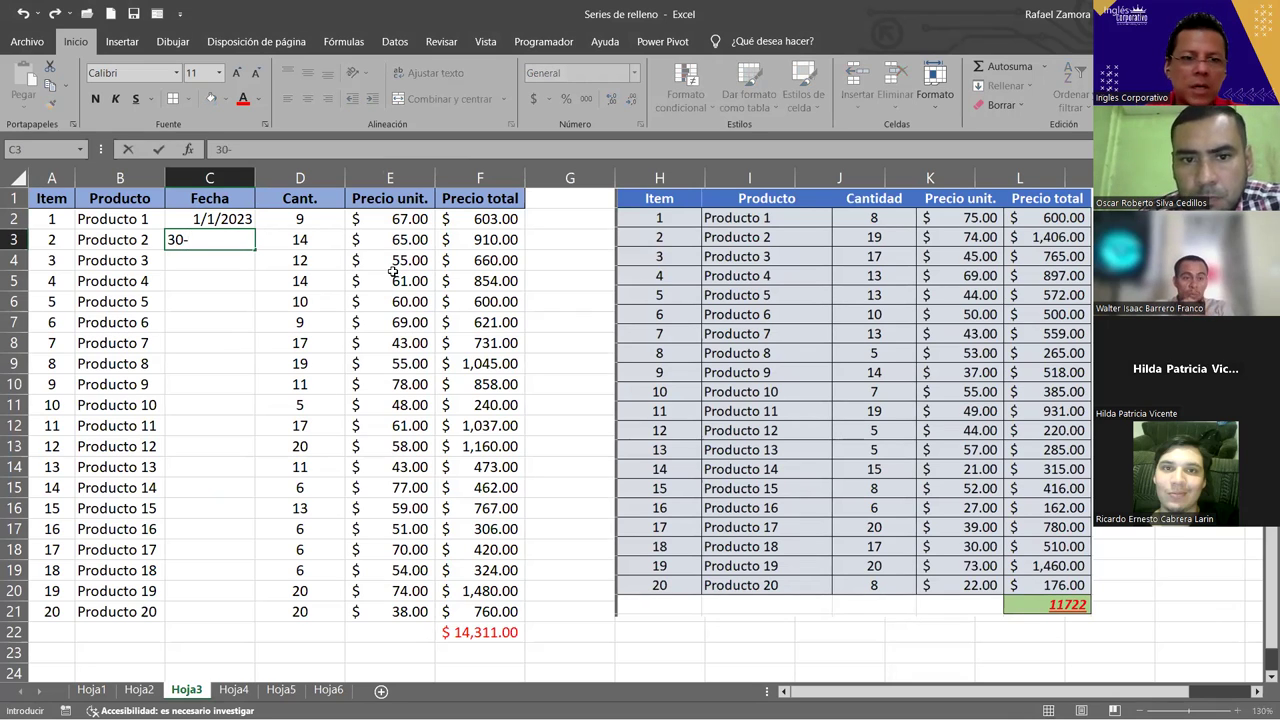
{"action": "type", "text": "6-23"}
{"action": "key", "text": "Return"}
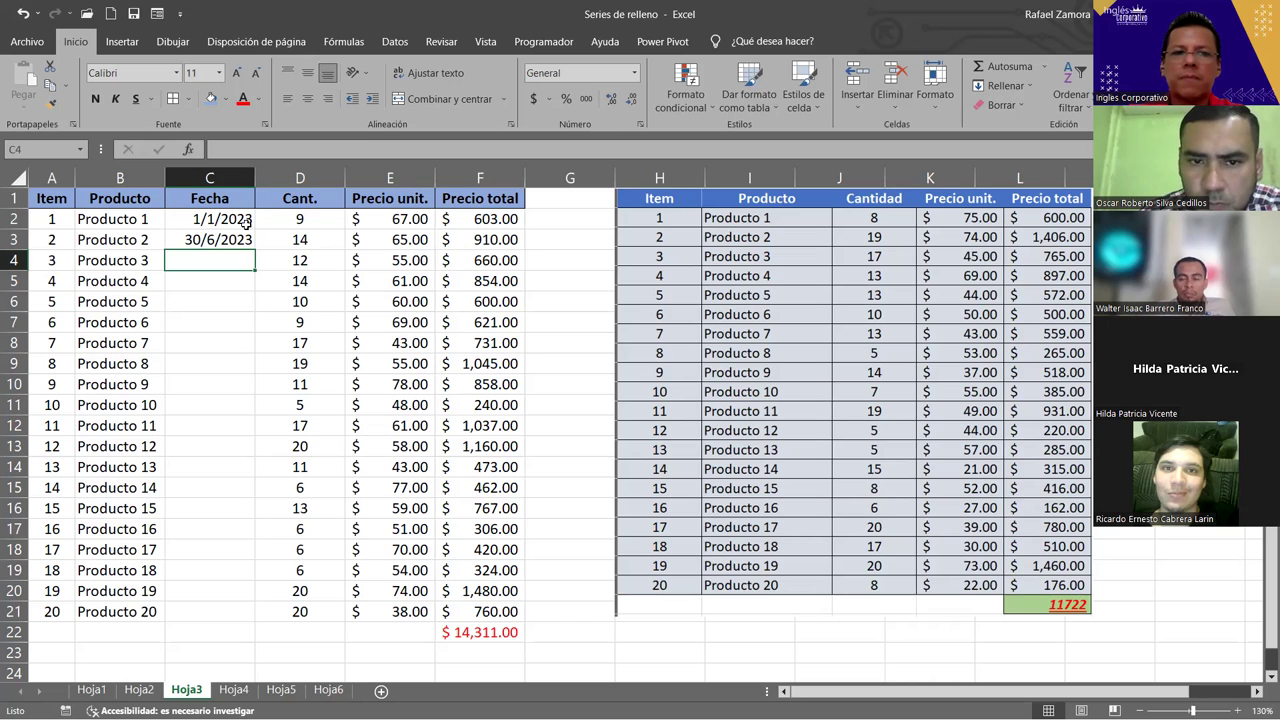
{"action": "key", "text": "Down"}
{"action": "key", "text": "Down"}
{"action": "key", "text": "Down"}
{"action": "key", "text": "Down"}
{"action": "key", "text": "Down"}
{"action": "key", "text": "shift+Down"}
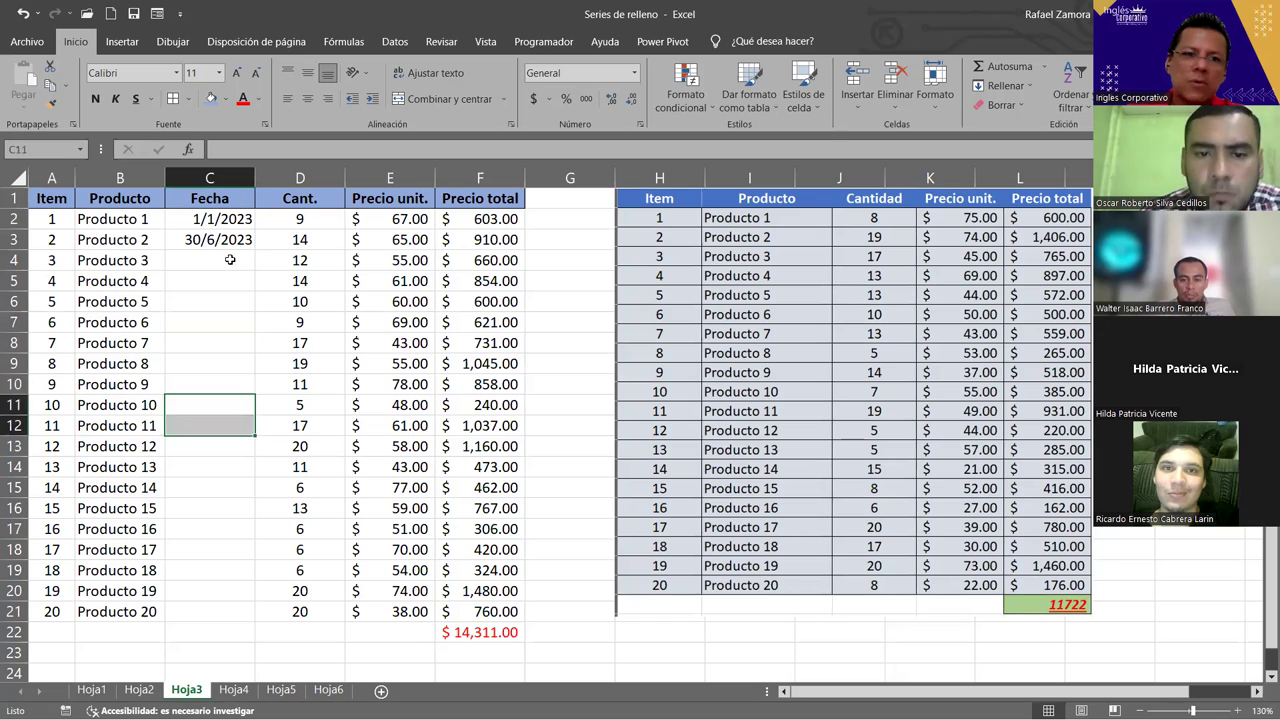
{"action": "left_click_drag", "start_coordinate": [230, 218], "coordinate": [230, 240]}
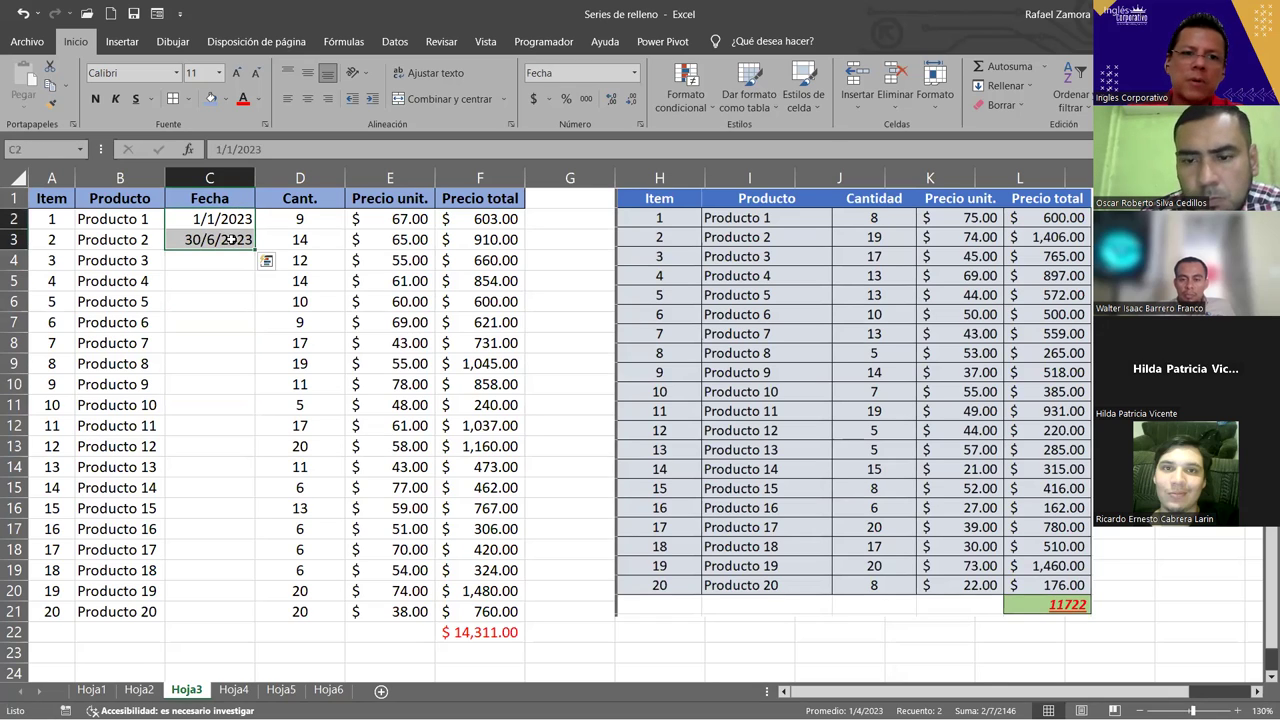
{"action": "left_click", "coordinate": [228, 273]}
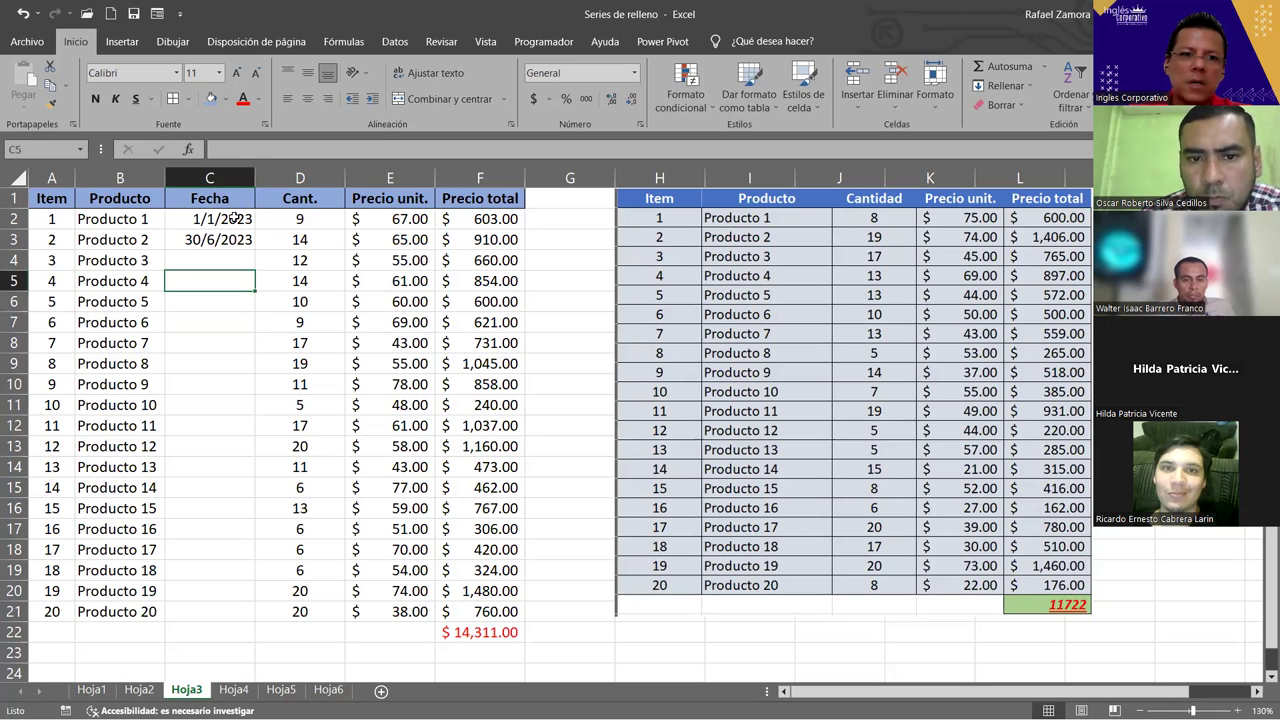
{"action": "left_click_drag", "start_coordinate": [233, 218], "coordinate": [228, 240]}
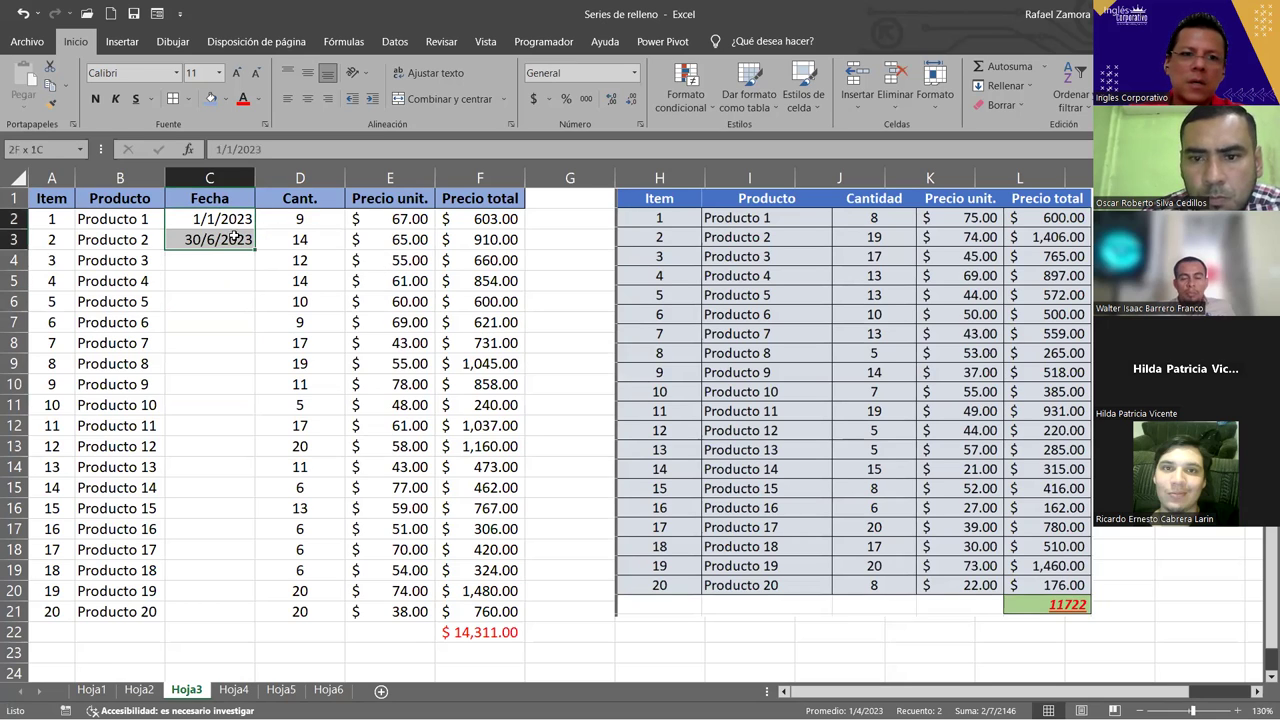
{"action": "left_click", "coordinate": [634, 73]}
{"action": "left_click", "coordinate": [631, 100]}
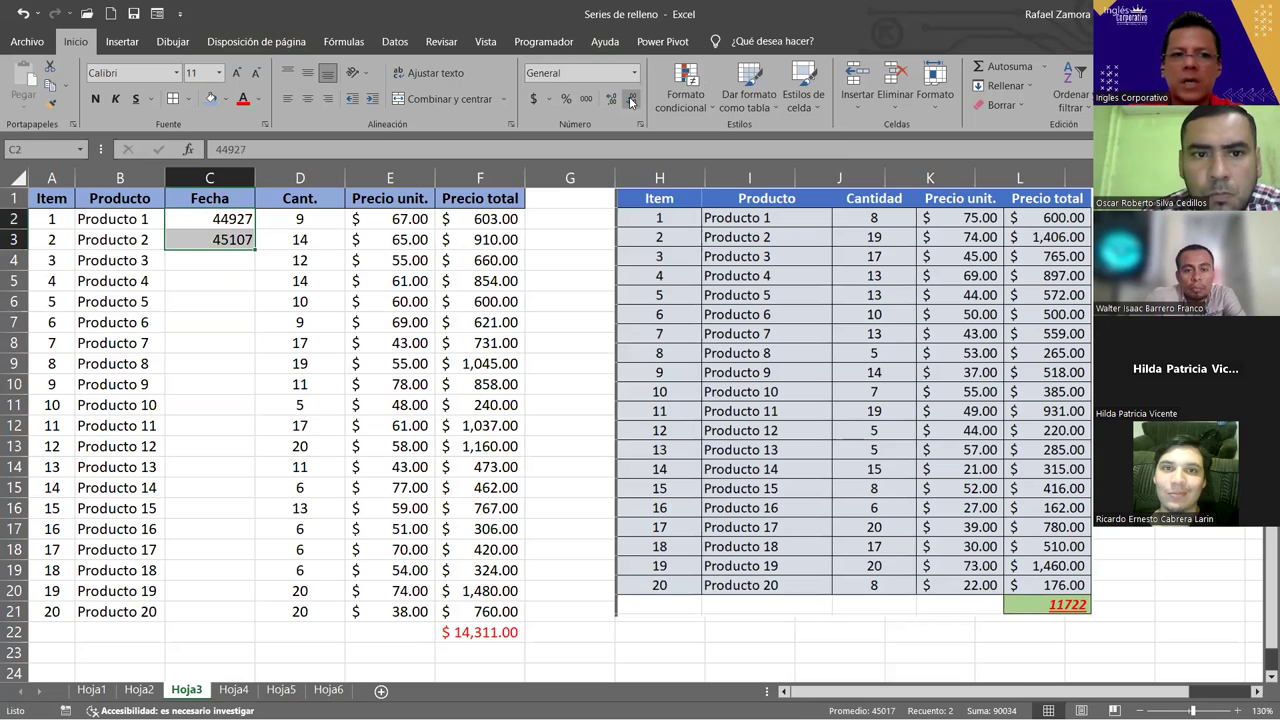
- Enter =ALEATORIO.ENTRE(44927,45107) in C6 for a random date serial
{"action": "left_click", "coordinate": [221, 298]}
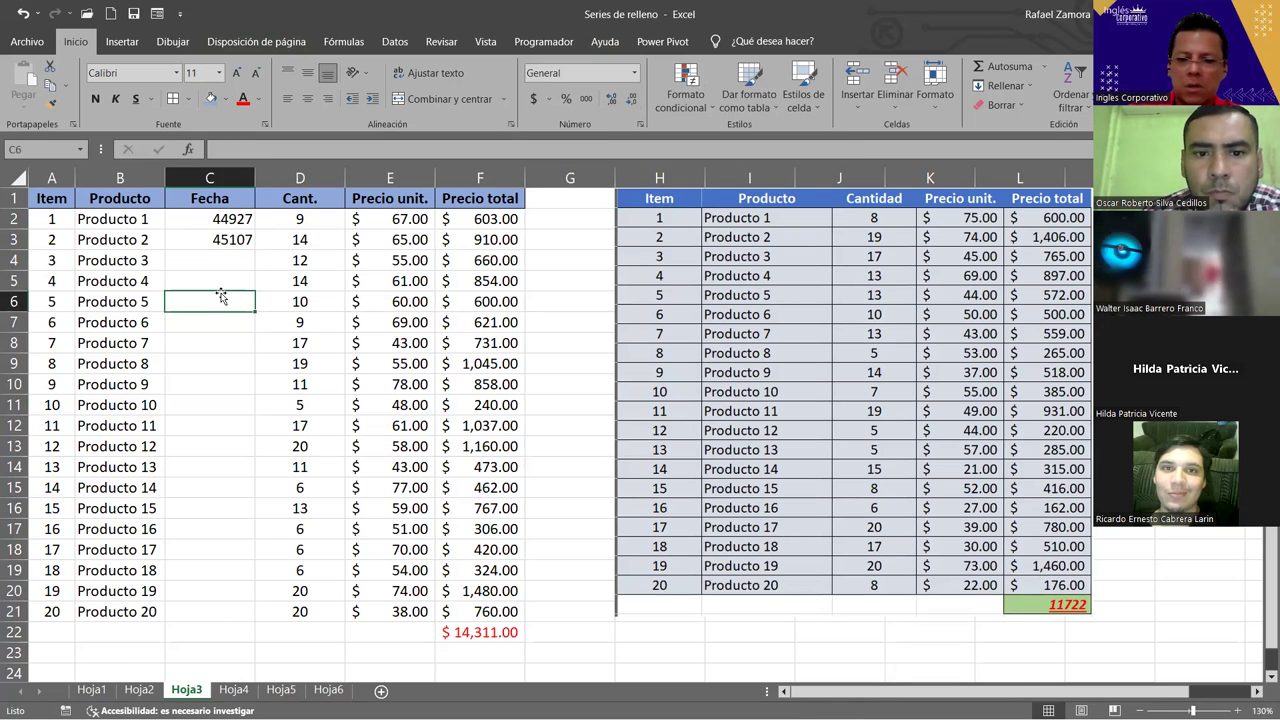
{"action": "type", "text": "="}
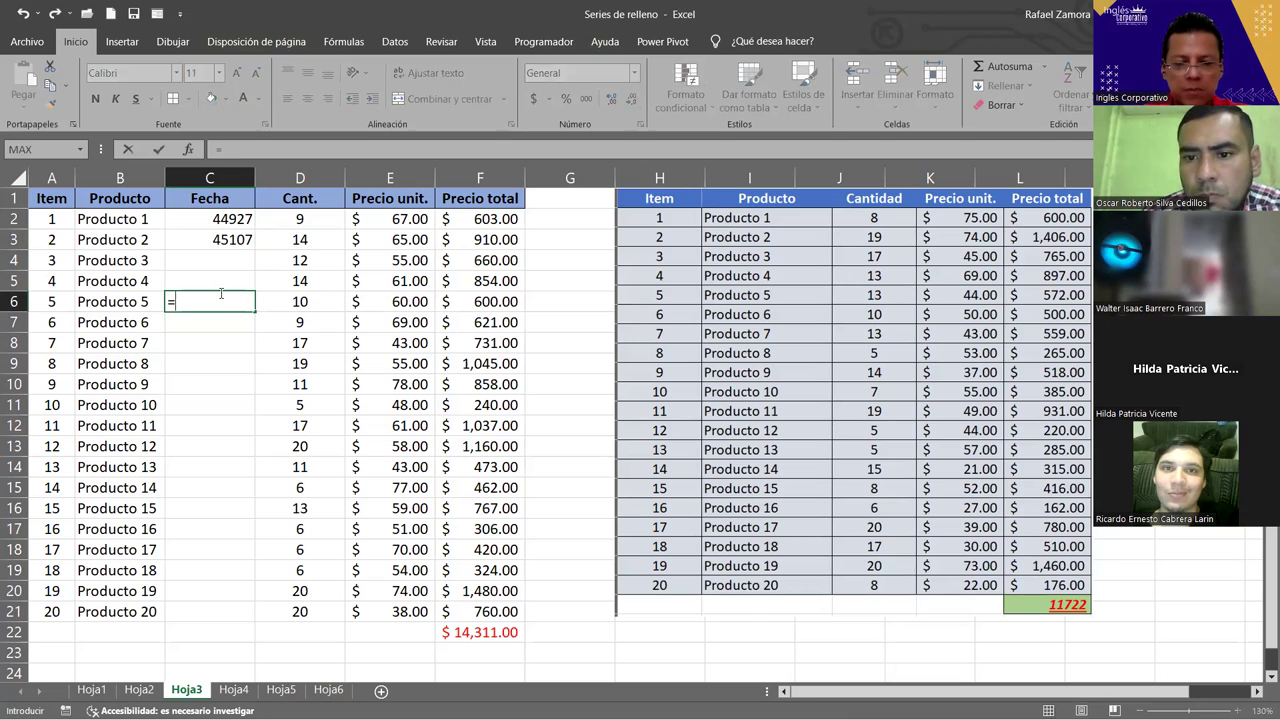
{"action": "type", "text": "ale"}
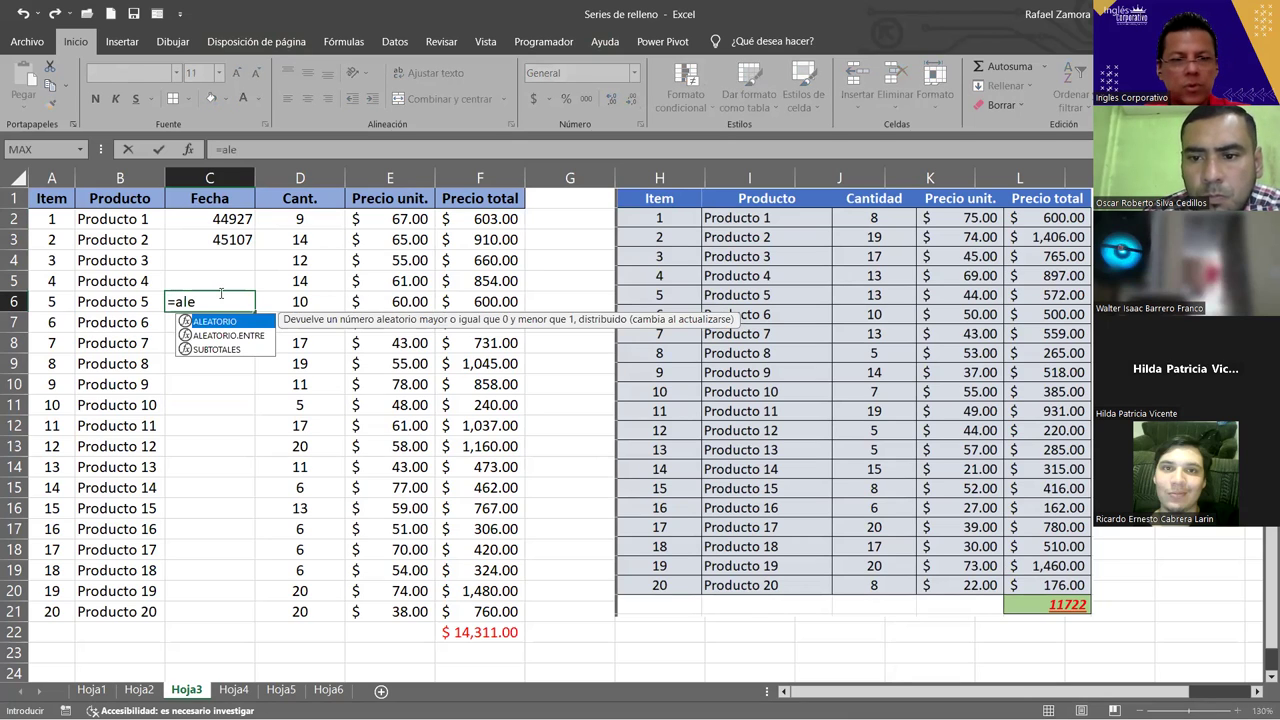
{"action": "key", "text": "Down"}
{"action": "key", "text": "Tab"}
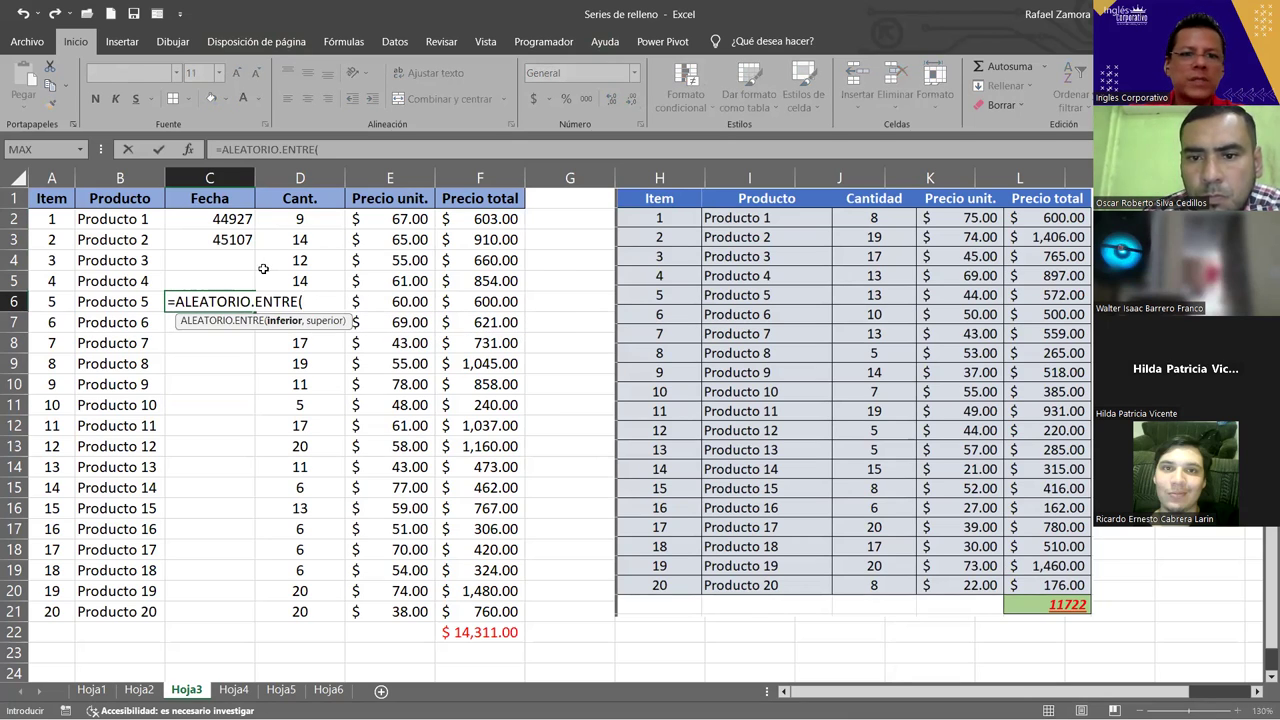
{"action": "type", "text": "44"}
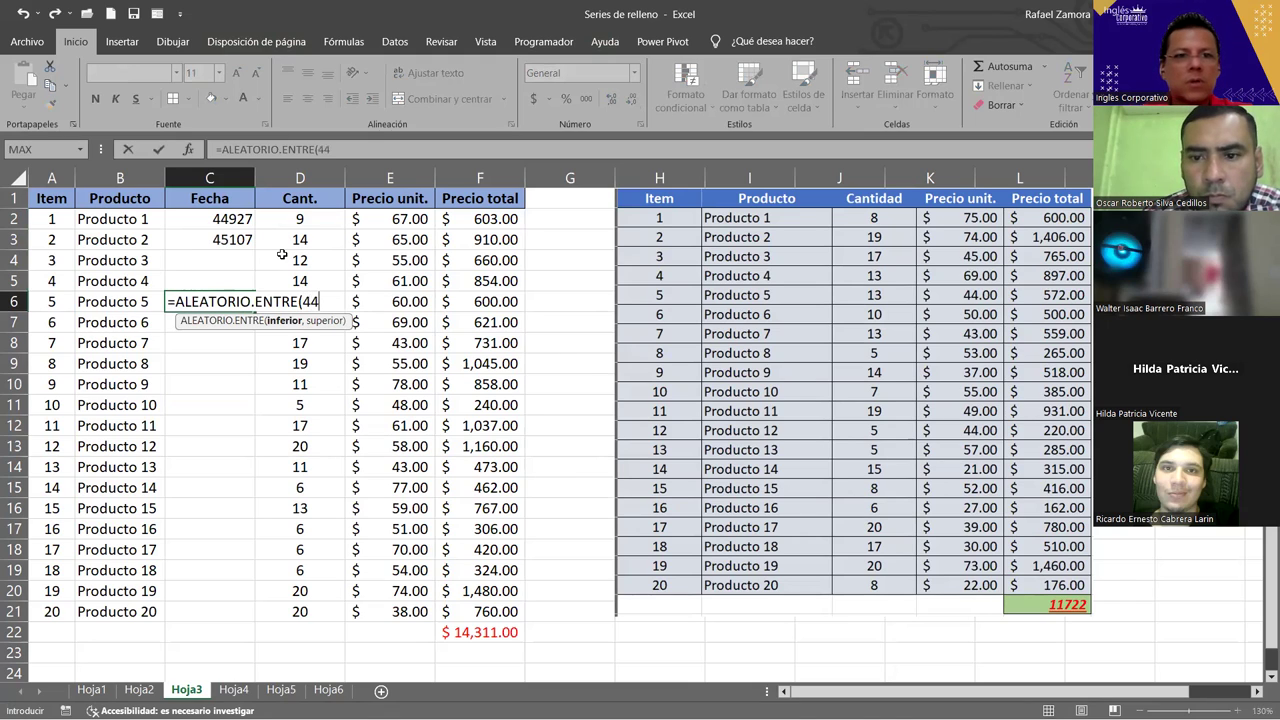
{"action": "type", "text": "927"}
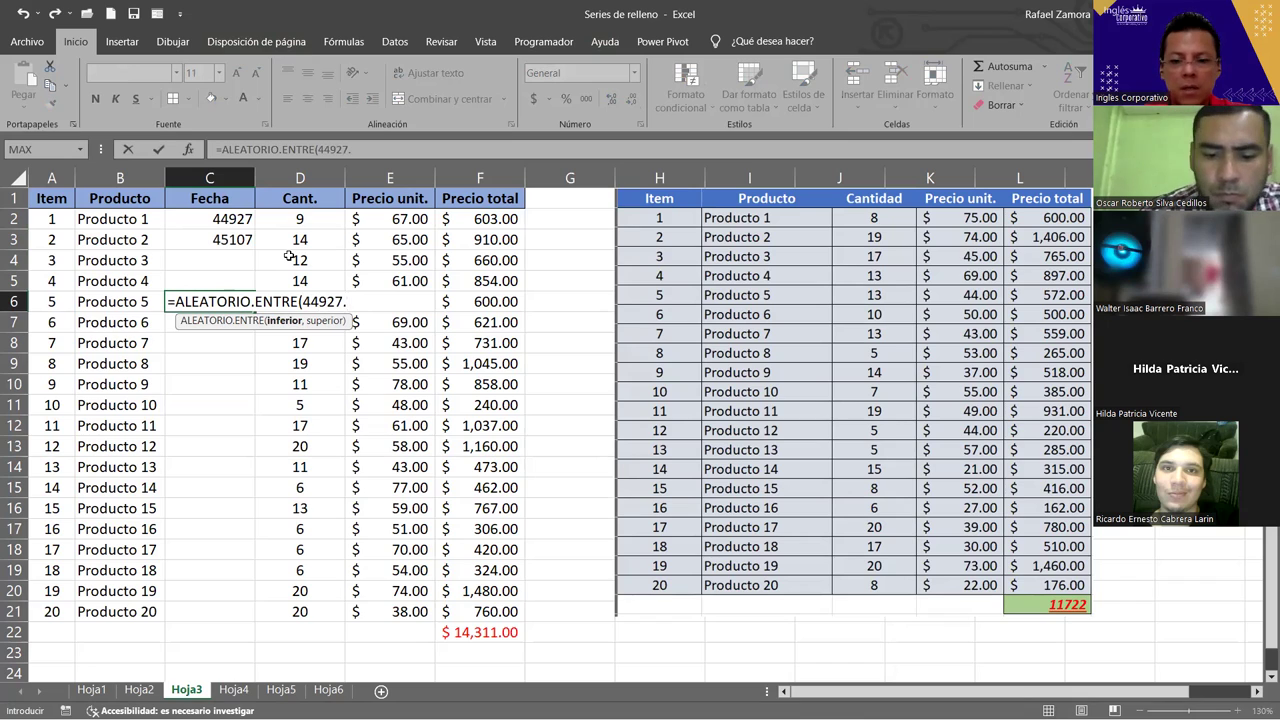
{"action": "type", "text": ",45107"}
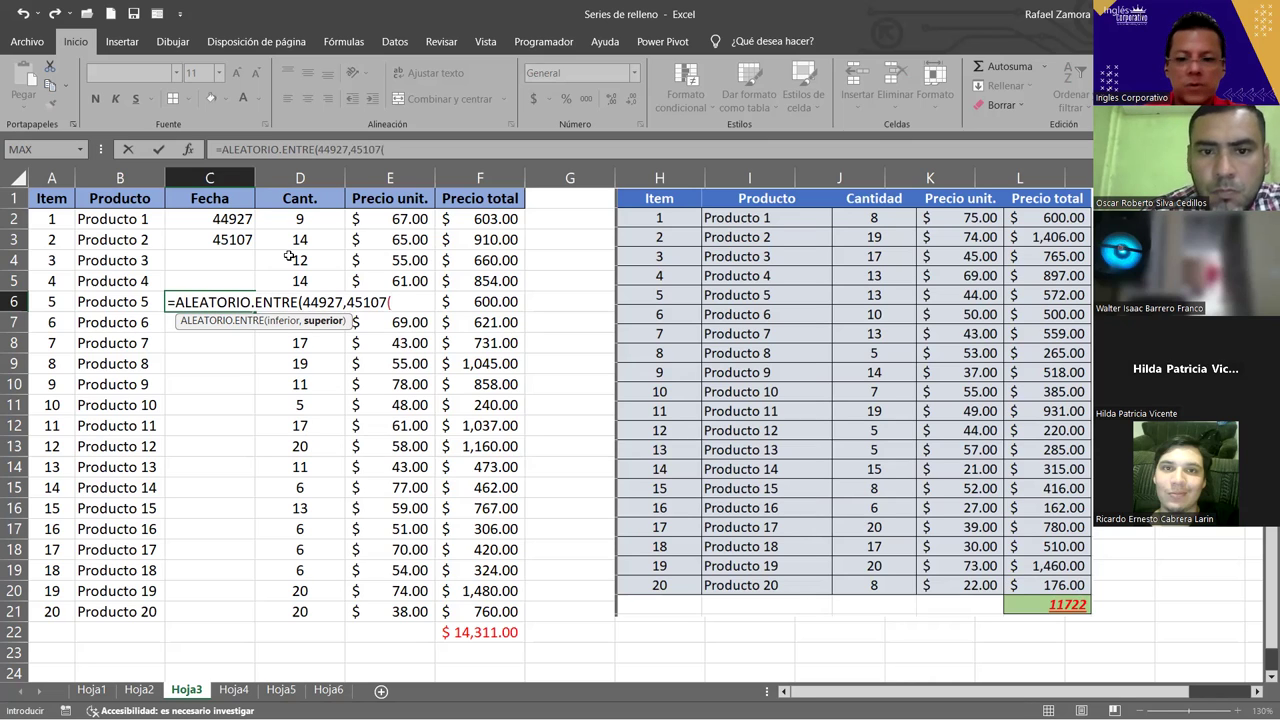
{"action": "key", "text": "Return"}
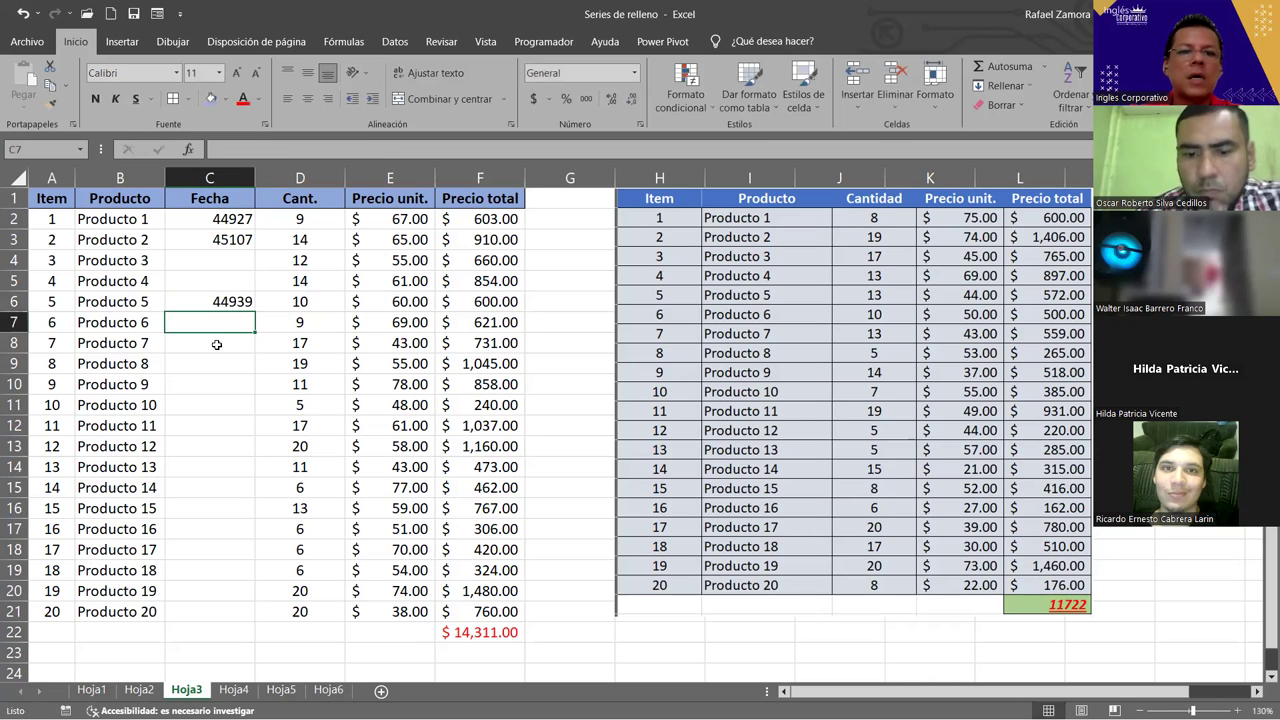
- Fill the random date formula through C2:C21 and select the Fecha values
{"action": "left_click", "coordinate": [228, 301]}
{"action": "left_click_drag", "start_coordinate": [253, 310], "coordinate": [245, 625]}
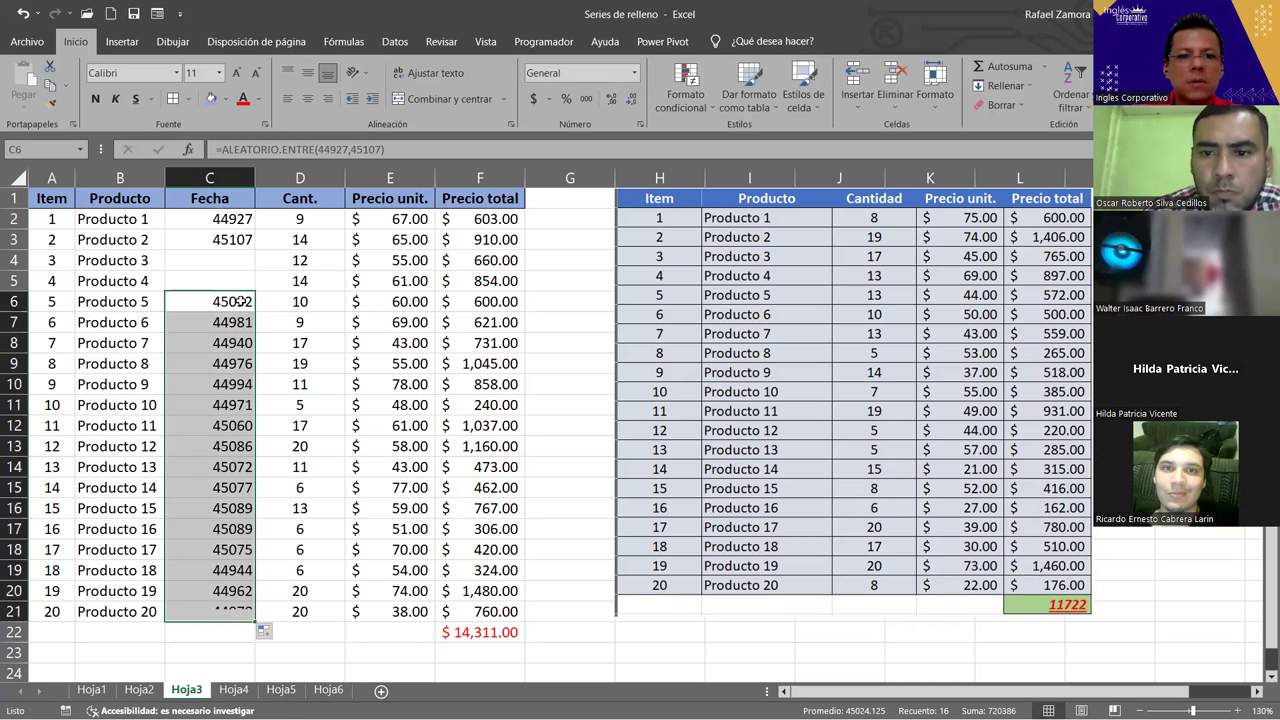
{"action": "left_click_drag", "start_coordinate": [253, 310], "coordinate": [245, 212]}
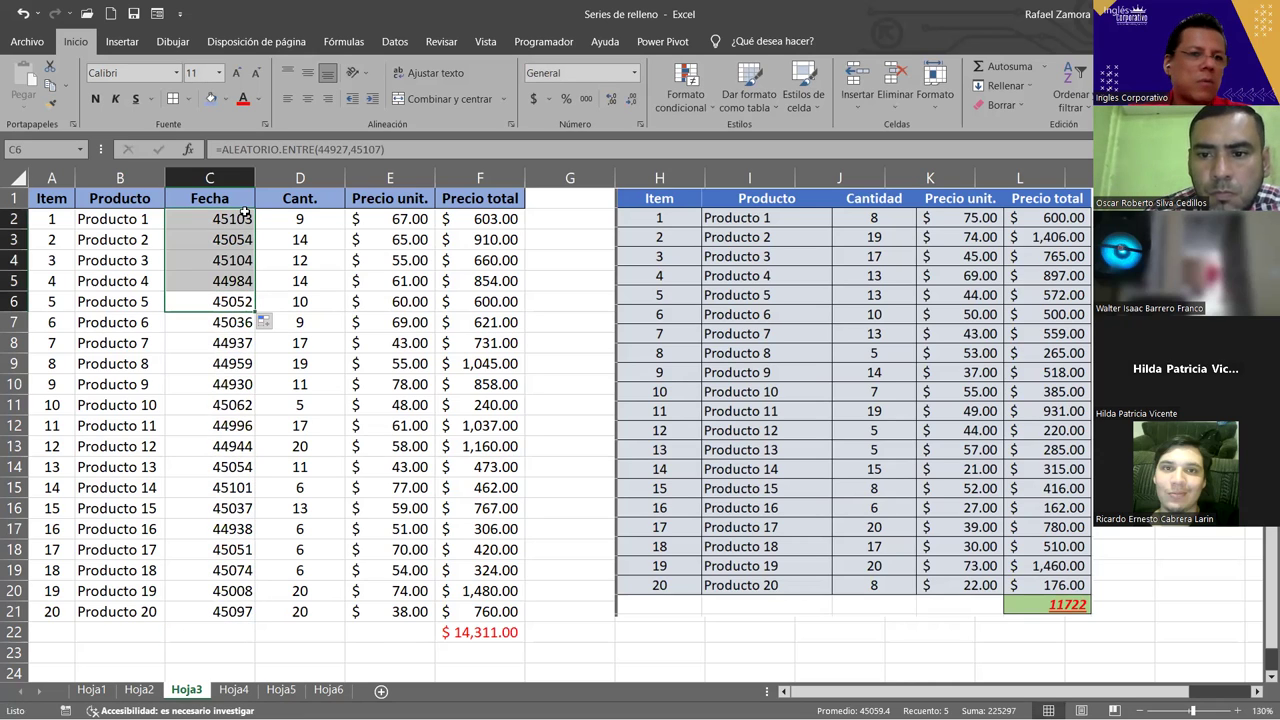
{"action": "left_click", "coordinate": [570, 381]}
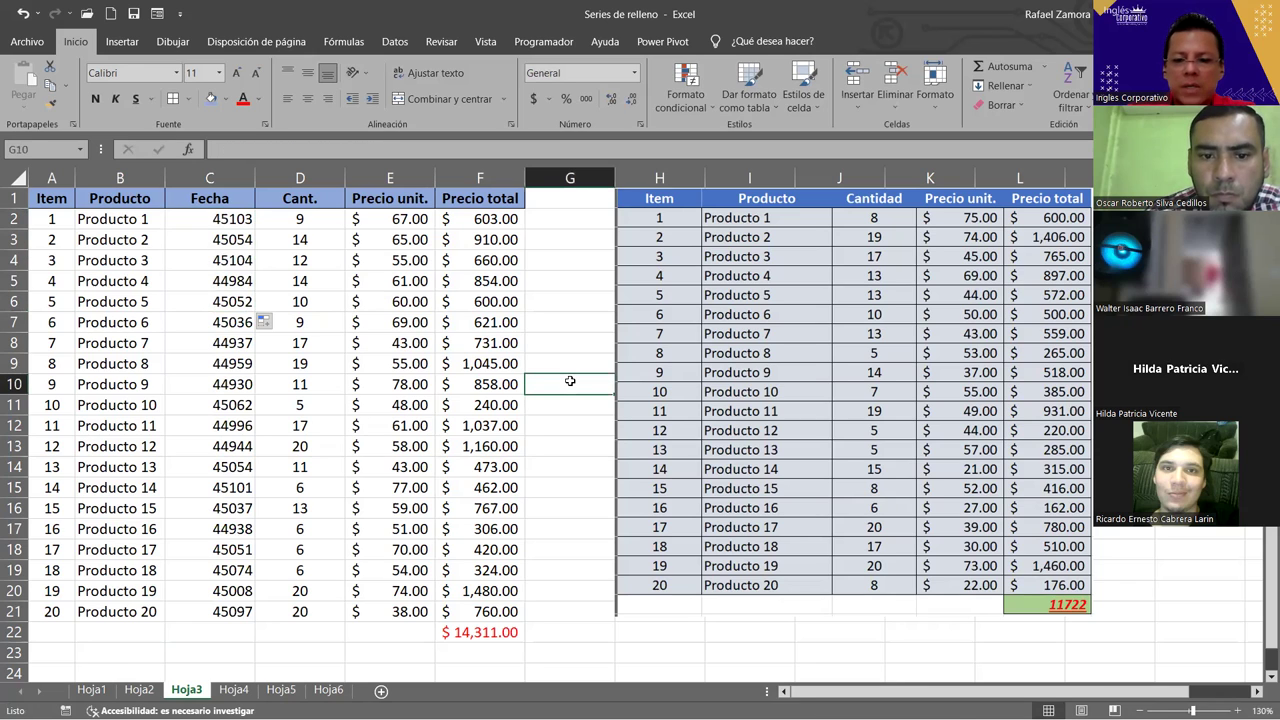
{"action": "left_click", "coordinate": [228, 218]}
{"action": "key", "text": "shift+Down"}
{"action": "key", "text": "shift+Down"}
{"action": "key", "text": "shift+Down"}
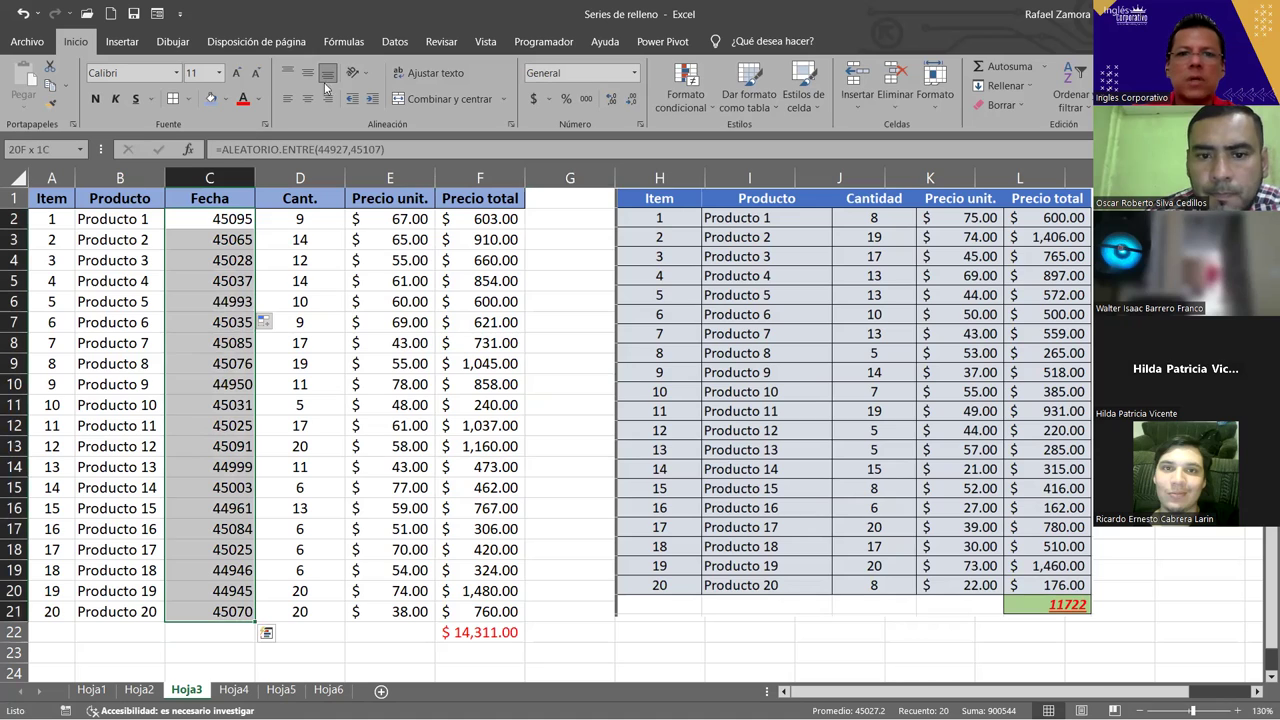
- Format the Fecha column as Fecha corta short dates and recalculate the random dates
{"action": "left_click", "coordinate": [640, 73]}
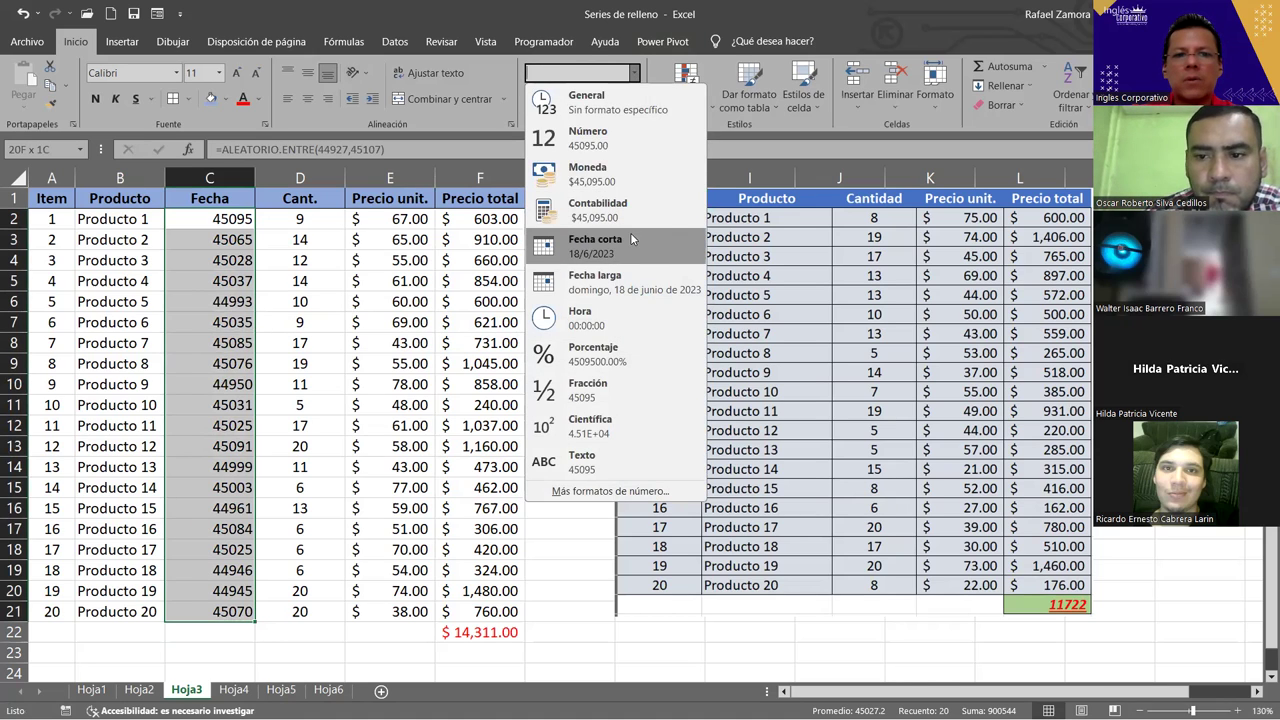
{"action": "left_click", "coordinate": [628, 237]}
{"action": "left_click", "coordinate": [548, 378]}
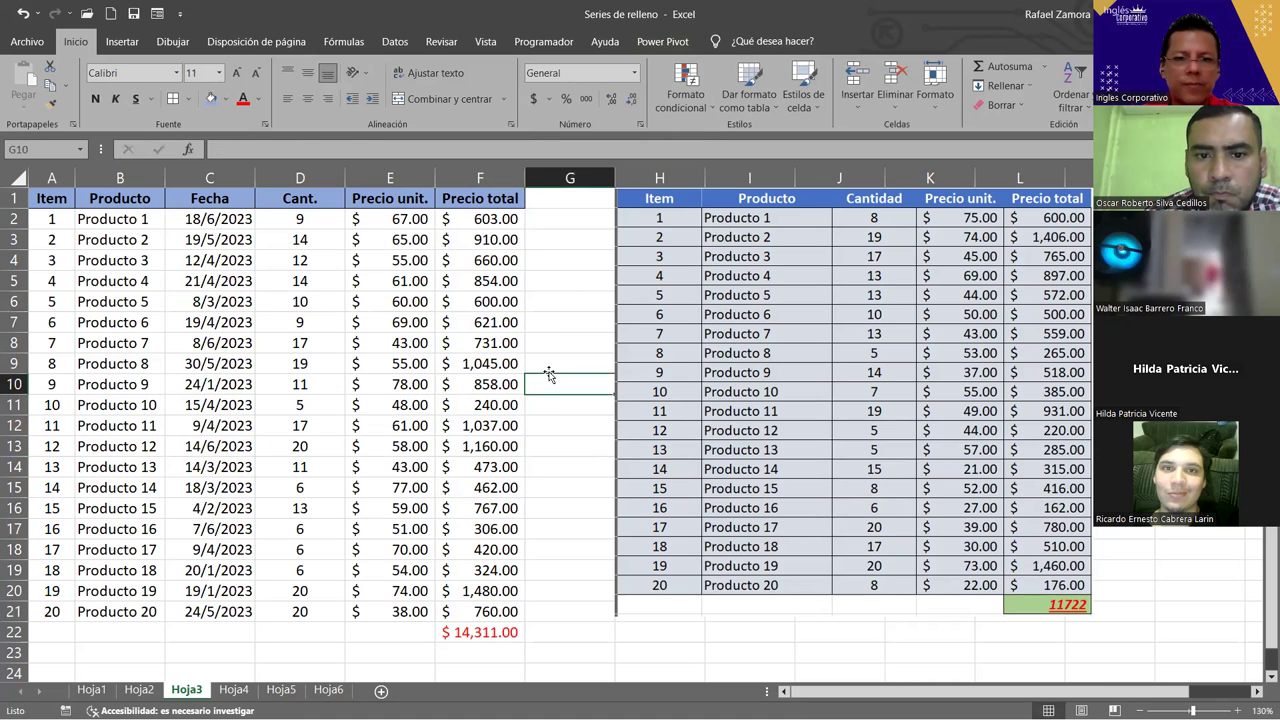
{"action": "key", "text": "F9"}
{"action": "key", "text": "F9"}
{"action": "key", "text": "F9"}
{"action": "key", "text": "F9"}
{"action": "key", "text": "F9"}
{"action": "key", "text": "F9"}
{"action": "key", "text": "F9"}
{"action": "key", "text": "F9"}
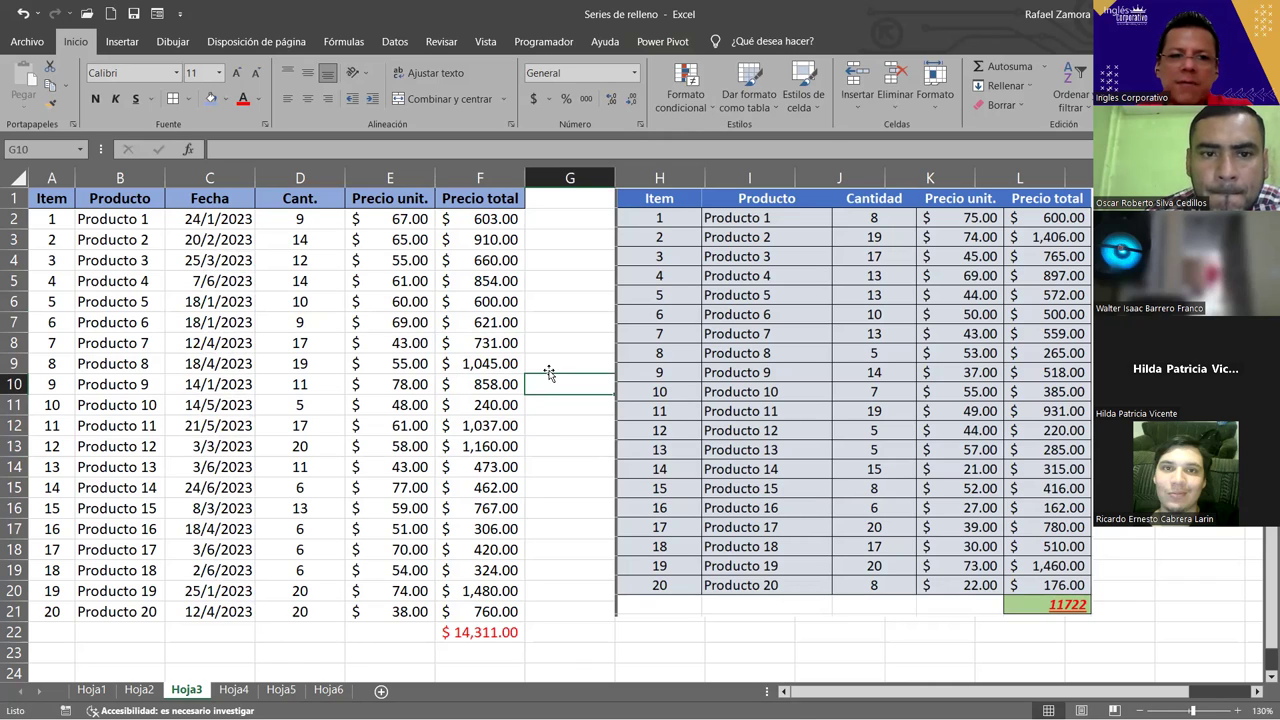
- Convert the Fecha dates in C2:C21 into fixed values with Paste Values
{"action": "left_click", "coordinate": [209, 211]}
{"action": "key", "text": "ctrl+shift+Down"}
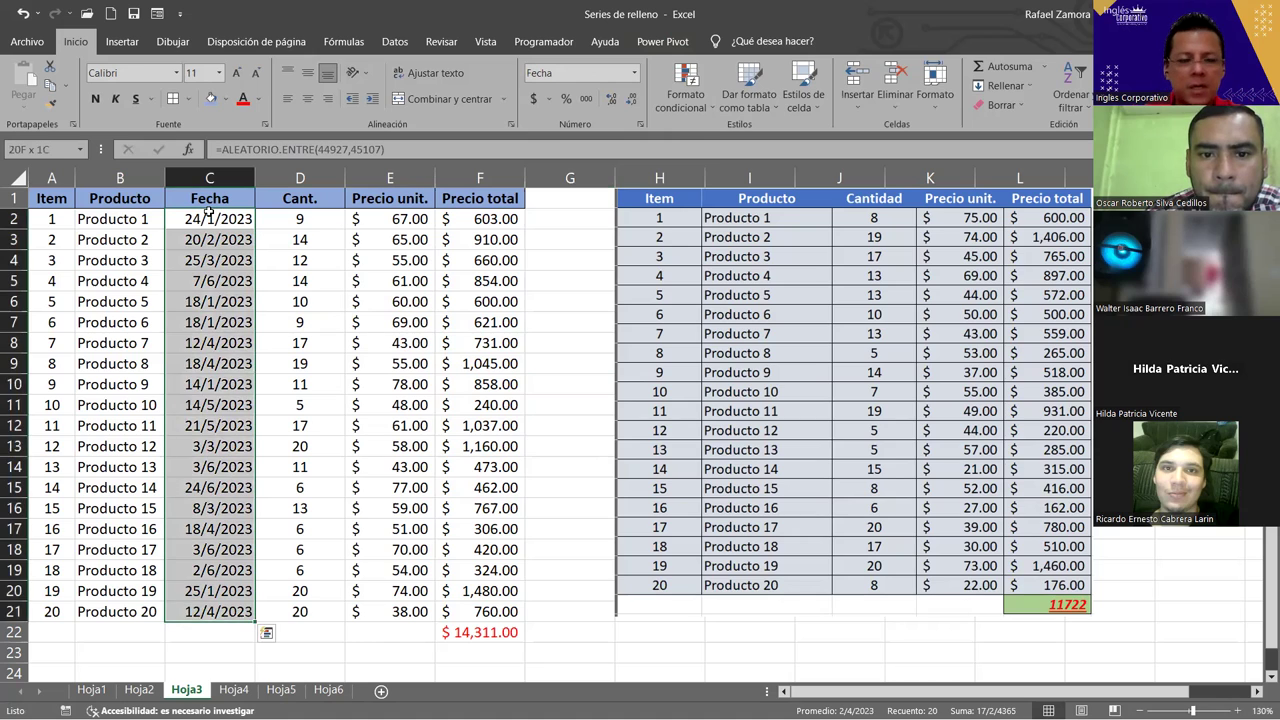
{"action": "key", "text": "ctrl+c"}
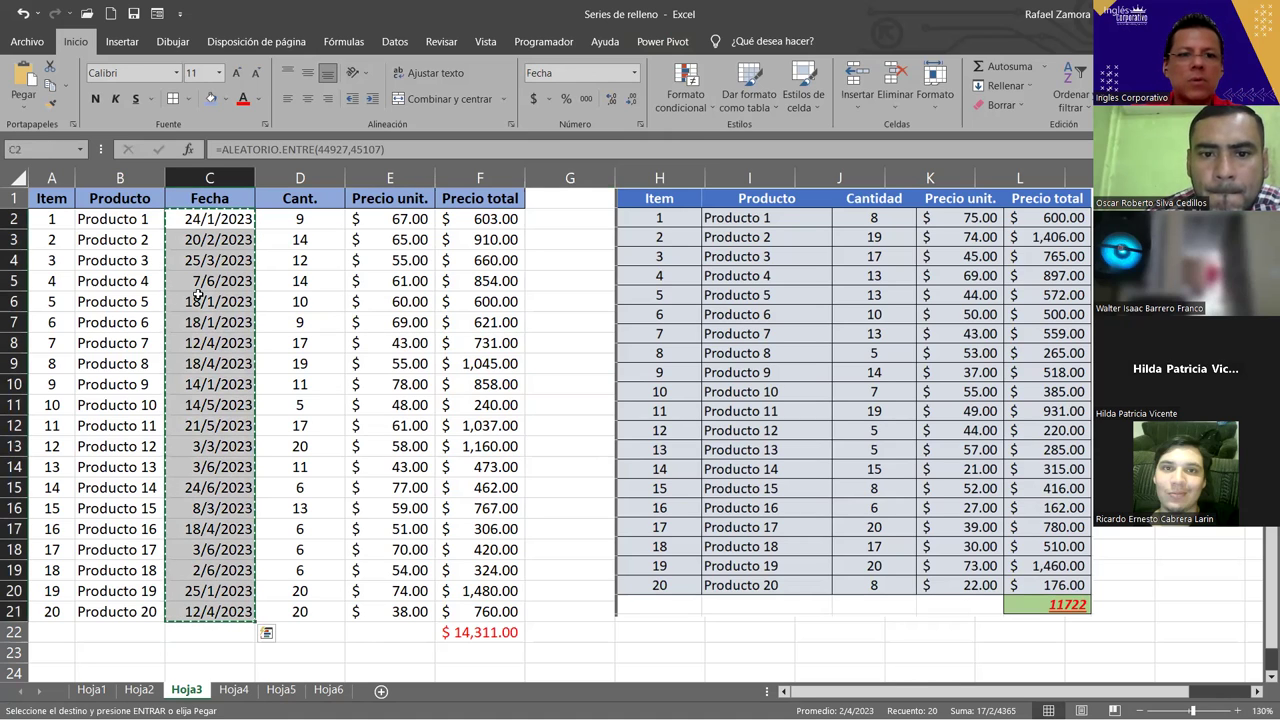
{"action": "right_click", "coordinate": [256, 372]}
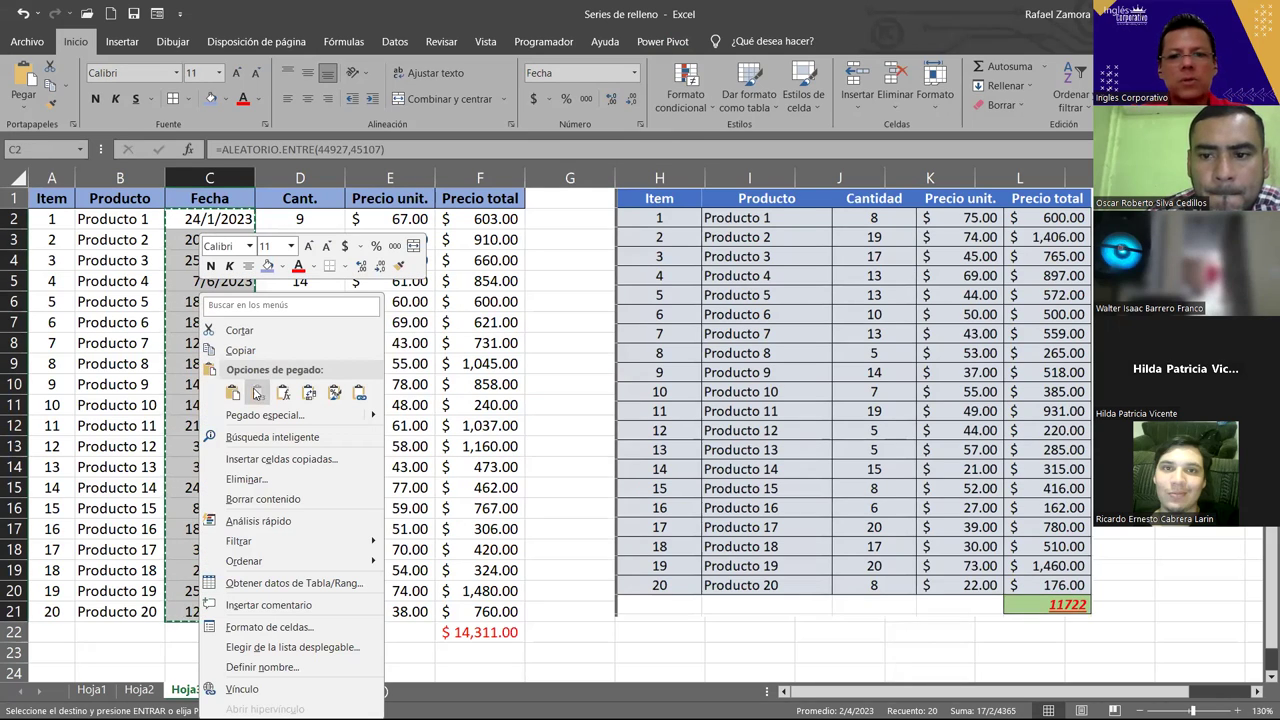
{"action": "left_click", "coordinate": [257, 393]}
{"action": "left_click", "coordinate": [550, 397]}
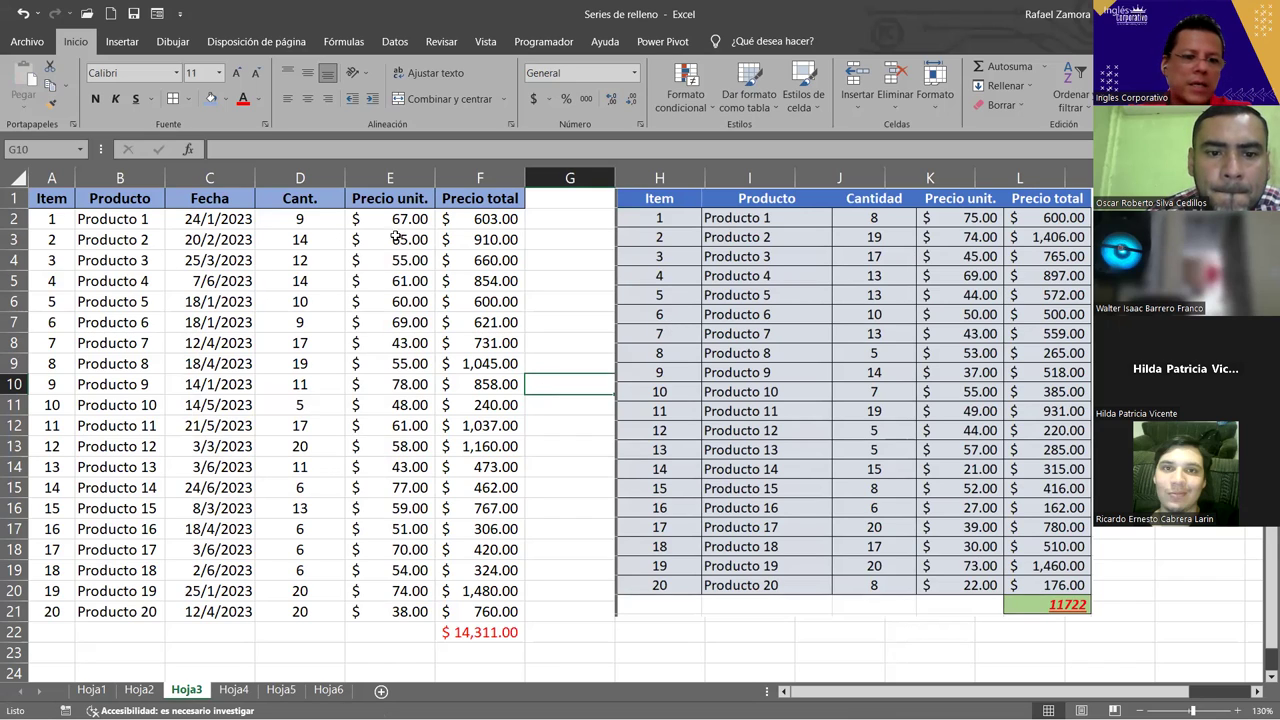
{"action": "left_click_drag", "start_coordinate": [298, 224], "coordinate": [299, 611]}
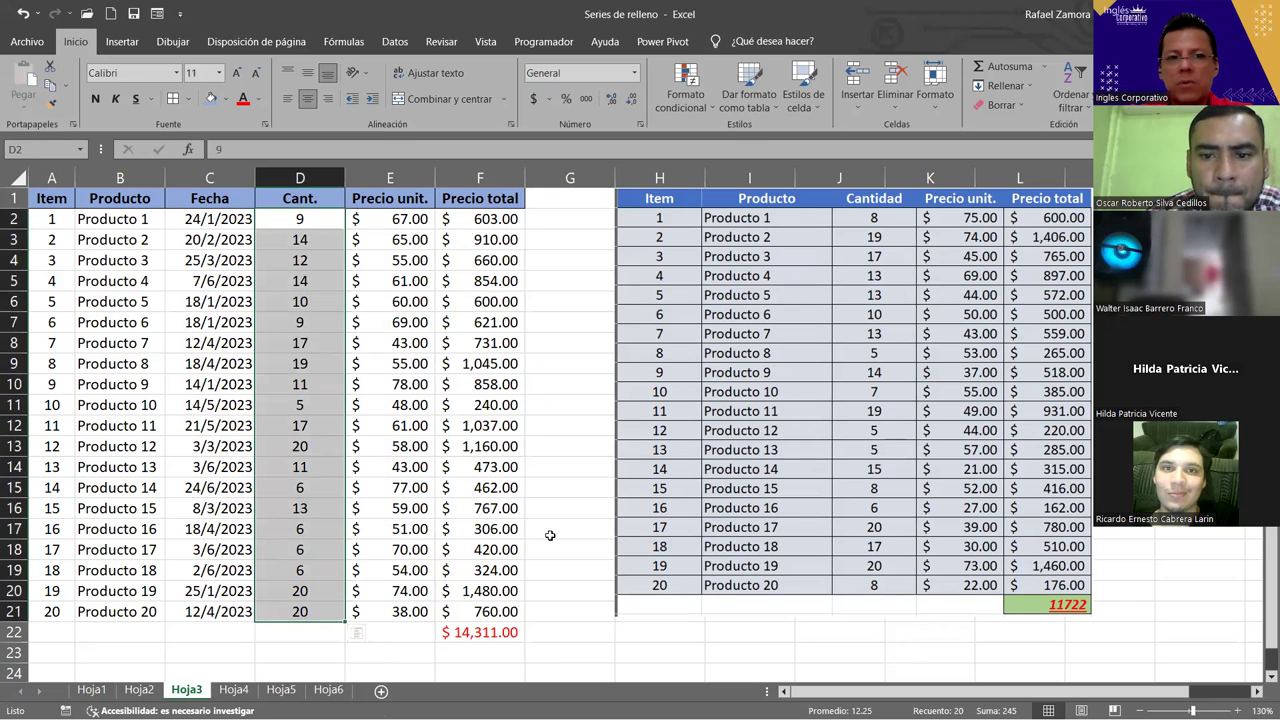
{"action": "left_click", "coordinate": [395, 467]}
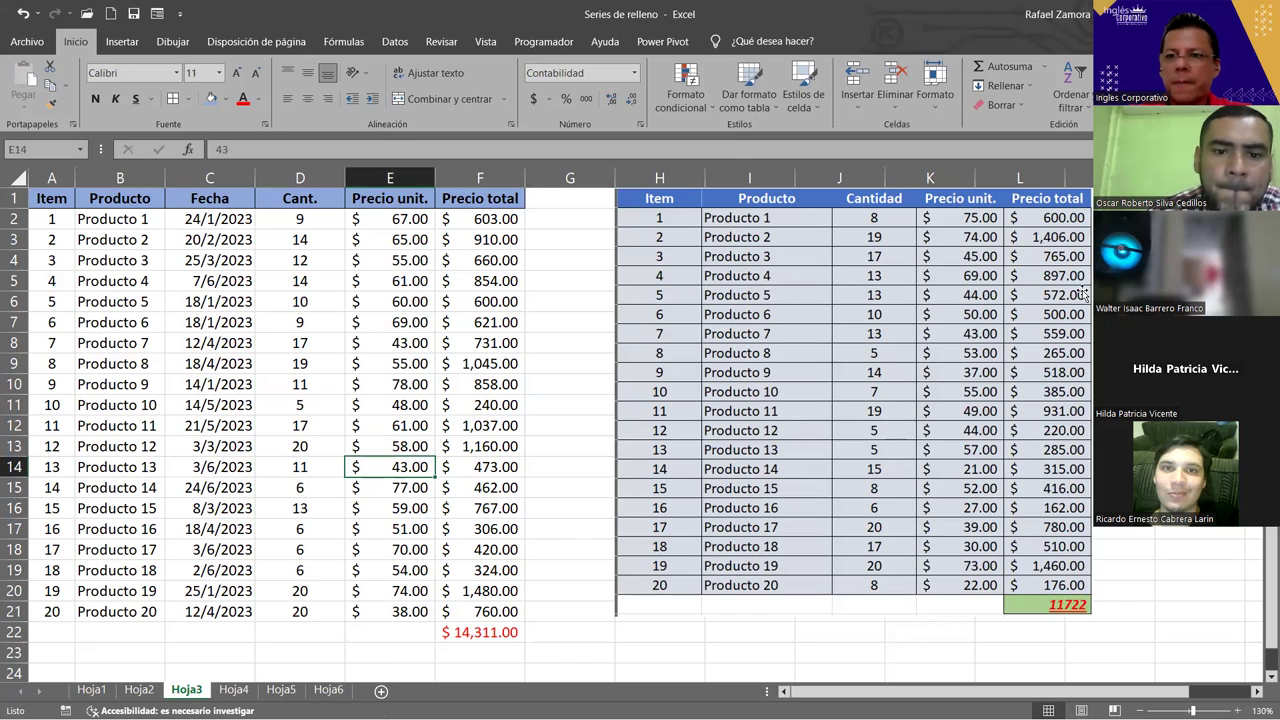
{"action": "left_click", "coordinate": [814, 546]}
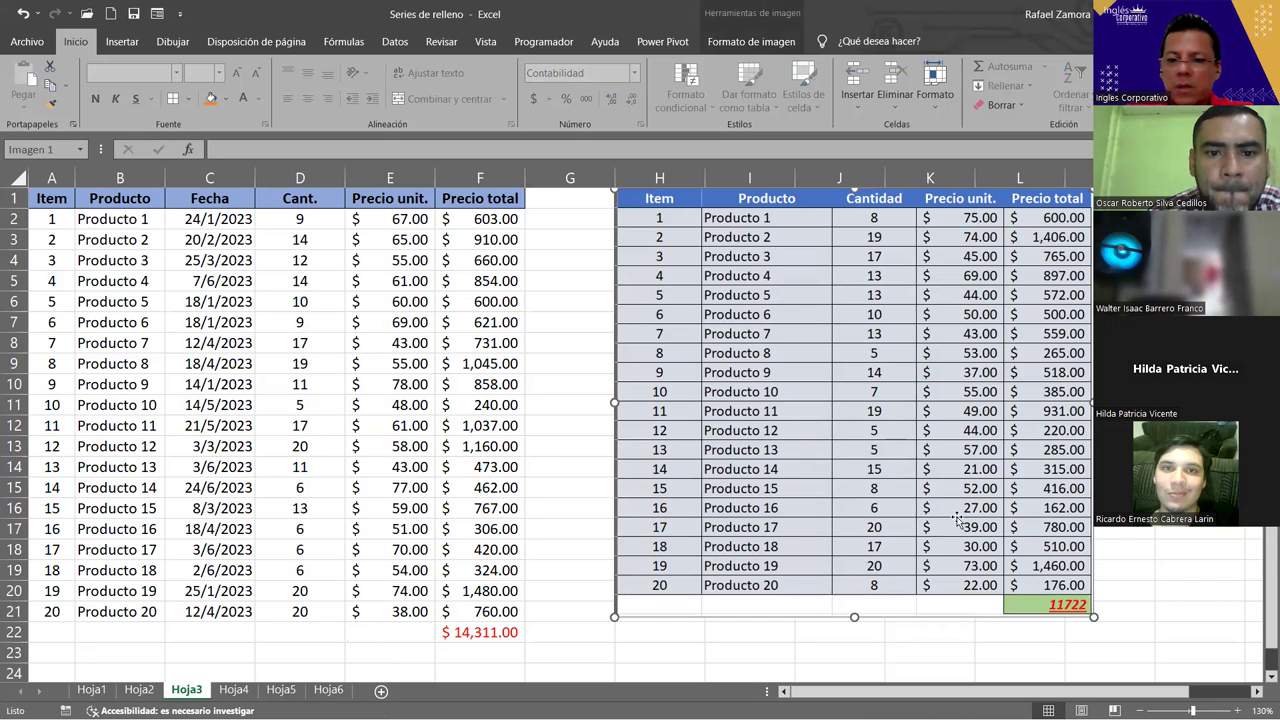
{"action": "left_click", "coordinate": [554, 301]}
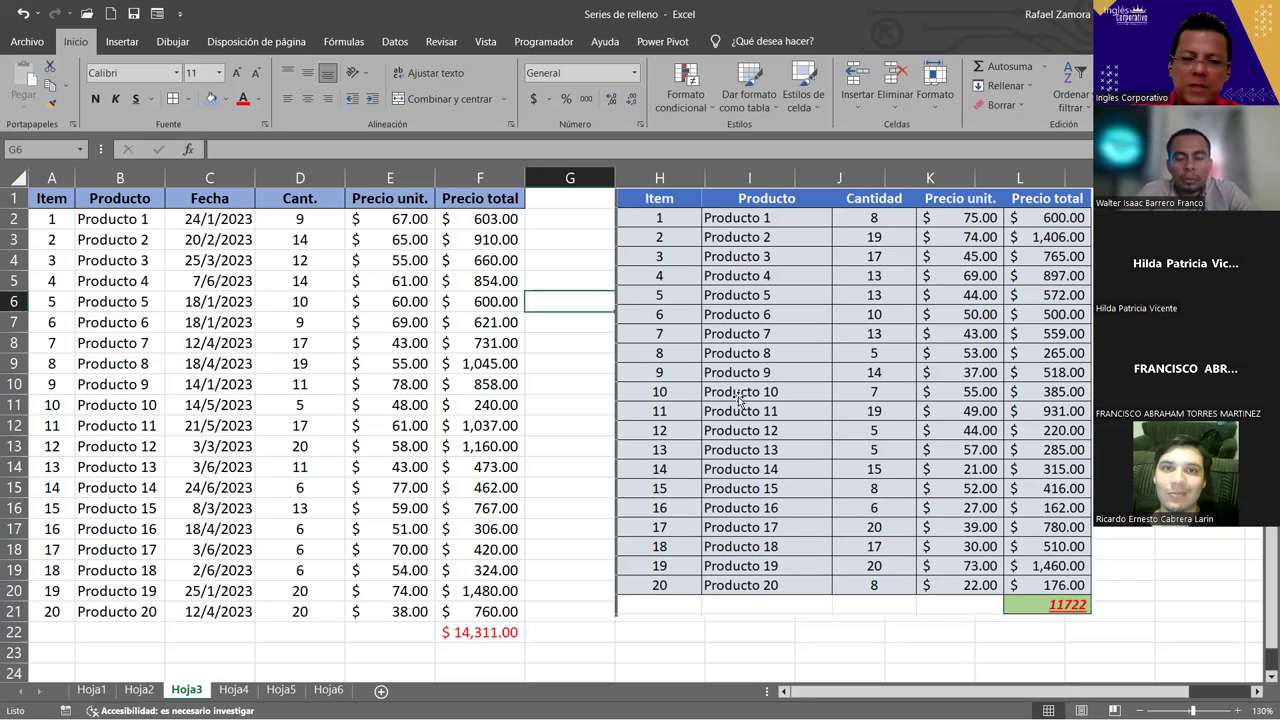
{"action": "type", "text": "="}
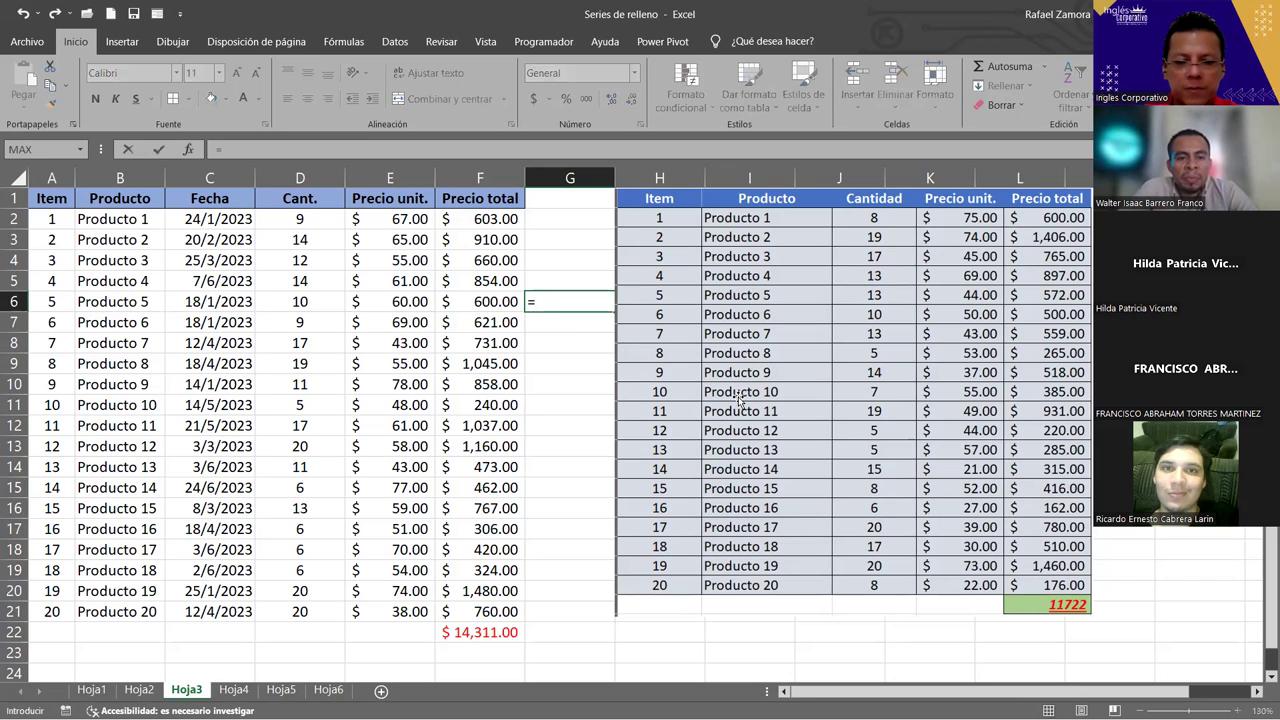
{"action": "type", "text": "hoy"}
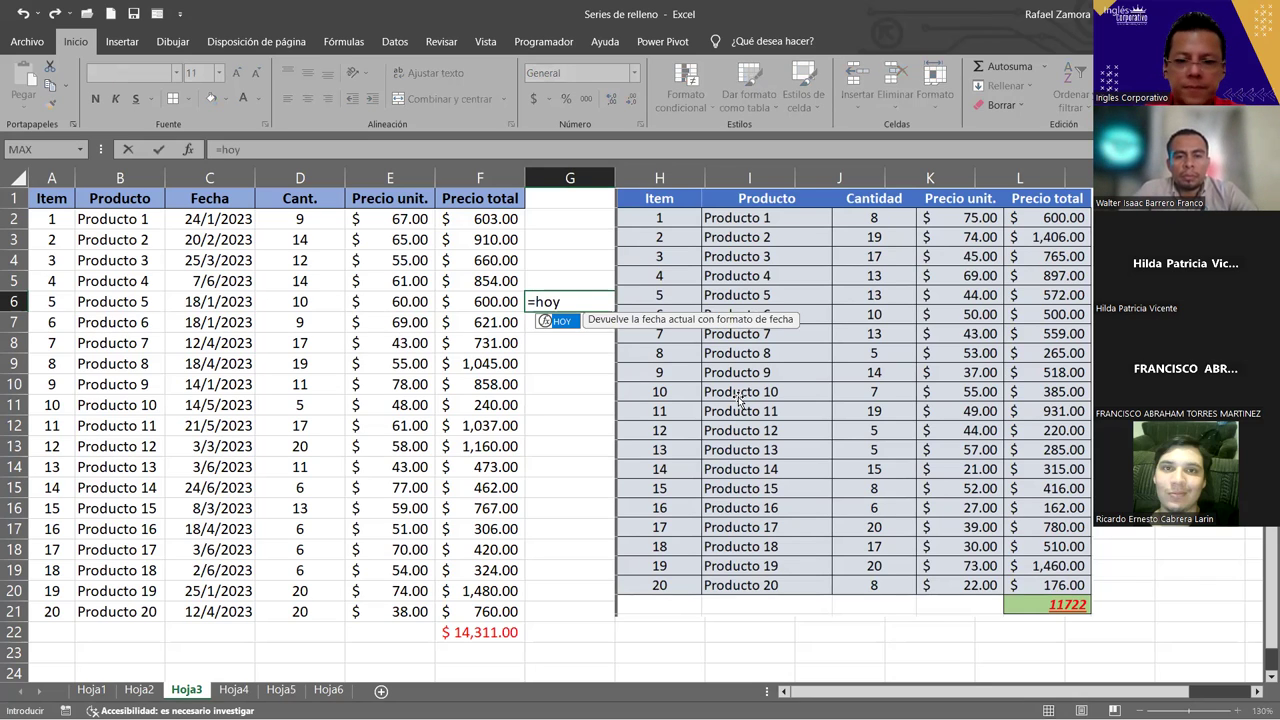
{"action": "key", "text": "Tab"}
{"action": "type", "text": ")"}
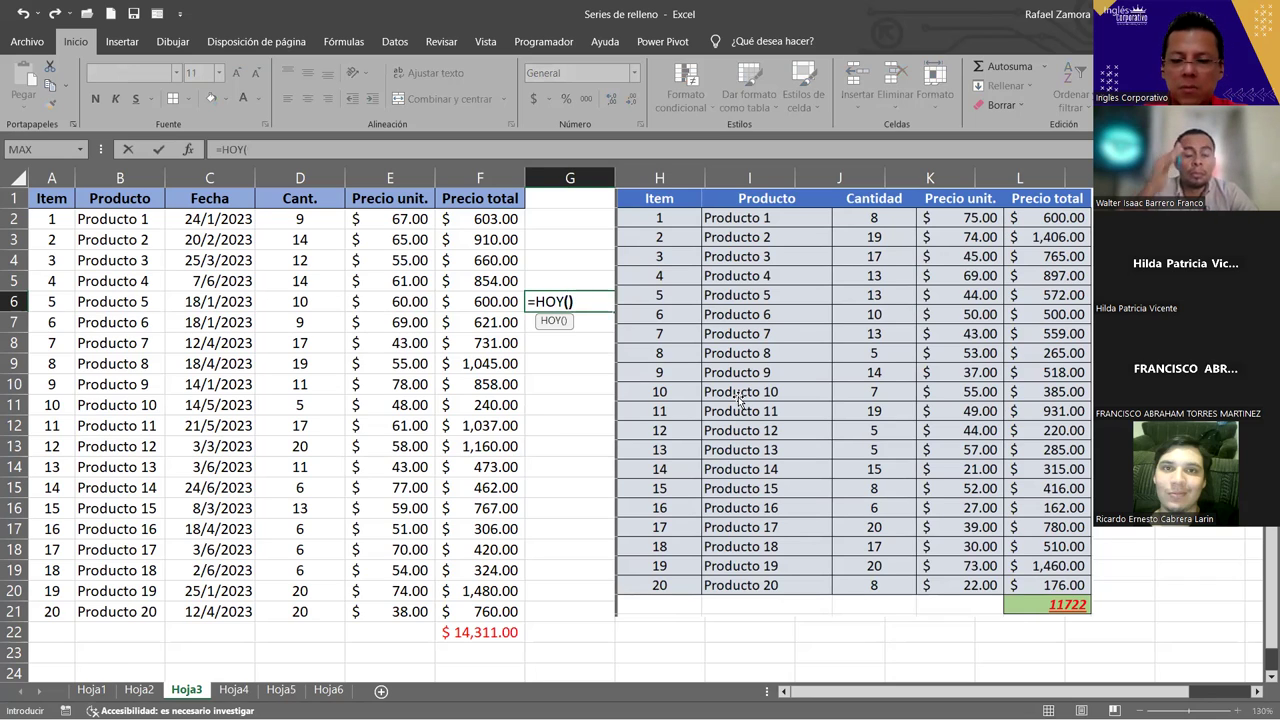
{"action": "key", "text": "Return"}
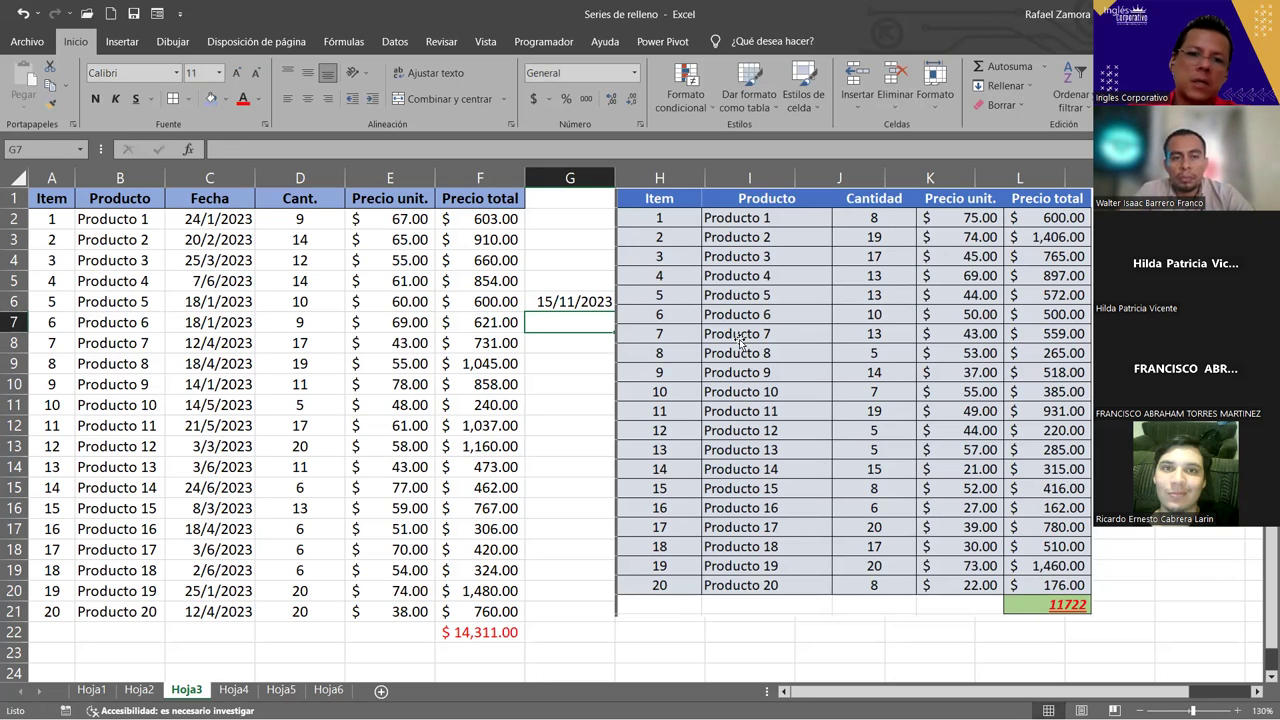
{"action": "left_click", "coordinate": [578, 300]}
{"action": "left_click", "coordinate": [634, 73]}
{"action": "left_click", "coordinate": [623, 92]}
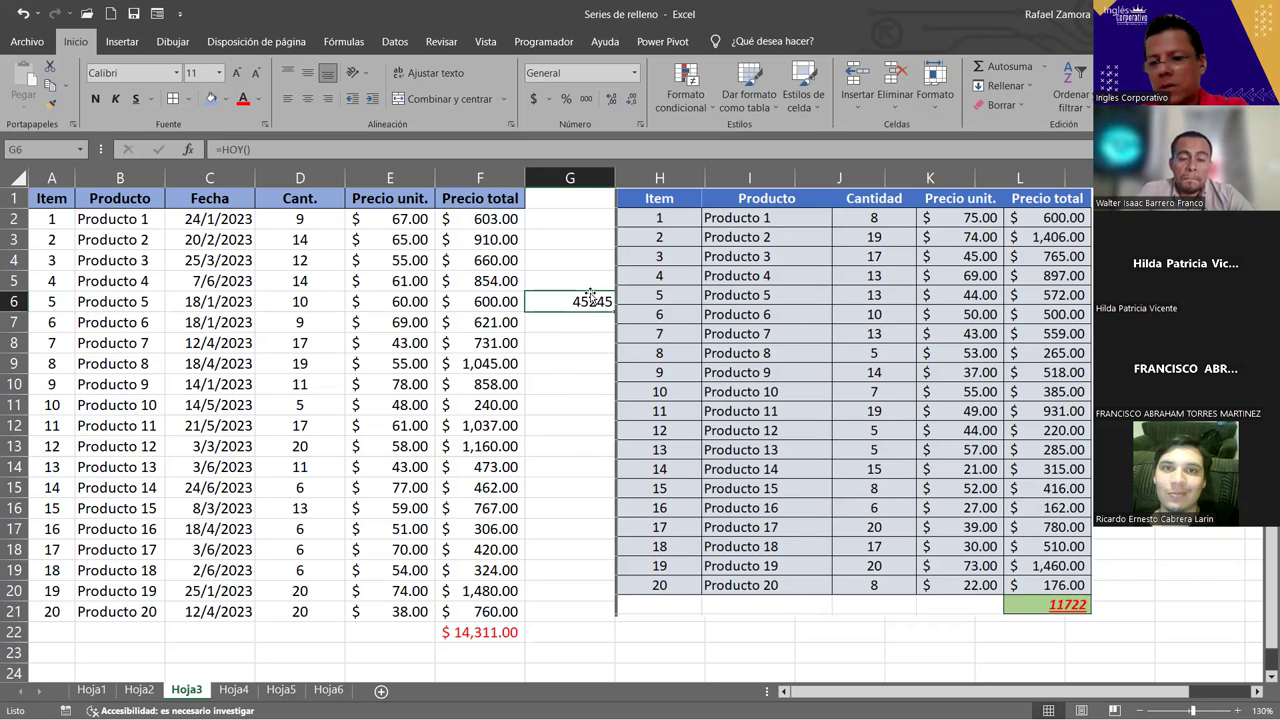
{"action": "key", "text": "Delete"}
{"action": "left_click", "coordinate": [568, 362]}
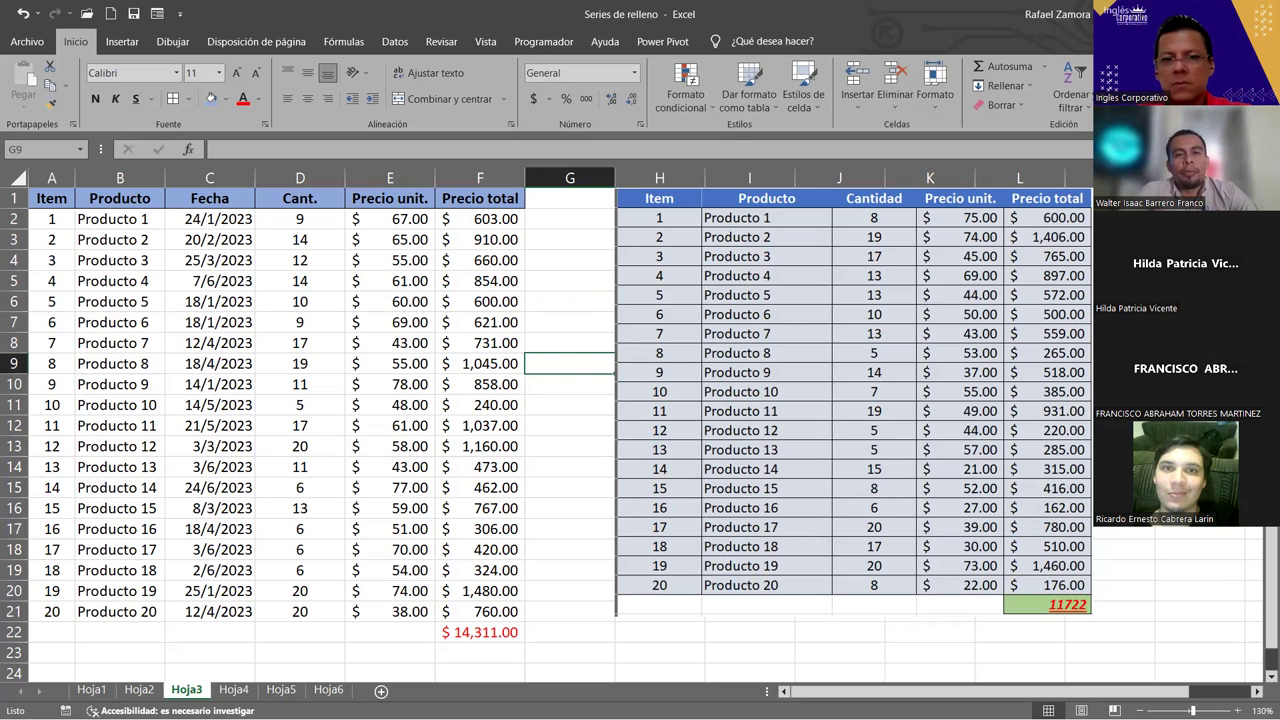
{"action": "left_click", "coordinate": [574, 246]}
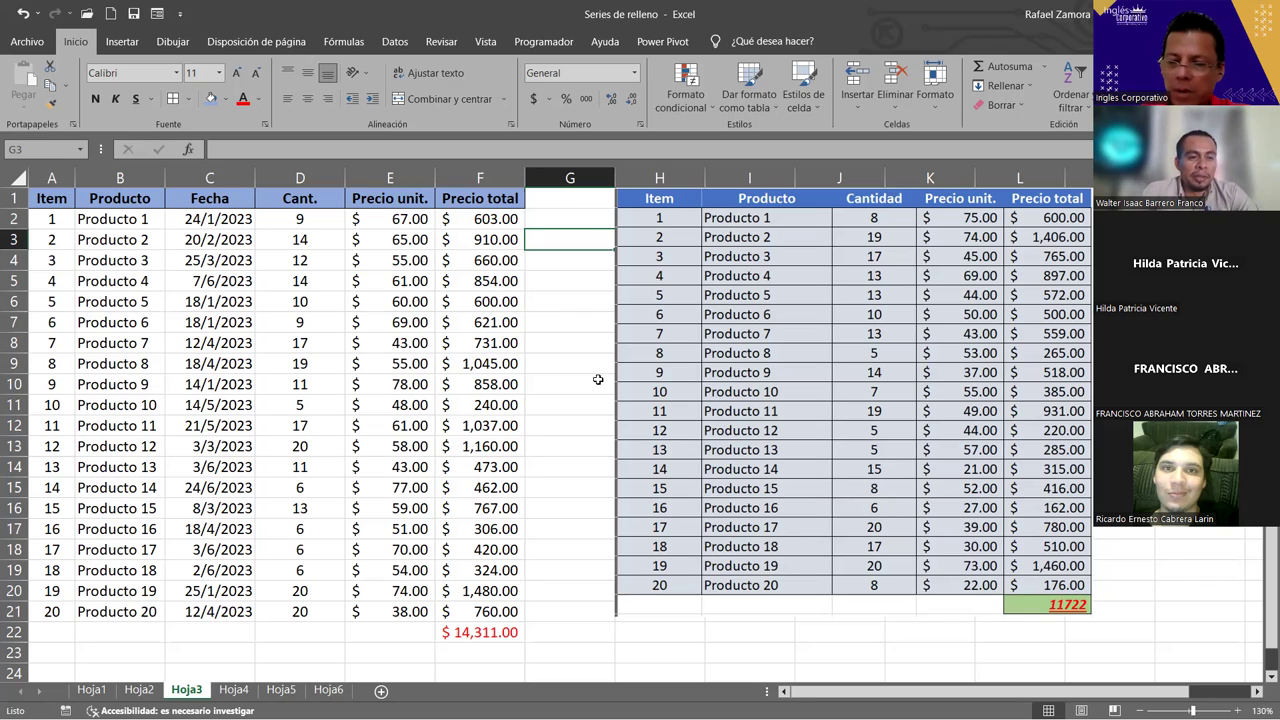
{"action": "type", "text": "1-1-189"}
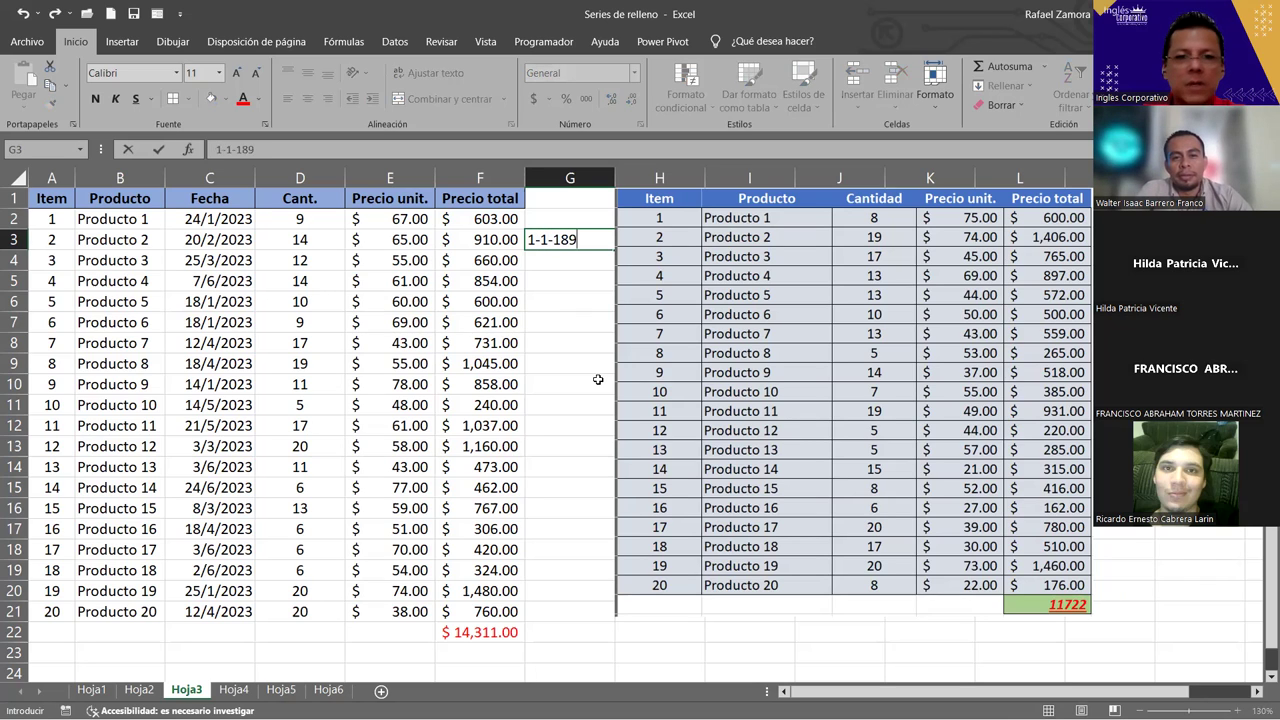
{"action": "type", "text": "9"}
{"action": "key", "text": "Return"}
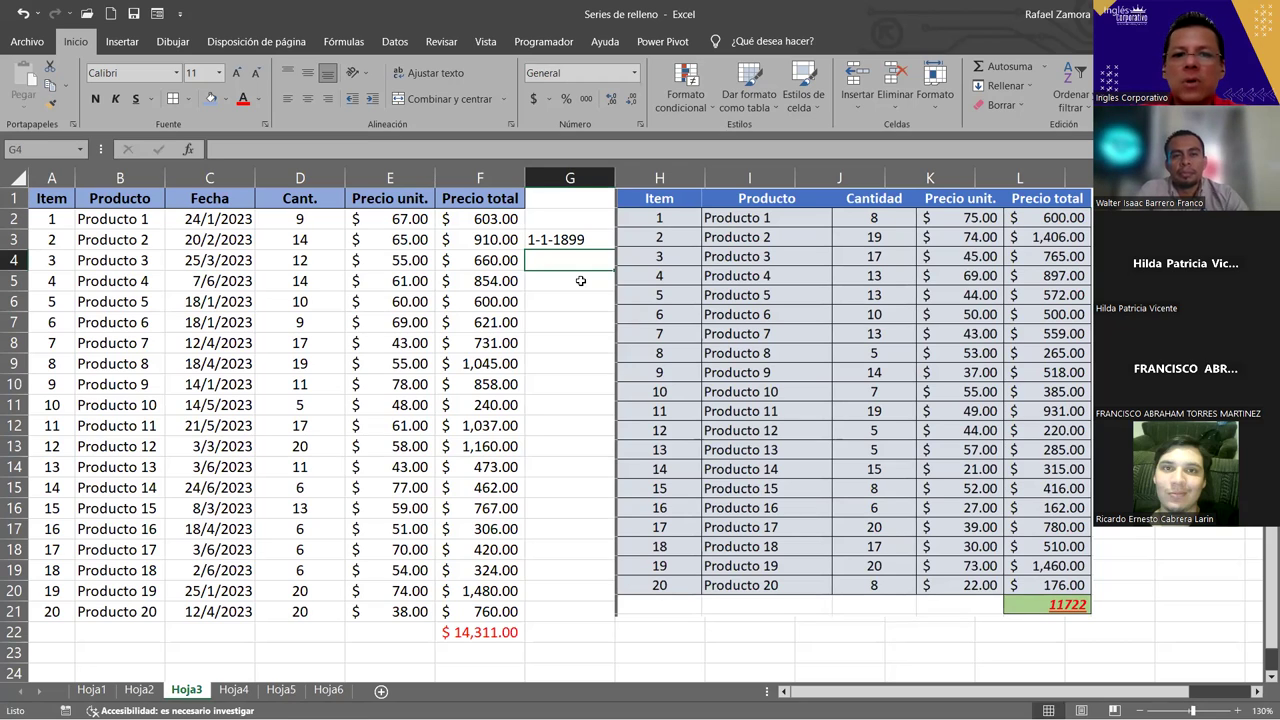
{"action": "type", "text": "1-1-"}
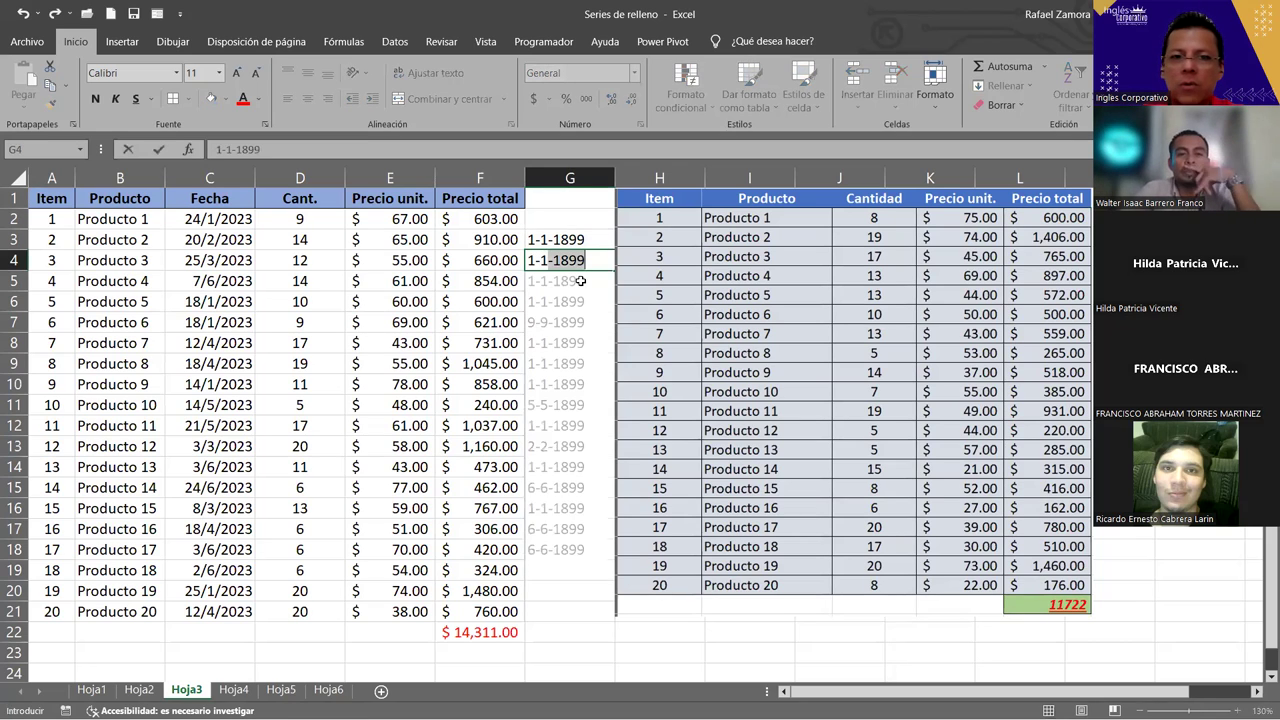
{"action": "type", "text": "2000"}
{"action": "key", "text": "BackSpace"}
{"action": "key", "text": "BackSpace"}
{"action": "key", "text": "BackSpace"}
{"action": "key", "text": "BackSpace"}
{"action": "type", "text": "1900"}
{"action": "key", "text": "Return"}
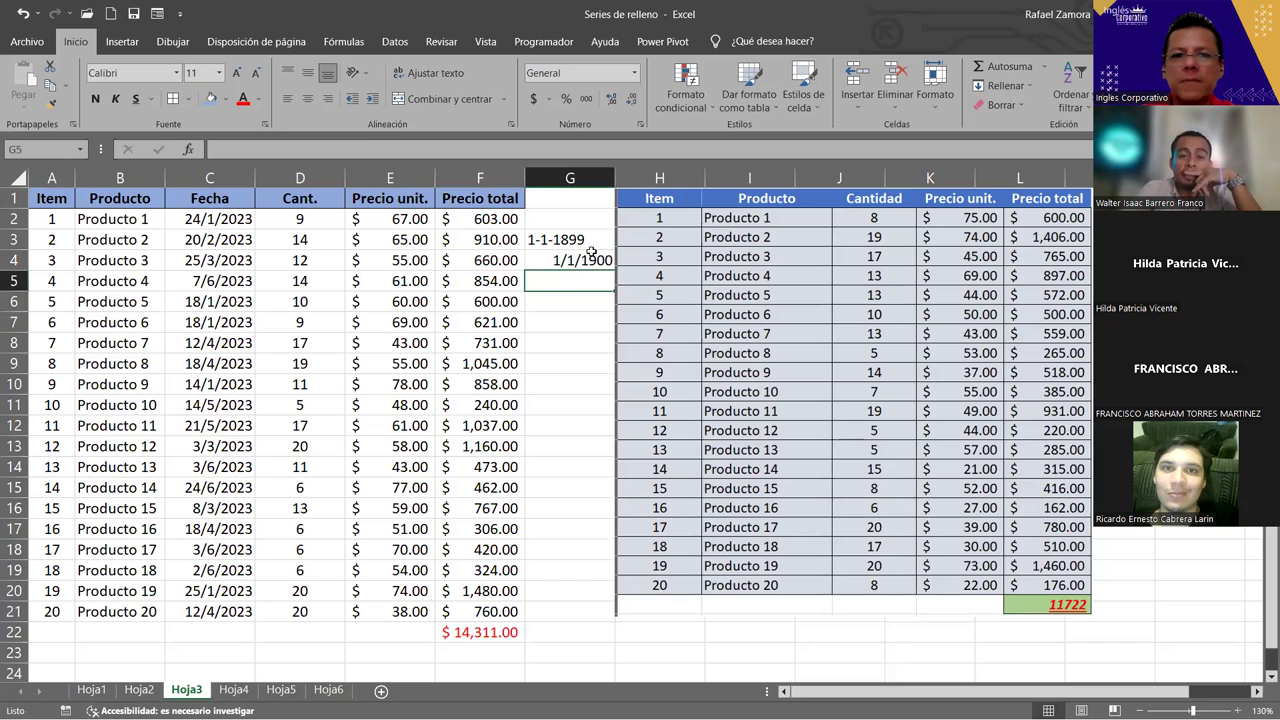
{"action": "left_click", "coordinate": [576, 238]}
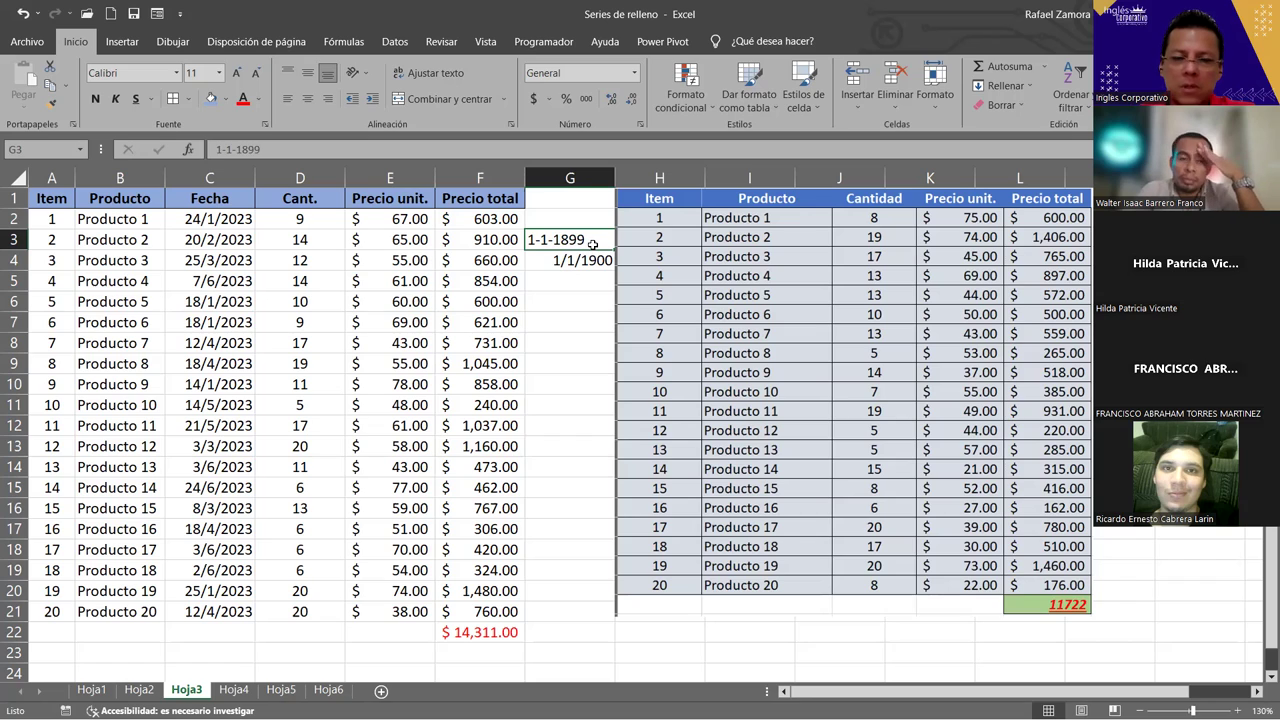
{"action": "key", "text": "Delete"}
{"action": "left_click", "coordinate": [584, 264]}
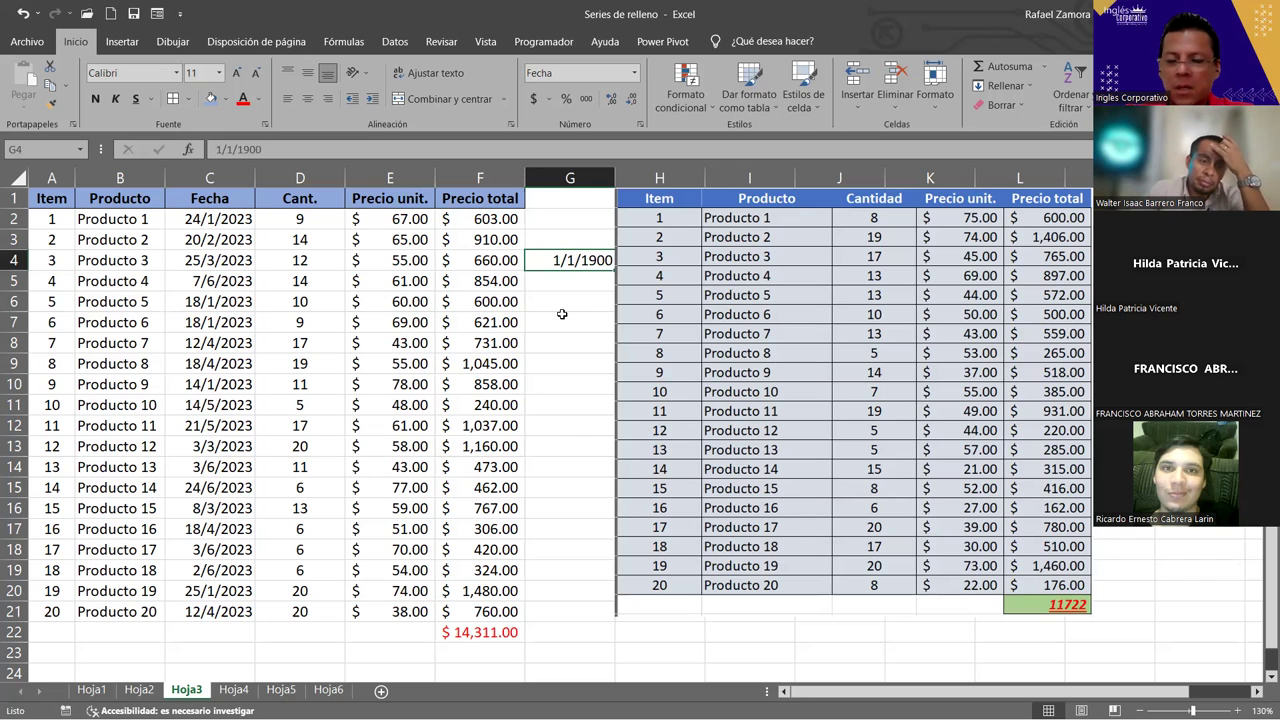
{"action": "key", "text": "Delete"}
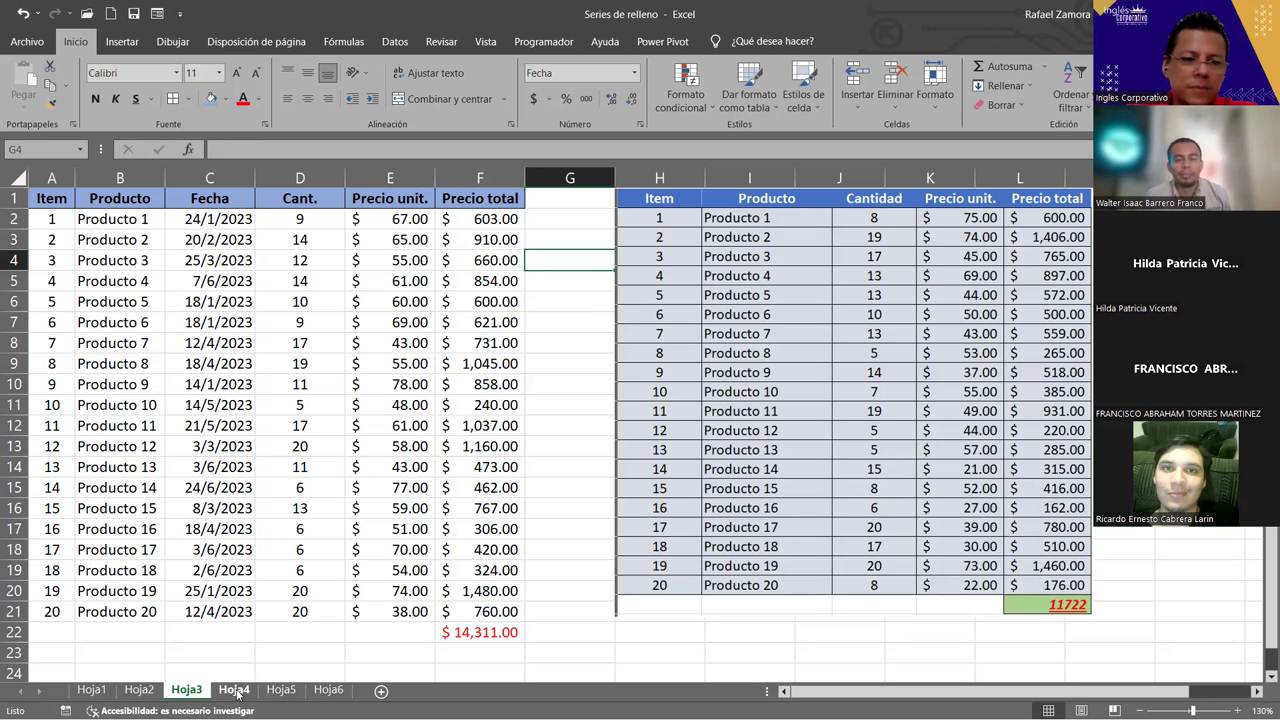
- Switch to Hoja4 and shift the CUADRO DE NOTAS table picture slightly left
{"action": "left_click", "coordinate": [385, 535]}
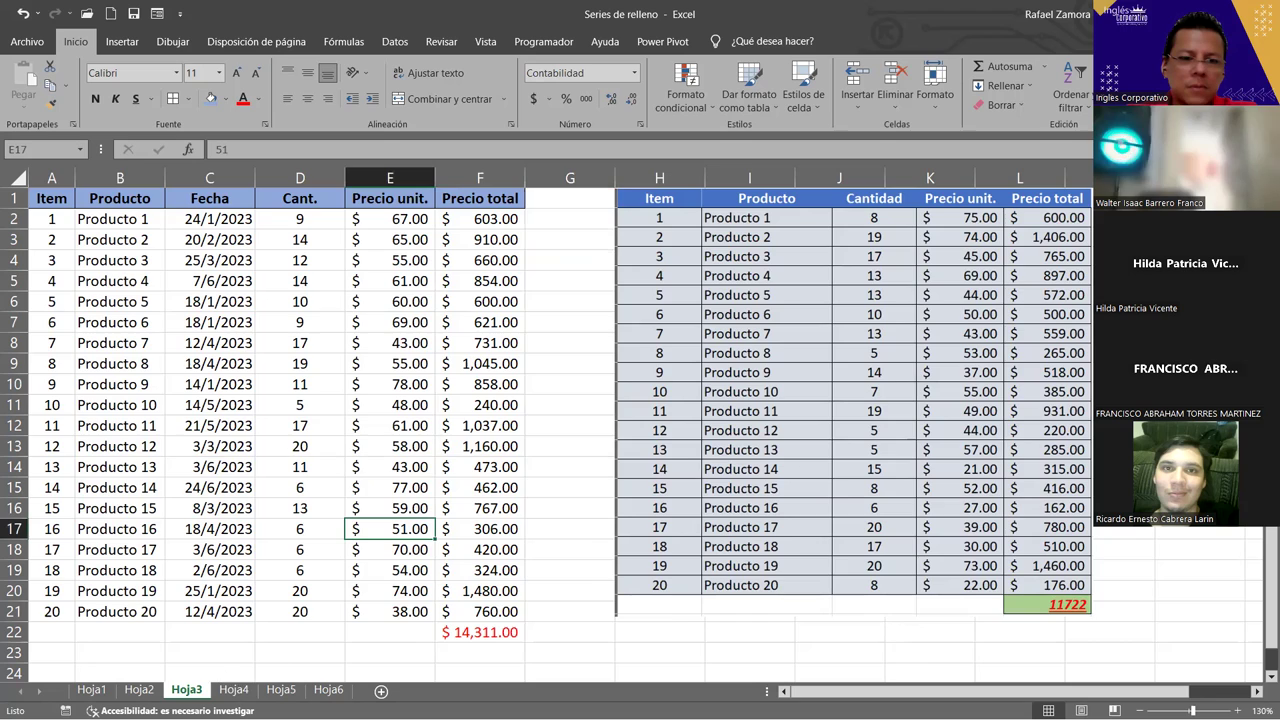
{"action": "key", "text": "ctrl+Page_Down"}
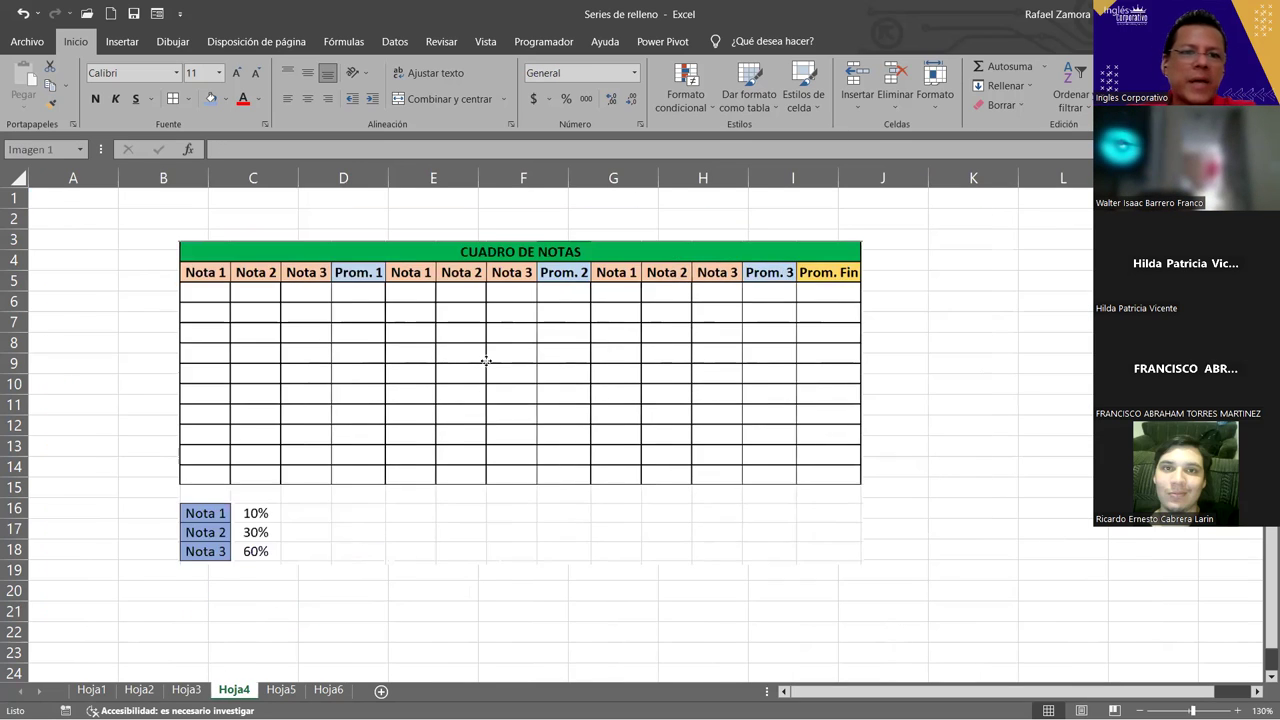
{"action": "left_click_drag", "start_coordinate": [617, 334], "coordinate": [546, 345]}
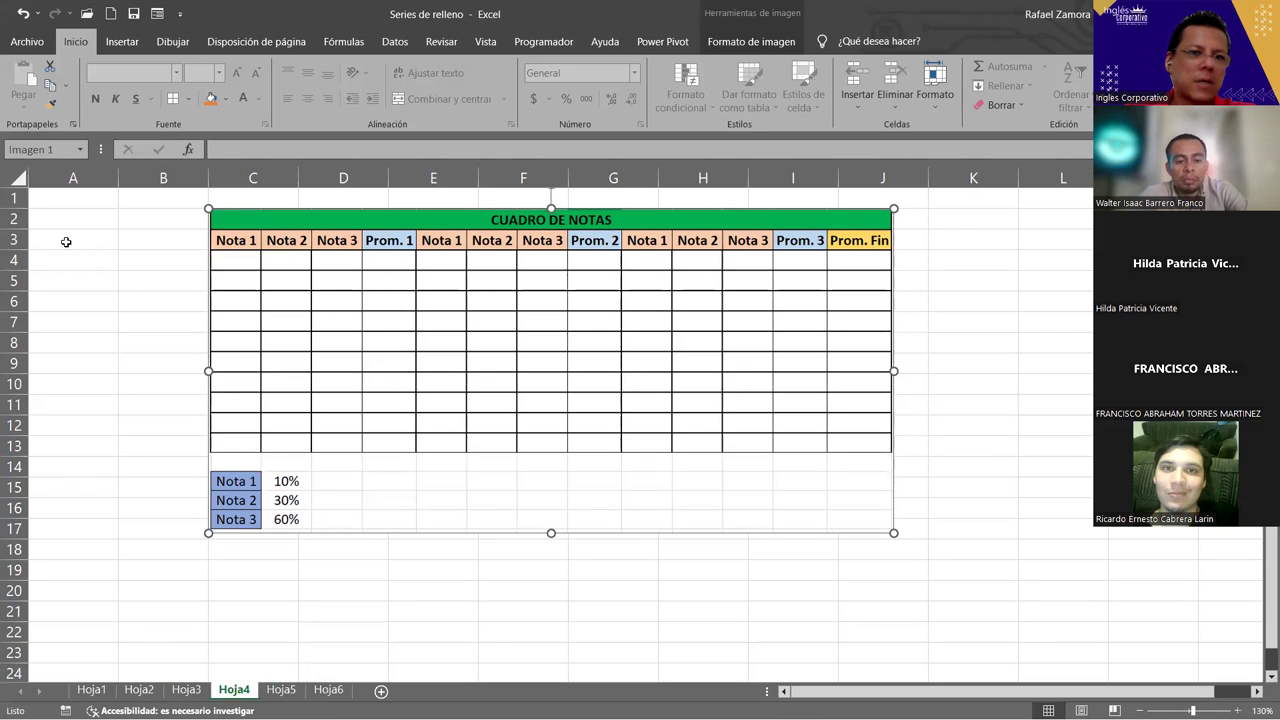
{"action": "left_click", "coordinate": [64, 247]}
{"action": "left_click_drag", "start_coordinate": [64, 247], "coordinate": [40, 445]}
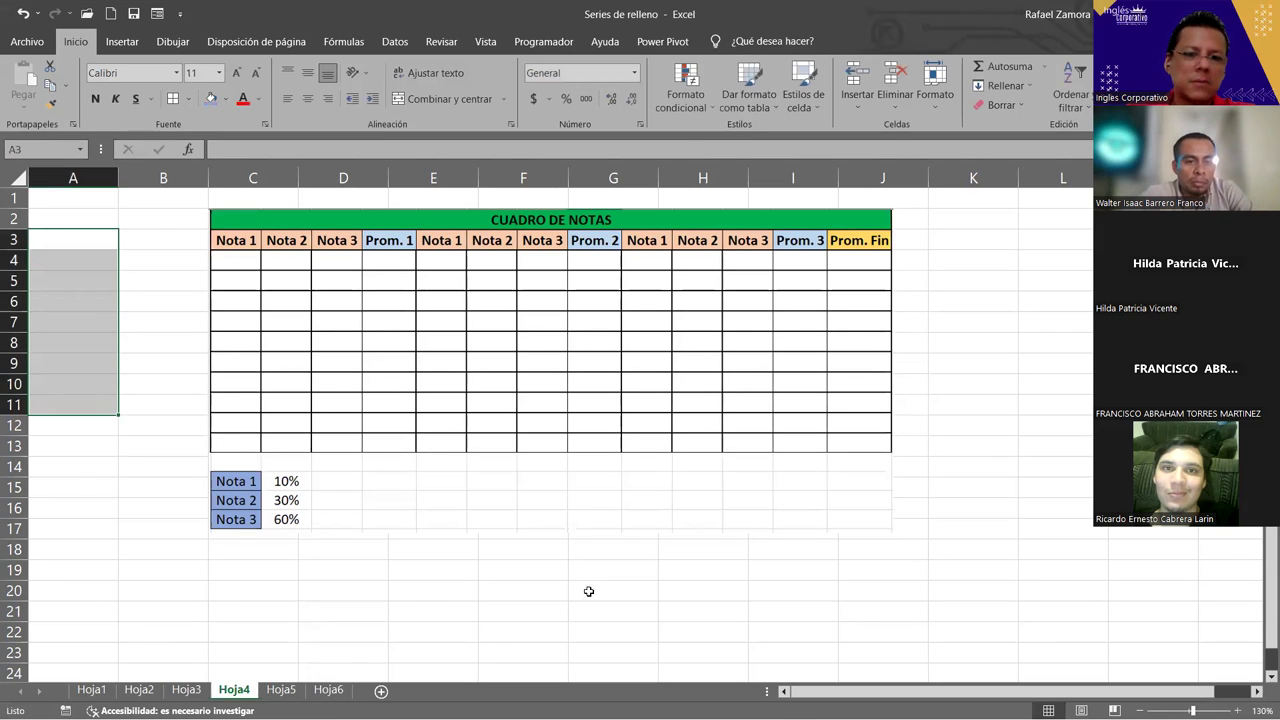
{"action": "left_click", "coordinate": [443, 594]}
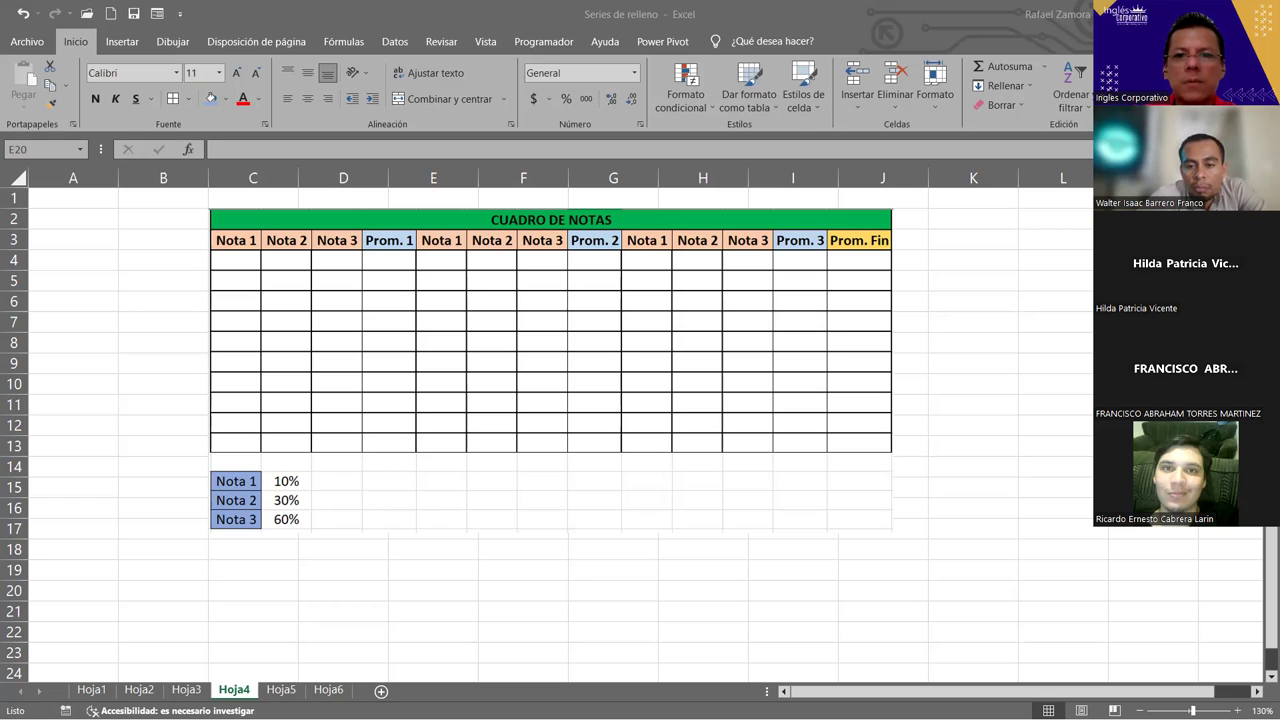
{"action": "left_click_drag", "start_coordinate": [820, 423], "coordinate": [866, 476]}
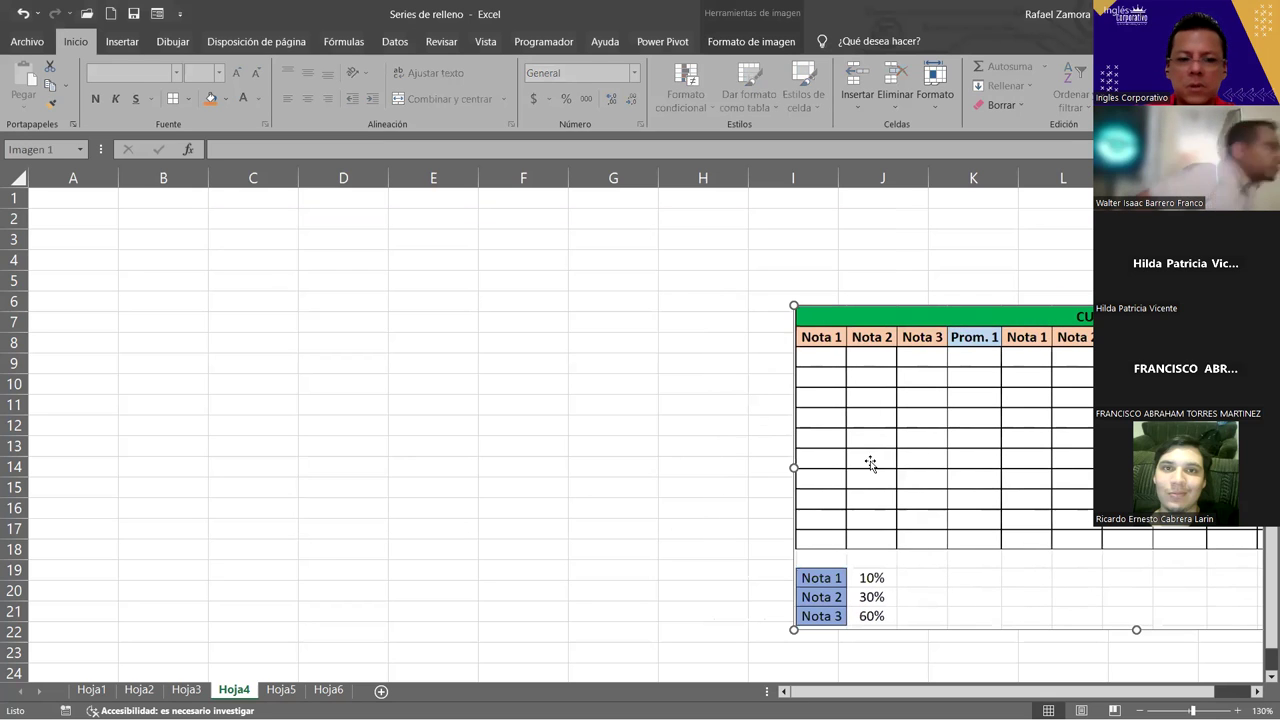
{"action": "scroll", "coordinate": [866, 476], "scroll_direction": "down", "scroll_amount": 2}
{"action": "left_click_drag", "start_coordinate": [694, 374], "coordinate": [846, 409]}
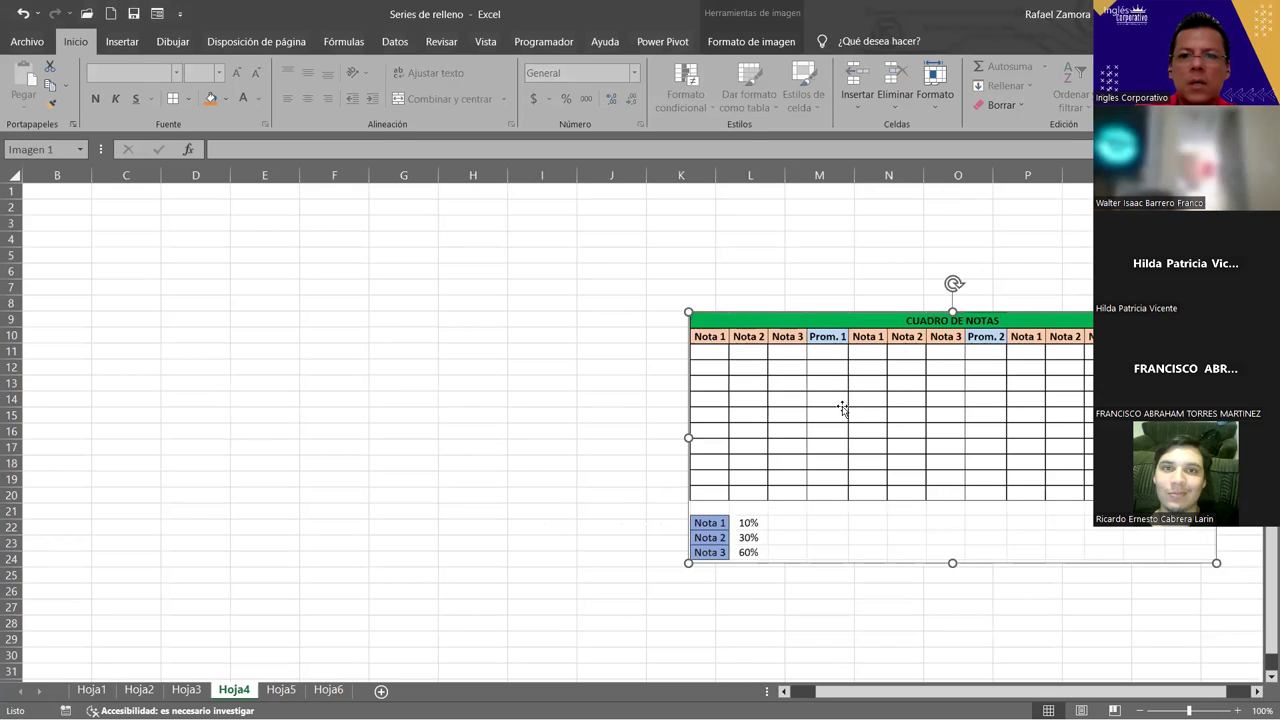
{"action": "left_click", "coordinate": [114, 211]}
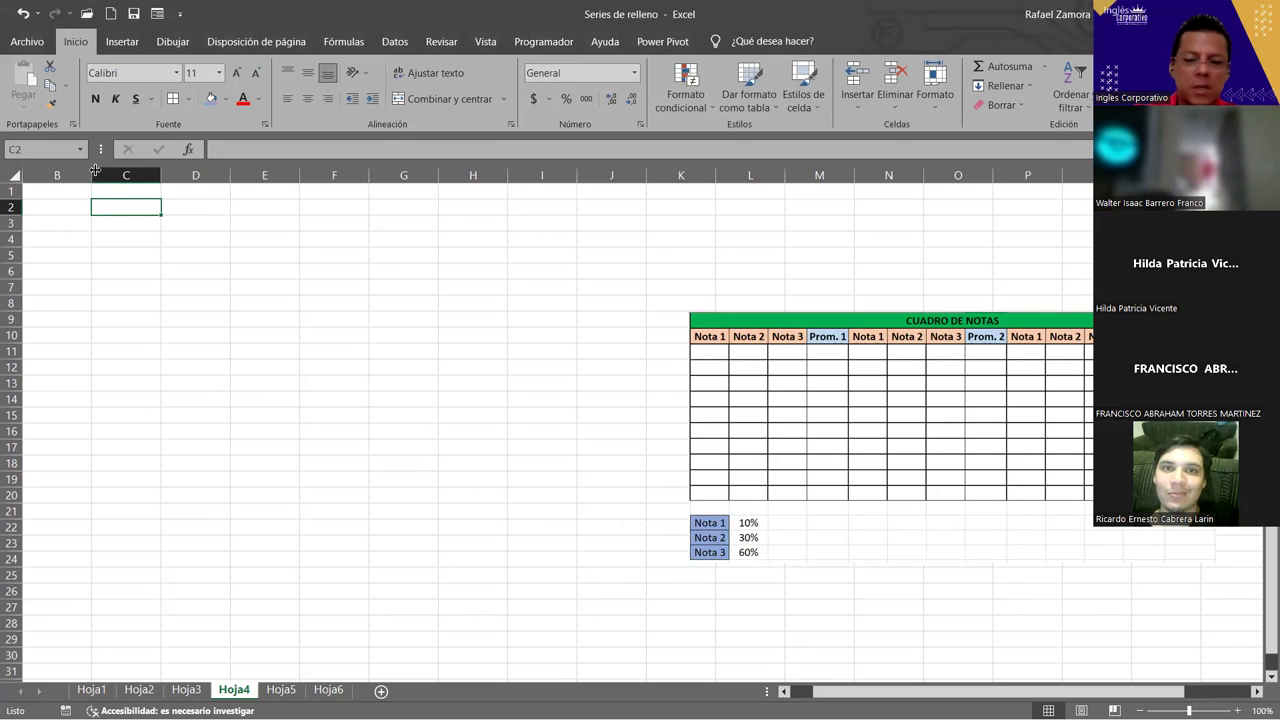
- Enter headers Nota 1, Nota 2, Nota 3 in C2:E2 and Prom1 in F2
{"action": "type", "text": "Nota "}
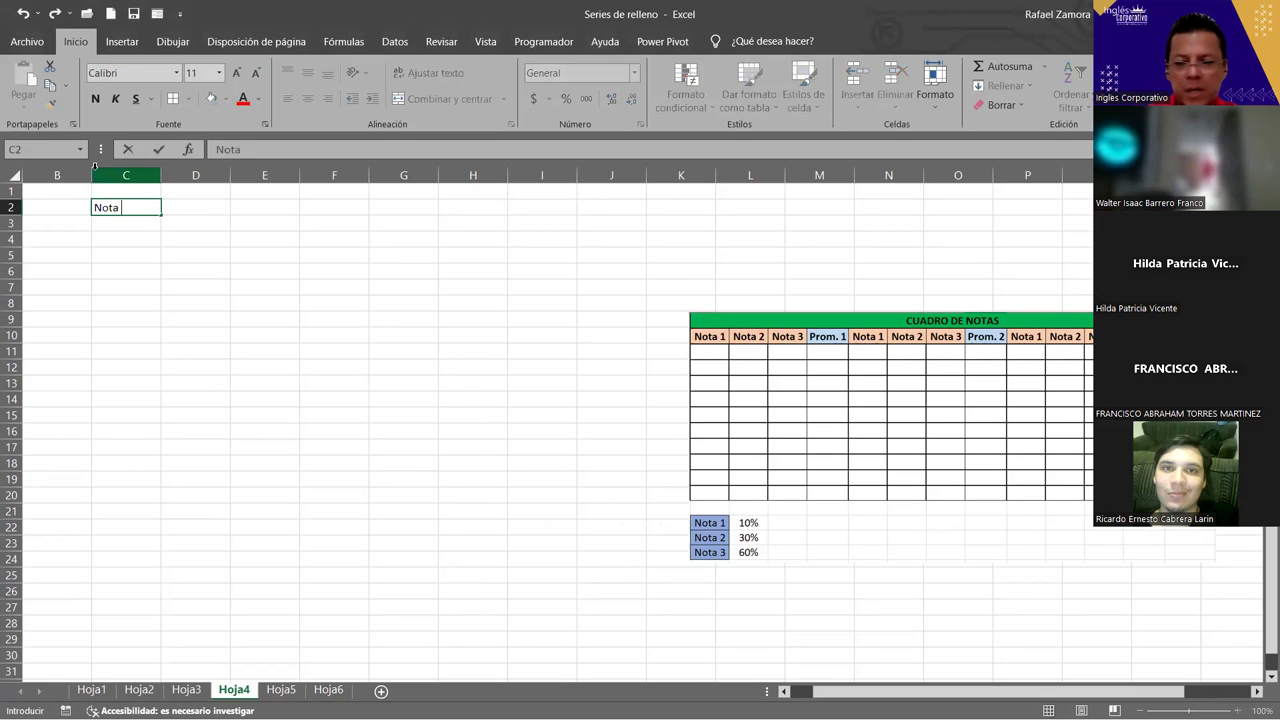
{"action": "type", "text": "1"}
{"action": "key", "text": "Return"}
{"action": "left_click", "coordinate": [136, 213]}
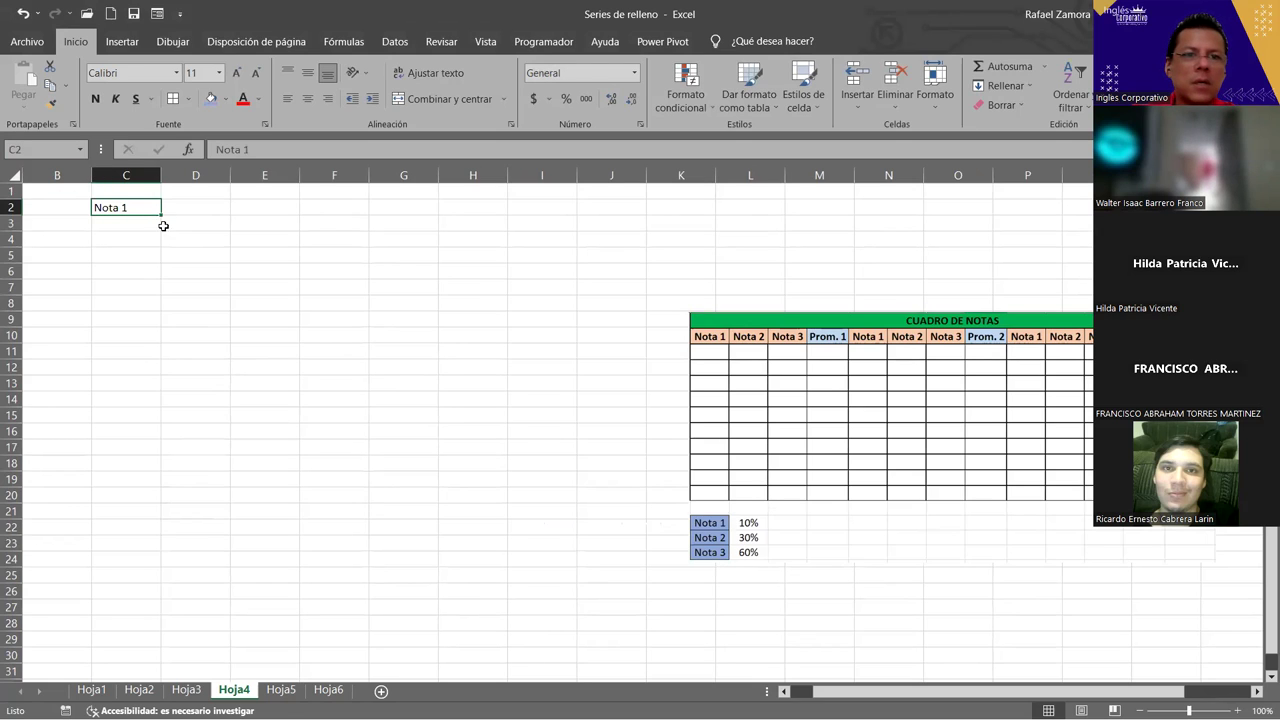
{"action": "left_click_drag", "start_coordinate": [162, 216], "coordinate": [264, 207]}
{"action": "left_click", "coordinate": [364, 208]}
{"action": "type", "text": "Pro"}
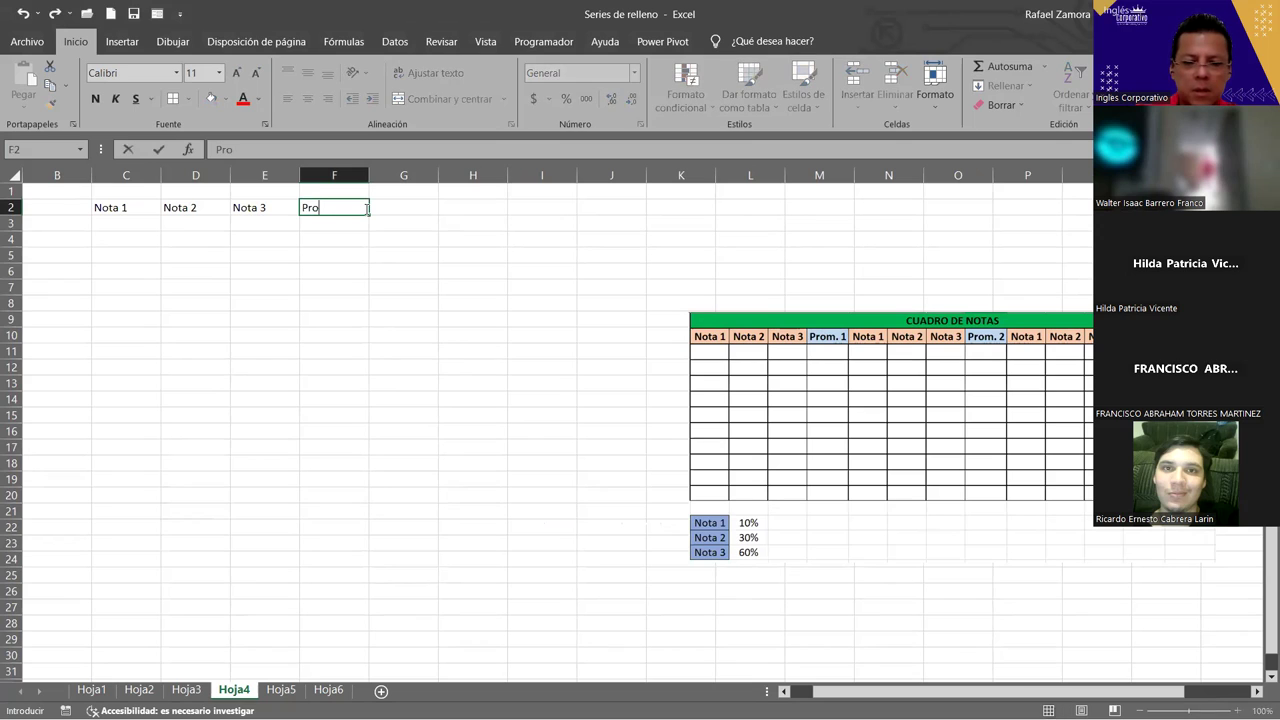
{"action": "type", "text": "m1"}
{"action": "key", "text": "Return"}
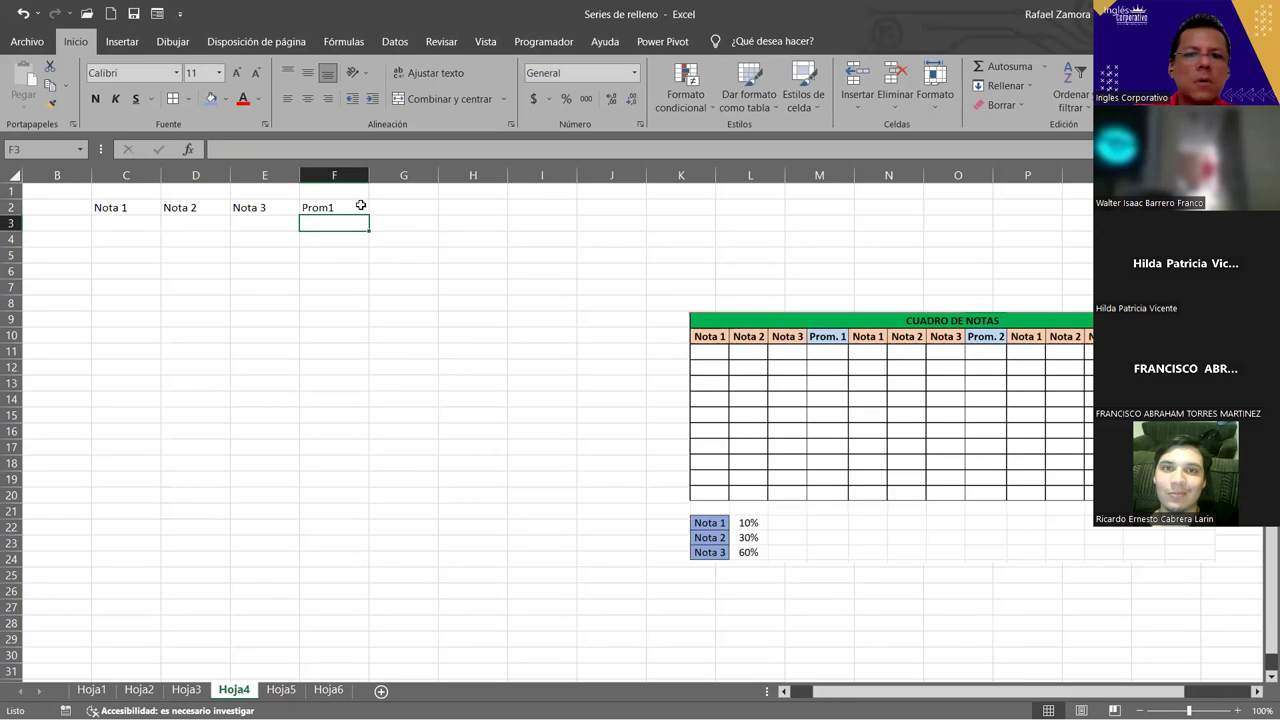
- Autofit columns C through F to their header contents
{"action": "mouse_move", "coordinate": [102, 178]}
{"action": "left_mouse_down"}
{"action": "mouse_move", "coordinate": [325, 177]}
{"action": "mouse_move", "coordinate": [302, 175]}
{"action": "left_mouse_up"}
{"action": "double_click", "coordinate": [299, 175]}
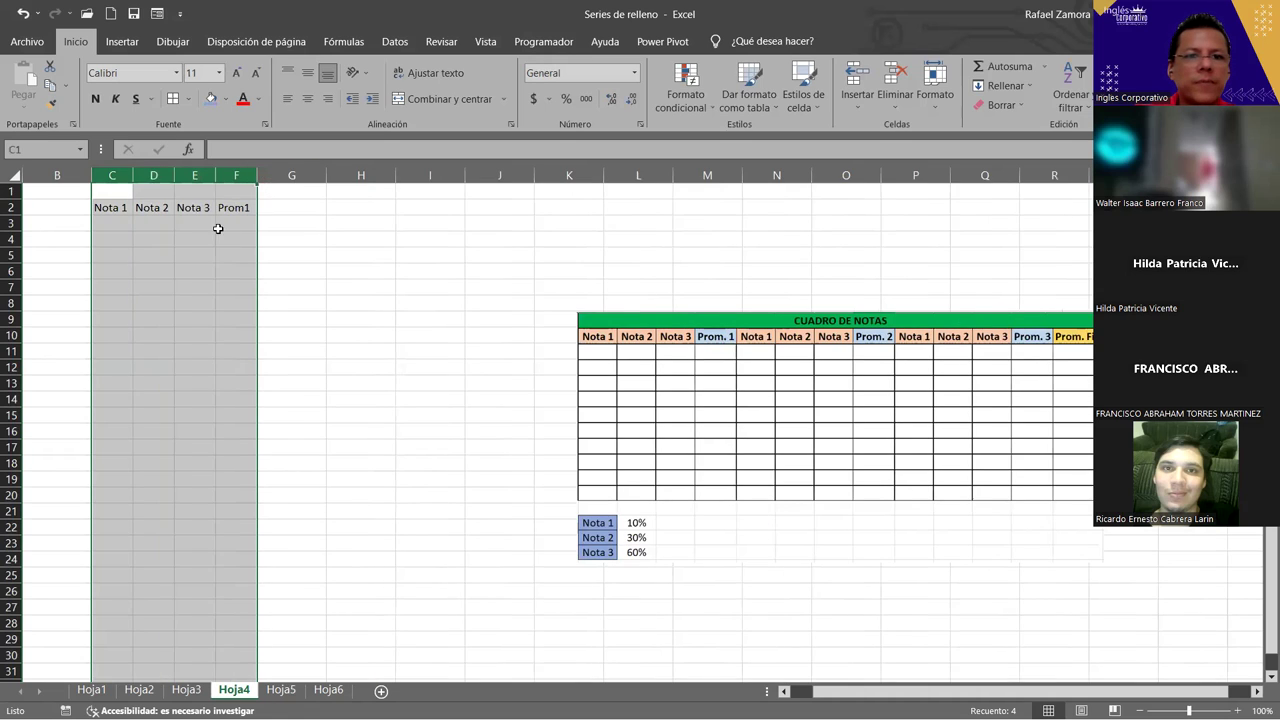
{"action": "mouse_move", "coordinate": [100, 208]}
{"action": "left_mouse_down"}
{"action": "mouse_move", "coordinate": [245, 209]}
{"action": "mouse_move", "coordinate": [255, 340]}
{"action": "left_mouse_up"}
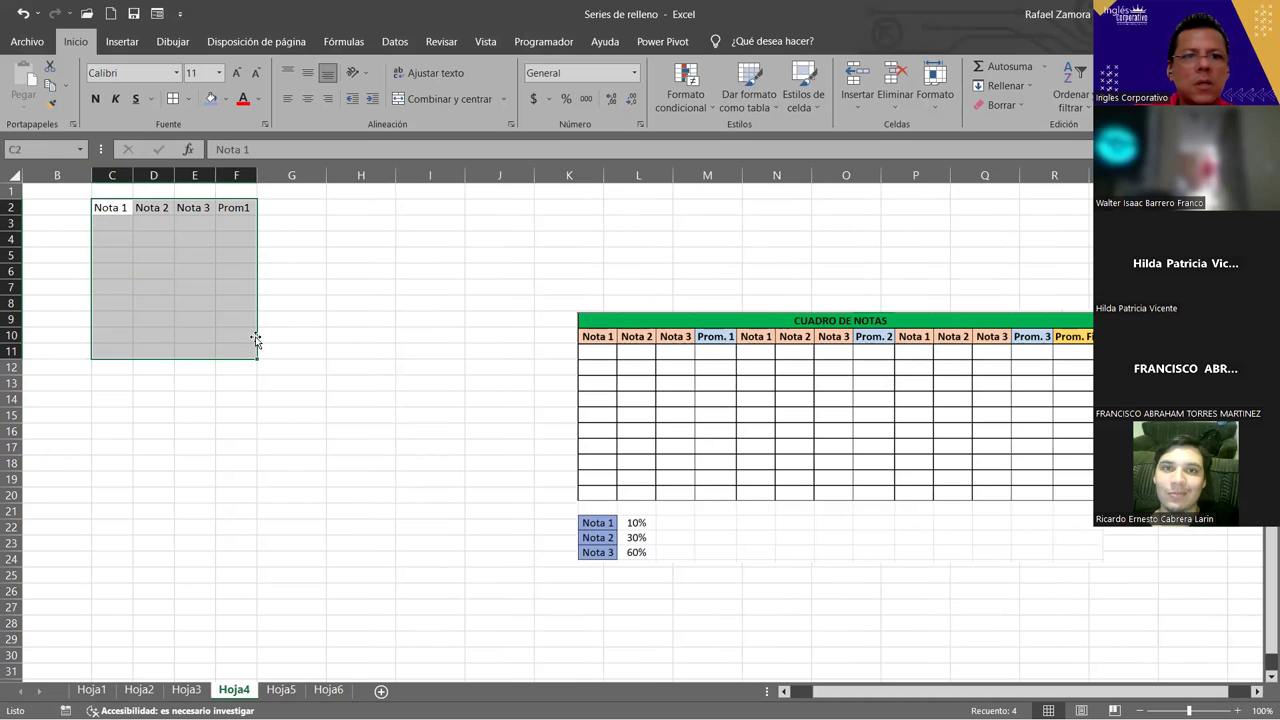
- Give C2:F11 All Borders and make the C2:F2 headers bold
{"action": "left_click", "coordinate": [173, 98]}
{"action": "left_click_drag", "start_coordinate": [108, 207], "coordinate": [246, 206]}
{"action": "key", "text": "ctrl+n"}
- Fill the Nota headers blue and the Prom1 header orange, then copy columns C:F
{"action": "left_click_drag", "start_coordinate": [123, 206], "coordinate": [198, 208]}
{"action": "left_click", "coordinate": [211, 98]}
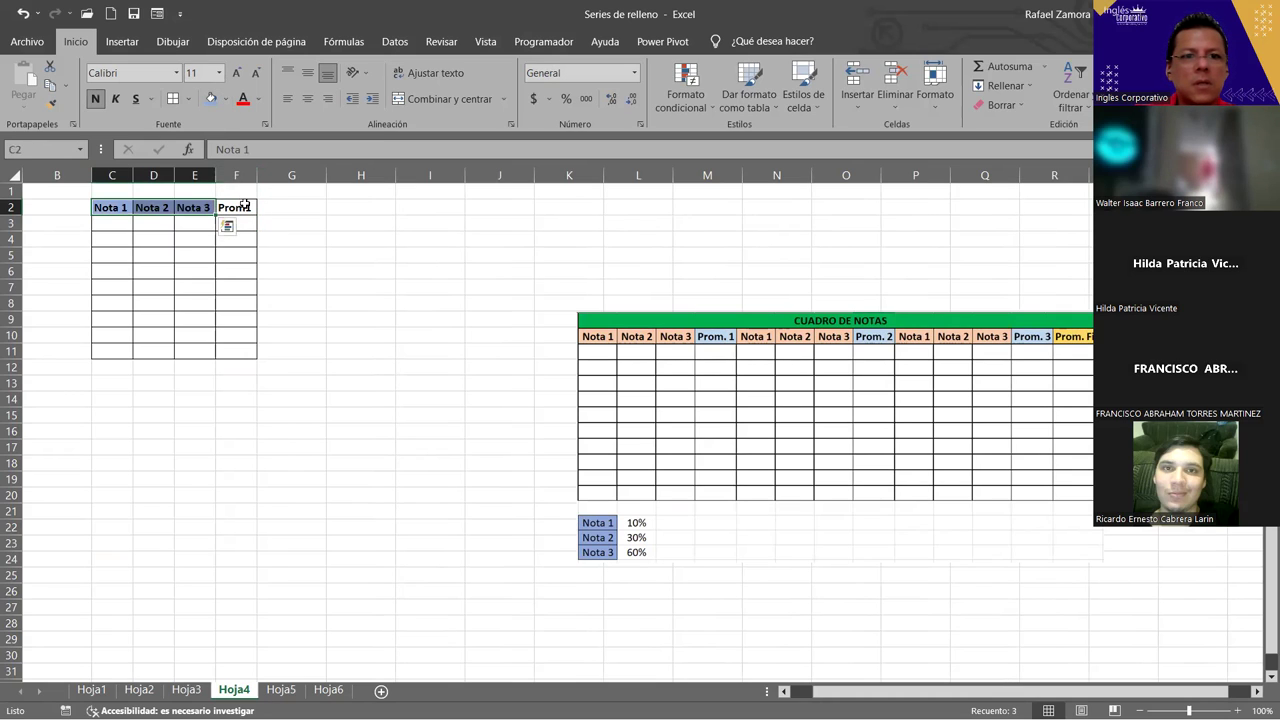
{"action": "left_click", "coordinate": [244, 206]}
{"action": "left_click", "coordinate": [227, 99]}
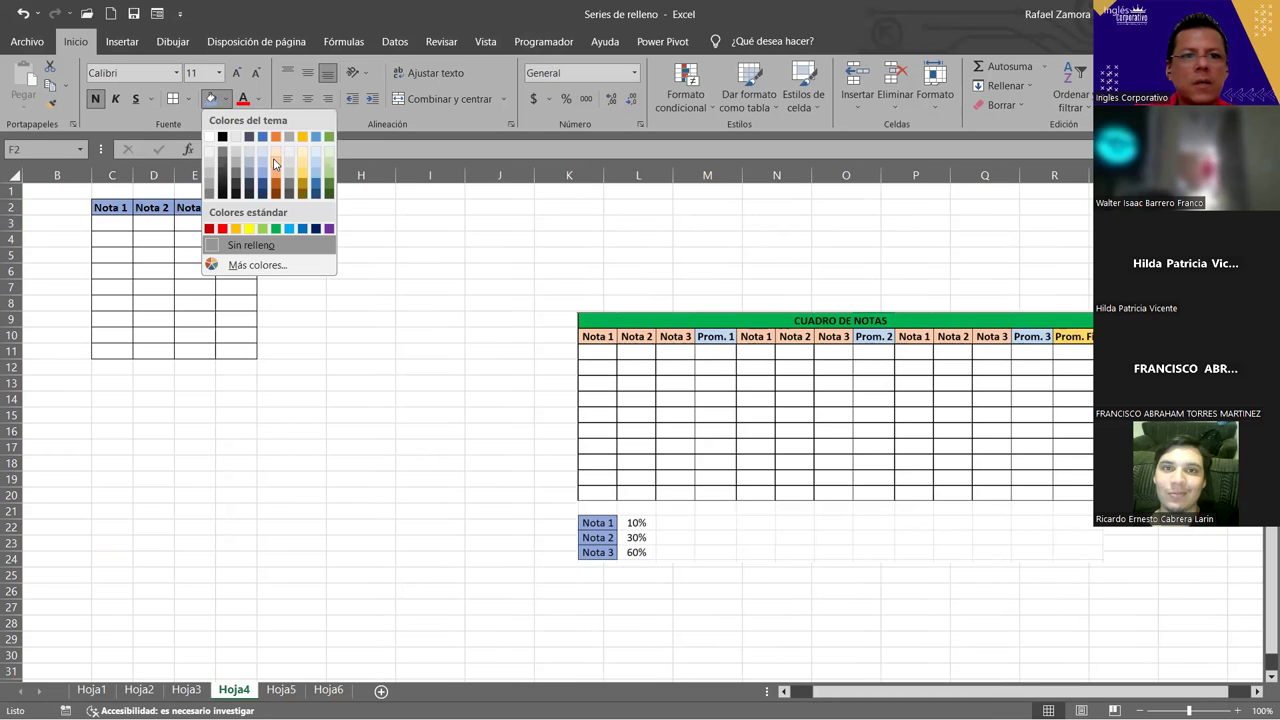
{"action": "left_click", "coordinate": [275, 163]}
{"action": "left_click_drag", "start_coordinate": [112, 175], "coordinate": [236, 175]}
{"action": "key", "text": "ctrl+c"}
- Paste the grade block into columns G–J and again into K–N
{"action": "left_click", "coordinate": [291, 175]}
{"action": "key", "text": "ctrl+v"}
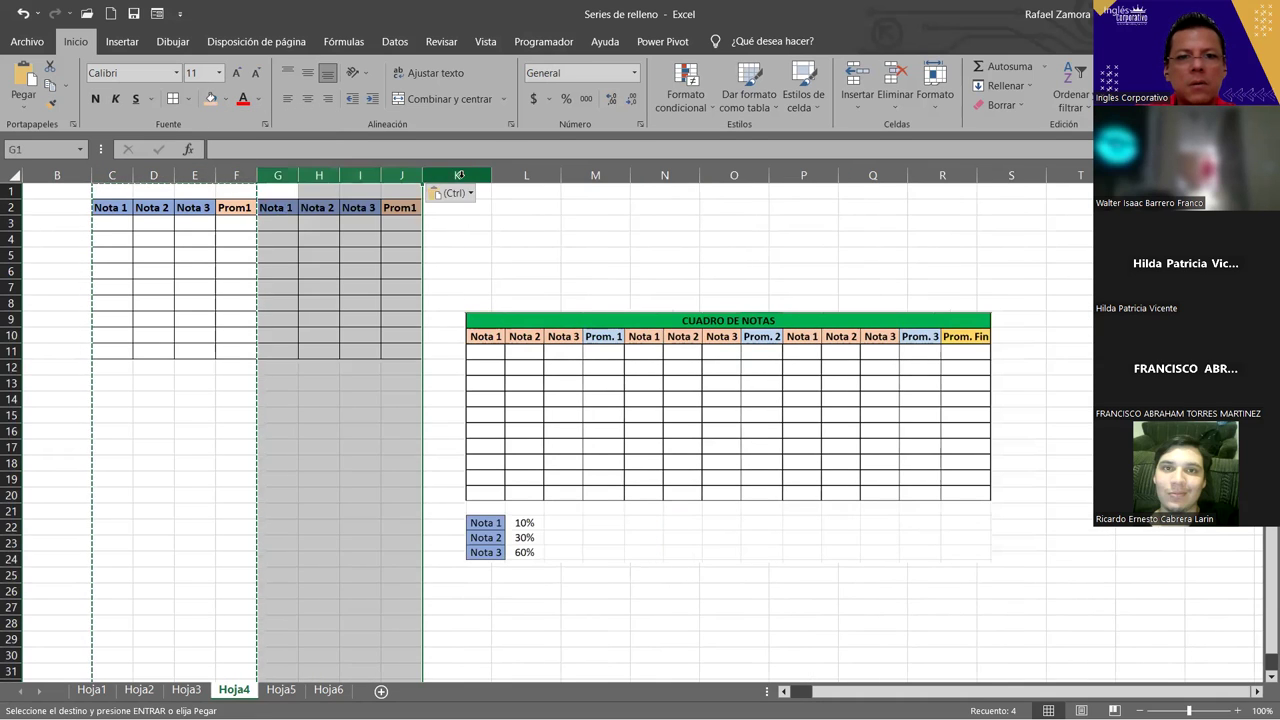
{"action": "left_click", "coordinate": [459, 175]}
{"action": "key", "text": "ctrl+v"}
- Move the CUADRO DE NOTAS picture down to row 16 and extend N2:N11 into column O
{"action": "left_click", "coordinate": [600, 212]}
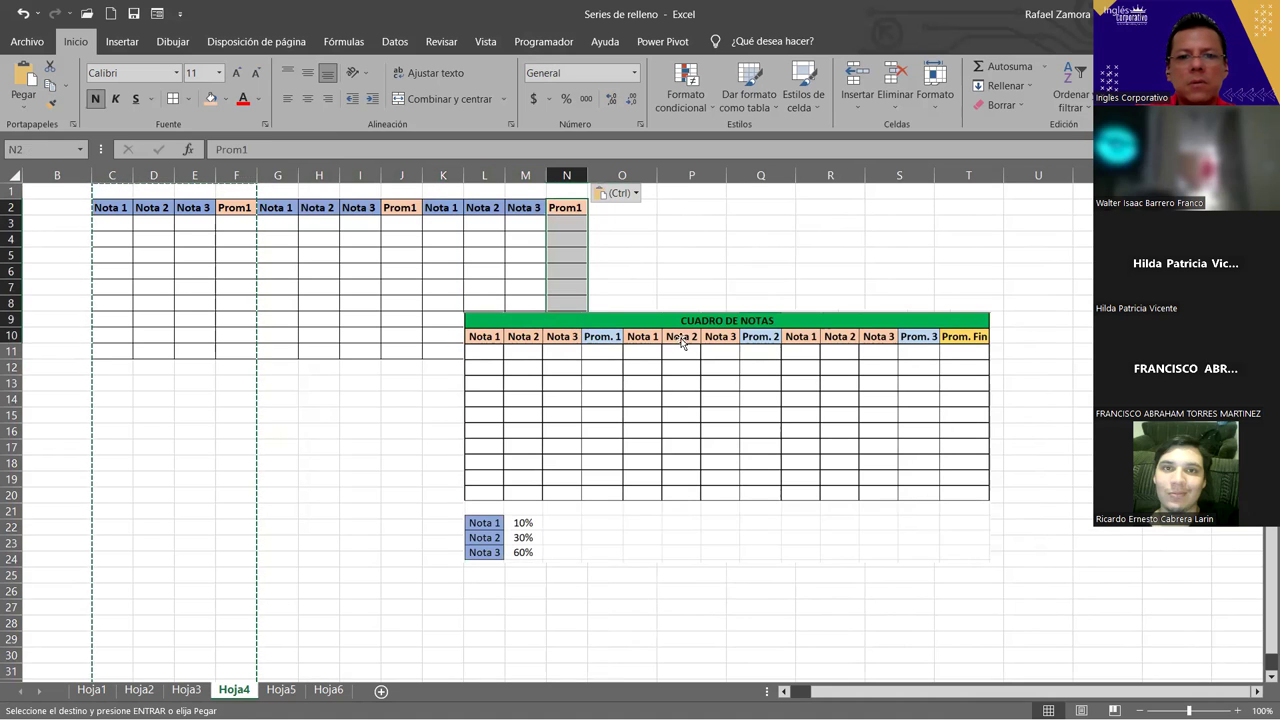
{"action": "left_click_drag", "start_coordinate": [672, 340], "coordinate": [691, 462]}
{"action": "left_click_drag", "start_coordinate": [563, 205], "coordinate": [574, 348]}
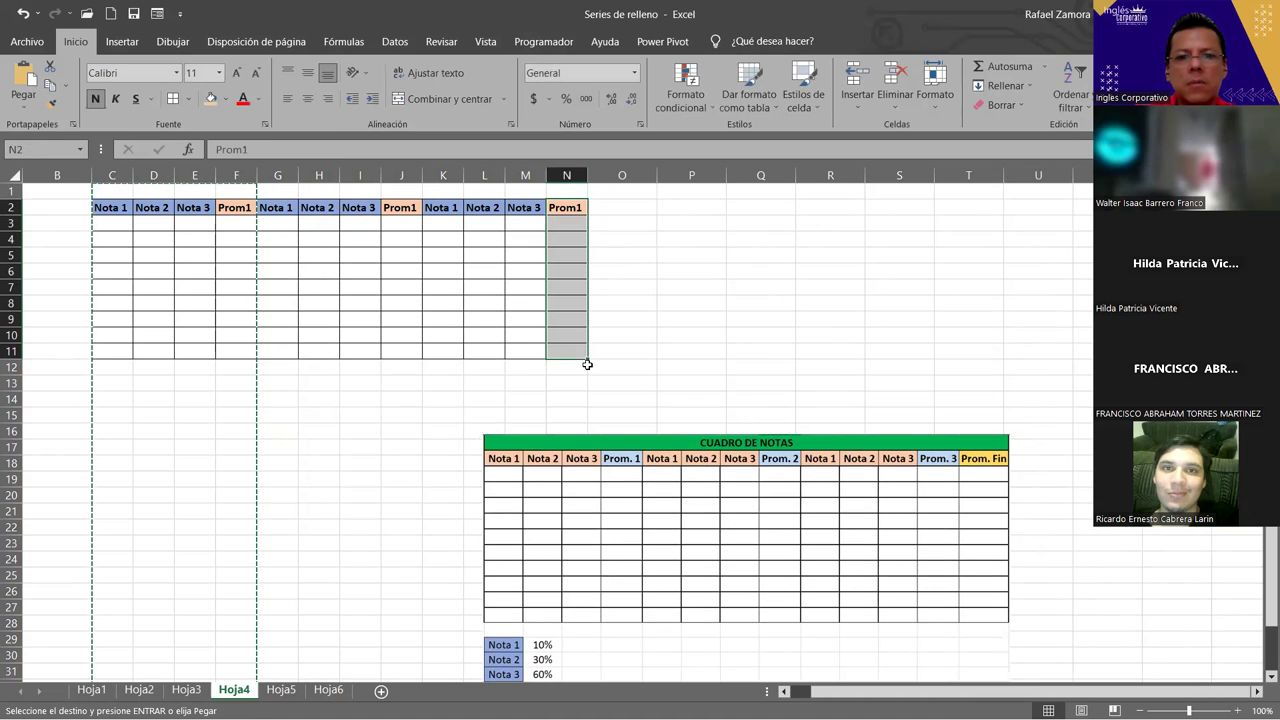
{"action": "left_click", "coordinate": [615, 366]}
{"action": "mouse_move", "coordinate": [562, 207]}
{"action": "left_mouse_down"}
{"action": "mouse_move", "coordinate": [580, 345]}
{"action": "mouse_move", "coordinate": [640, 356]}
{"action": "left_mouse_up"}
- Rename the O2 header to 'Prom. Final', fill it light yellow and centre it
{"action": "double_click", "coordinate": [620, 207]}
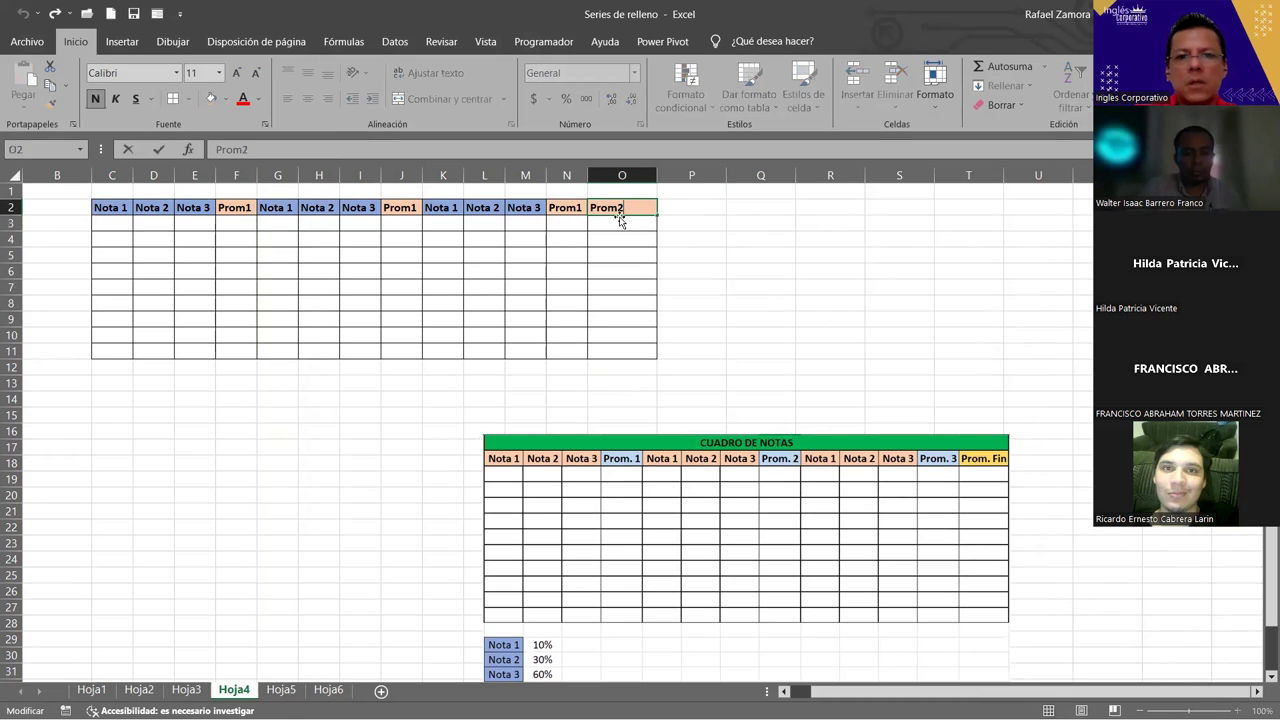
{"action": "key", "text": "BackSpace"}
{"action": "type", "text": ". Final"}
{"action": "key", "text": "Return"}
{"action": "left_click", "coordinate": [618, 207]}
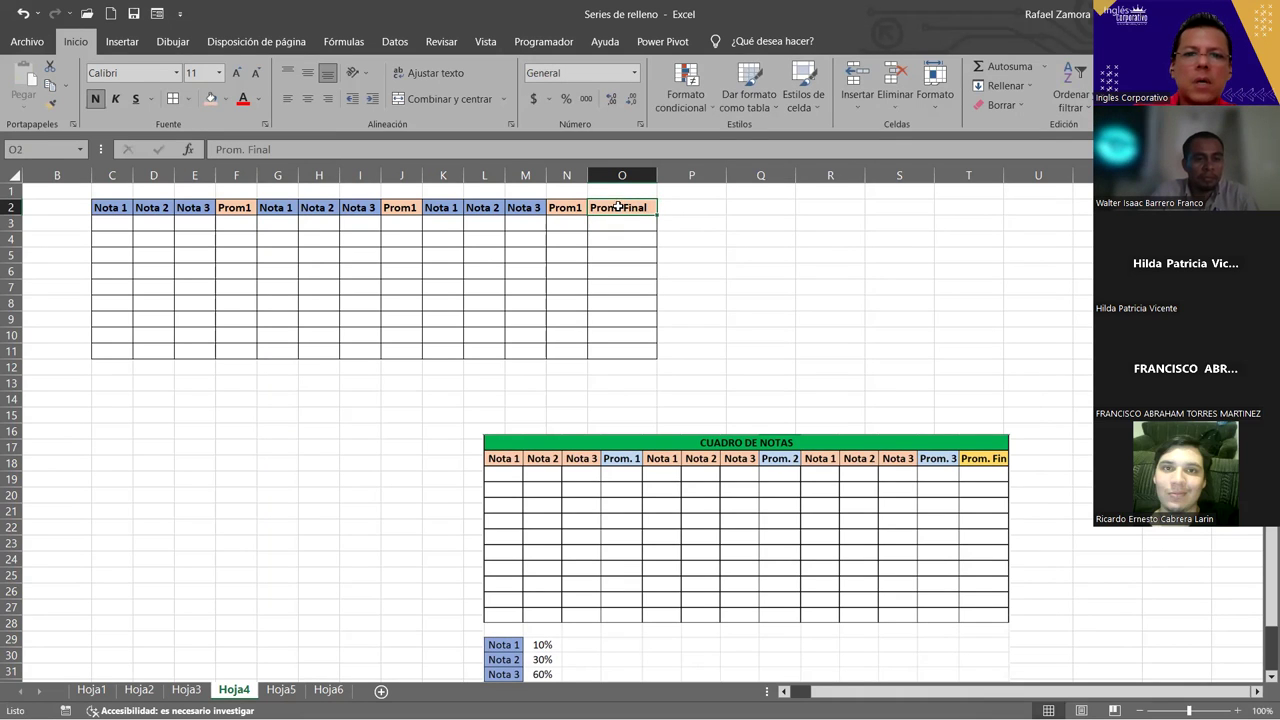
{"action": "left_click", "coordinate": [226, 99]}
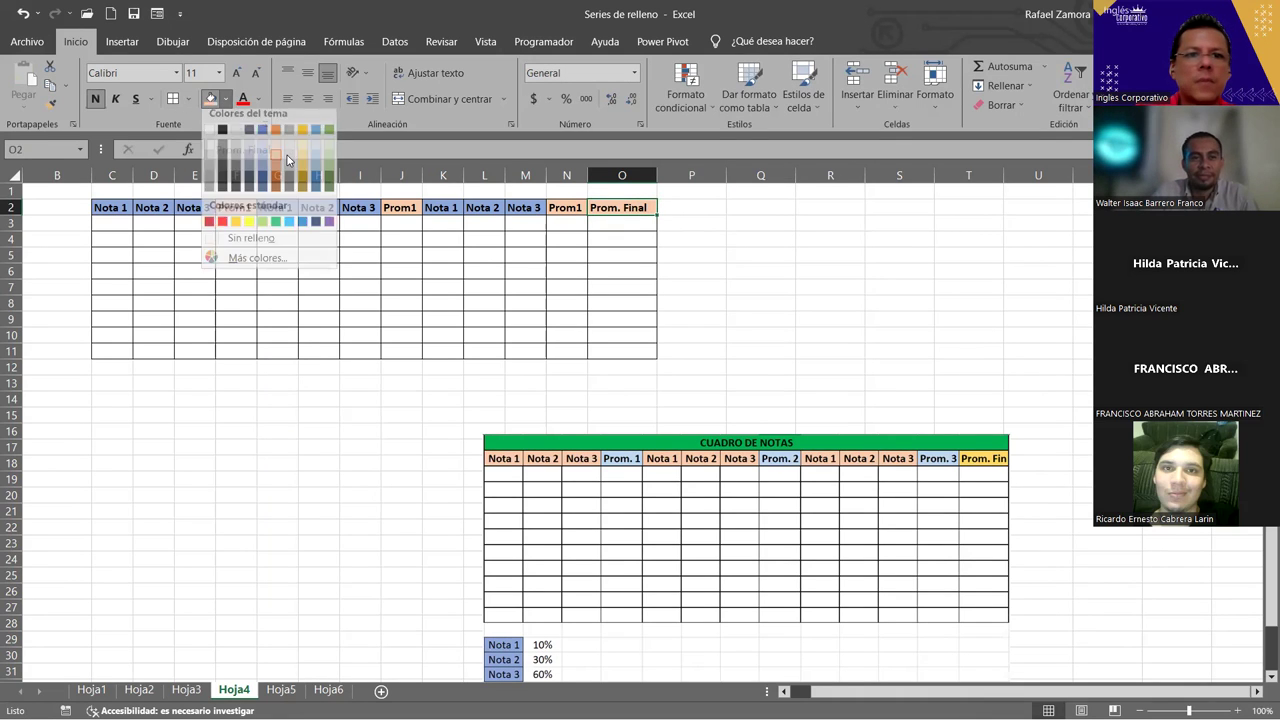
{"action": "left_click", "coordinate": [302, 150]}
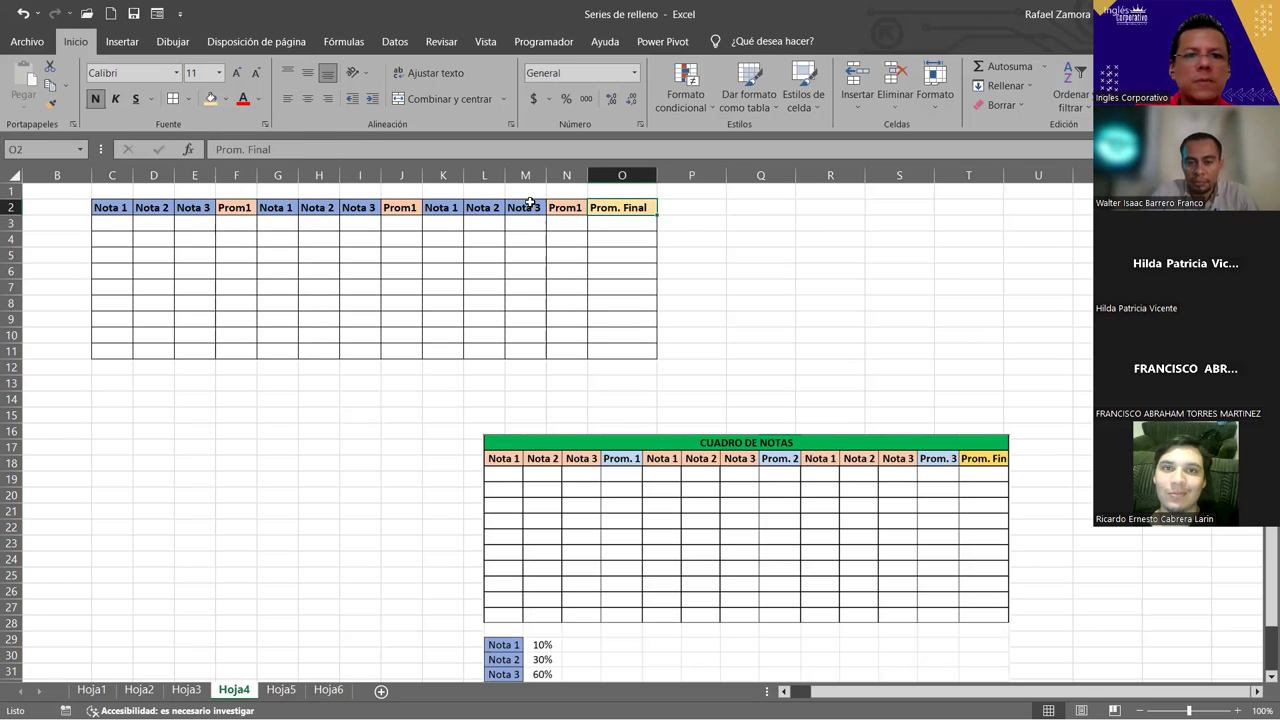
{"action": "left_click", "coordinate": [310, 99]}
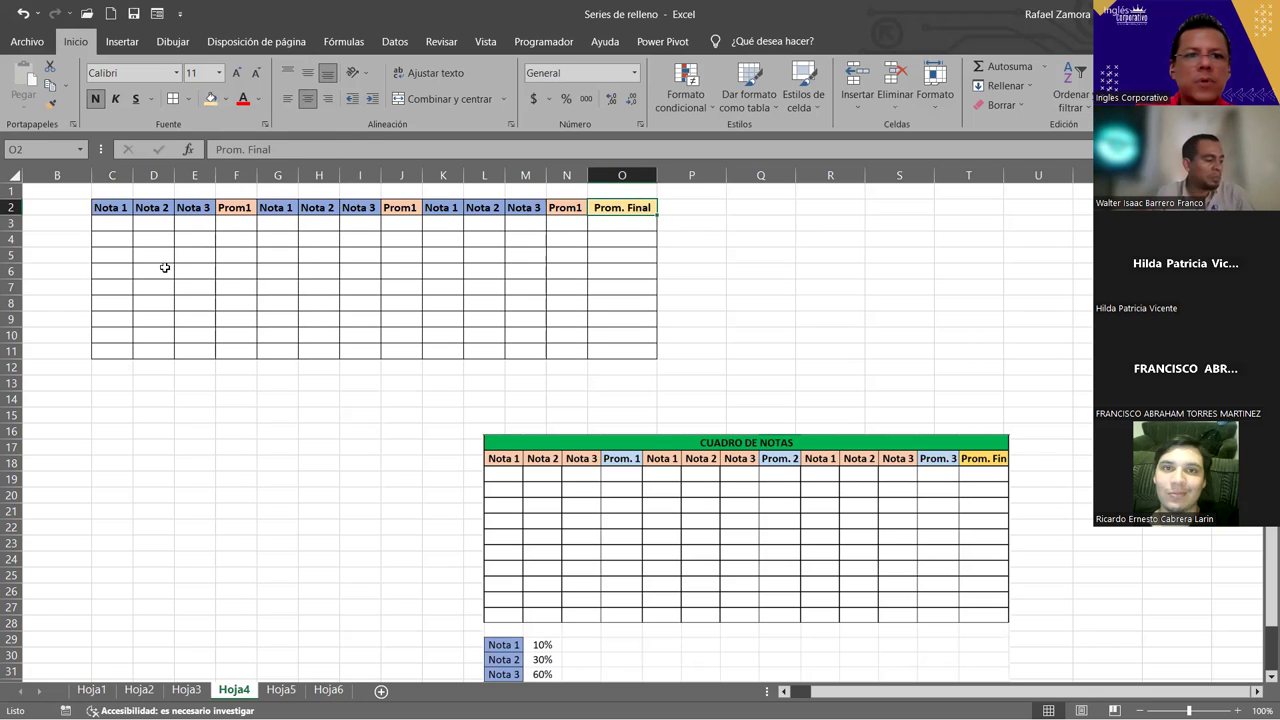
- Enter =ALEATORIO.ENTRE(1,10) in C3 and fill it across C3:E11
{"action": "left_click", "coordinate": [103, 226]}
{"action": "type", "text": ")"}
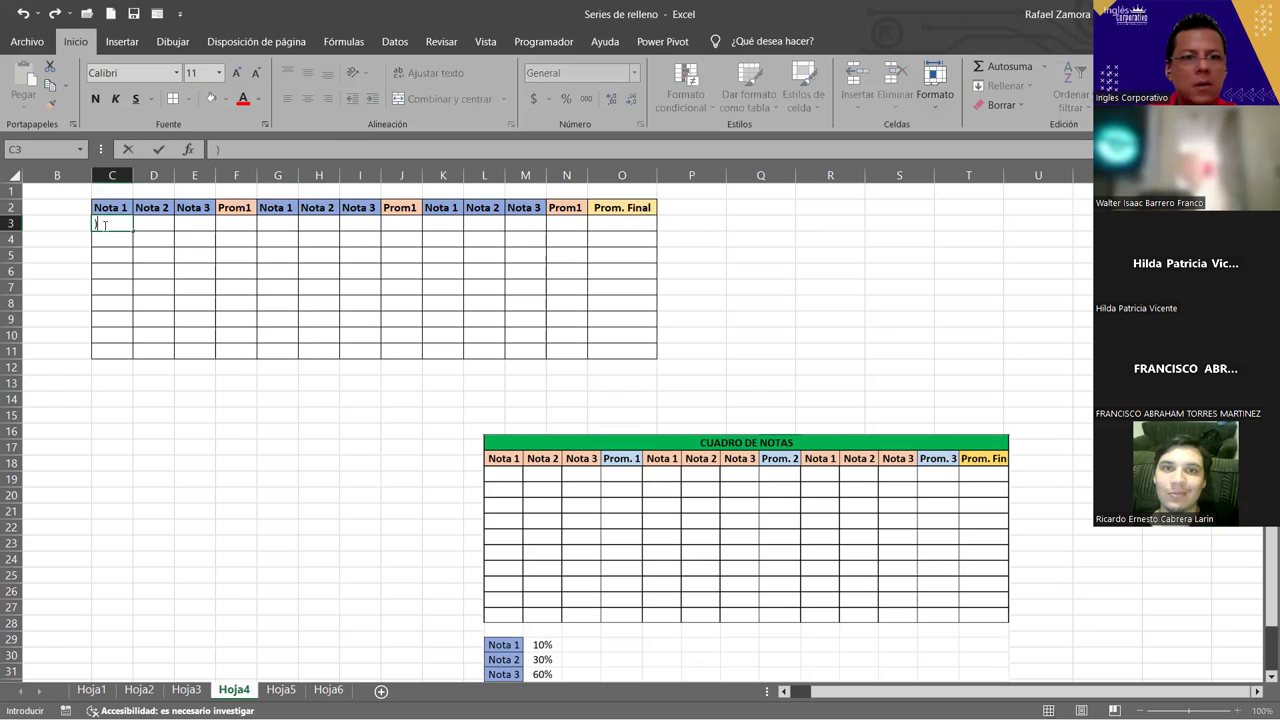
{"action": "key", "text": "BackSpace"}
{"action": "type", "text": "="}
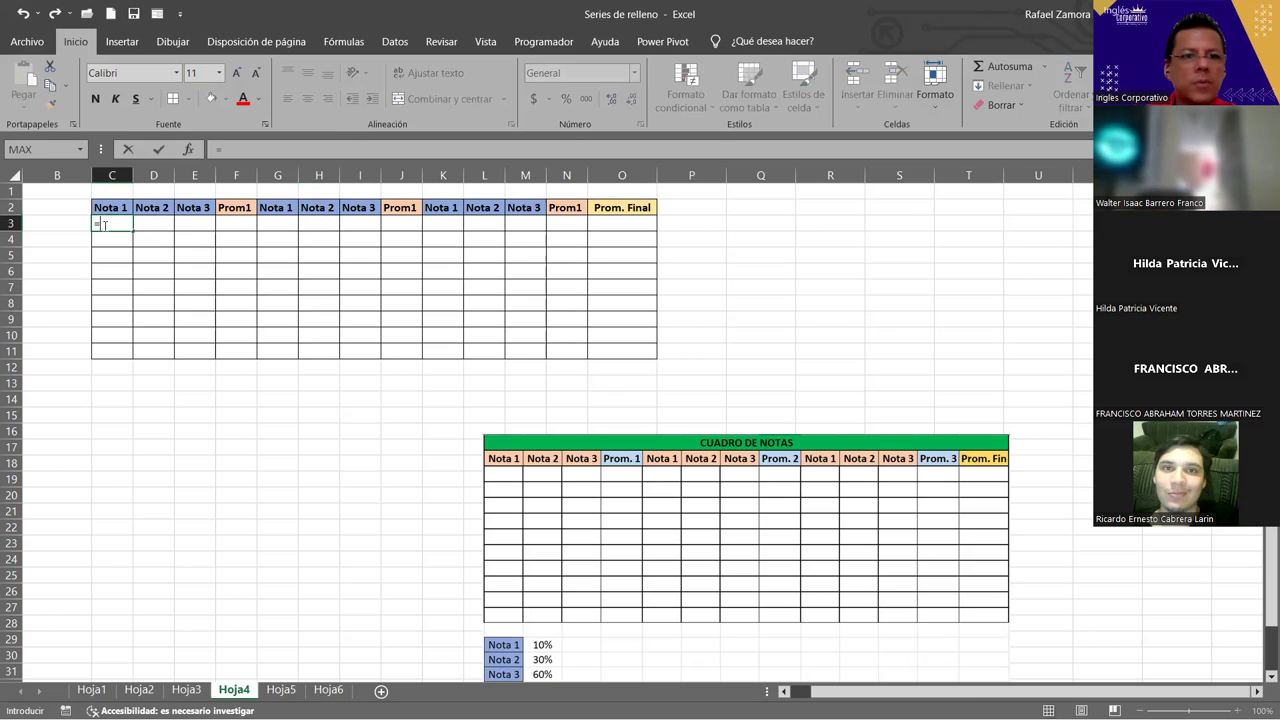
{"action": "type", "text": "ale"}
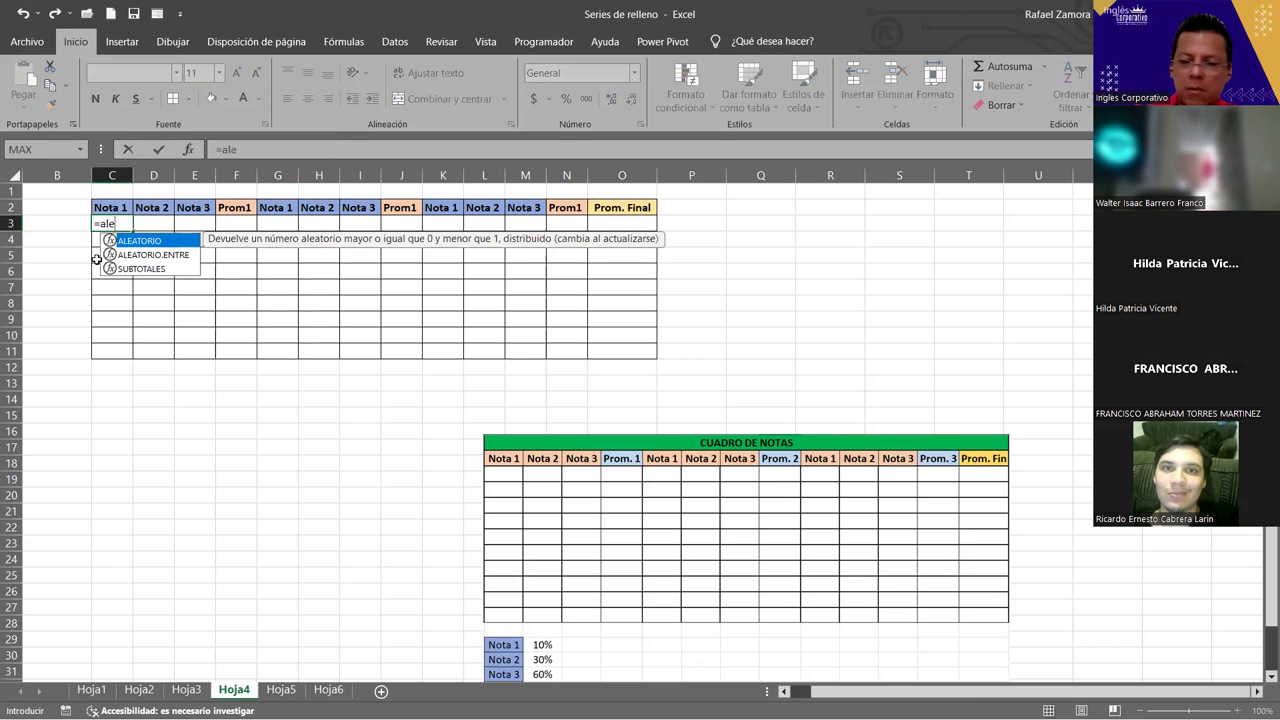
{"action": "key", "text": "Down"}
{"action": "key", "text": "Tab"}
{"action": "type", "text": "1,"}
{"action": "key", "text": "Return"}
{"action": "left_click", "coordinate": [125, 222]}
{"action": "mouse_move", "coordinate": [133, 230]}
{"action": "left_mouse_down"}
{"action": "mouse_move", "coordinate": [143, 358]}
{"action": "mouse_move", "coordinate": [212, 362]}
{"action": "left_mouse_up"}
- Copy the random grades from C3:E11 into G3:I11 and K3:M11
{"action": "key", "text": "ctrl+c"}
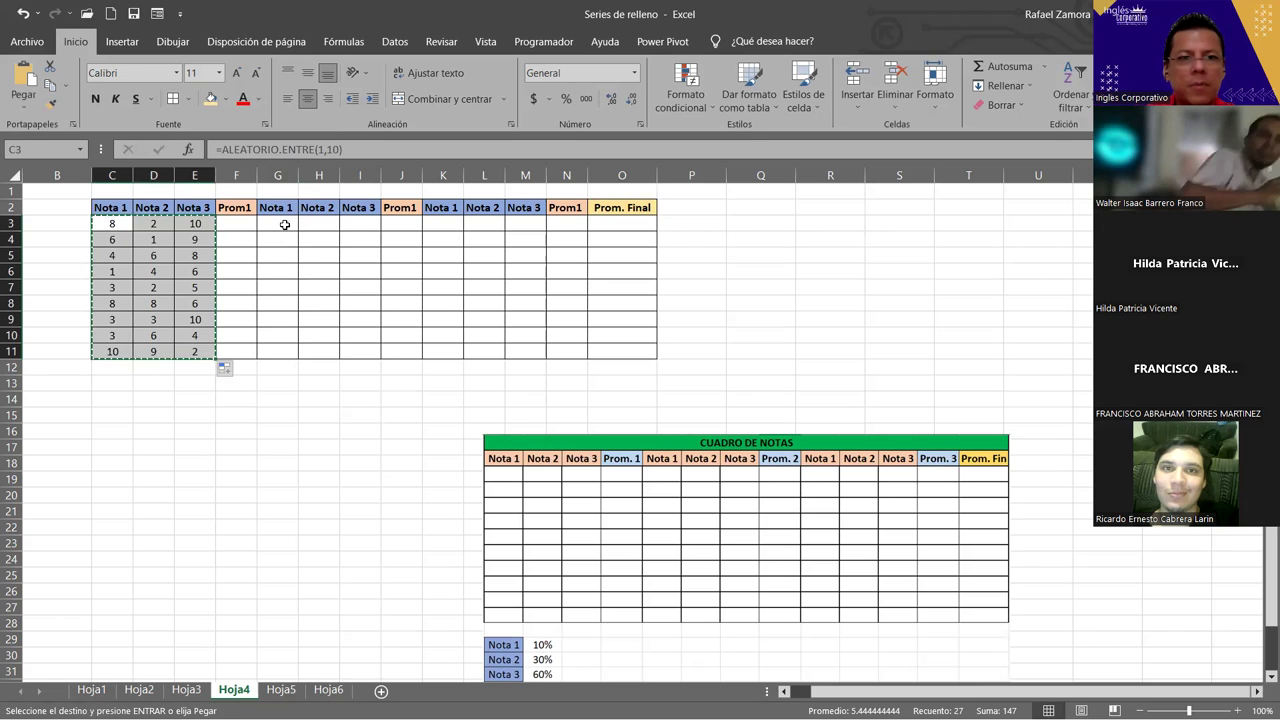
{"action": "left_click", "coordinate": [285, 224]}
{"action": "key", "text": "ctrl+v"}
{"action": "left_click", "coordinate": [450, 225]}
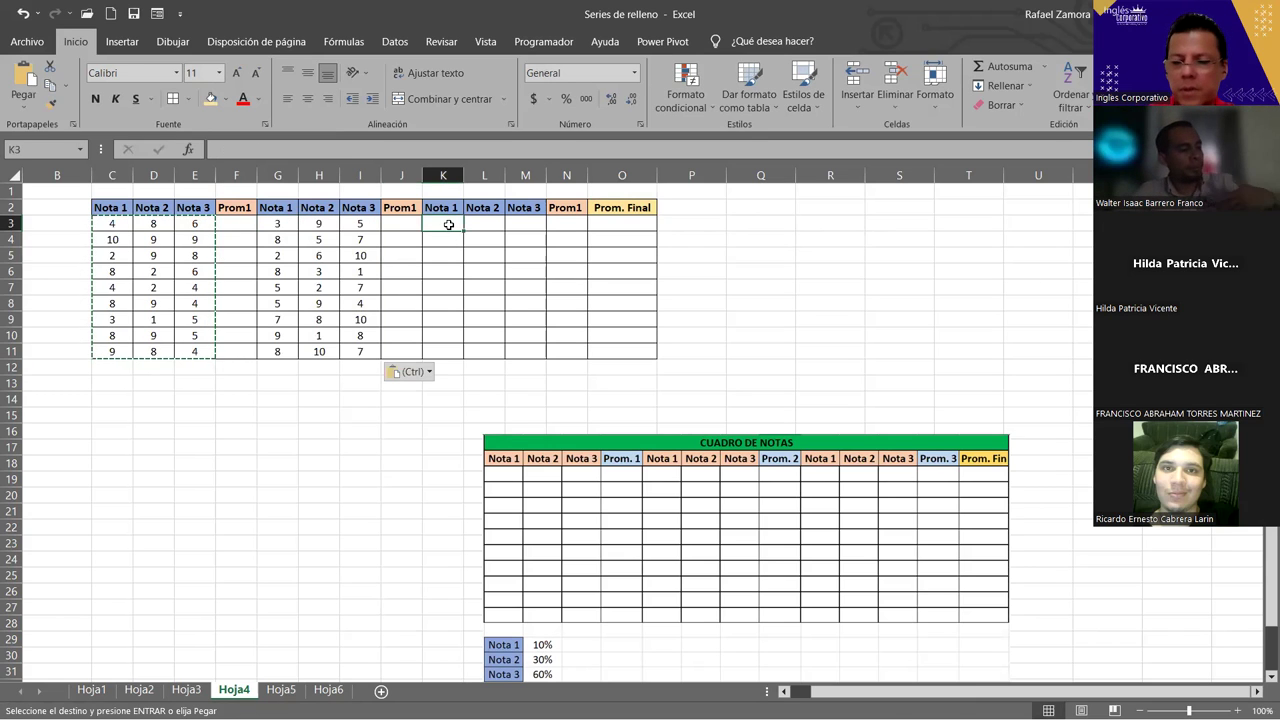
{"action": "key", "text": "Return"}
{"action": "left_click", "coordinate": [250, 223]}
{"action": "type", "text": "=PROMEDIO()"}
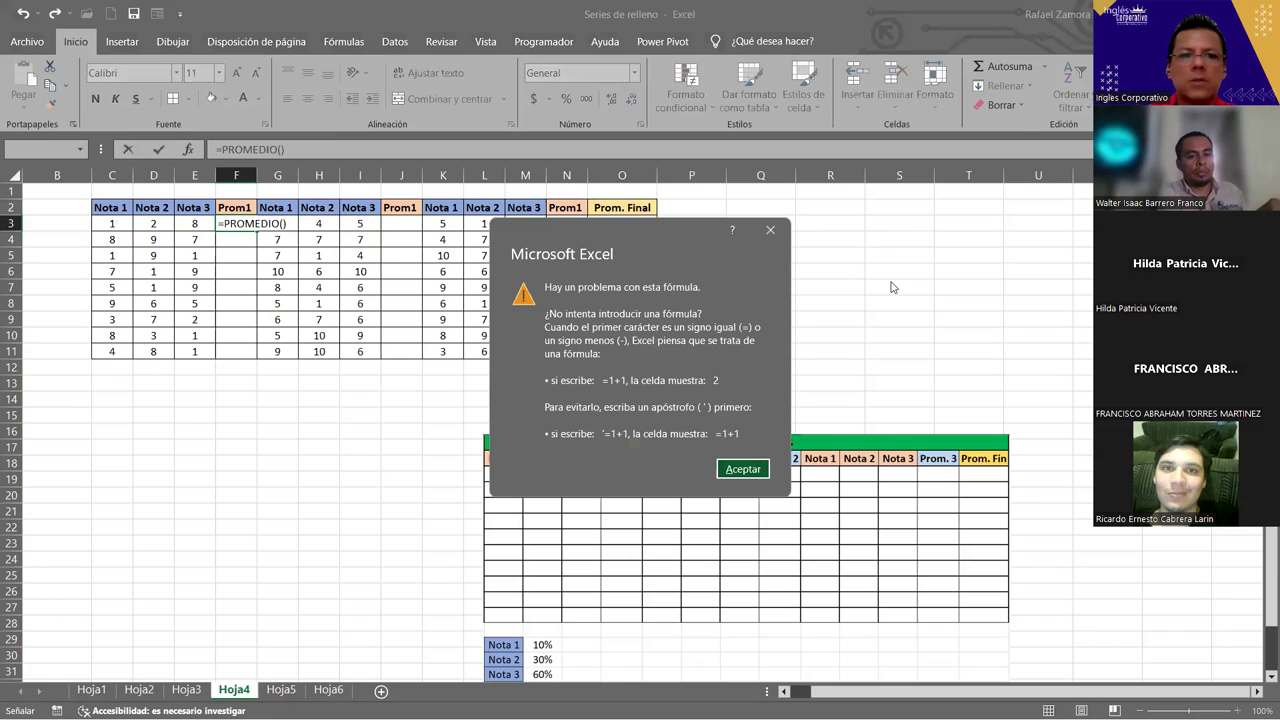
- Enter =PROMEDIO(C3:E3) in F3, fill down to F11, and paste into J3 and N3
{"action": "key", "text": "Escape"}
{"action": "key", "text": "Escape"}
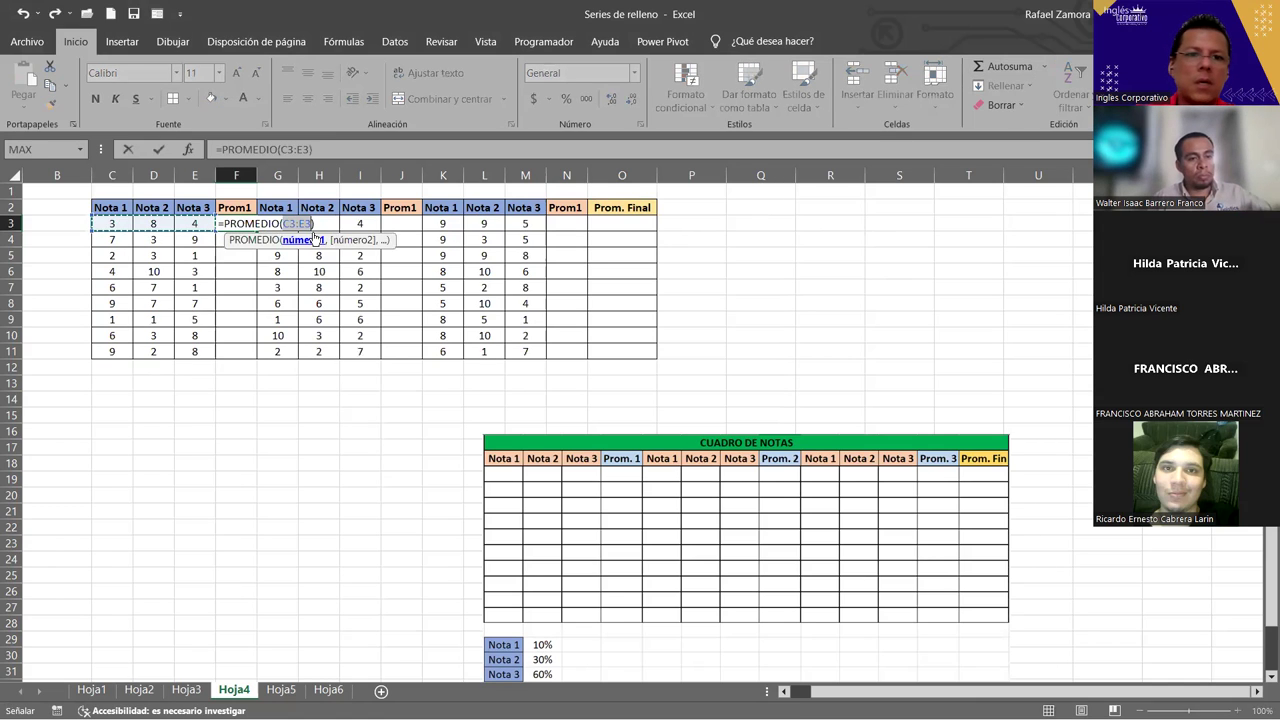
{"action": "key", "text": "ctrl+Return"}
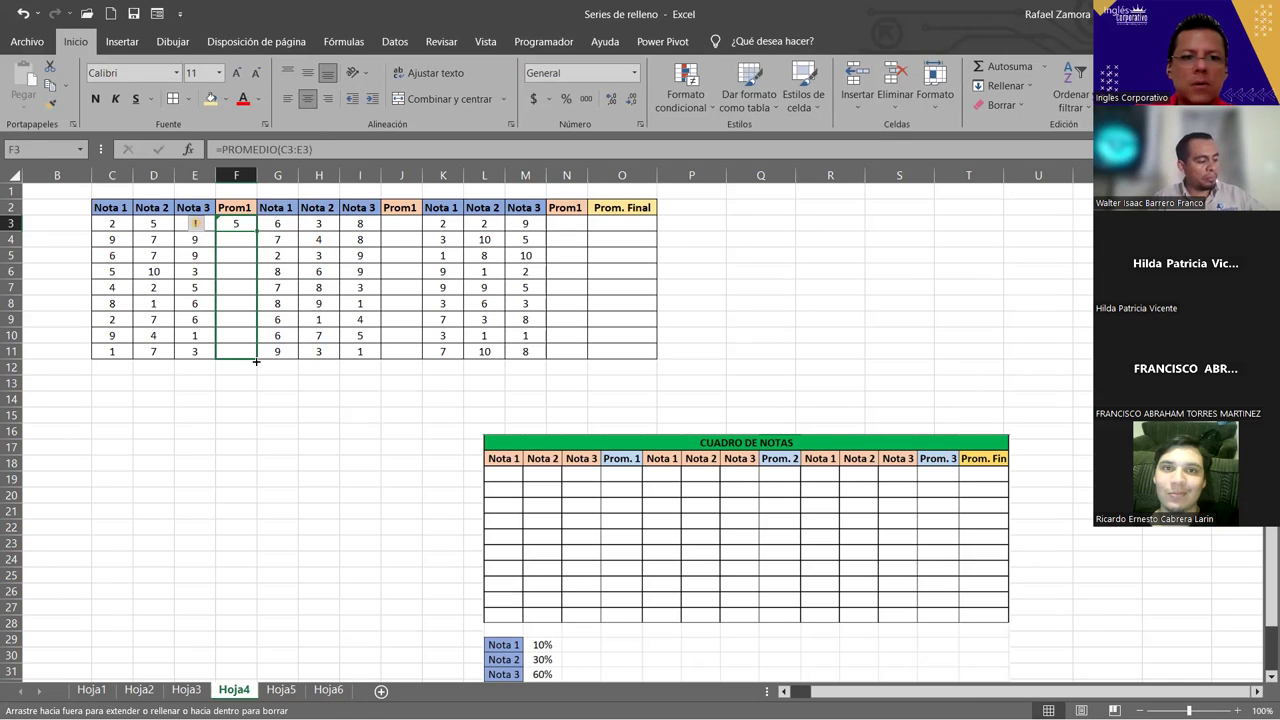
{"action": "left_click_drag", "start_coordinate": [259, 232], "coordinate": [263, 358]}
{"action": "key", "text": "ctrl+c"}
{"action": "left_click", "coordinate": [402, 232]}
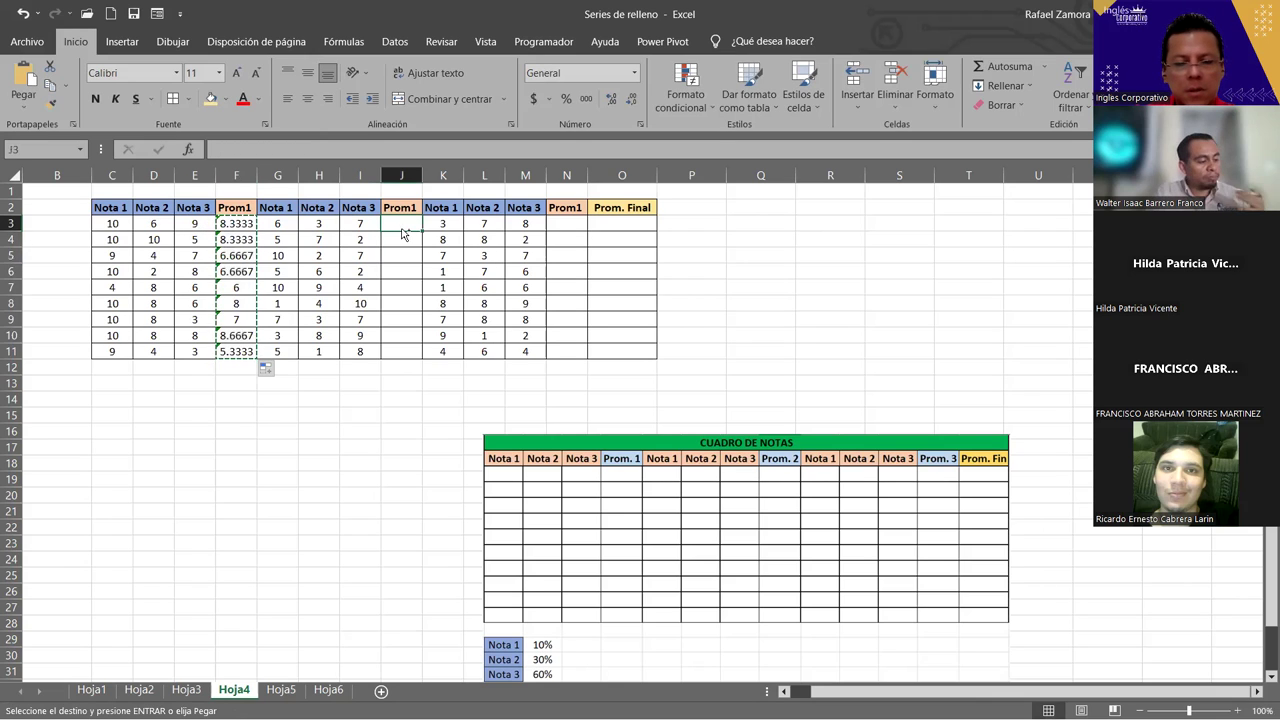
{"action": "key", "text": "ctrl+v"}
{"action": "left_click", "coordinate": [567, 224]}
{"action": "key", "text": "ctrl+v"}
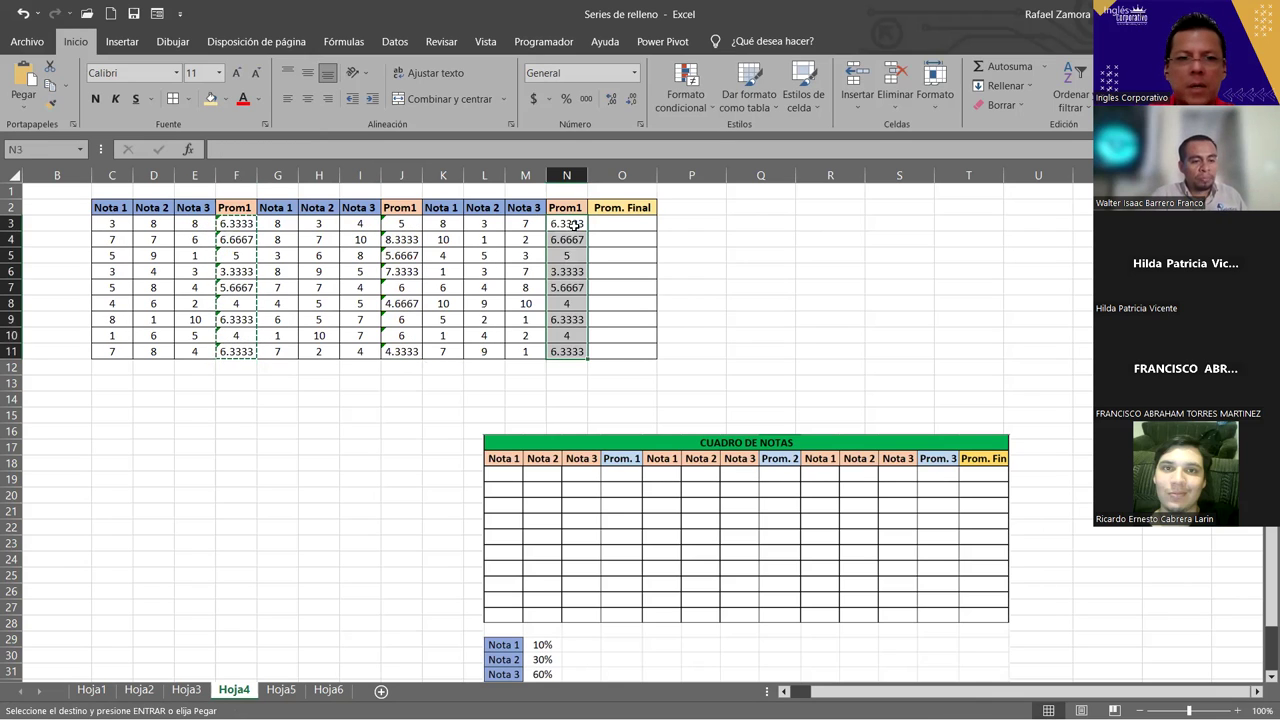
- Select the three Prom1 average columns F, J and N together
{"action": "left_click_drag", "start_coordinate": [236, 224], "coordinate": [237, 352]}
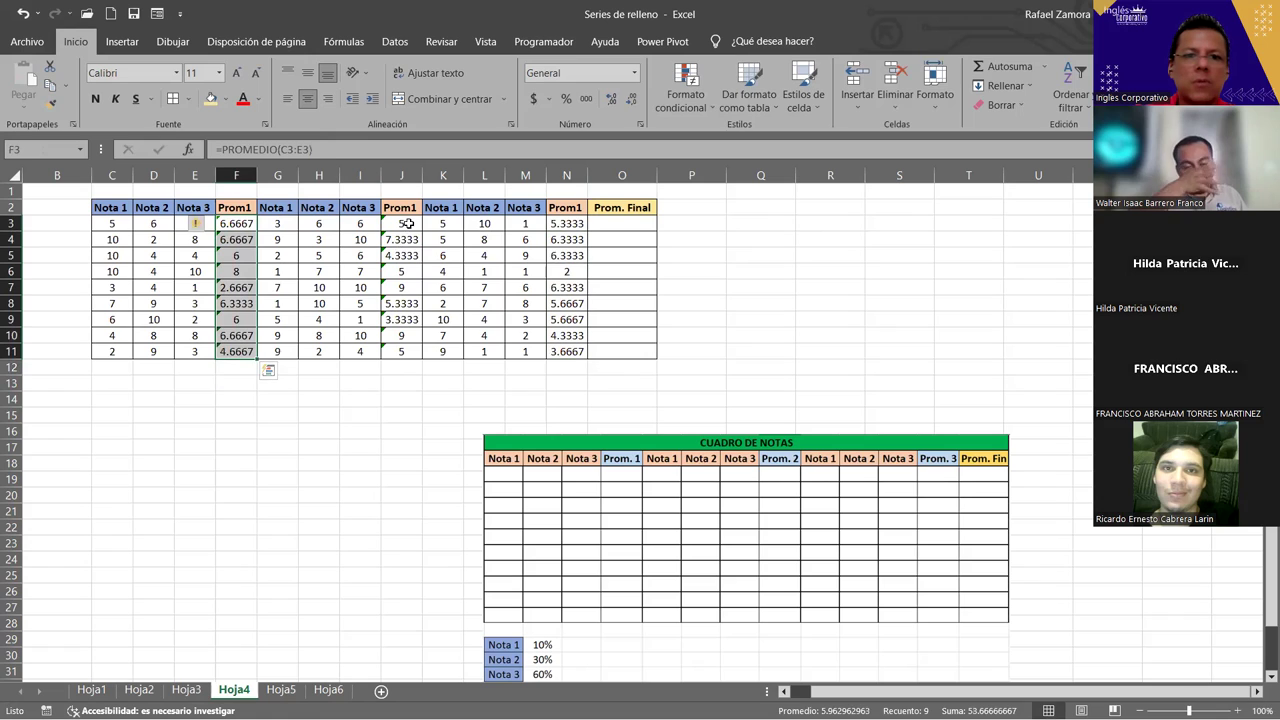
{"action": "left_click_drag", "start_coordinate": [402, 224], "coordinate": [404, 352]}
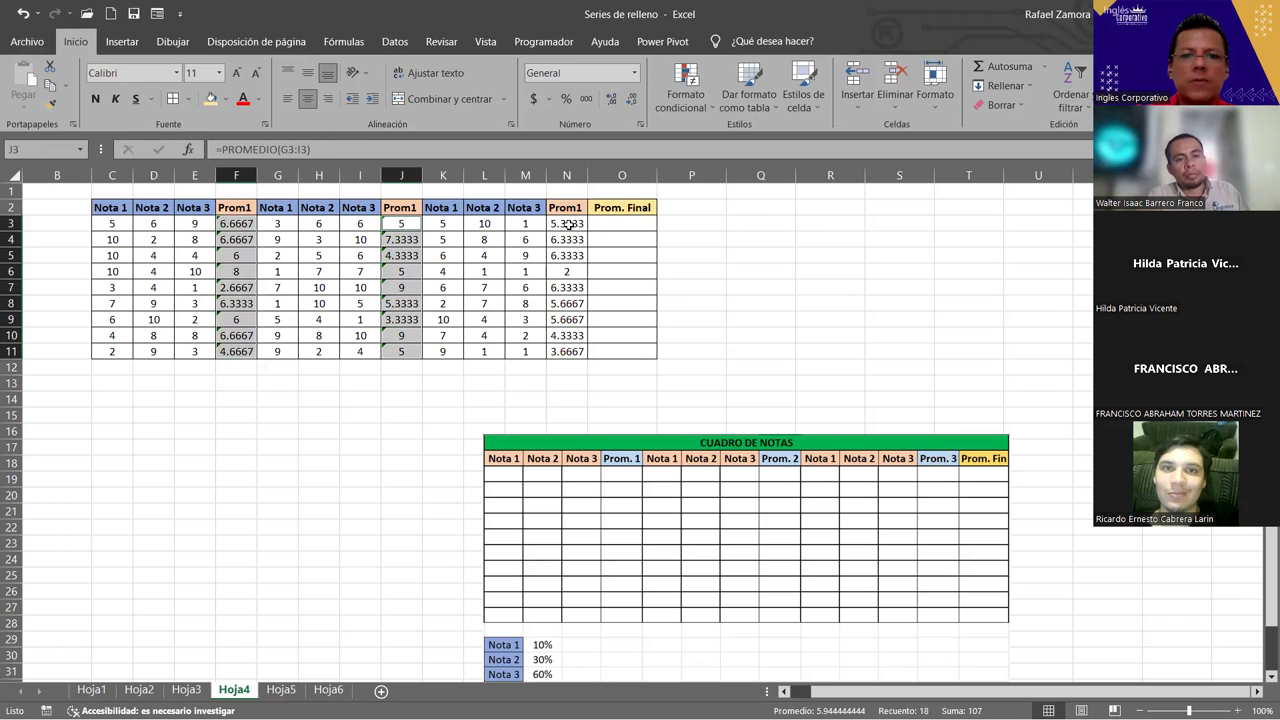
{"action": "left_click_drag", "start_coordinate": [567, 224], "coordinate": [553, 352]}
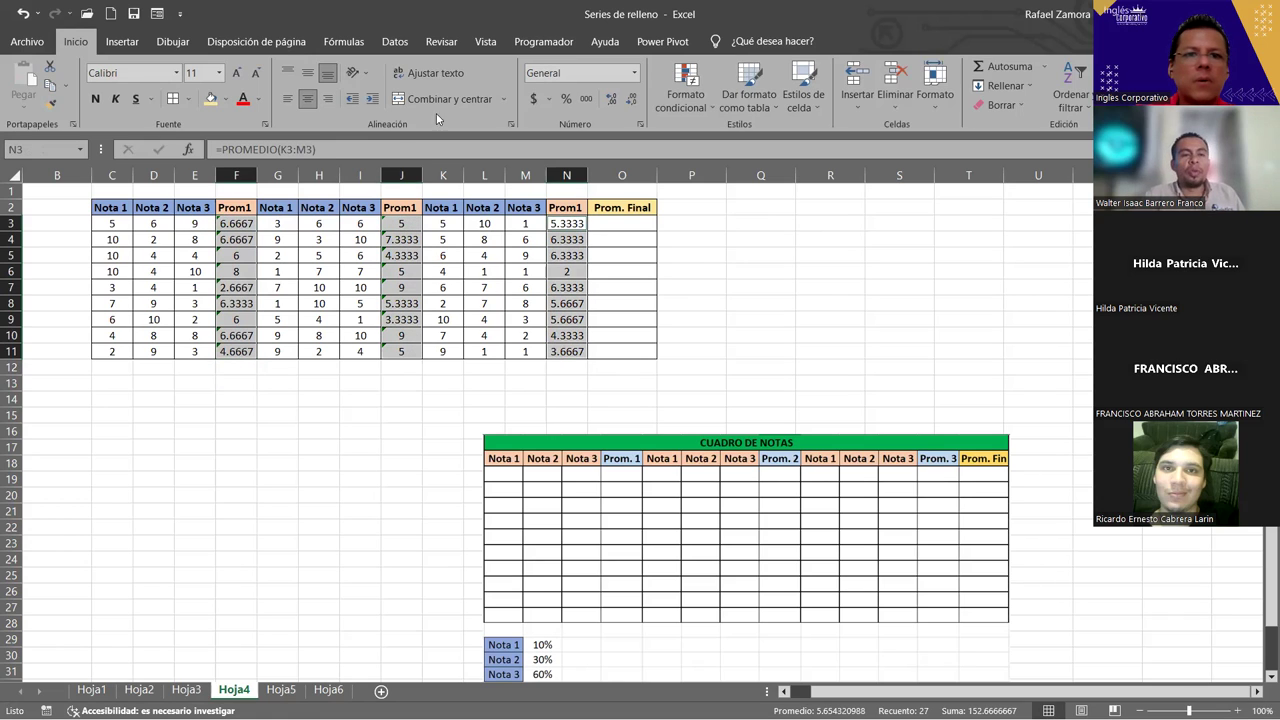
- Reduce the Prom1 averages in F, J and N to one decimal, e.g. 6.7
{"action": "left_click", "coordinate": [632, 100]}
{"action": "left_click", "coordinate": [632, 100]}
{"action": "left_click", "coordinate": [632, 100]}
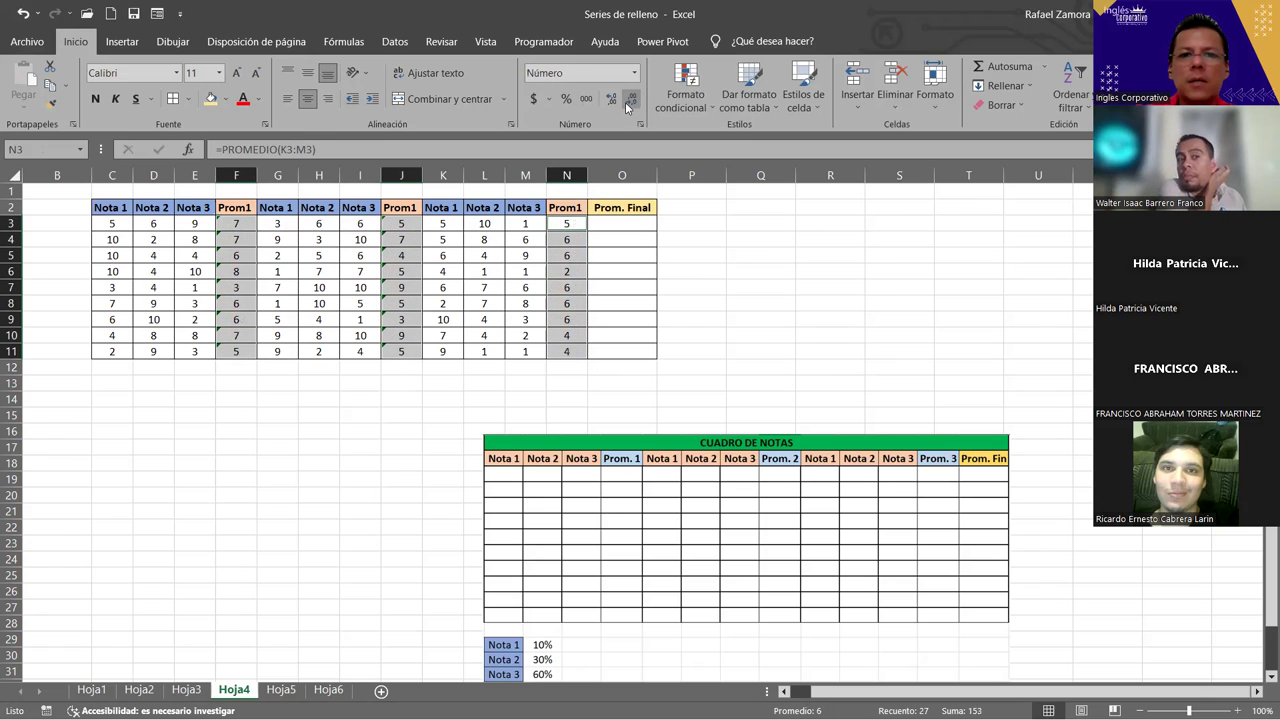
{"action": "left_click", "coordinate": [731, 285]}
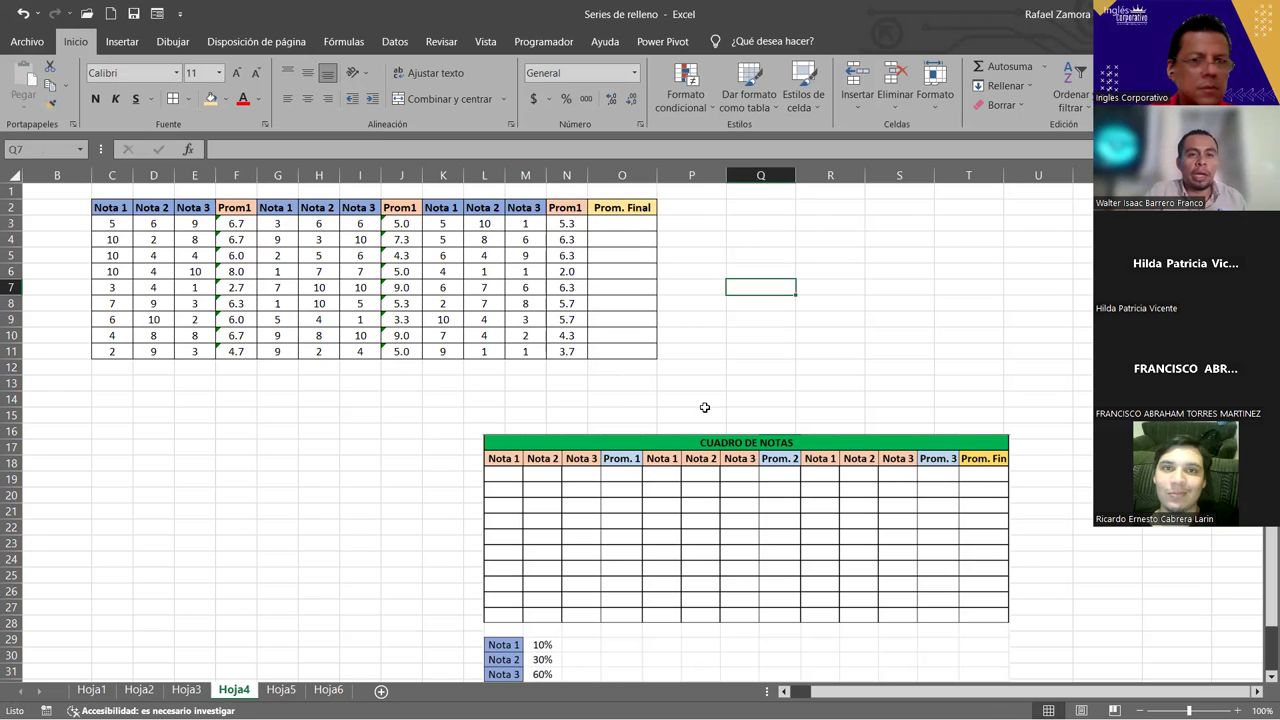
{"action": "left_click", "coordinate": [232, 238]}
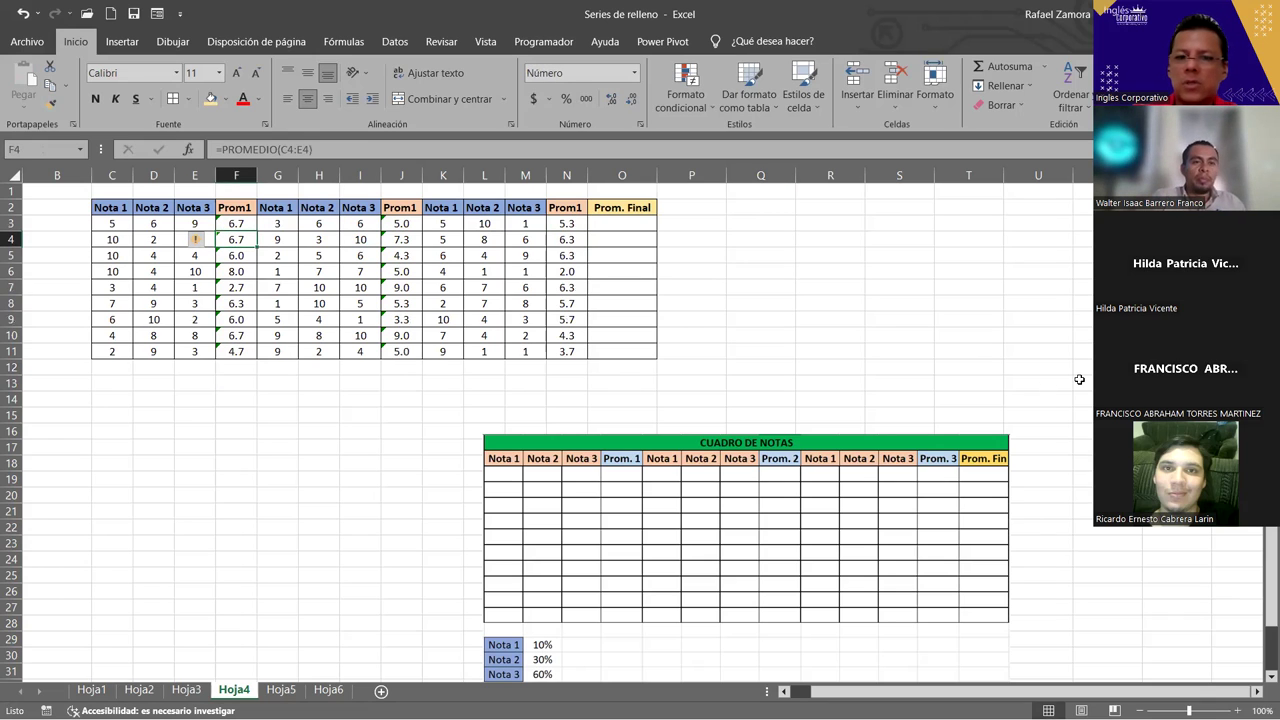
{"action": "left_click", "coordinate": [858, 347]}
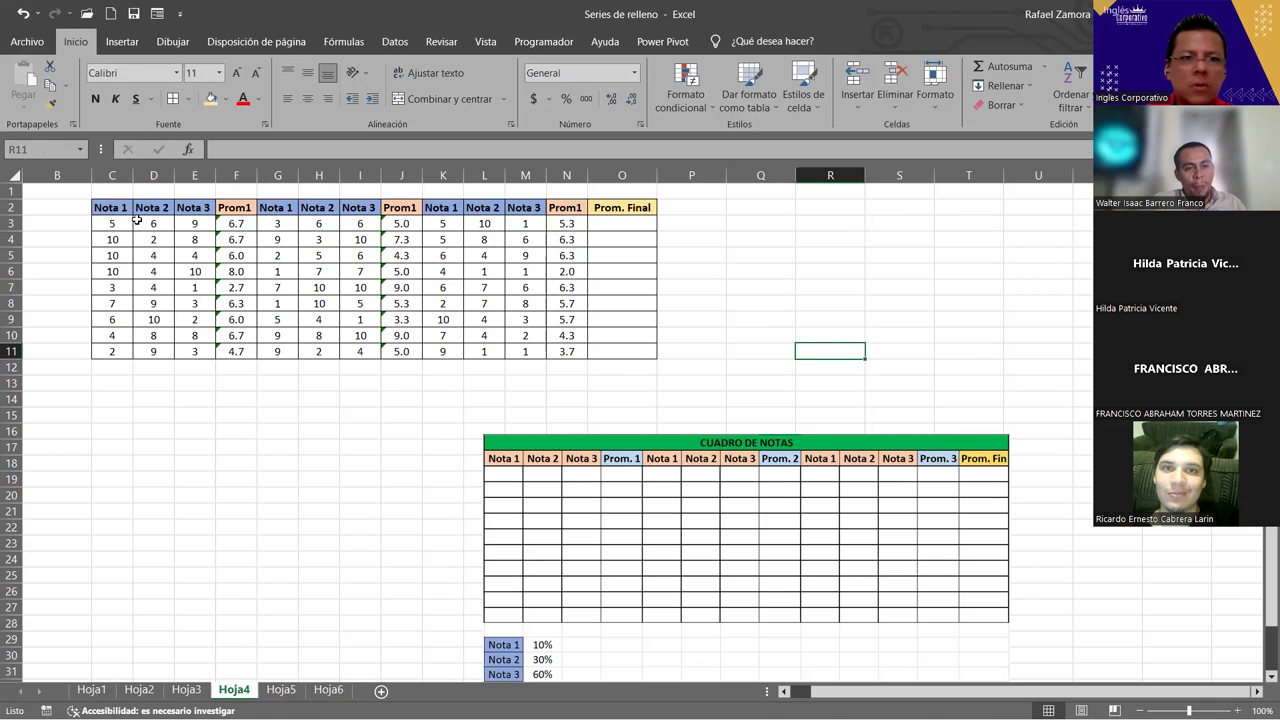
- Paste the C3:E11 Nota scores back onto themselves as fixed values
{"action": "left_click_drag", "start_coordinate": [112, 224], "coordinate": [205, 360]}
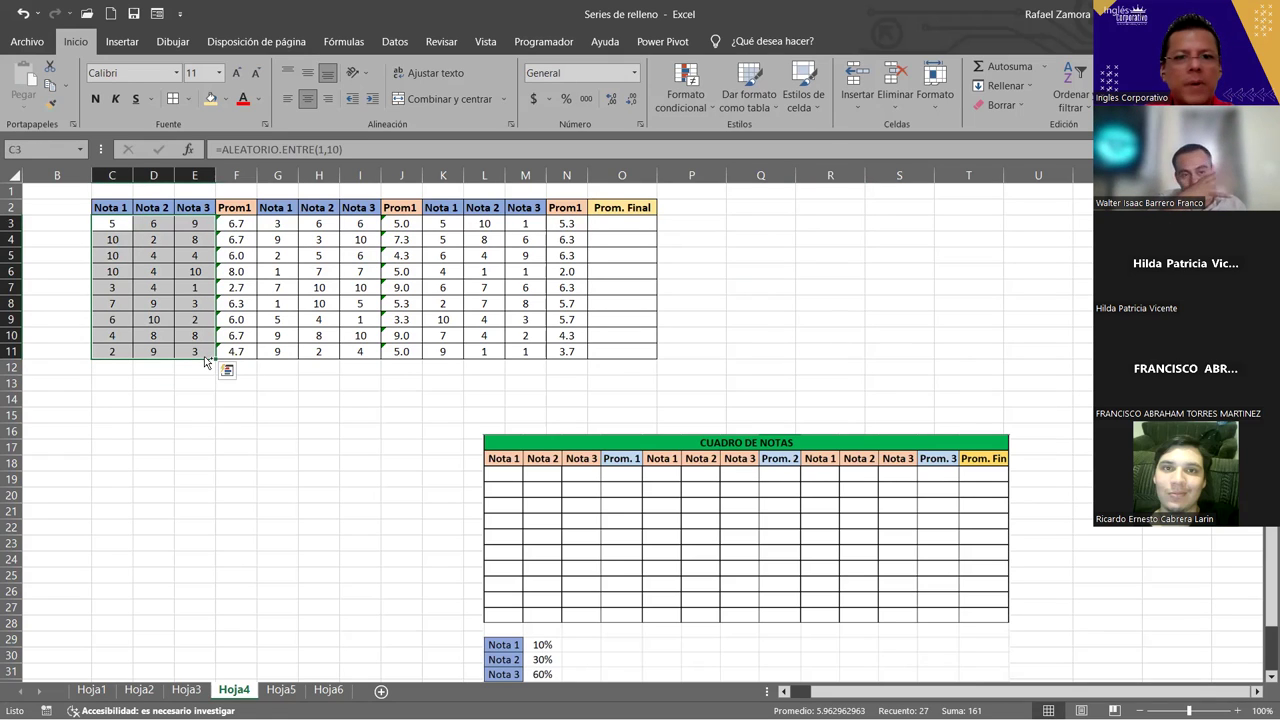
{"action": "left_click", "coordinate": [484, 431]}
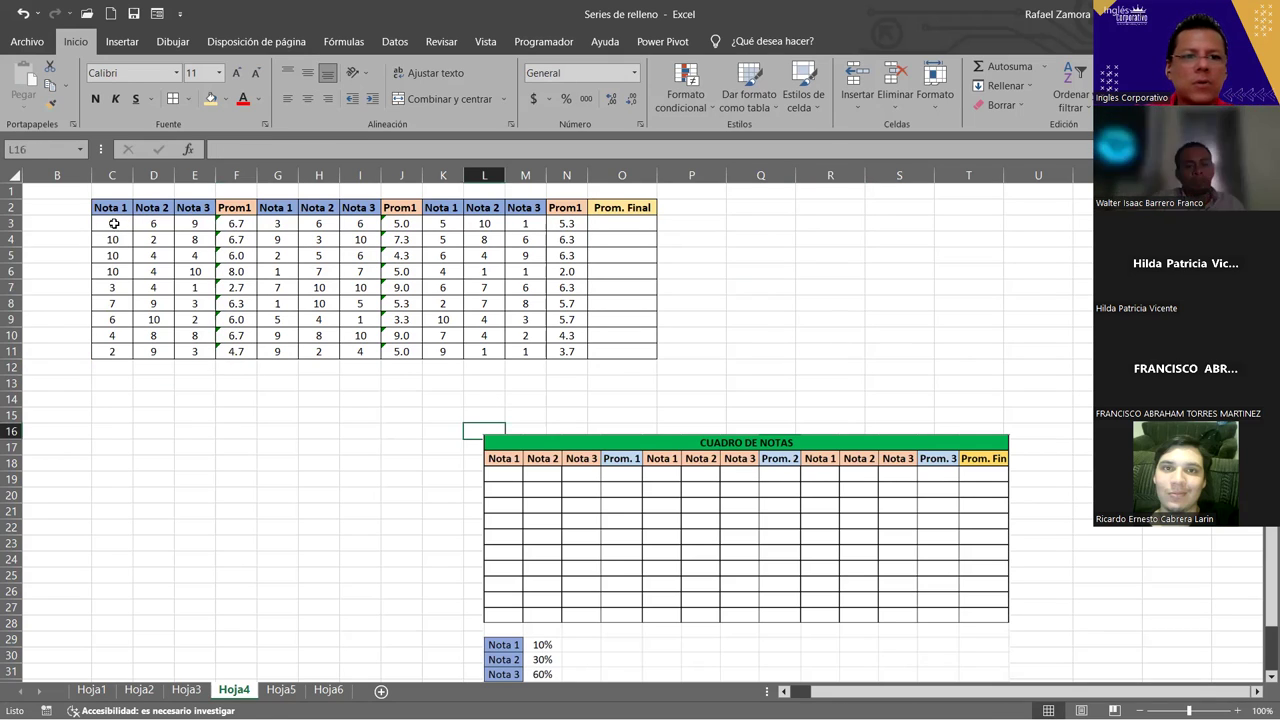
{"action": "left_click_drag", "start_coordinate": [113, 224], "coordinate": [196, 352]}
{"action": "key", "text": "ctrl+c"}
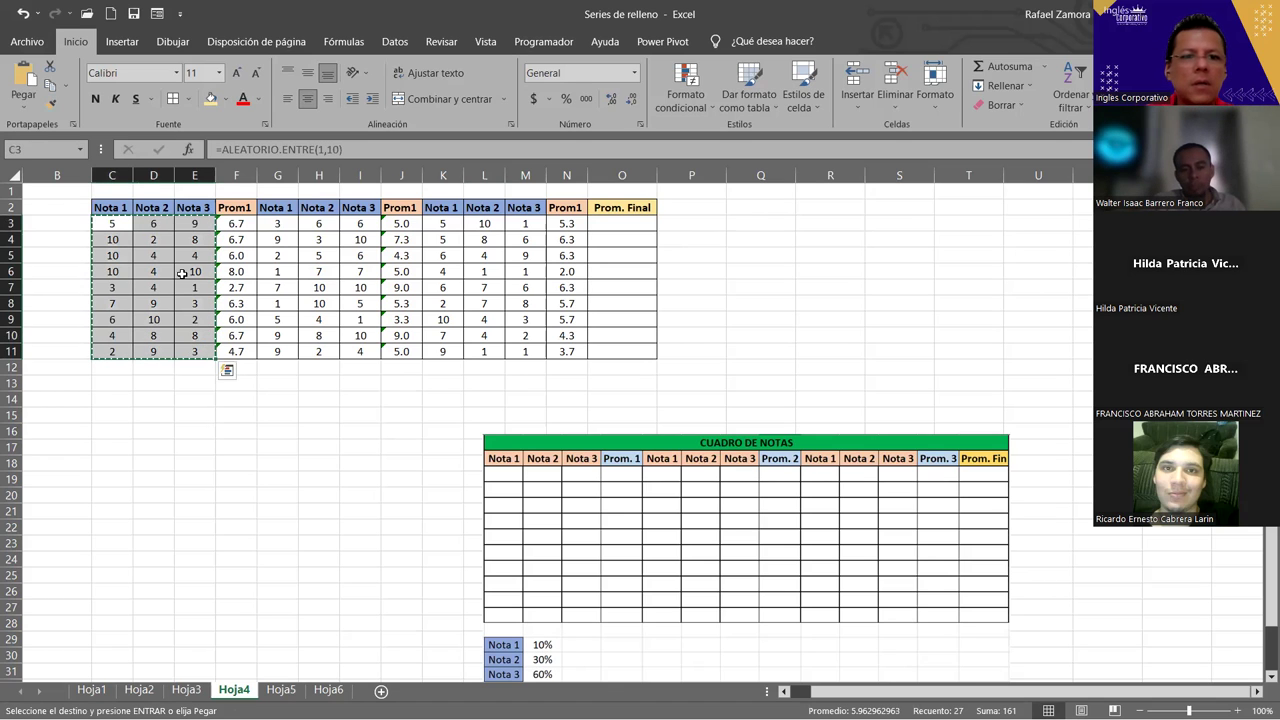
{"action": "right_click", "coordinate": [182, 273]}
{"action": "left_click", "coordinate": [244, 374]}
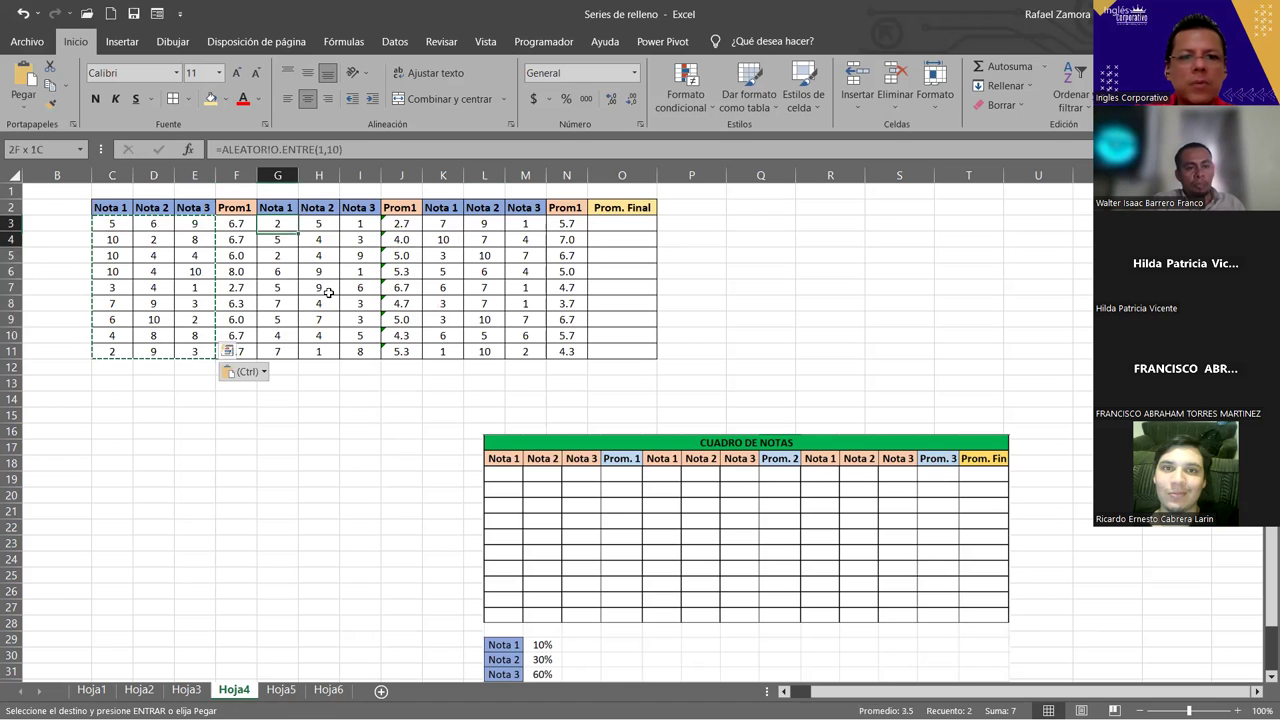
- Paste the G3:I11 Nota scores back as fixed values
{"action": "left_click_drag", "start_coordinate": [328, 292], "coordinate": [355, 352]}
{"action": "key", "text": "ctrl+c"}
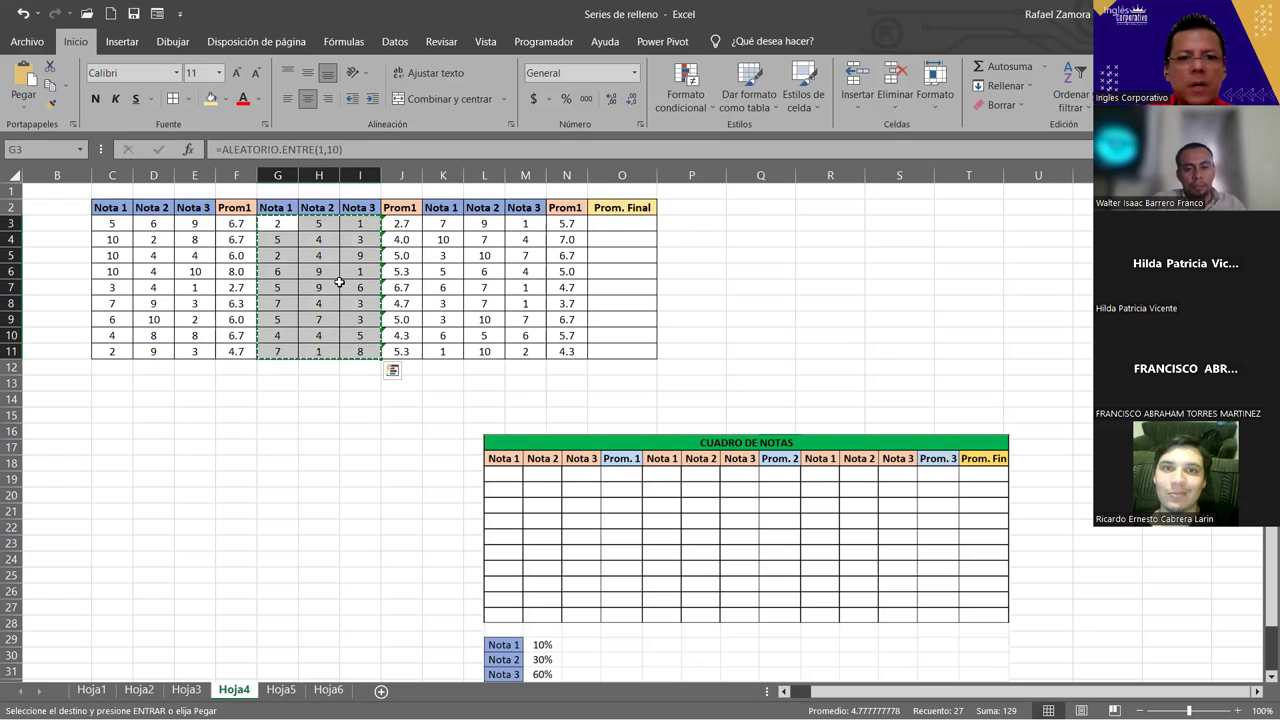
{"action": "right_click", "coordinate": [340, 283]}
{"action": "left_click", "coordinate": [394, 380]}
- Paste the K3:M11 Nota scores back as fixed values and end copy mode
{"action": "left_click_drag", "start_coordinate": [443, 224], "coordinate": [516, 351]}
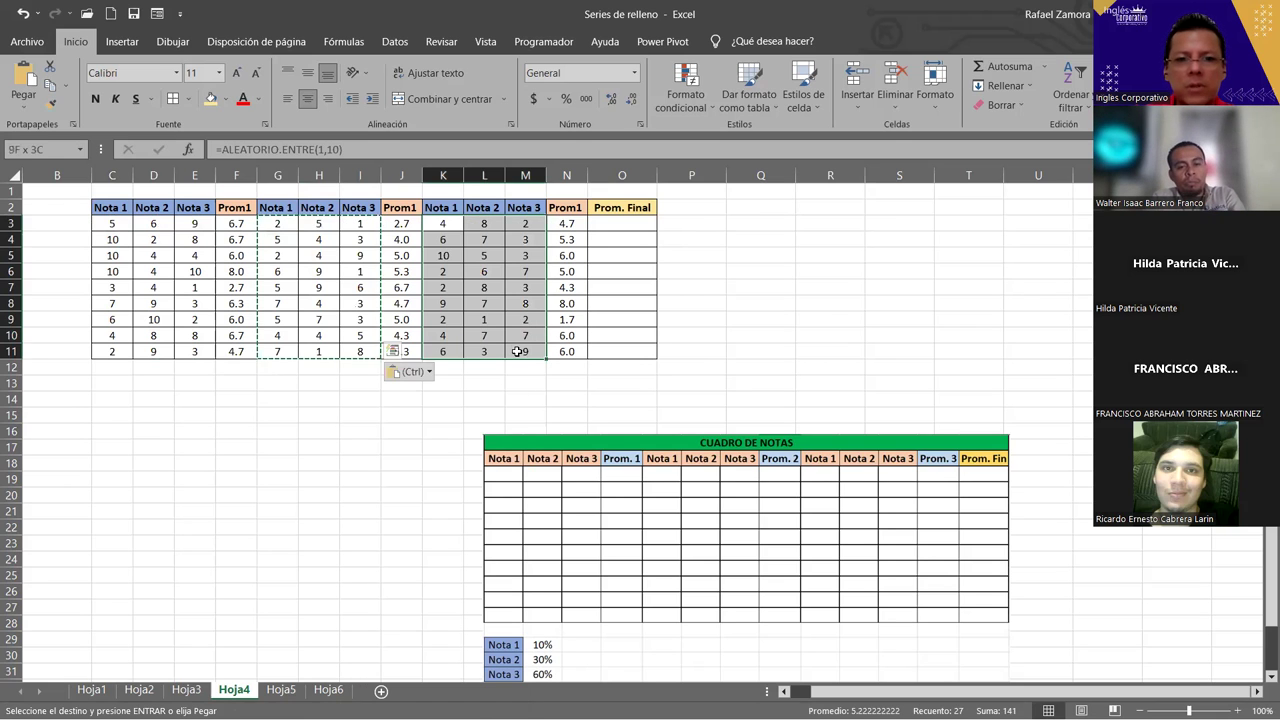
{"action": "key", "text": "ctrl+c"}
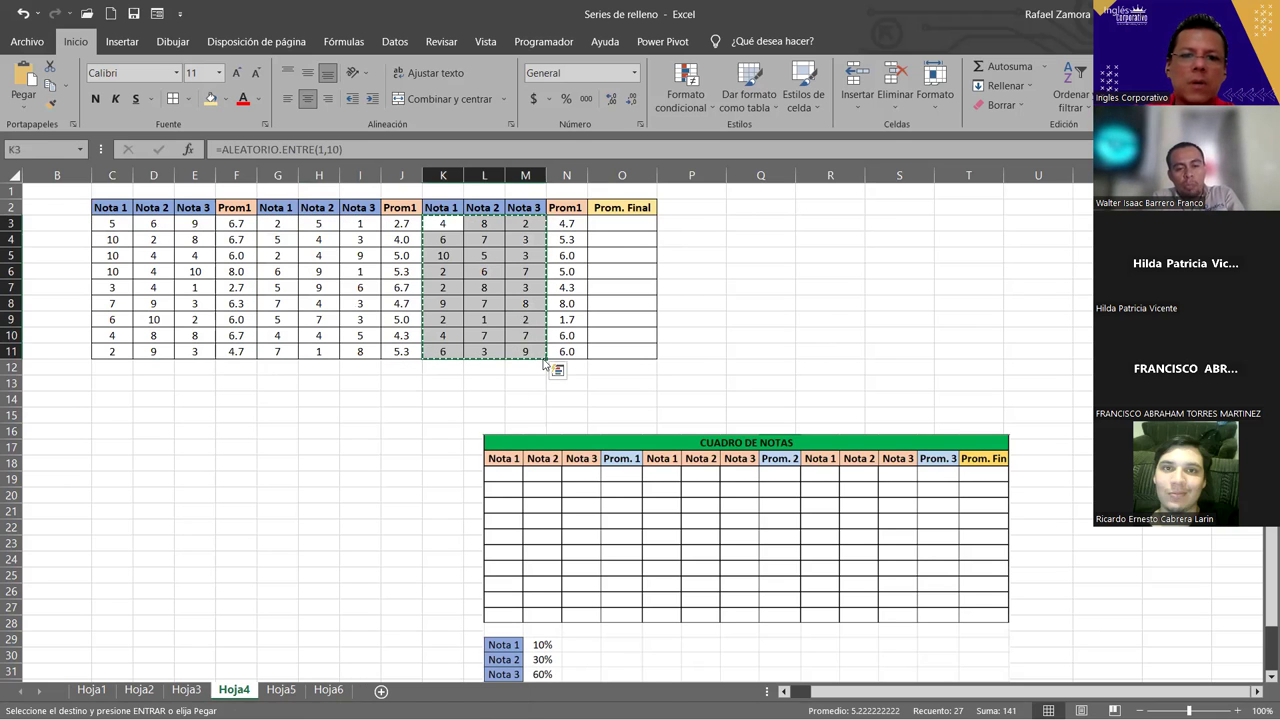
{"action": "right_click", "coordinate": [545, 366]}
{"action": "left_click", "coordinate": [545, 362]}
{"action": "left_click", "coordinate": [691, 316]}
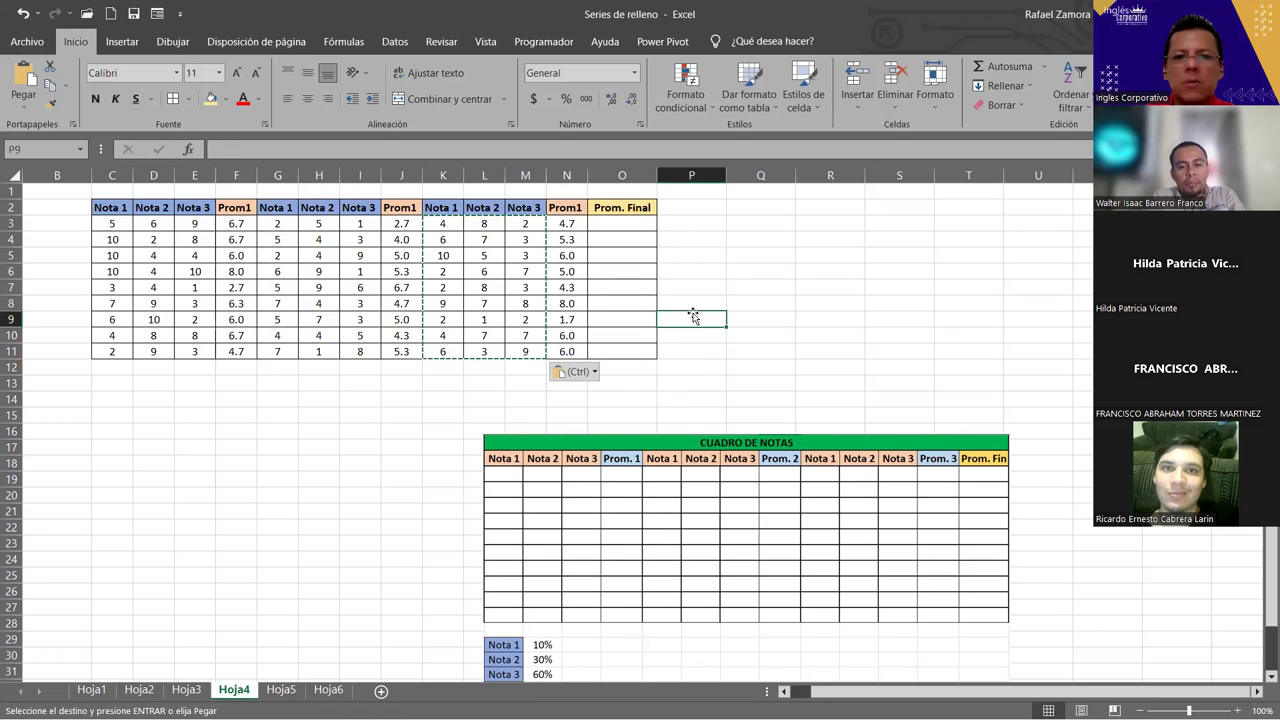
{"action": "key", "text": "Escape"}
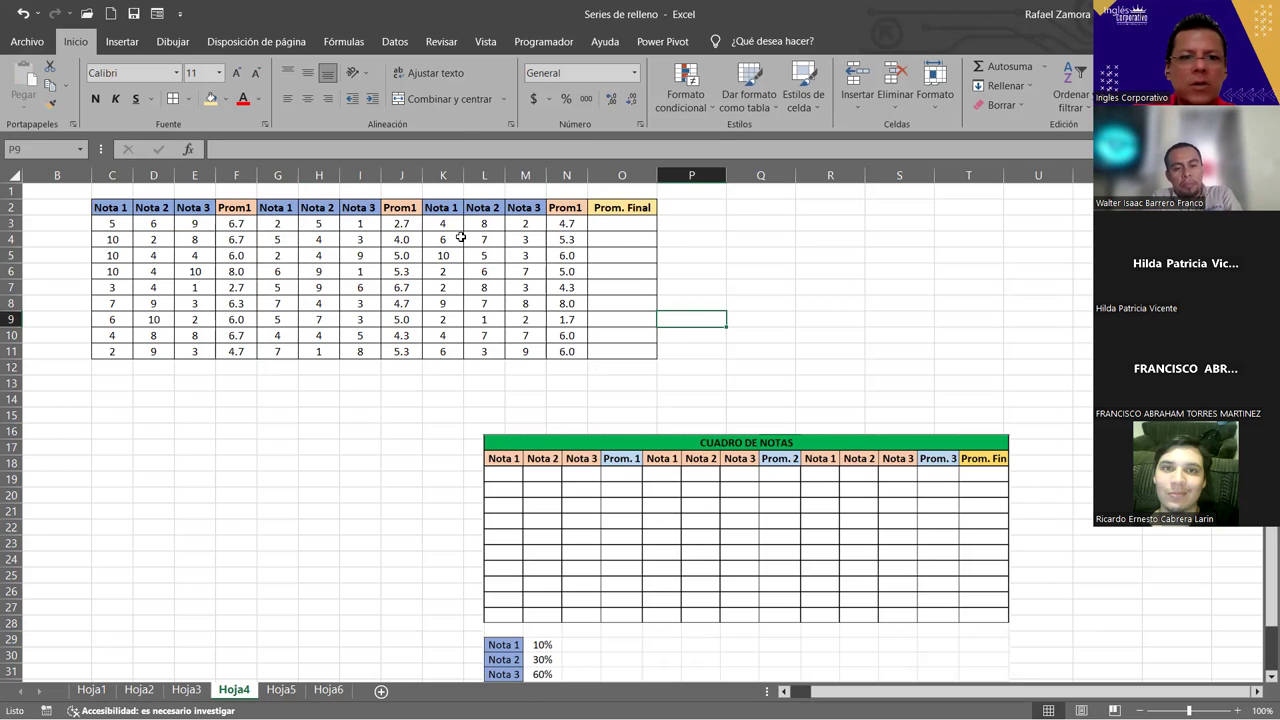
- Clear the contents of the three Prom1 average columns
{"action": "left_click_drag", "start_coordinate": [236, 223], "coordinate": [240, 383]}
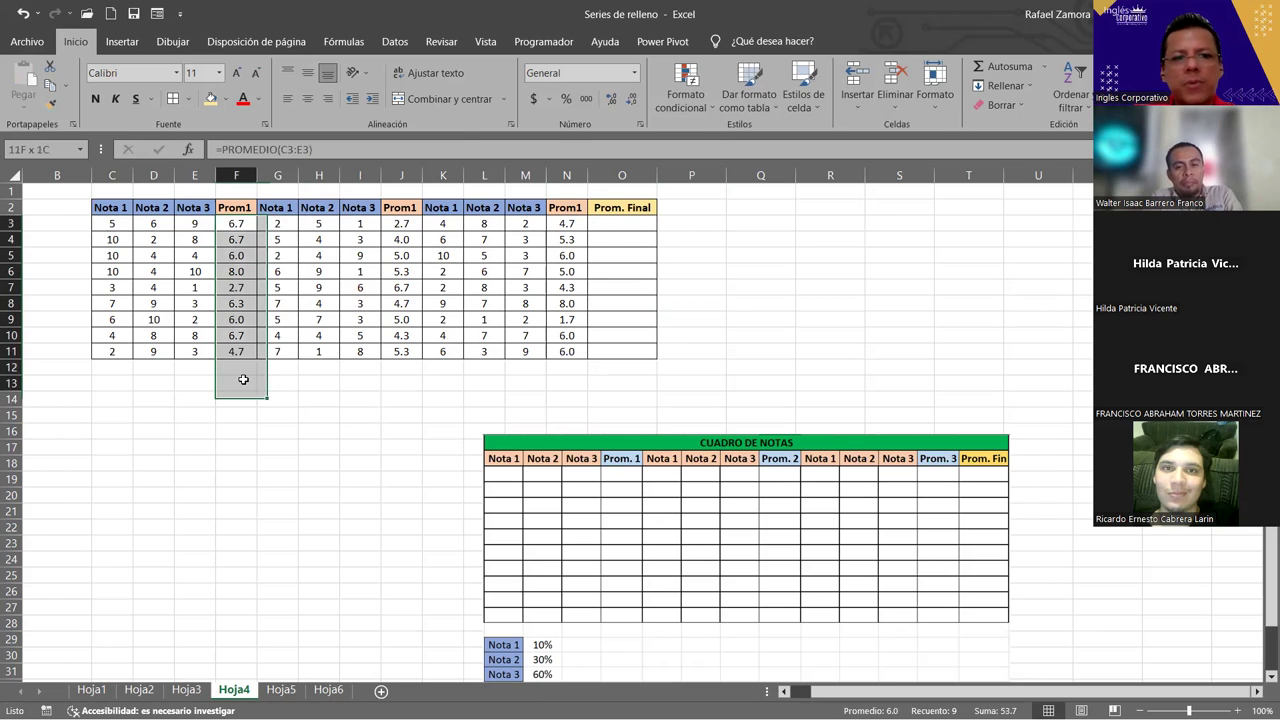
{"action": "key", "text": "Delete"}
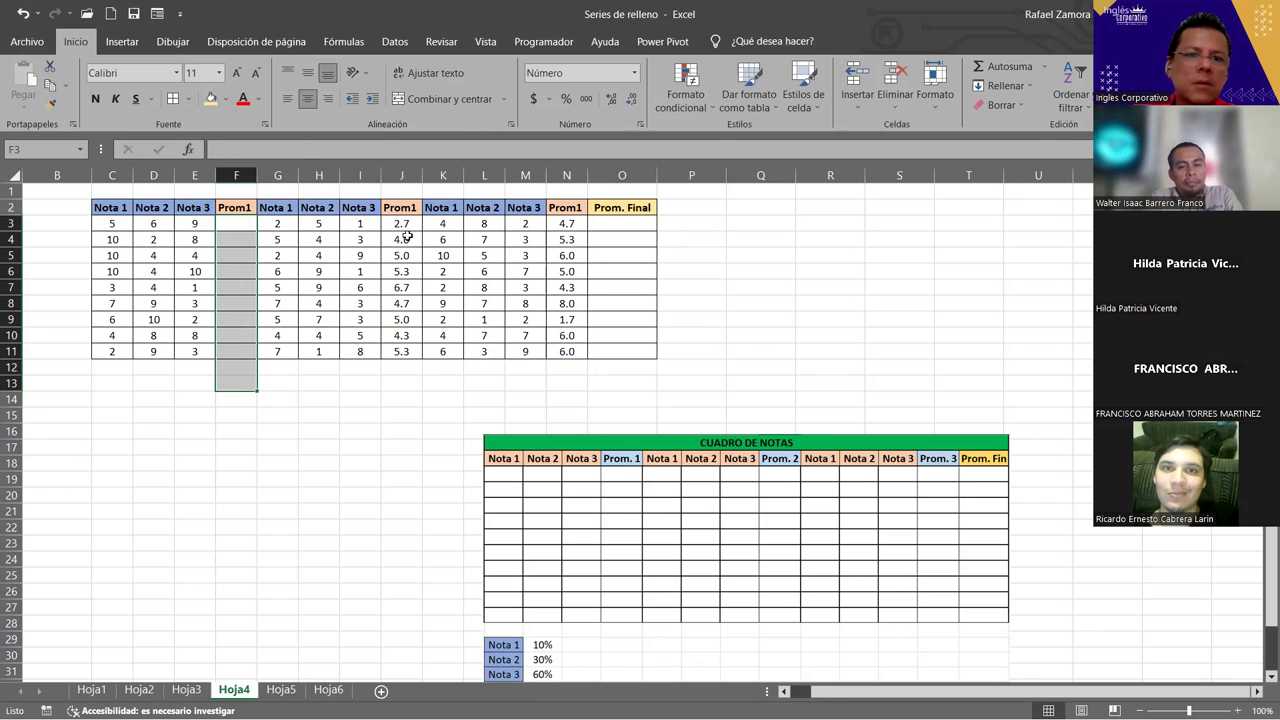
{"action": "left_click_drag", "start_coordinate": [402, 224], "coordinate": [402, 383]}
{"action": "key", "text": "Delete"}
{"action": "left_click_drag", "start_coordinate": [566, 223], "coordinate": [572, 364]}
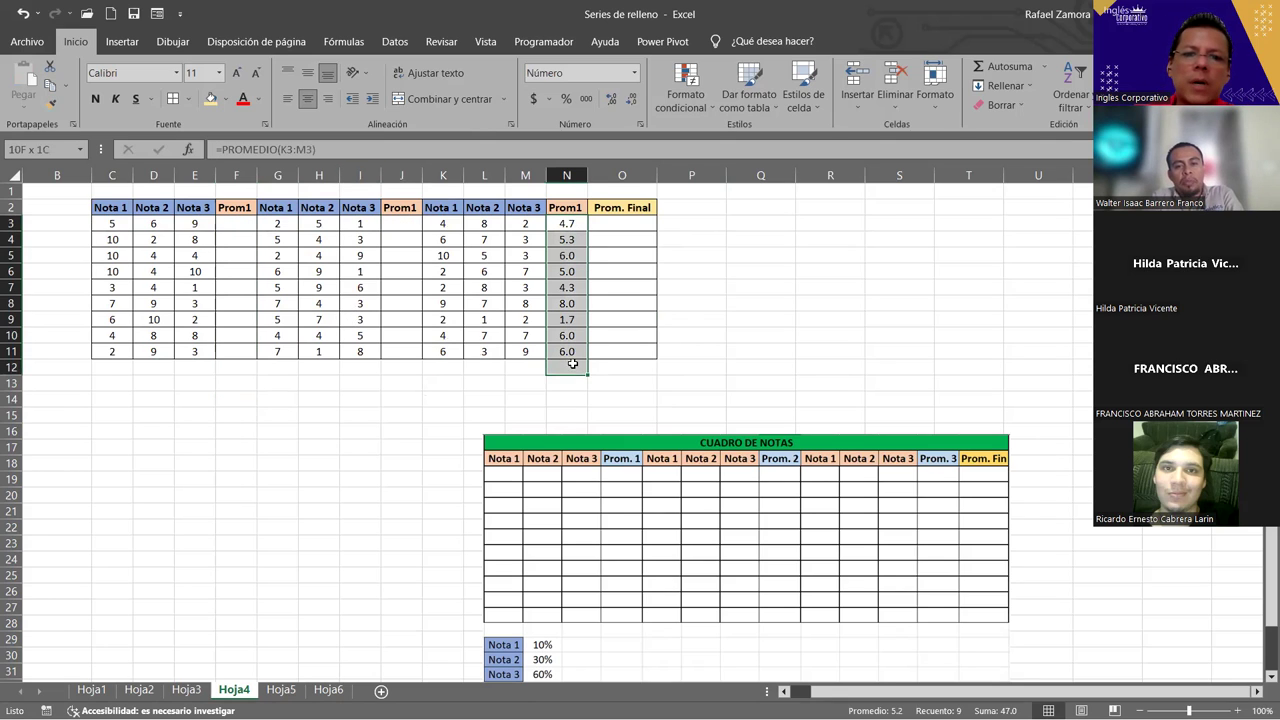
{"action": "key", "text": "Delete"}
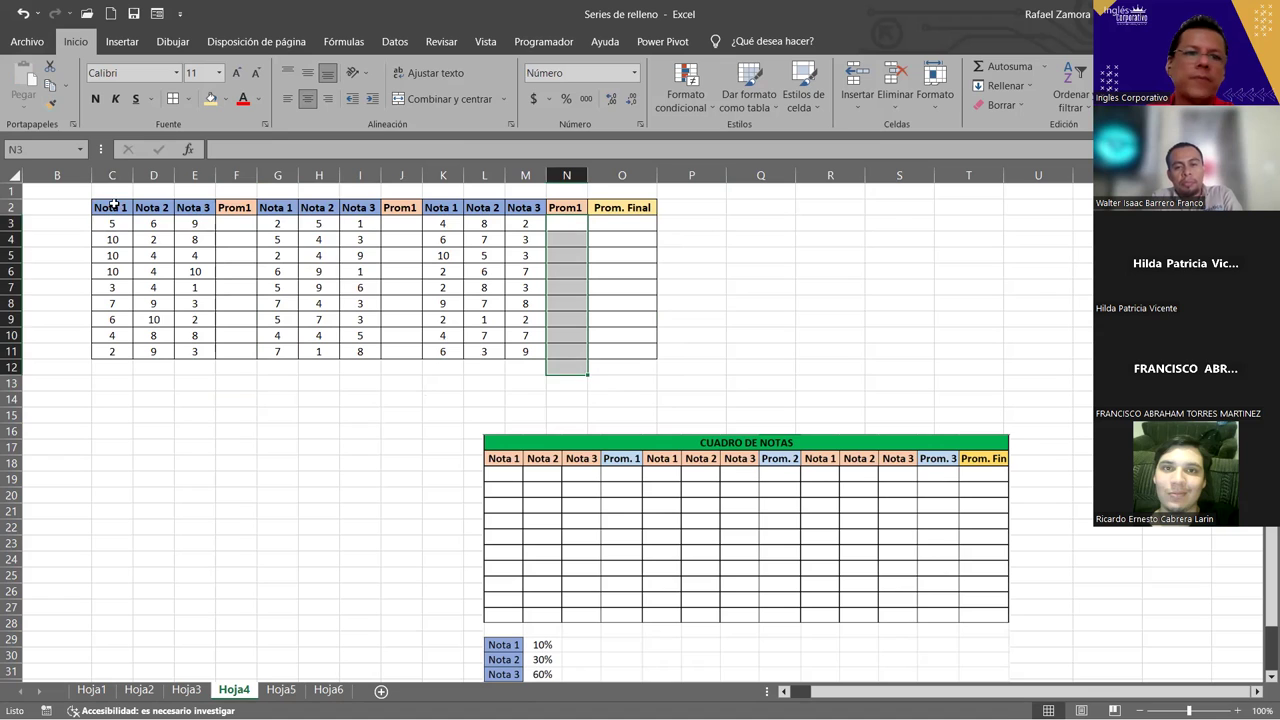
- Move the CUADRO DE NOTAS picture up and paste the Nota 1–3 headers transposed into C14:C16
{"action": "left_click_drag", "start_coordinate": [113, 204], "coordinate": [233, 205]}
{"action": "left_click_drag", "start_coordinate": [527, 678], "coordinate": [599, 493]}
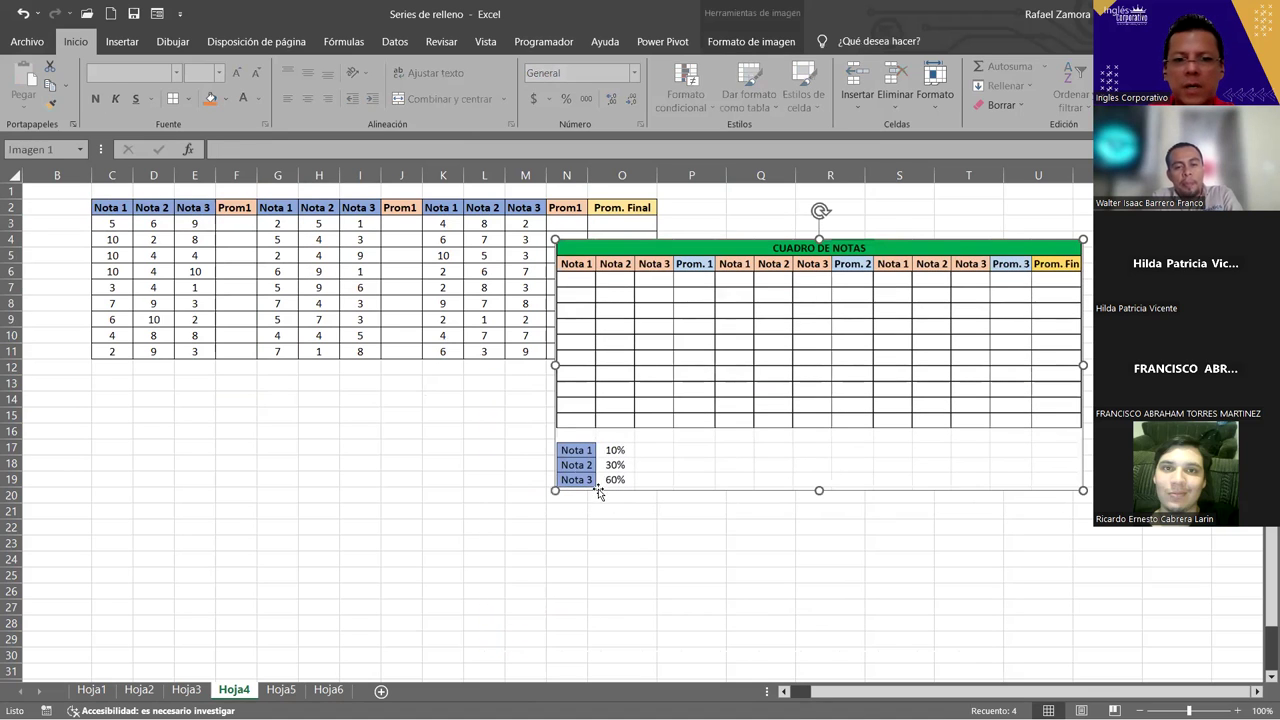
{"action": "left_click_drag", "start_coordinate": [104, 207], "coordinate": [190, 207]}
{"action": "key", "text": "ctrl+c"}
{"action": "left_click", "coordinate": [125, 400]}
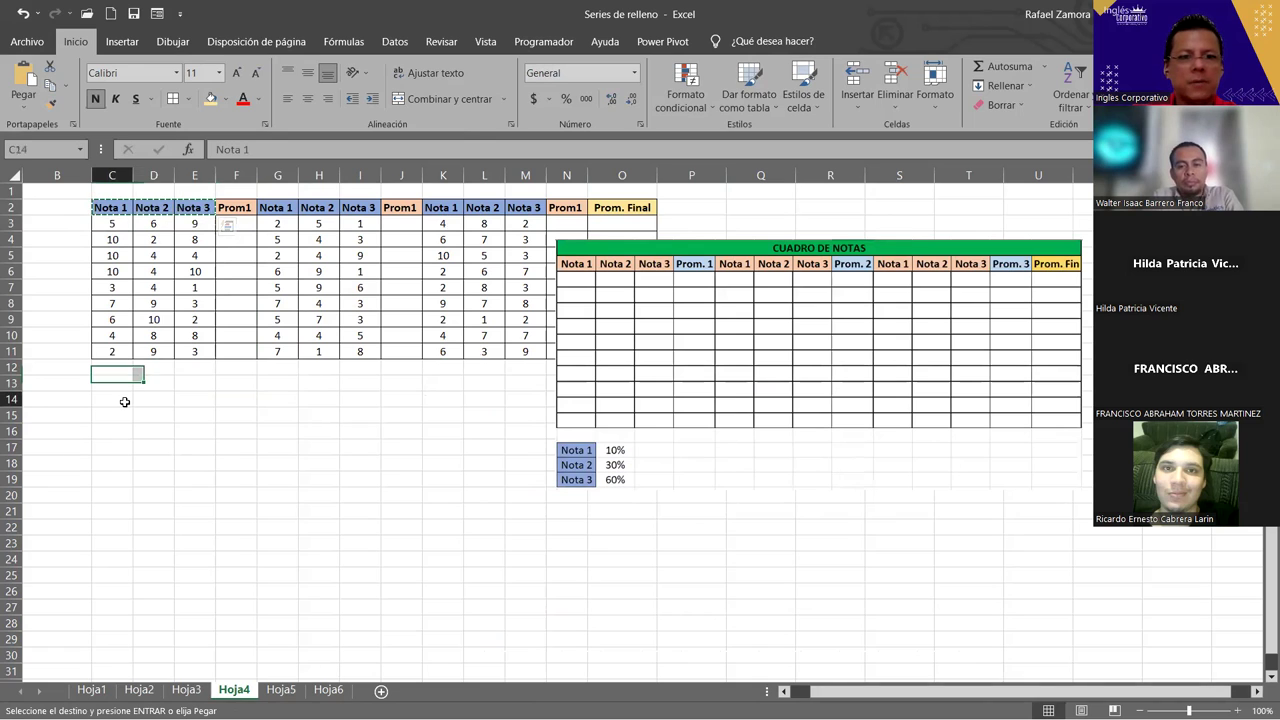
{"action": "right_click", "coordinate": [125, 400]}
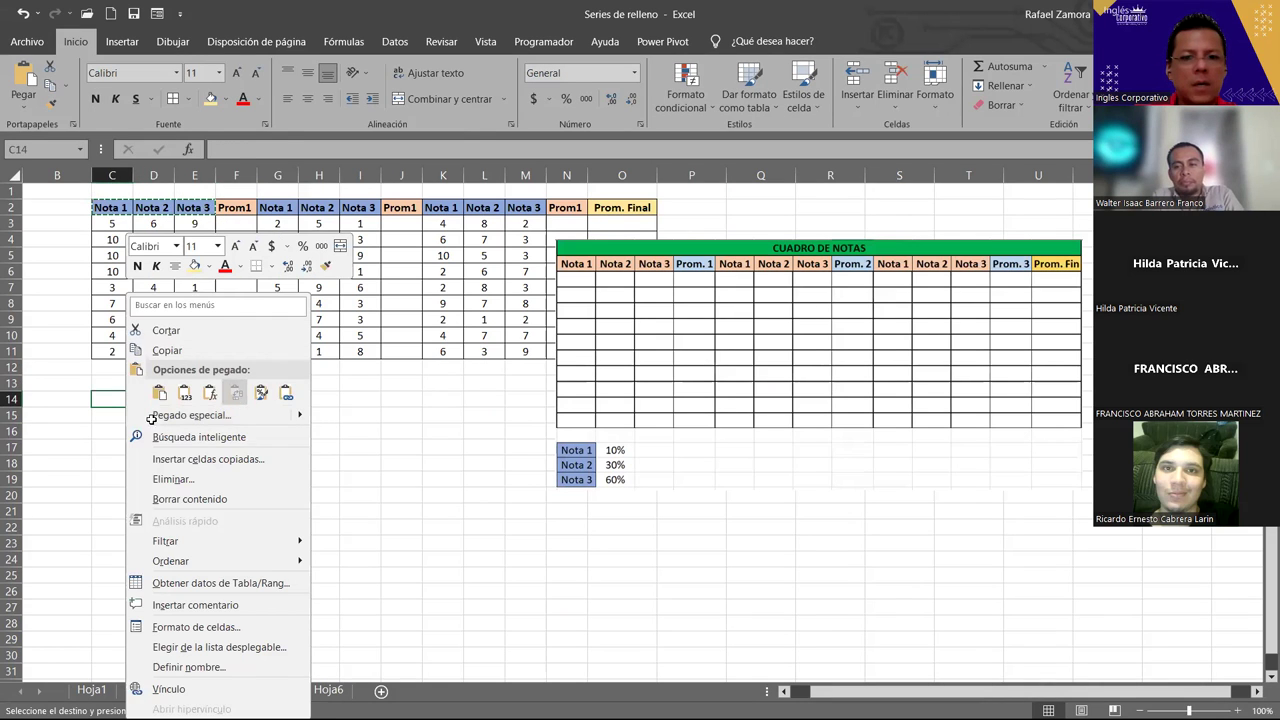
{"action": "left_click", "coordinate": [236, 393]}
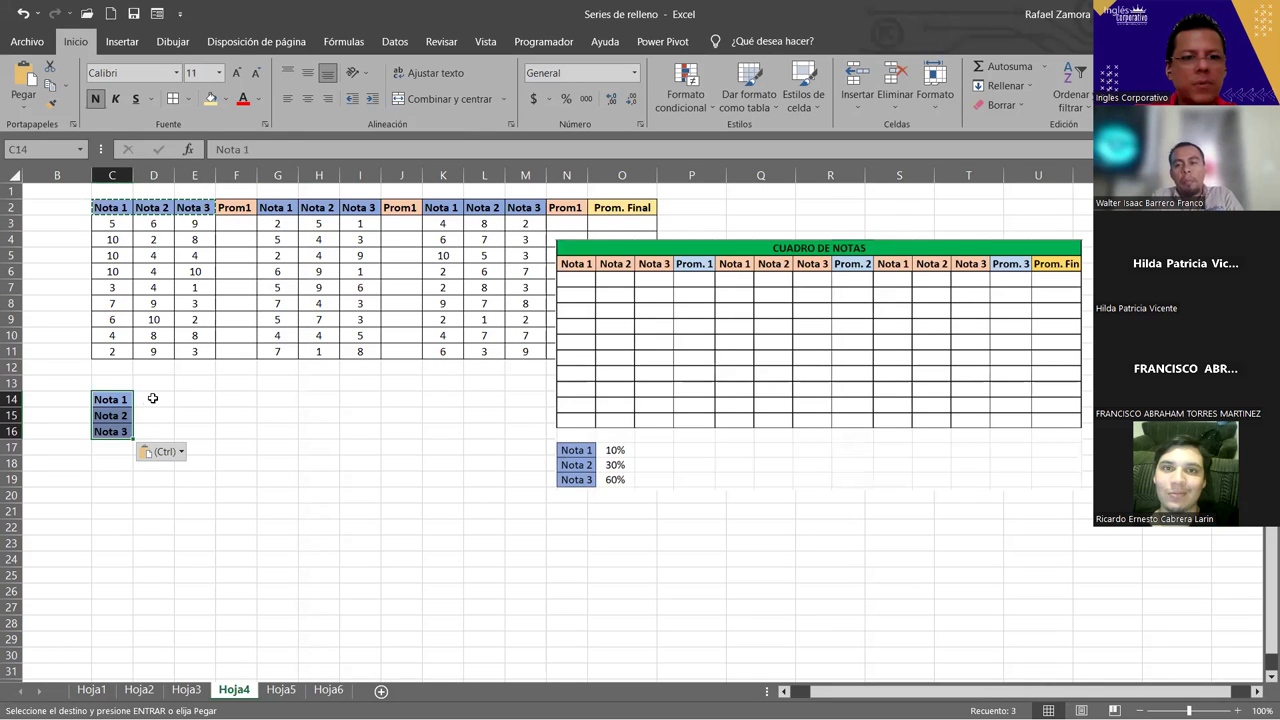
- Format D14:D16 as Porcentaje and enter the weights 10%, 30% and 60%
{"action": "left_click", "coordinate": [565, 100]}
{"action": "left_click", "coordinate": [146, 399]}
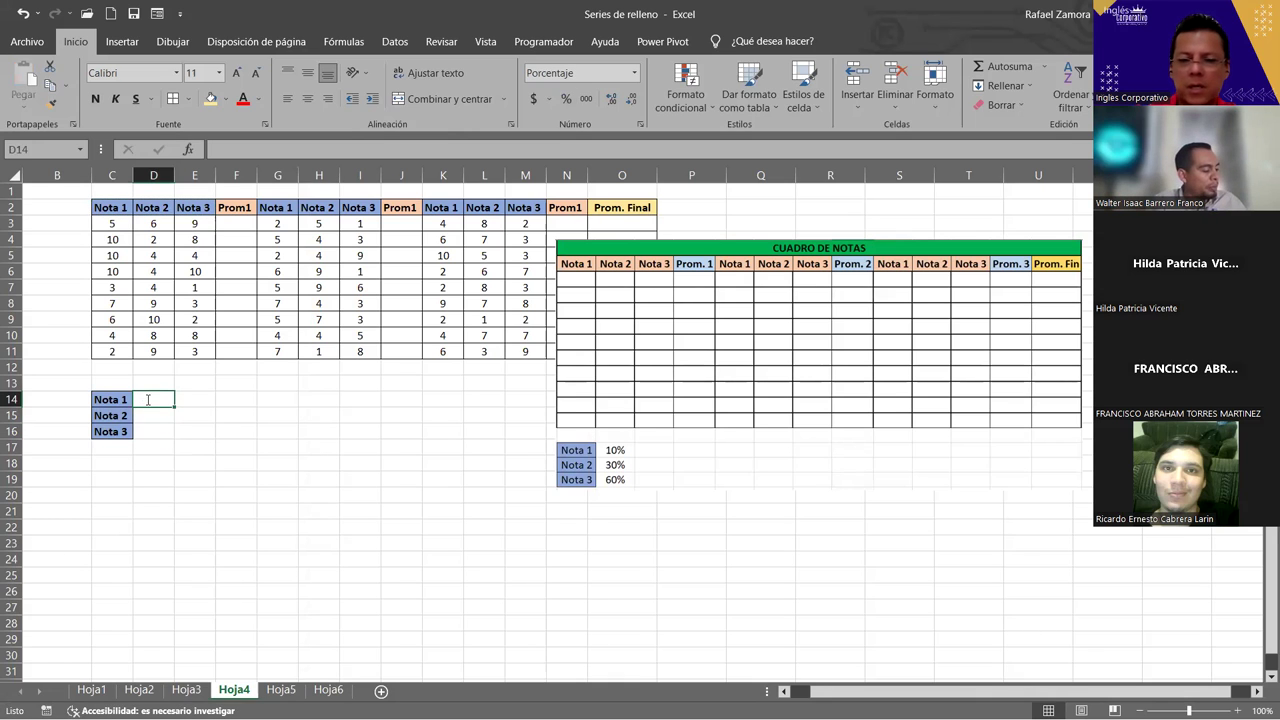
{"action": "type", "text": "10"}
{"action": "key", "text": "Return"}
{"action": "type", "text": "30"}
{"action": "key", "text": "Return"}
{"action": "type", "text": "60"}
{"action": "key", "text": "Return"}
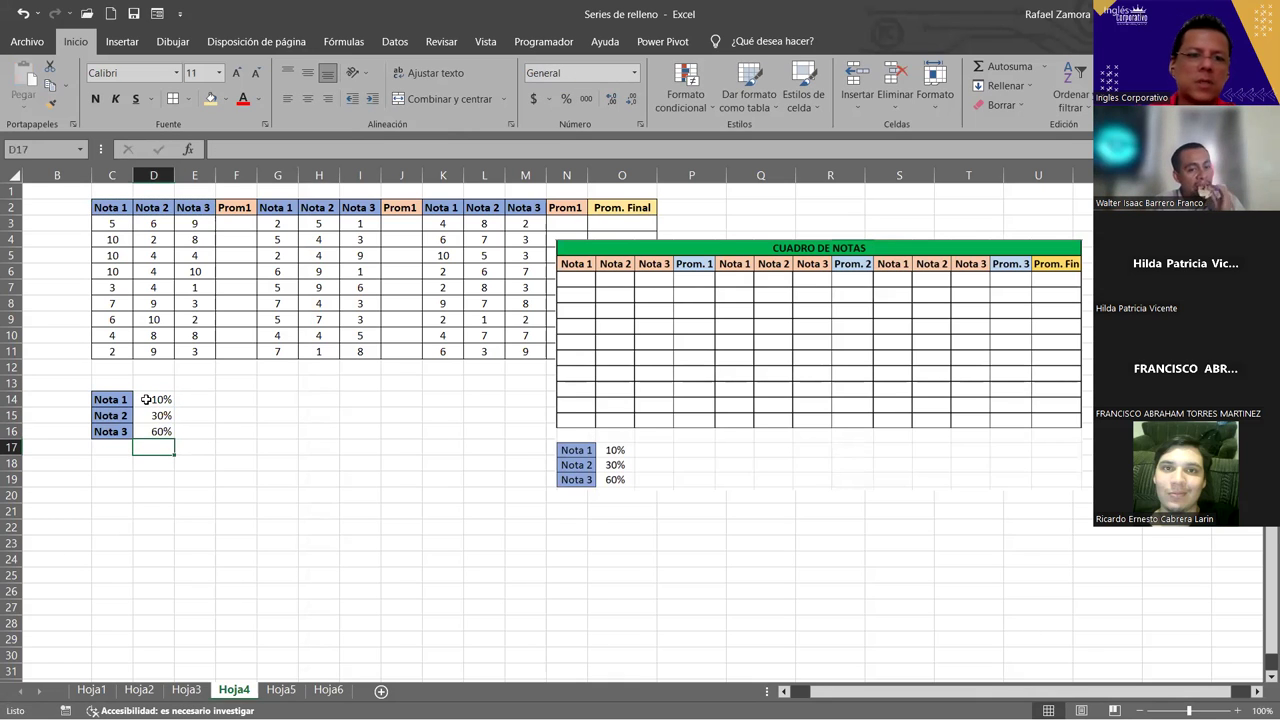
- Delete the CUADRO DE NOTAS picture from the sheet
{"action": "left_click_drag", "start_coordinate": [830, 362], "coordinate": [727, 436]}
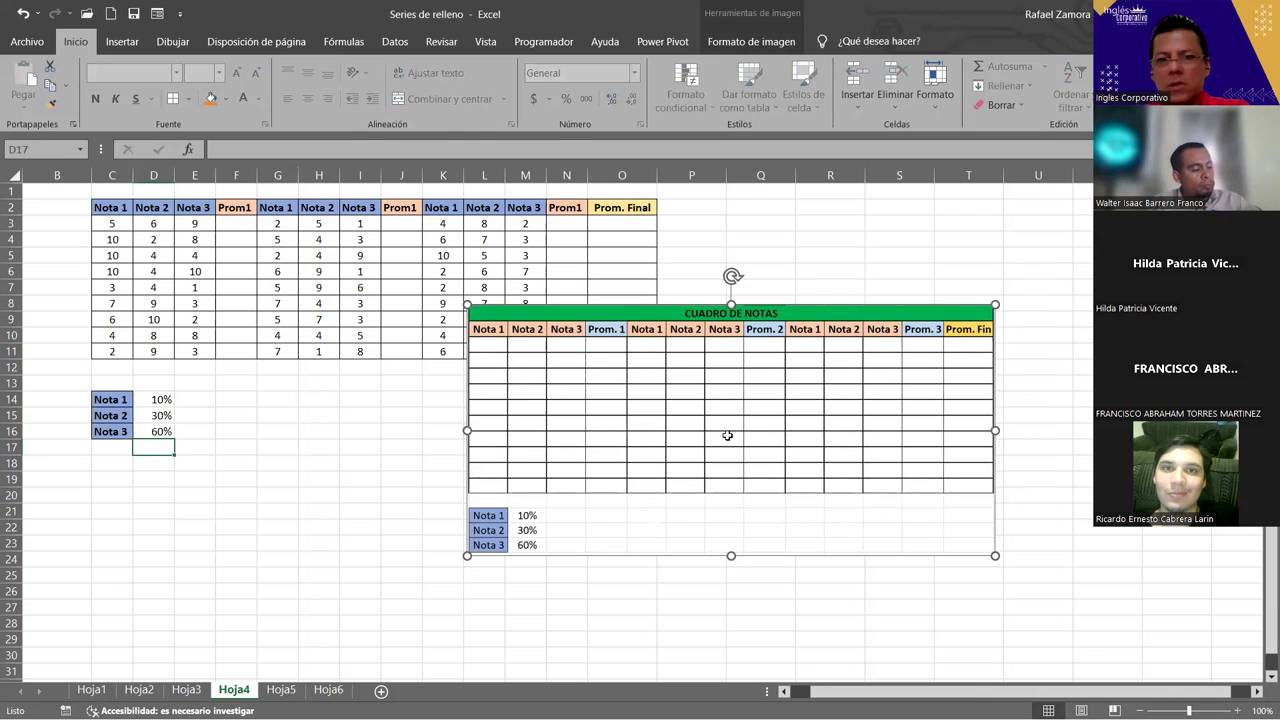
{"action": "key", "text": "Delete"}
{"action": "scroll", "coordinate": [592, 513], "scroll_direction": "up", "scroll_amount": 2}
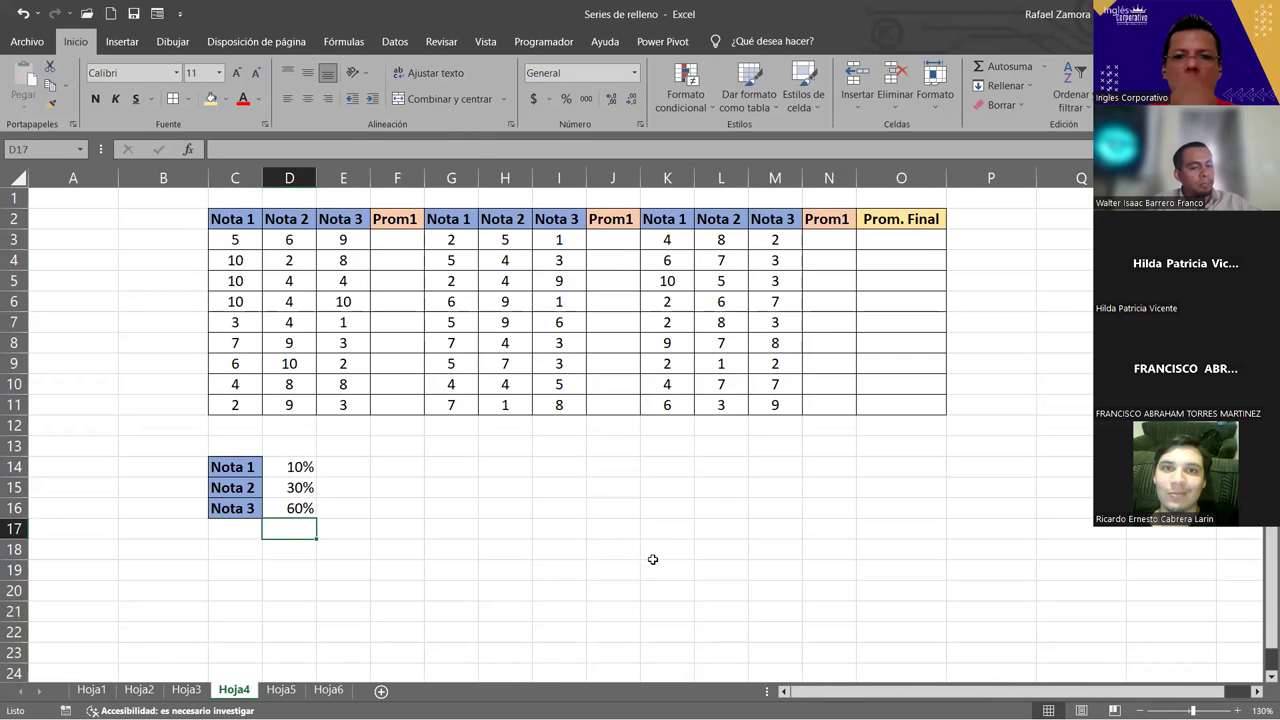
- Change the J2 and N2 headers from Prom1 to Prom2 and Prom3
{"action": "left_click_drag", "start_coordinate": [300, 467], "coordinate": [300, 510]}
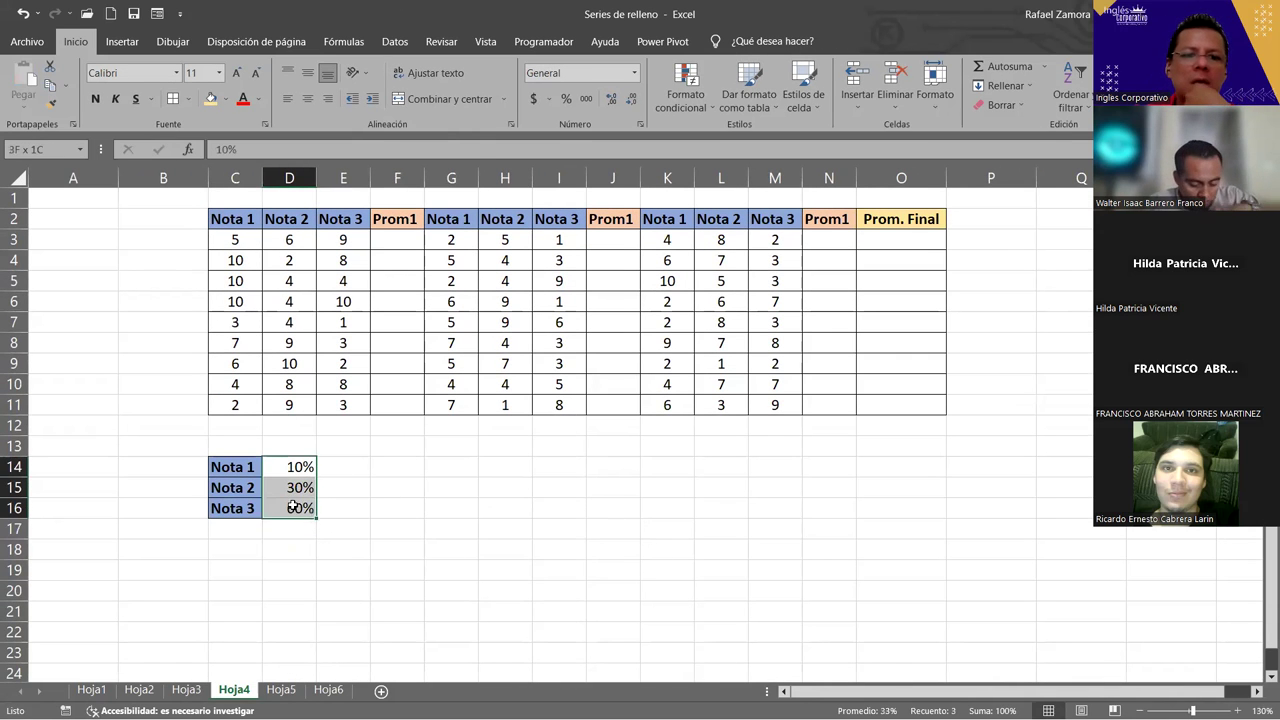
{"action": "left_click", "coordinate": [960, 505]}
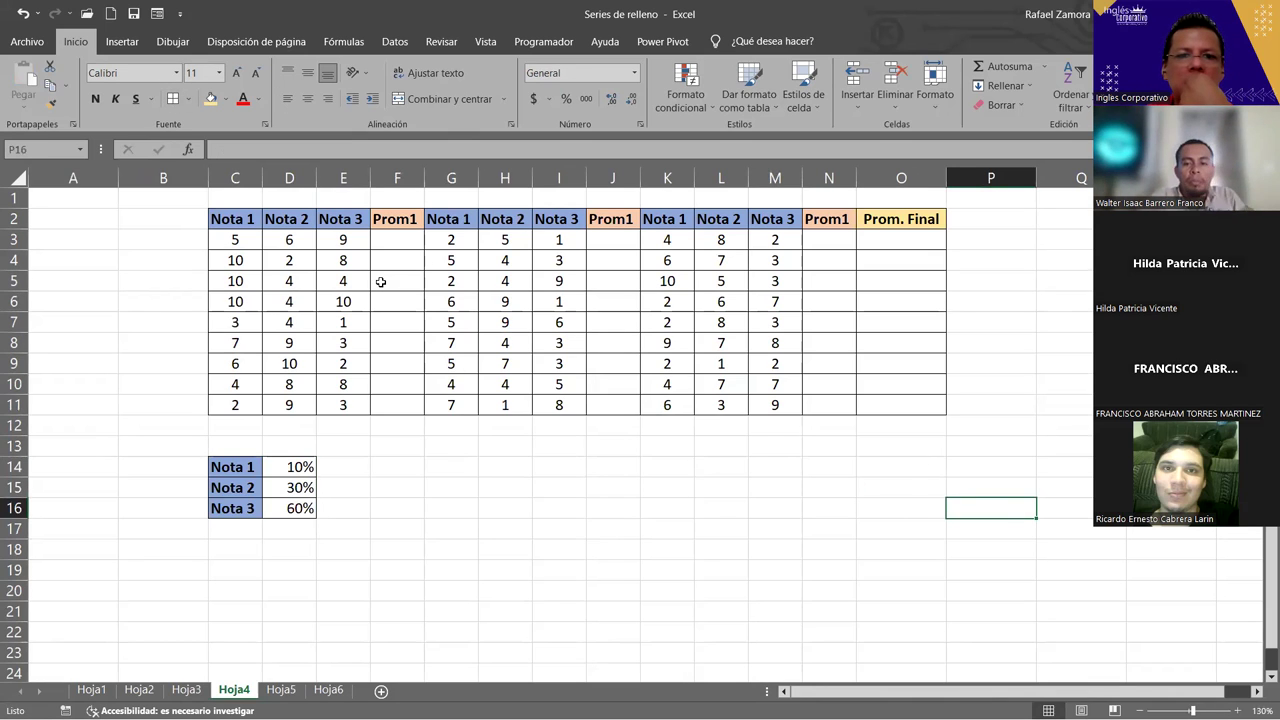
{"action": "double_click", "coordinate": [635, 220]}
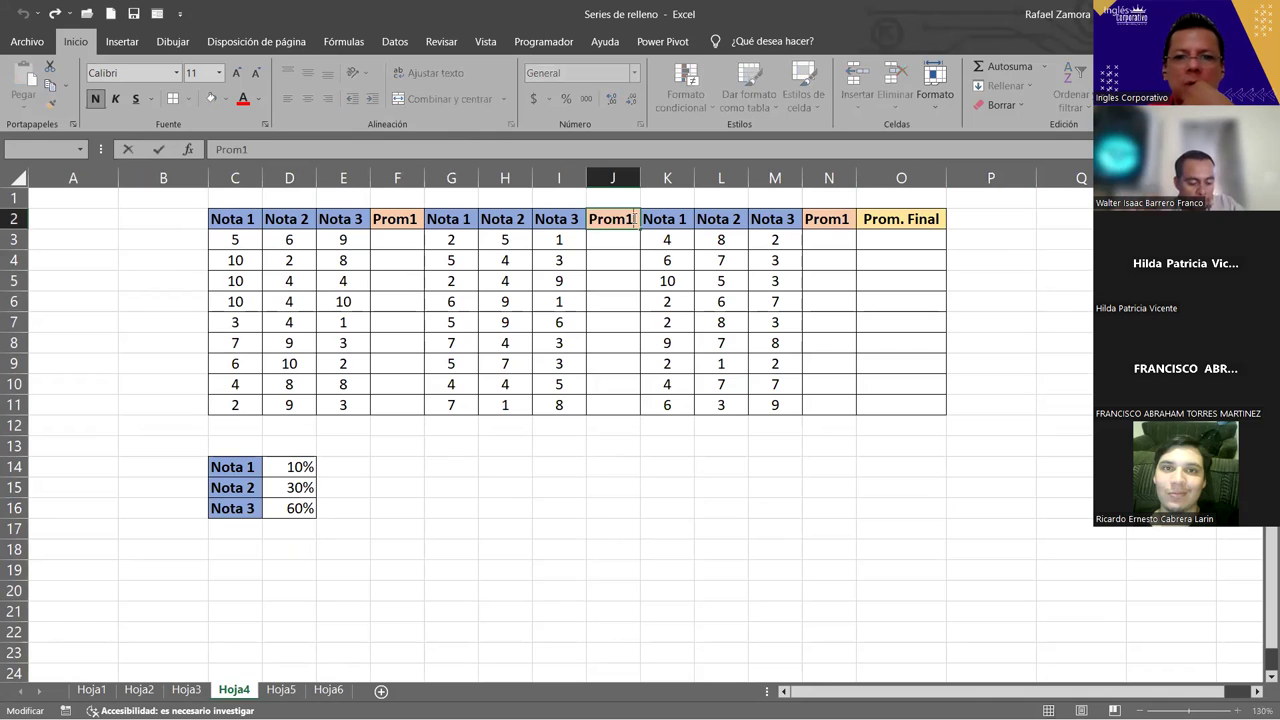
{"action": "type", "text": "2"}
{"action": "key", "text": "Return"}
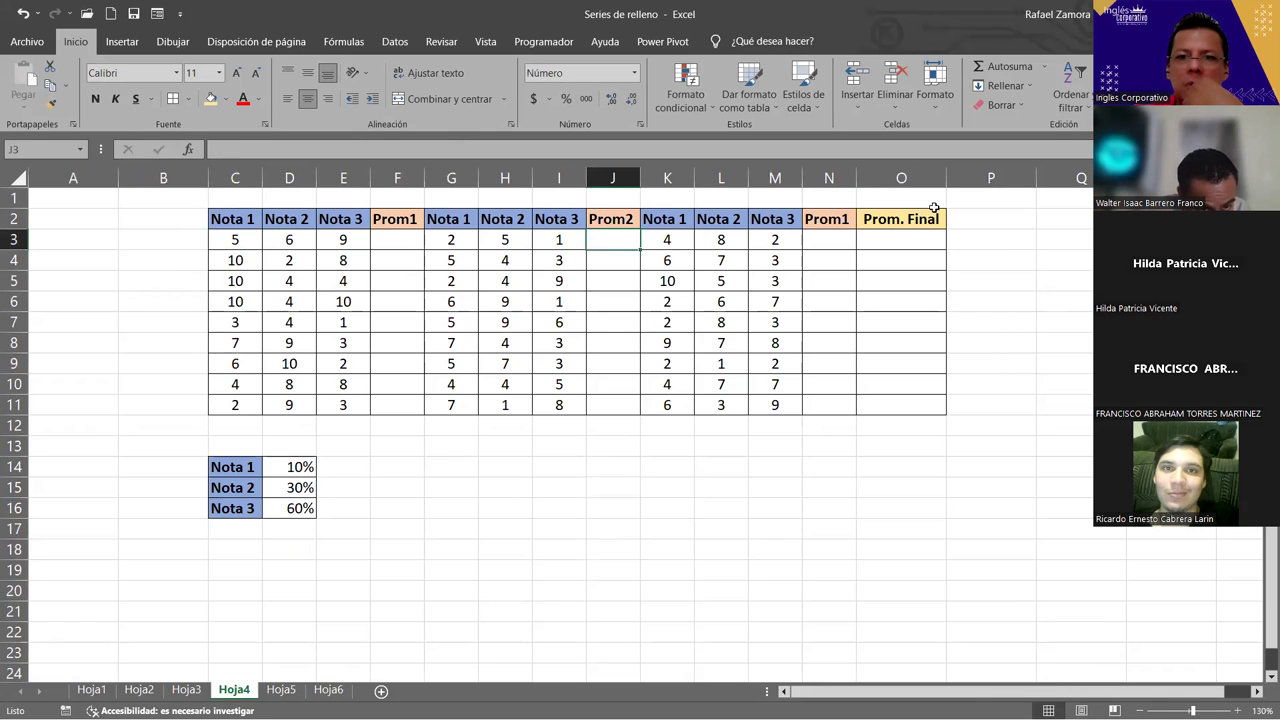
{"action": "double_click", "coordinate": [850, 218]}
{"action": "key", "text": "BackSpace"}
{"action": "type", "text": "3"}
{"action": "key", "text": "Return"}
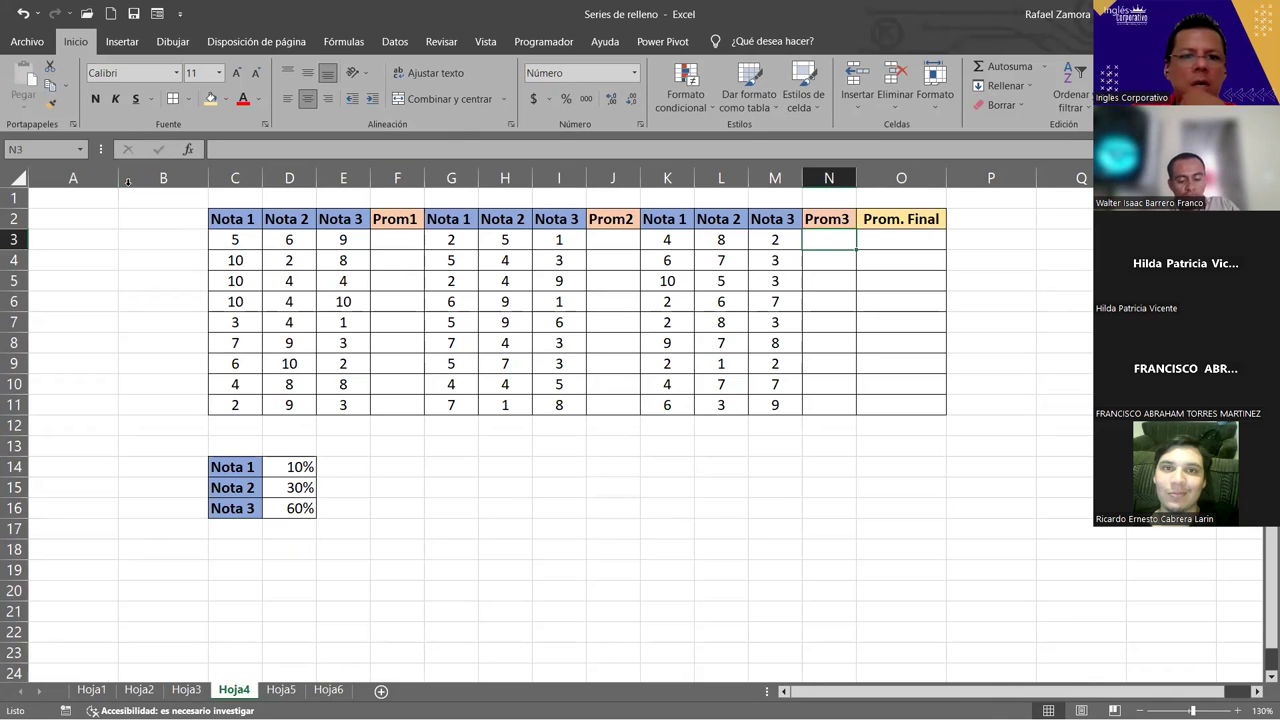
{"action": "mouse_move", "coordinate": [243, 240]}
{"action": "left_mouse_down"}
{"action": "mouse_move", "coordinate": [340, 255]}
{"action": "mouse_move", "coordinate": [338, 237]}
{"action": "left_mouse_up"}
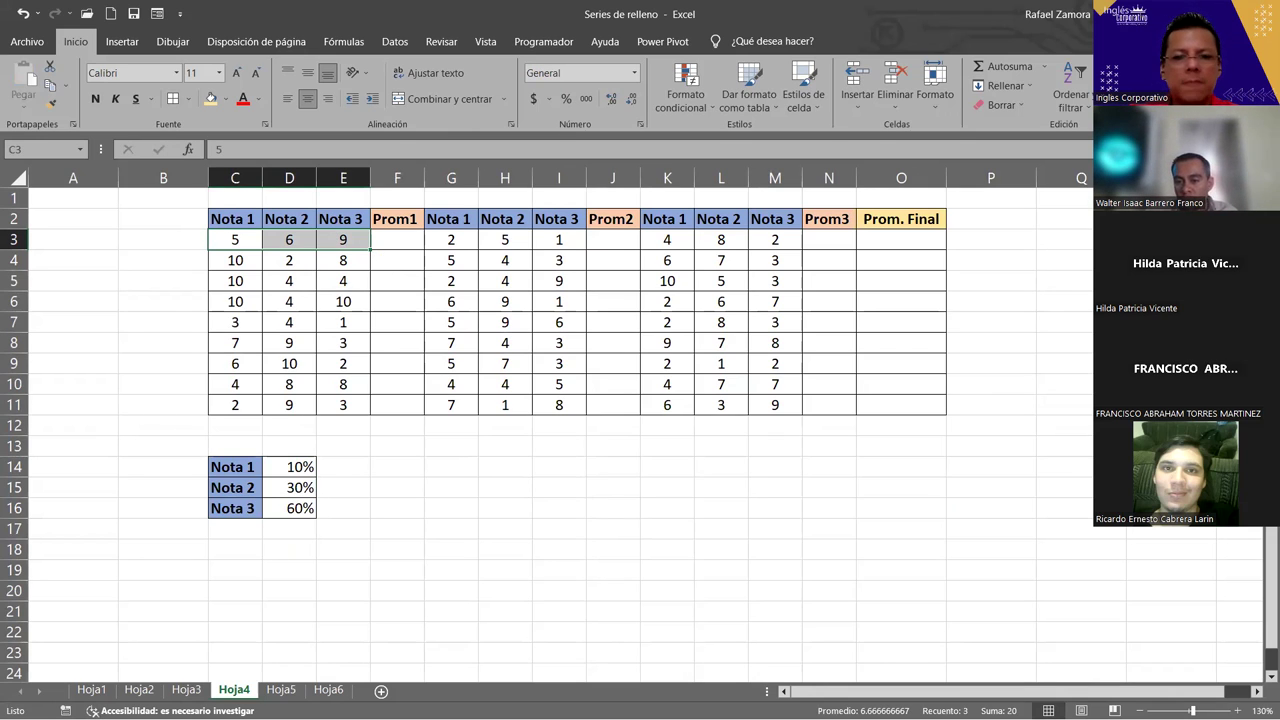
{"action": "left_click", "coordinate": [697, 530]}
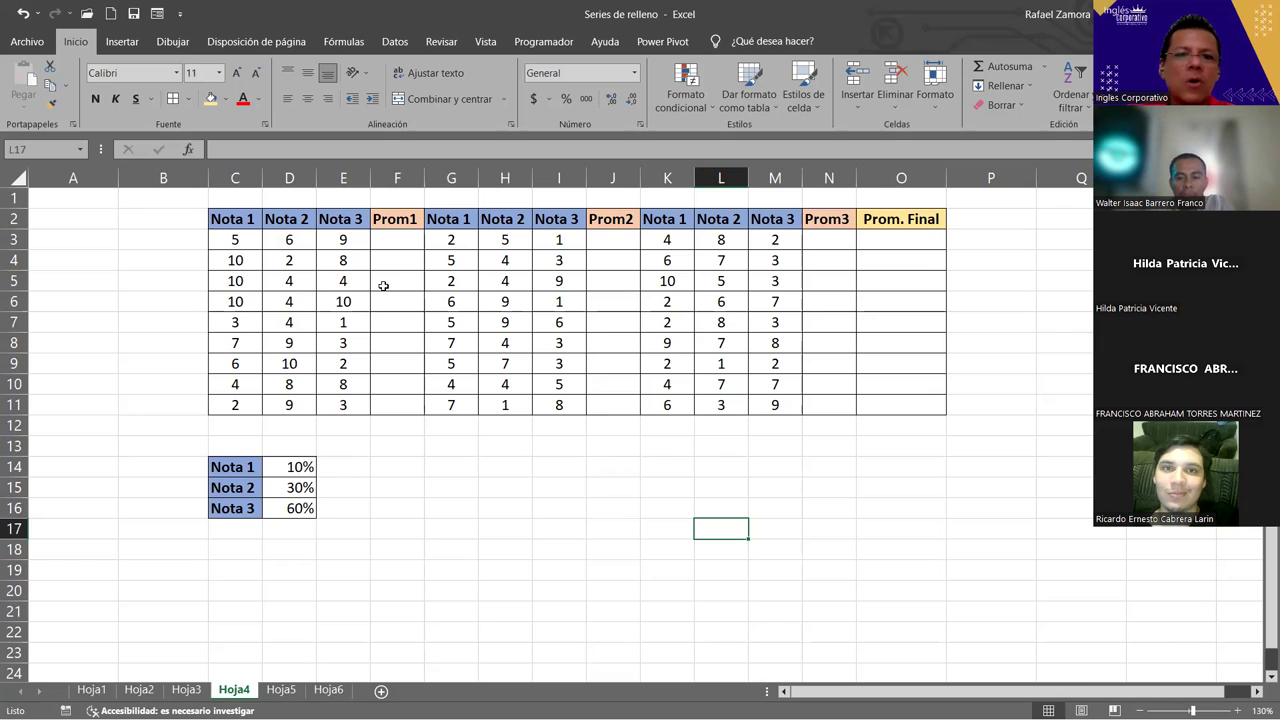
{"action": "left_click", "coordinate": [380, 244]}
{"action": "left_click", "coordinate": [236, 238]}
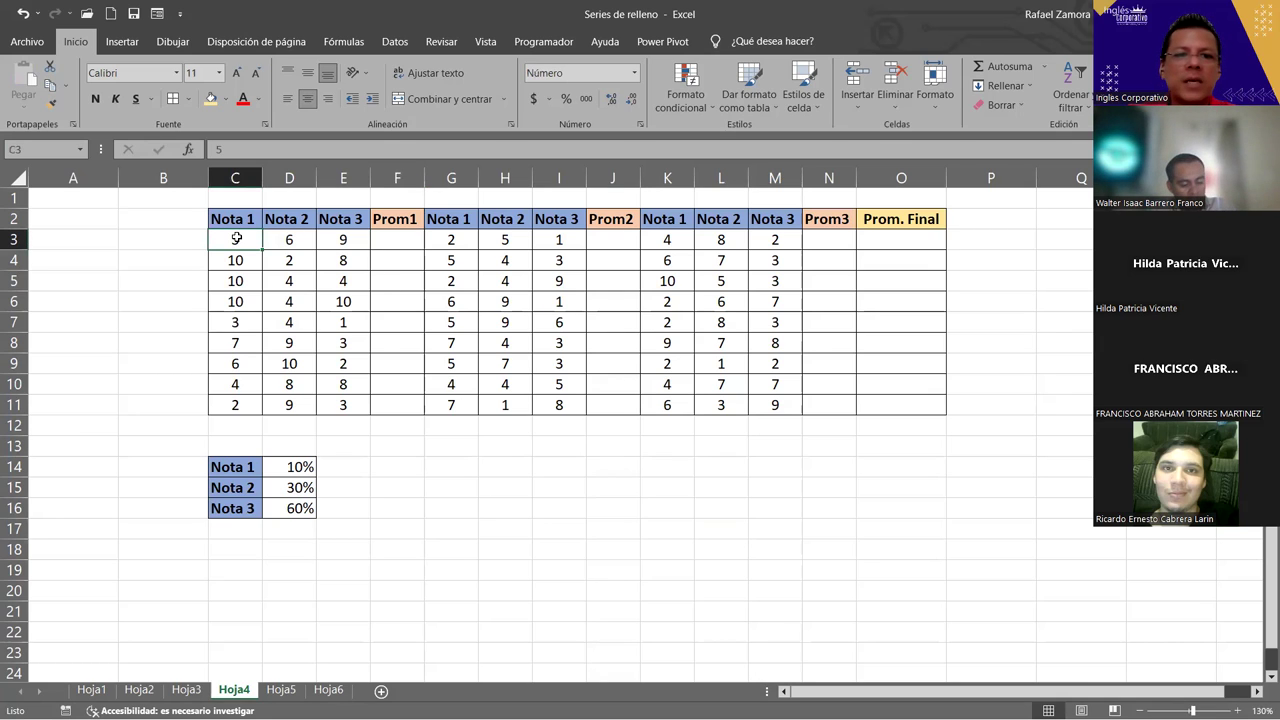
{"action": "left_click", "coordinate": [290, 234]}
{"action": "left_click", "coordinate": [355, 235]}
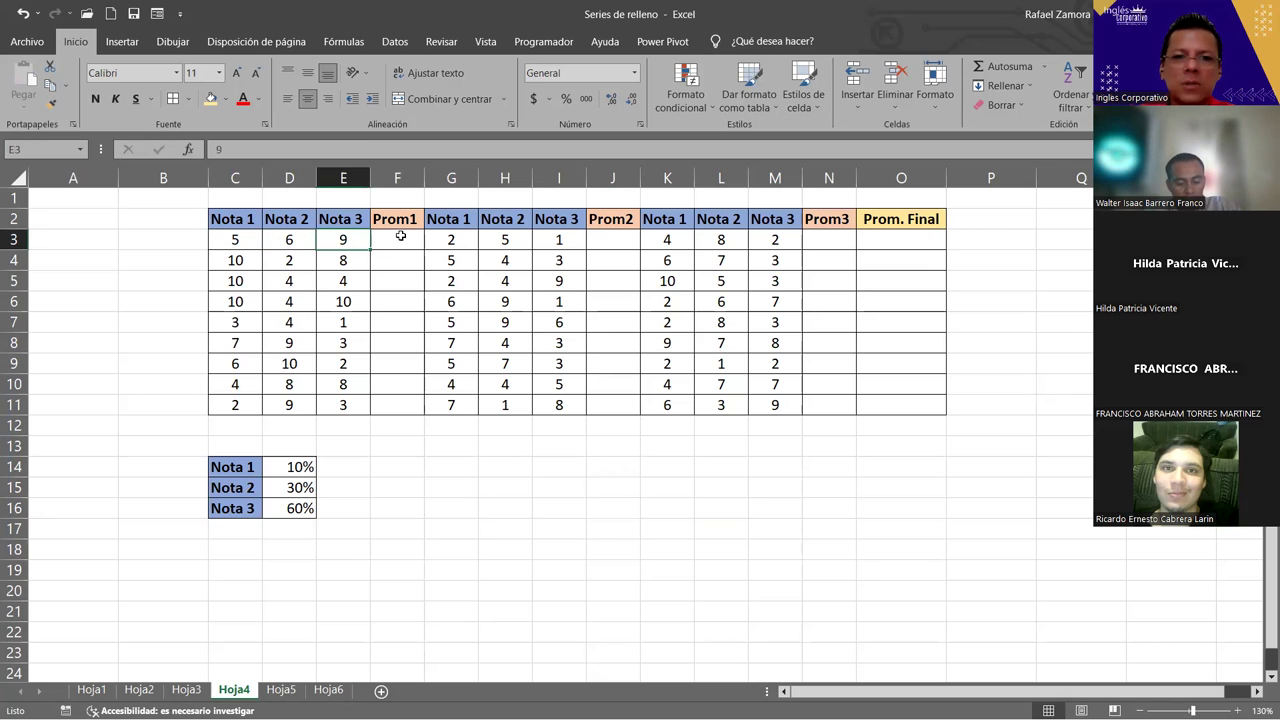
{"action": "left_click", "coordinate": [400, 236]}
{"action": "left_click_drag", "start_coordinate": [247, 237], "coordinate": [362, 240]}
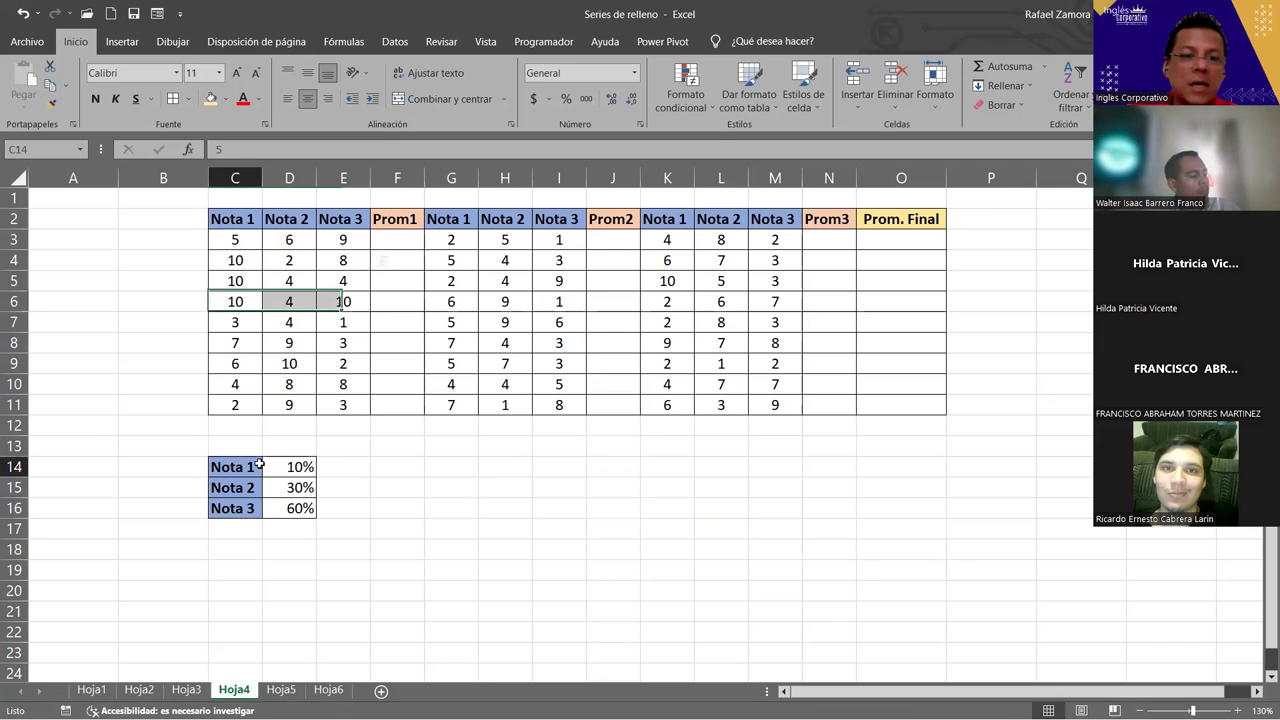
{"action": "left_click_drag", "start_coordinate": [245, 466], "coordinate": [245, 508]}
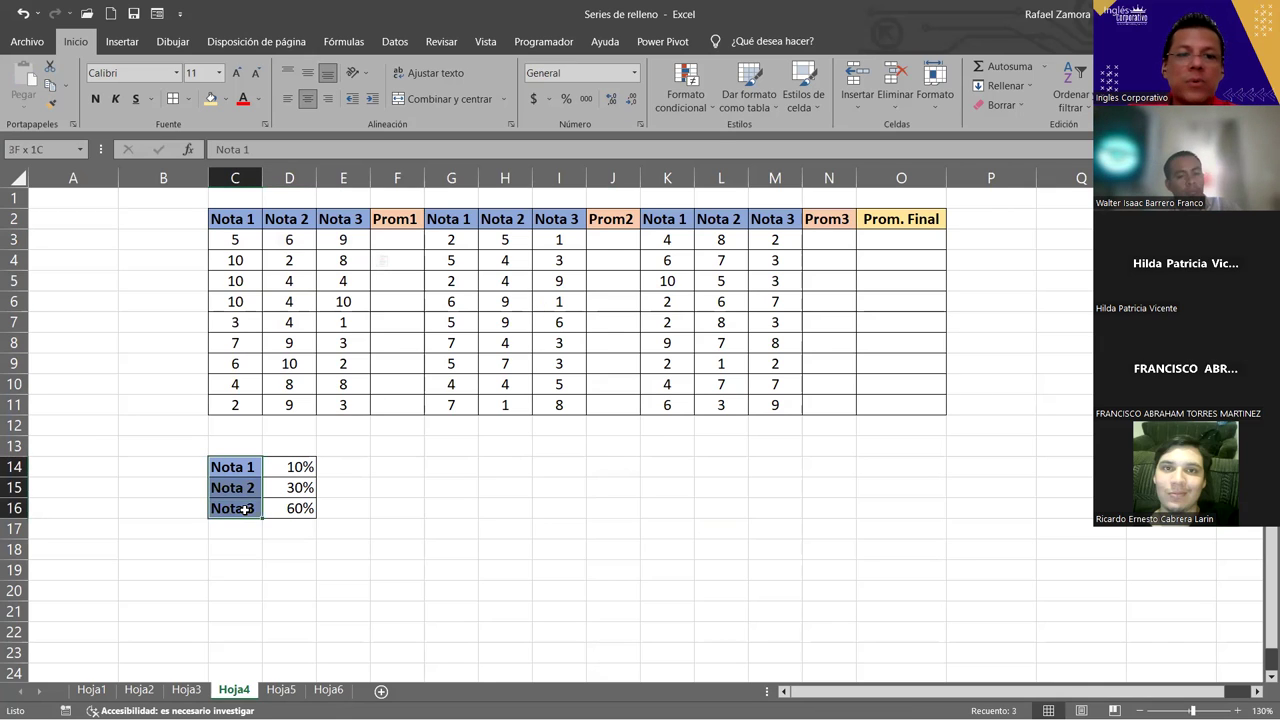
- Fill the Nota 1–3 labels in C14:C16 with green
{"action": "left_click", "coordinate": [226, 99]}
{"action": "left_click", "coordinate": [462, 545]}
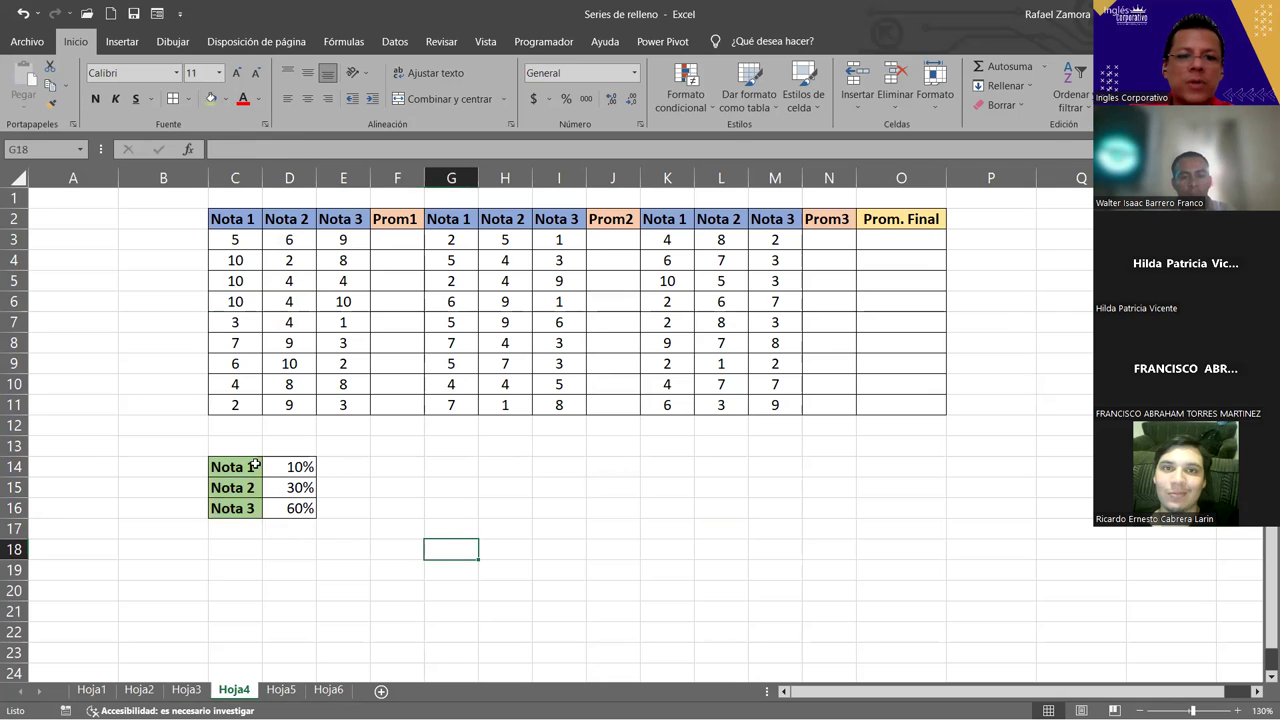
{"action": "left_click", "coordinate": [293, 474]}
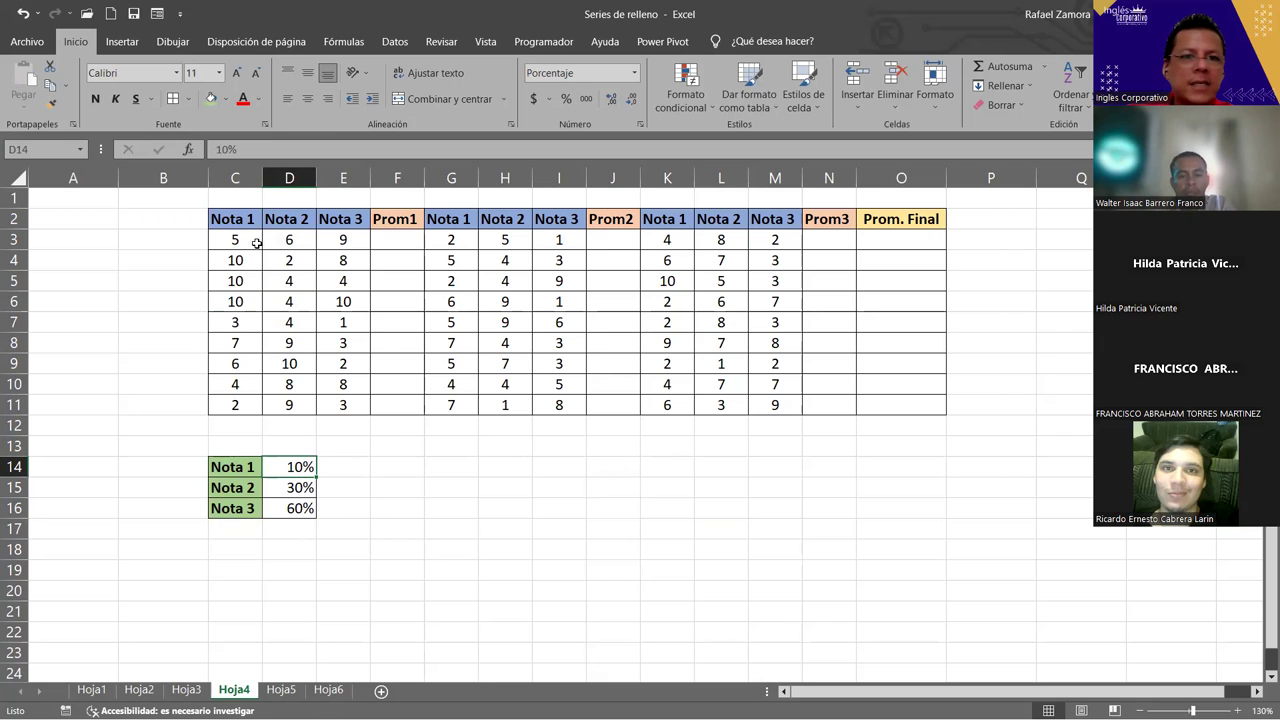
- Select F14:F16 beside the weights to hold the weighted results
{"action": "left_click_drag", "start_coordinate": [231, 237], "coordinate": [345, 240]}
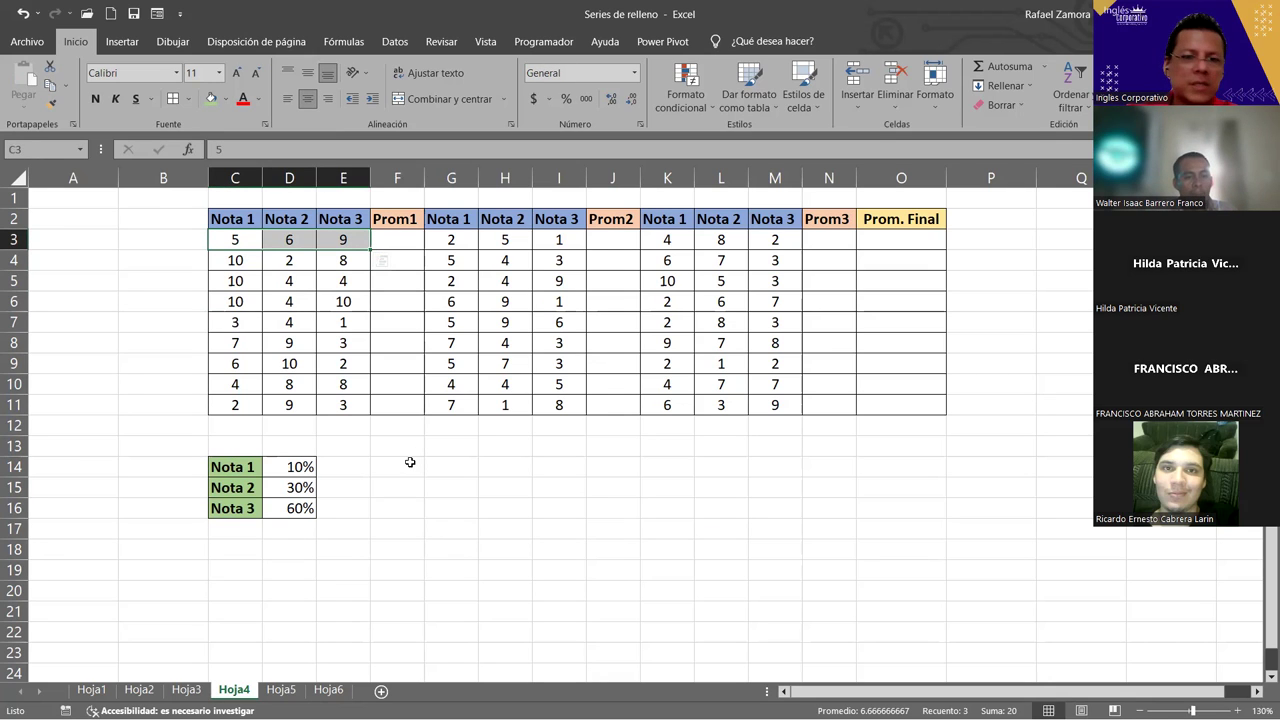
{"action": "left_click", "coordinate": [412, 466]}
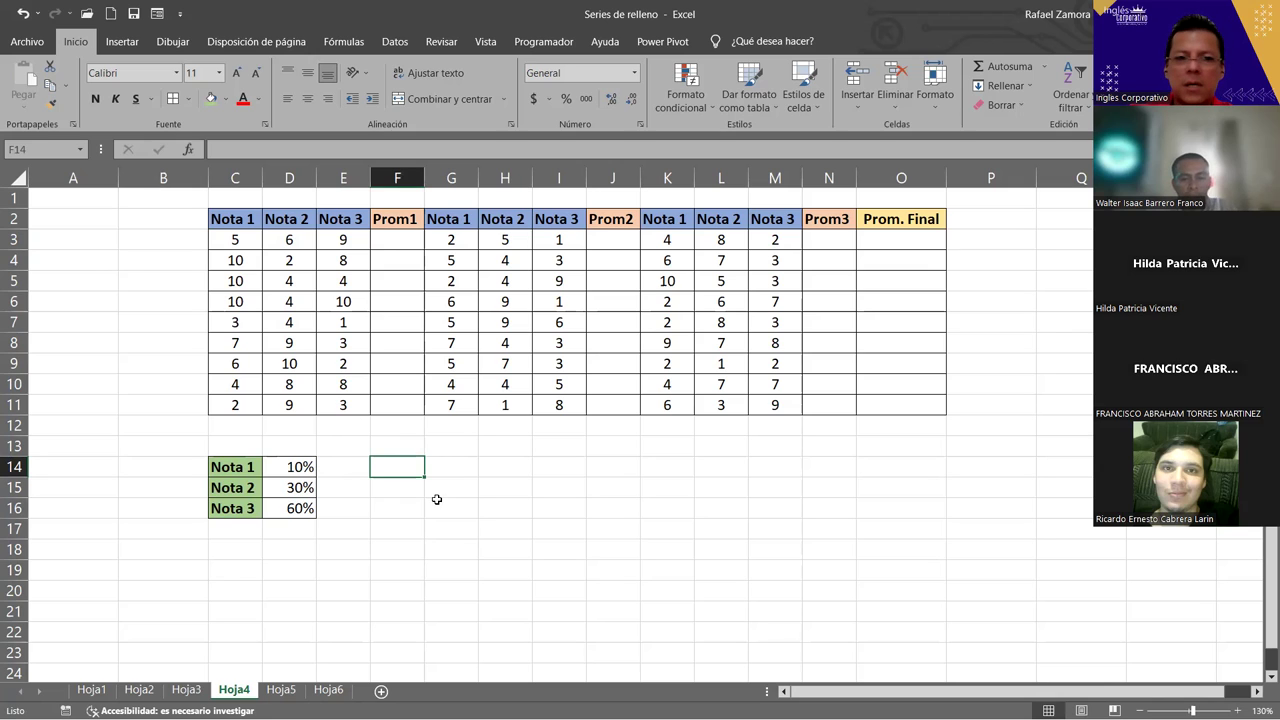
{"action": "left_click_drag", "start_coordinate": [411, 466], "coordinate": [407, 505]}
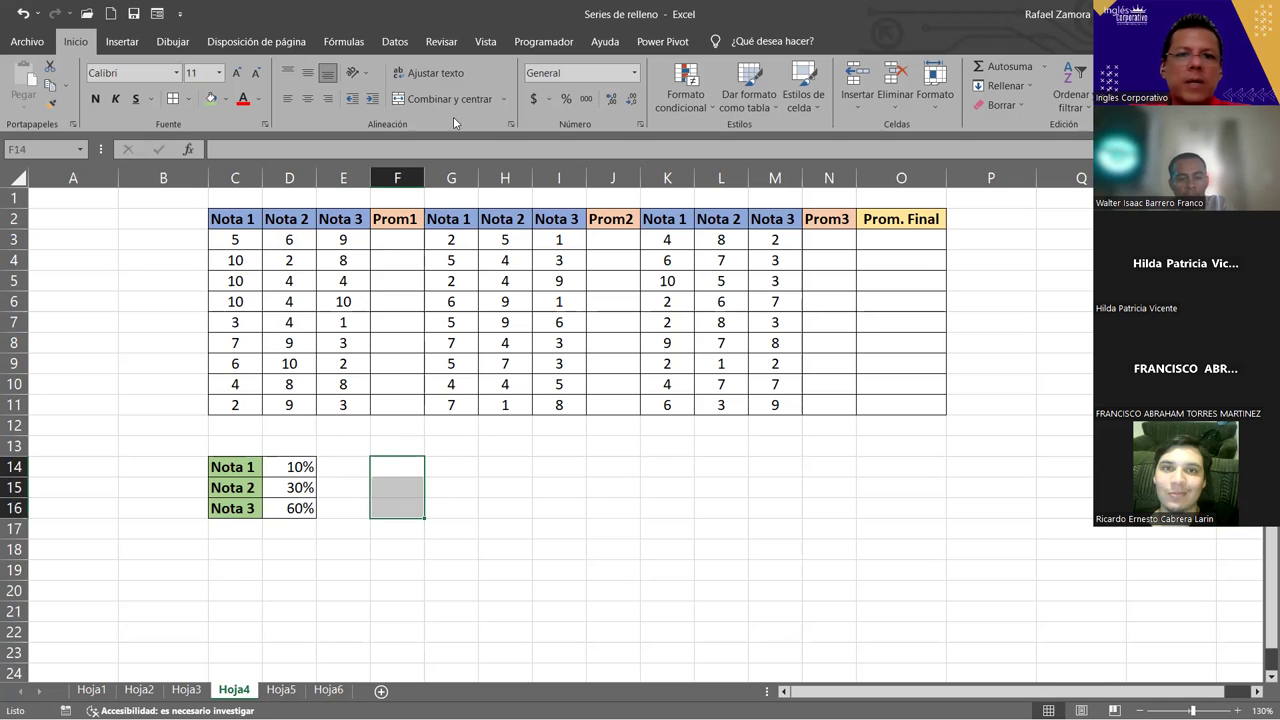
- Centre F14:F16 and enter the weighted values 0.5, 1.8 and 5.4
{"action": "left_click", "coordinate": [307, 98]}
{"action": "left_click", "coordinate": [403, 462]}
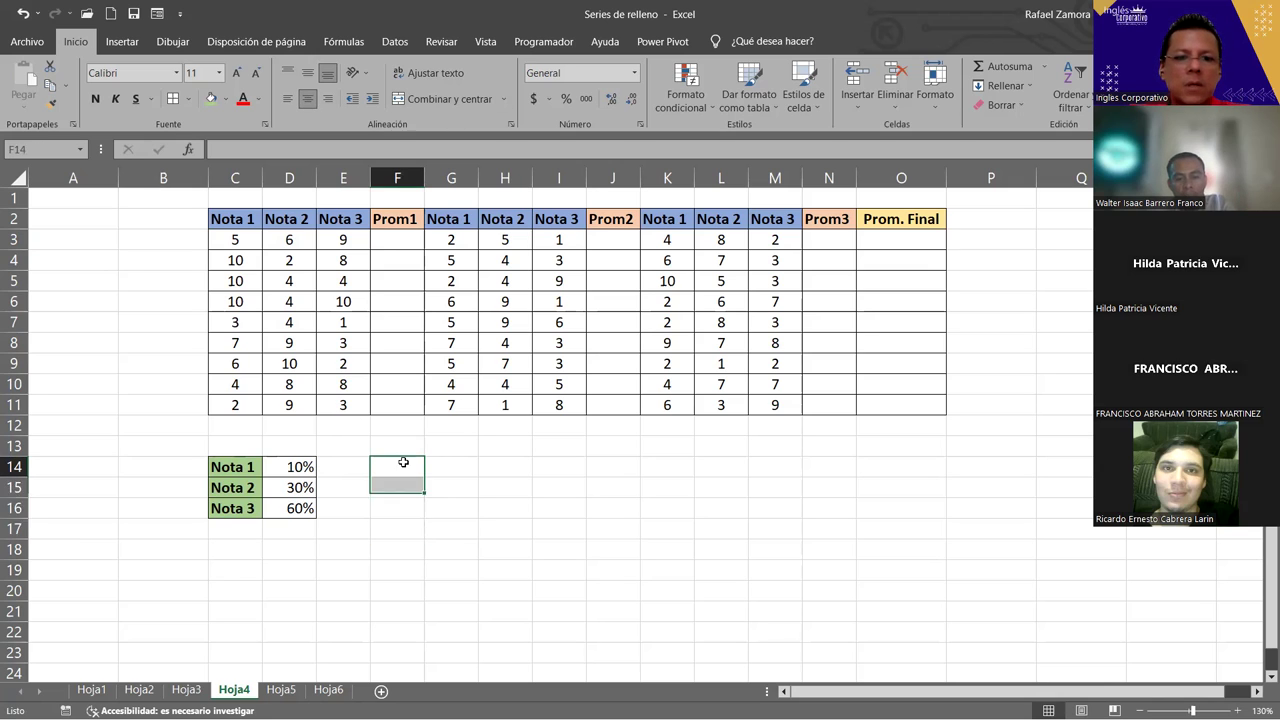
{"action": "type", "text": "0.3"}
{"action": "key", "text": "Return"}
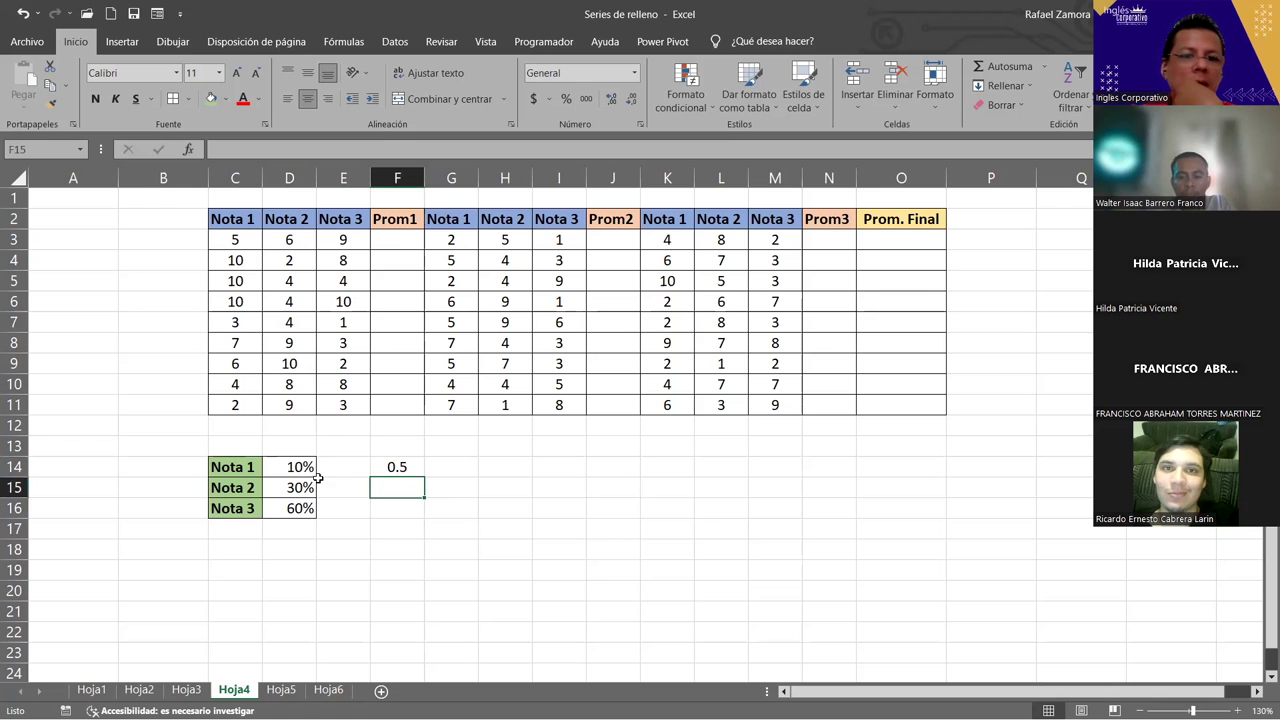
{"action": "type", "text": "1"}
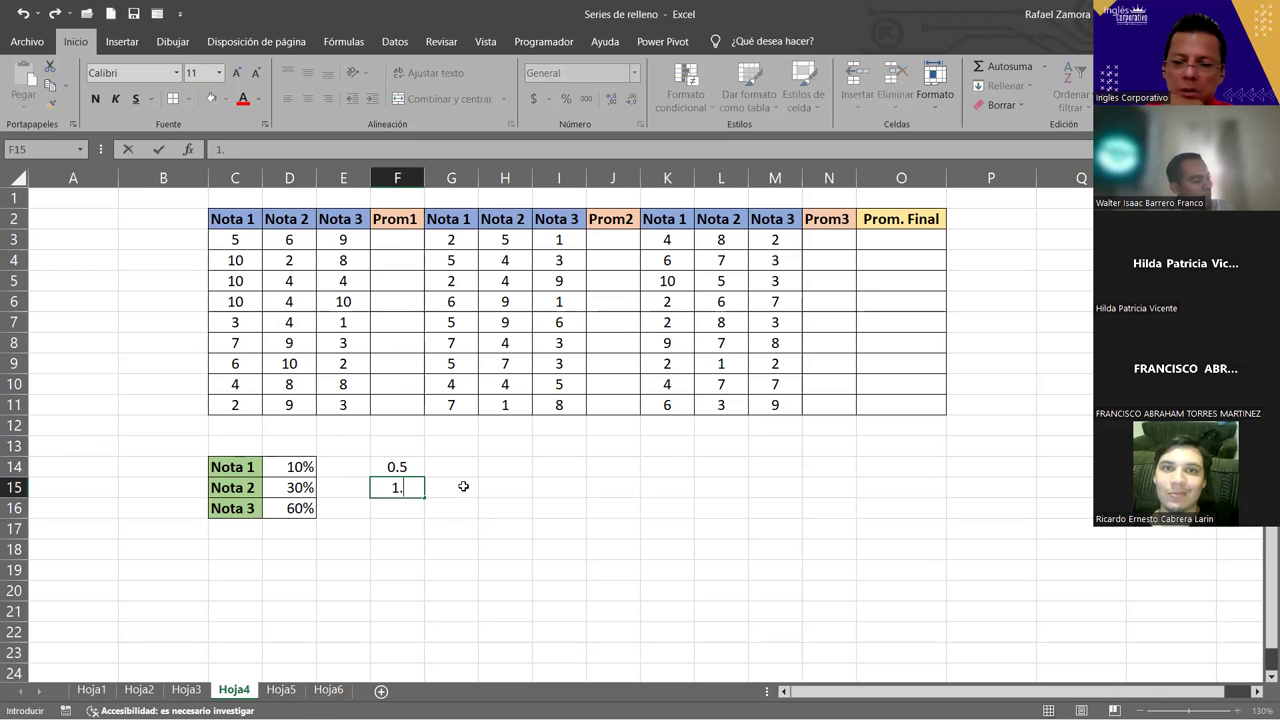
{"action": "type", "text": ".8"}
{"action": "key", "text": "Return"}
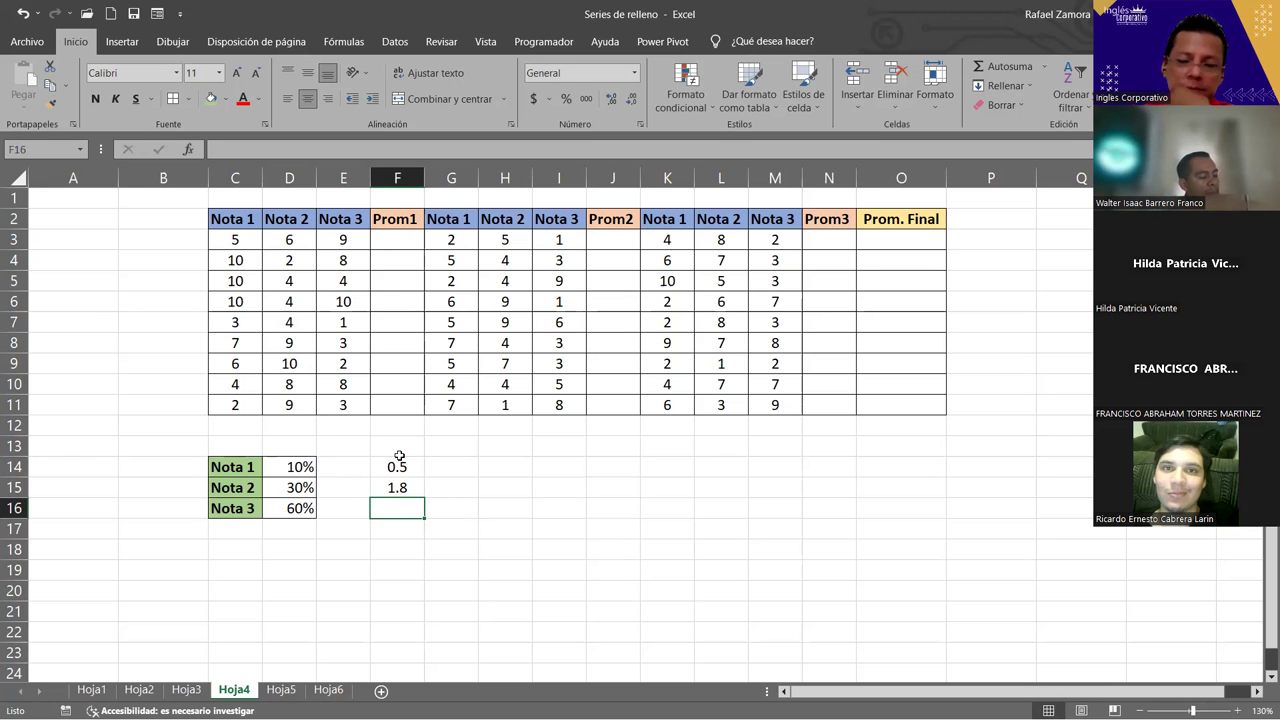
{"action": "type", "text": "5."}
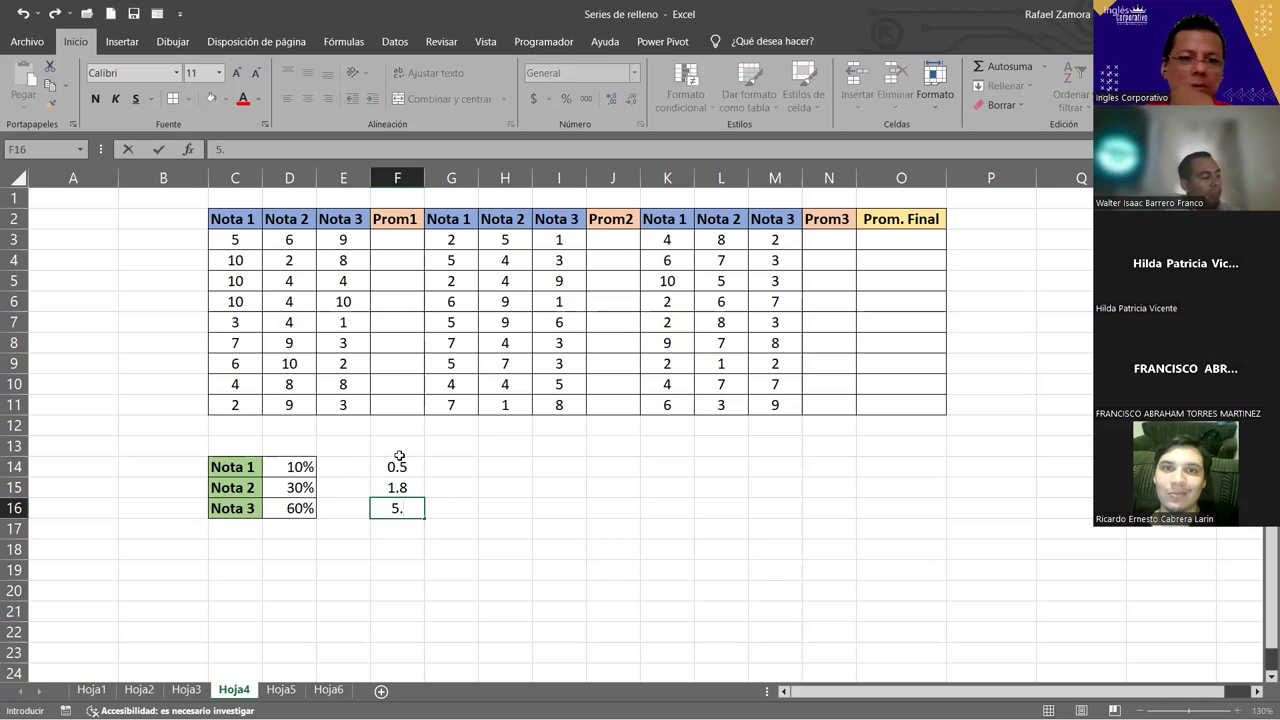
{"action": "type", "text": "4"}
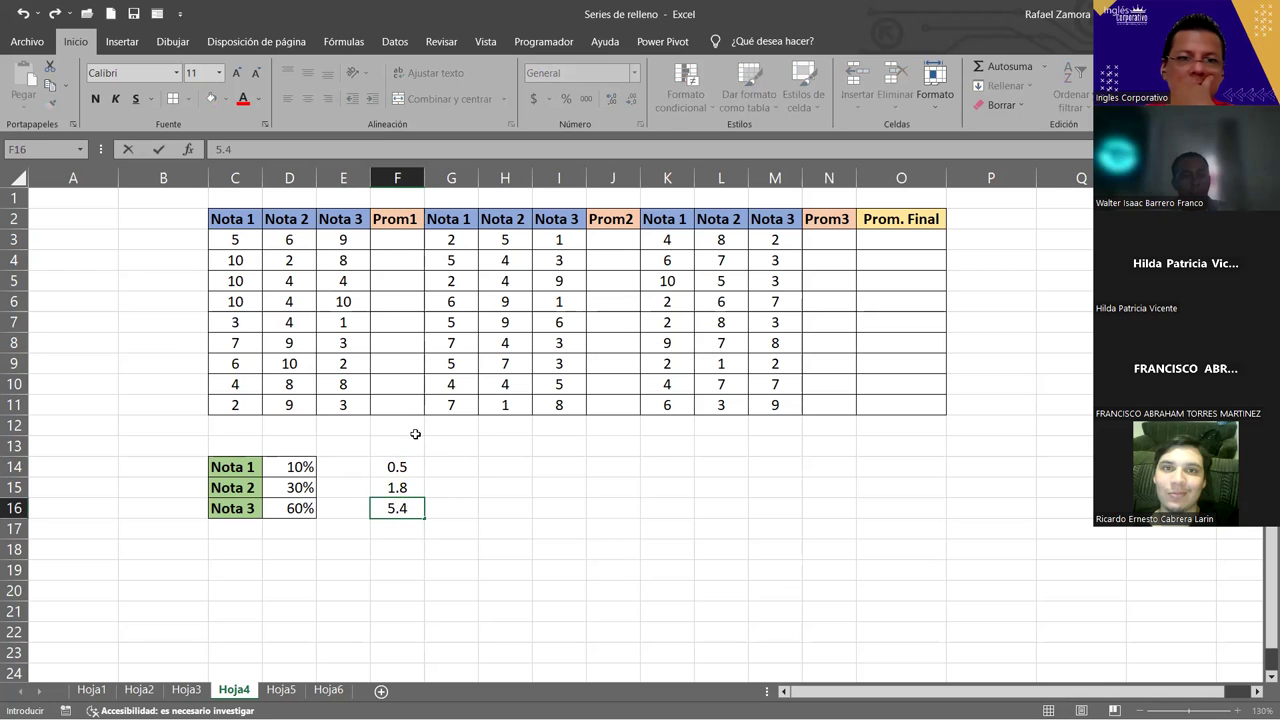
{"action": "key", "text": "Return"}
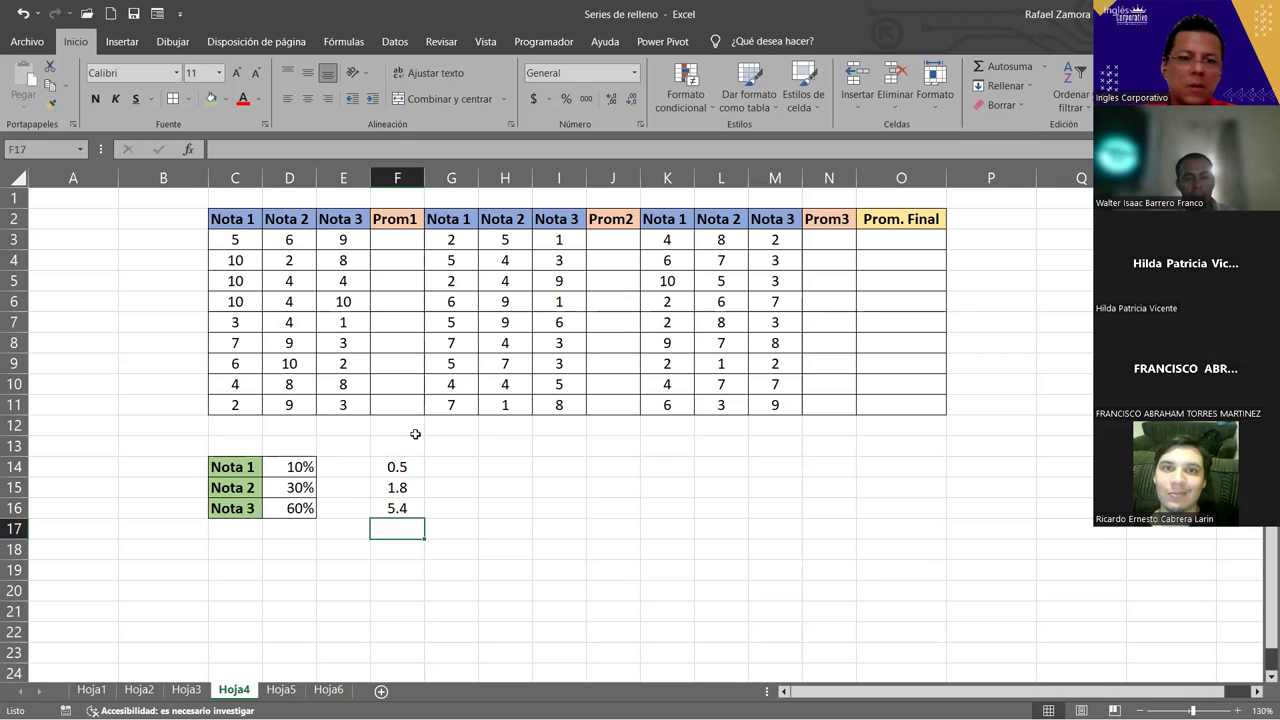
- Total F14:F16 with Autosuma in F17 and centre the 7.7 result
{"action": "left_click", "coordinate": [1005, 64]}
{"action": "left_click", "coordinate": [1005, 64]}
{"action": "left_click", "coordinate": [301, 102]}
{"action": "left_click", "coordinate": [395, 240]}
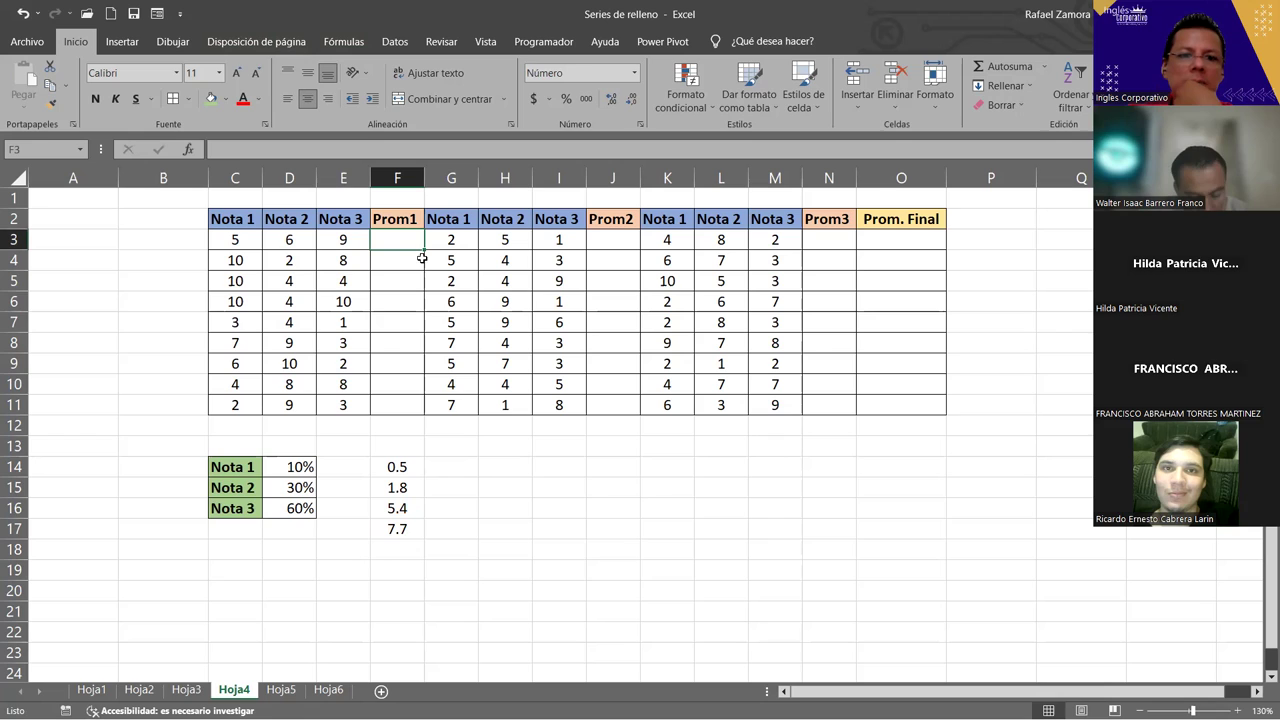
{"action": "left_click", "coordinate": [288, 462]}
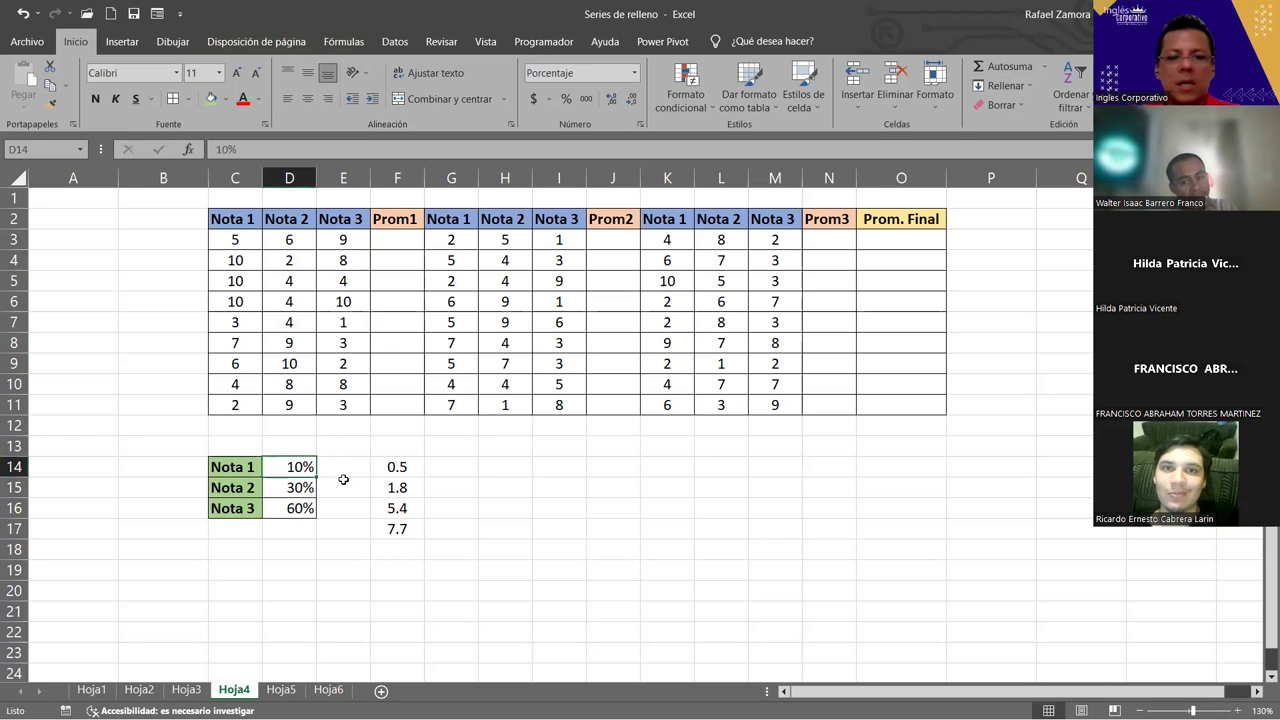
{"action": "left_click", "coordinate": [312, 492]}
{"action": "left_click", "coordinate": [302, 510]}
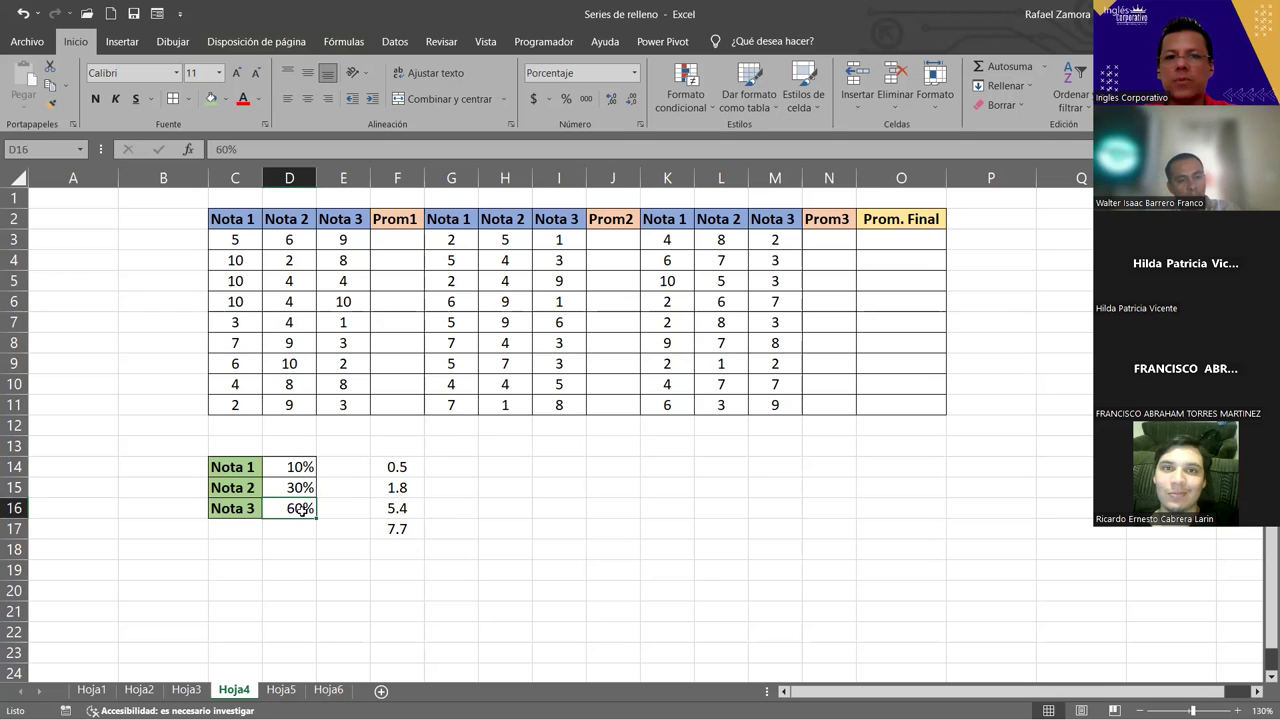
{"action": "left_click_drag", "start_coordinate": [218, 239], "coordinate": [345, 232]}
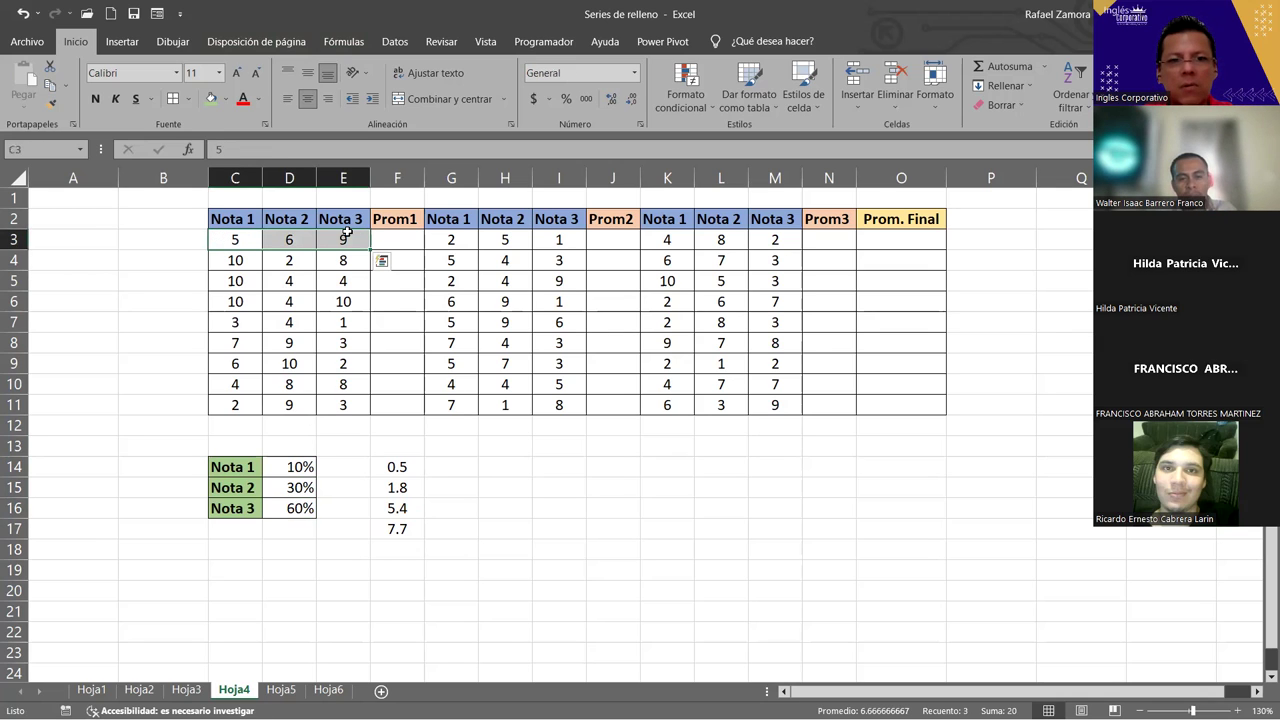
{"action": "left_click", "coordinate": [397, 522]}
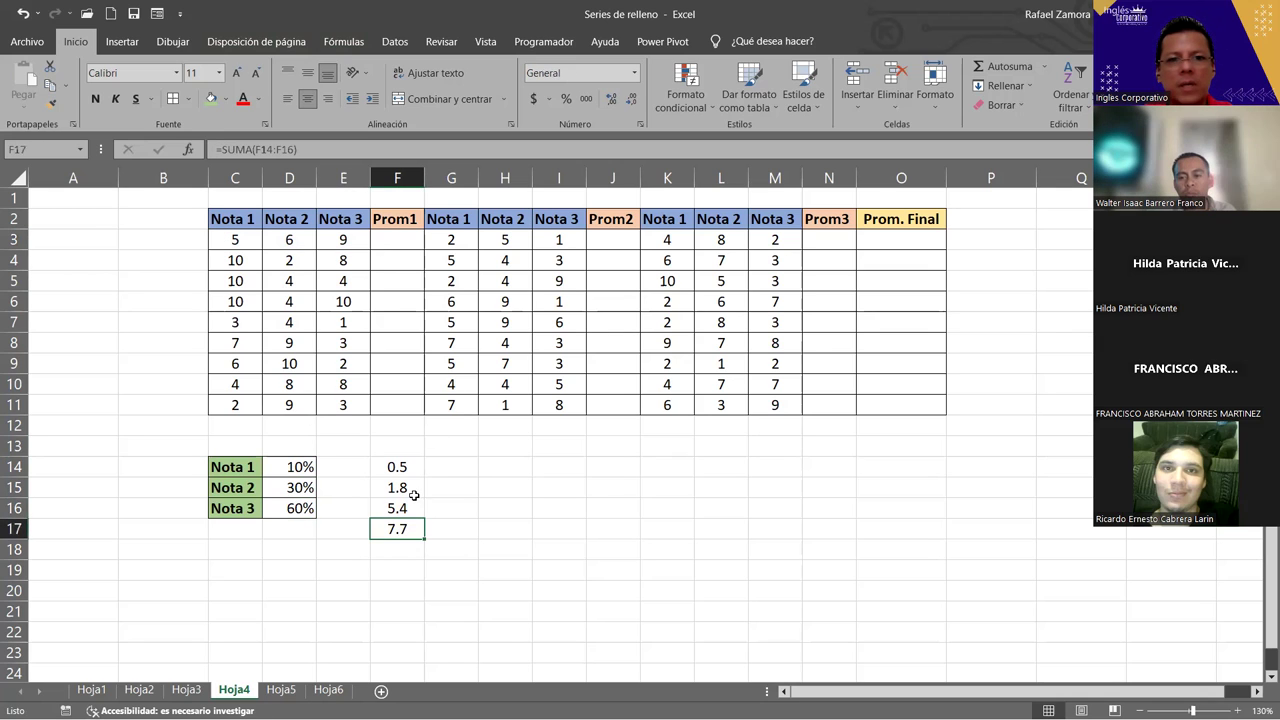
{"action": "left_click", "coordinate": [410, 237]}
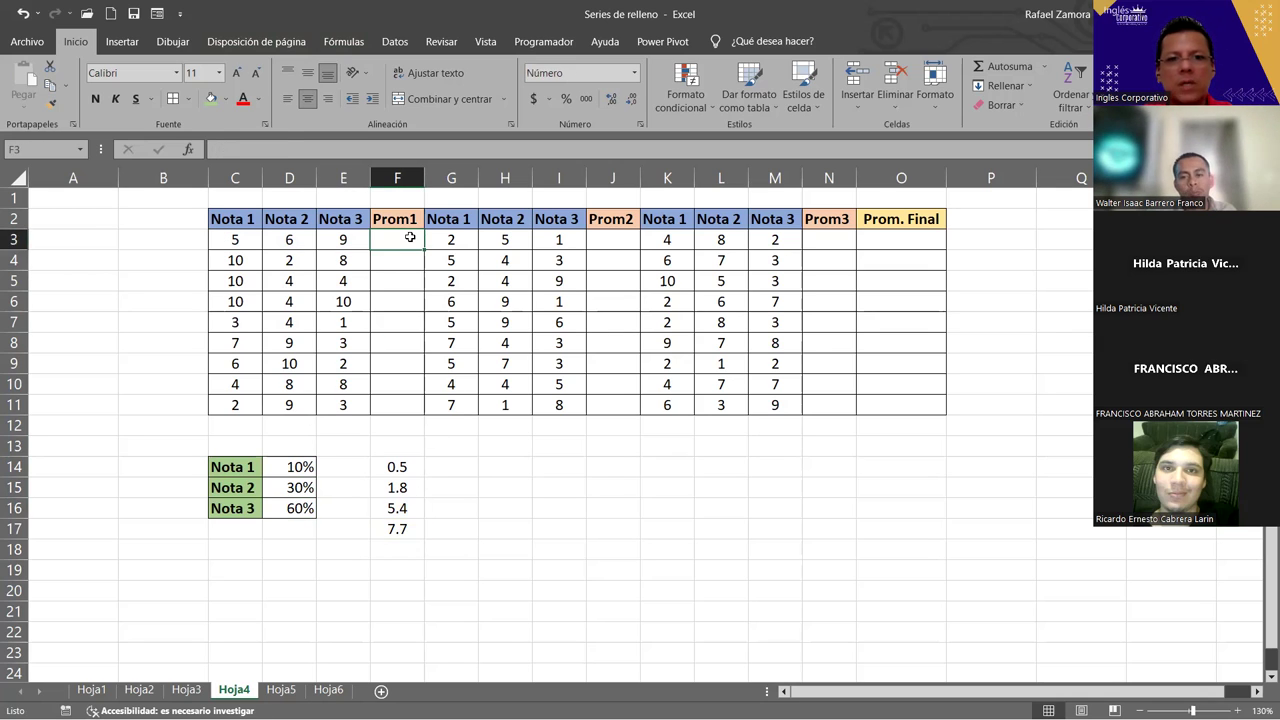
{"action": "left_click", "coordinate": [400, 529]}
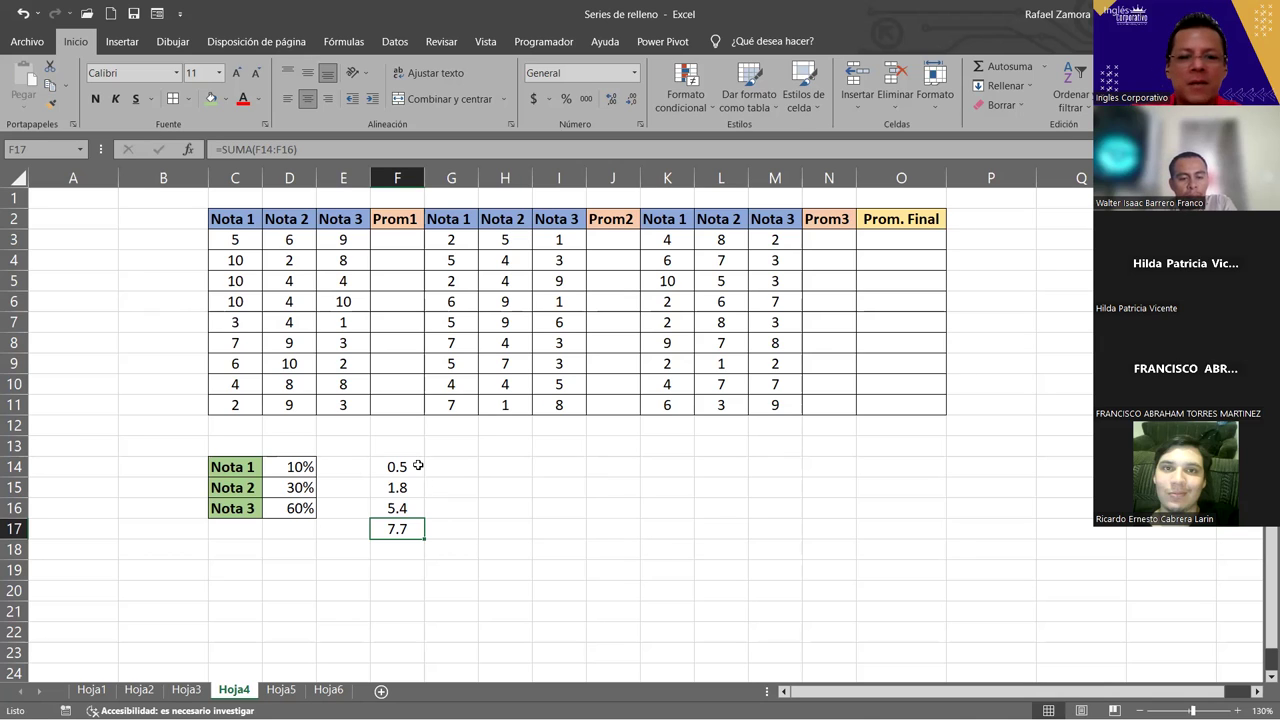
{"action": "left_click_drag", "start_coordinate": [418, 466], "coordinate": [410, 552]}
- Delete the example values 0.5, 1.8, 5.4 and 7.7 from F14:F17
{"action": "key", "text": "Delete"}
{"action": "left_click", "coordinate": [354, 476]}
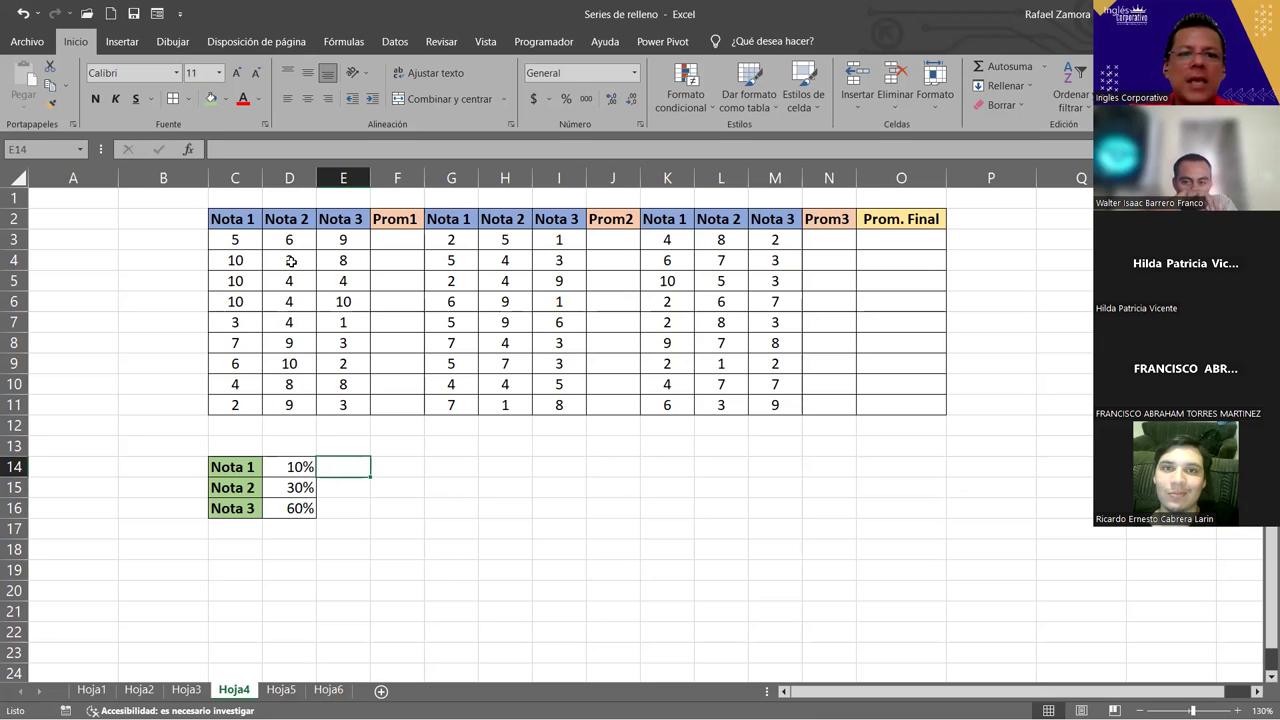
{"action": "left_click_drag", "start_coordinate": [235, 240], "coordinate": [325, 239]}
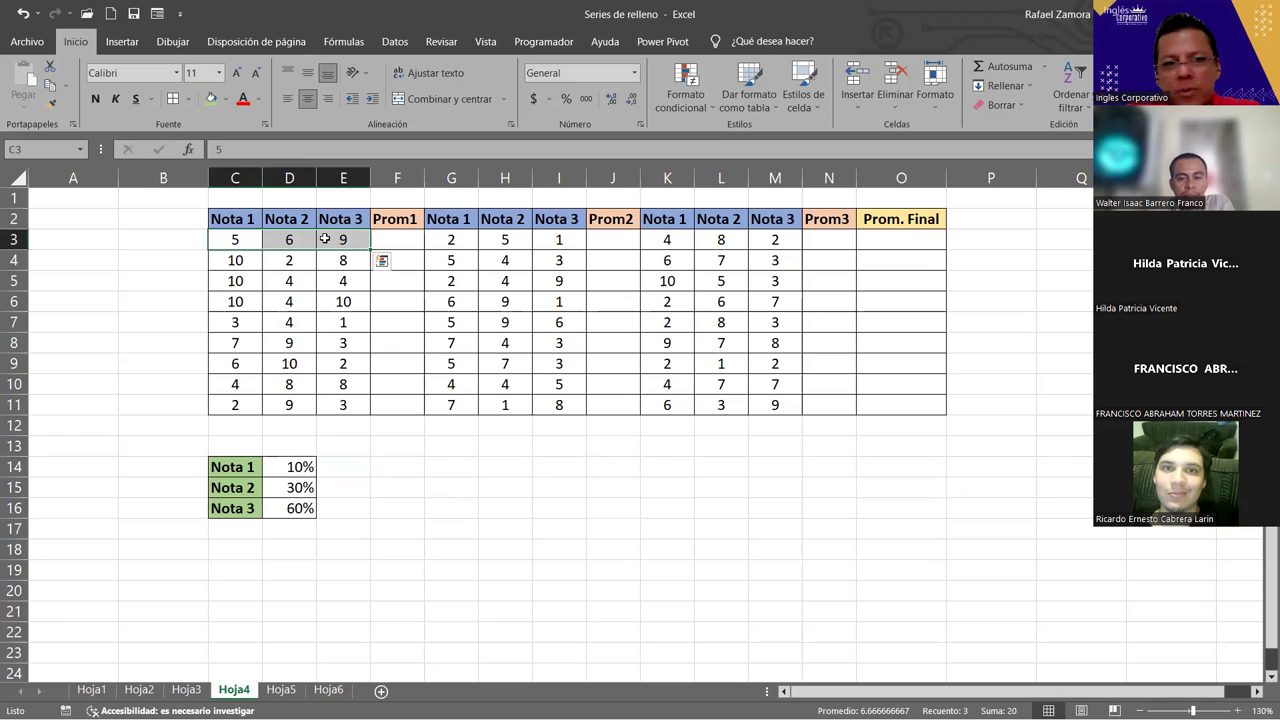
{"action": "left_click", "coordinate": [399, 240]}
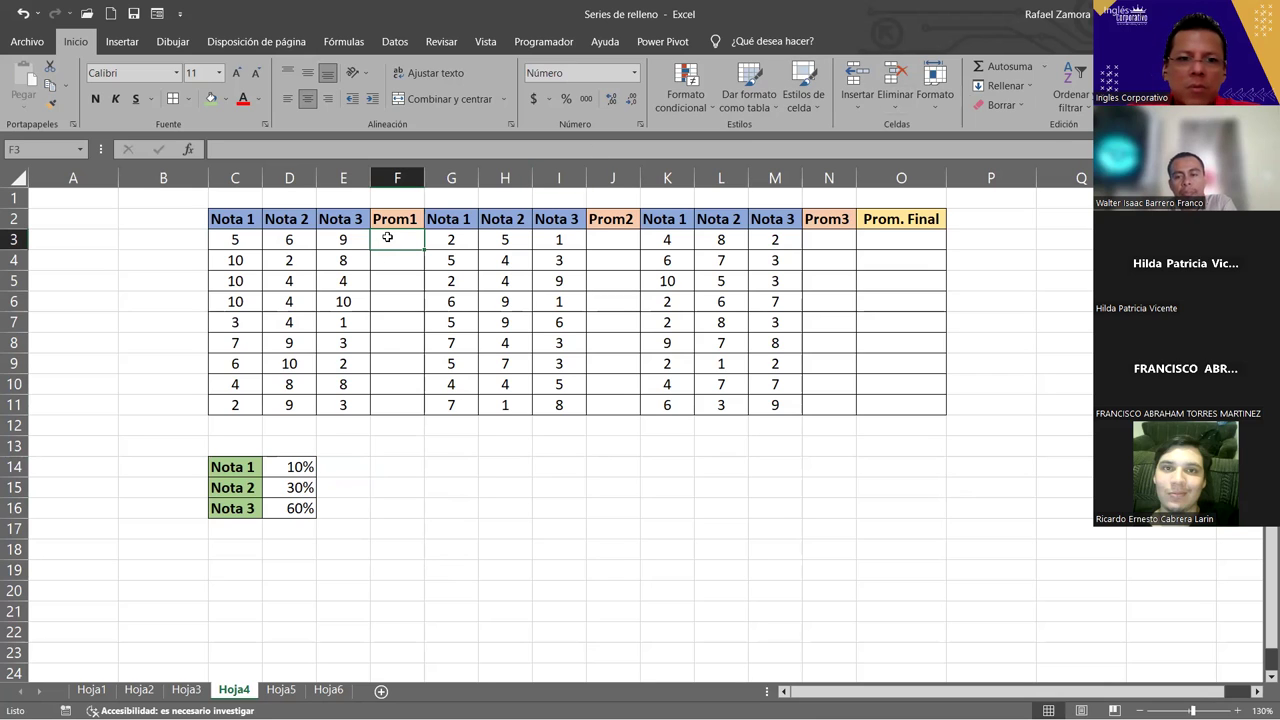
- Walk through the first student's grades 5, 6 and 9 against the 10% and 30% weights
{"action": "left_click", "coordinate": [239, 236]}
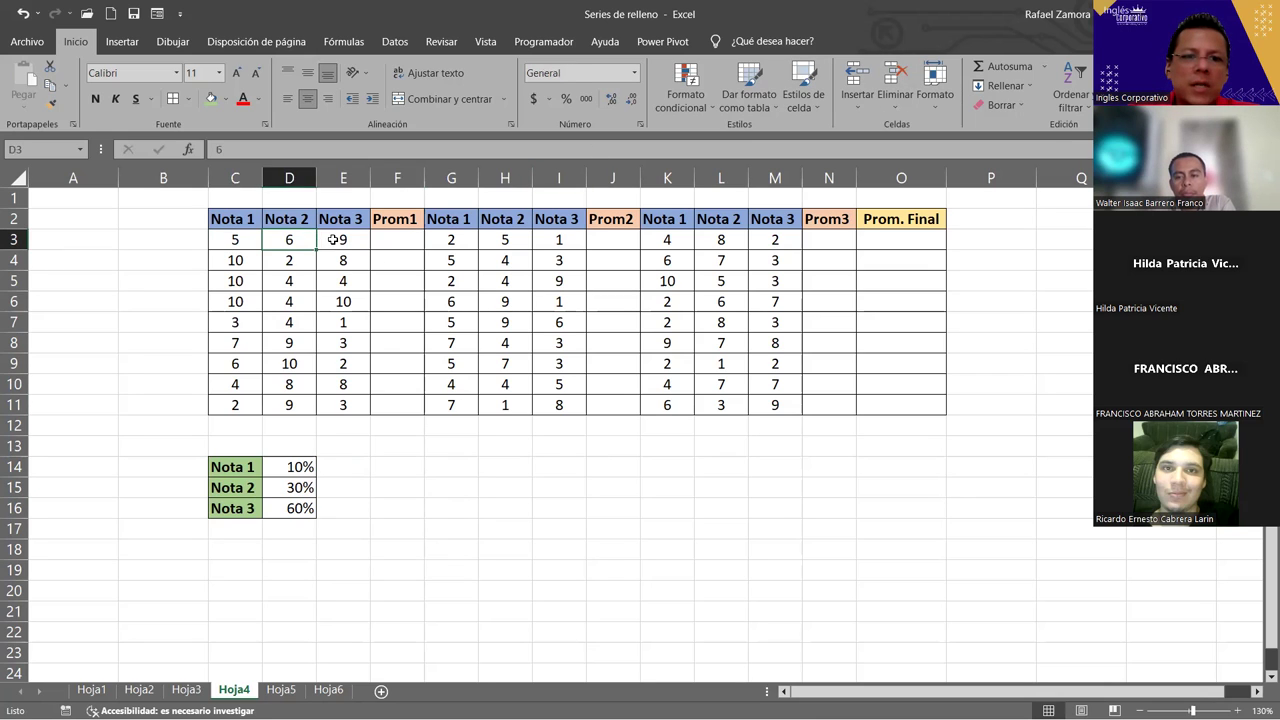
{"action": "left_click", "coordinate": [293, 241]}
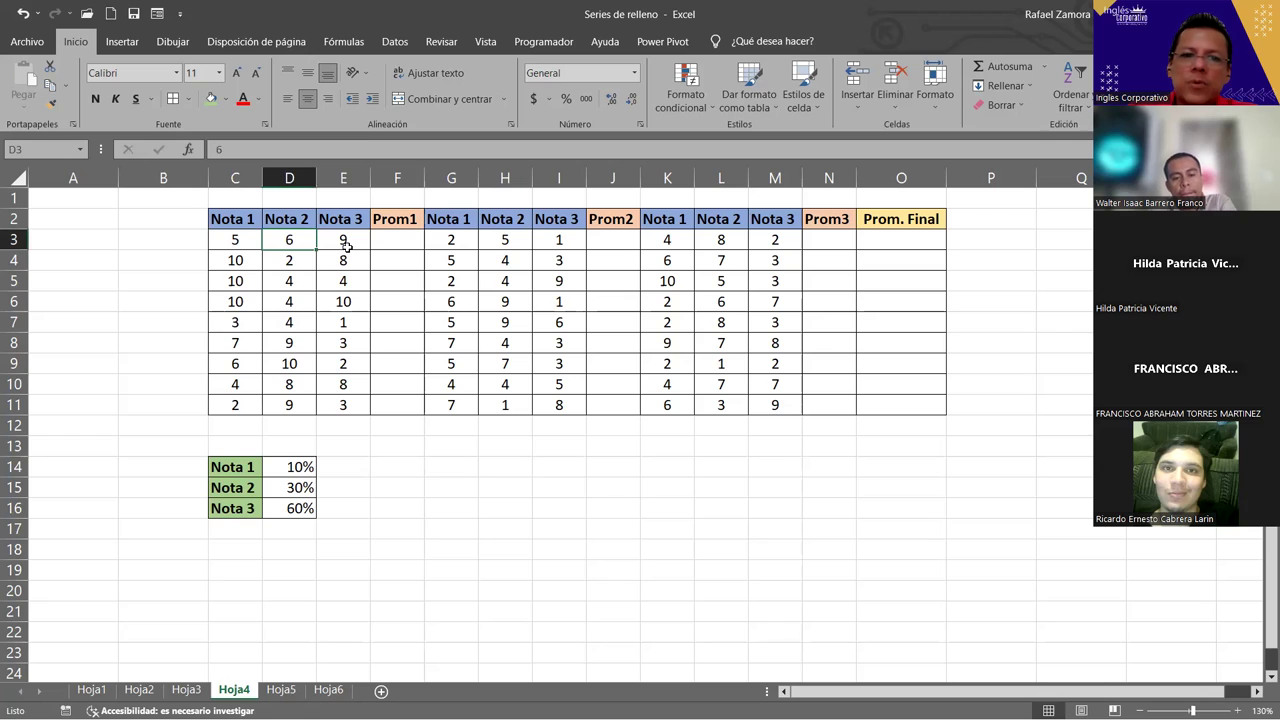
{"action": "left_click", "coordinate": [345, 245]}
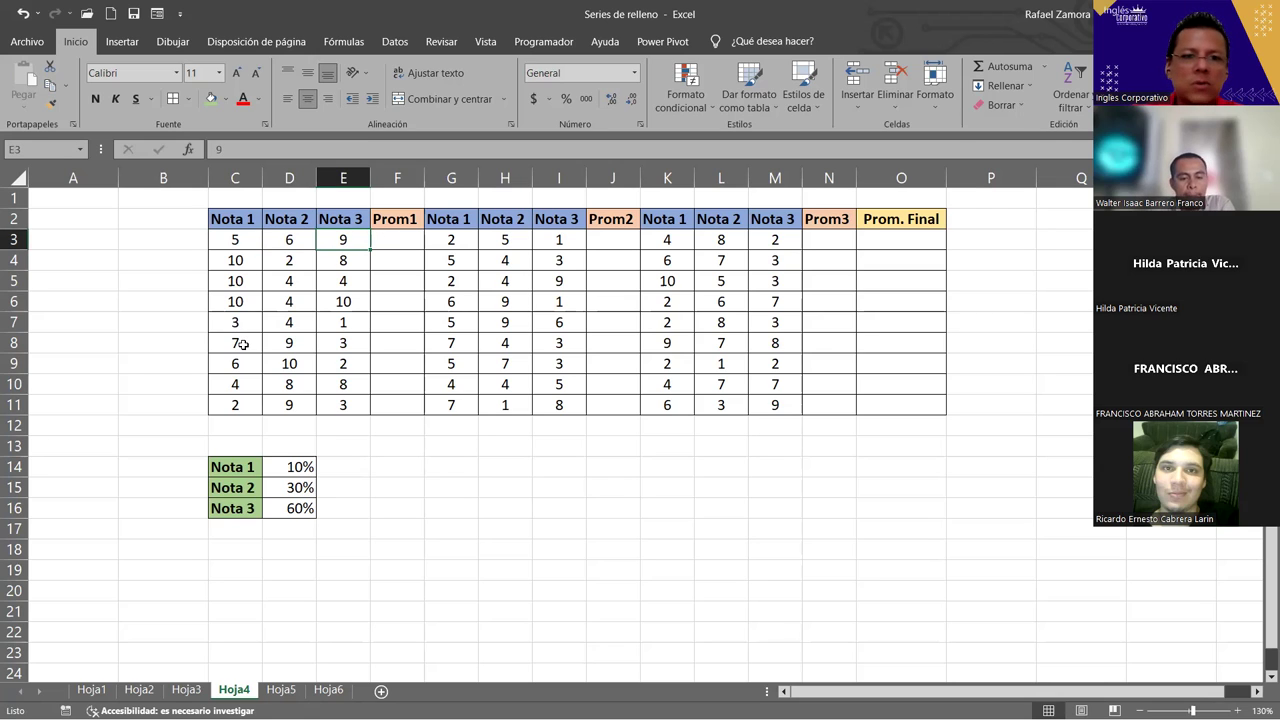
{"action": "left_click", "coordinate": [240, 240]}
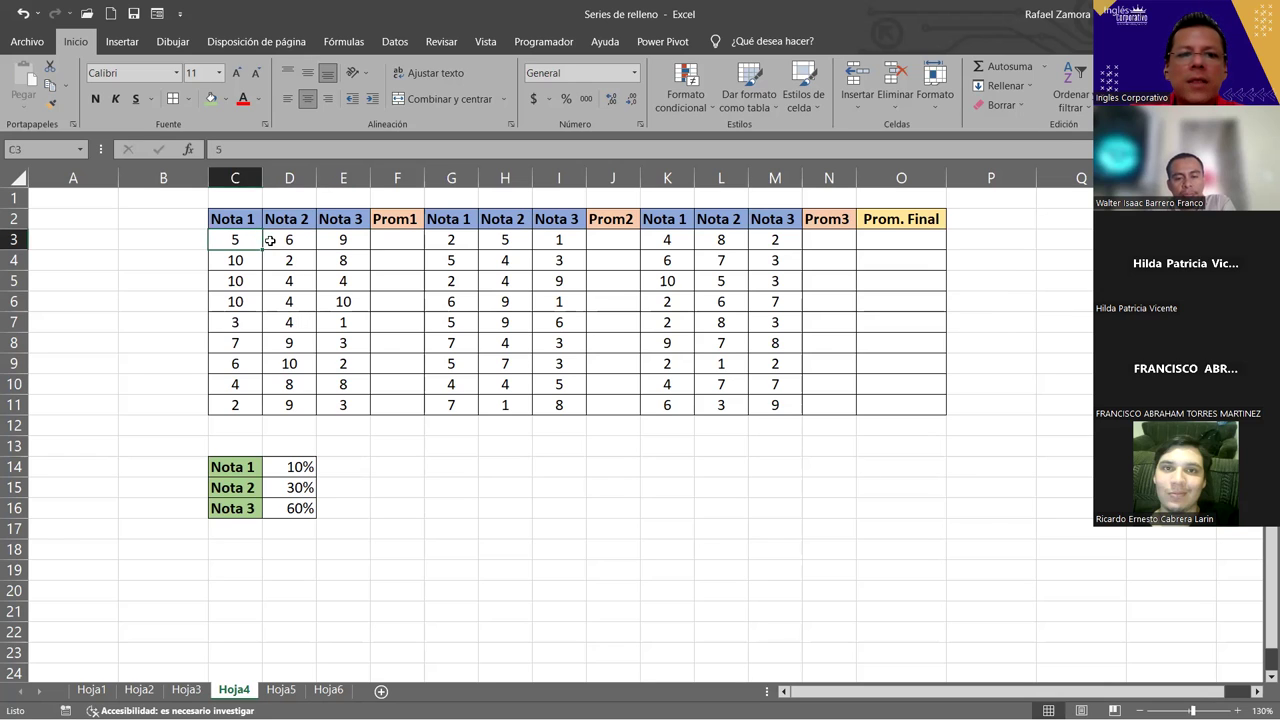
{"action": "left_click", "coordinate": [295, 241]}
{"action": "left_click", "coordinate": [342, 242]}
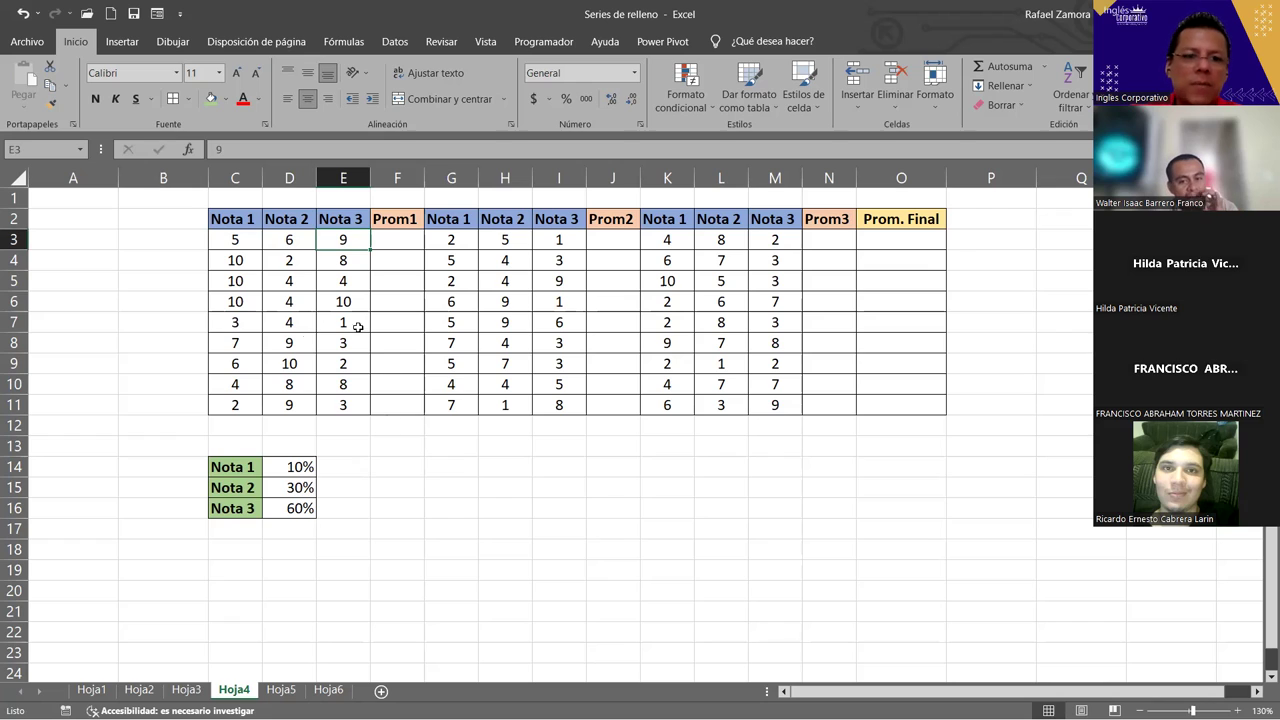
{"action": "left_click", "coordinate": [298, 466]}
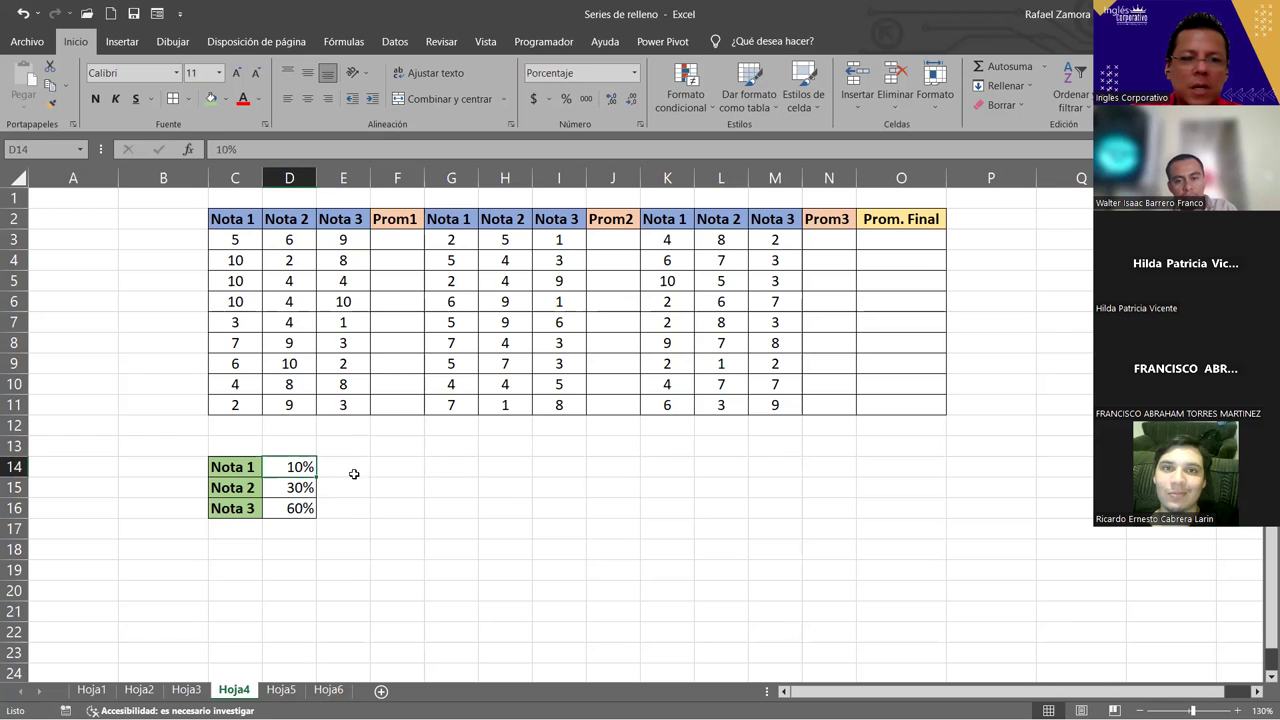
{"action": "left_click", "coordinate": [300, 490]}
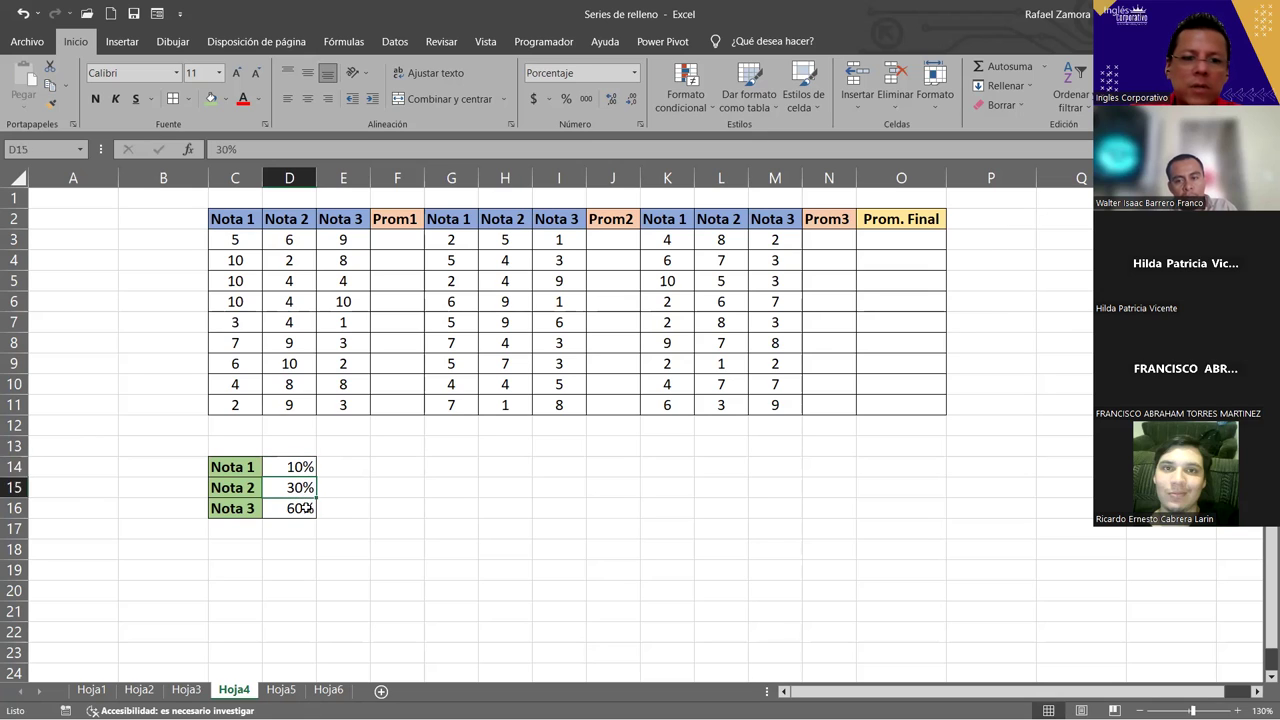
{"action": "left_click", "coordinate": [396, 467]}
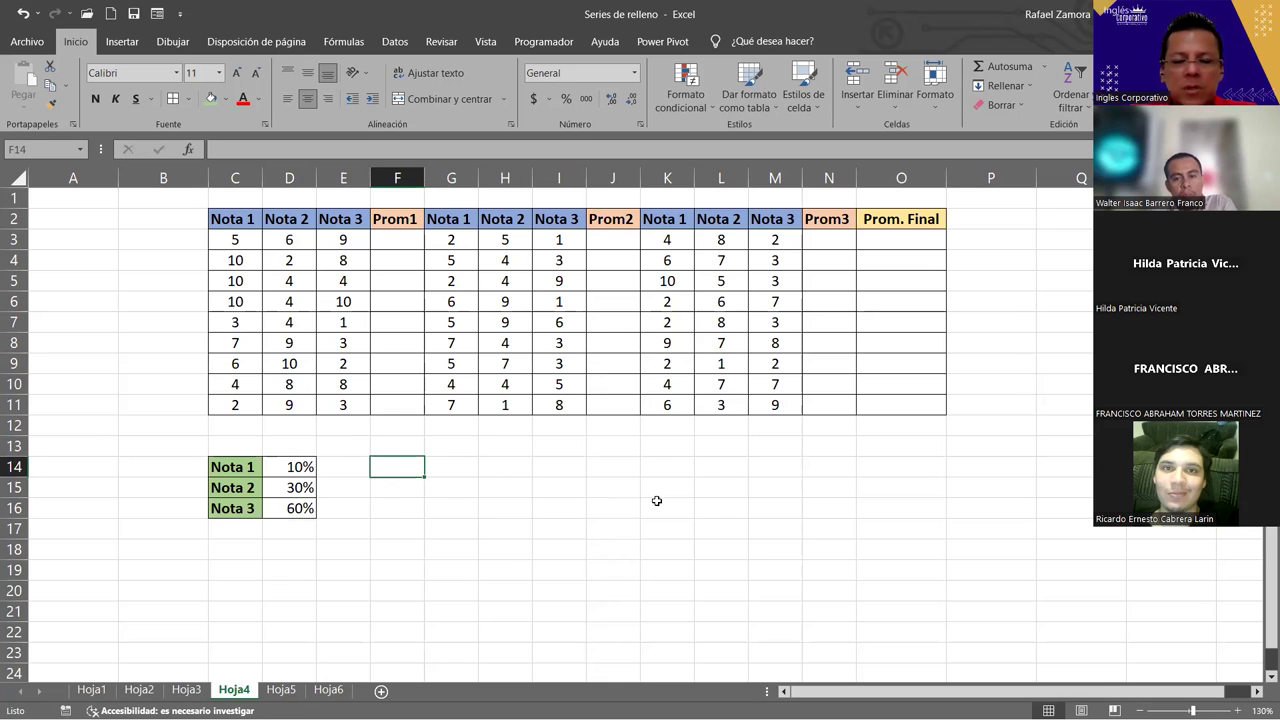
- Enter the weighted shares 0.5, 1.8 and 5.4 into F14:F16
{"action": "type", "text": "0.5"}
{"action": "key", "text": "Return"}
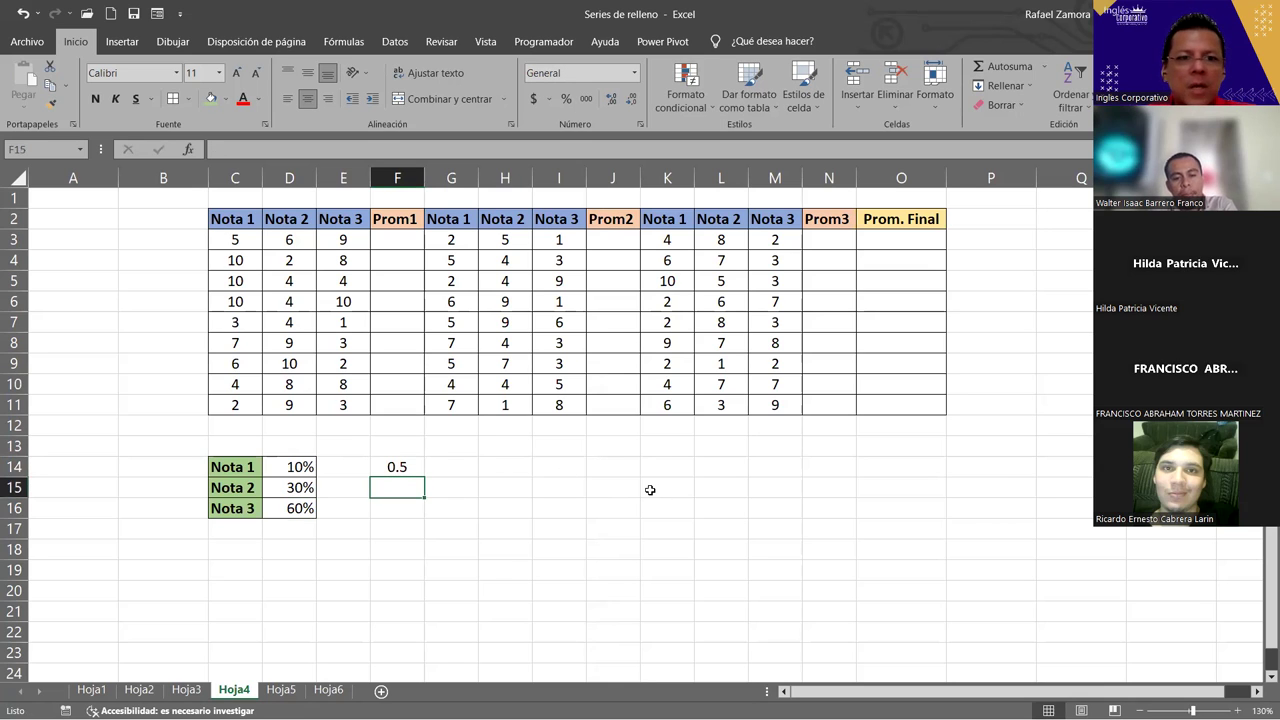
{"action": "left_click", "coordinate": [296, 234]}
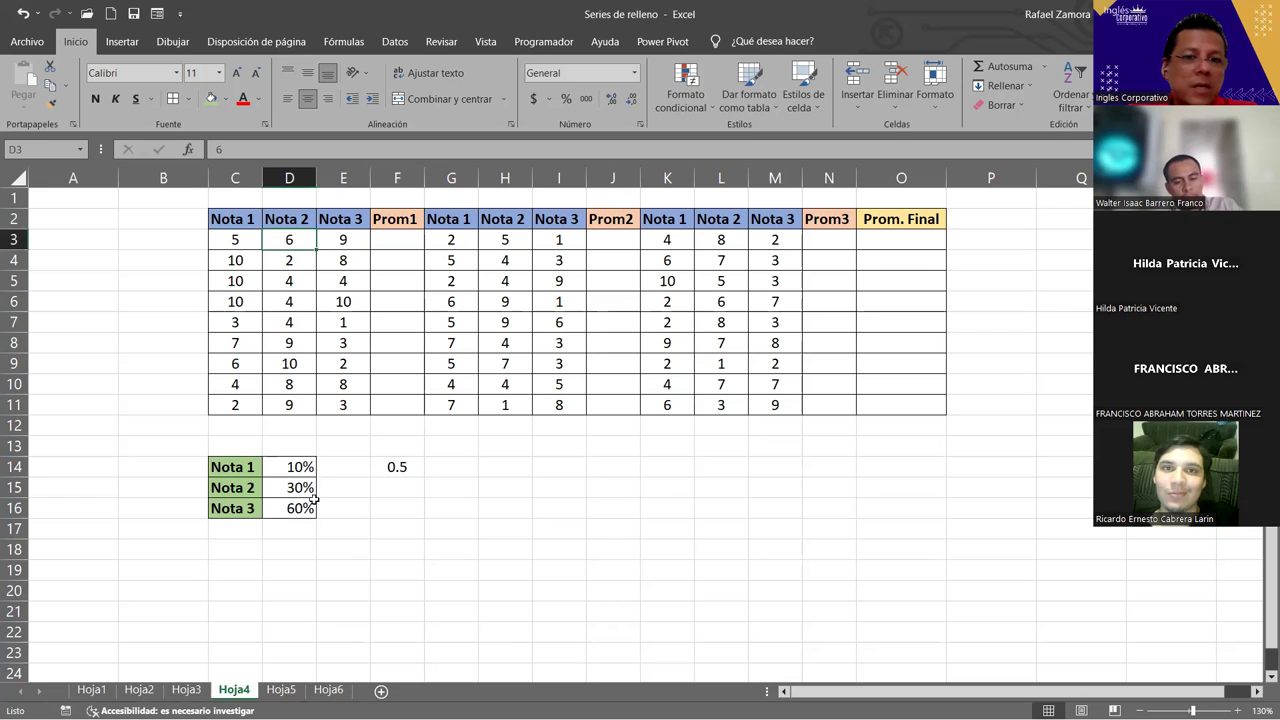
{"action": "left_click", "coordinate": [410, 494]}
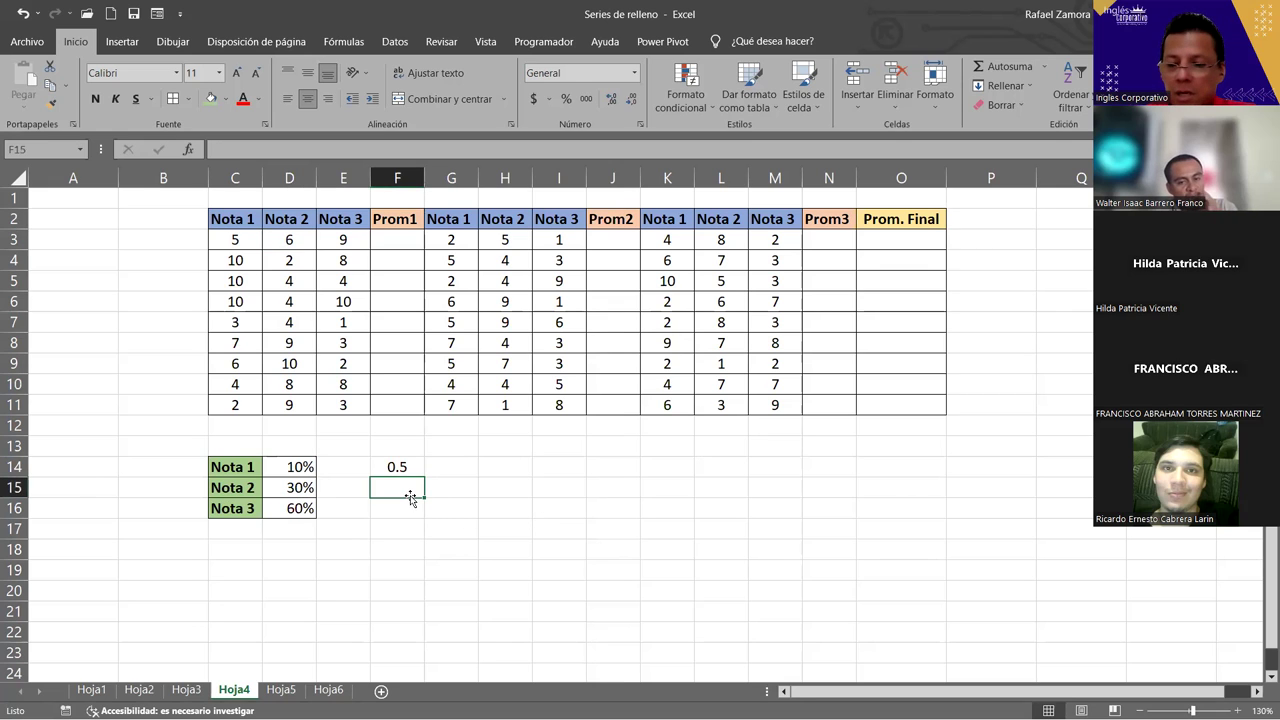
{"action": "type", "text": "1.8"}
{"action": "key", "text": "Return"}
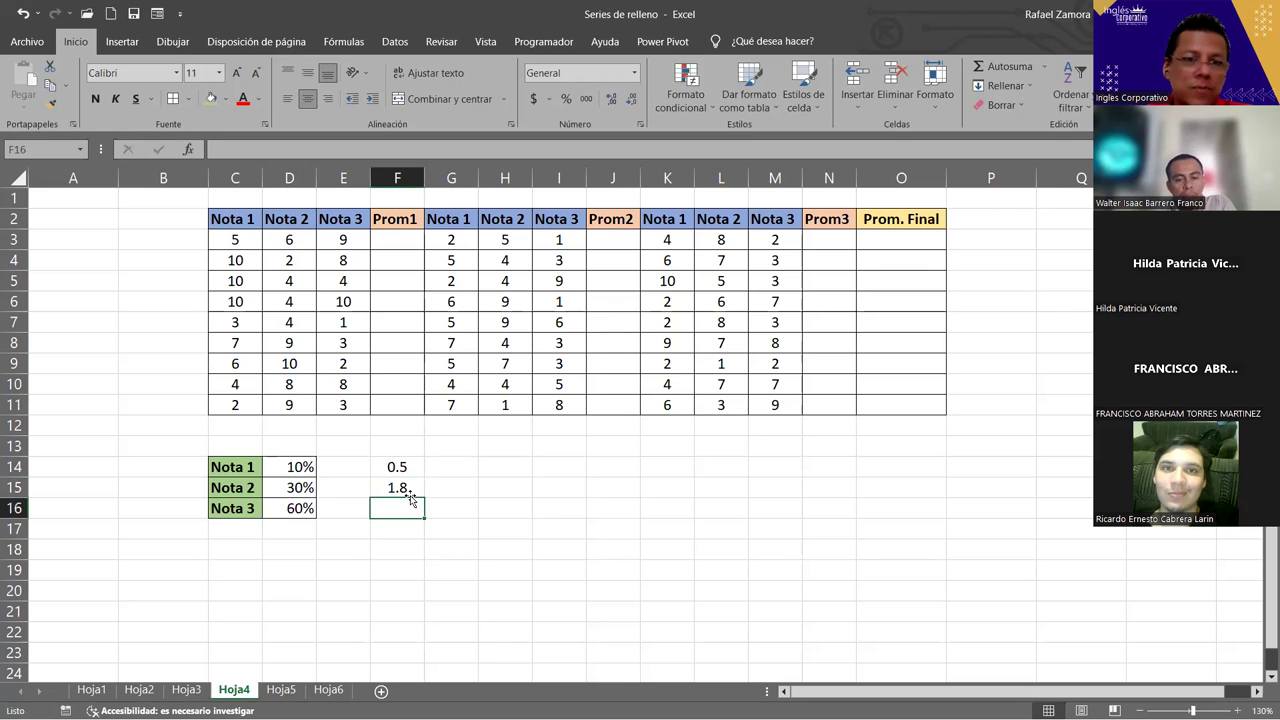
{"action": "left_click", "coordinate": [355, 238]}
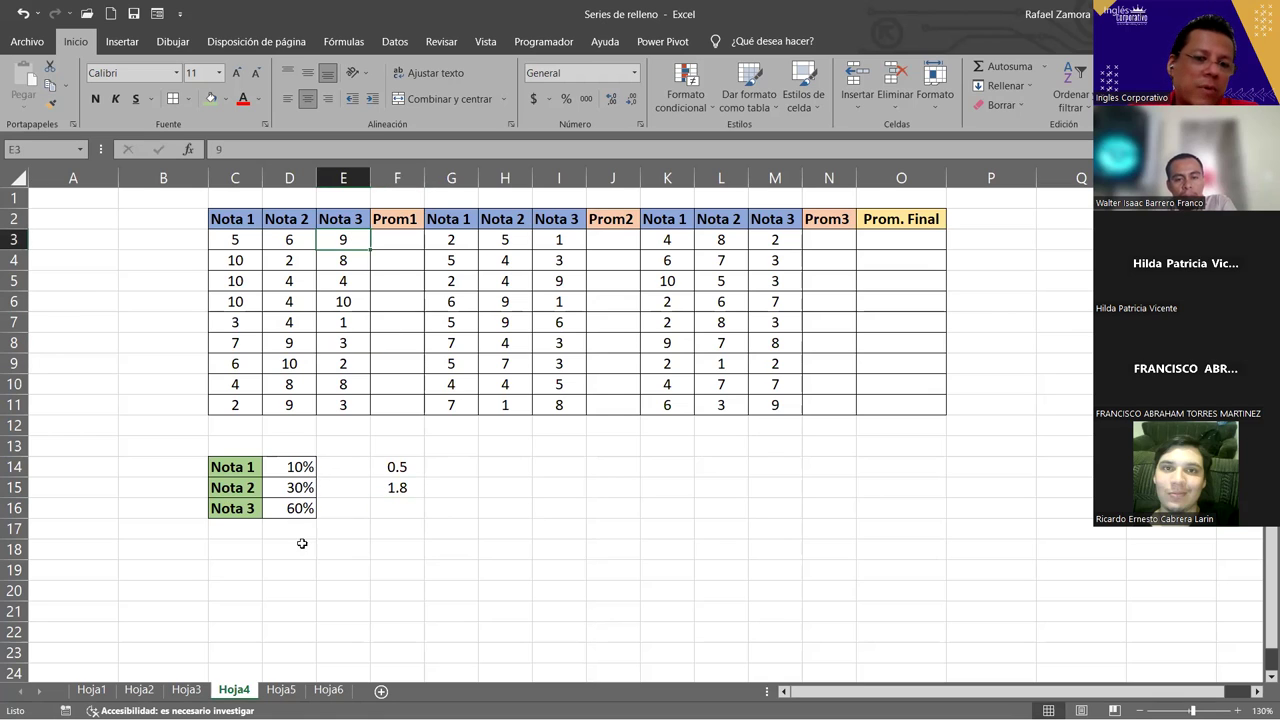
{"action": "left_click", "coordinate": [418, 516]}
{"action": "type", "text": "5.4"}
{"action": "key", "text": "Return"}
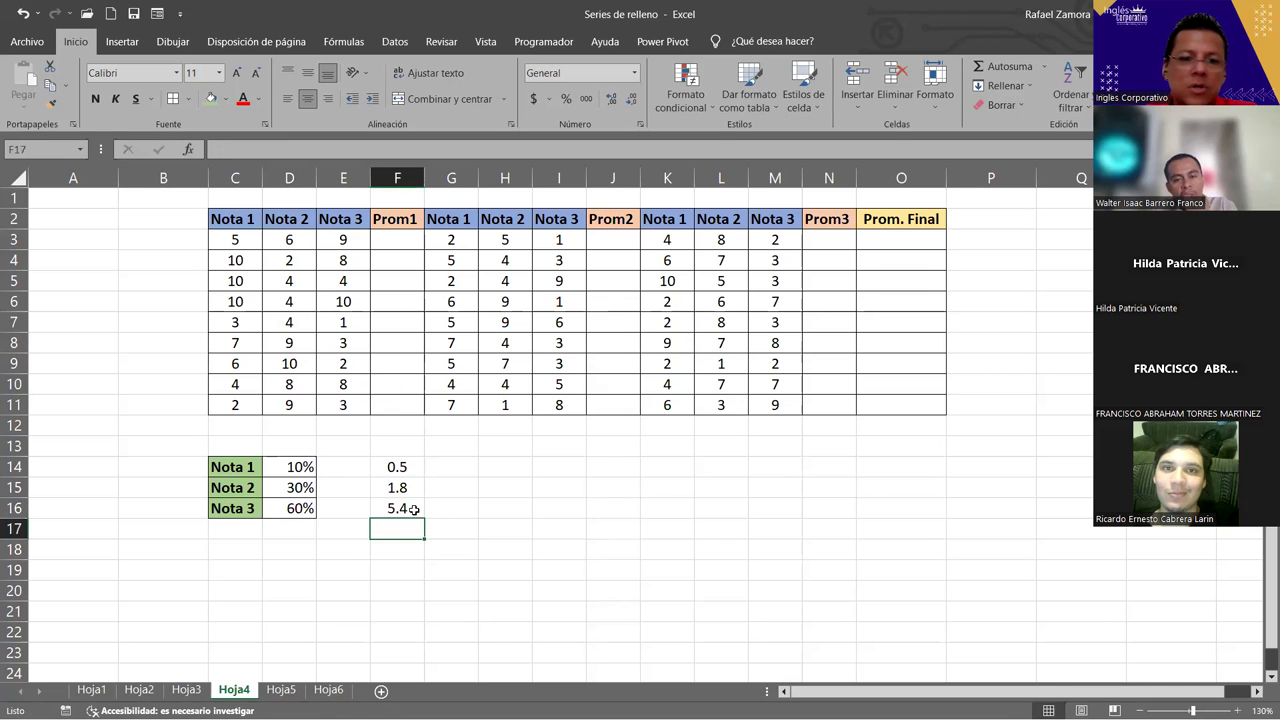
- Sum F14:F16 with AutoSum so F17 shows the 7.7 total
{"action": "left_click", "coordinate": [1012, 68]}
{"action": "key", "text": "Return"}
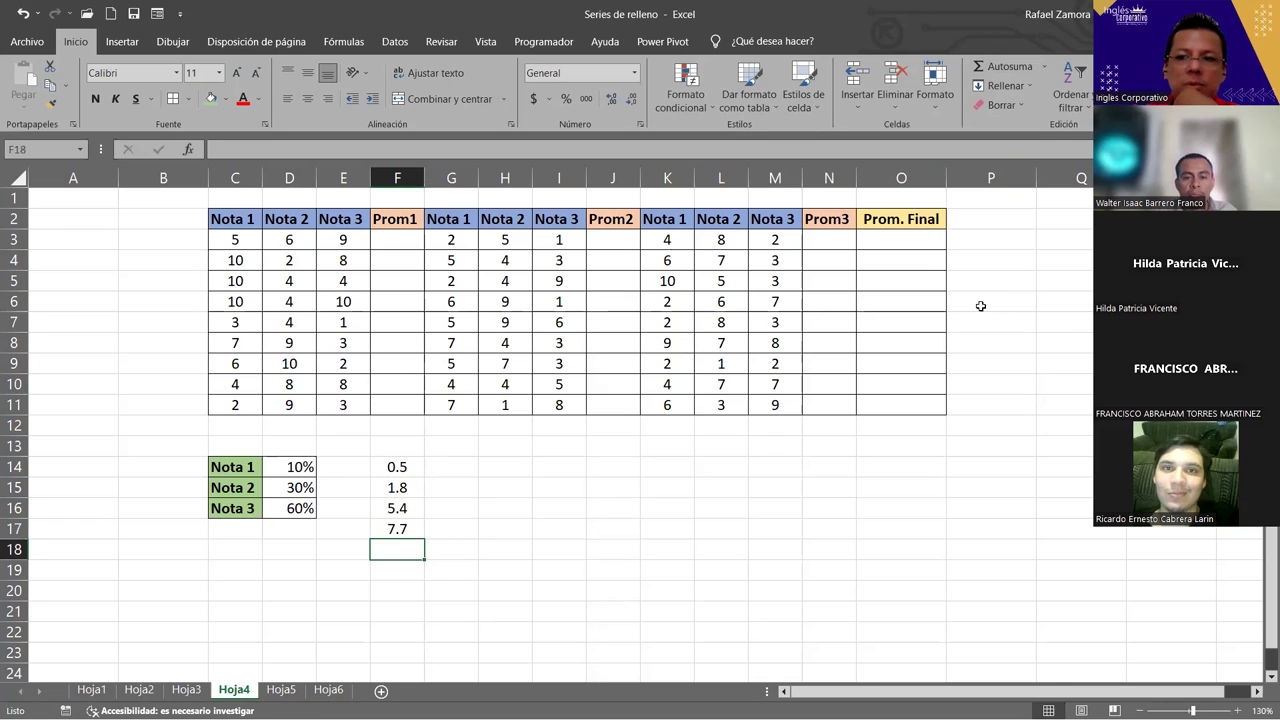
{"action": "left_click", "coordinate": [417, 527]}
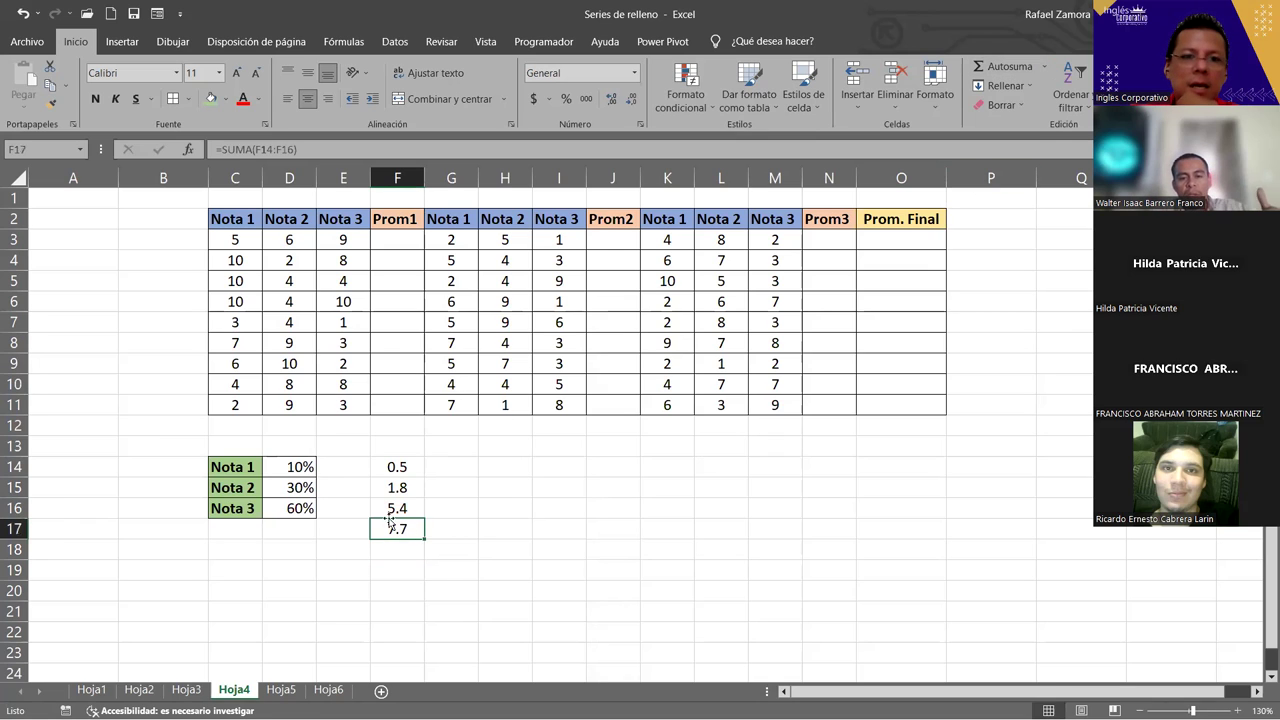
{"action": "left_click", "coordinate": [396, 232]}
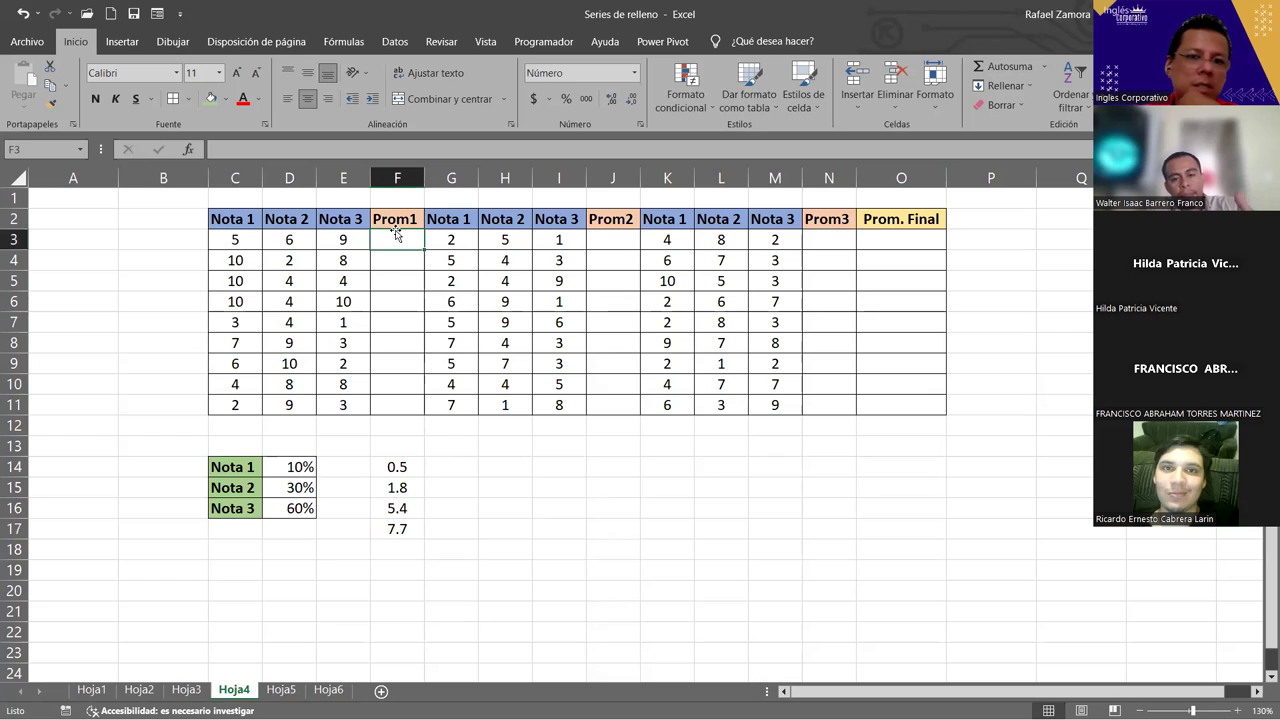
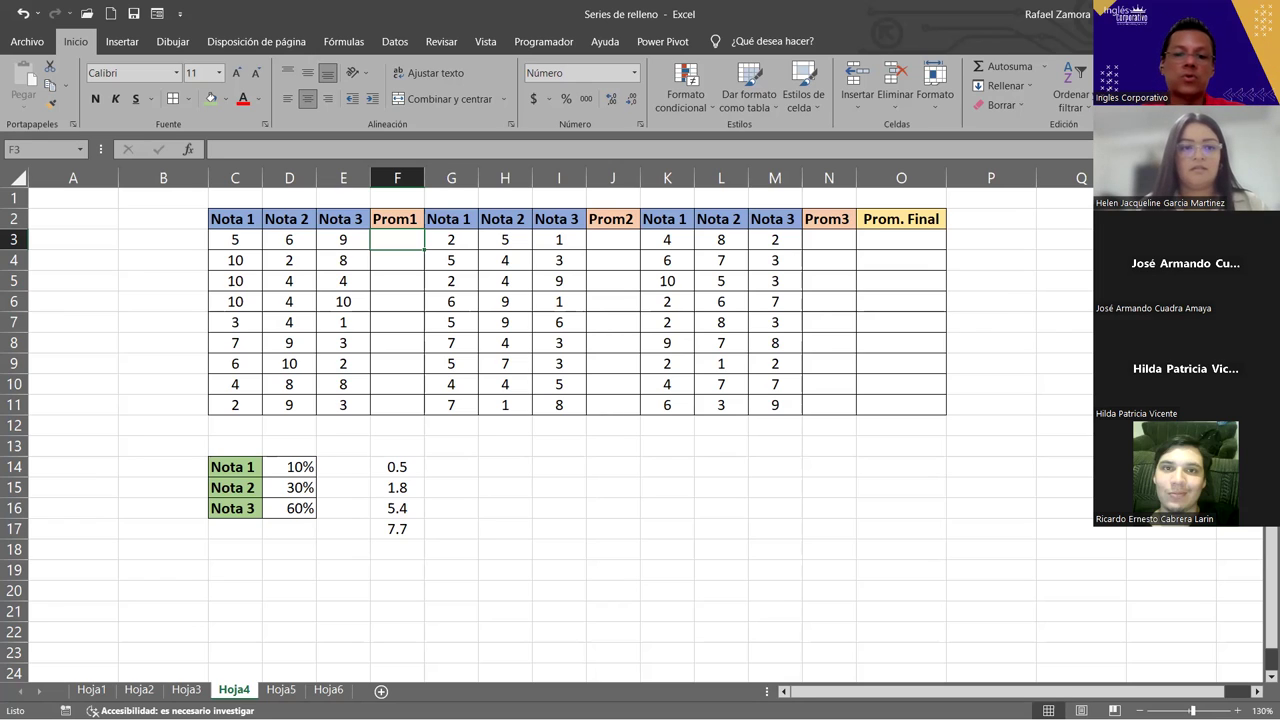
{"action": "left_click", "coordinate": [455, 487]}
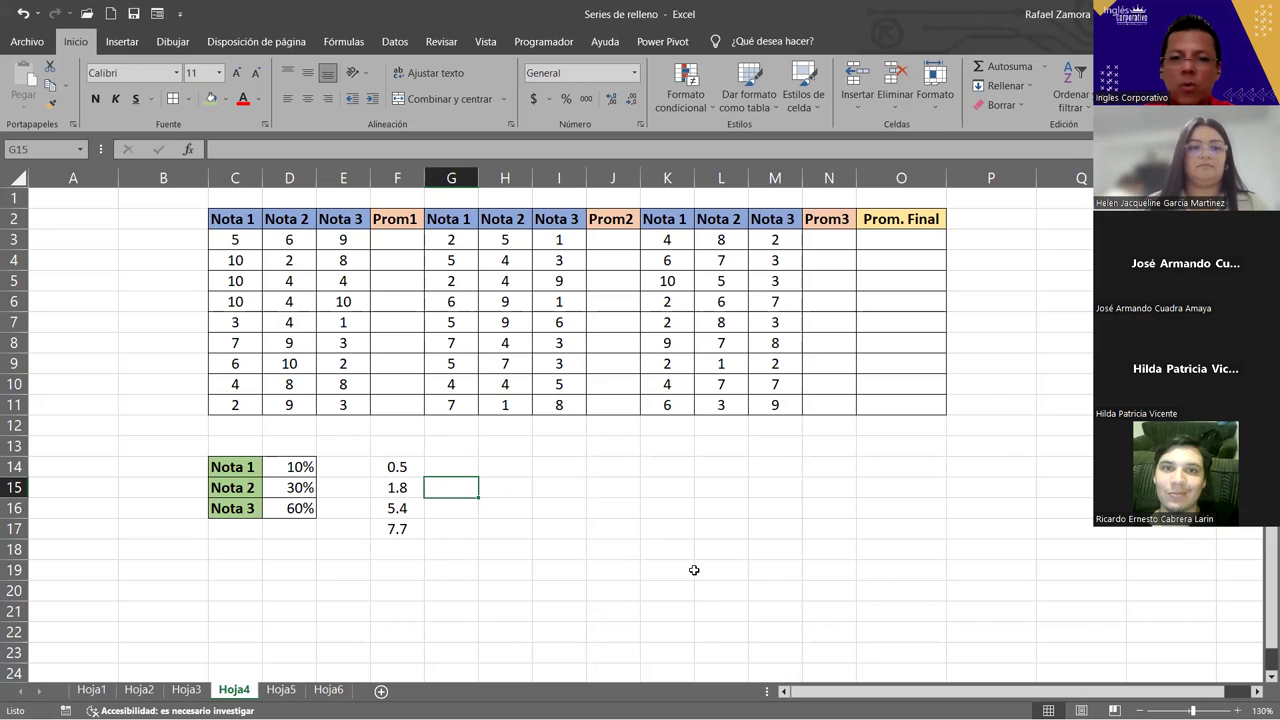
{"action": "left_click", "coordinate": [681, 552]}
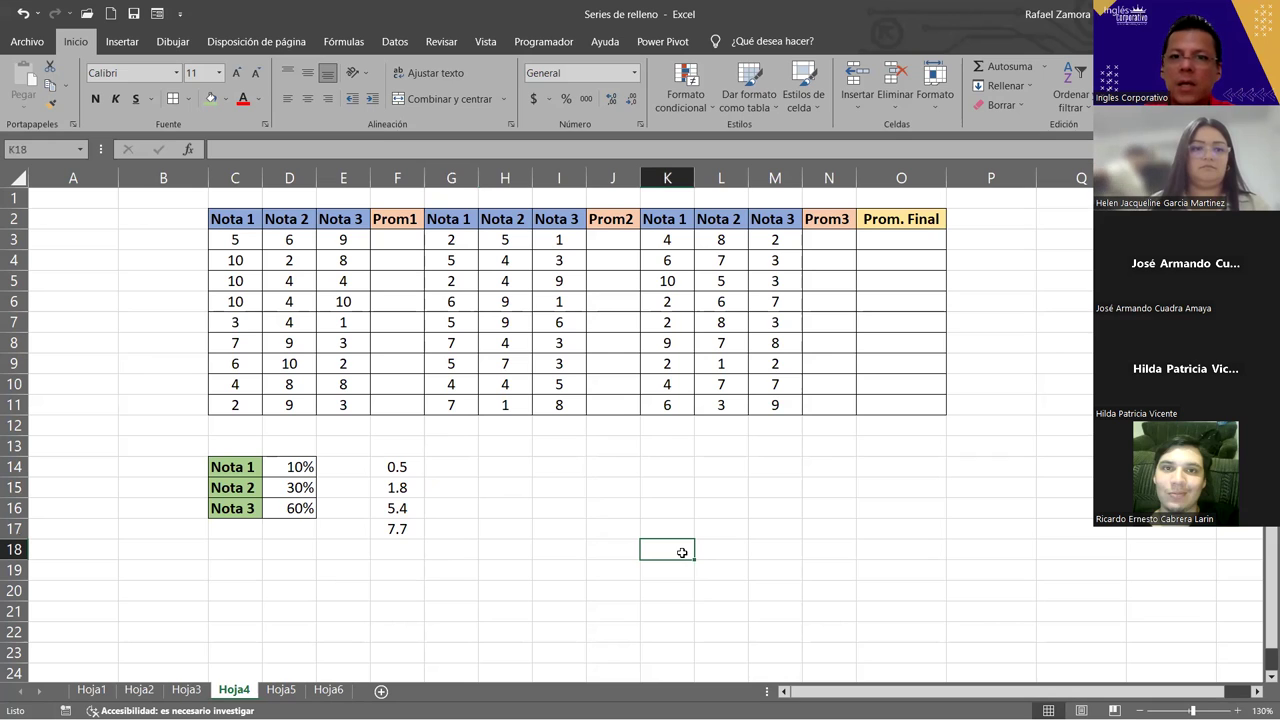